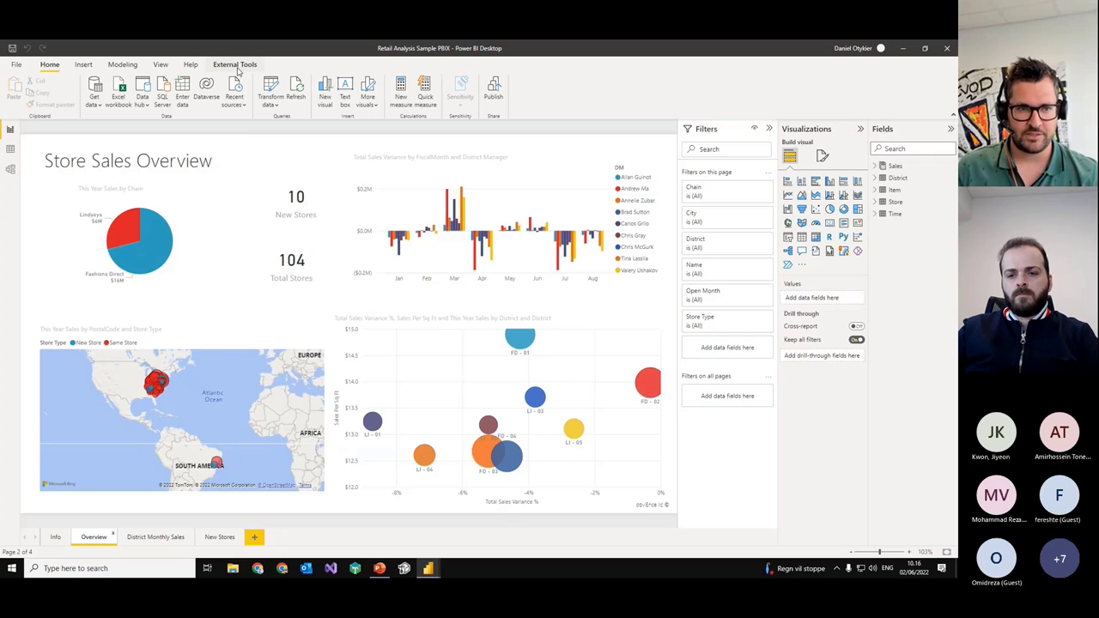
Step: Show the external tools and mark up DAX Studio and the two Tabular Editor versions on the zoomed screen
{"action": "left_click", "coordinate": [234, 65]}
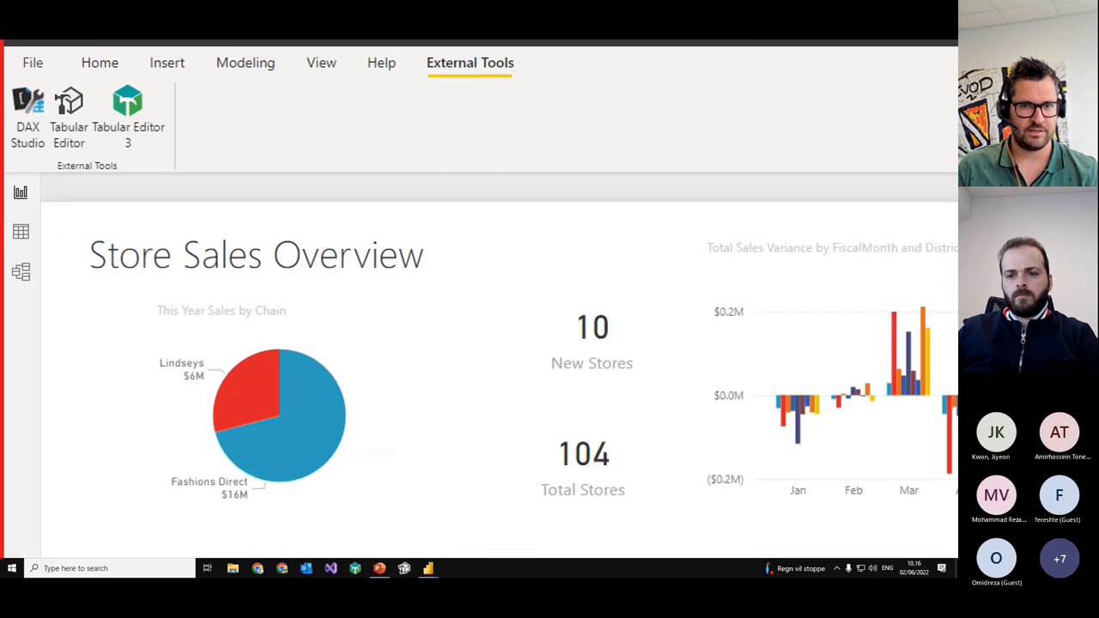
{"action": "left_click_drag", "start_coordinate": [49, 144], "coordinate": [97, 142]}
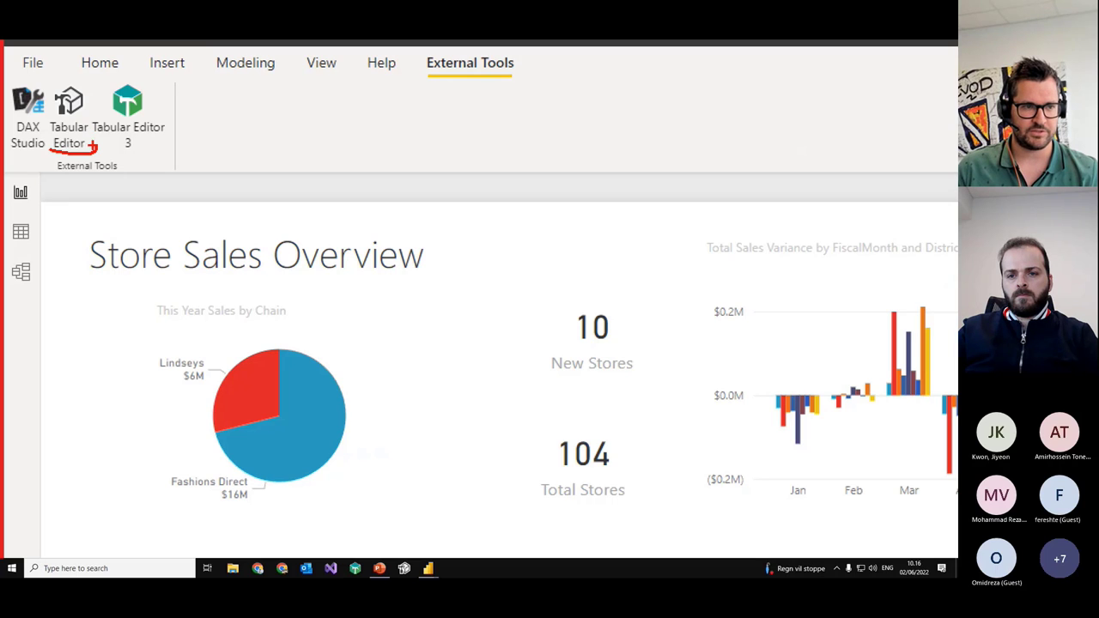
{"action": "left_click_drag", "start_coordinate": [12, 152], "coordinate": [43, 156]}
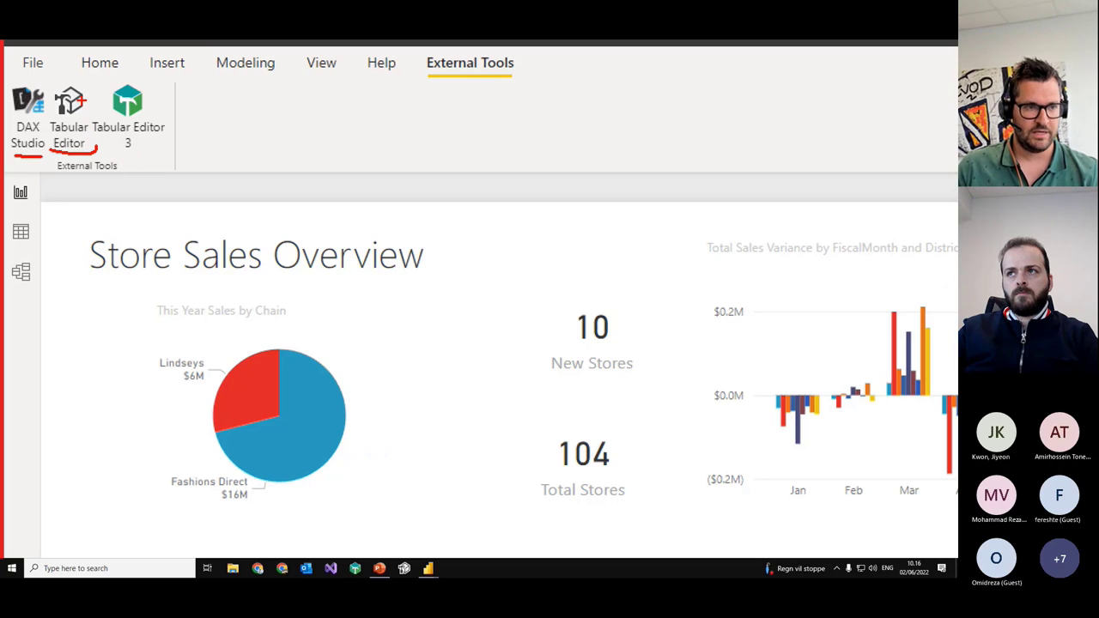
{"action": "mouse_move", "coordinate": [67, 76]}
{"action": "left_mouse_down"}
{"action": "mouse_move", "coordinate": [67, 87]}
{"action": "mouse_move", "coordinate": [85, 87]}
{"action": "mouse_move", "coordinate": [150, 69]}
{"action": "mouse_move", "coordinate": [155, 95]}
{"action": "mouse_move", "coordinate": [138, 109]}
{"action": "left_mouse_up"}
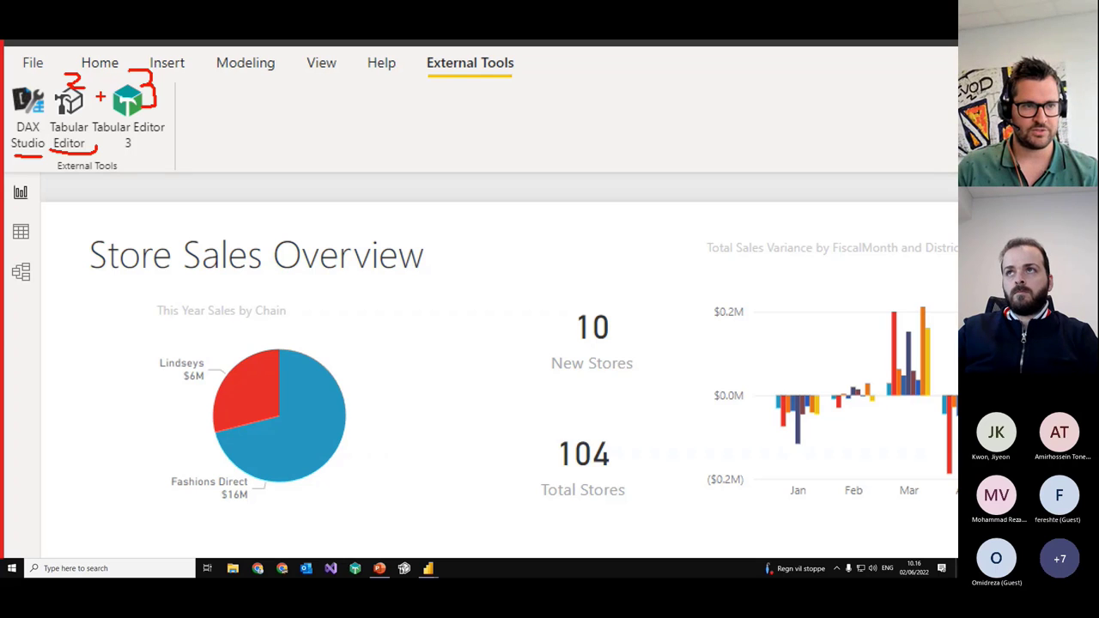
{"action": "mouse_move", "coordinate": [76, 64]}
{"action": "left_mouse_down"}
{"action": "mouse_move", "coordinate": [50, 159]}
{"action": "mouse_move", "coordinate": [112, 103]}
{"action": "mouse_move", "coordinate": [86, 71]}
{"action": "left_mouse_up"}
{"action": "key", "text": "Escape"}
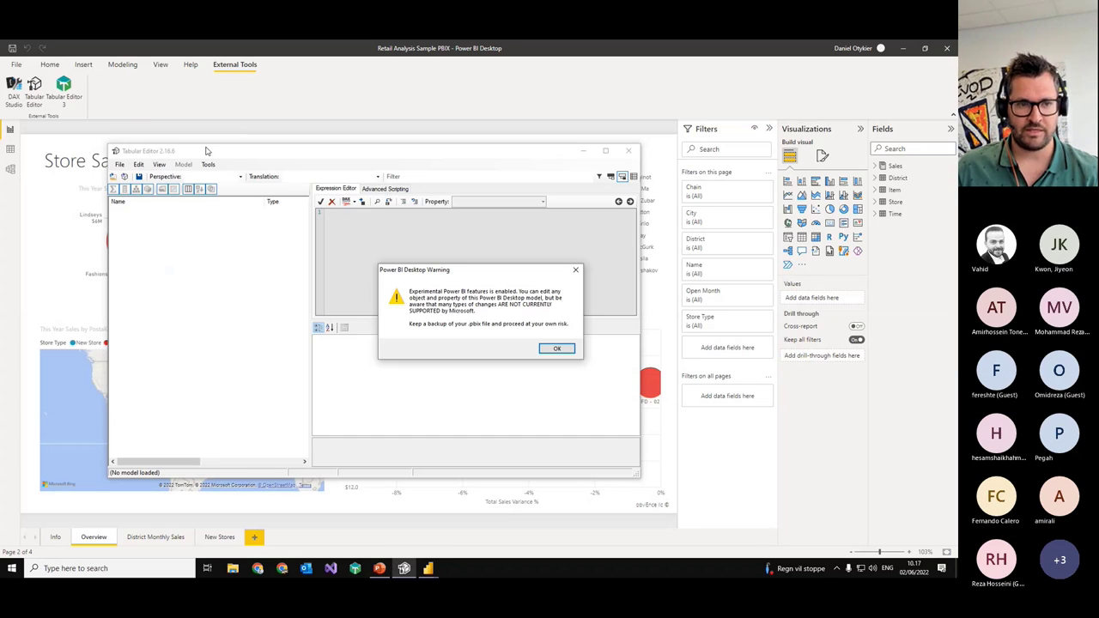
Step: Dismiss the Power BI Desktop warning and turn off Allow unsupported Power BI features (experimental) in the Tabular Editor preferences
{"action": "left_click_drag", "start_coordinate": [449, 273], "coordinate": [398, 251]}
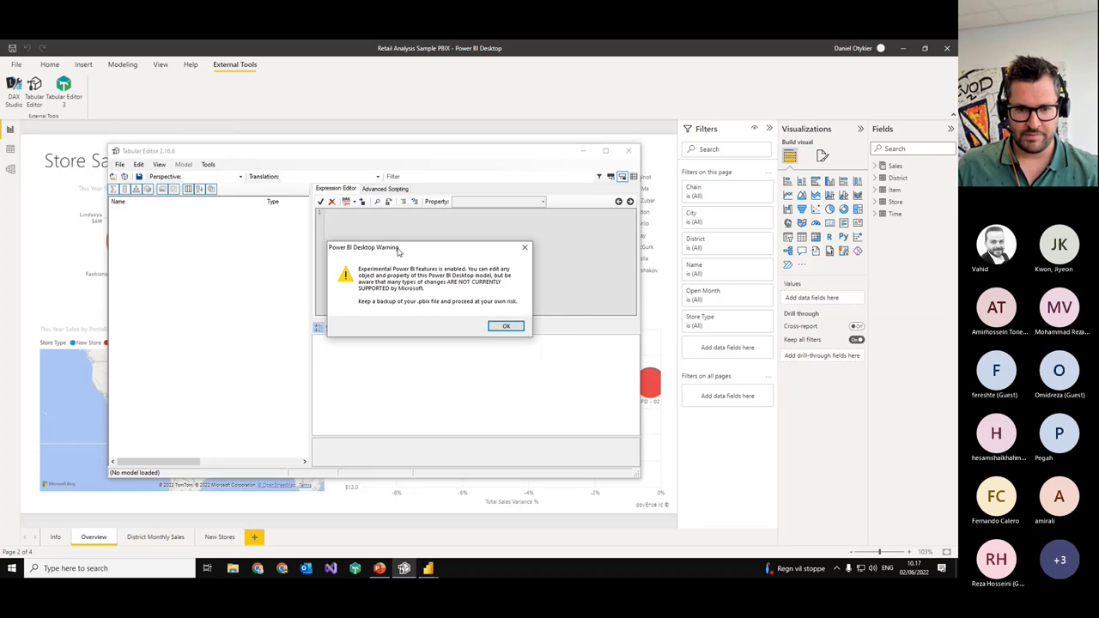
{"action": "left_click", "coordinate": [507, 327]}
{"action": "left_click", "coordinate": [120, 166]}
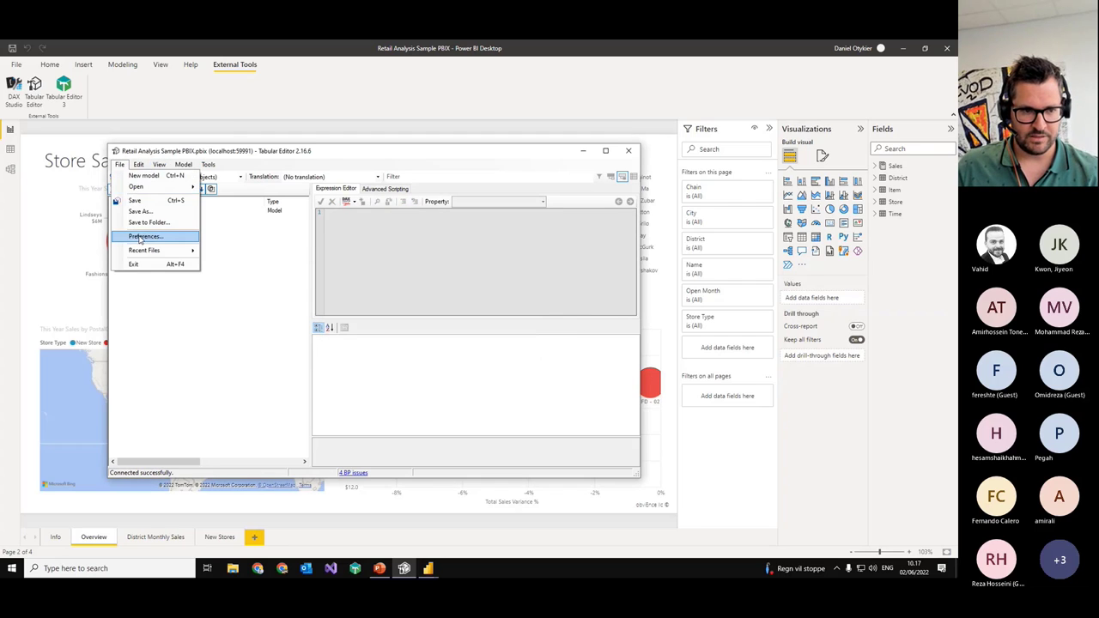
{"action": "left_click", "coordinate": [151, 238]}
{"action": "left_click_drag", "start_coordinate": [193, 168], "coordinate": [224, 191]}
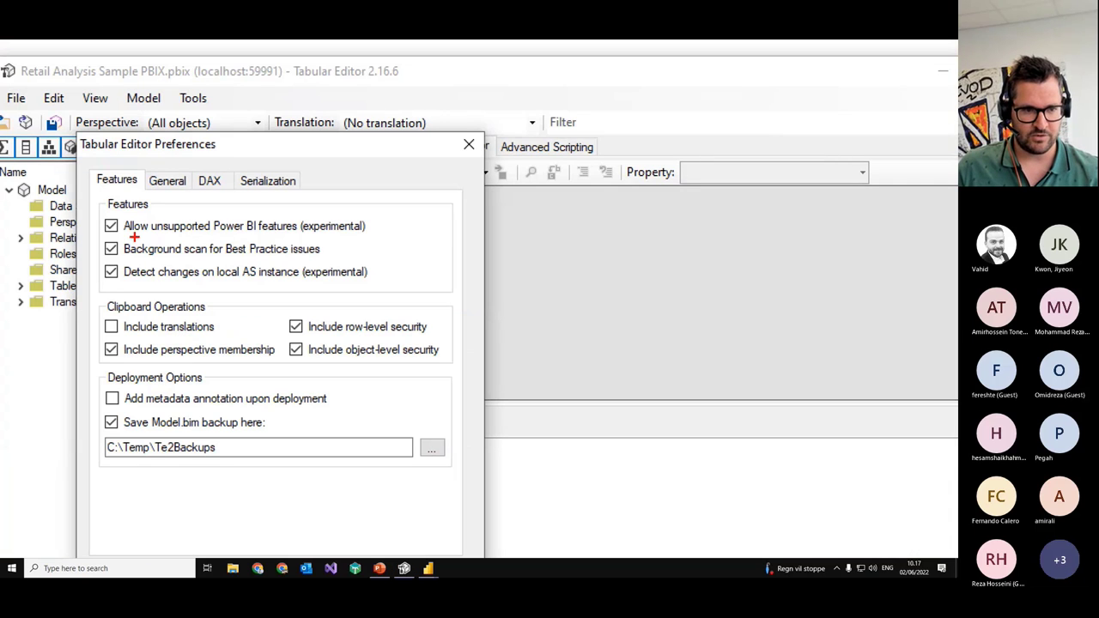
{"action": "left_click_drag", "start_coordinate": [134, 238], "coordinate": [232, 241]}
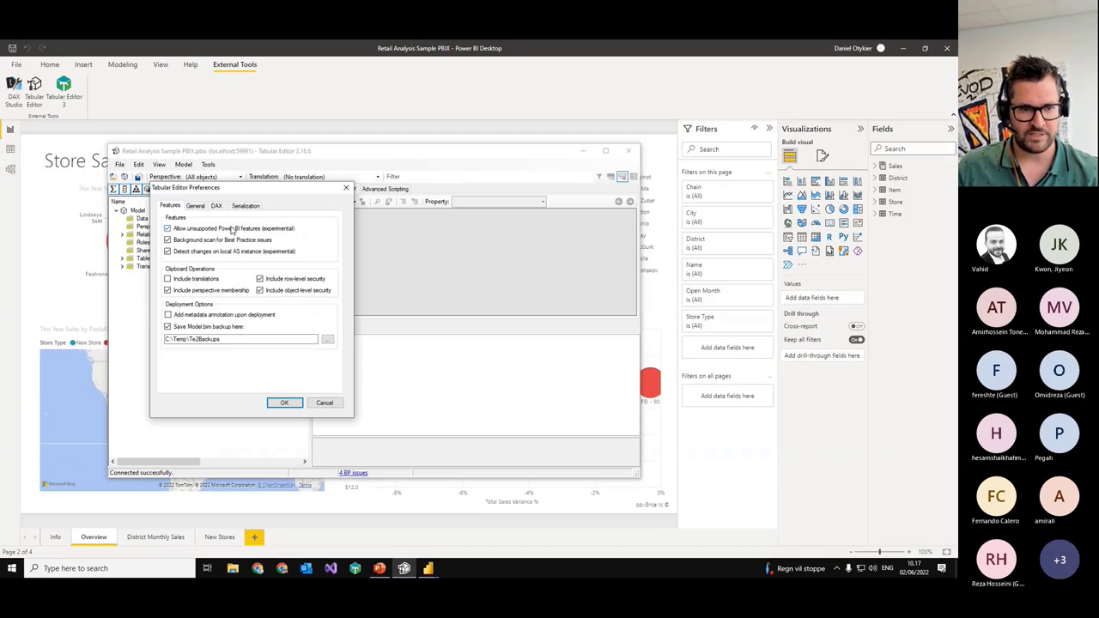
{"action": "left_click", "coordinate": [231, 230]}
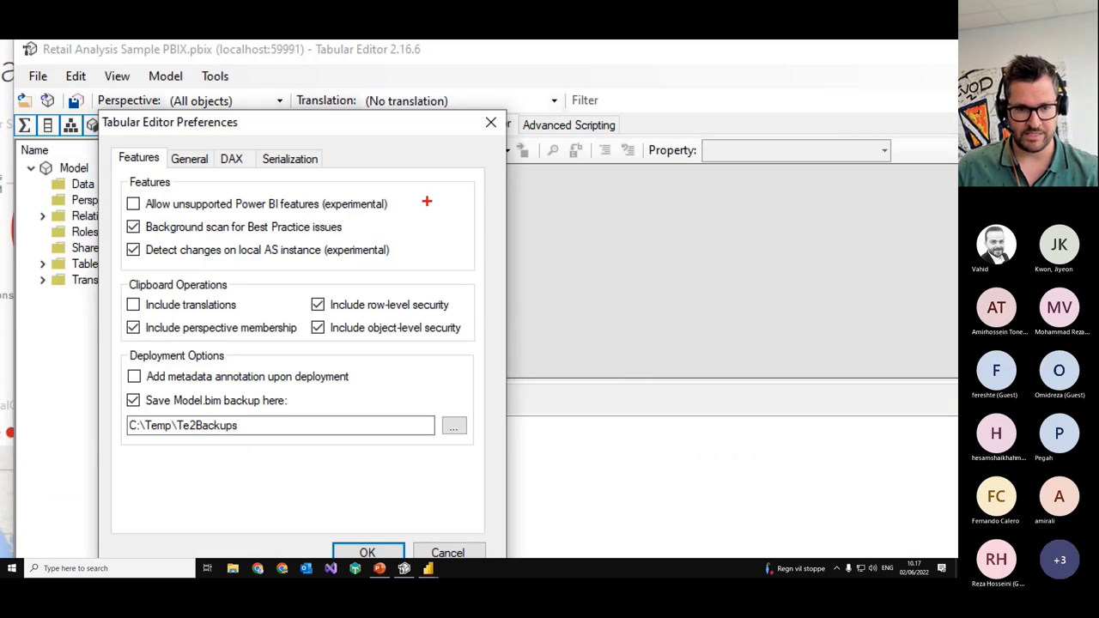
{"action": "left_click_drag", "start_coordinate": [394, 203], "coordinate": [422, 205]}
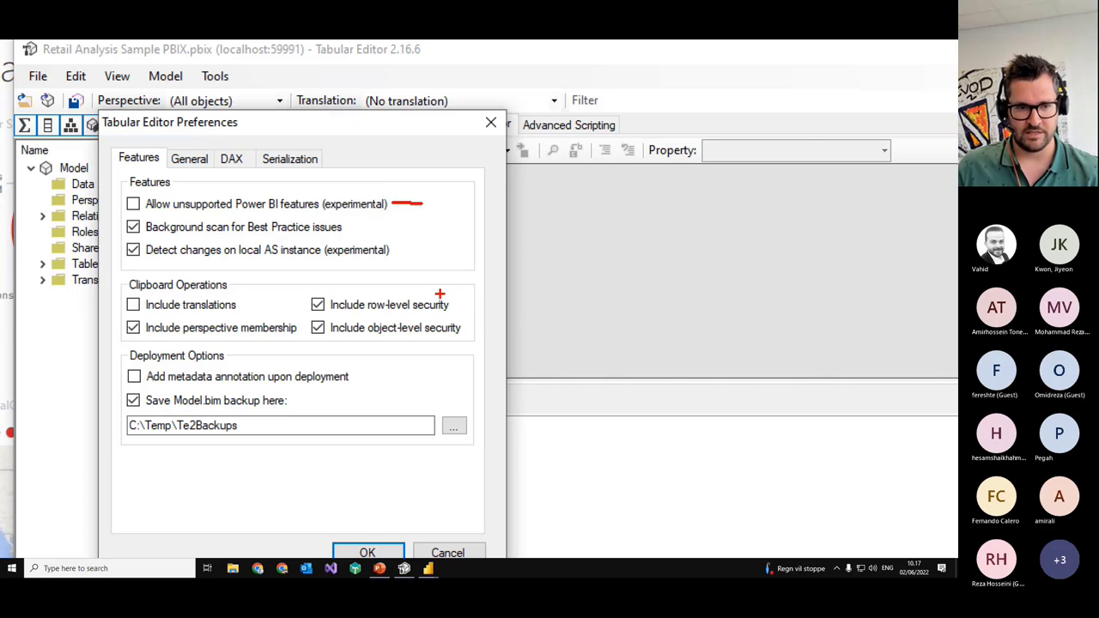
{"action": "key", "text": "Escape"}
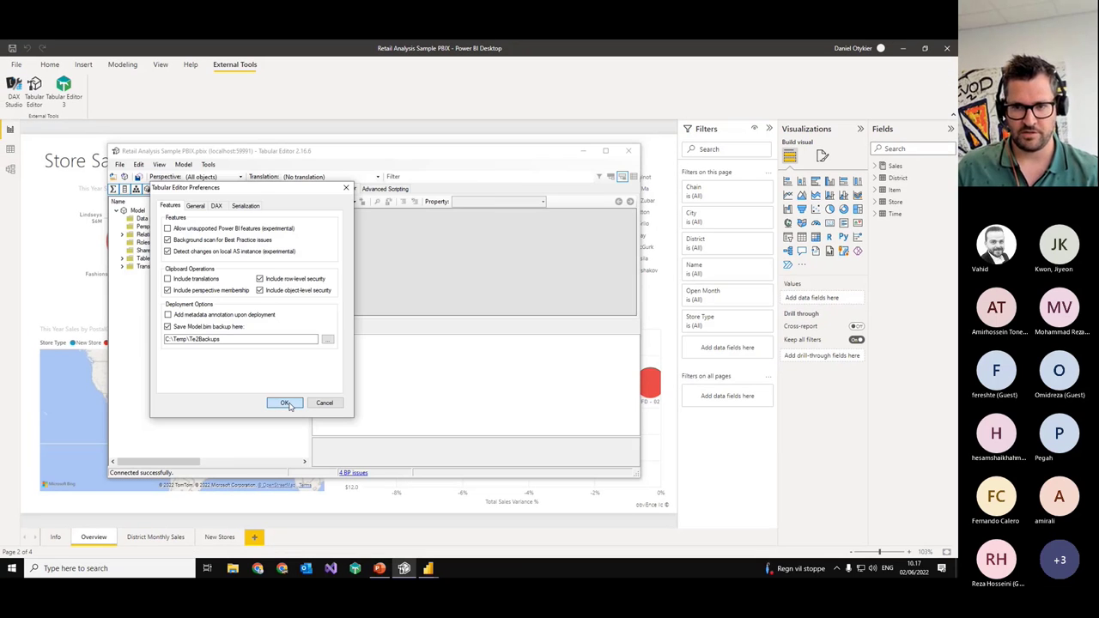
{"action": "left_click", "coordinate": [286, 403]}
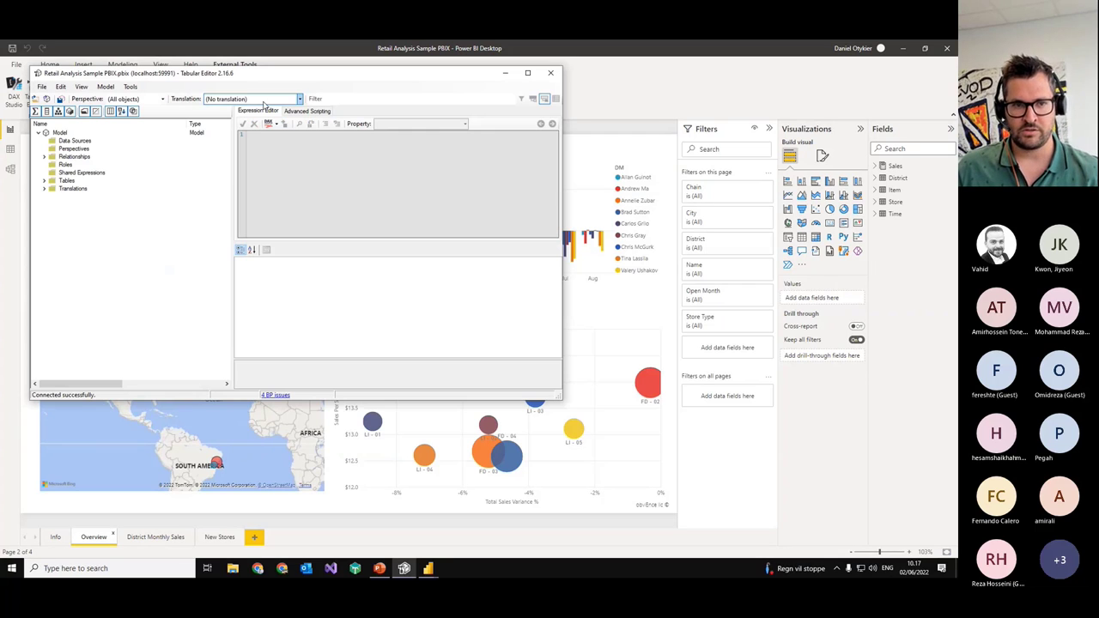
Step: Review the unsupported Power BI features option in the Tabular Editor preferences and close them
{"action": "left_click_drag", "start_coordinate": [257, 78], "coordinate": [433, 167]}
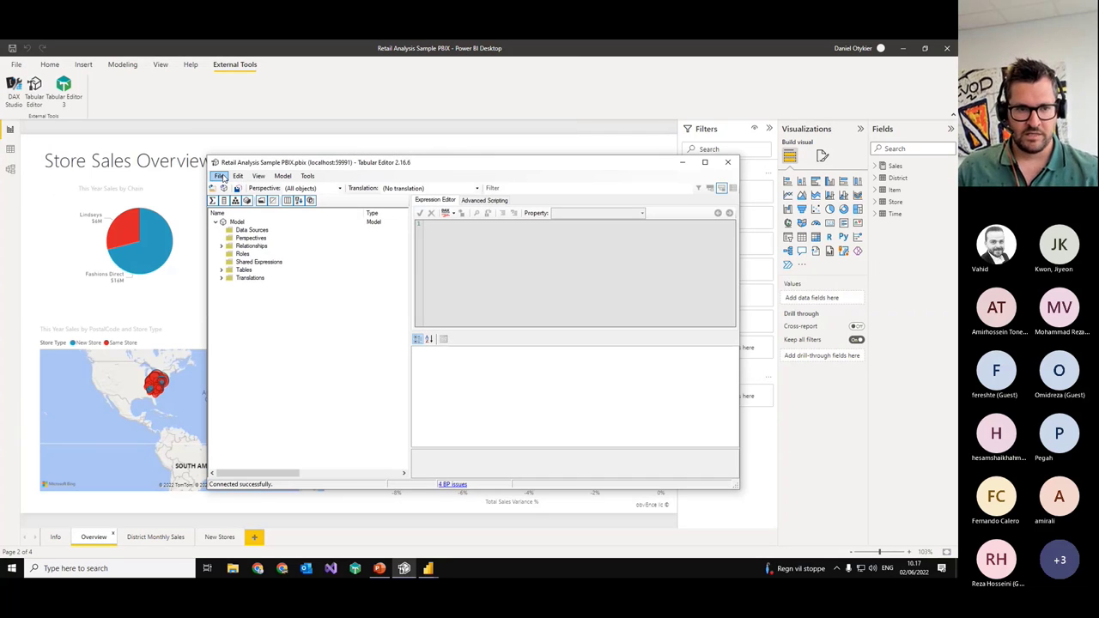
{"action": "left_click", "coordinate": [219, 176]}
{"action": "left_click", "coordinate": [244, 248]}
{"action": "left_click_drag", "start_coordinate": [129, 83], "coordinate": [434, 215]}
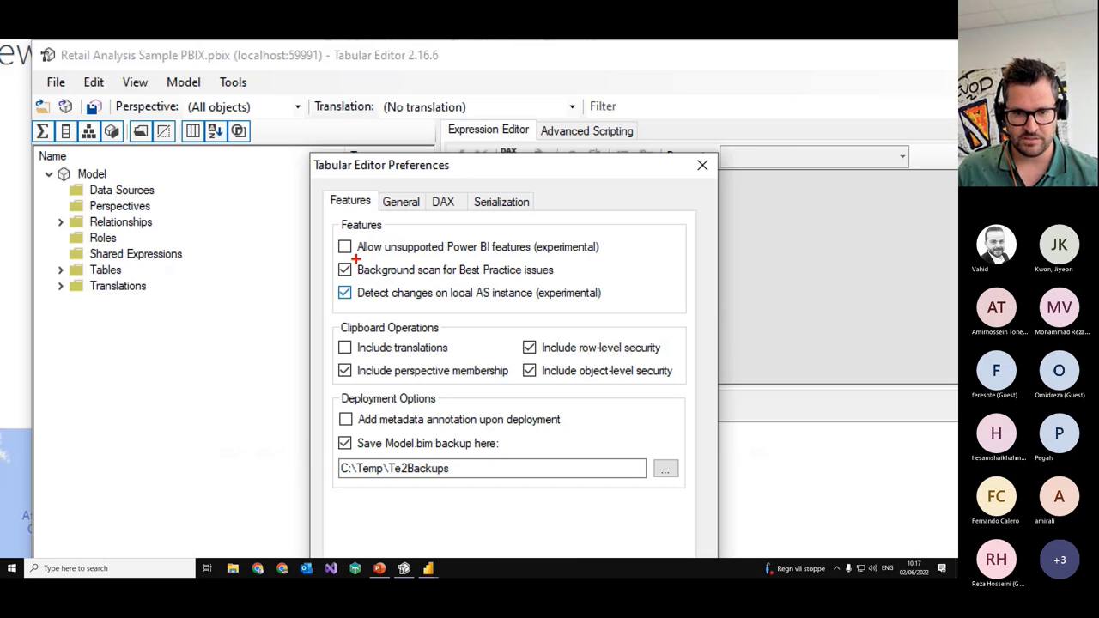
{"action": "left_click_drag", "start_coordinate": [333, 236], "coordinate": [619, 258]}
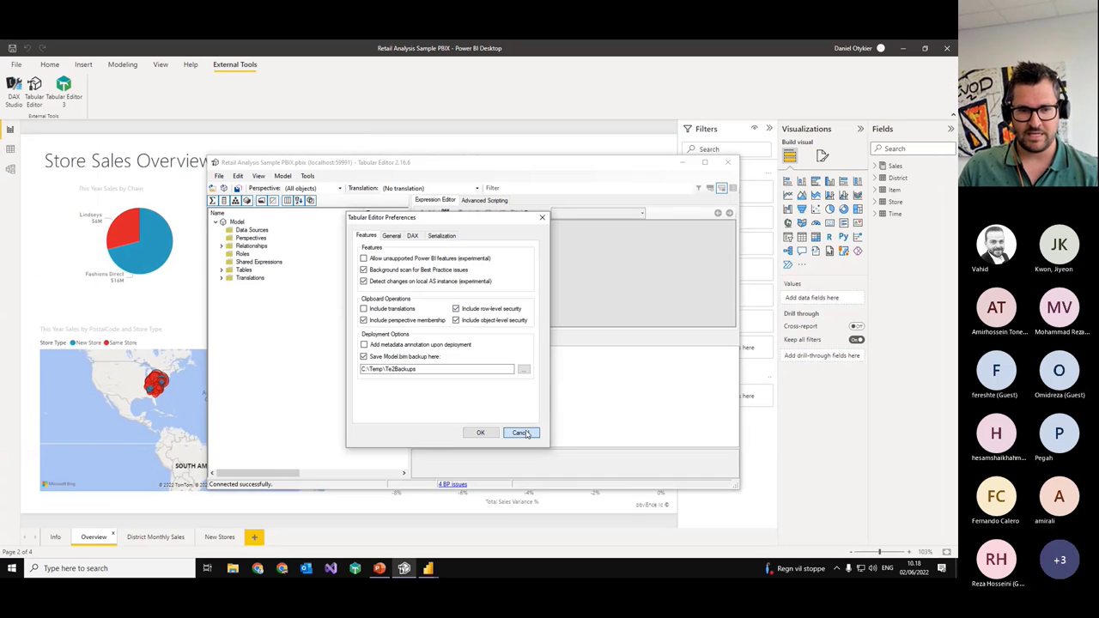
{"action": "left_click", "coordinate": [486, 433]}
Step: Expand the Sales table in the model tree and view its Sales partition's M expression
{"action": "left_click", "coordinate": [221, 271]}
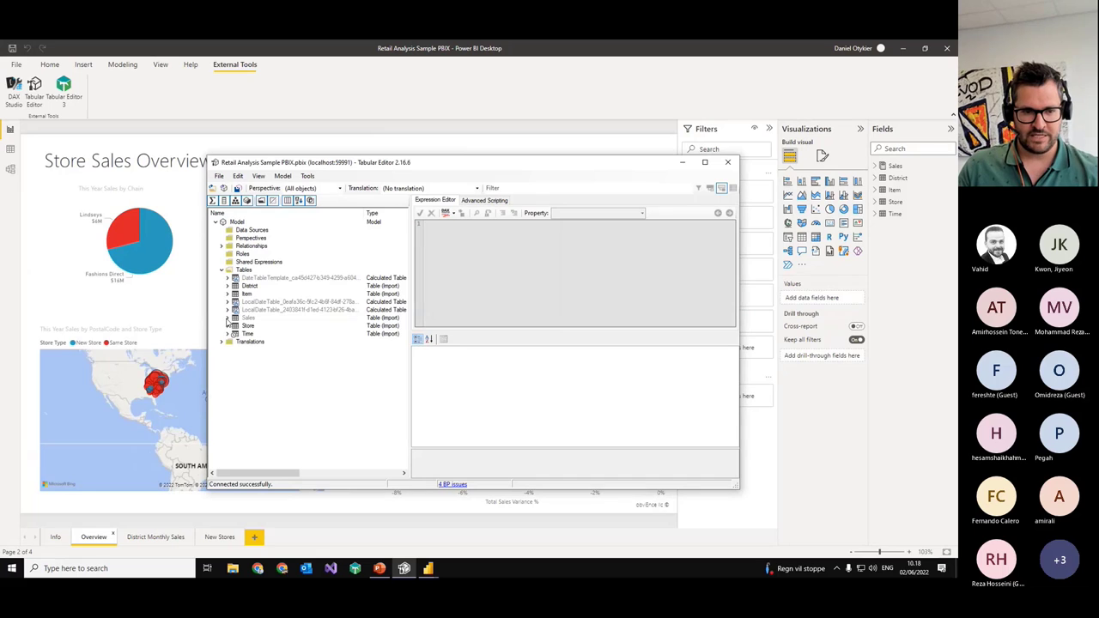
{"action": "left_click", "coordinate": [228, 318]}
{"action": "left_click", "coordinate": [260, 334]}
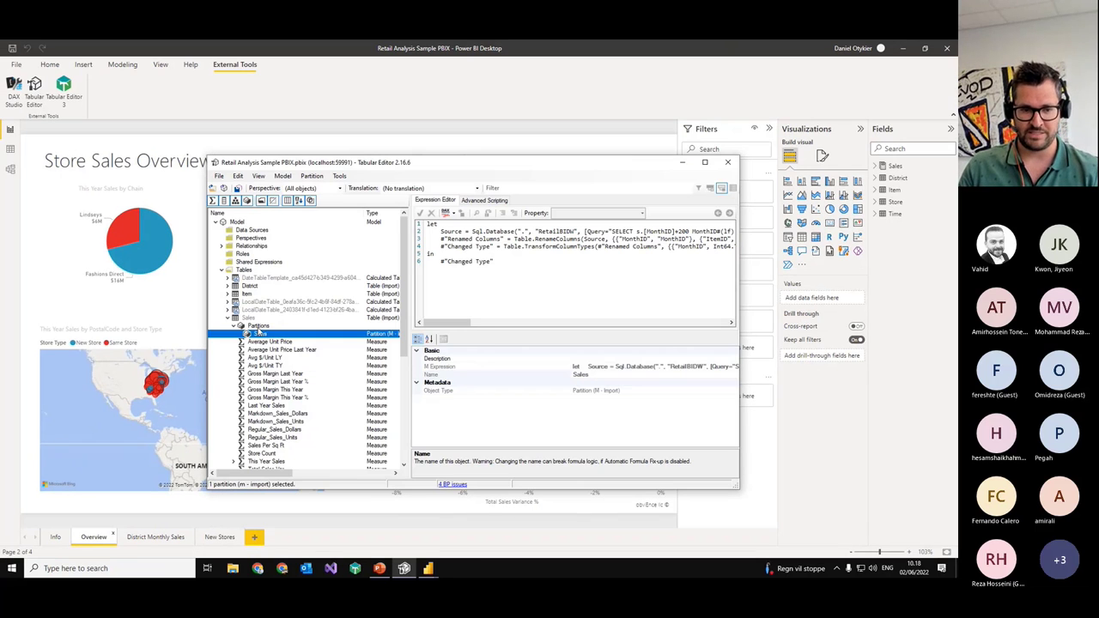
Step: Turn on Allow unsupported Power BI features (experimental) in the Tabular Editor preferences and confirm
{"action": "left_click", "coordinate": [219, 175]}
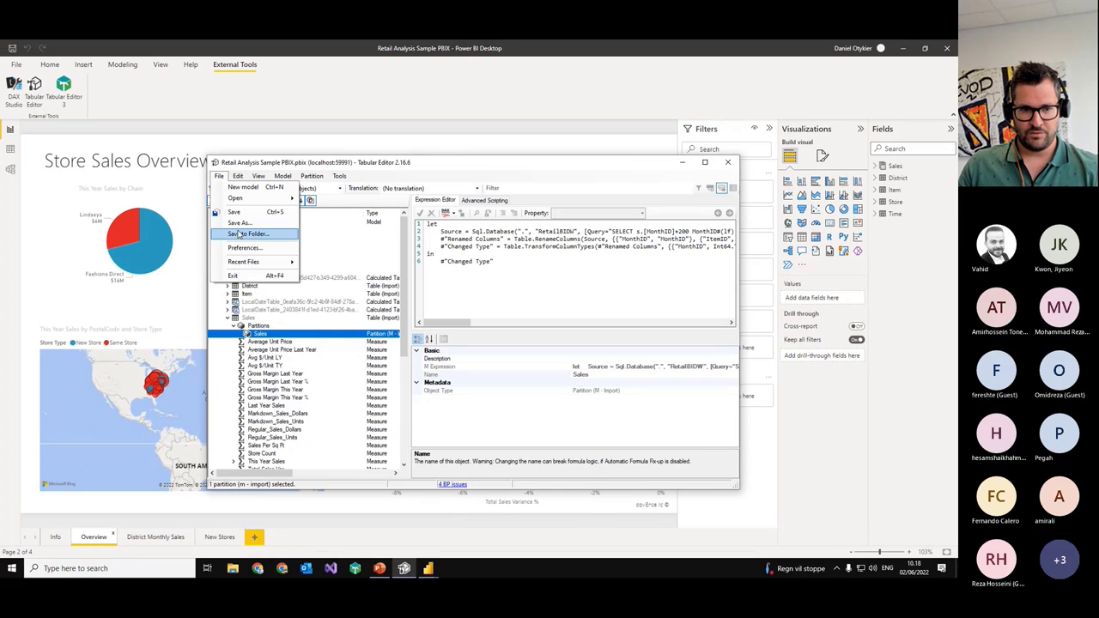
{"action": "left_click", "coordinate": [262, 251]}
{"action": "left_click_drag", "start_coordinate": [123, 100], "coordinate": [376, 247]}
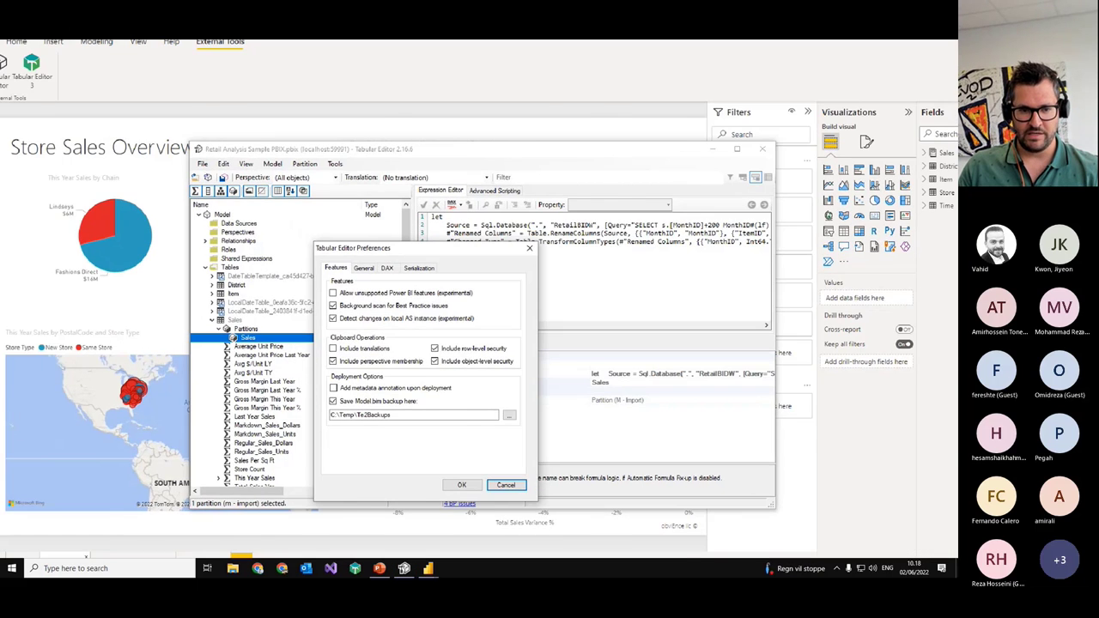
{"action": "left_click_drag", "start_coordinate": [330, 299], "coordinate": [342, 299]}
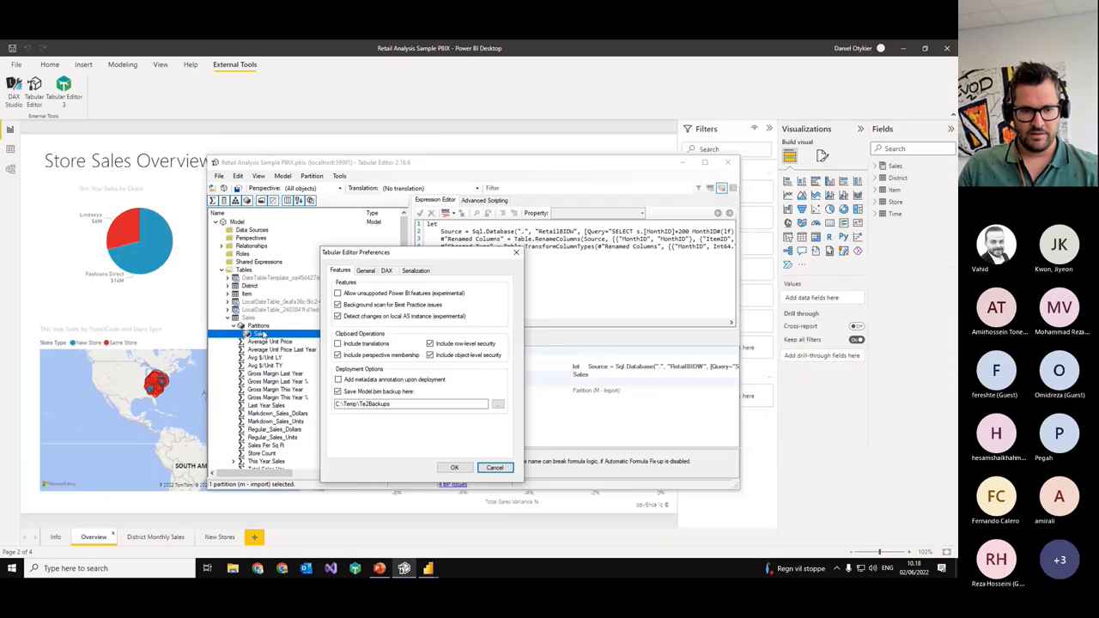
{"action": "left_click", "coordinate": [520, 617]}
{"action": "left_click", "coordinate": [149, 348]}
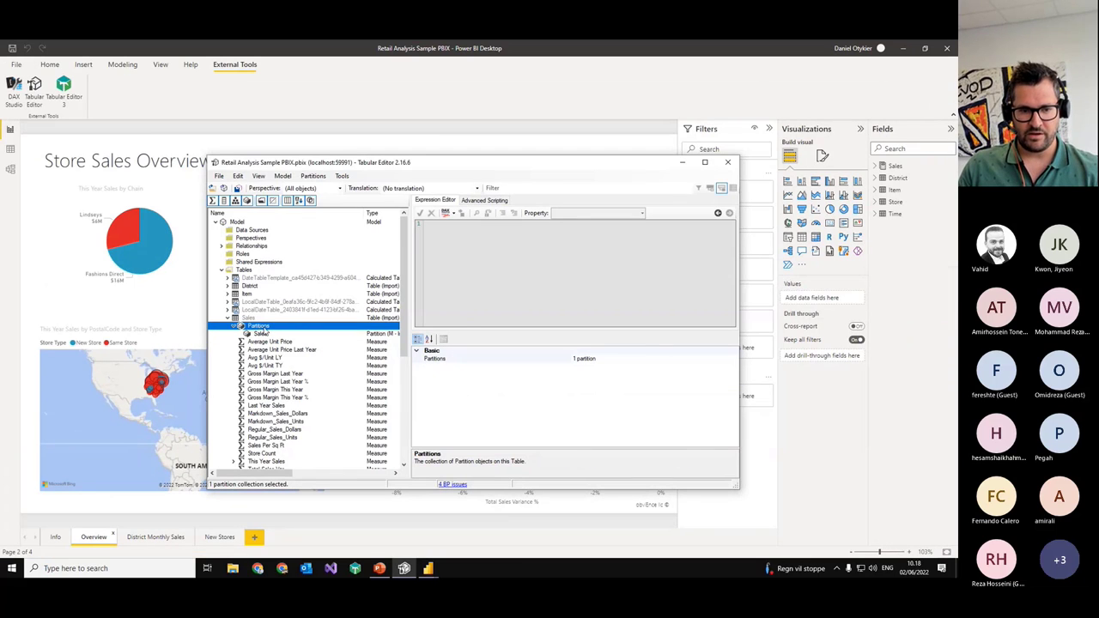
{"action": "left_click", "coordinate": [261, 334]}
{"action": "left_click", "coordinate": [259, 327]}
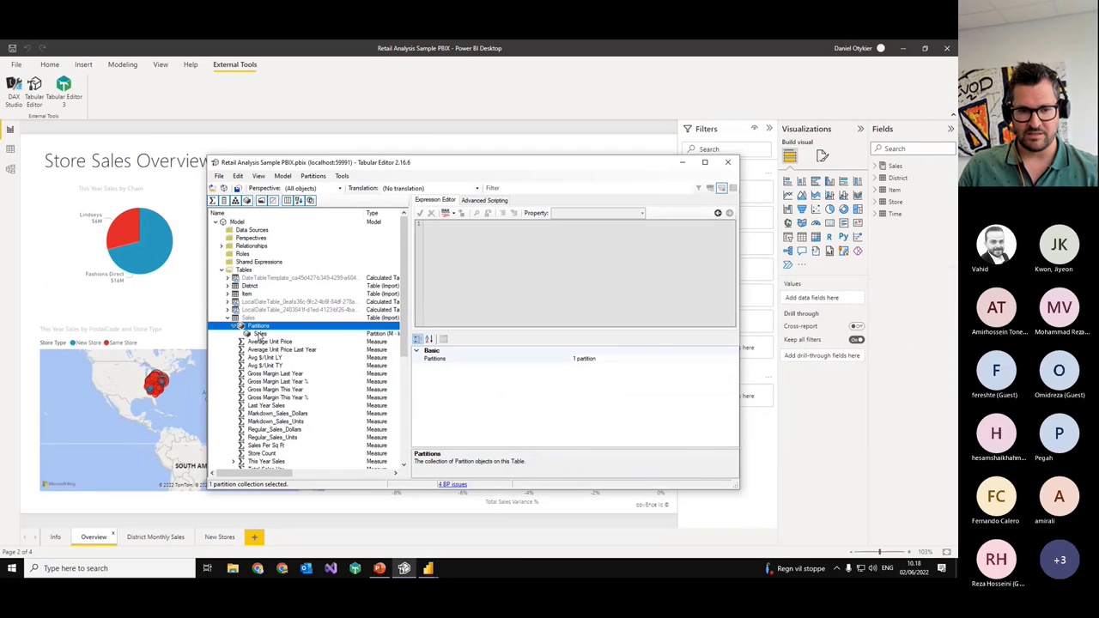
{"action": "left_click", "coordinate": [259, 335]}
{"action": "left_click", "coordinate": [219, 175]}
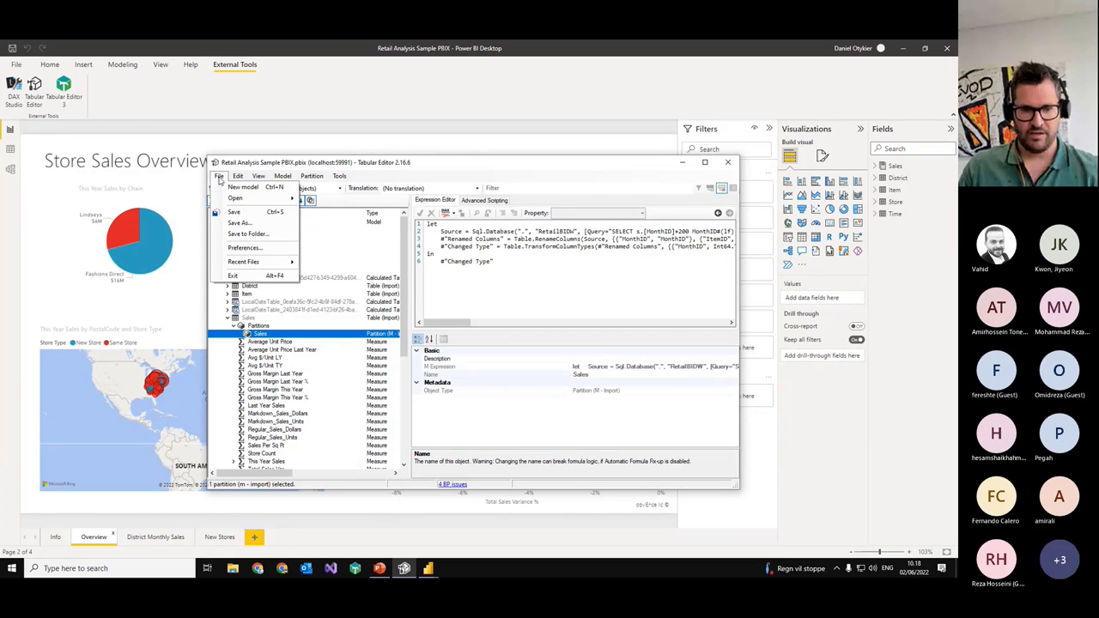
{"action": "left_click", "coordinate": [245, 248]}
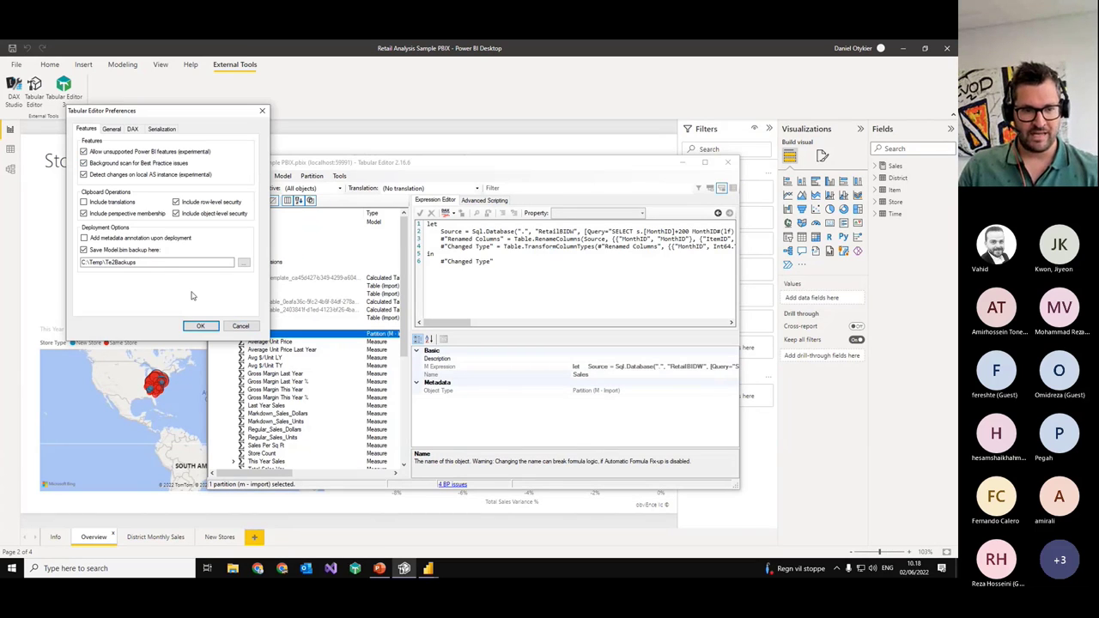
{"action": "left_click", "coordinate": [198, 326]}
Step: Check the commands offered for the Sales table's Partitions collection, dismiss them and return to Tabular Editor
{"action": "right_click", "coordinate": [257, 326]}
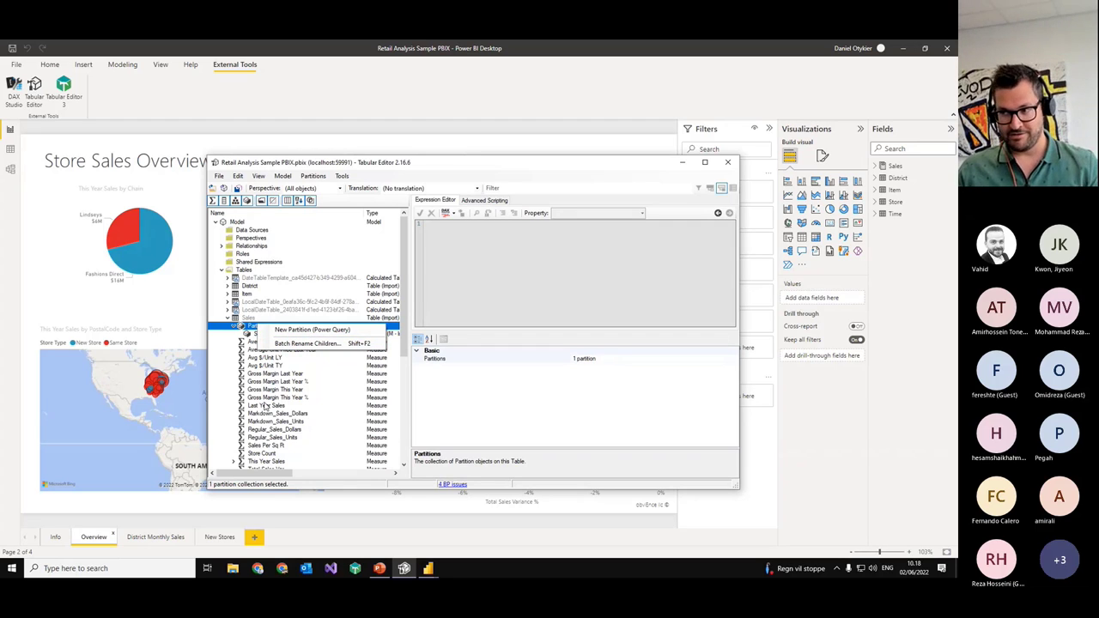
{"action": "left_click", "coordinate": [356, 125]}
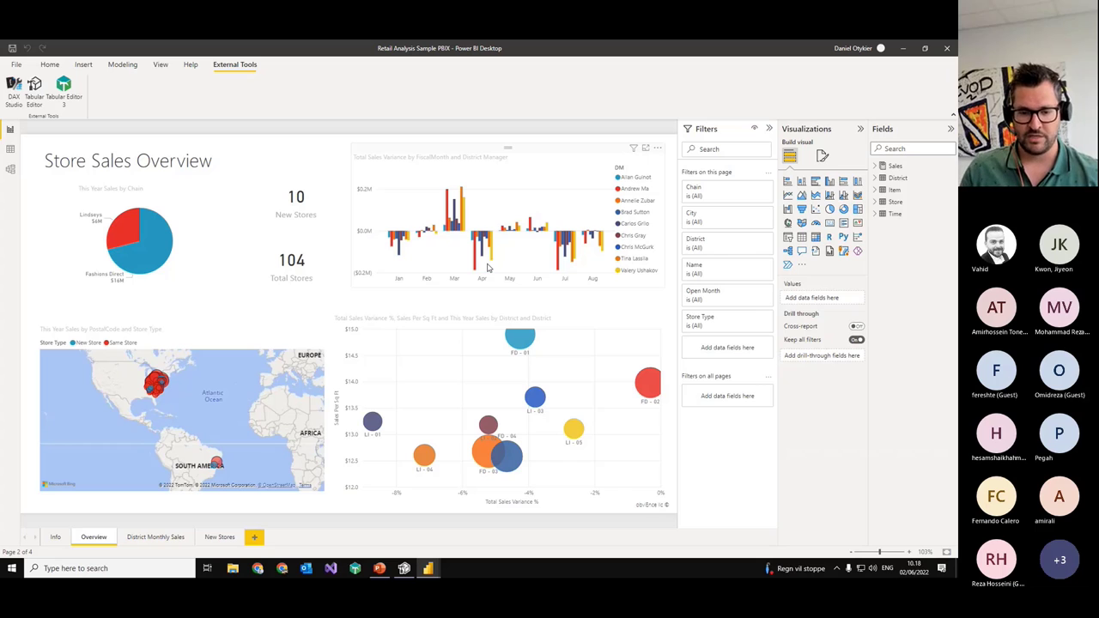
{"action": "left_click", "coordinate": [404, 568]}
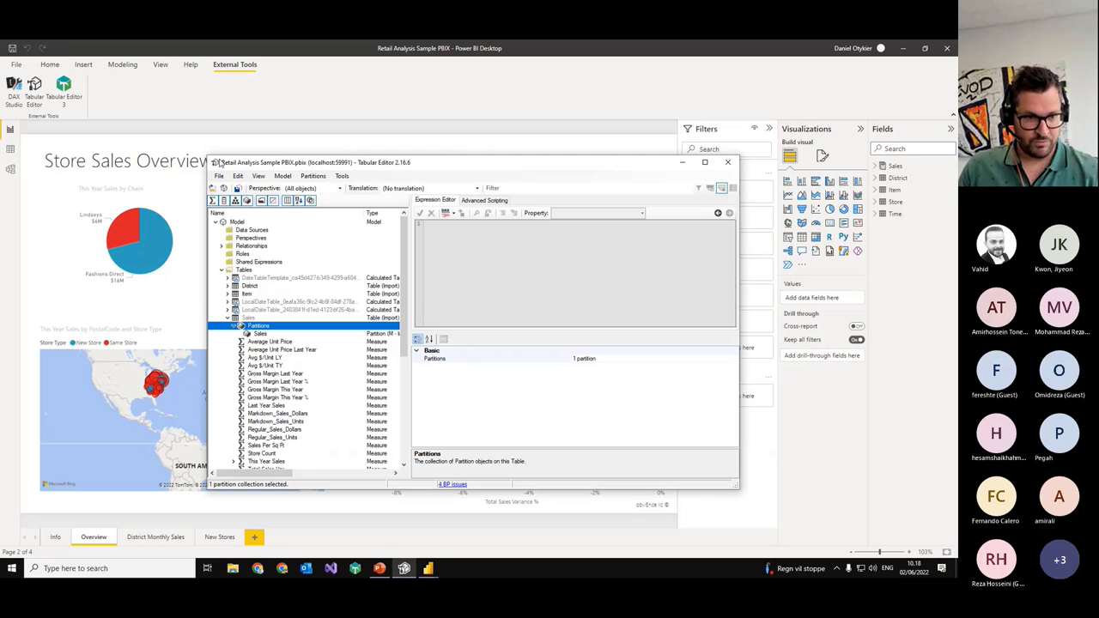
{"action": "left_click", "coordinate": [287, 130]}
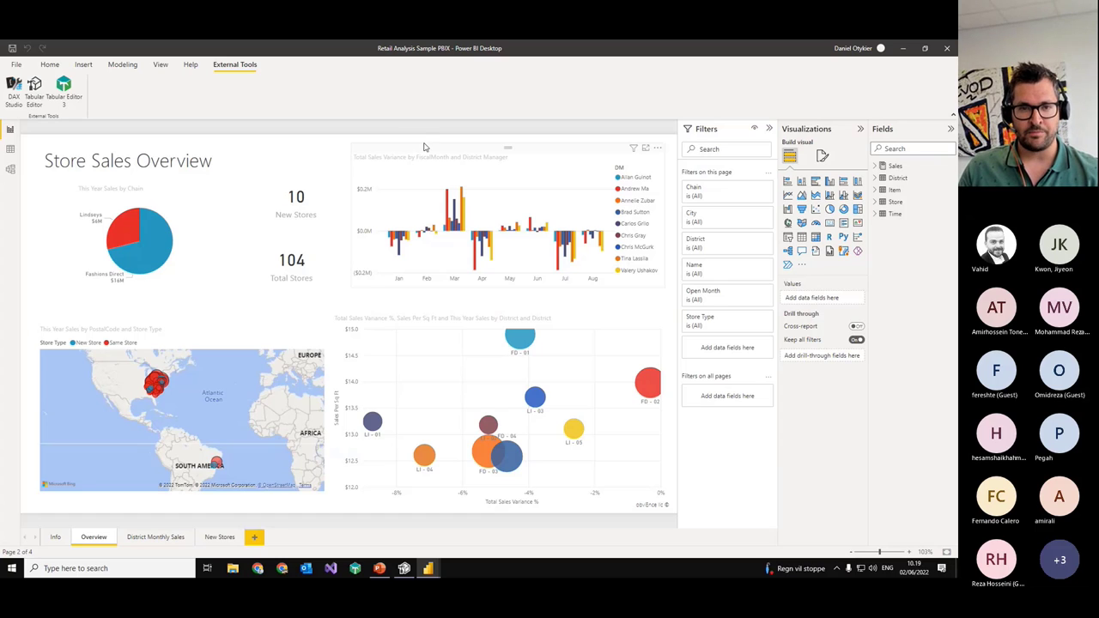
{"action": "left_click", "coordinate": [404, 568]}
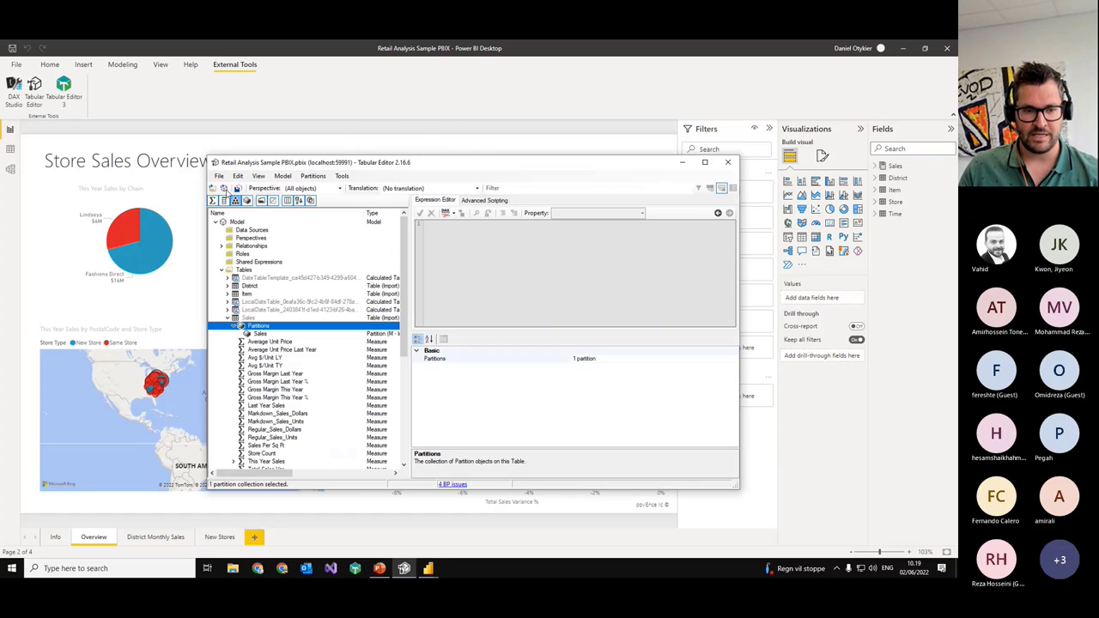
Step: Turn off Allow unsupported Power BI features (experimental) in the preferences and widen the model tree
{"action": "left_click", "coordinate": [220, 176]}
{"action": "left_click", "coordinate": [240, 248]}
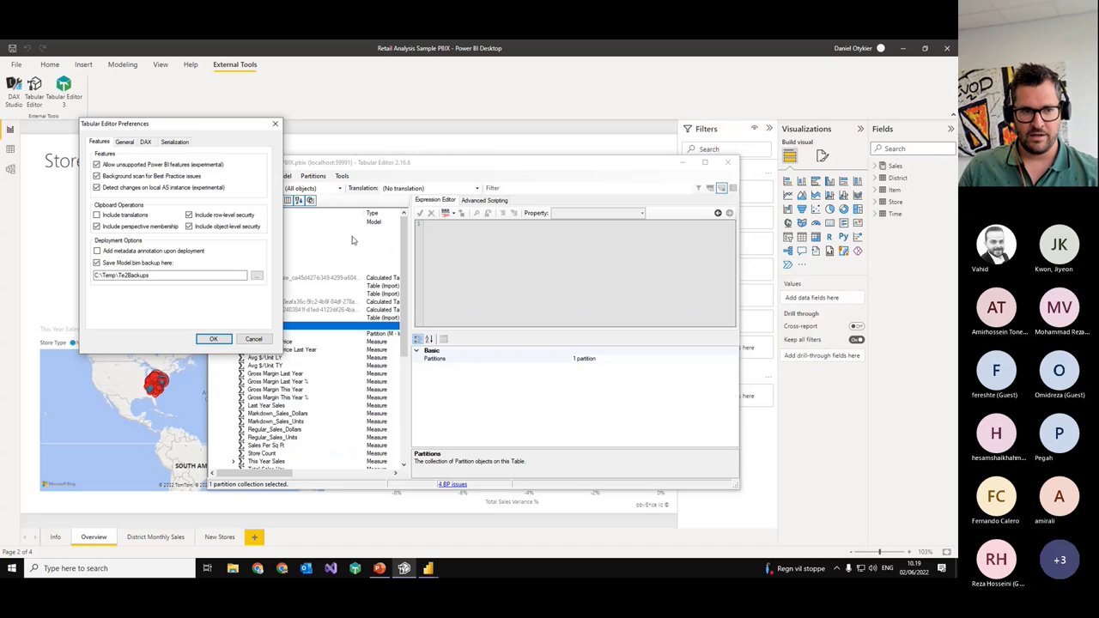
{"action": "left_click", "coordinate": [123, 164]}
{"action": "left_click_drag", "start_coordinate": [137, 125], "coordinate": [459, 222]}
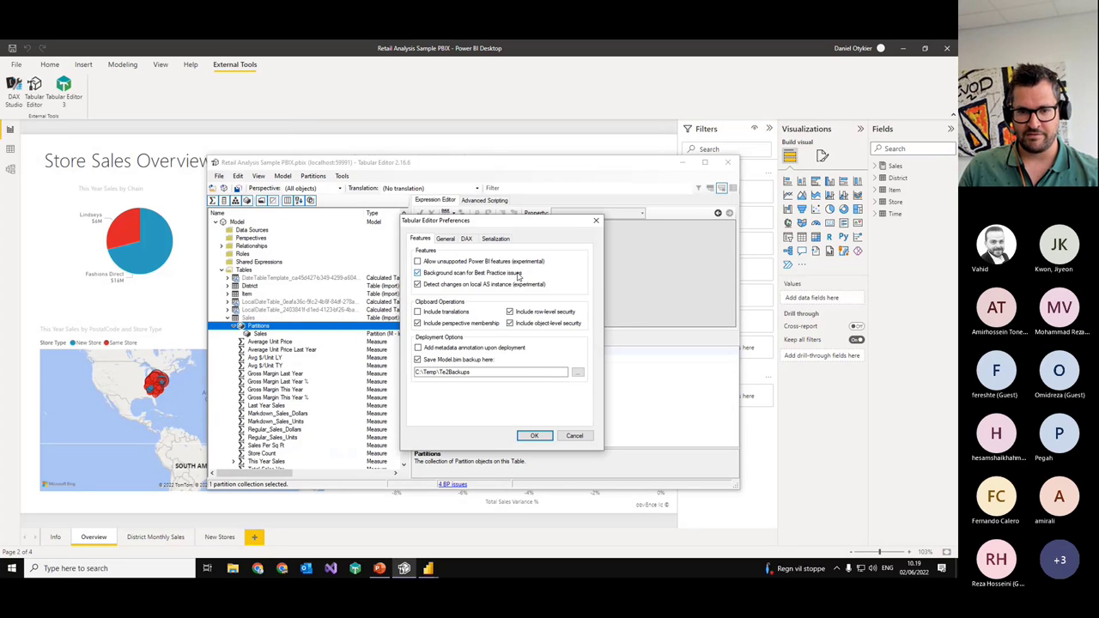
{"action": "left_click", "coordinate": [534, 436]}
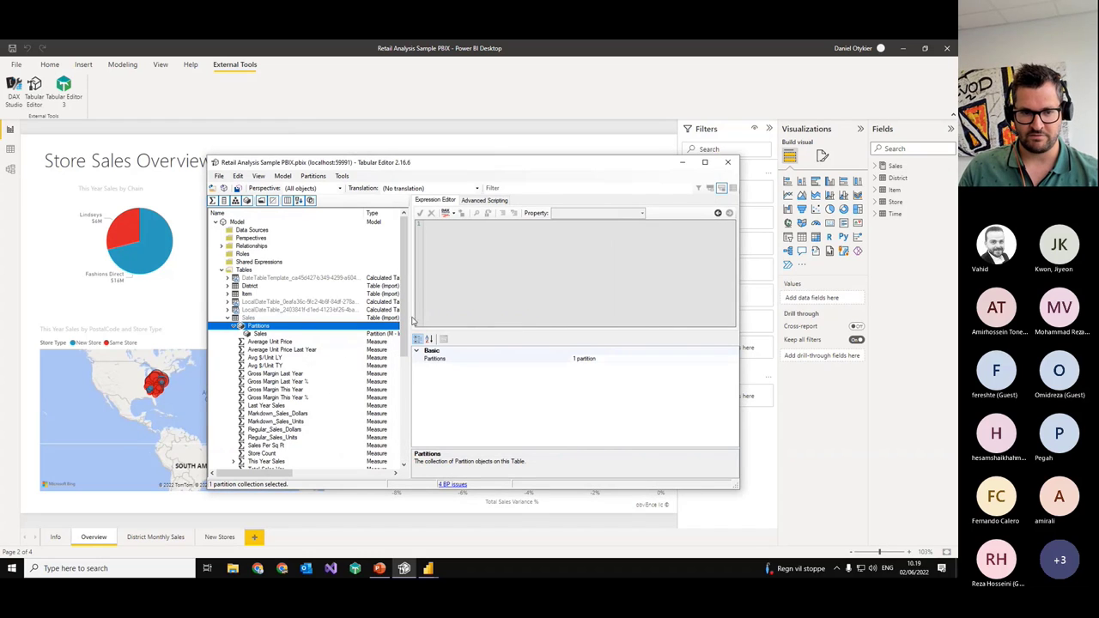
{"action": "left_click_drag", "start_coordinate": [410, 317], "coordinate": [503, 318]}
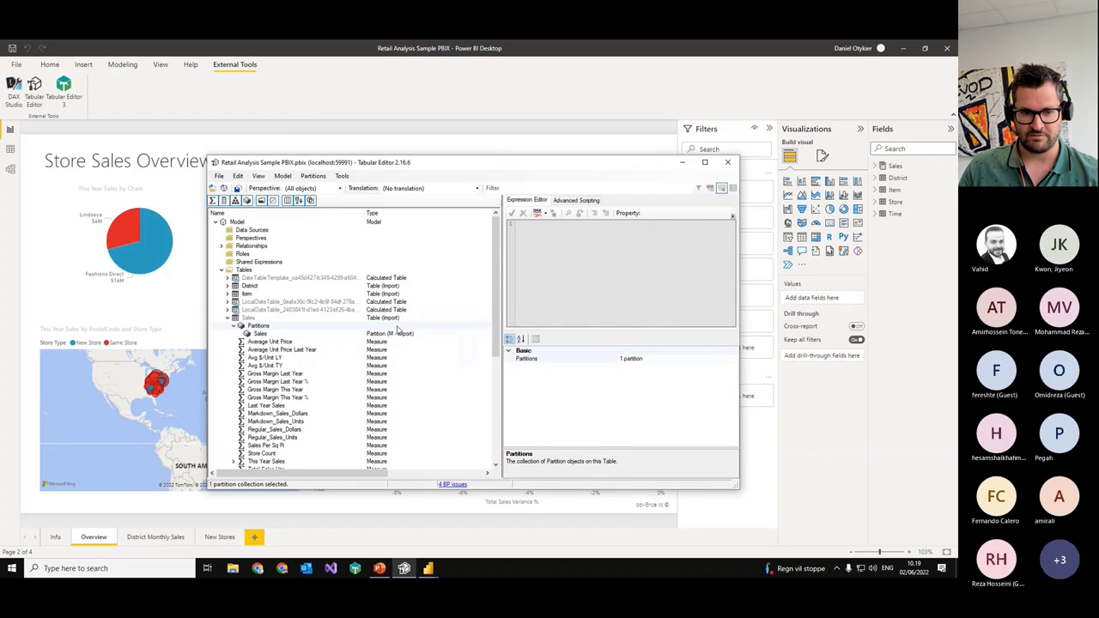
Step: Switch to Chrome, search for "power bi external tools" and review the Data modeling operations section of Microsoft's External tools article
{"action": "left_click", "coordinate": [282, 570]}
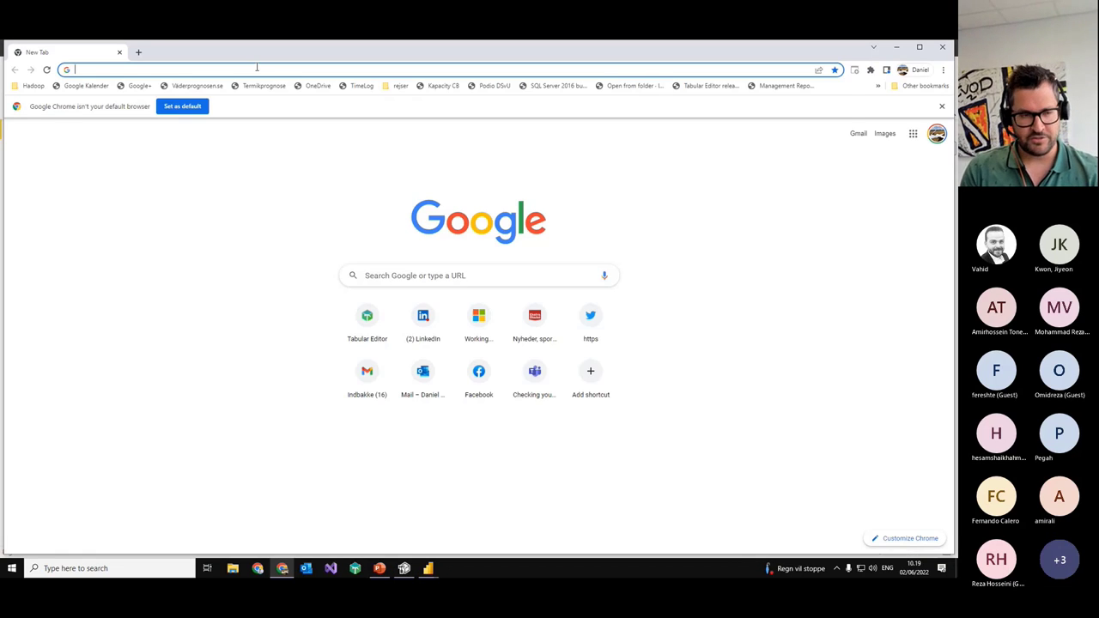
{"action": "type", "text": "power bi external tools"}
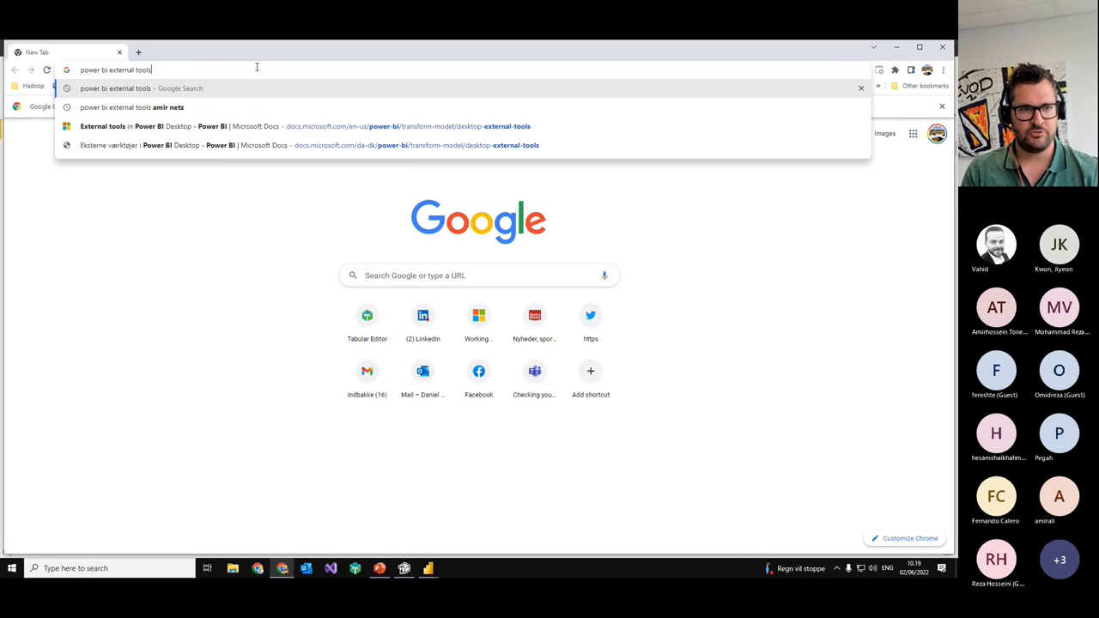
{"action": "key", "text": "Return"}
{"action": "scroll", "coordinate": [300, 390], "scroll_direction": "down", "scroll_amount": 2}
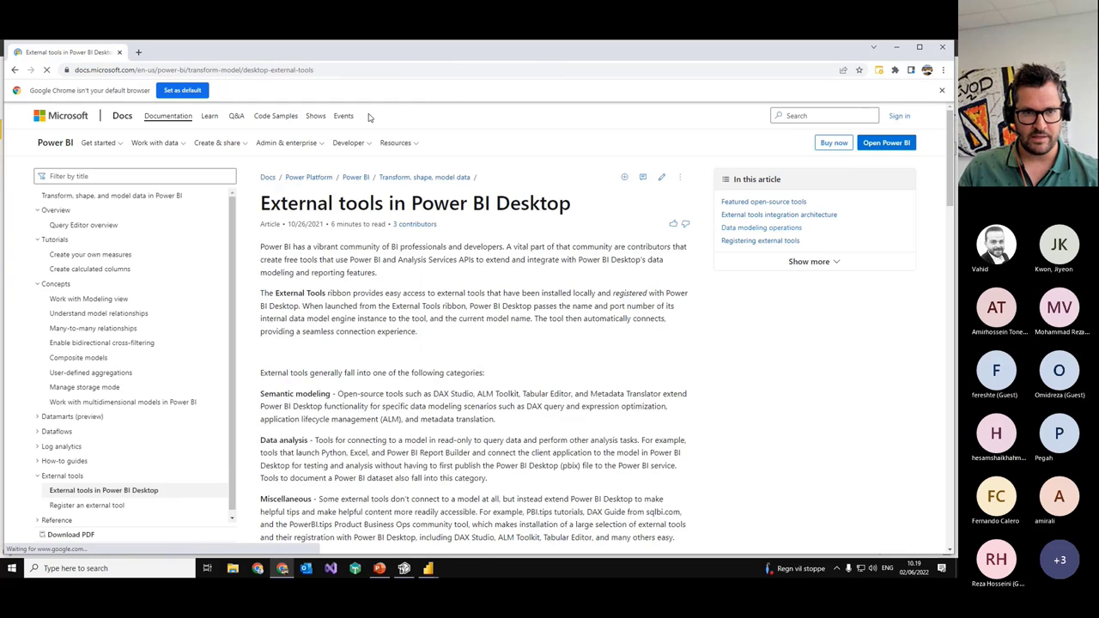
{"action": "left_click", "coordinate": [759, 227]}
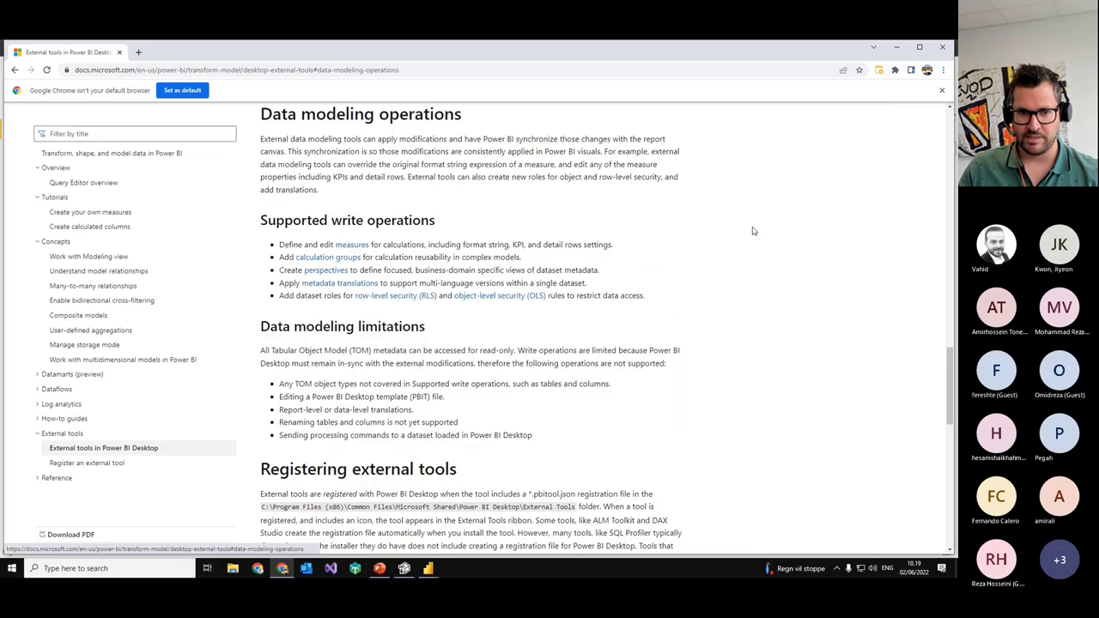
{"action": "left_click", "coordinate": [283, 70]}
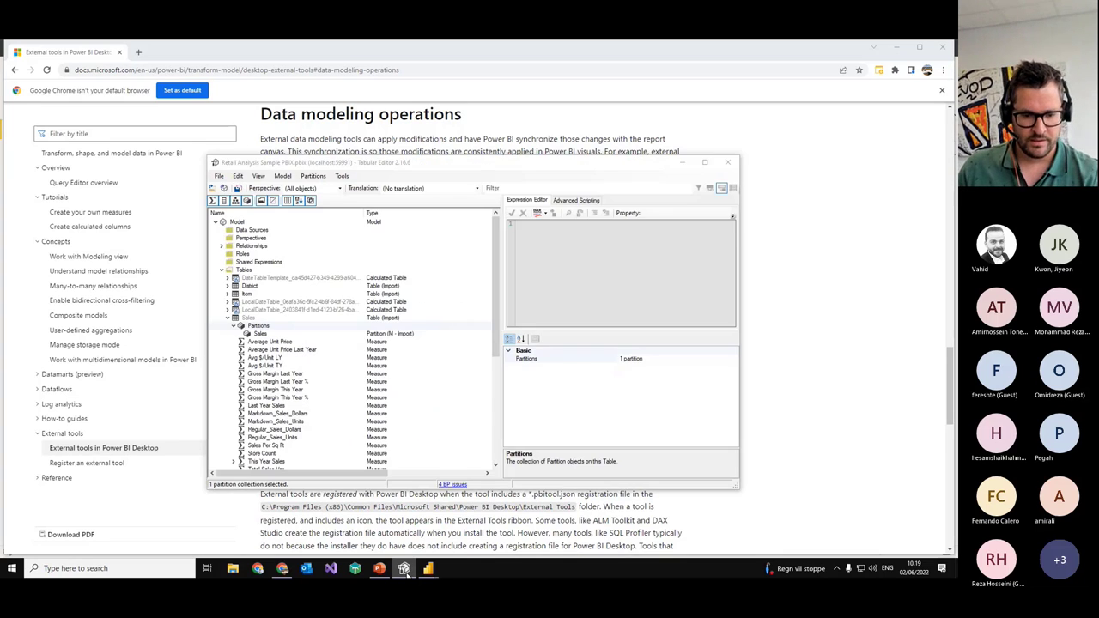
{"action": "left_click", "coordinate": [283, 569]}
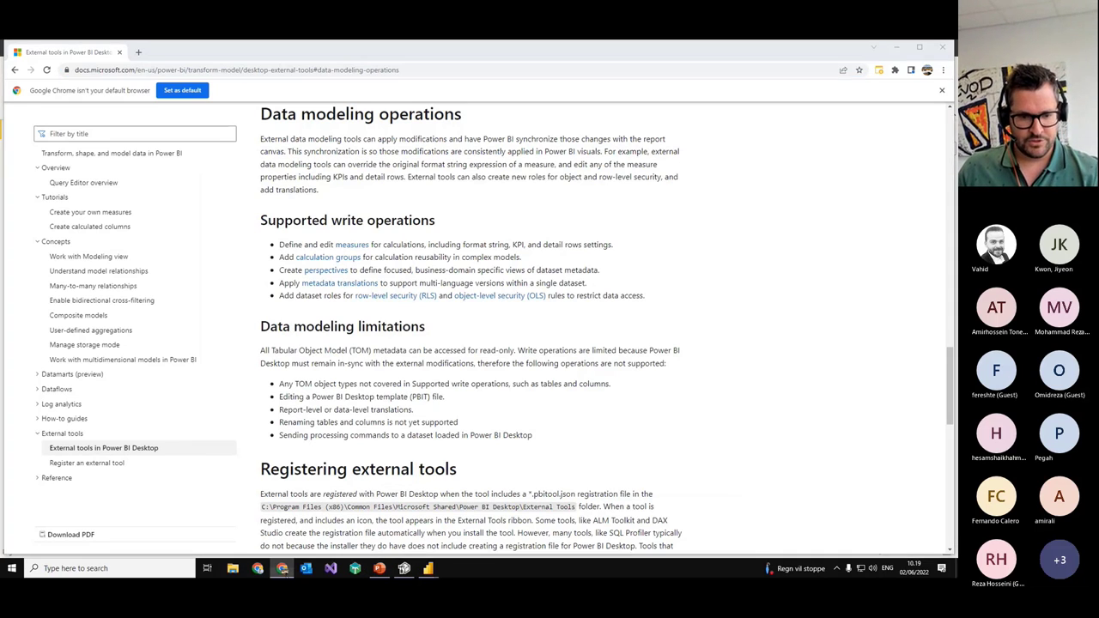
Step: Return to Tabular Editor, collapse the Sales table and view the expressions of the hidden LocalDateTable and DateTableTemplate calculated tables
{"action": "key", "text": "alt+Tab"}
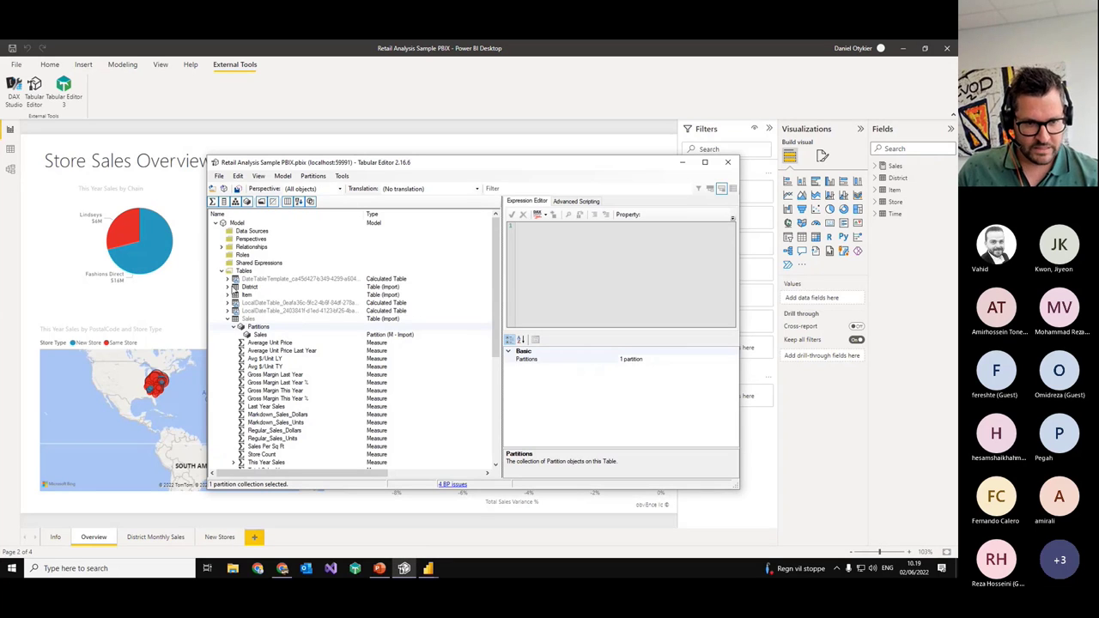
{"action": "left_click", "coordinate": [266, 311]}
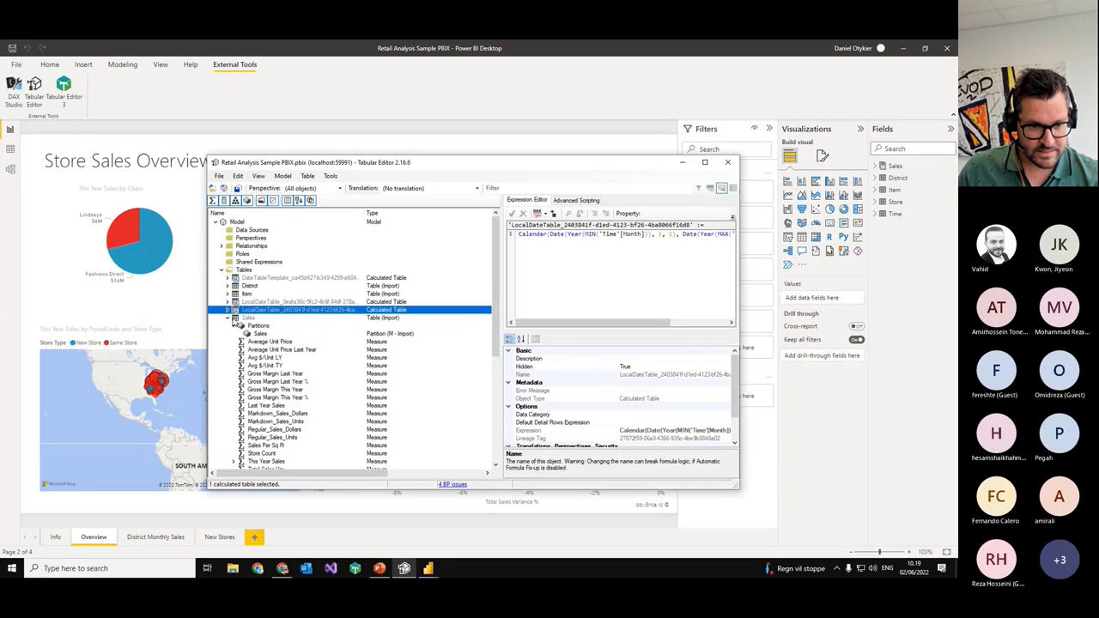
{"action": "left_click", "coordinate": [227, 318]}
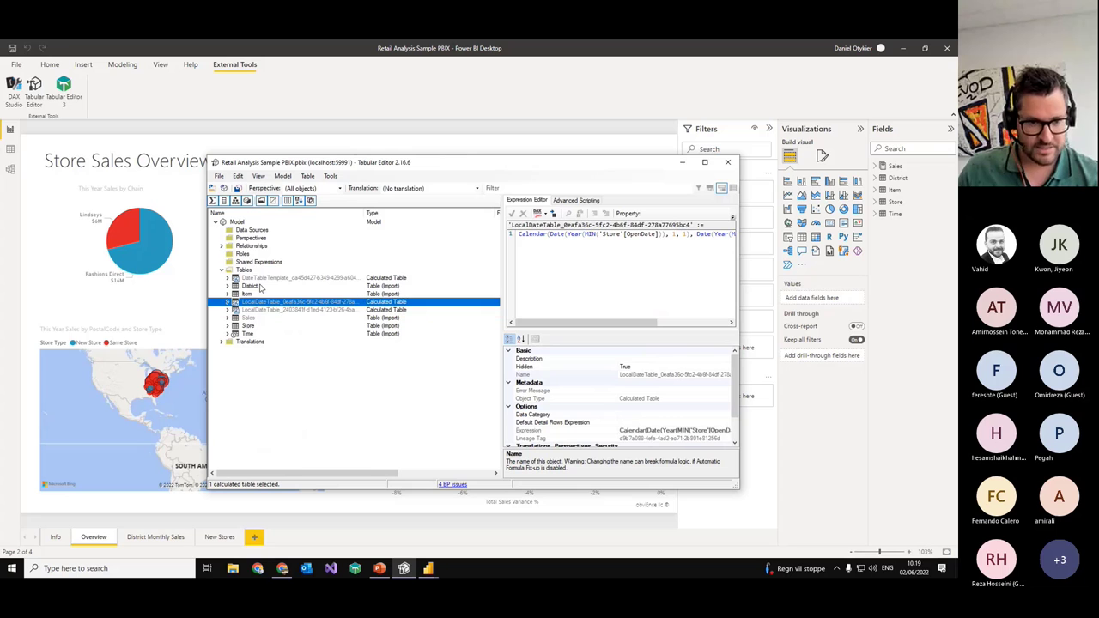
{"action": "left_click", "coordinate": [263, 279]}
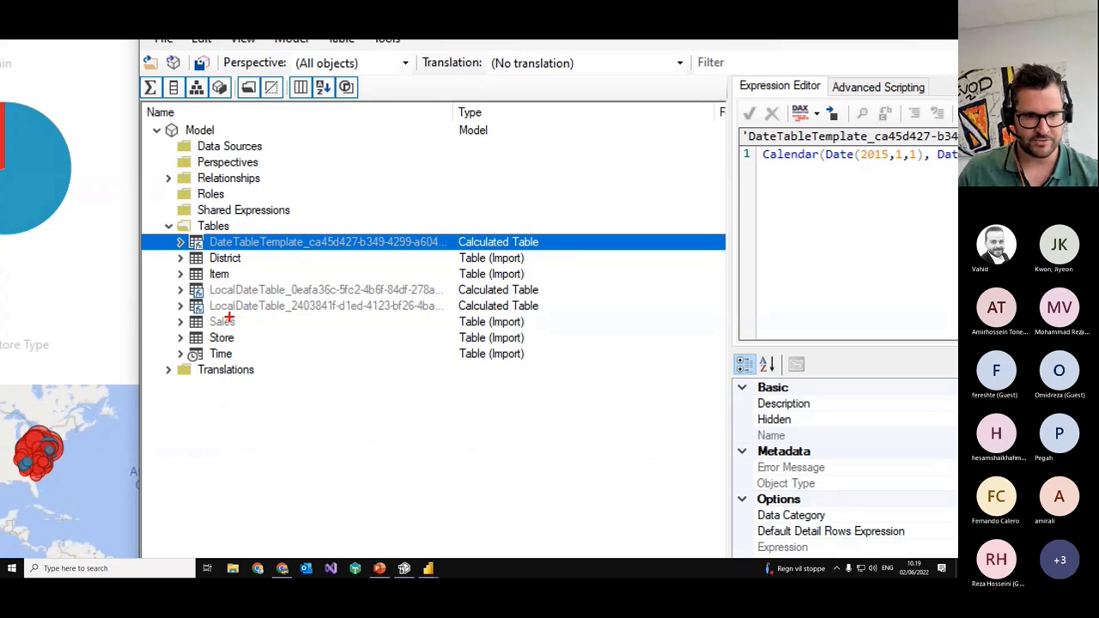
{"action": "left_click_drag", "start_coordinate": [230, 318], "coordinate": [455, 309]}
{"action": "key", "text": "Escape"}
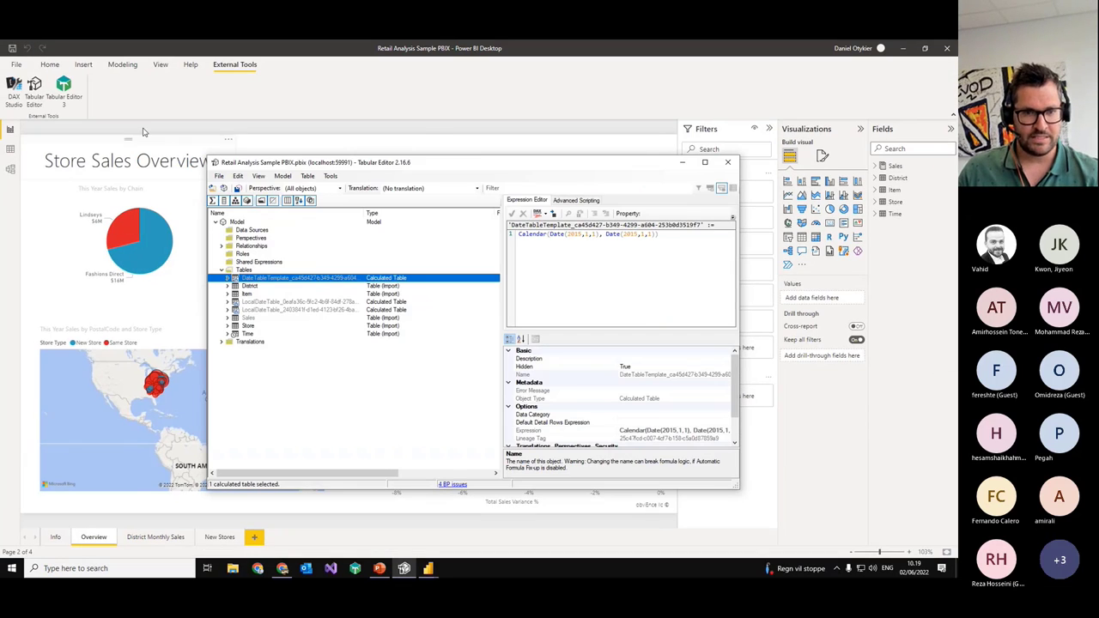
Step: Switch to Power BI Desktop and turn off Auto date/time in the current file's Data Load options
{"action": "left_click", "coordinate": [16, 65]}
{"action": "left_click", "coordinate": [44, 222]}
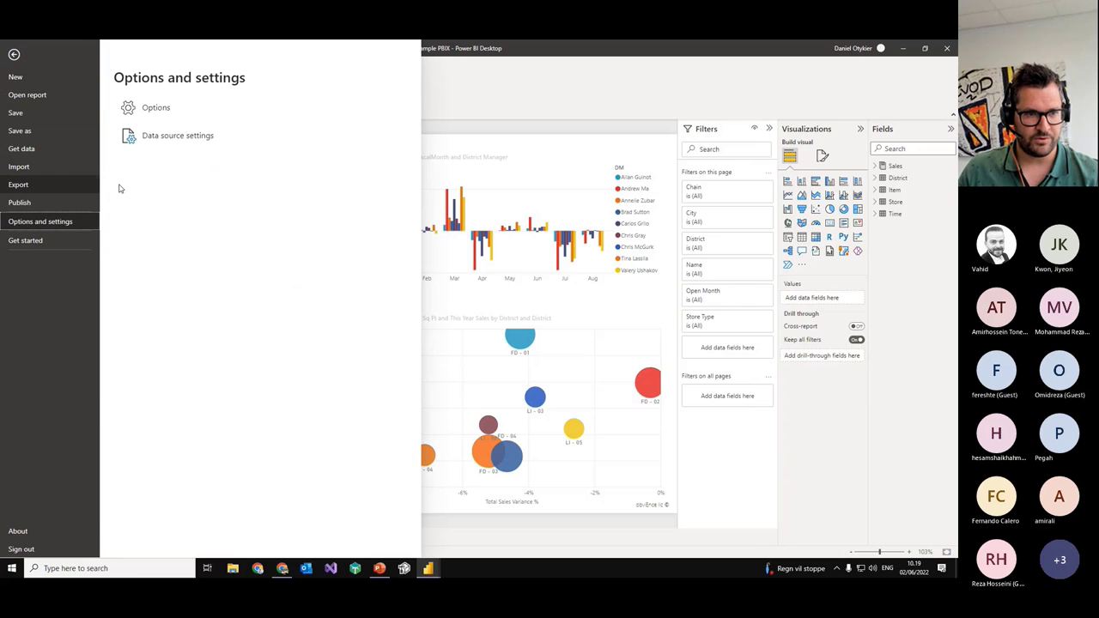
{"action": "left_click", "coordinate": [156, 109]}
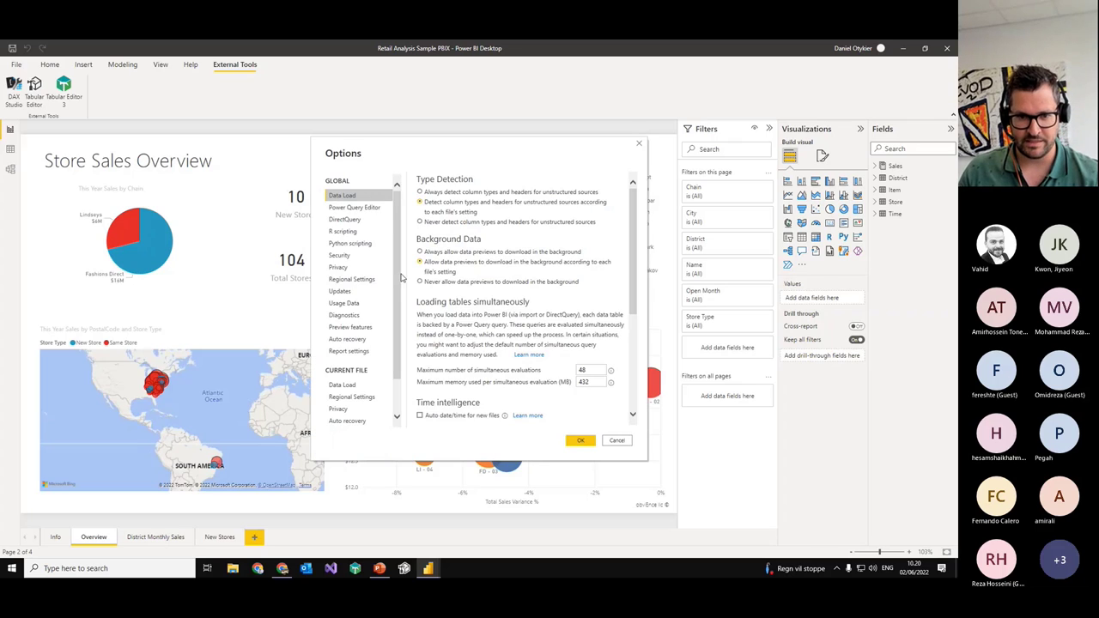
{"action": "scroll", "coordinate": [399, 345], "scroll_direction": "down", "scroll_amount": 3}
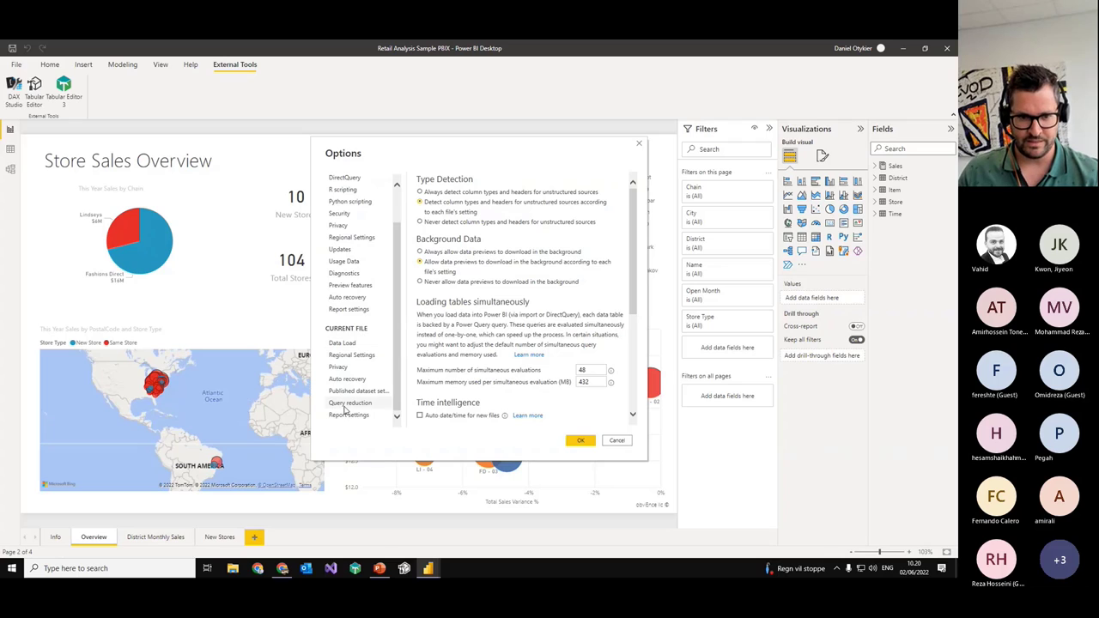
{"action": "left_click", "coordinate": [341, 343]}
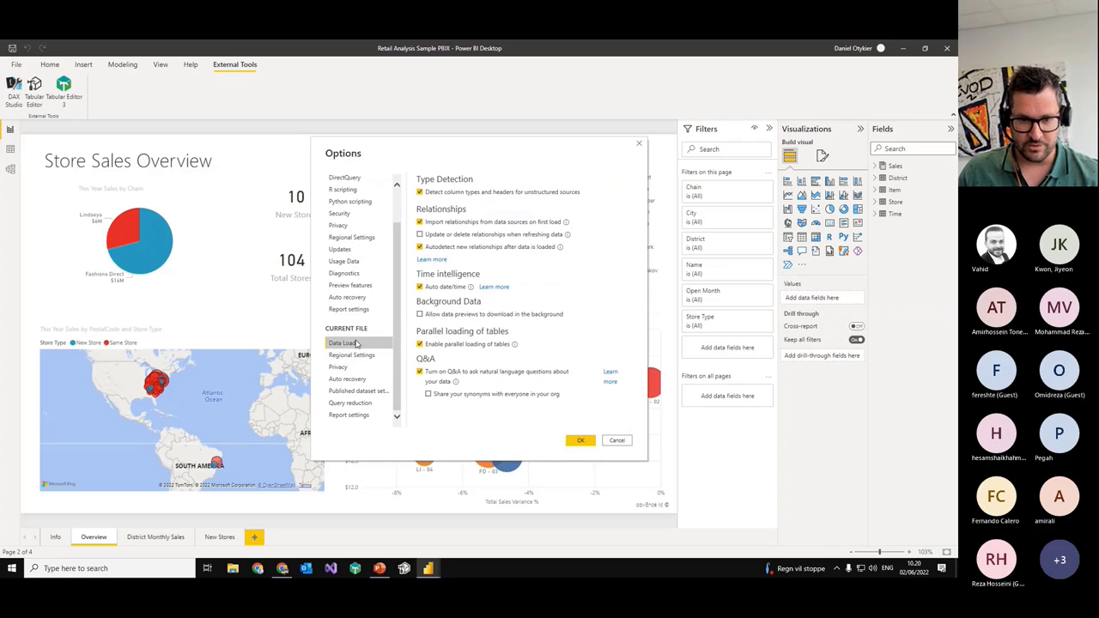
{"action": "left_click", "coordinate": [438, 289]}
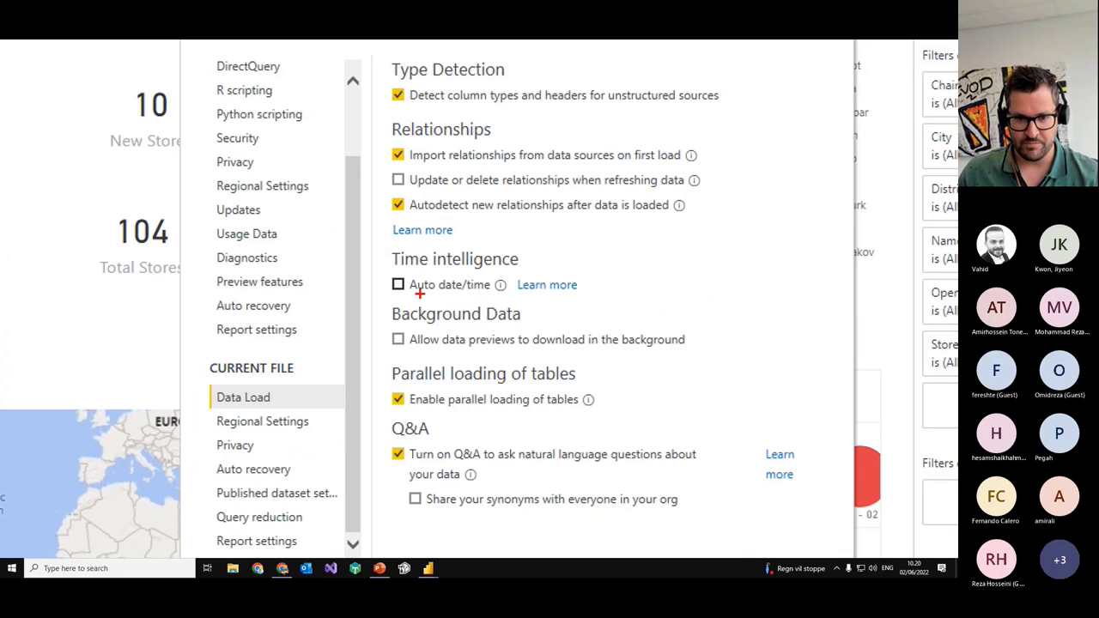
{"action": "left_click_drag", "start_coordinate": [417, 291], "coordinate": [468, 291]}
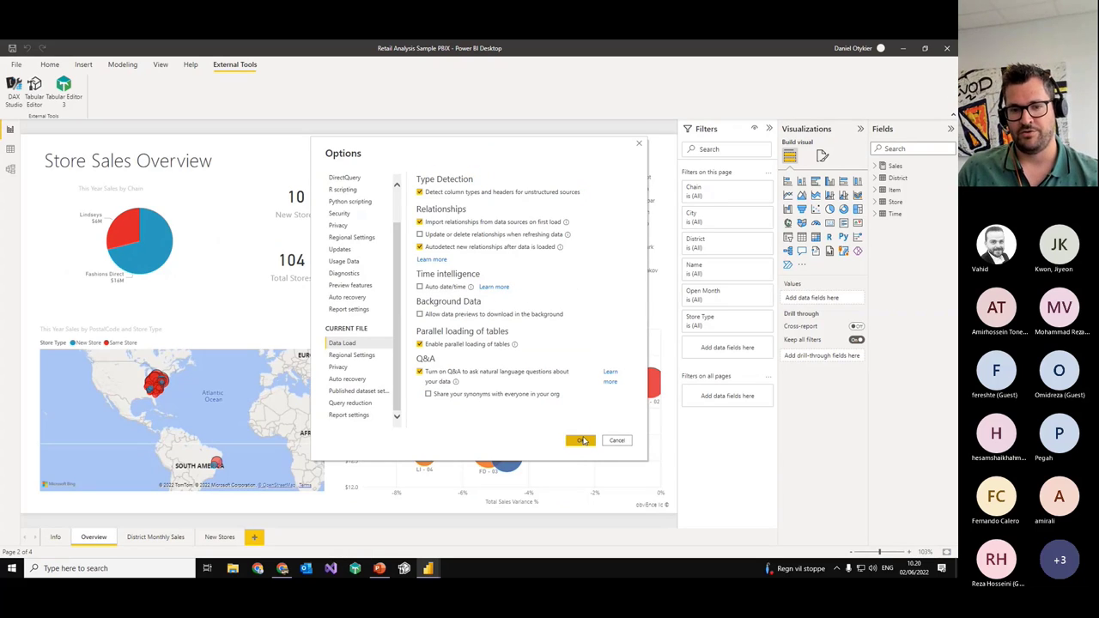
{"action": "left_click", "coordinate": [580, 441]}
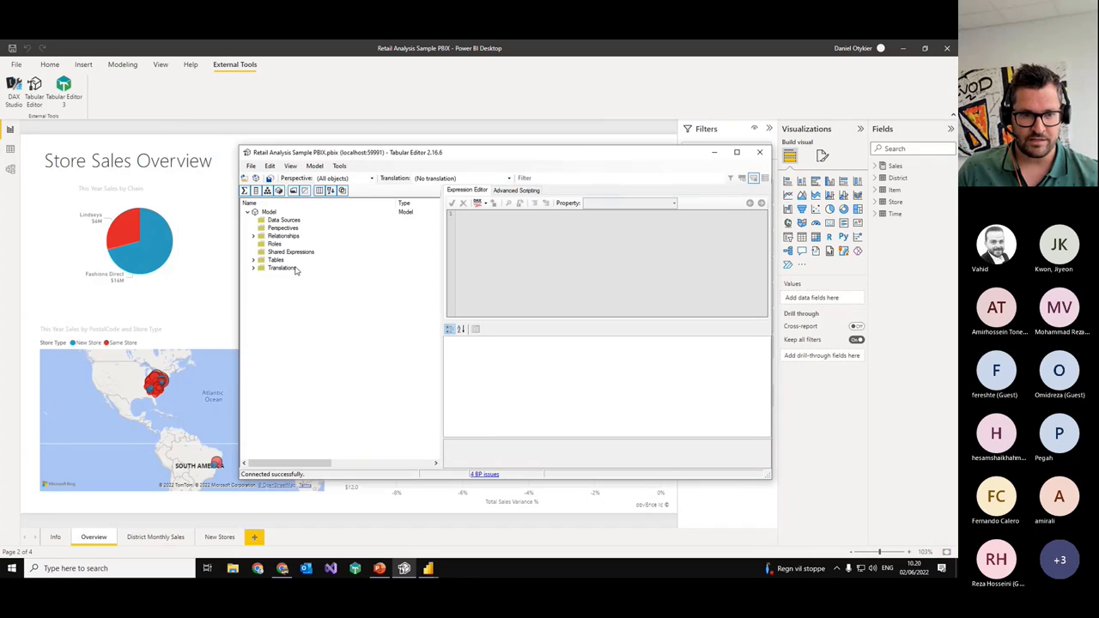
Step: Expand the Tables folder in the reopened Tabular Editor model and examine which tables it contains
{"action": "left_click", "coordinate": [254, 261]}
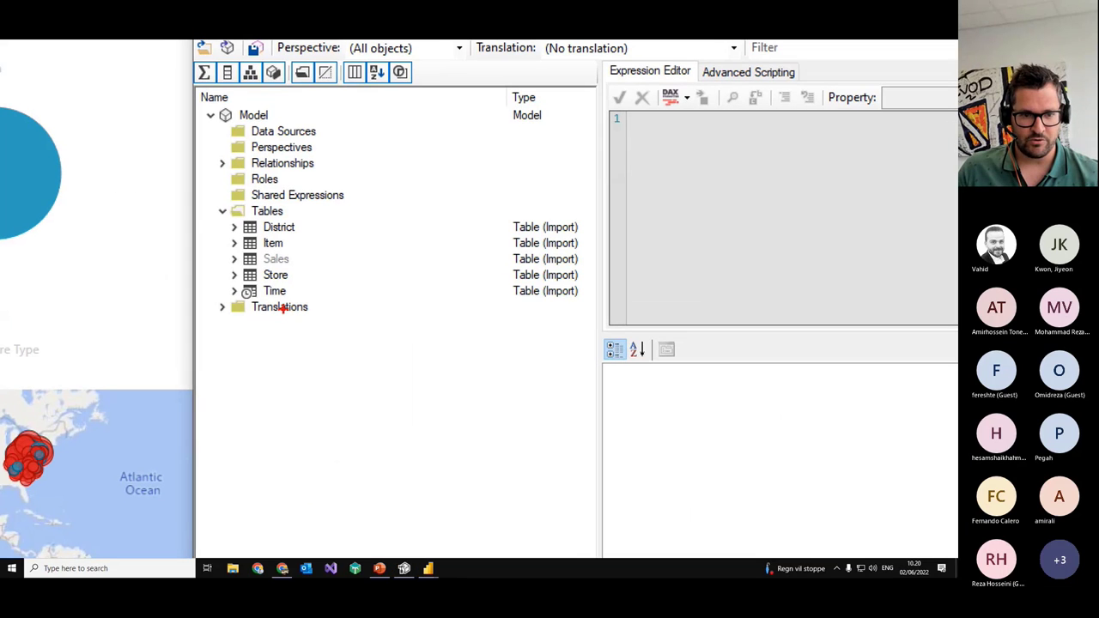
{"action": "left_click_drag", "start_coordinate": [309, 254], "coordinate": [235, 280]}
{"action": "mouse_move", "coordinate": [185, 254]}
{"action": "left_mouse_down"}
{"action": "mouse_move", "coordinate": [273, 347]}
{"action": "mouse_move", "coordinate": [361, 251]}
{"action": "mouse_move", "coordinate": [301, 196]}
{"action": "left_mouse_up"}
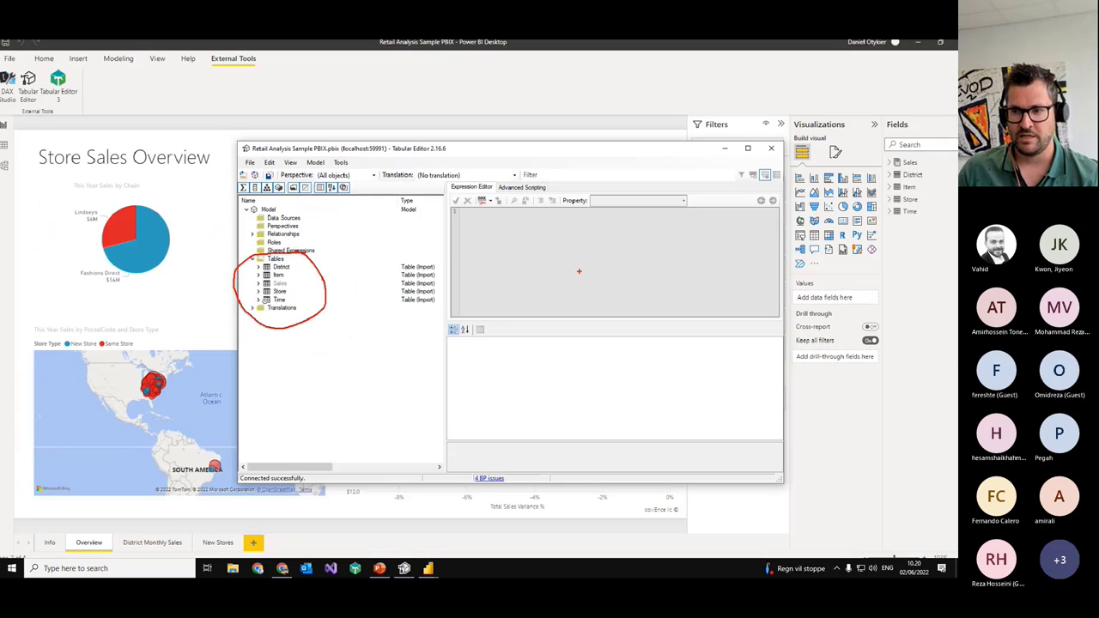
{"action": "key", "text": "Escape"}
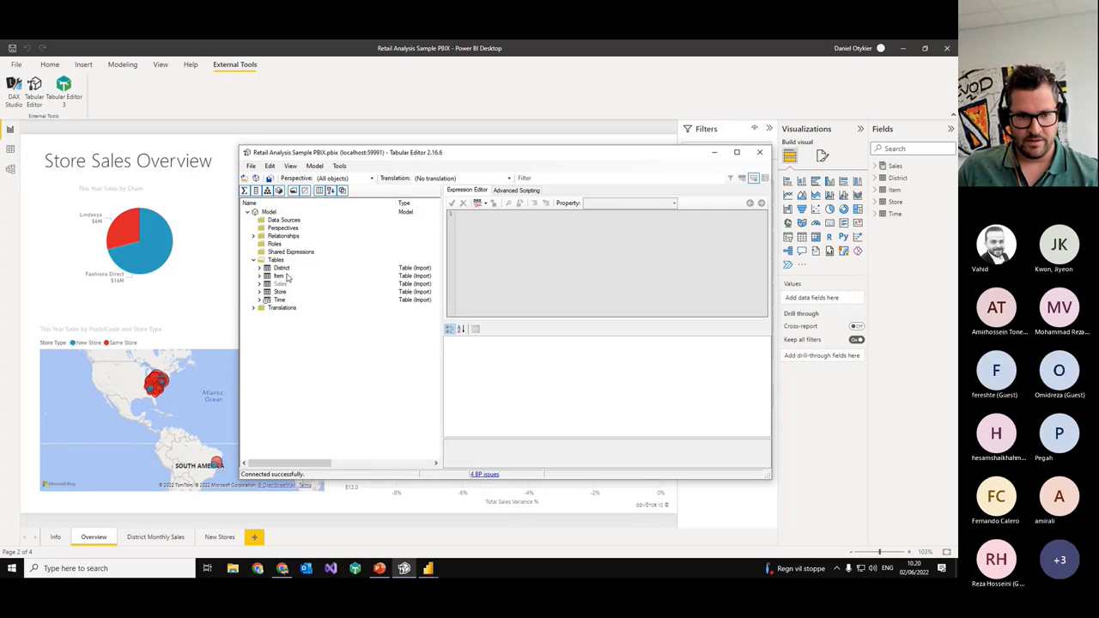
Step: Expand the Sales table in Power BI Desktop's widened Fields list and place the Tabular Editor window beside it
{"action": "left_click", "coordinate": [885, 167]}
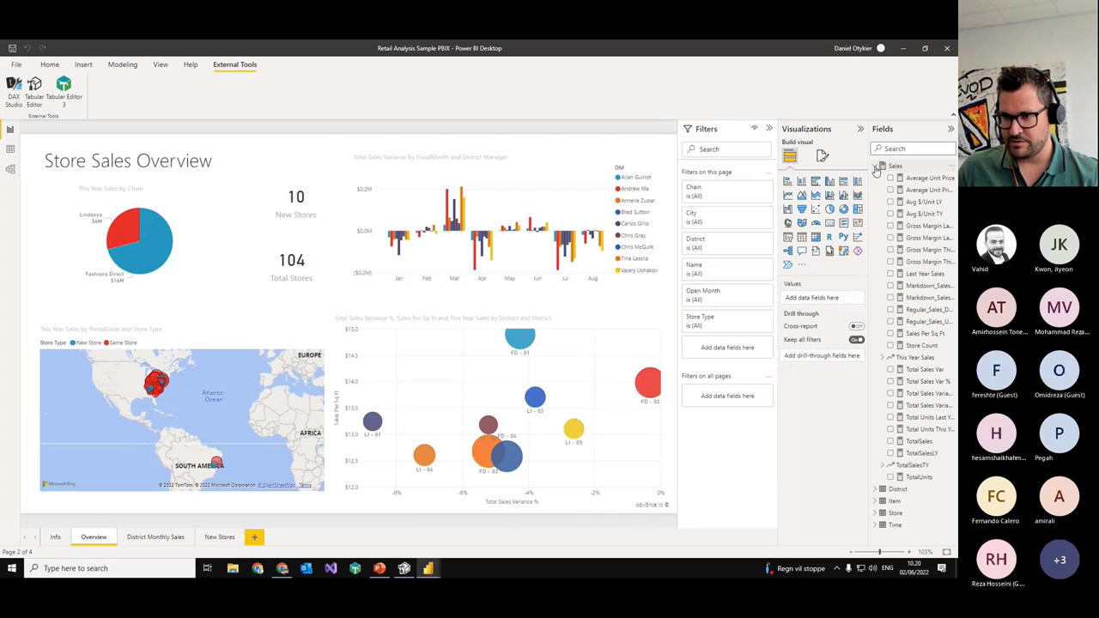
{"action": "left_click_drag", "start_coordinate": [866, 201], "coordinate": [792, 201]}
{"action": "left_click", "coordinate": [403, 568]}
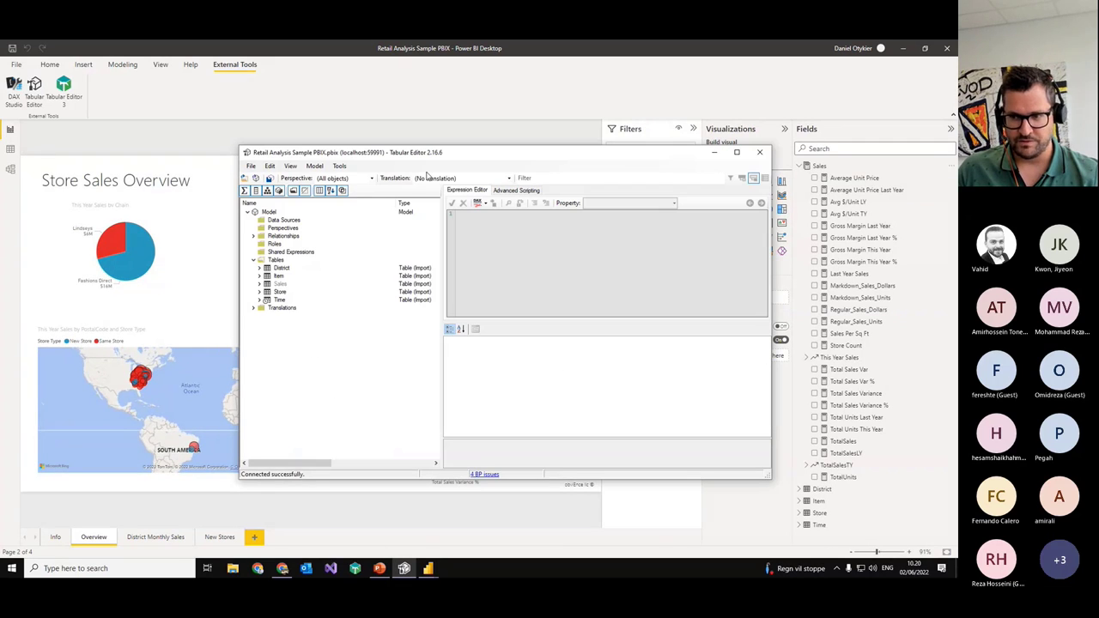
{"action": "left_click_drag", "start_coordinate": [396, 152], "coordinate": [319, 135]}
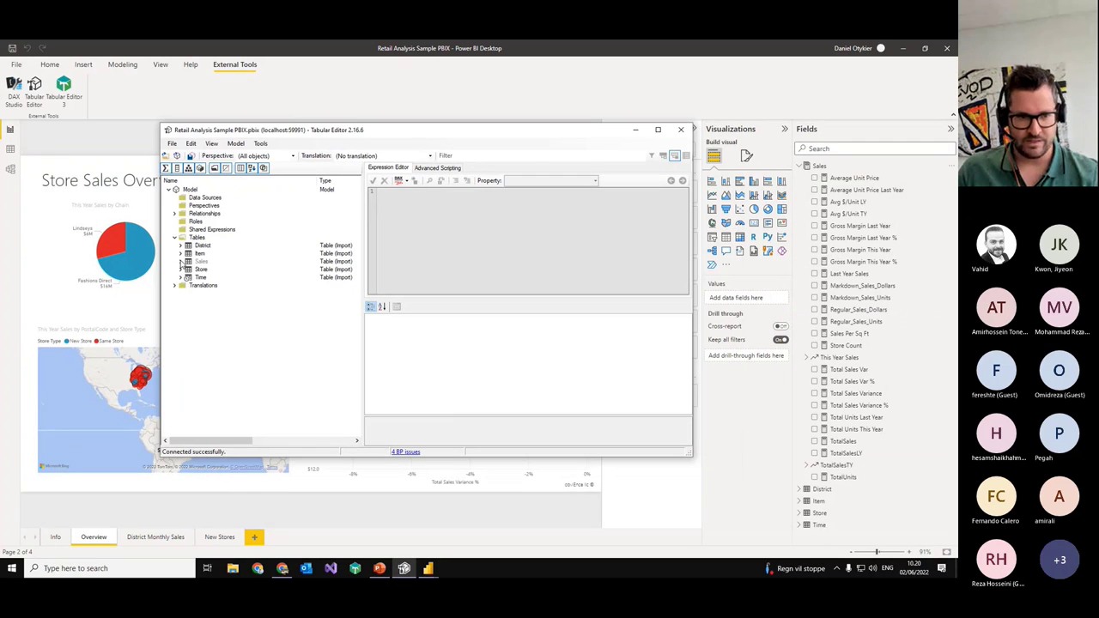
Step: Duplicate the four Gross Margin measures, for last year and this year, in the Sales table
{"action": "left_click", "coordinate": [181, 261]}
{"action": "scroll", "coordinate": [299, 283], "scroll_direction": "down", "scroll_amount": 6}
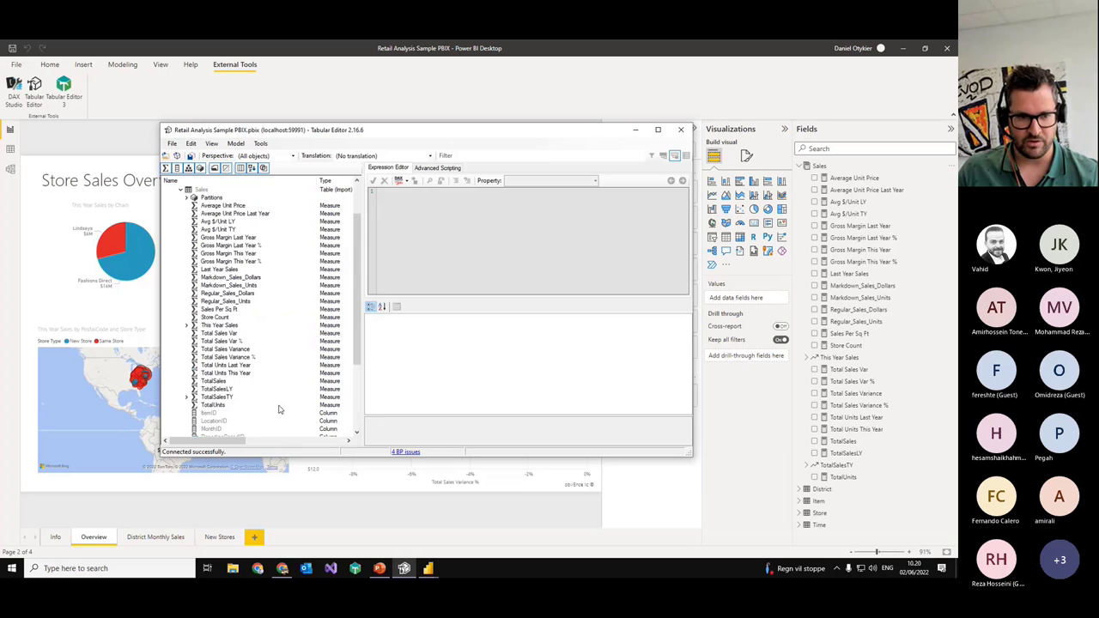
{"action": "left_click", "coordinate": [233, 238]}
{"action": "left_click", "coordinate": [242, 261], "text": "shift"}
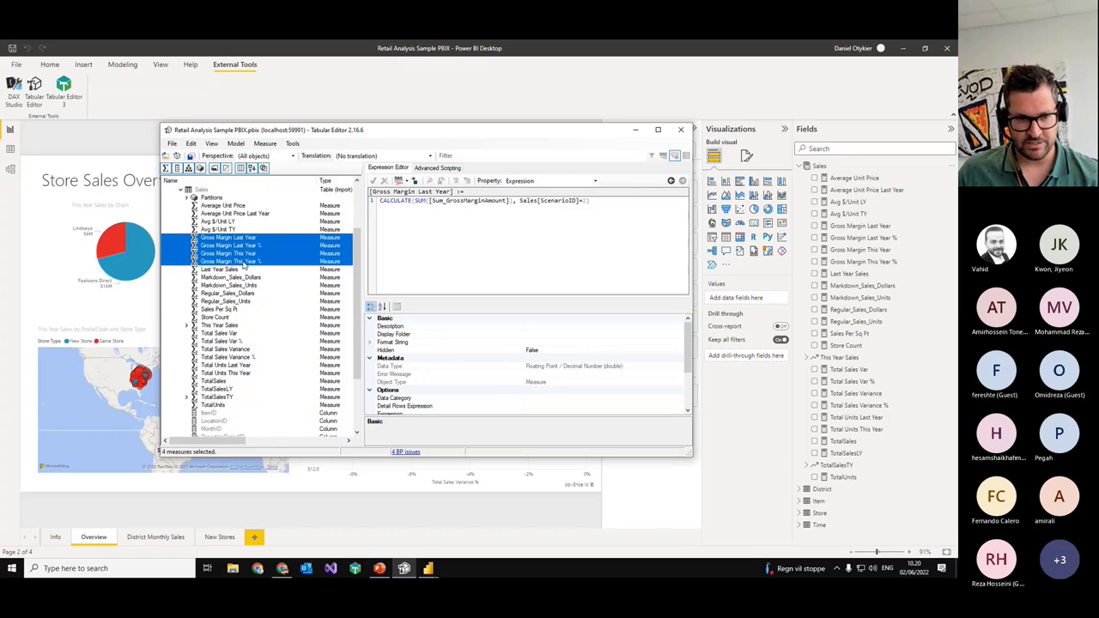
{"action": "right_click", "coordinate": [244, 266]}
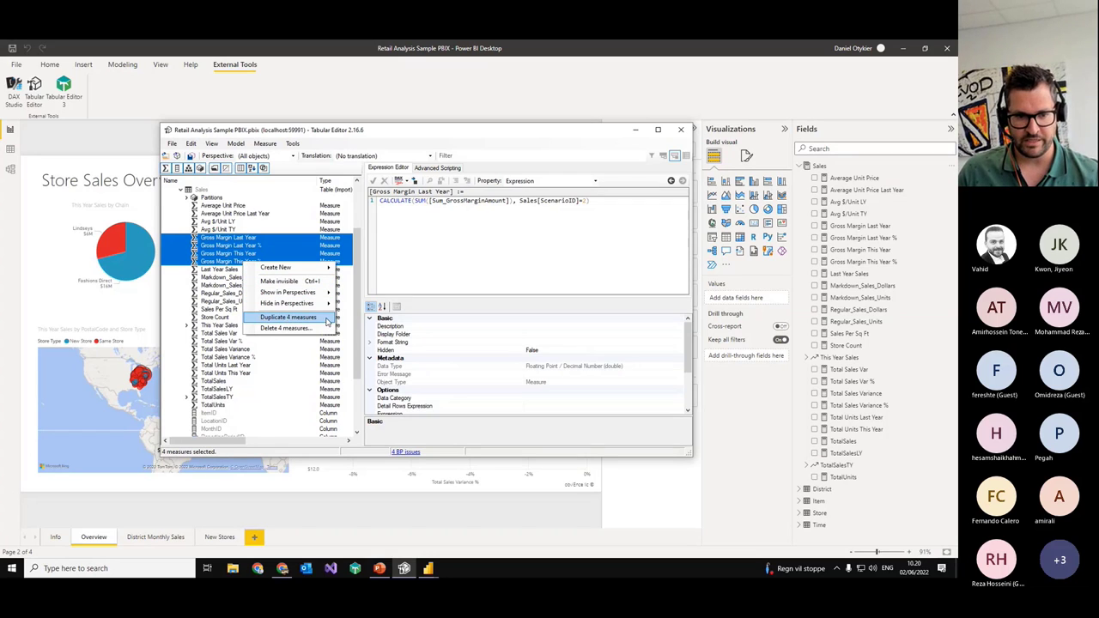
{"action": "left_click", "coordinate": [301, 319]}
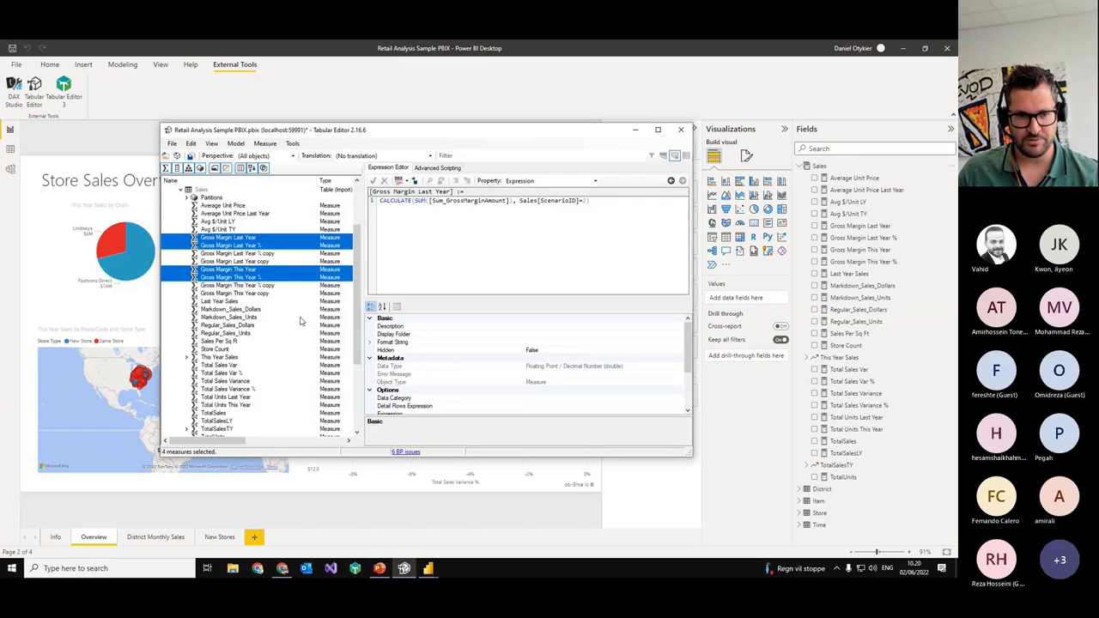
Step: Set the display folder of the four duplicated Gross Margin measures to Test
{"action": "left_click", "coordinate": [249, 285]}
{"action": "left_click", "coordinate": [262, 253], "text": "ctrl"}
{"action": "left_click", "coordinate": [264, 261], "text": "ctrl"}
{"action": "left_click", "coordinate": [263, 293], "text": "ctrl"}
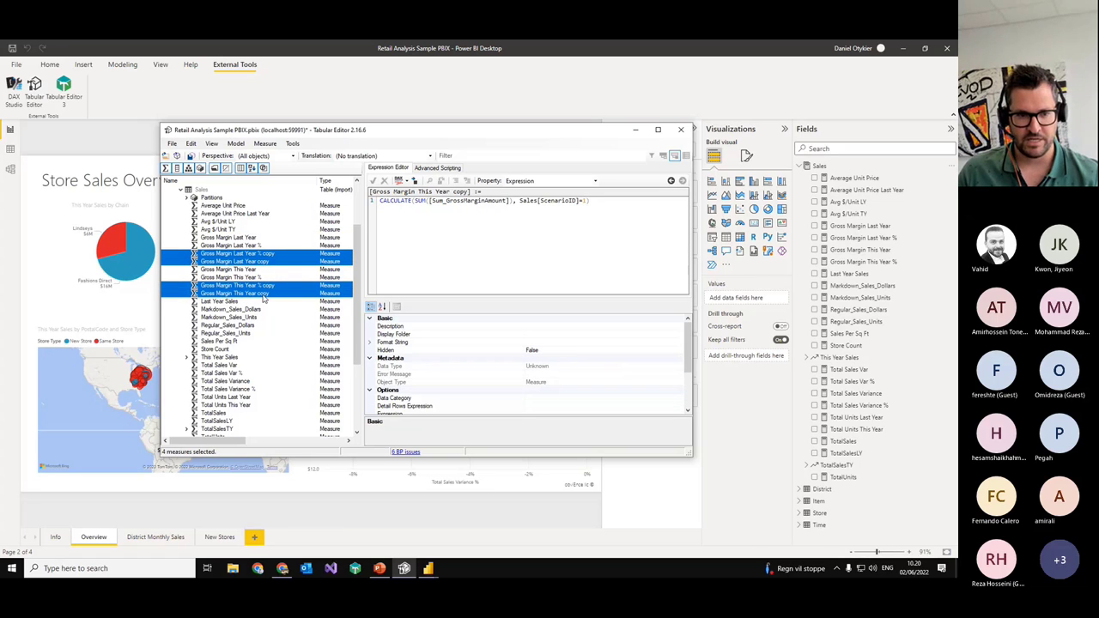
{"action": "left_click", "coordinate": [263, 238]}
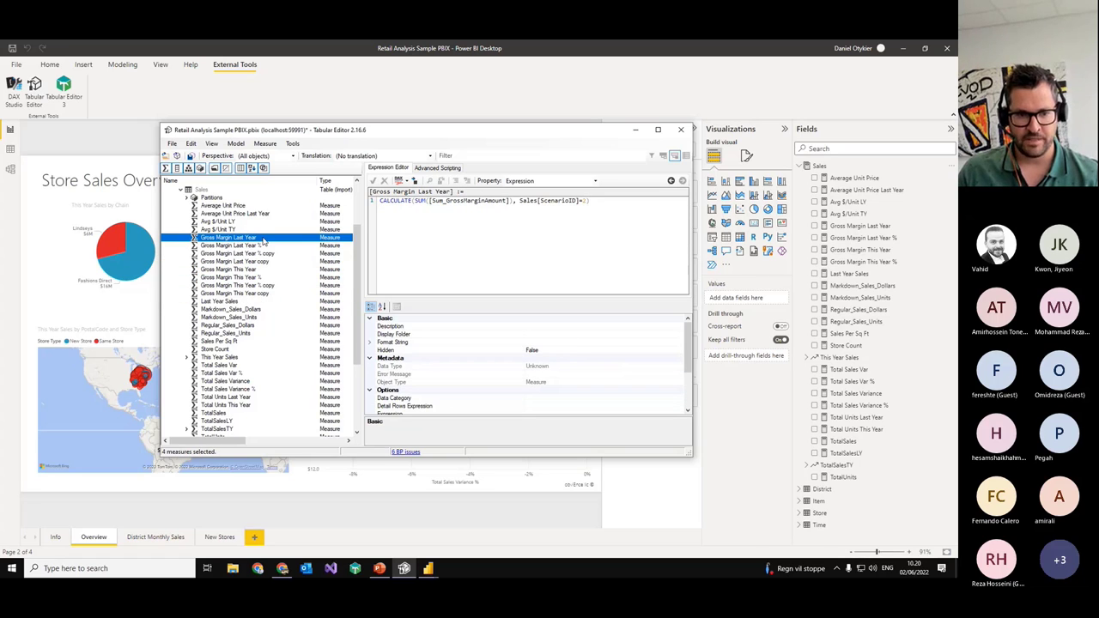
{"action": "left_click", "coordinate": [262, 254]}
{"action": "left_click", "coordinate": [264, 261], "text": "ctrl"}
{"action": "left_click", "coordinate": [263, 285], "text": "ctrl"}
{"action": "left_click", "coordinate": [263, 293], "text": "ctrl"}
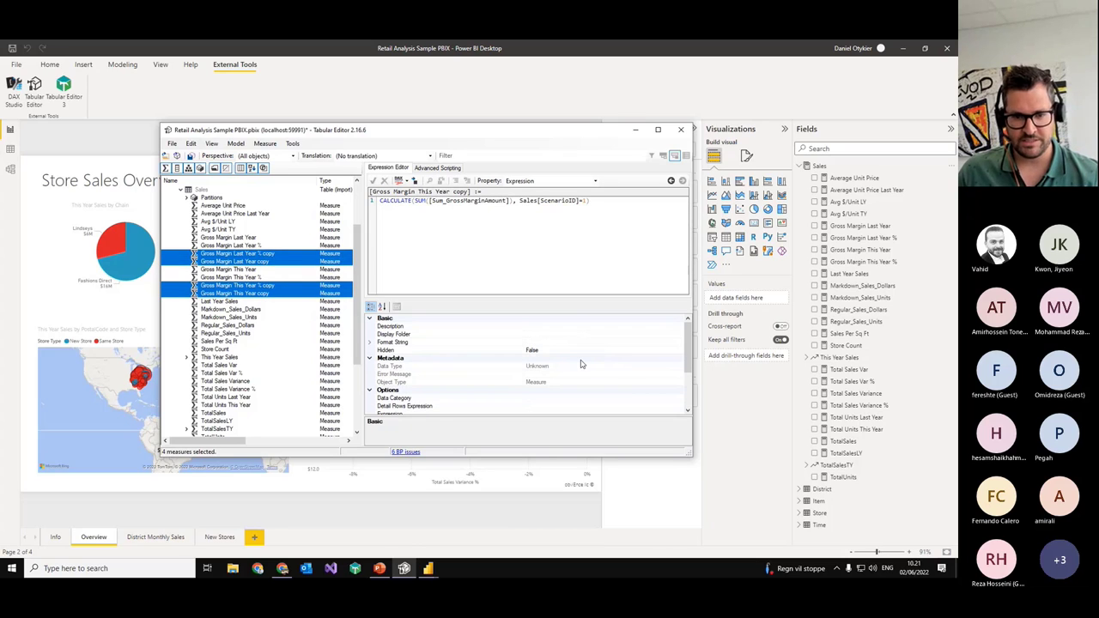
{"action": "left_click", "coordinate": [557, 335]}
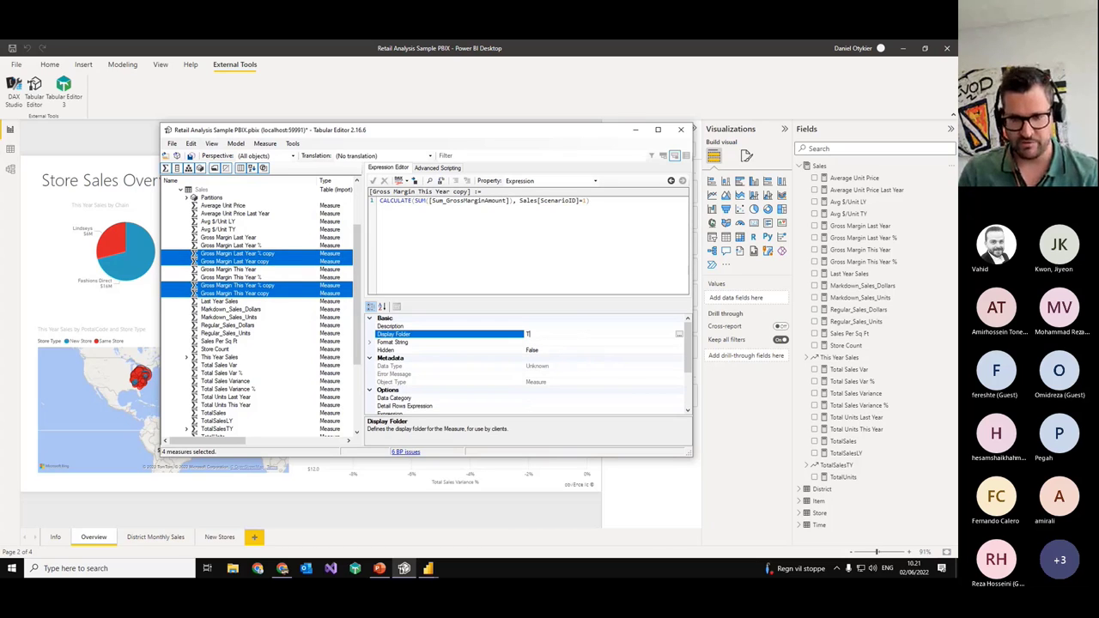
{"action": "key", "text": "Return"}
{"action": "left_click", "coordinate": [277, 311]}
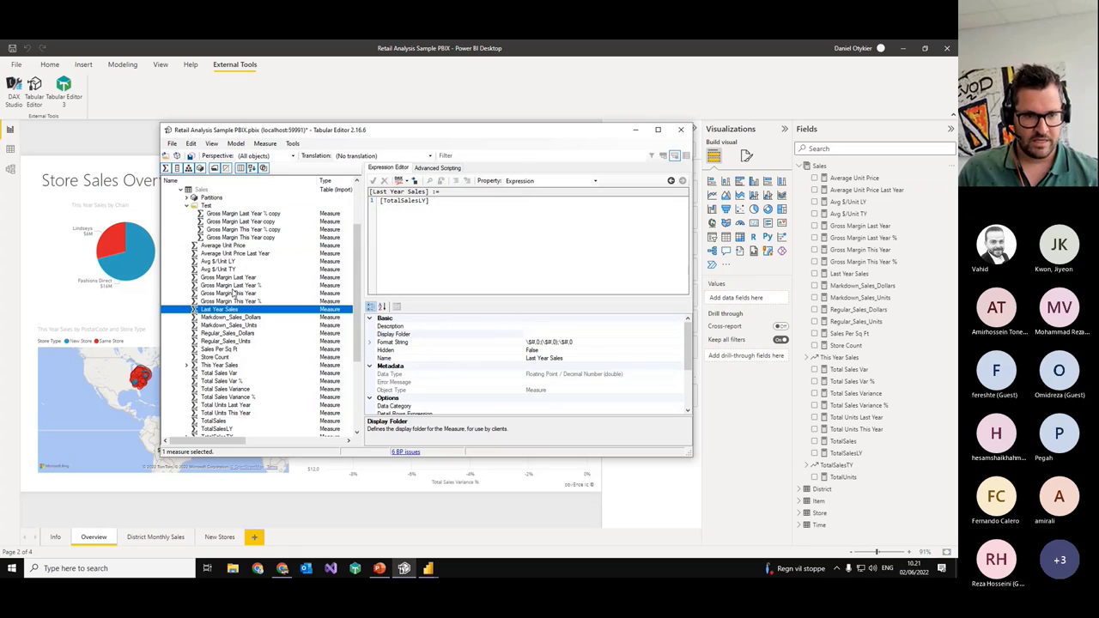
Step: Move the six measures from Total Sales Var through Total Units This Year into the Test display folder
{"action": "left_click", "coordinate": [223, 377]}
{"action": "key", "text": "shift+Down"}
{"action": "key", "text": "shift+Down"}
{"action": "key", "text": "shift+Down"}
{"action": "key", "text": "shift+Down"}
{"action": "key", "text": "shift+Down"}
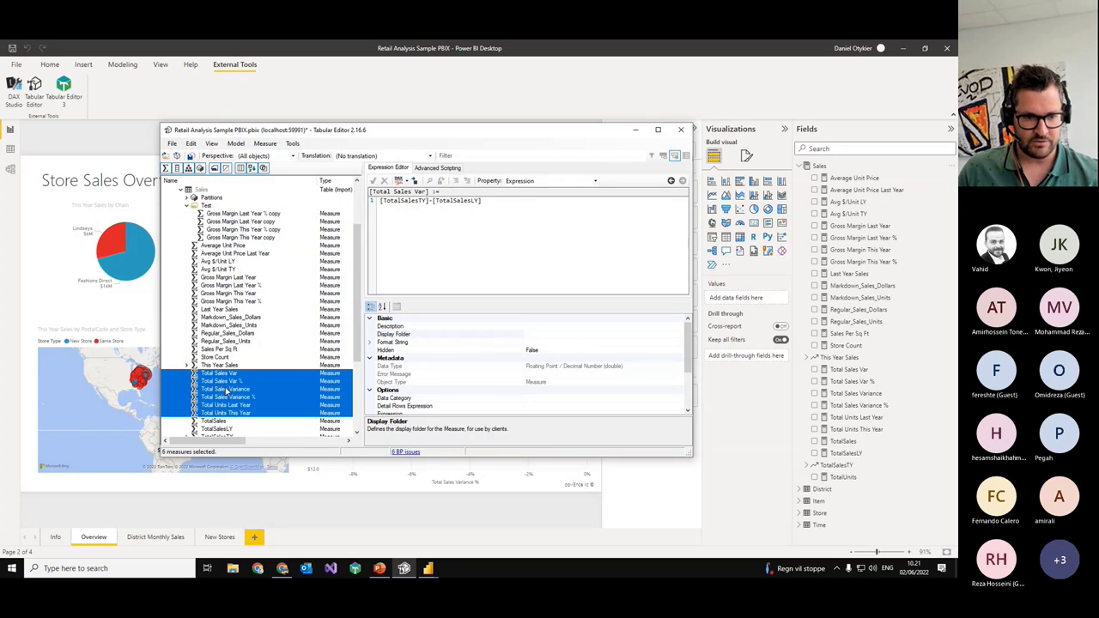
{"action": "left_click_drag", "start_coordinate": [221, 375], "coordinate": [212, 213]}
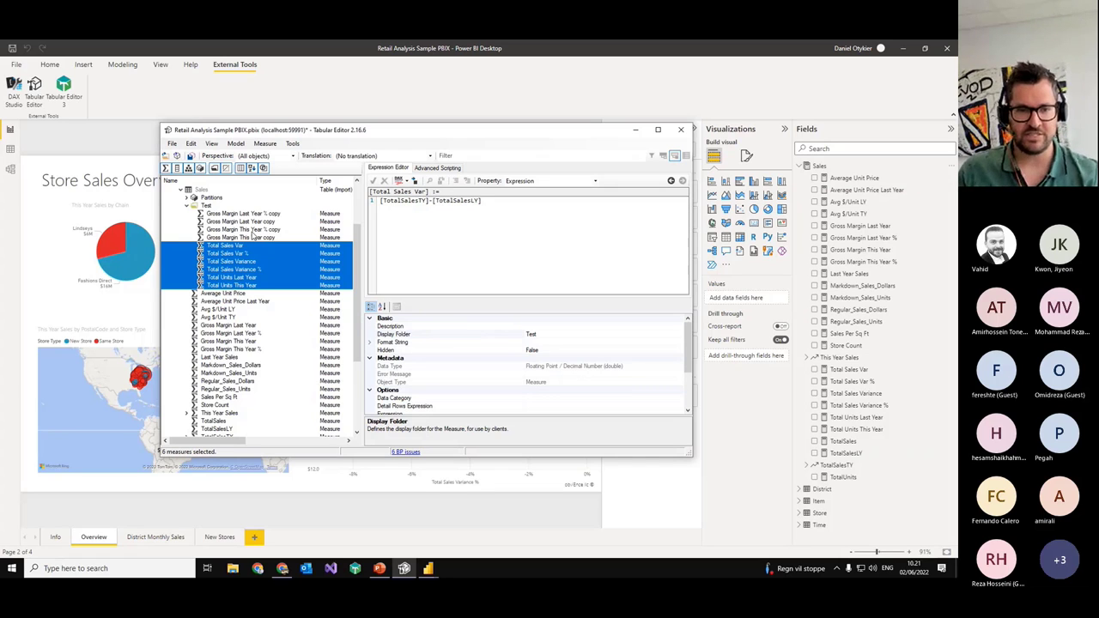
Step: Set the description of the four duplicated Gross Margin measures in the Test folder to Hello
{"action": "left_click", "coordinate": [243, 213]}
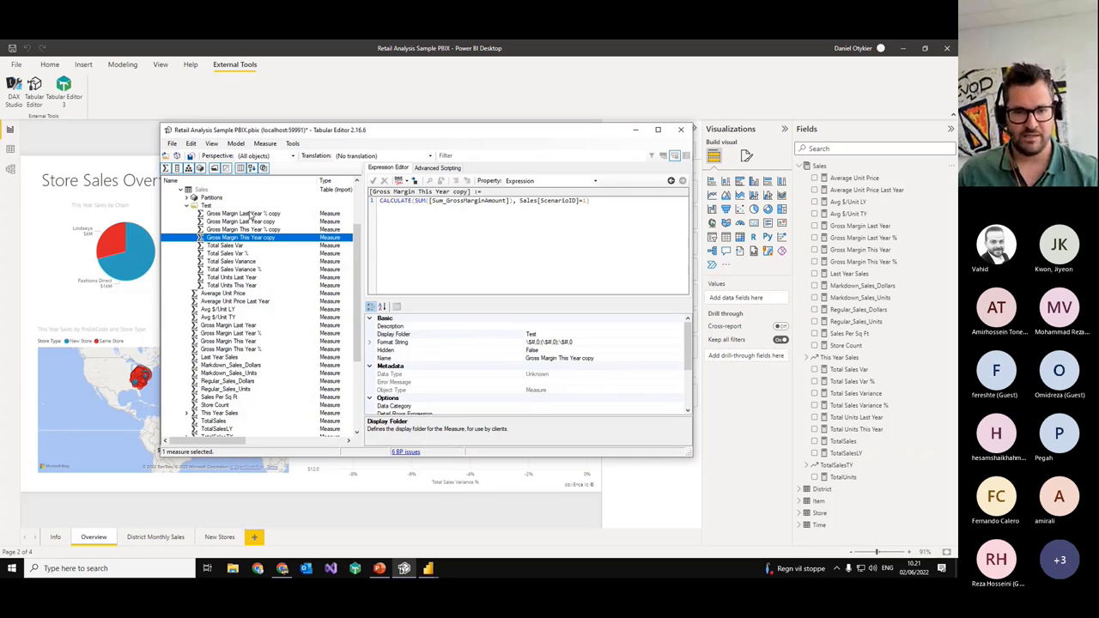
{"action": "left_click", "coordinate": [543, 327]}
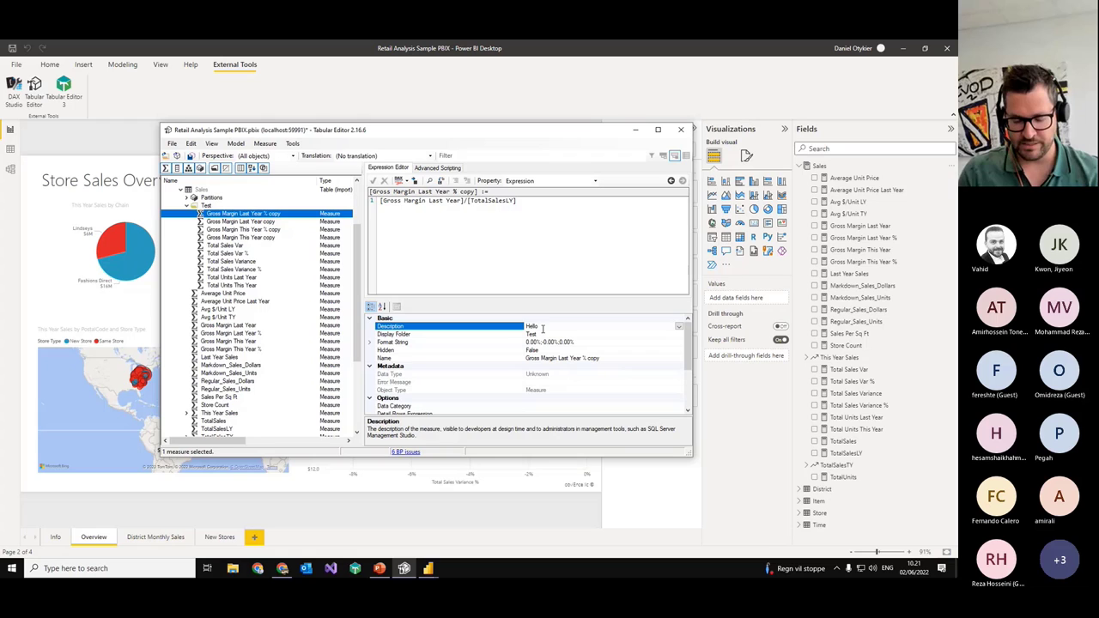
{"action": "left_click", "coordinate": [225, 222]}
{"action": "left_click", "coordinate": [237, 237]}
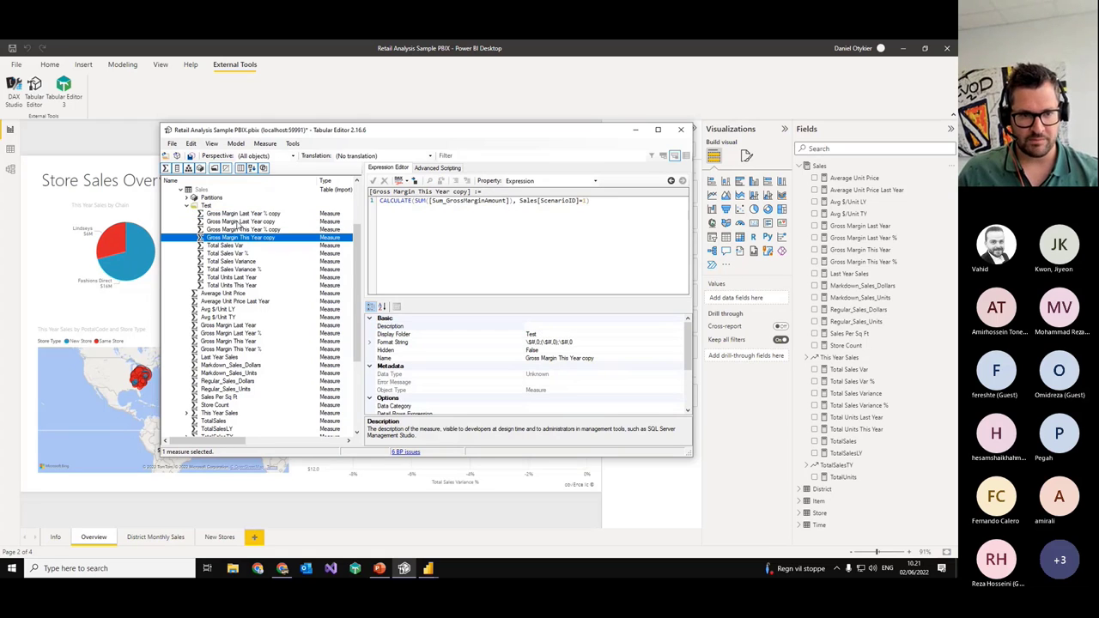
{"action": "left_click", "coordinate": [236, 213], "text": "shift"}
{"action": "left_click", "coordinate": [561, 327]}
{"action": "type", "text": "Hell"}
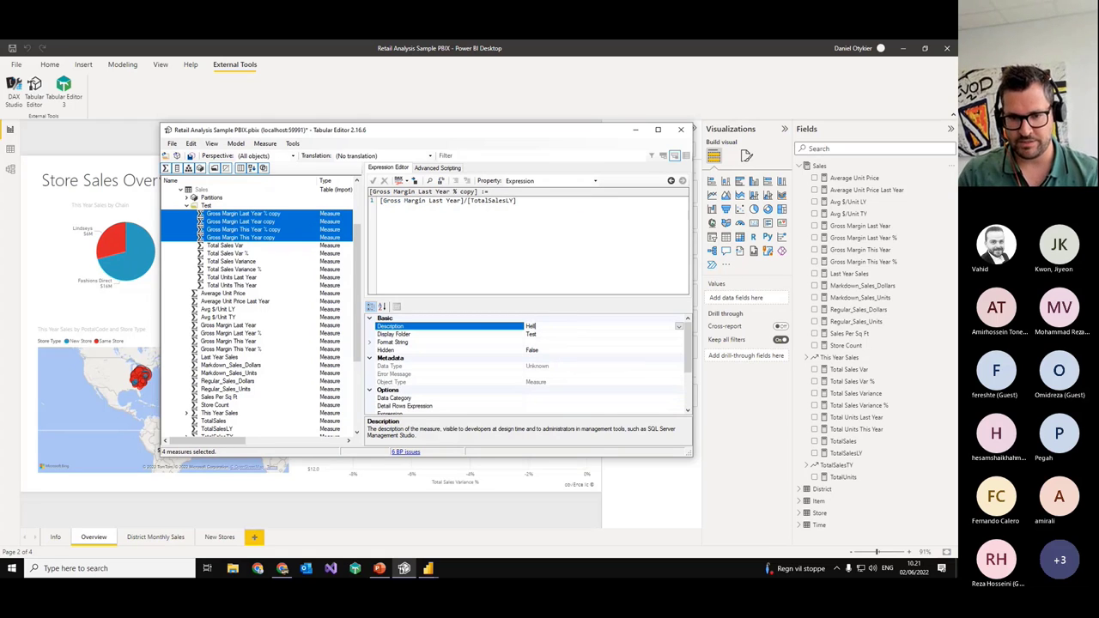
{"action": "type", "text": "o"}
{"action": "key", "text": "Return"}
Step: Check the descriptions of the duplicated Gross Margin measures, and undo and redo the batch description change
{"action": "left_click", "coordinate": [256, 278]}
{"action": "left_click", "coordinate": [258, 230]}
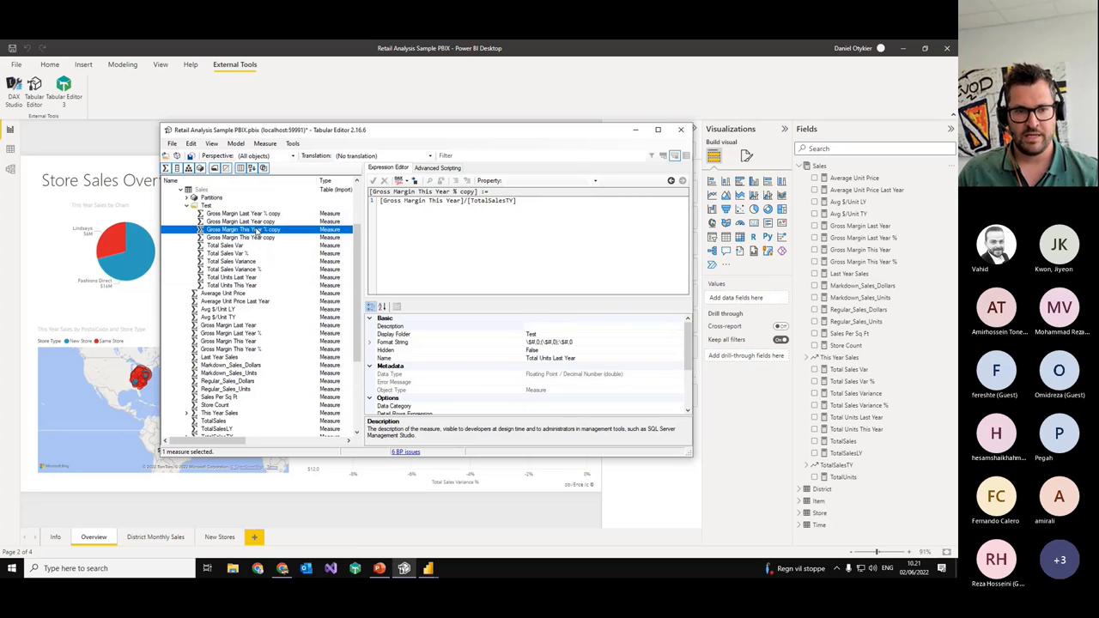
{"action": "left_click", "coordinate": [255, 215]}
{"action": "left_click", "coordinate": [254, 231]}
{"action": "left_click", "coordinate": [253, 238]}
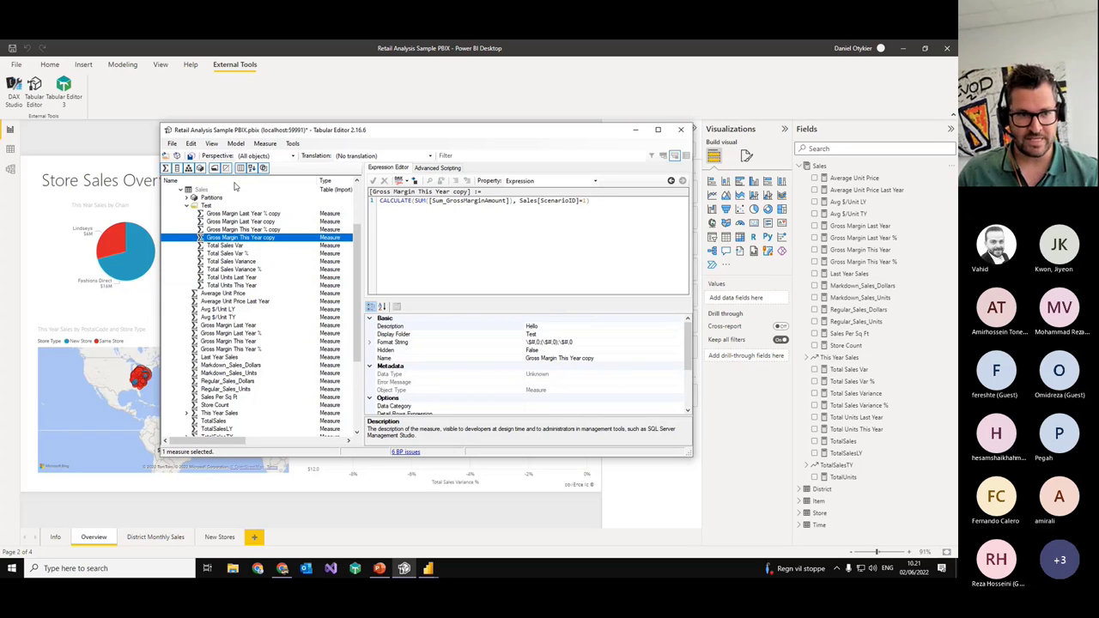
{"action": "left_click", "coordinate": [191, 143]}
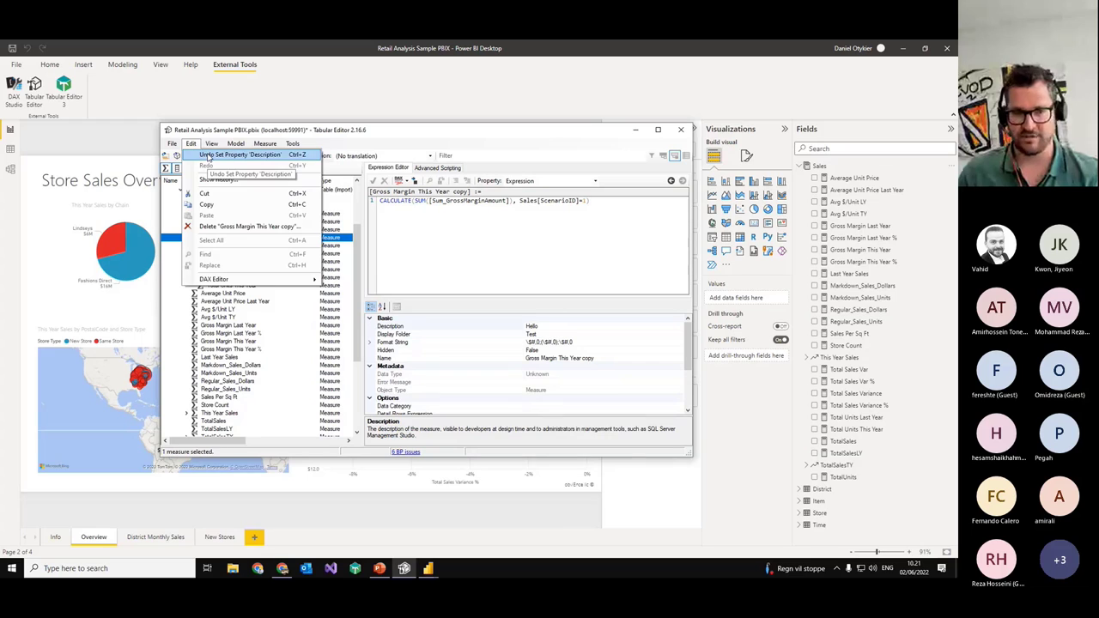
{"action": "left_click", "coordinate": [208, 156]}
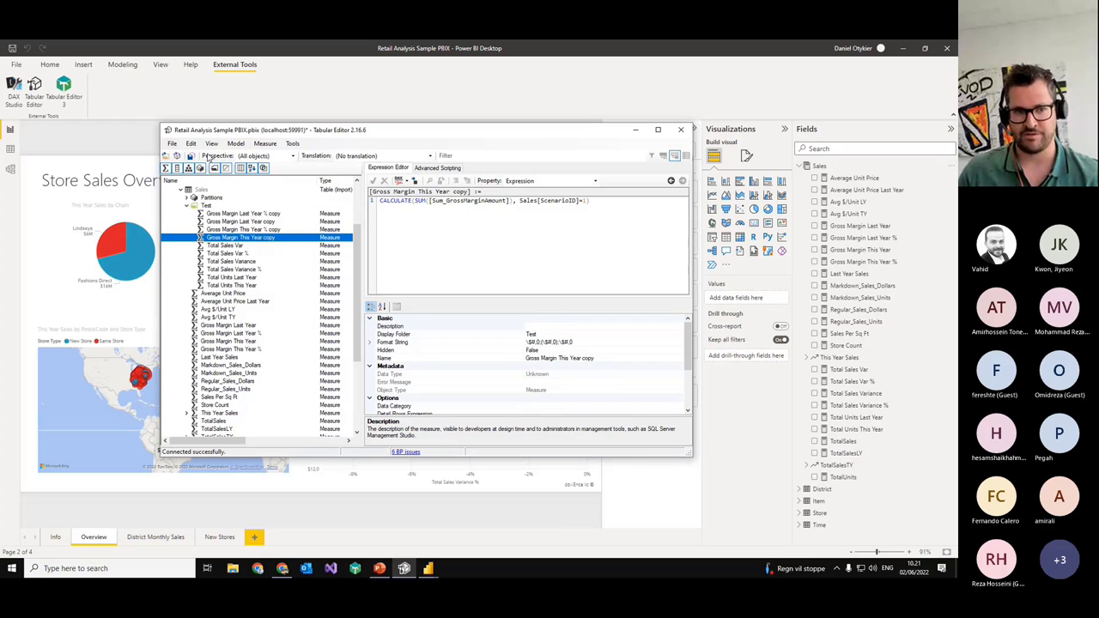
{"action": "left_click", "coordinate": [191, 144]}
{"action": "left_click", "coordinate": [196, 166]}
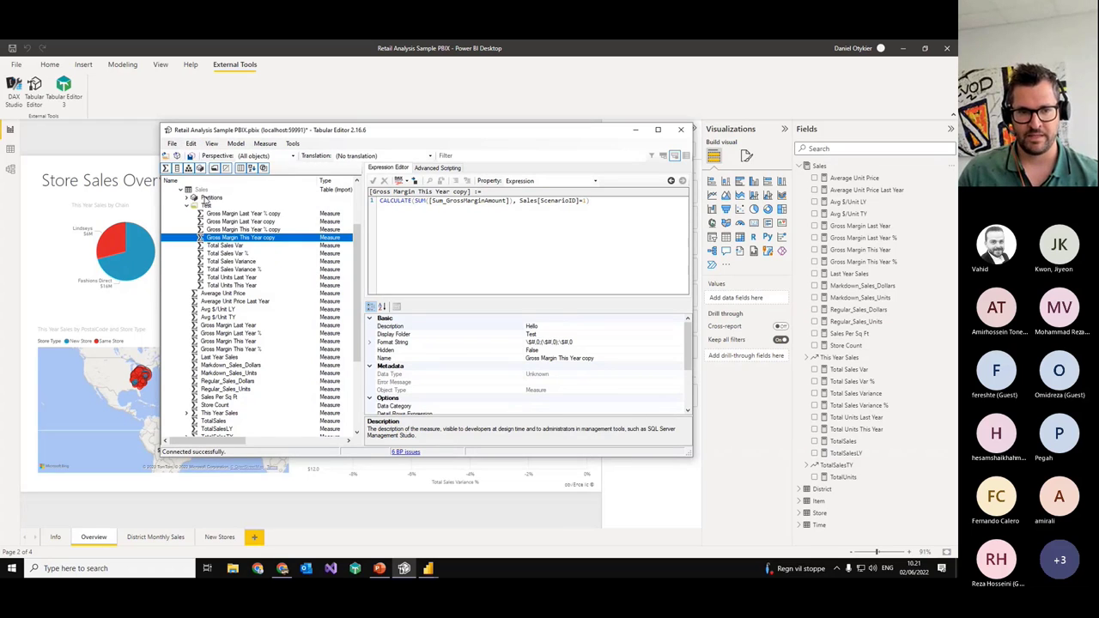
Step: Save the model changes to the connected database and switch to Power BI Desktop
{"action": "left_click", "coordinate": [233, 269]}
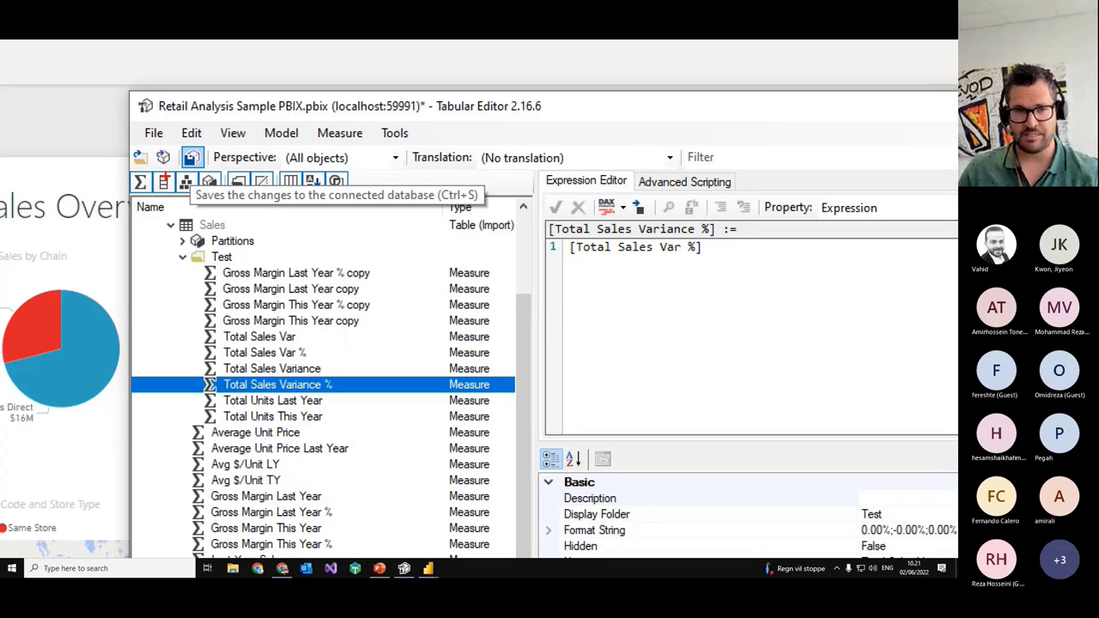
{"action": "left_click", "coordinate": [193, 158]}
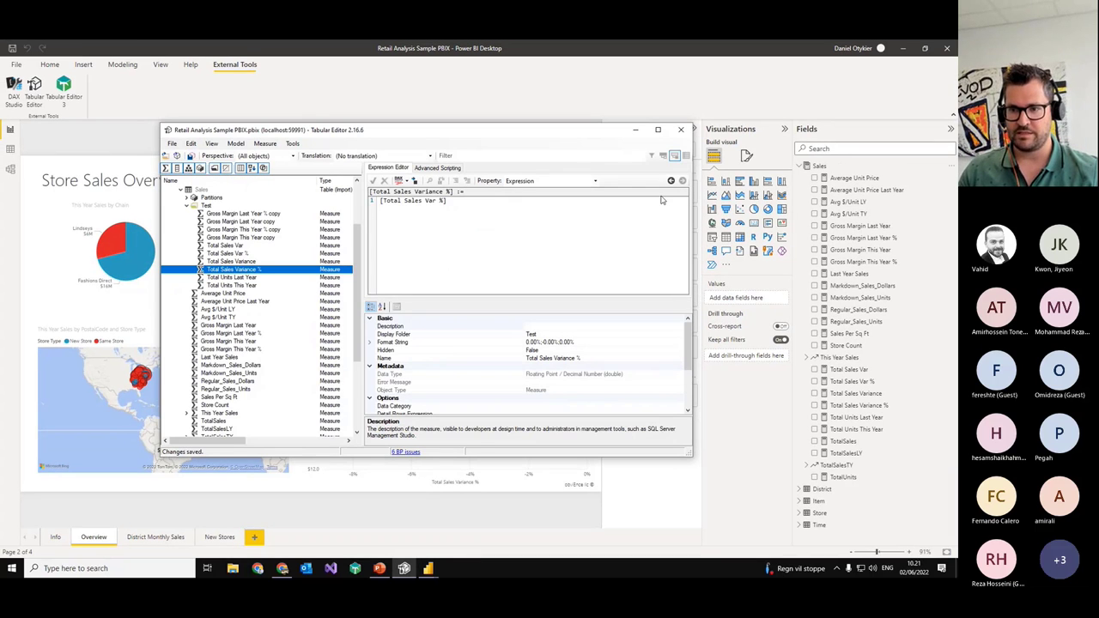
{"action": "left_click", "coordinate": [715, 155]}
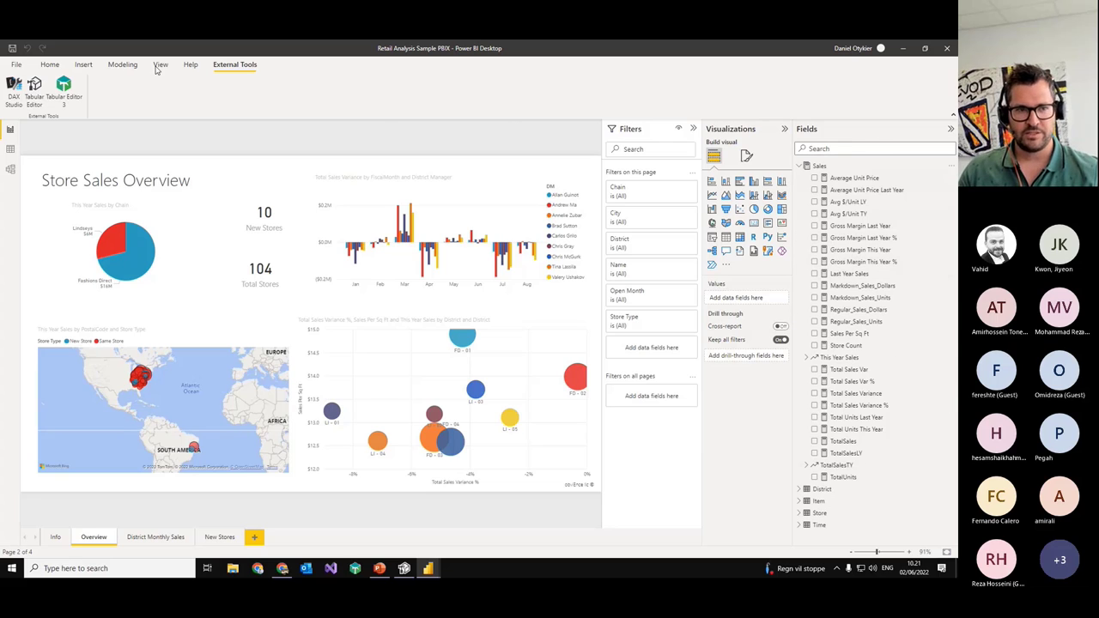
Step: Create a calculated table defined by the expression {1}
{"action": "left_click", "coordinate": [52, 65]}
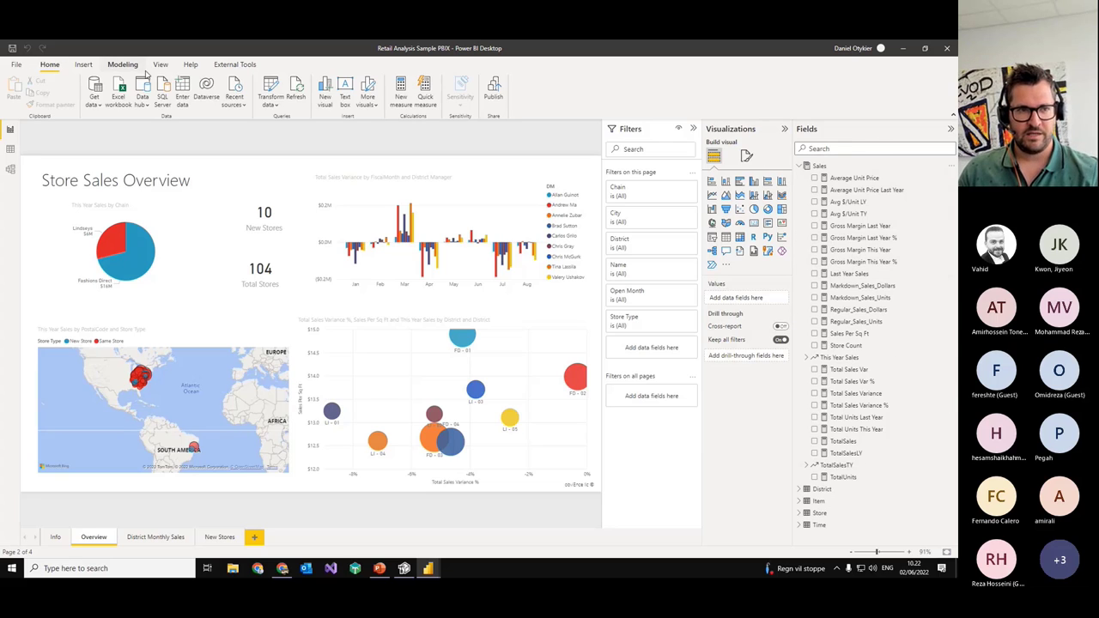
{"action": "left_click", "coordinate": [125, 65]}
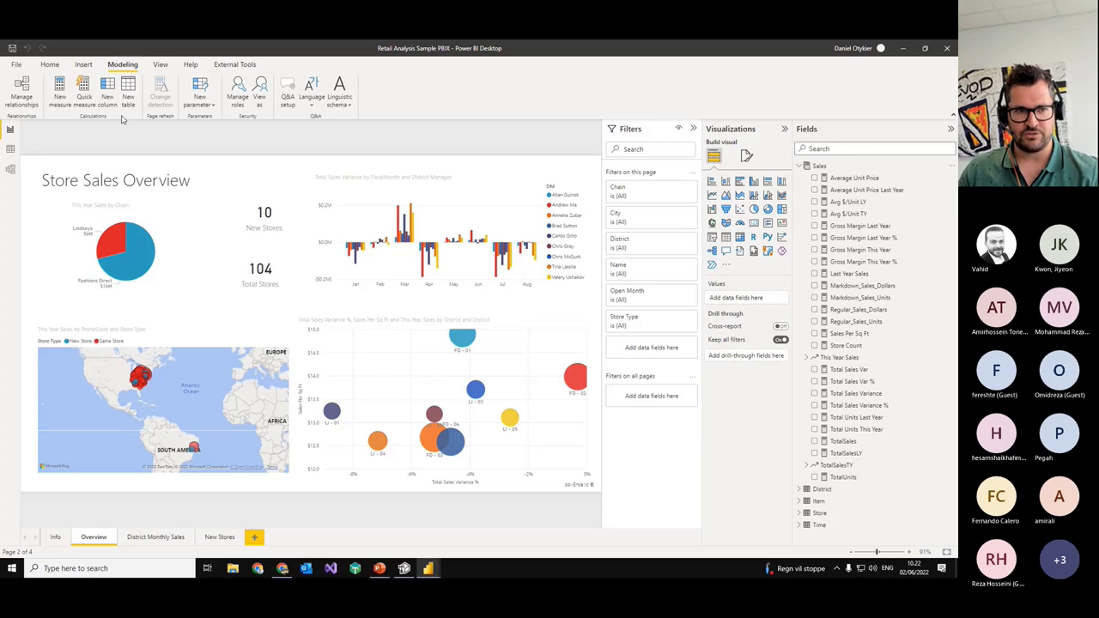
{"action": "left_click", "coordinate": [127, 100]}
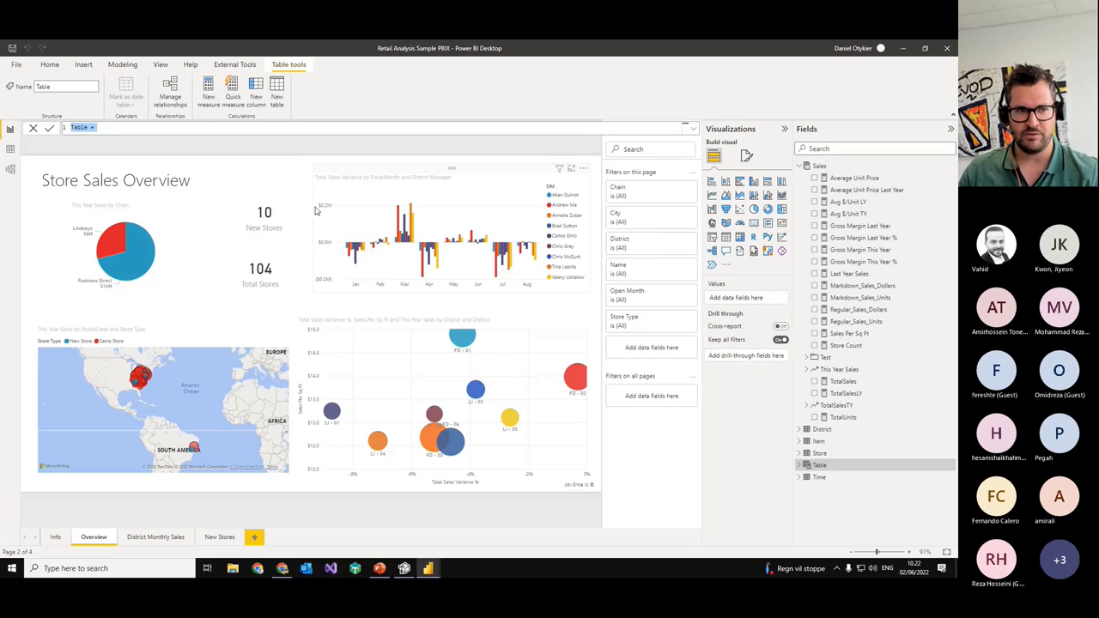
{"action": "type", "text": "{1}"}
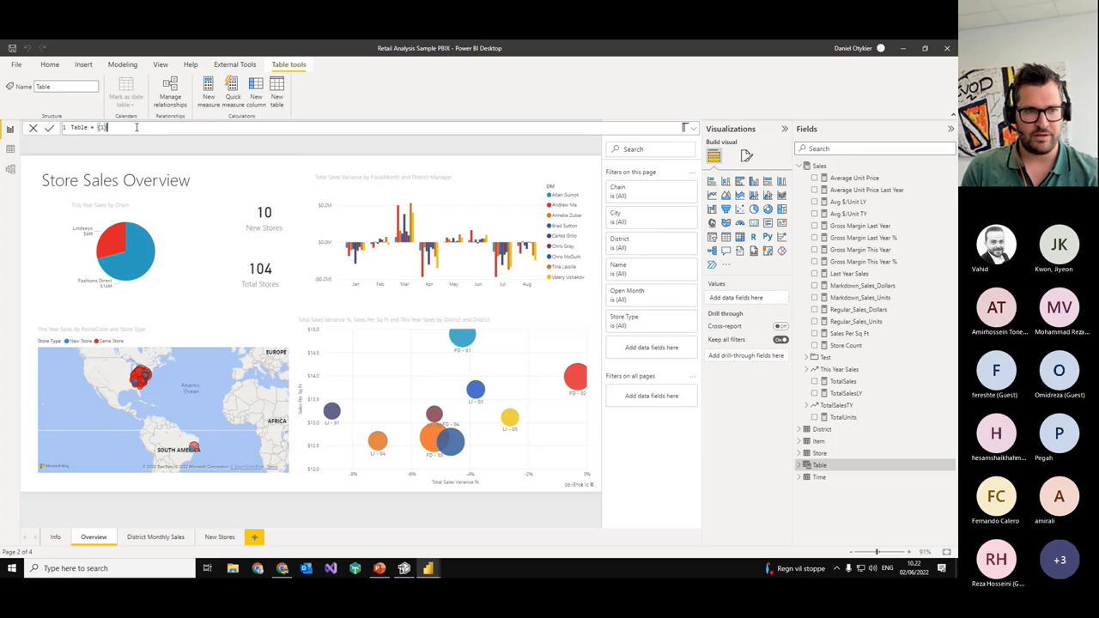
Step: Rename the new calculated table as DummyTable
{"action": "right_click", "coordinate": [842, 464]}
{"action": "left_click", "coordinate": [863, 387]}
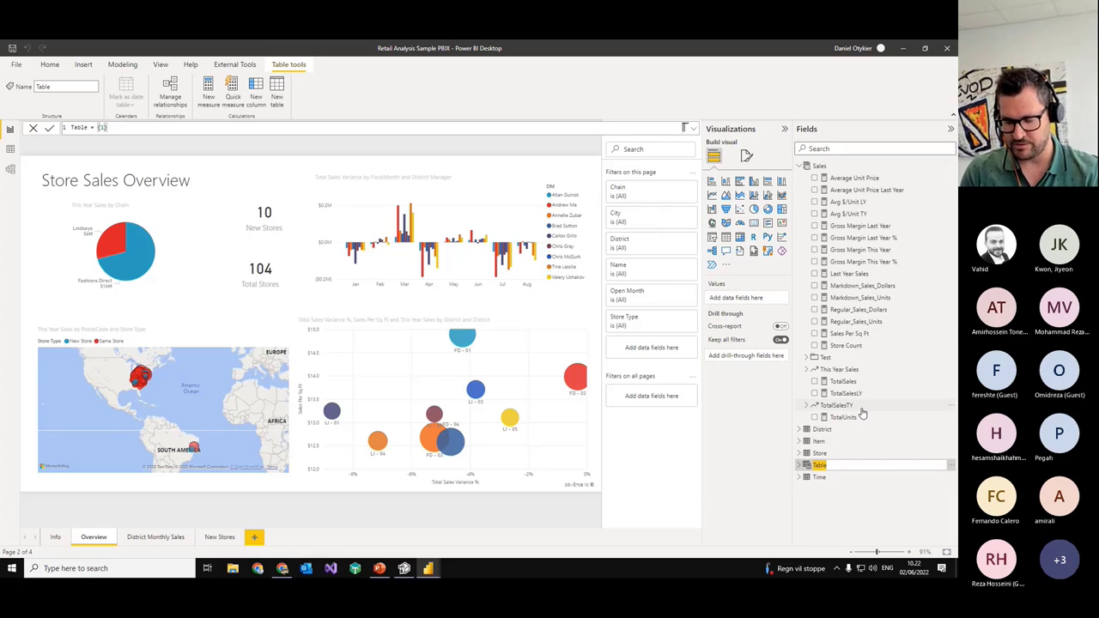
{"action": "type", "text": "DummyTable"}
{"action": "key", "text": "Return"}
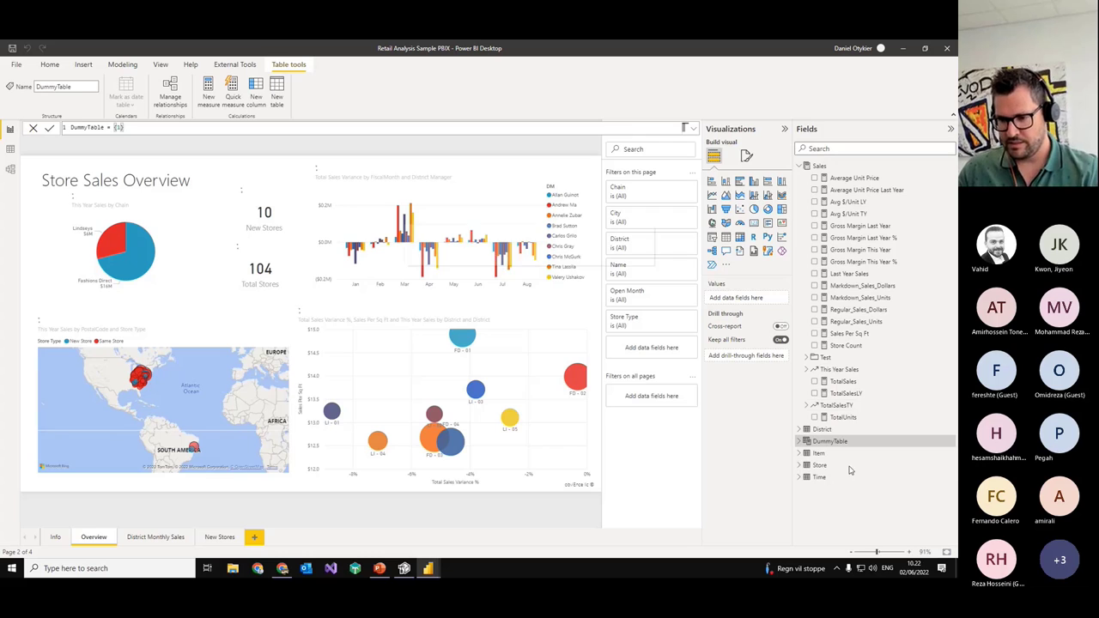
Step: Hide DummyTable and turn on the display of hidden items in the Fields list
{"action": "right_click", "coordinate": [841, 447]}
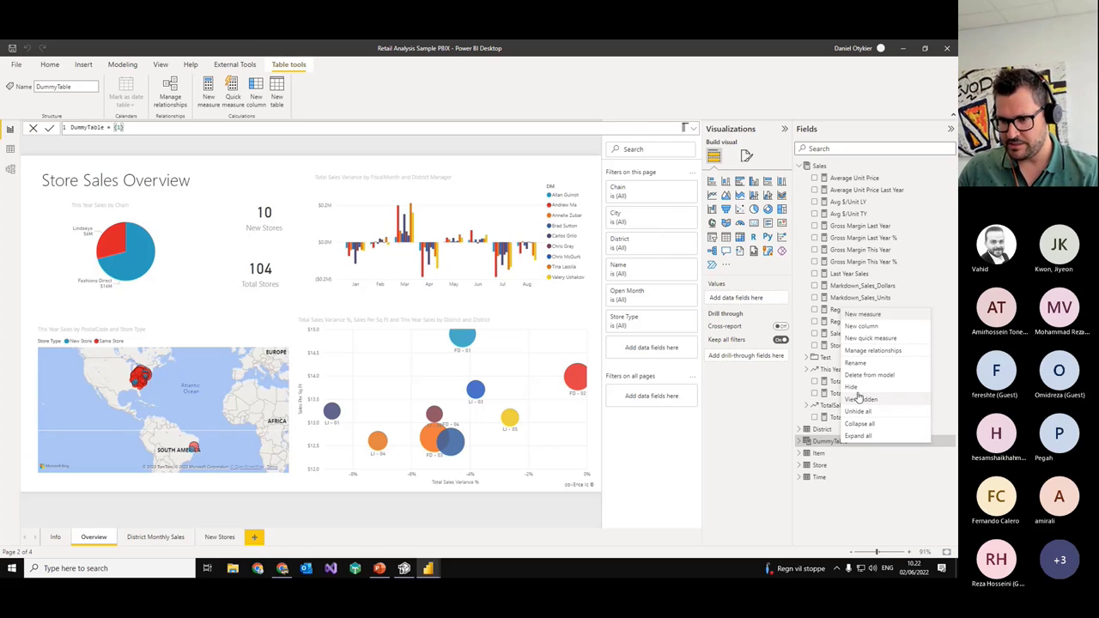
{"action": "left_click", "coordinate": [859, 398]}
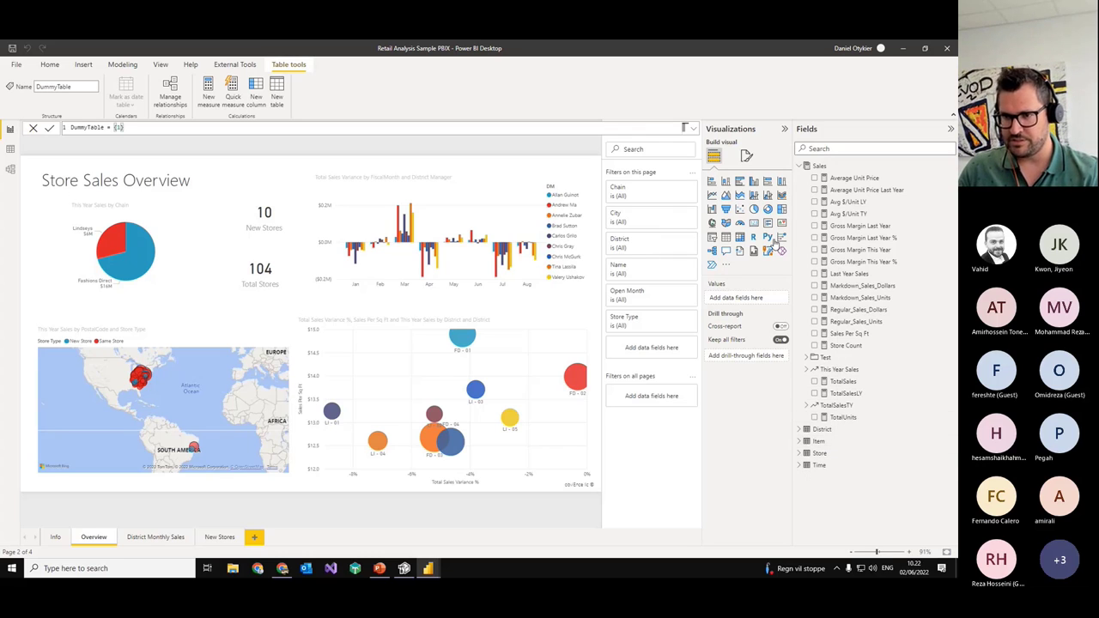
{"action": "right_click", "coordinate": [898, 510]}
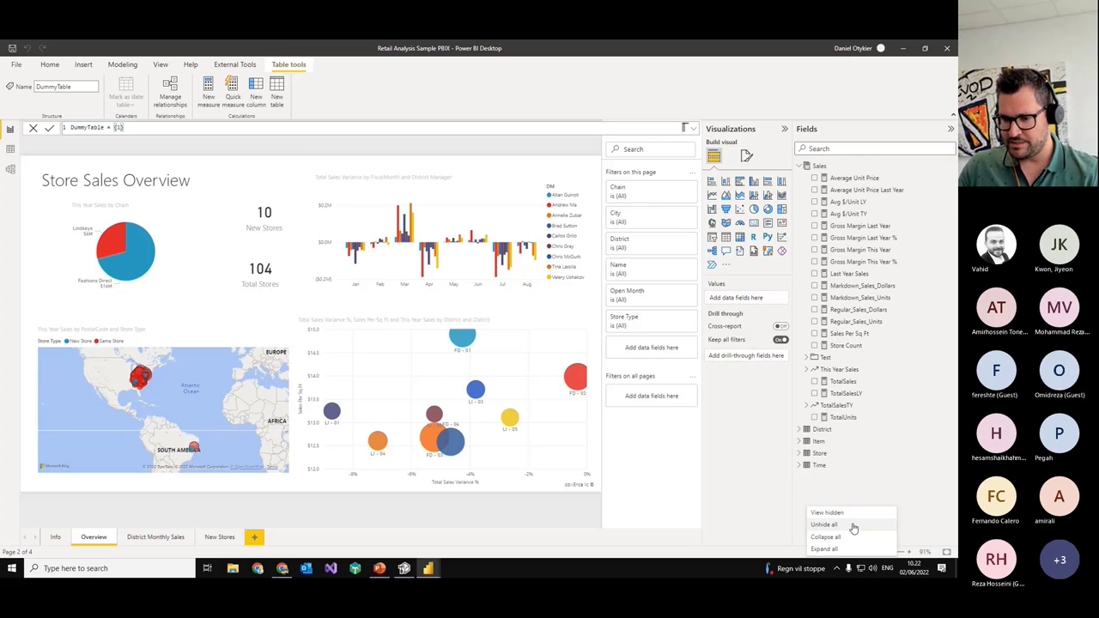
{"action": "left_click", "coordinate": [846, 515]}
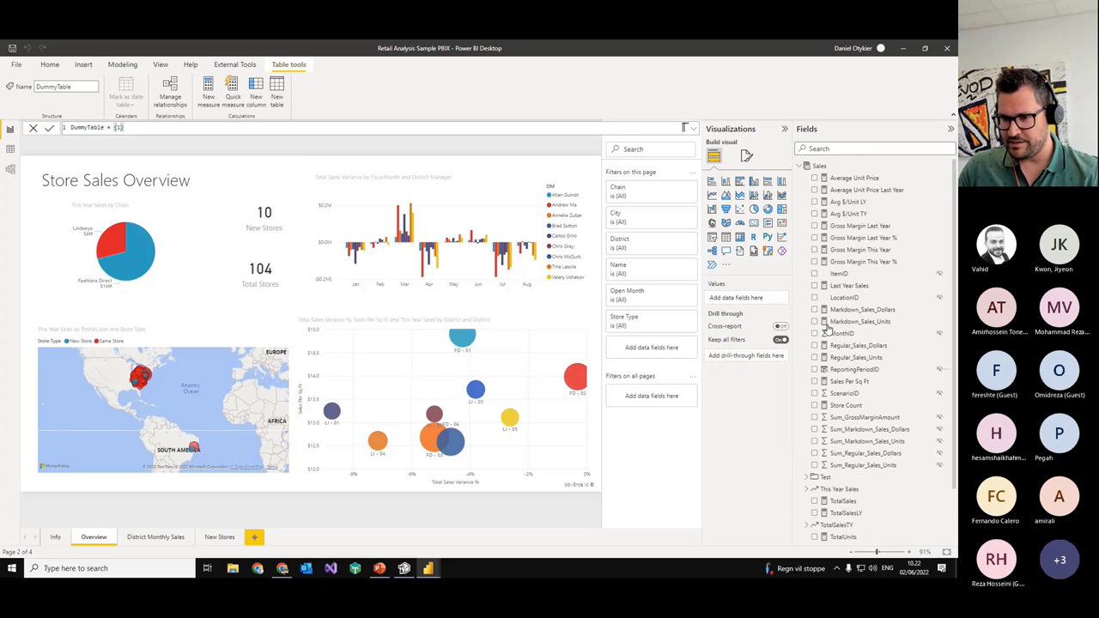
Step: Collapse the Sales table and expand DummyTable in the Fields list
{"action": "left_click", "coordinate": [799, 167]}
{"action": "left_click", "coordinate": [798, 166]}
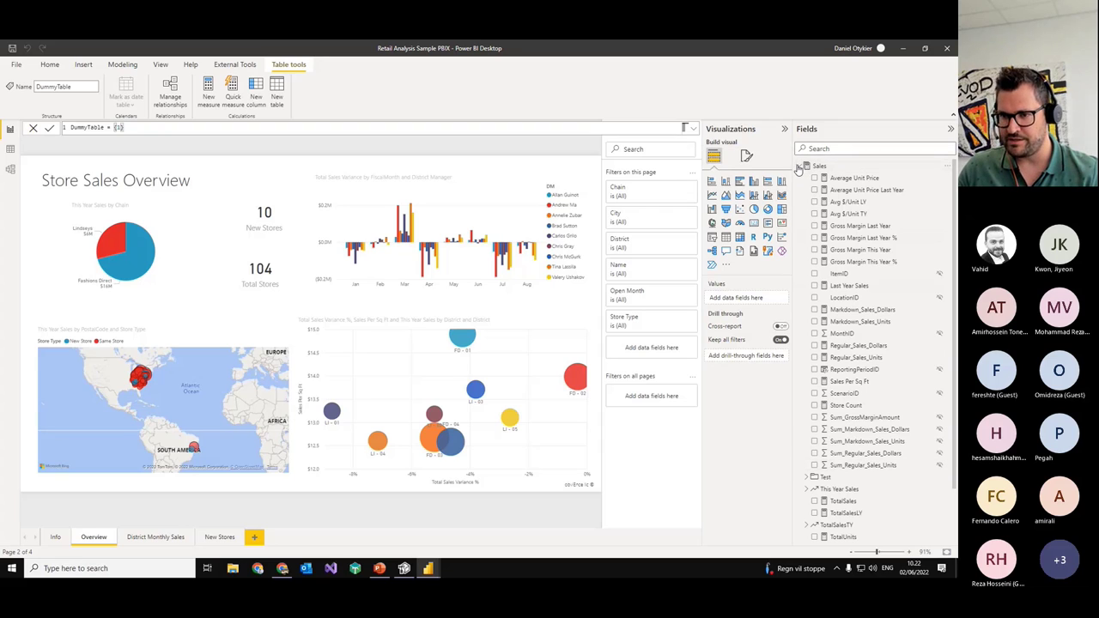
{"action": "left_click", "coordinate": [799, 166]}
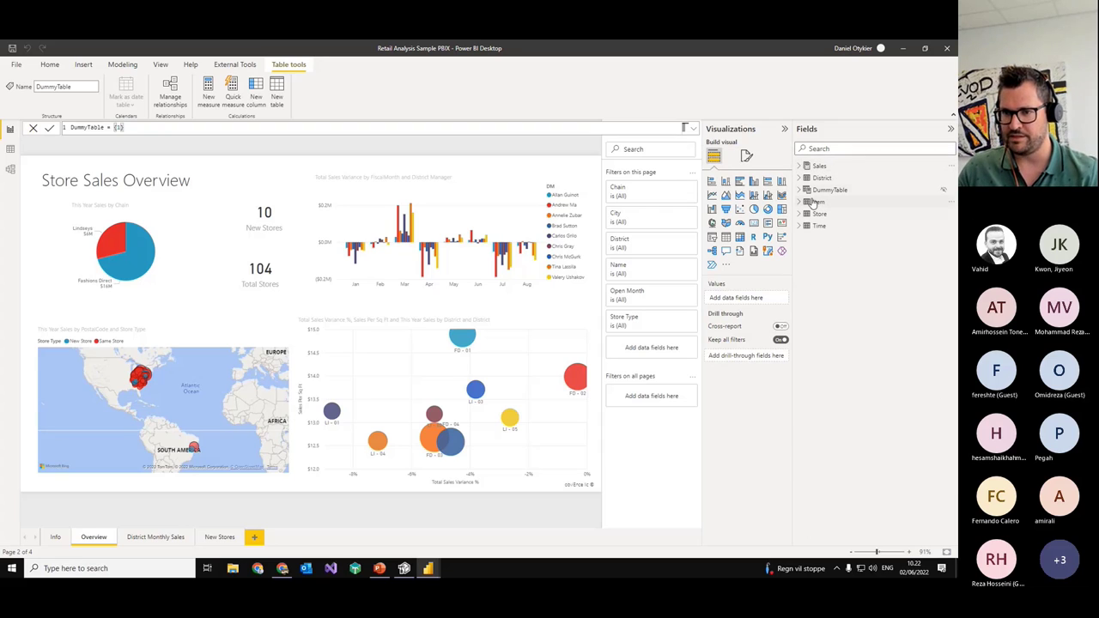
{"action": "left_click", "coordinate": [801, 192]}
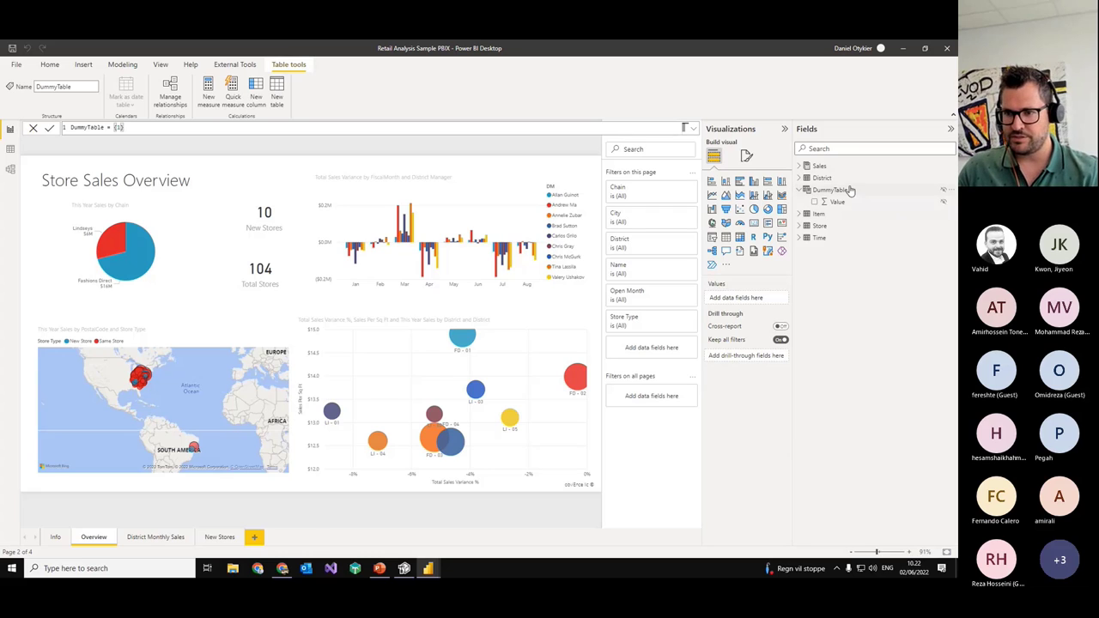
Step: Delete DummyTable from the model
{"action": "right_click", "coordinate": [843, 197]}
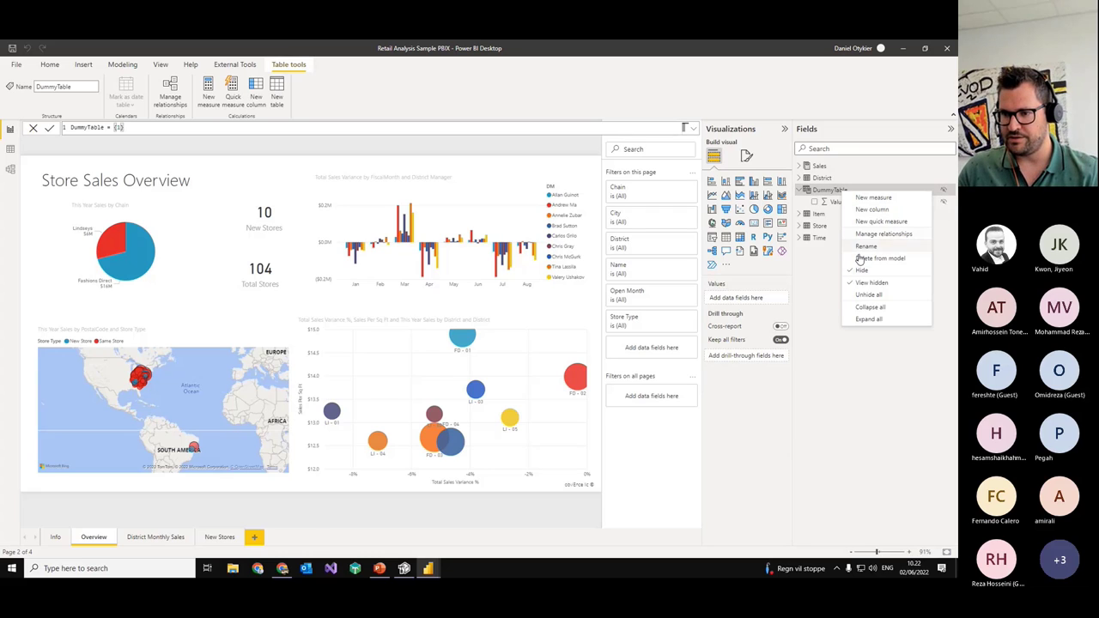
{"action": "left_click", "coordinate": [818, 319]}
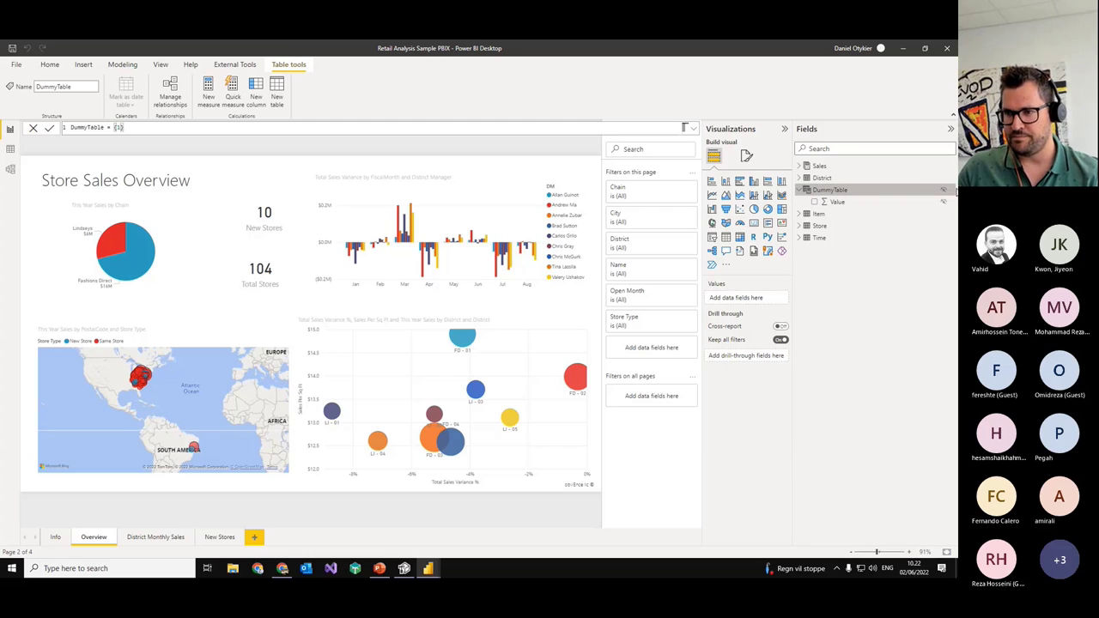
{"action": "left_click", "coordinate": [953, 191]}
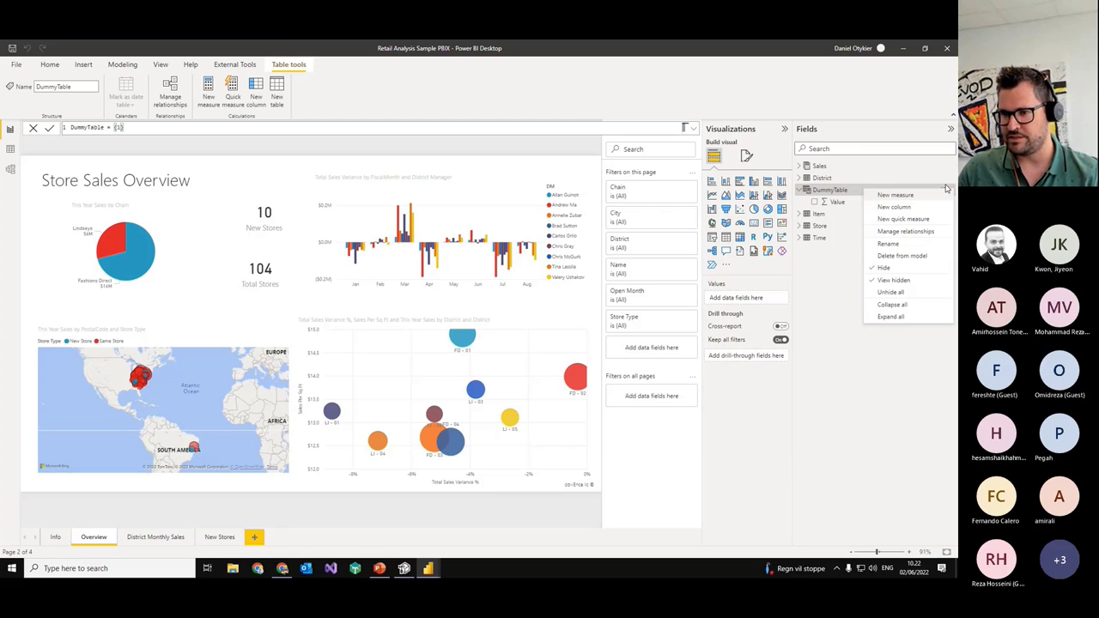
{"action": "left_click", "coordinate": [846, 249]}
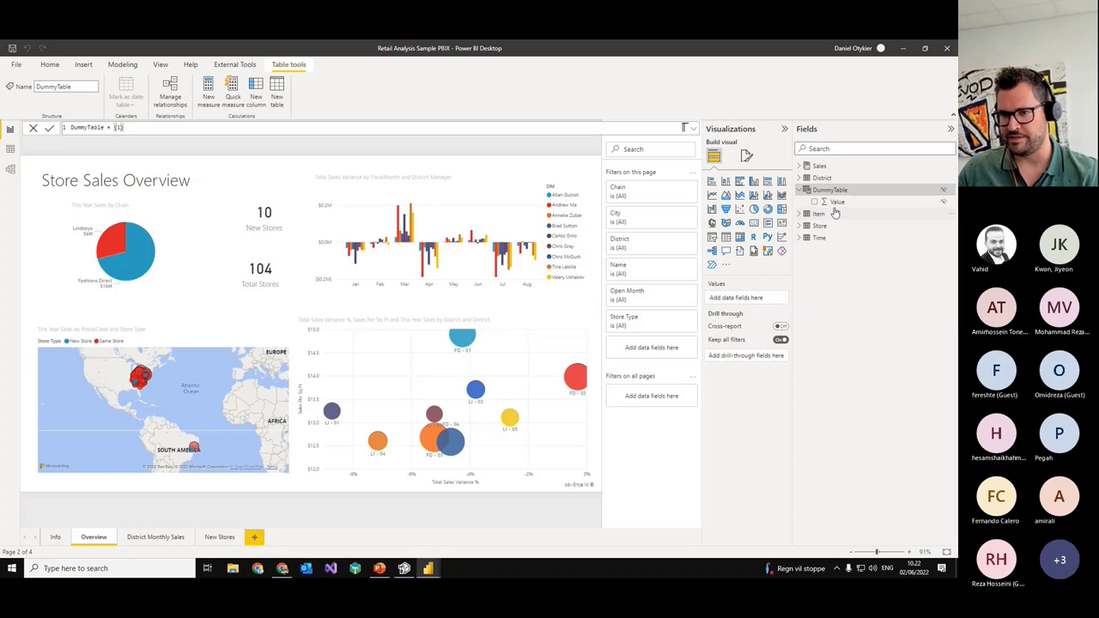
{"action": "left_click", "coordinate": [951, 190]}
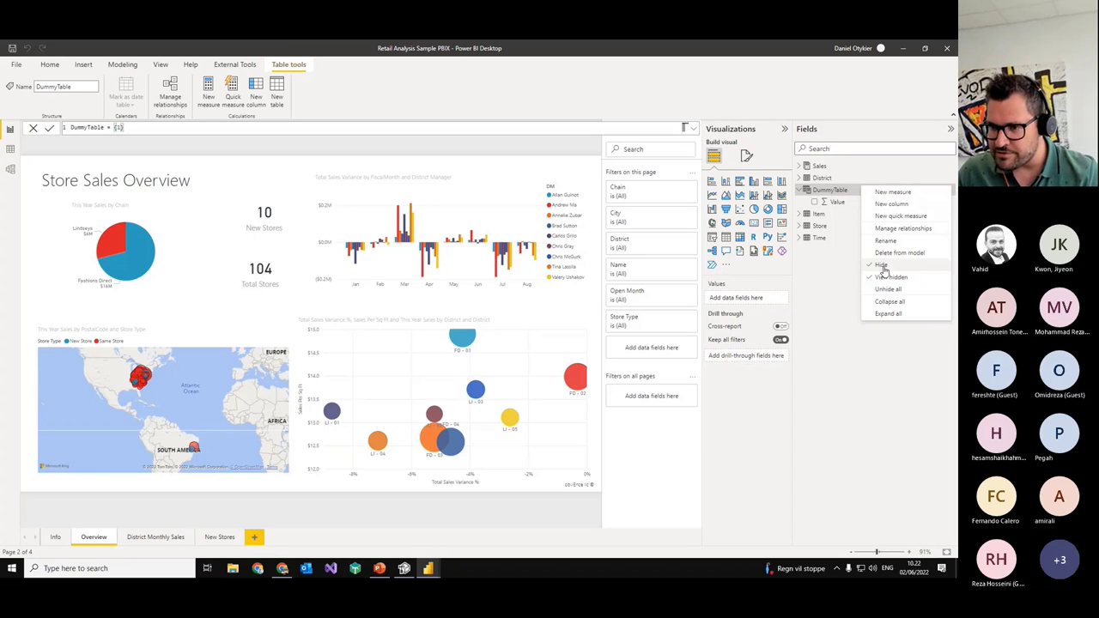
{"action": "left_click", "coordinate": [900, 253]}
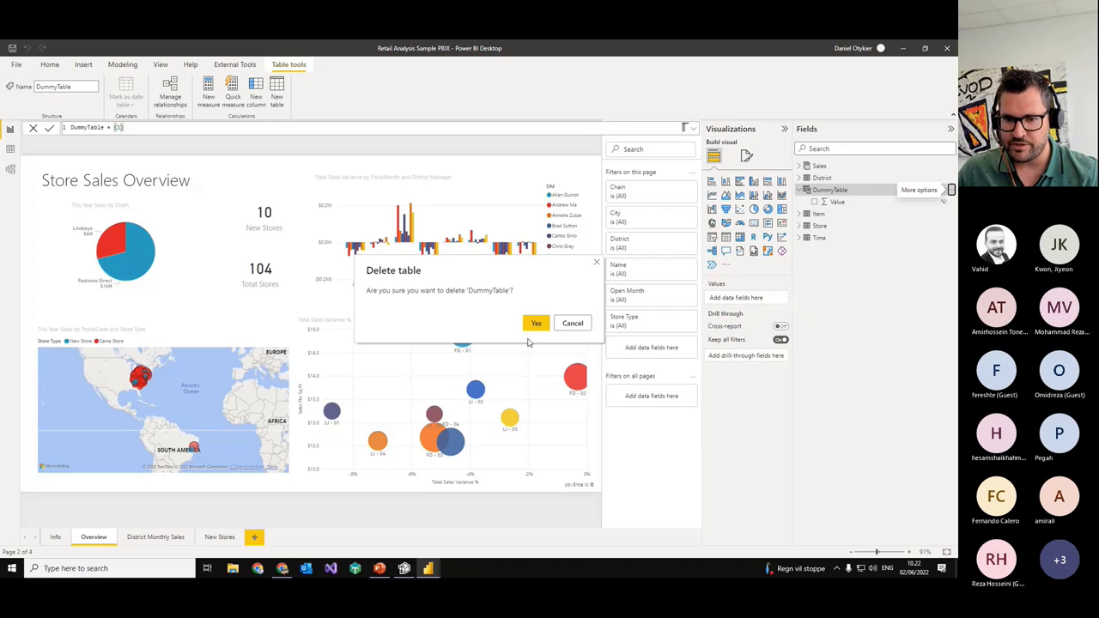
{"action": "left_click", "coordinate": [536, 323]}
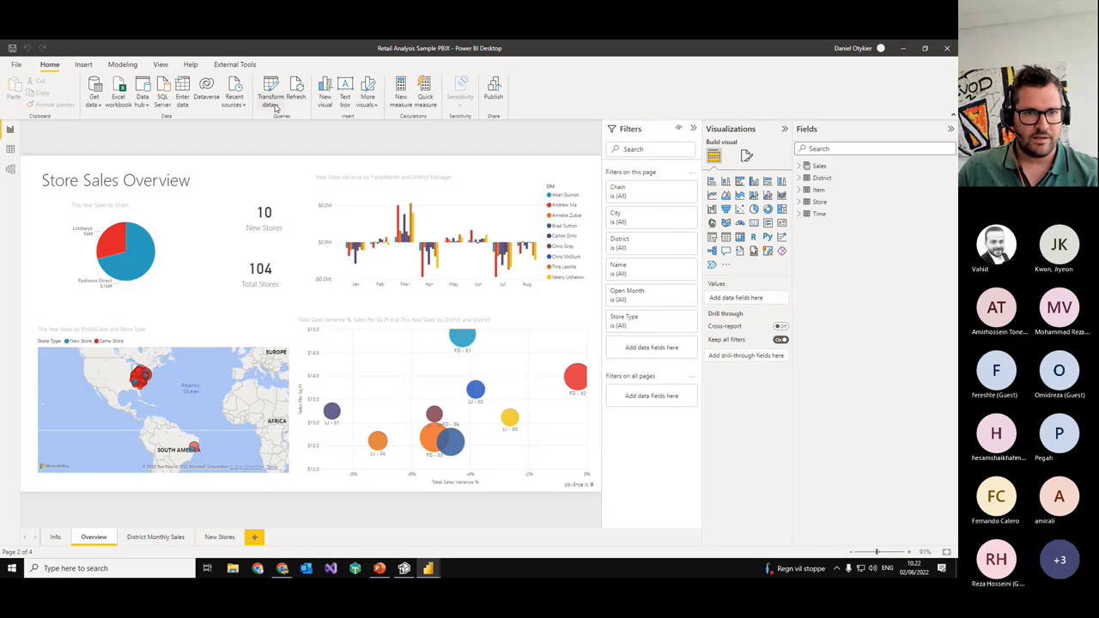
Step: Enter data for a new table named DummyTable with the value 0 in Column1, and load it into the model
{"action": "left_click", "coordinate": [94, 101]}
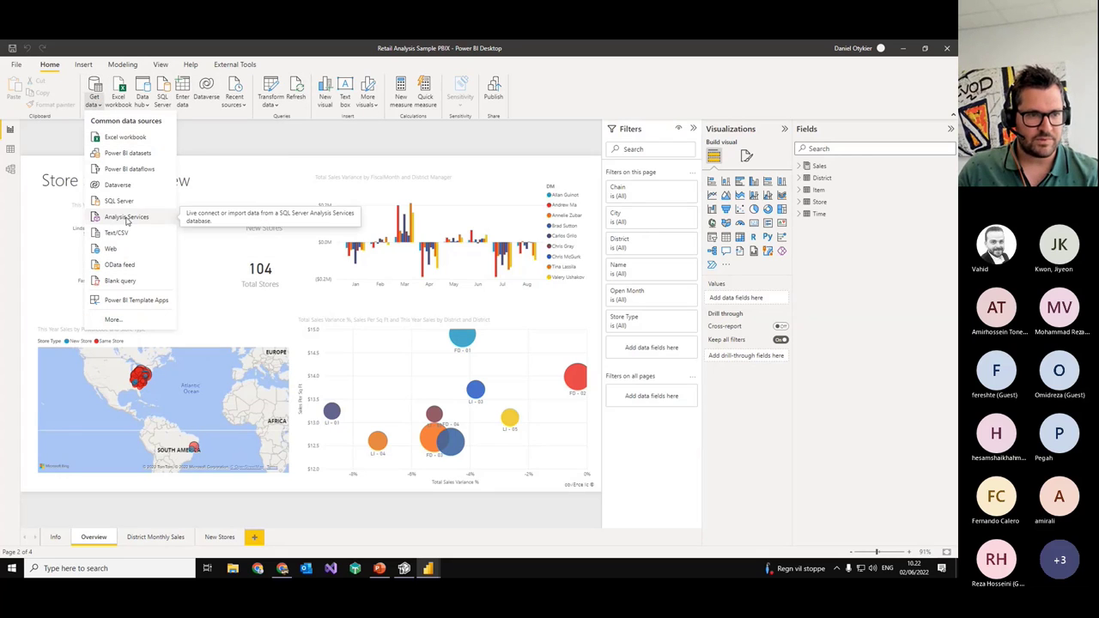
{"action": "left_click", "coordinate": [178, 103]}
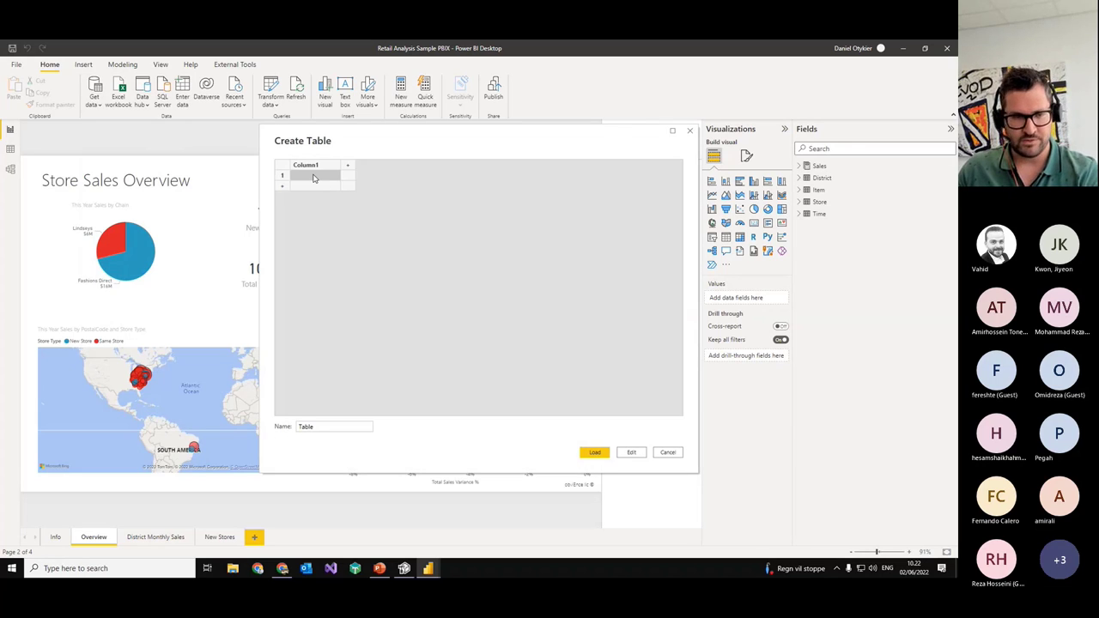
{"action": "left_click", "coordinate": [340, 427]}
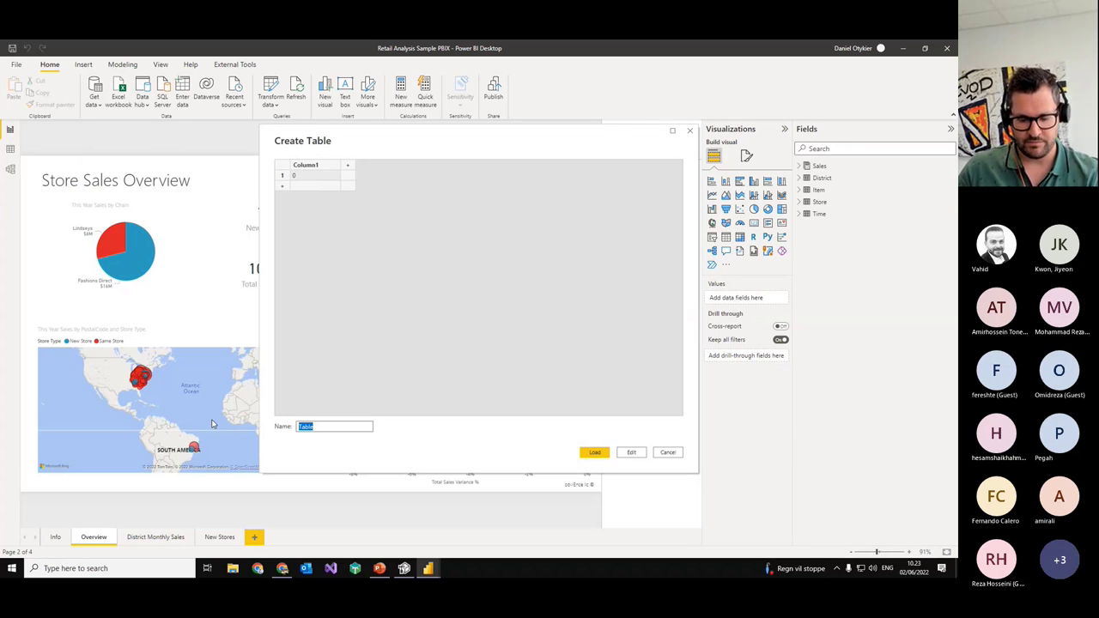
{"action": "type", "text": "Dummy"}
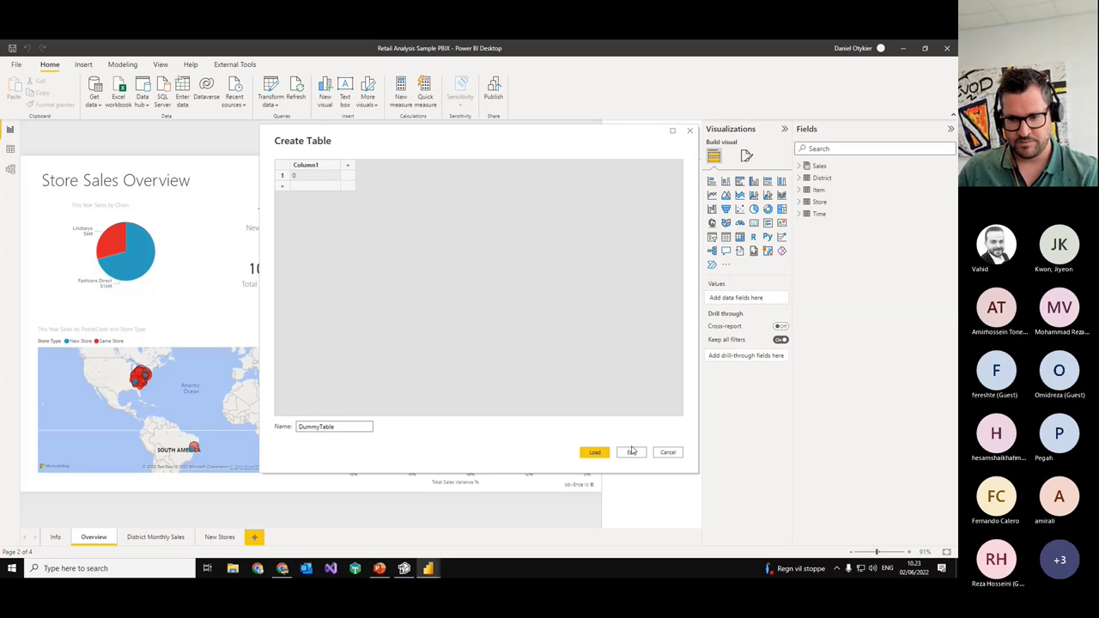
{"action": "left_click", "coordinate": [594, 453]}
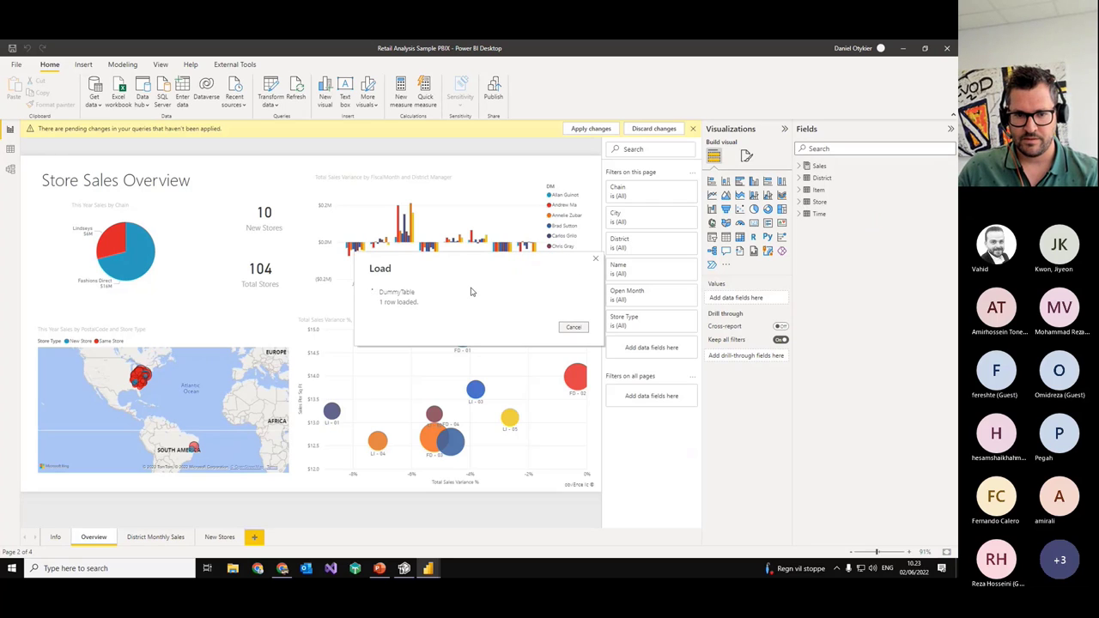
Step: Hide DummyTable and refresh its data
{"action": "right_click", "coordinate": [833, 189]}
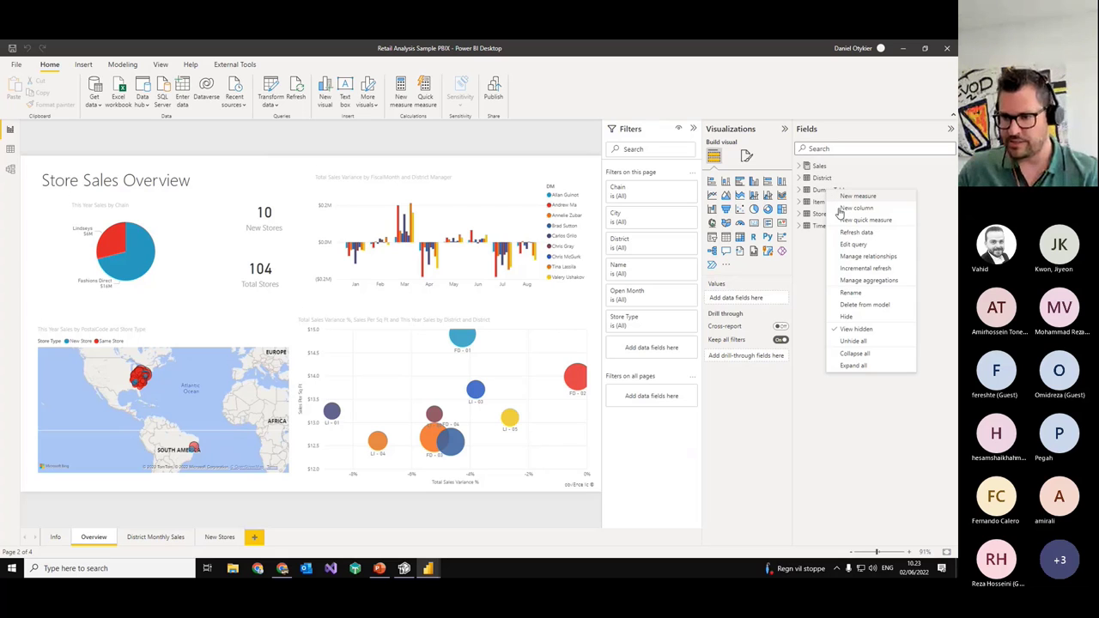
{"action": "left_click", "coordinate": [847, 316]}
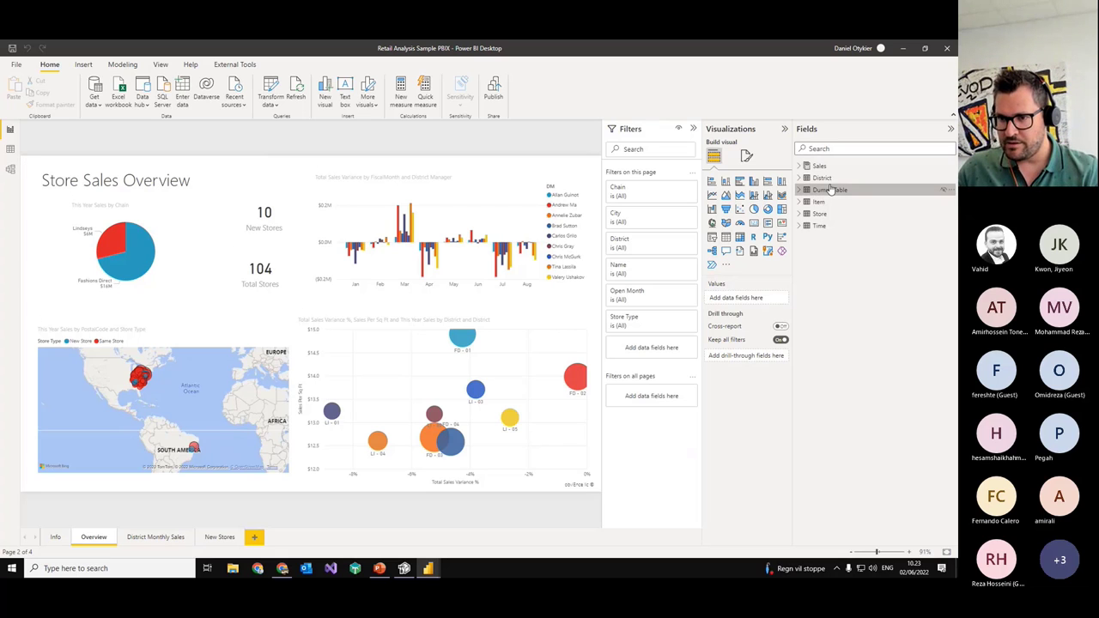
{"action": "right_click", "coordinate": [819, 196]}
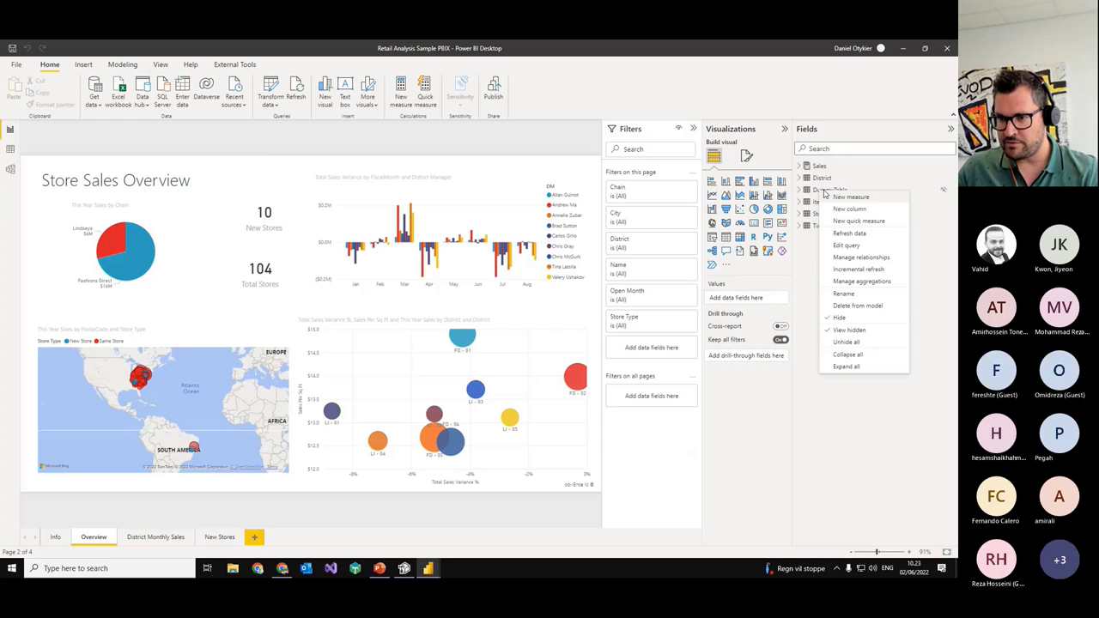
{"action": "left_click", "coordinate": [849, 240]}
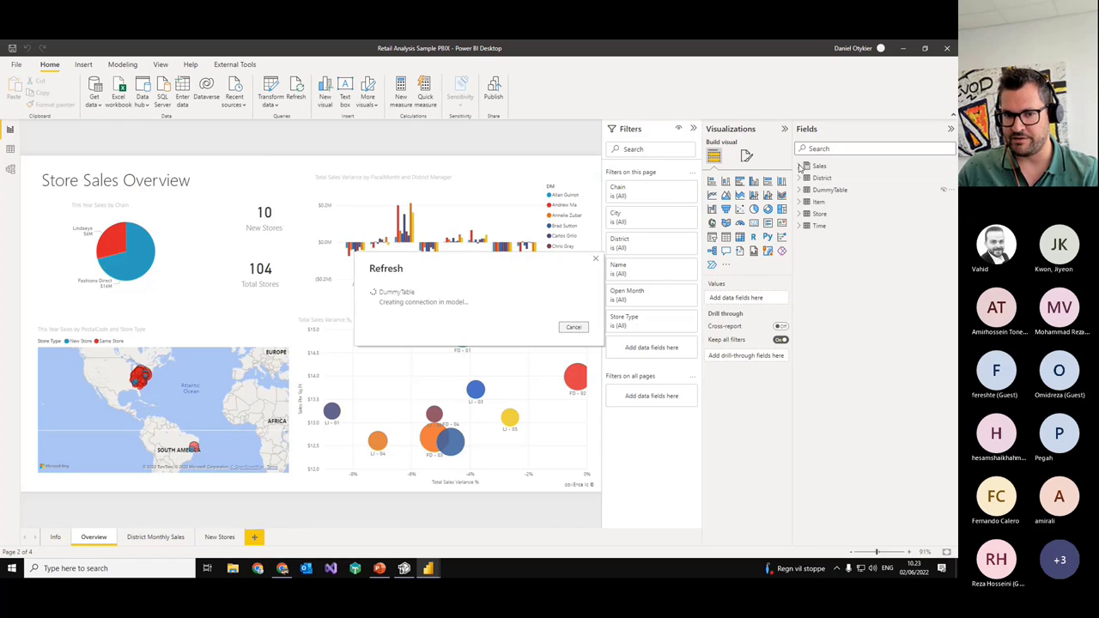
Step: Expand the Sales table and its Test folder in the Fields list to examine the measures inside
{"action": "left_click", "coordinate": [799, 165]}
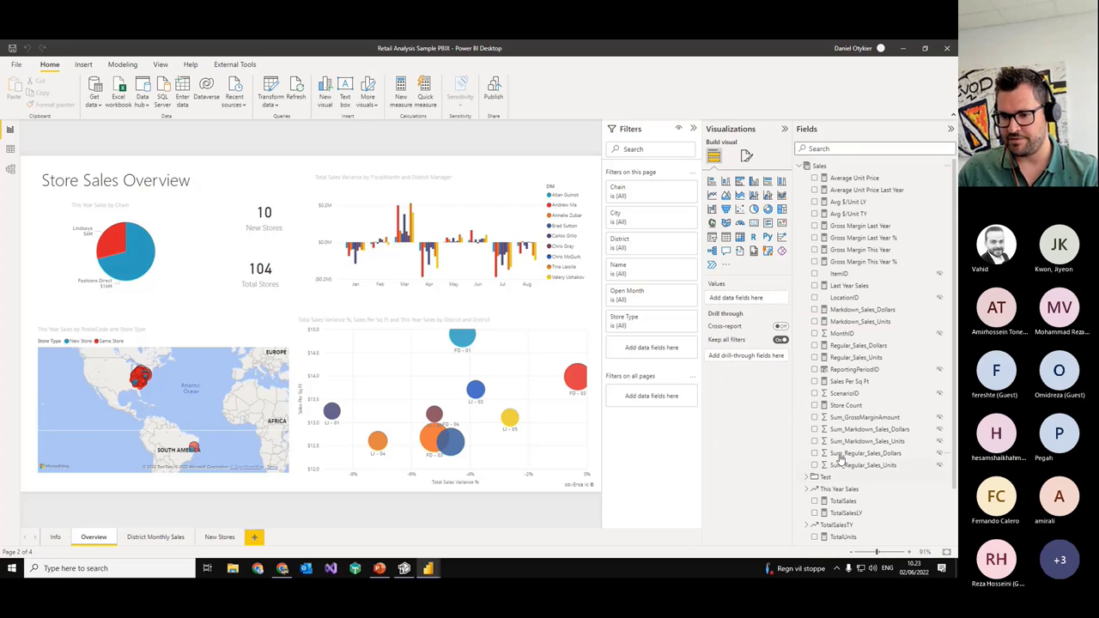
{"action": "scroll", "coordinate": [839, 455], "scroll_direction": "down", "scroll_amount": 2}
{"action": "left_click", "coordinate": [807, 416]}
{"action": "scroll", "coordinate": [842, 404], "scroll_direction": "down", "scroll_amount": 3}
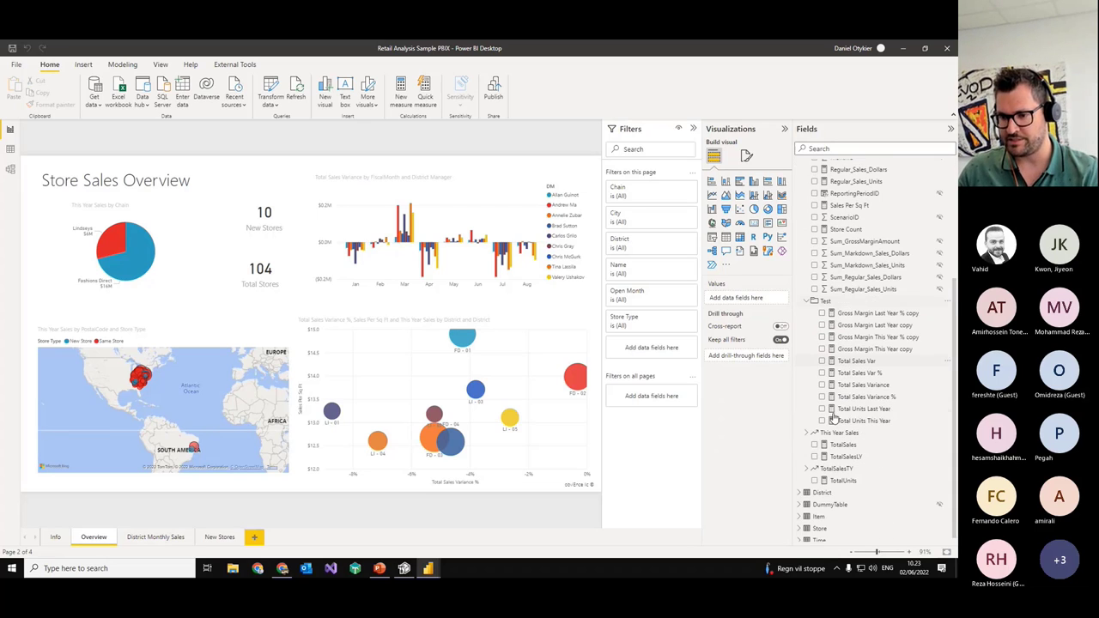
{"action": "scroll", "coordinate": [863, 378], "scroll_direction": "up", "scroll_amount": 3}
{"action": "scroll", "coordinate": [865, 376], "scroll_direction": "down", "scroll_amount": 2}
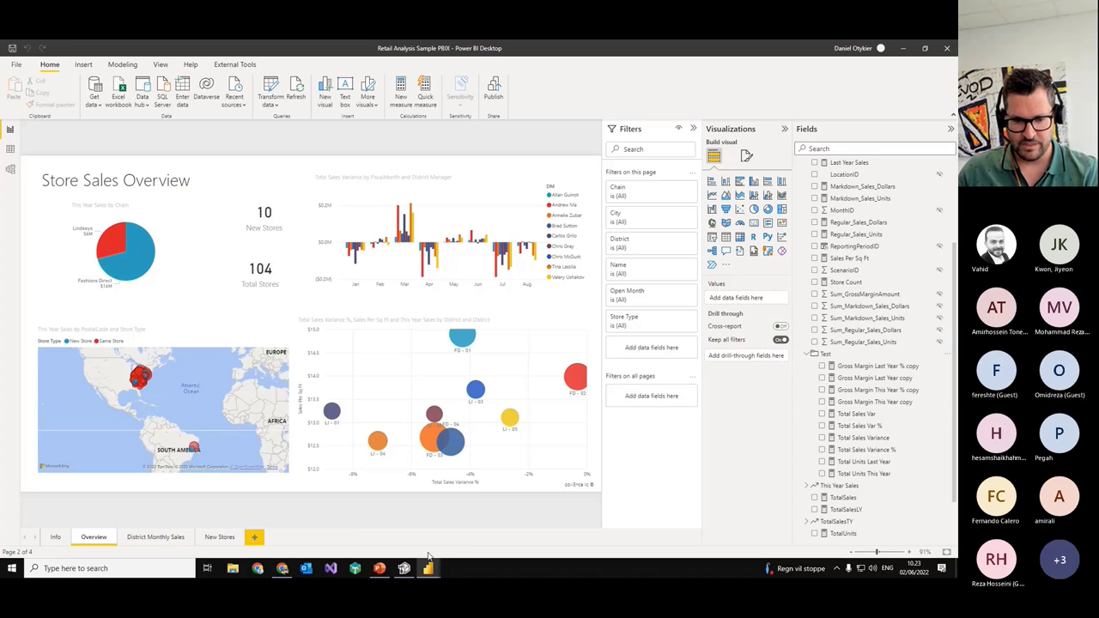
Step: Switch to Tabular Editor, rename the Test display folder as Persian Power BI User Group, and save the changes to the connected model
{"action": "left_click", "coordinate": [404, 567]}
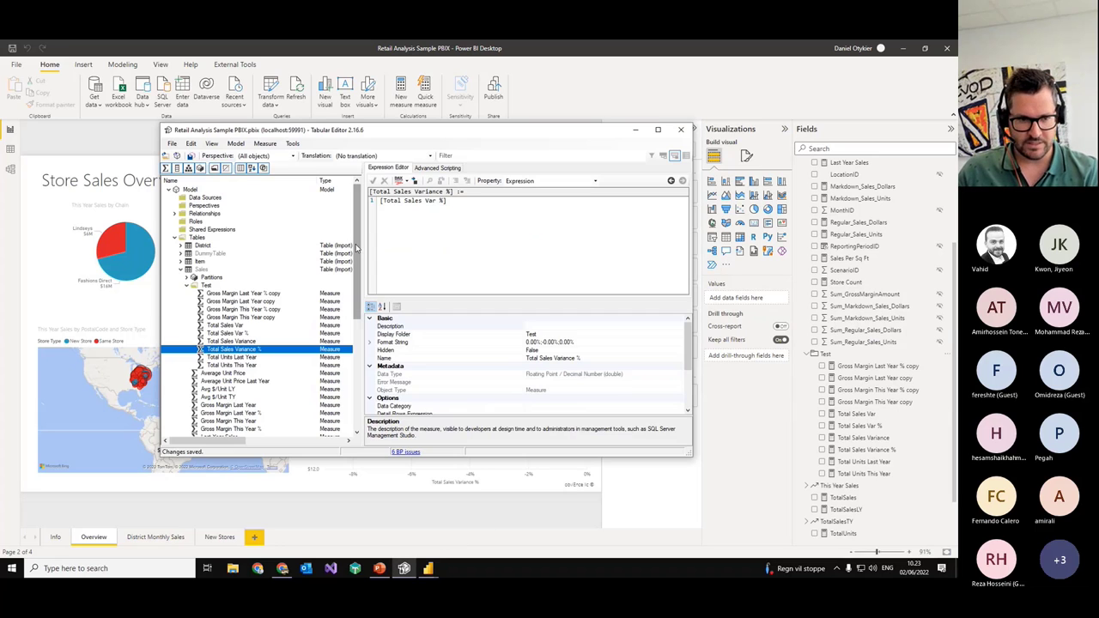
{"action": "left_click", "coordinate": [228, 287]}
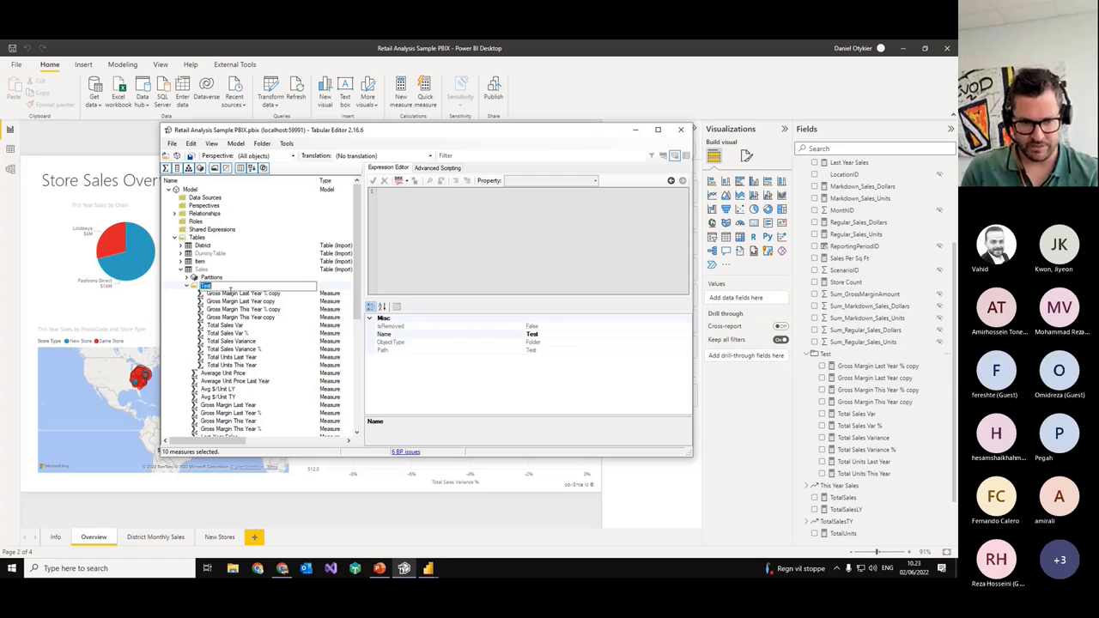
{"action": "type", "text": "Persia"}
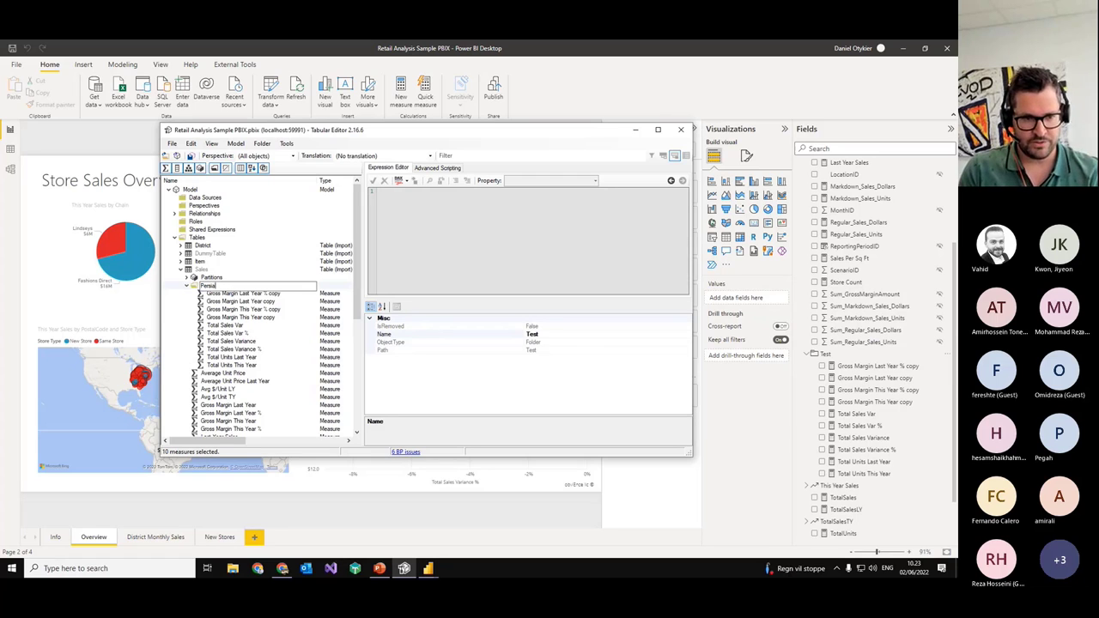
{"action": "type", "text": "n Power BI User G"}
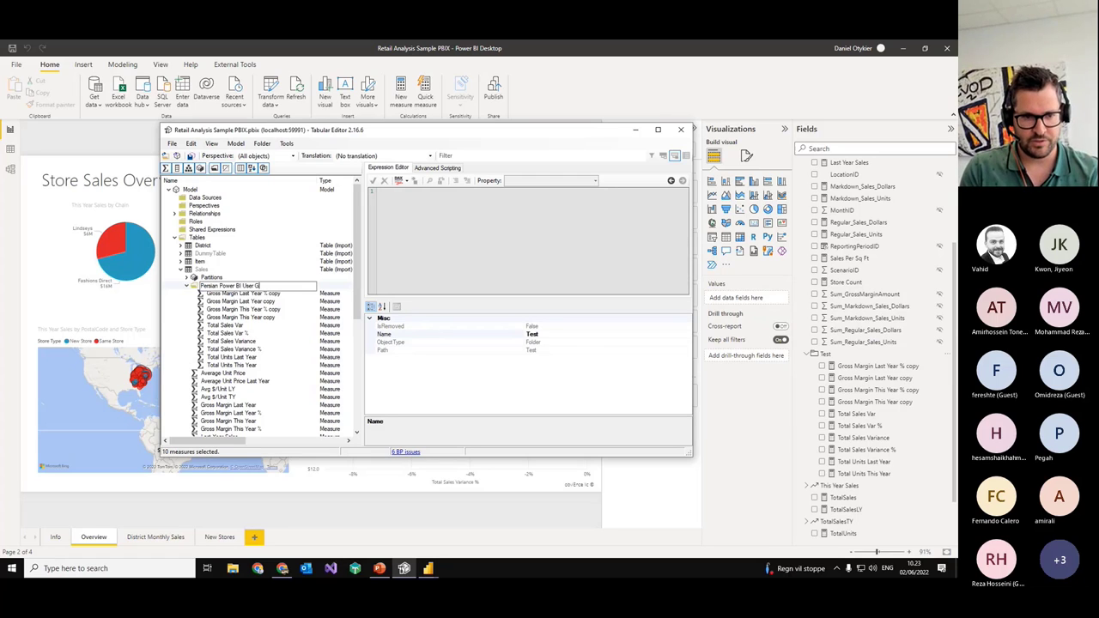
{"action": "type", "text": "roup"}
{"action": "key", "text": "Return"}
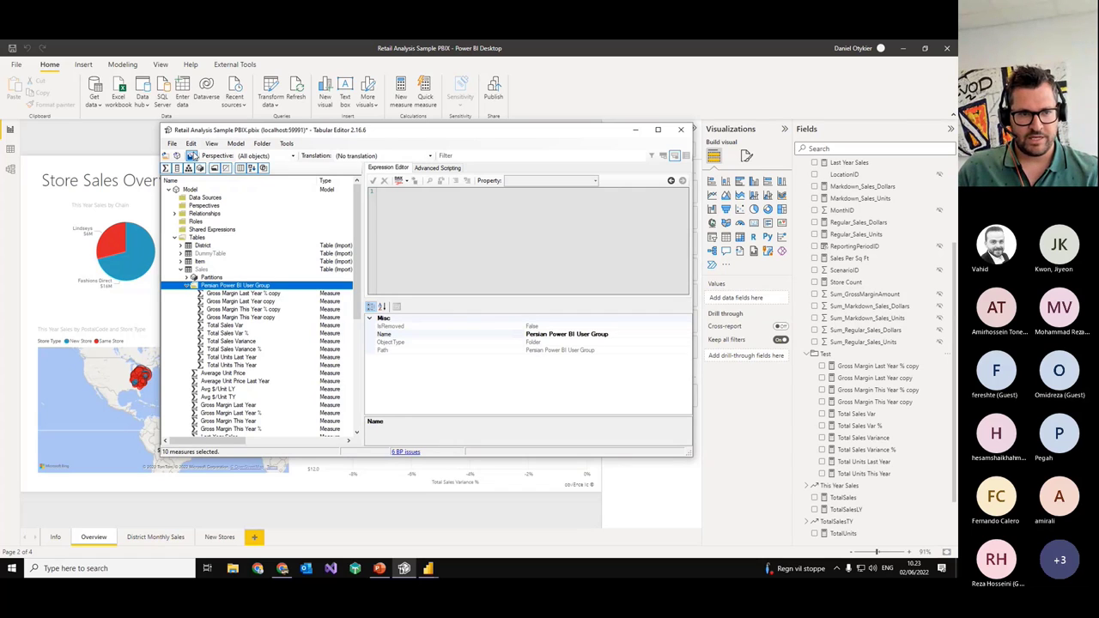
{"action": "left_click", "coordinate": [191, 156]}
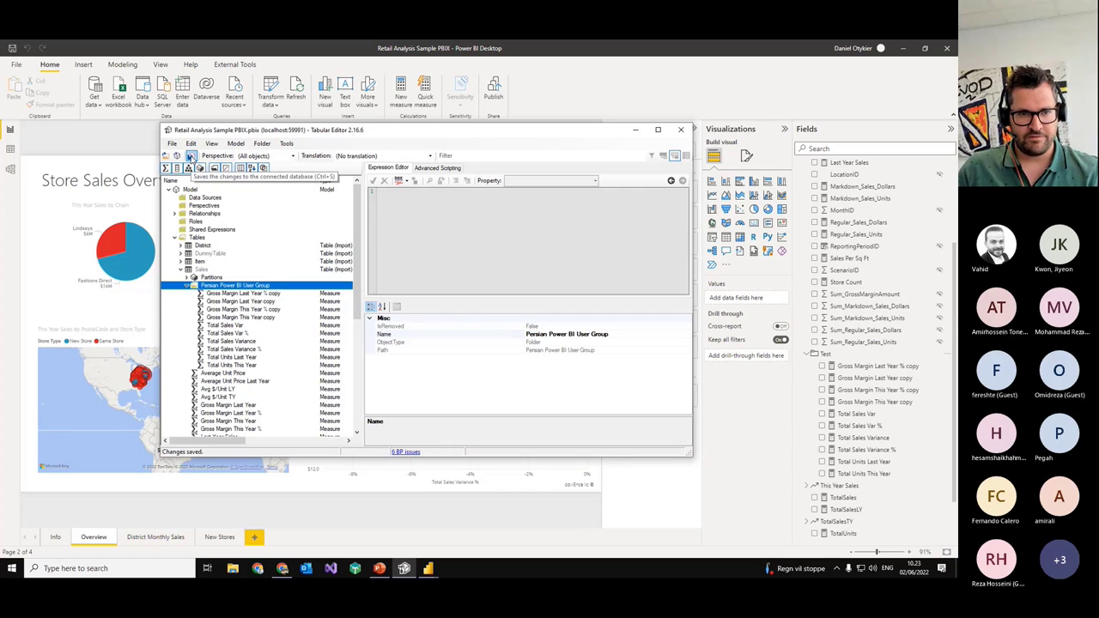
Step: Return to Power BI Desktop and refresh the data of DummyTable to update the Fields list
{"action": "left_click", "coordinate": [846, 318]}
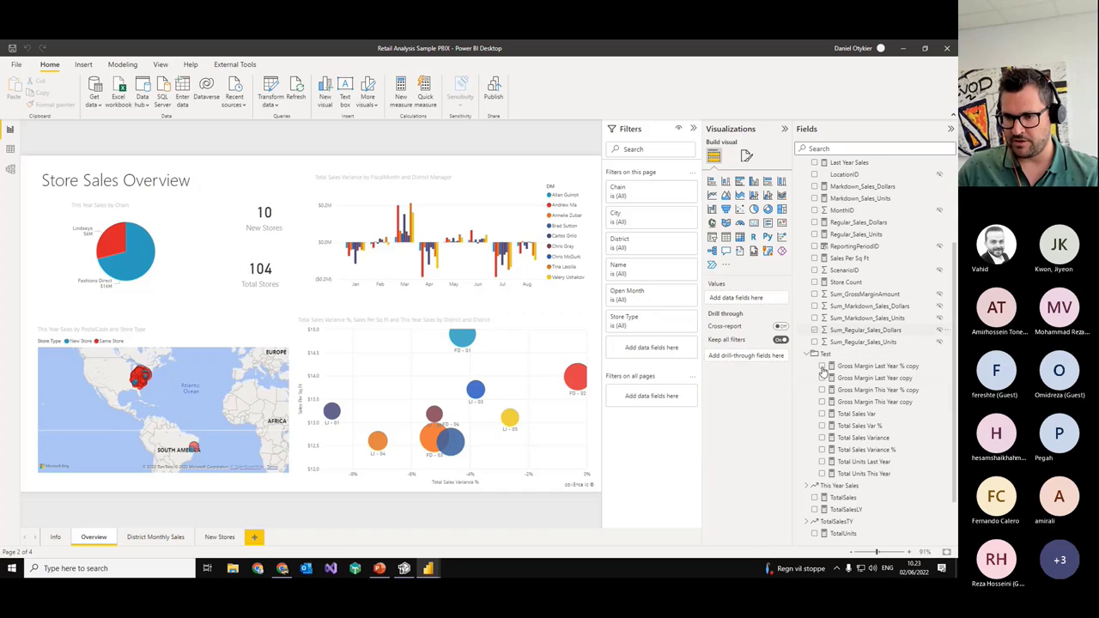
{"action": "scroll", "coordinate": [858, 425], "scroll_direction": "down", "scroll_amount": 2}
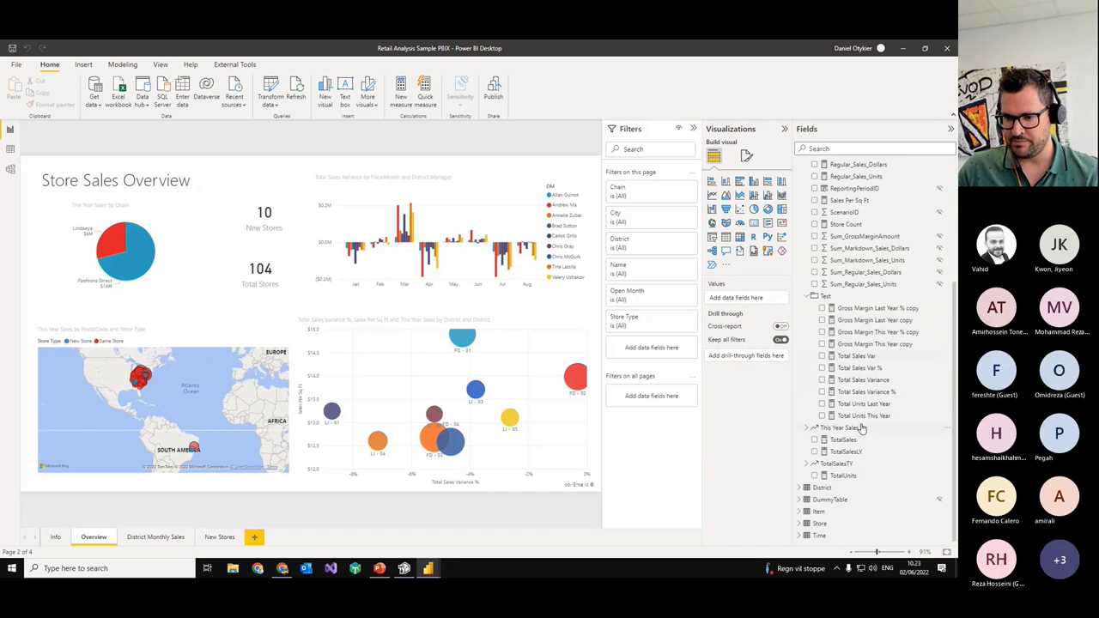
{"action": "right_click", "coordinate": [853, 506]}
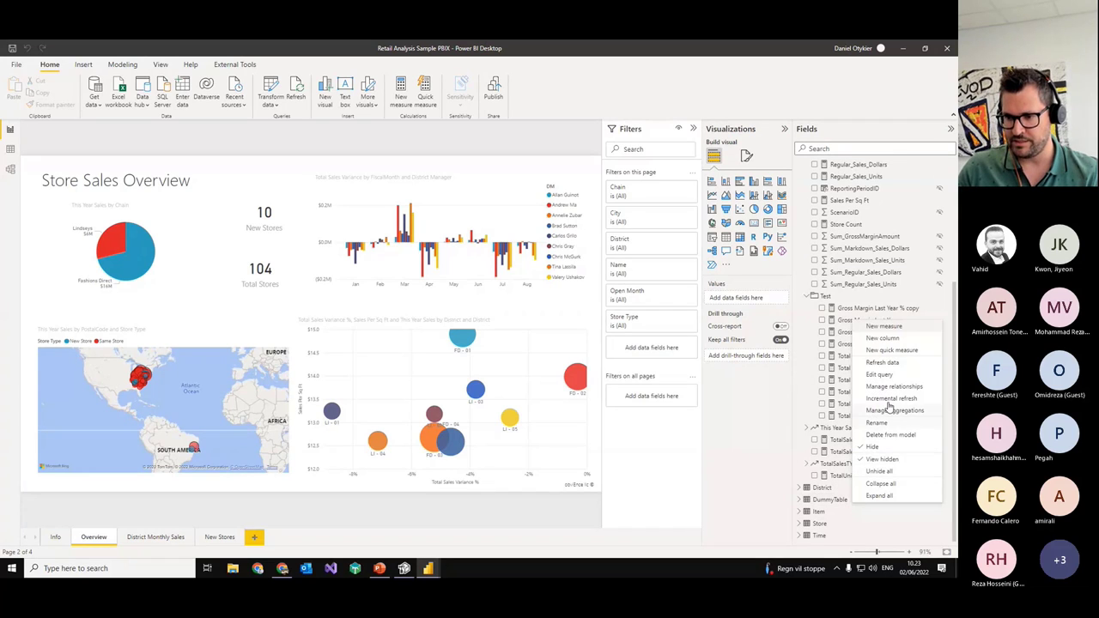
{"action": "left_click", "coordinate": [886, 365]}
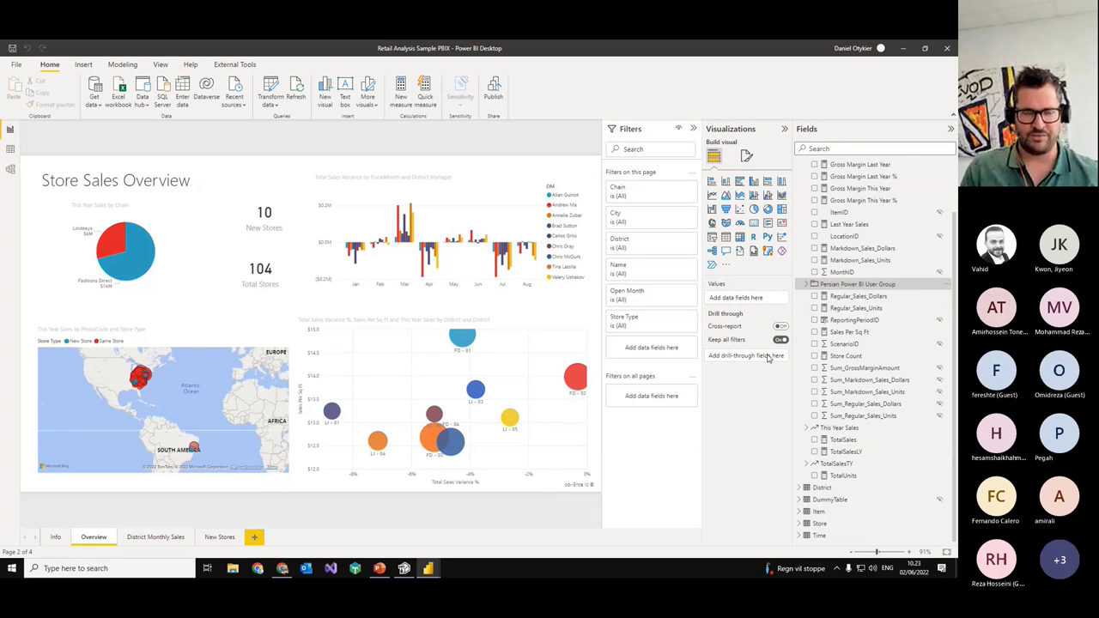
{"action": "left_click", "coordinate": [853, 503]}
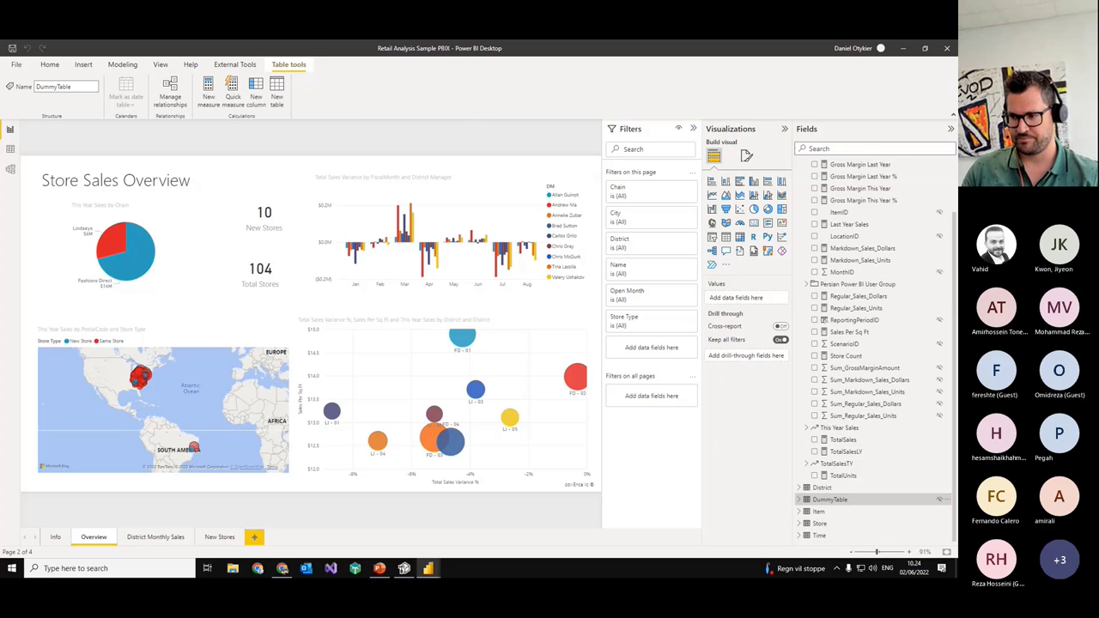
Step: Switch to Tabular Editor and look through the measures of the Sales table in the model tree
{"action": "left_click", "coordinate": [403, 569]}
{"action": "scroll", "coordinate": [234, 294], "scroll_direction": "down", "scroll_amount": 4}
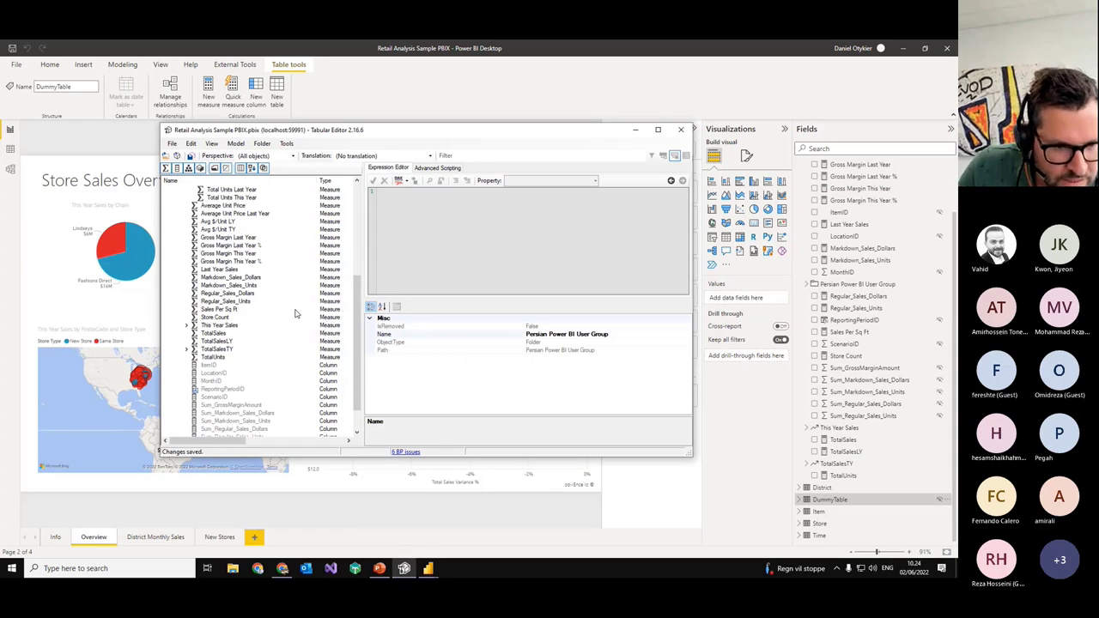
{"action": "scroll", "coordinate": [295, 314], "scroll_direction": "up", "scroll_amount": 3}
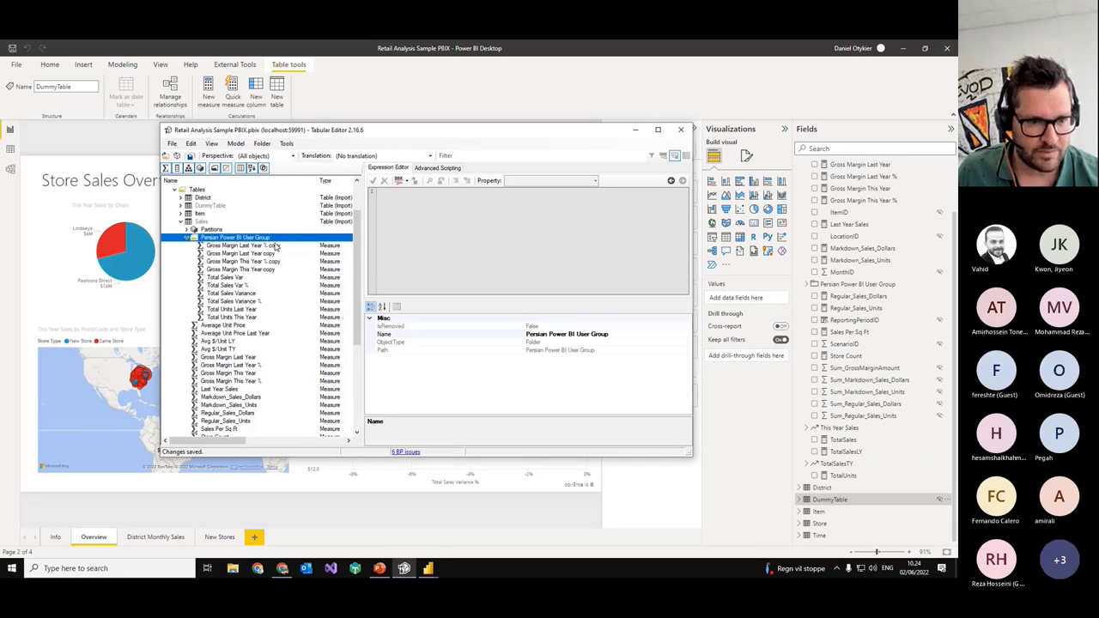
{"action": "scroll", "coordinate": [275, 253], "scroll_direction": "down", "scroll_amount": 2}
{"action": "scroll", "coordinate": [258, 352], "scroll_direction": "up", "scroll_amount": 2}
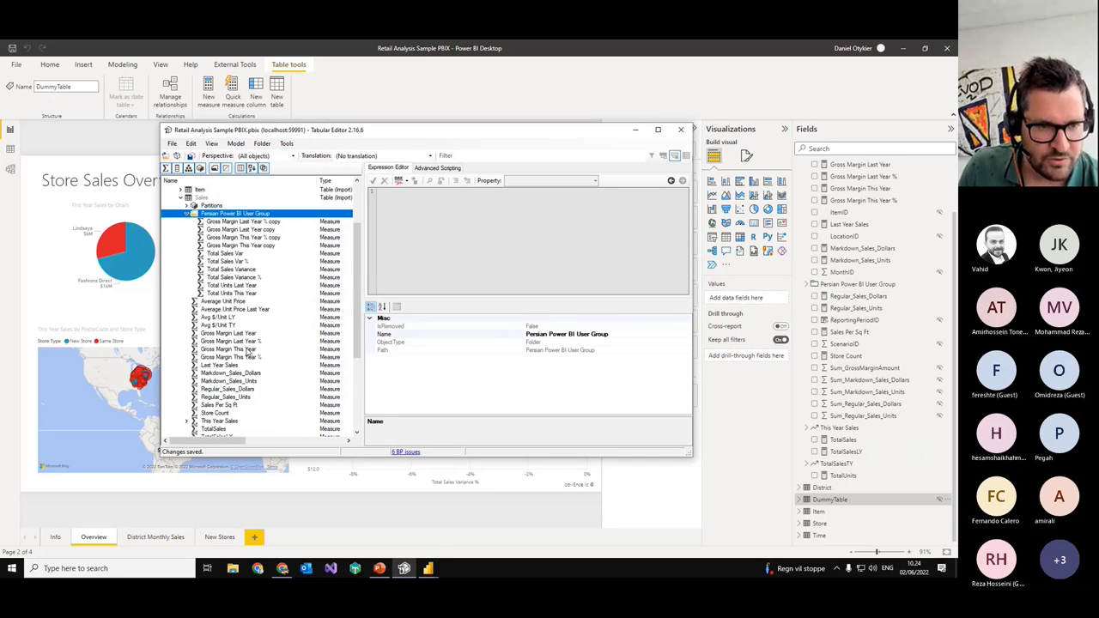
{"action": "scroll", "coordinate": [255, 347], "scroll_direction": "down", "scroll_amount": 2}
{"action": "scroll", "coordinate": [258, 344], "scroll_direction": "down", "scroll_amount": 1}
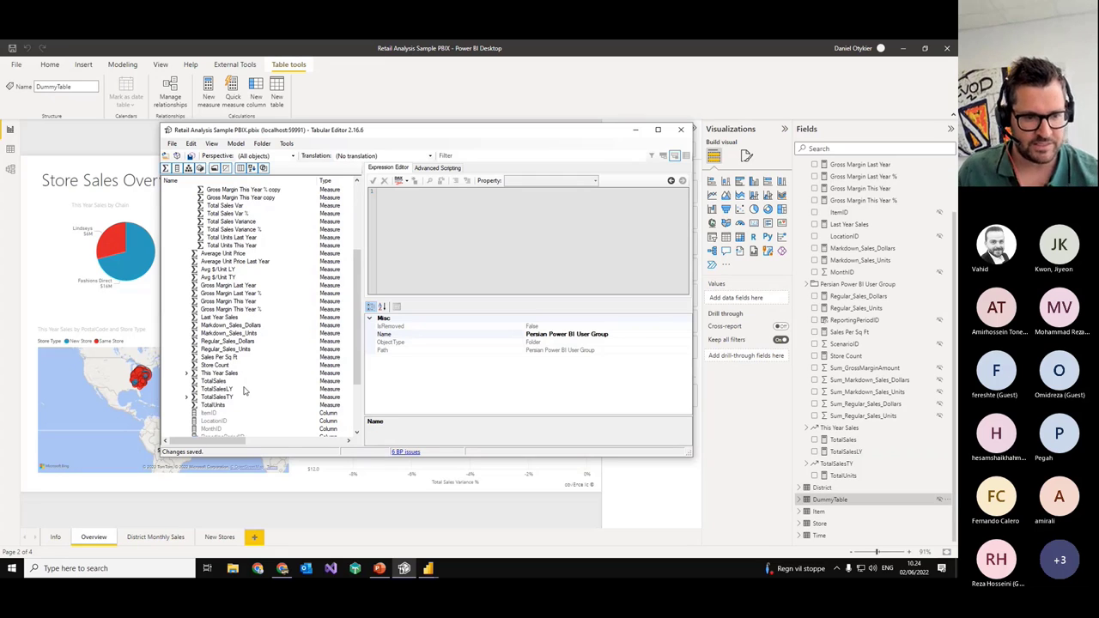
{"action": "scroll", "coordinate": [230, 347], "scroll_direction": "up", "scroll_amount": 1}
{"action": "scroll", "coordinate": [231, 347], "scroll_direction": "down", "scroll_amount": 1}
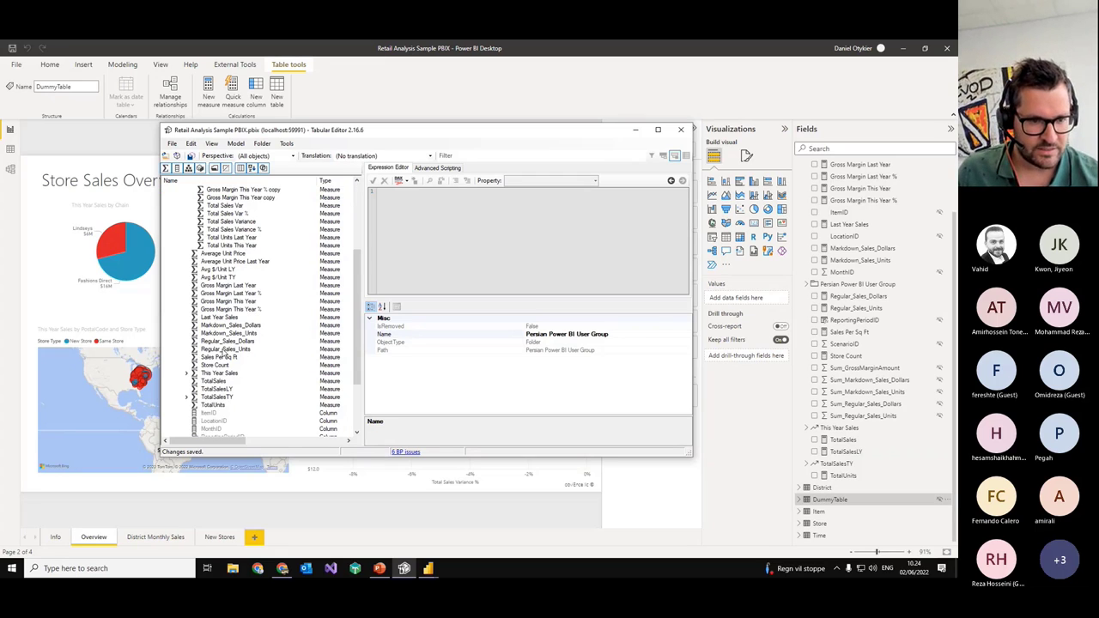
Step: Show the dependencies of the TotalSales measure and place the dialog clear of the expression editor
{"action": "left_click", "coordinate": [215, 381]}
{"action": "right_click", "coordinate": [221, 384]}
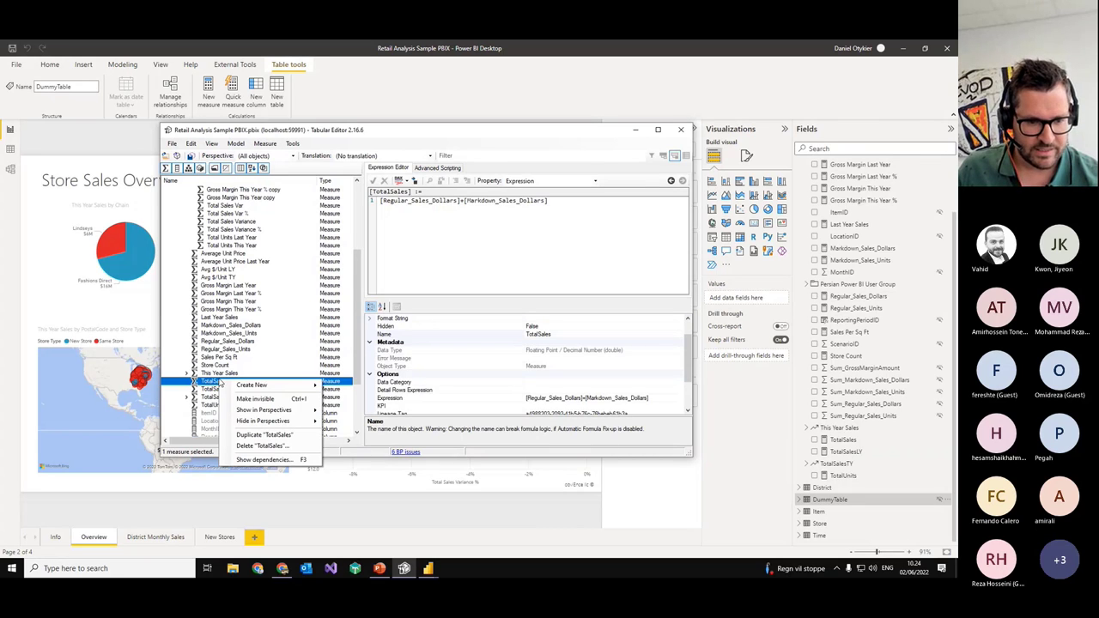
{"action": "left_click", "coordinate": [265, 460]}
{"action": "left_click_drag", "start_coordinate": [109, 54], "coordinate": [554, 120]}
{"action": "mouse_move", "coordinate": [507, 184]}
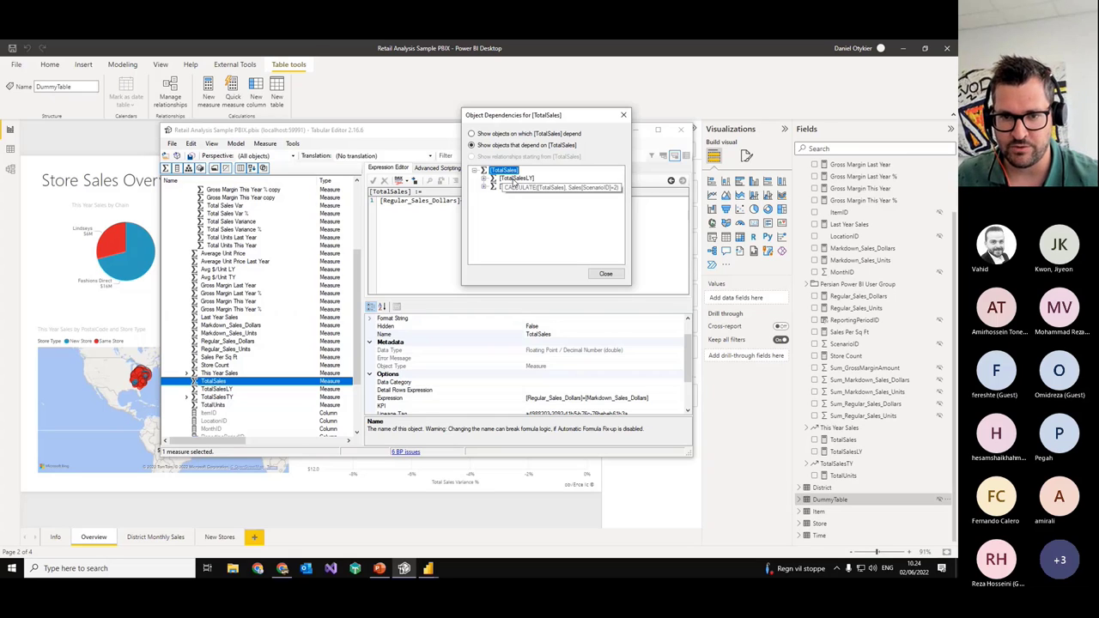
{"action": "left_click_drag", "start_coordinate": [526, 117], "coordinate": [669, 102]}
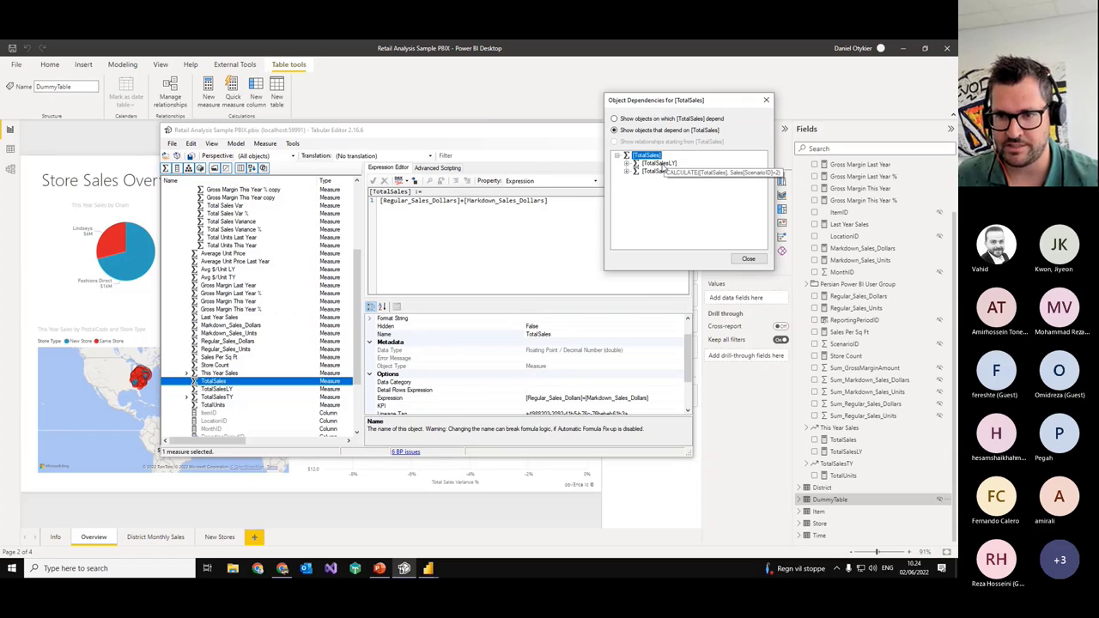
Step: Expand the TotalSalesTY dependents and go to TotalSalesTY and Total Sales Var from the dependency tree to inspect their expressions
{"action": "left_click", "coordinate": [660, 163]}
{"action": "left_click", "coordinate": [660, 172]}
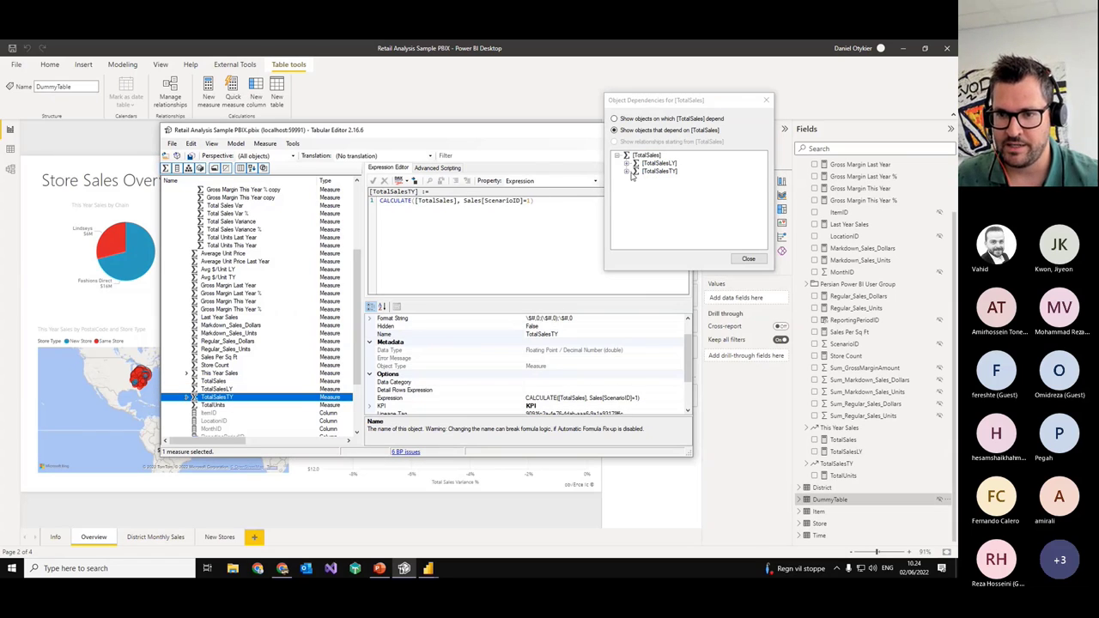
{"action": "left_click", "coordinate": [635, 173]}
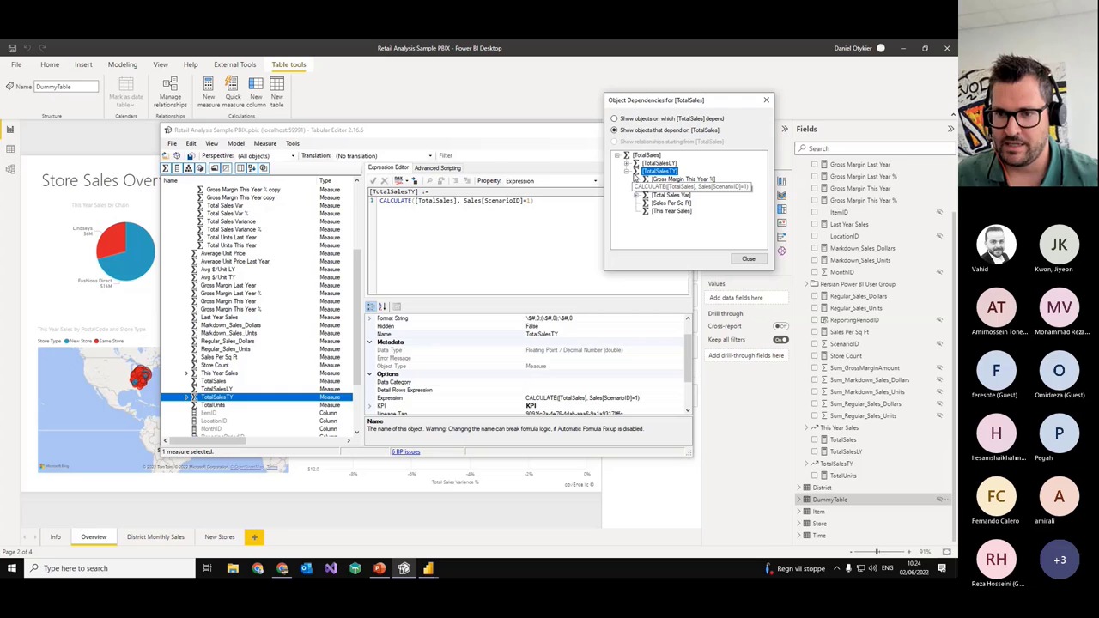
{"action": "double_click", "coordinate": [670, 211]}
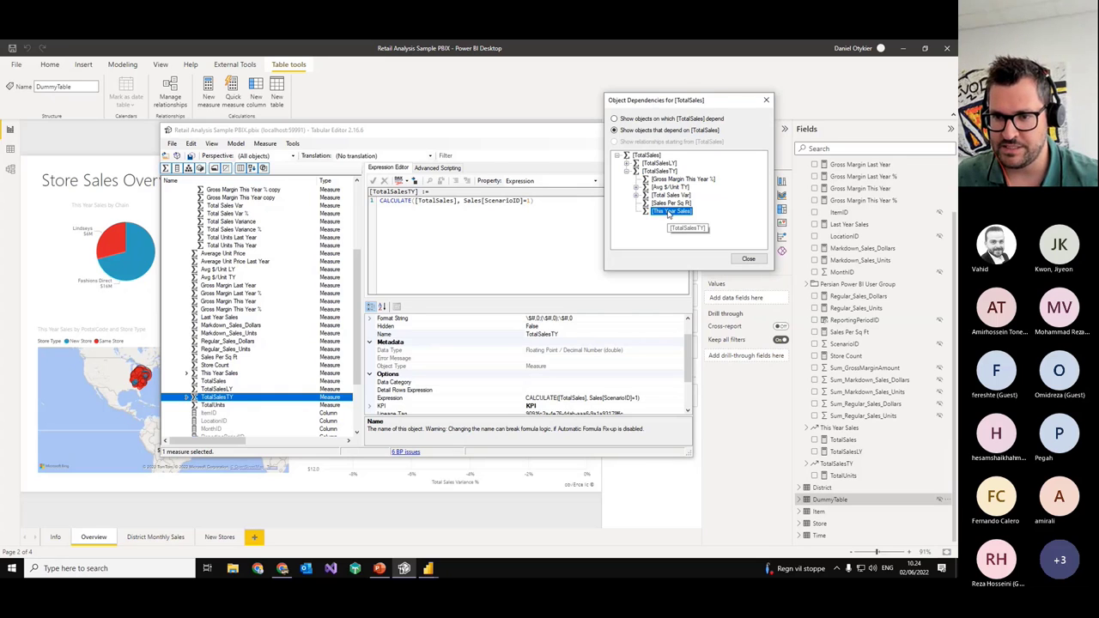
{"action": "double_click", "coordinate": [672, 195]}
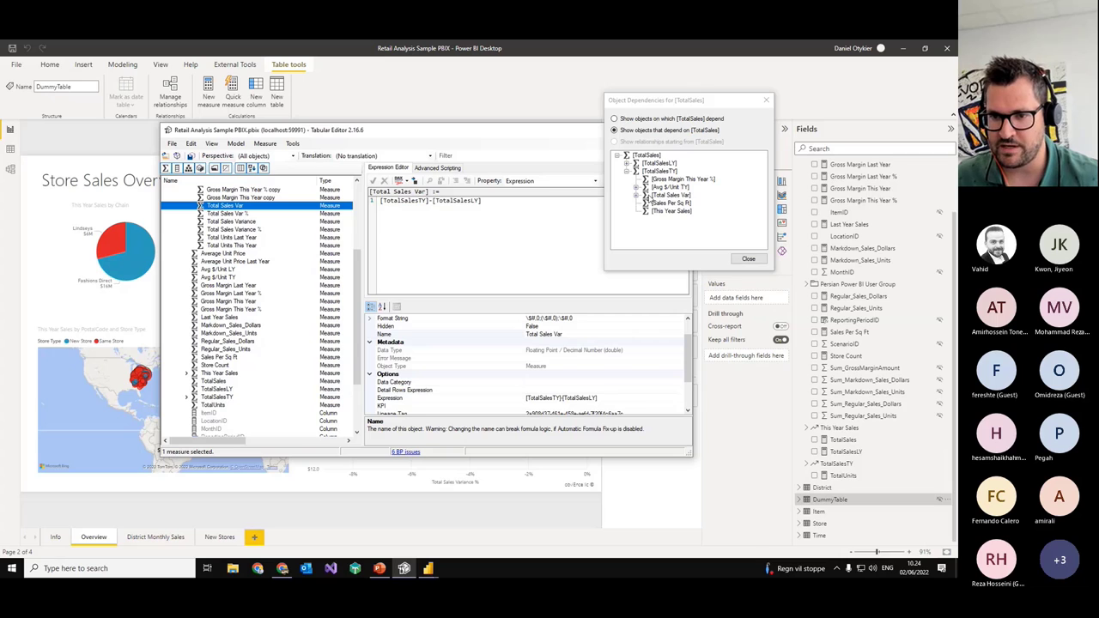
Step: Expand the Total Sales Var dependents, go to Total Sales Var % and Total Sales Variance % to inspect their expressions, and close the dependency view
{"action": "left_click", "coordinate": [636, 195]}
{"action": "left_click", "coordinate": [679, 204]}
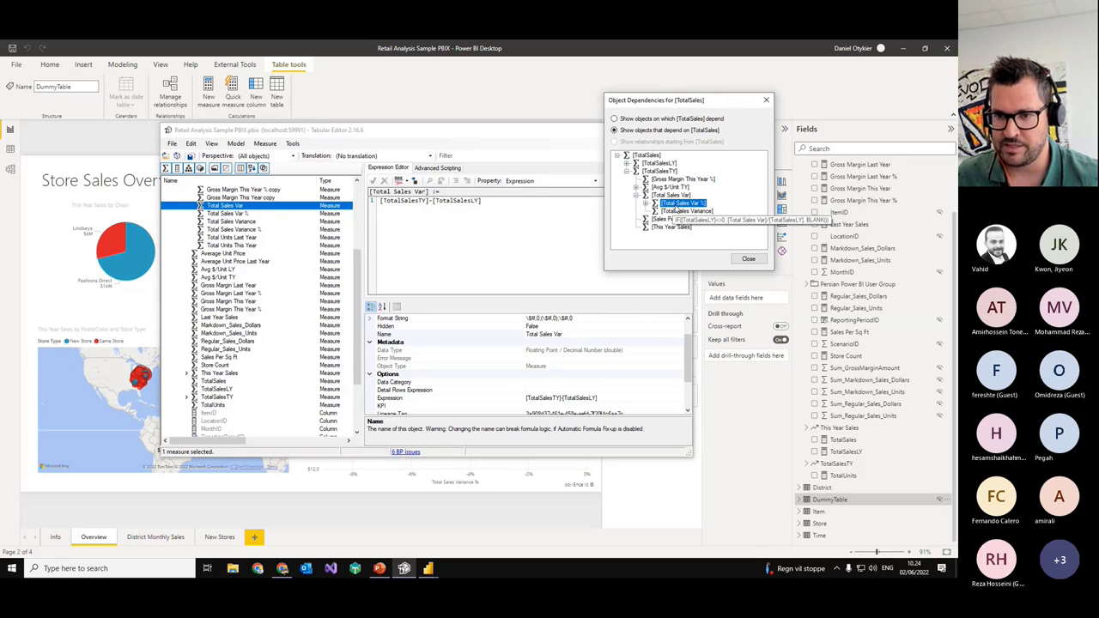
{"action": "double_click", "coordinate": [679, 207]}
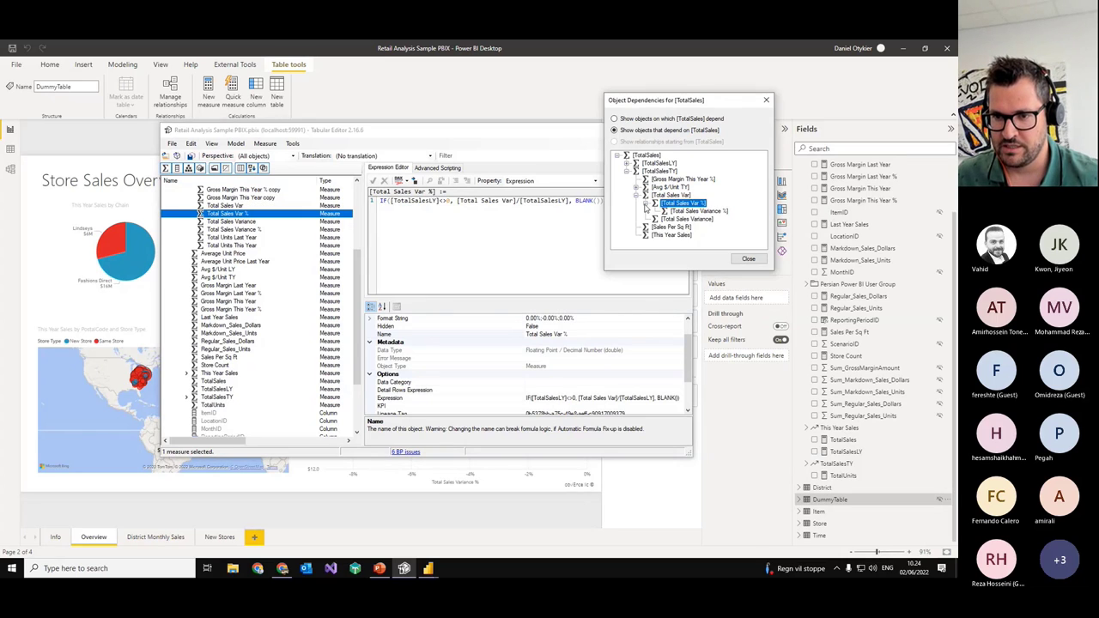
{"action": "left_click", "coordinate": [680, 210]}
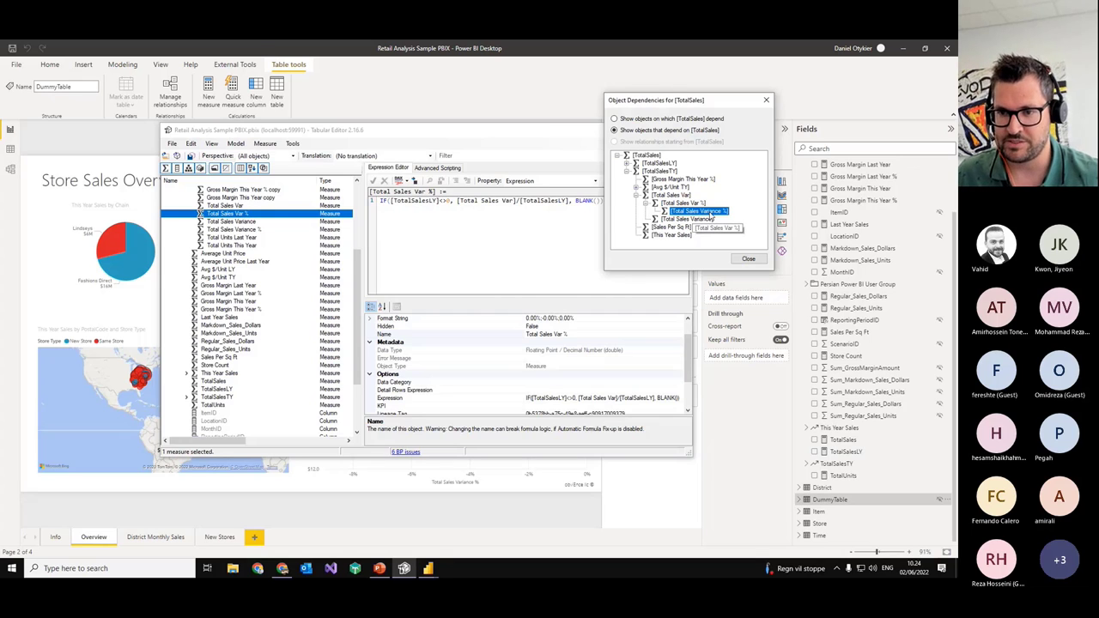
{"action": "double_click", "coordinate": [702, 212]}
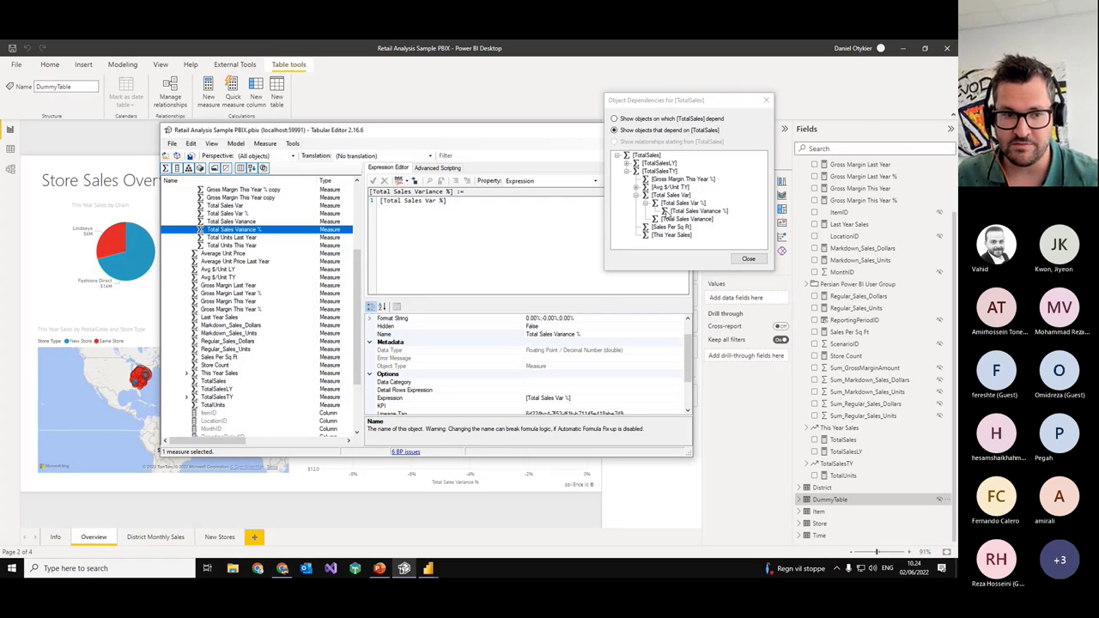
{"action": "left_click", "coordinate": [738, 262]}
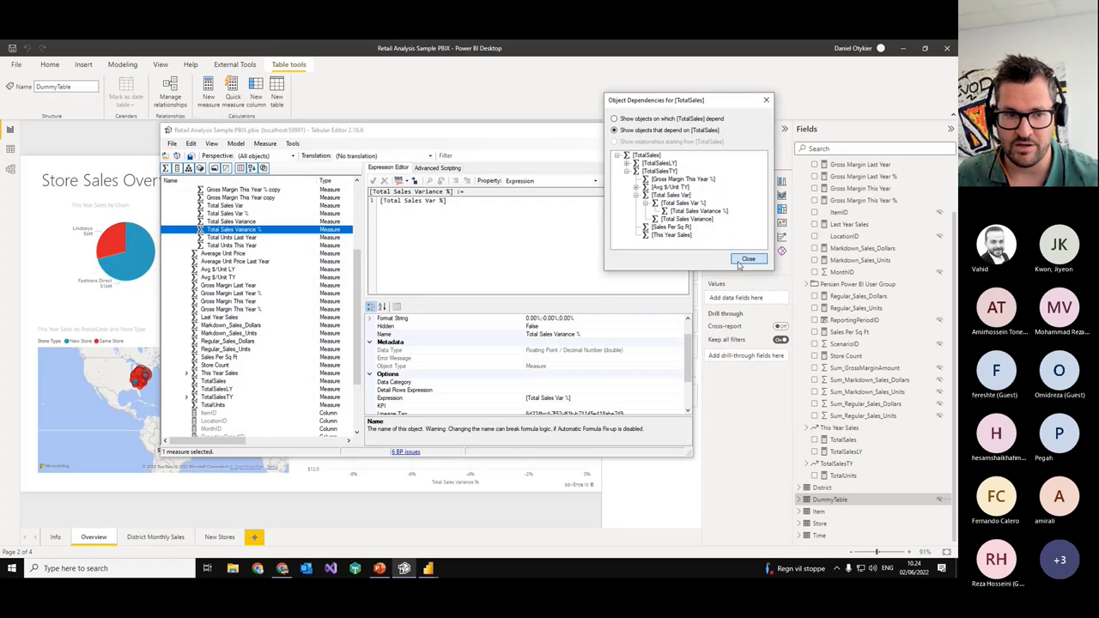
{"action": "left_click", "coordinate": [740, 261]}
Step: Show the dependencies of the Total Sales Variance % measure and place the dialog over the expression editor area
{"action": "right_click", "coordinate": [242, 230]}
{"action": "left_click", "coordinate": [232, 230]}
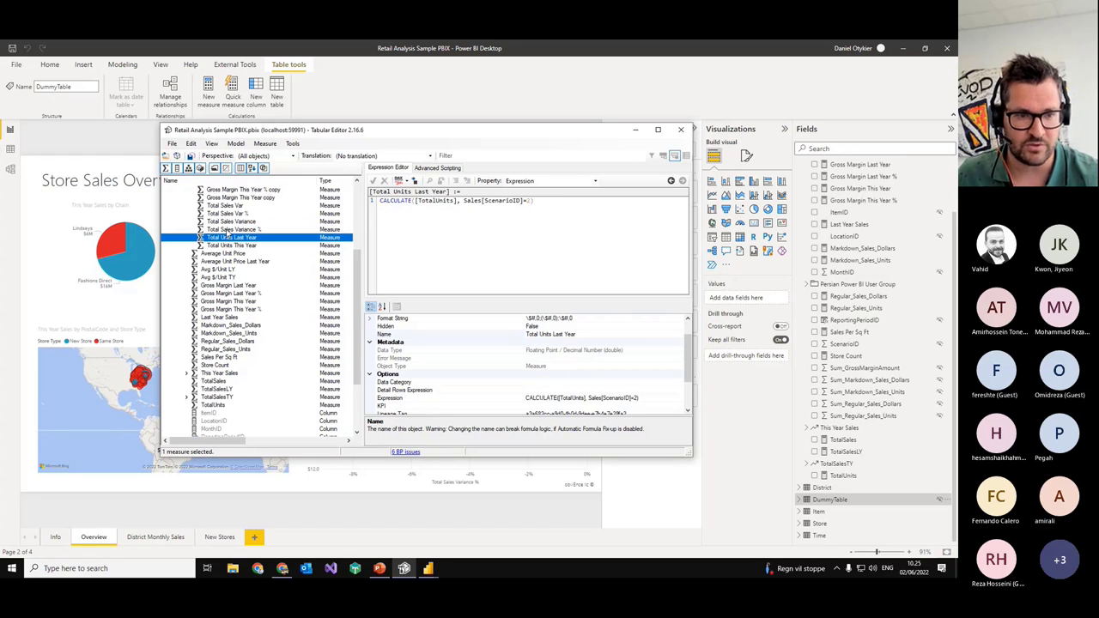
{"action": "right_click", "coordinate": [248, 230]}
{"action": "left_click", "coordinate": [281, 308]}
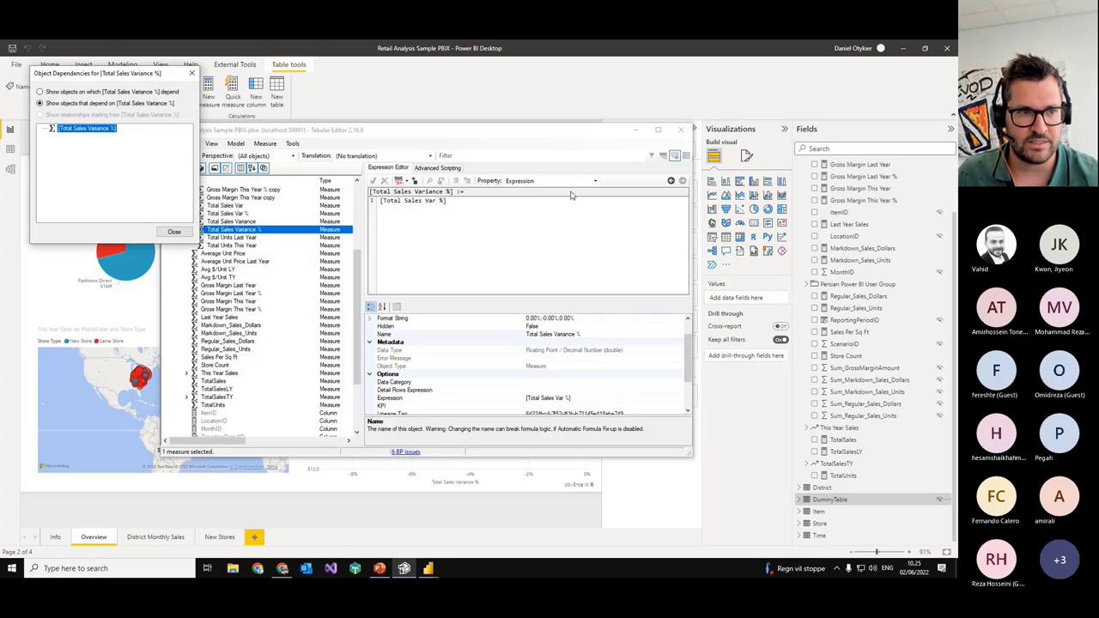
{"action": "left_click_drag", "start_coordinate": [109, 74], "coordinate": [598, 199]}
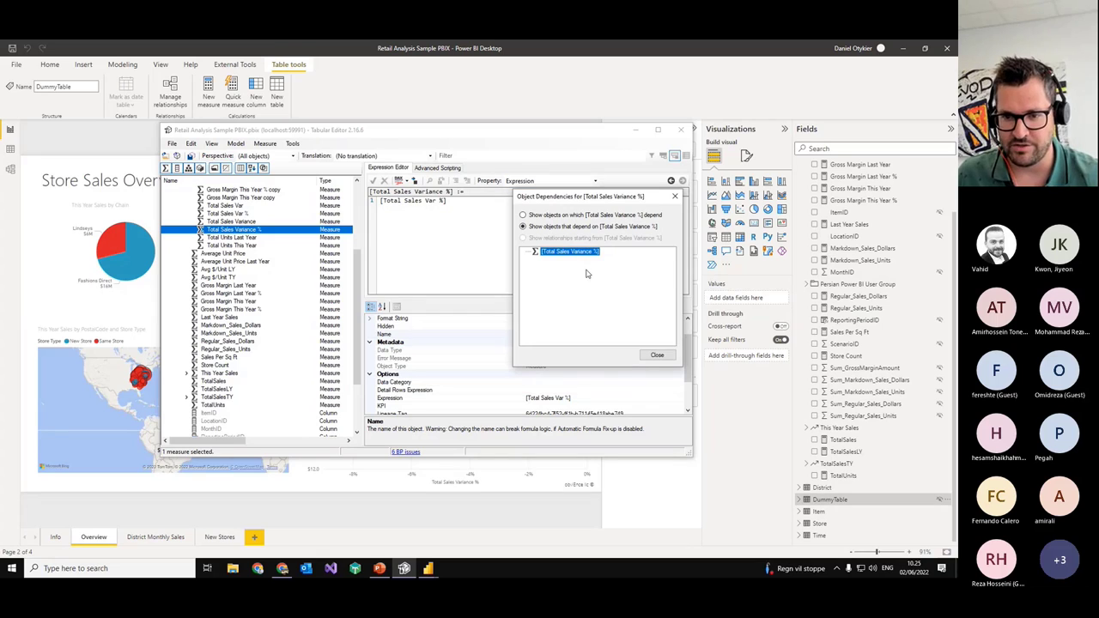
Step: List the objects on which Total Sales Variance % depends, expand the tree through TotalSalesLY and Regular_Sales_Dollars to the Sales table, and close the dialog
{"action": "left_click", "coordinate": [550, 216]}
{"action": "left_click", "coordinate": [544, 260]}
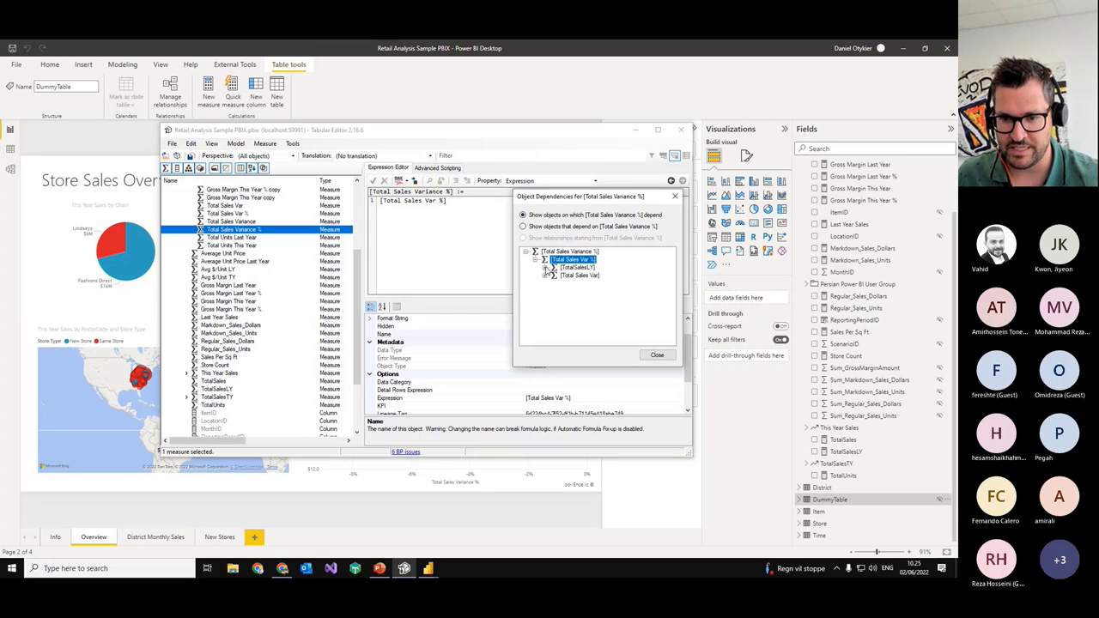
{"action": "left_click", "coordinate": [554, 268]}
{"action": "left_click", "coordinate": [555, 292]}
{"action": "left_click", "coordinate": [573, 299]}
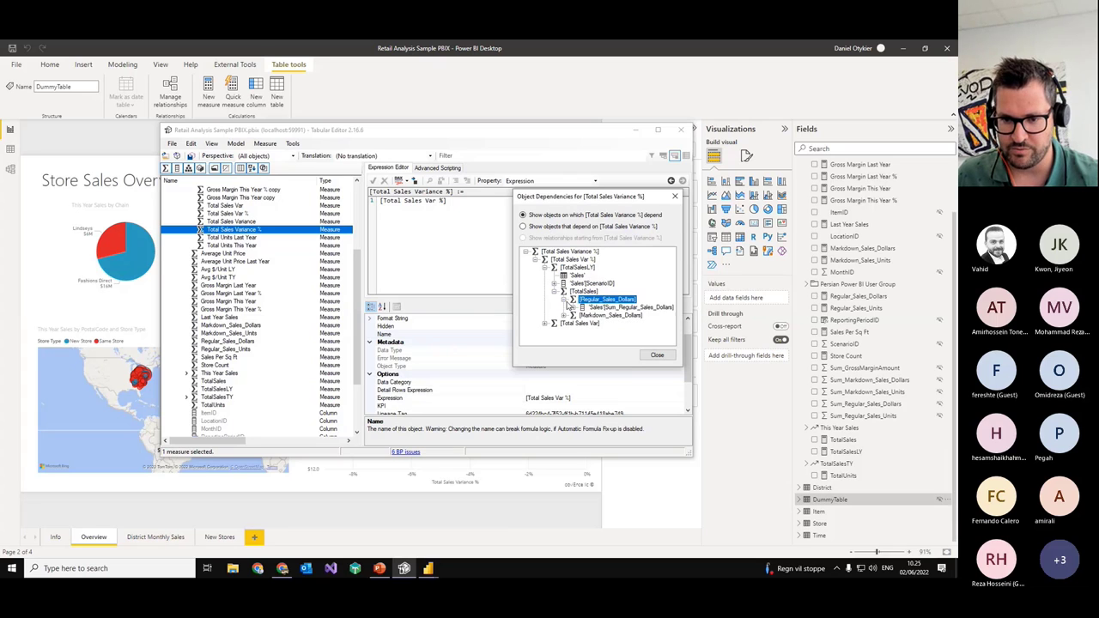
{"action": "left_click", "coordinate": [583, 307]}
{"action": "left_click", "coordinate": [607, 315]}
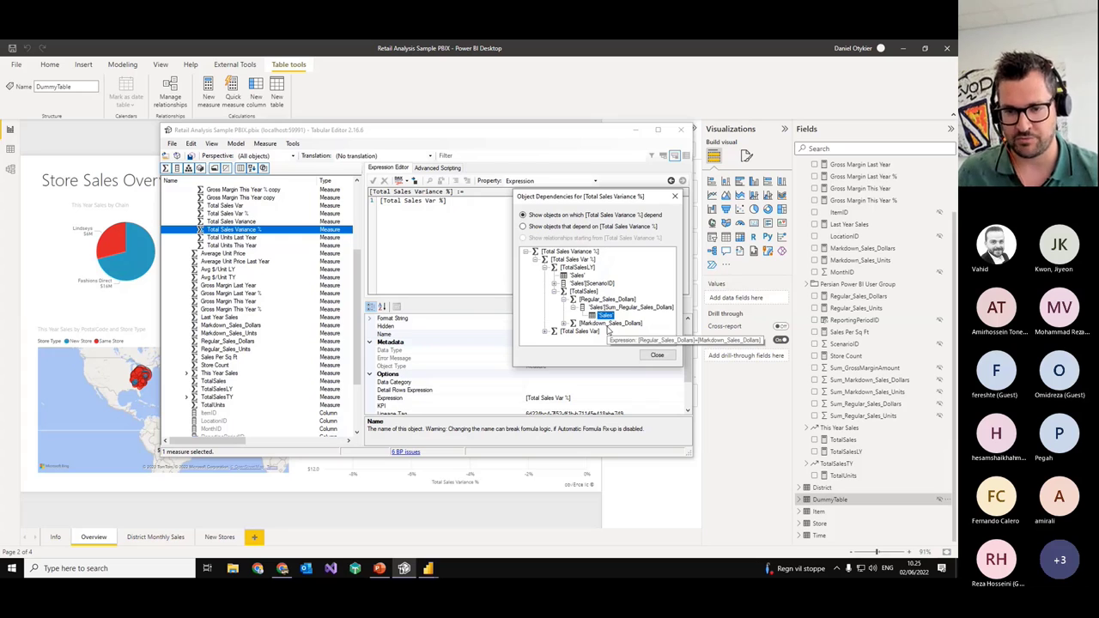
{"action": "left_click", "coordinate": [658, 356]}
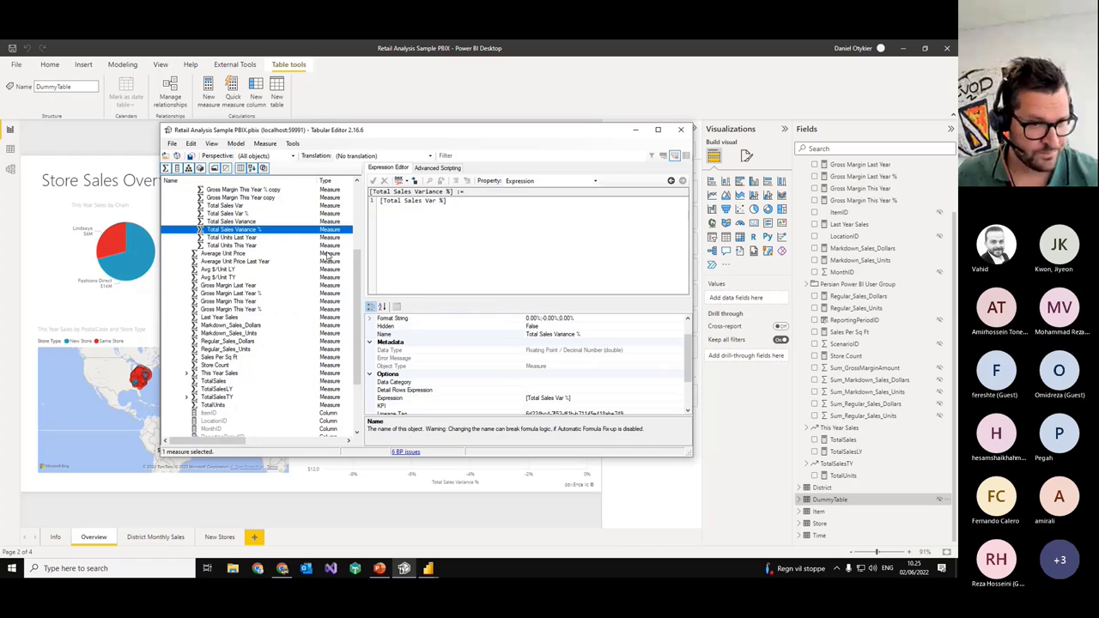
Step: Select the Total Sales Variance measure and follow the references in its expression to the definitions of Total Sales Var, TotalSalesTY and TotalSales
{"action": "scroll", "coordinate": [352, 290], "scroll_direction": "up", "scroll_amount": 4}
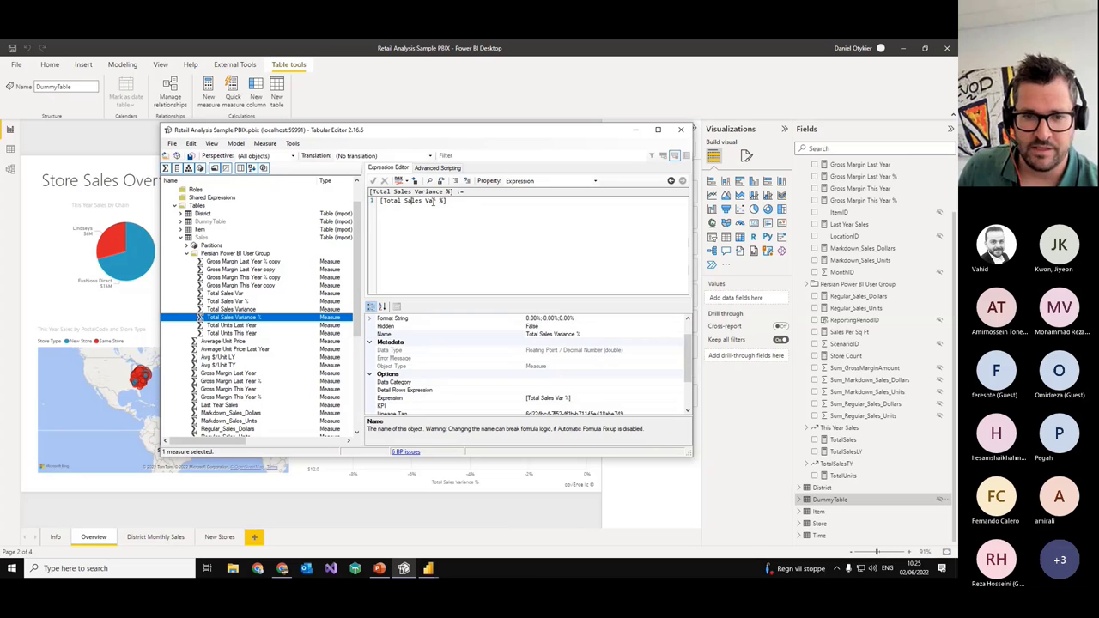
{"action": "left_click", "coordinate": [244, 294]}
{"action": "left_click", "coordinate": [249, 278]}
{"action": "left_click", "coordinate": [253, 309]}
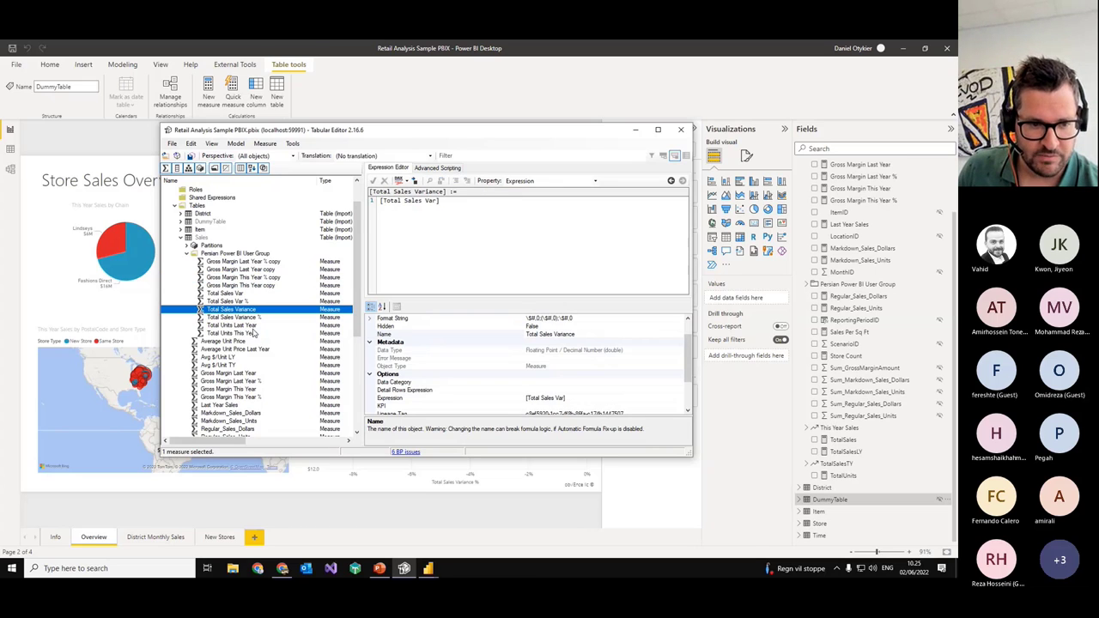
{"action": "left_click_drag", "start_coordinate": [440, 201], "coordinate": [366, 208]}
{"action": "left_click", "coordinate": [419, 211]}
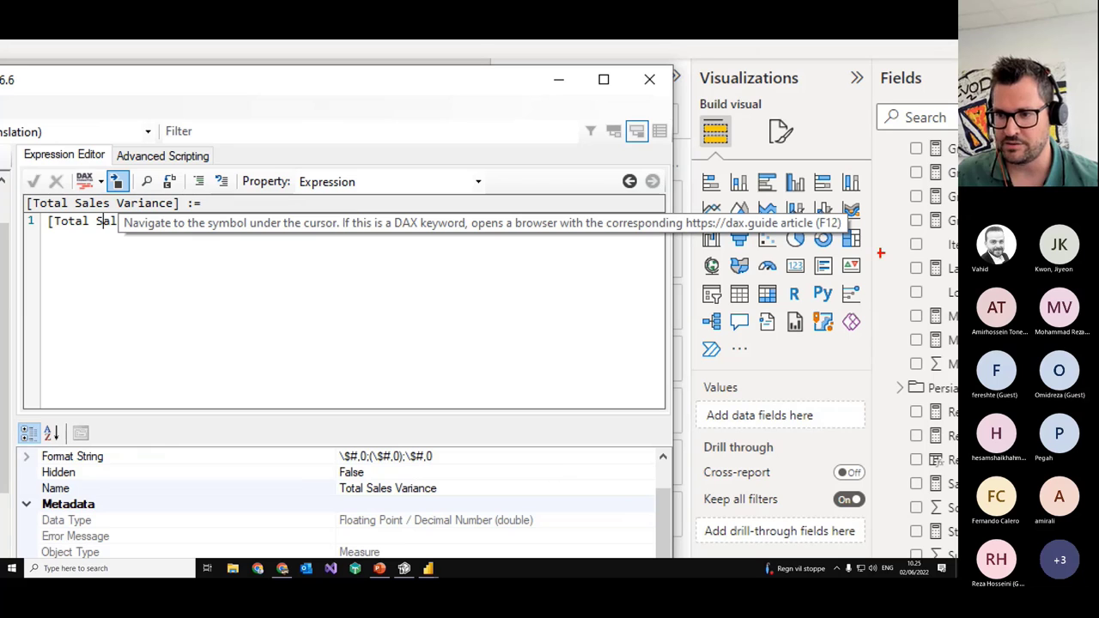
{"action": "left_click_drag", "start_coordinate": [818, 230], "coordinate": [842, 228]}
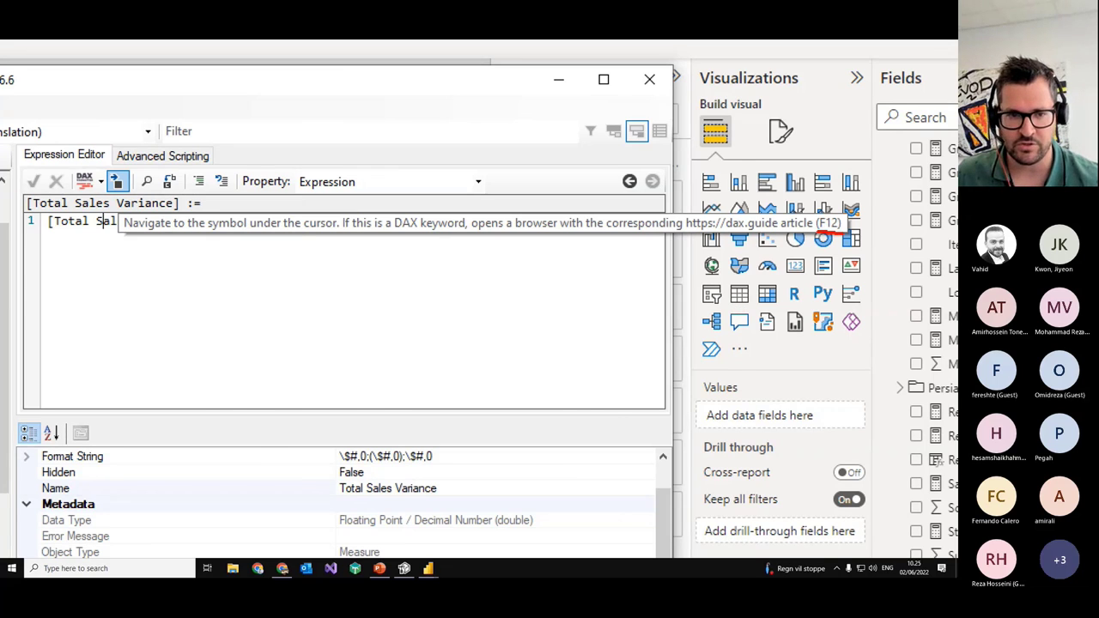
{"action": "key", "text": "F12"}
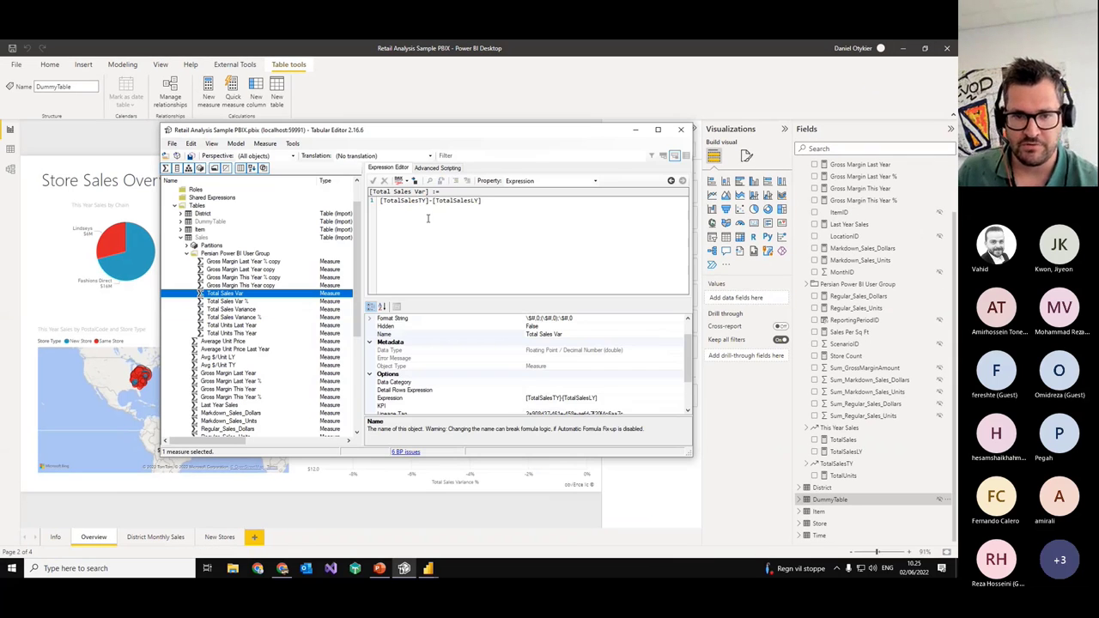
{"action": "key", "text": "F12"}
{"action": "left_click", "coordinate": [435, 201]}
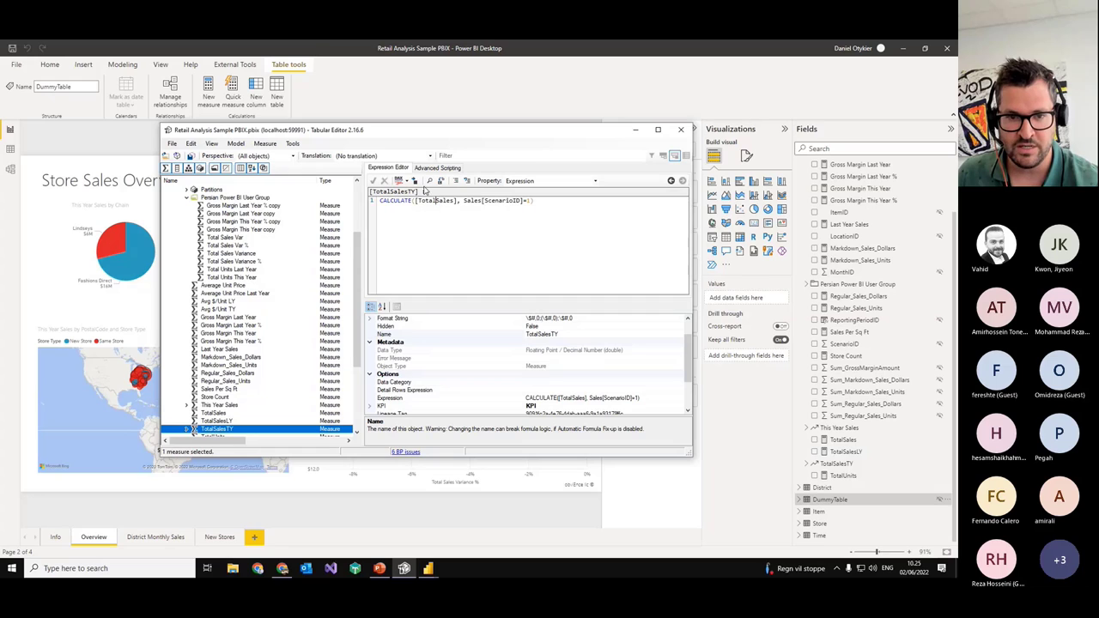
{"action": "key", "text": "F12"}
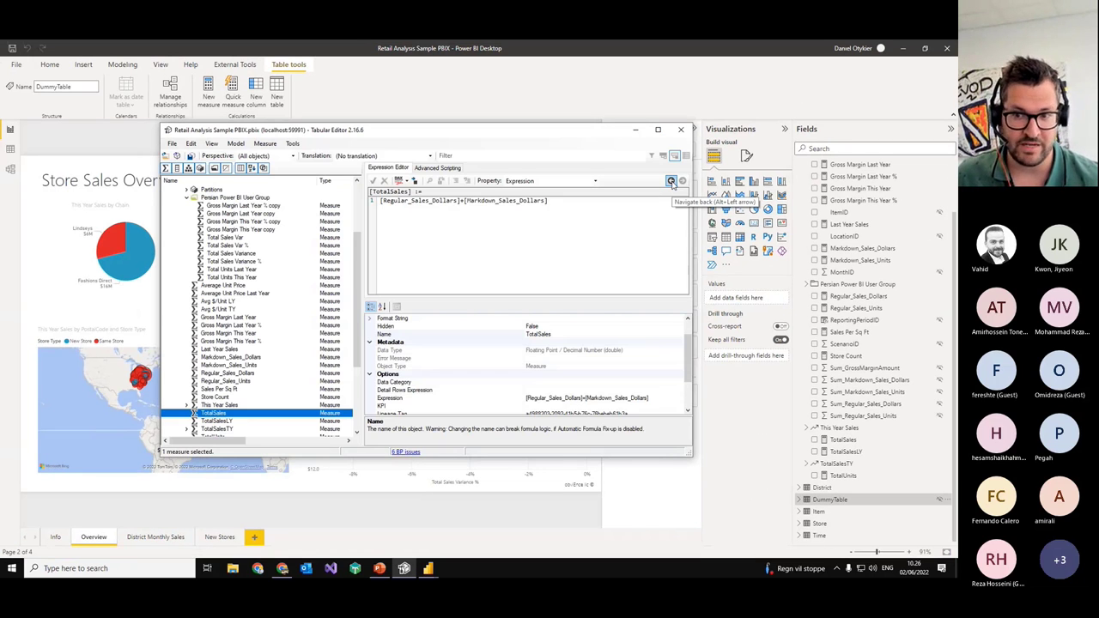
Step: Navigate back through the visited measures to Total Sales Variance and forward again to TotalSalesTY
{"action": "left_click", "coordinate": [670, 180]}
{"action": "left_click", "coordinate": [671, 181]}
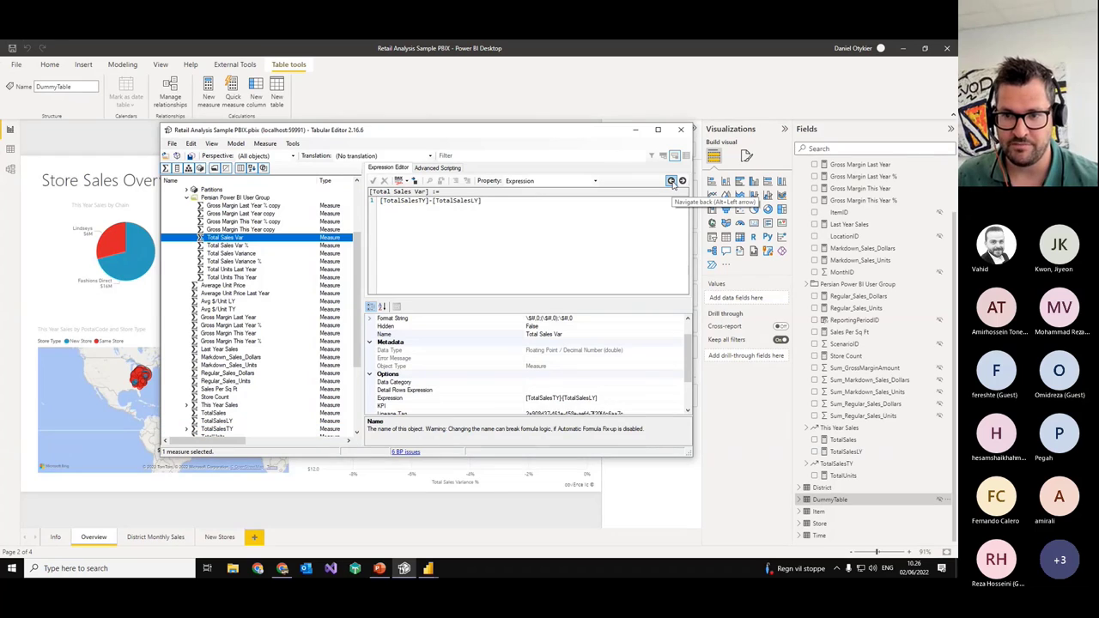
{"action": "left_click", "coordinate": [671, 181]}
{"action": "left_click", "coordinate": [671, 181]}
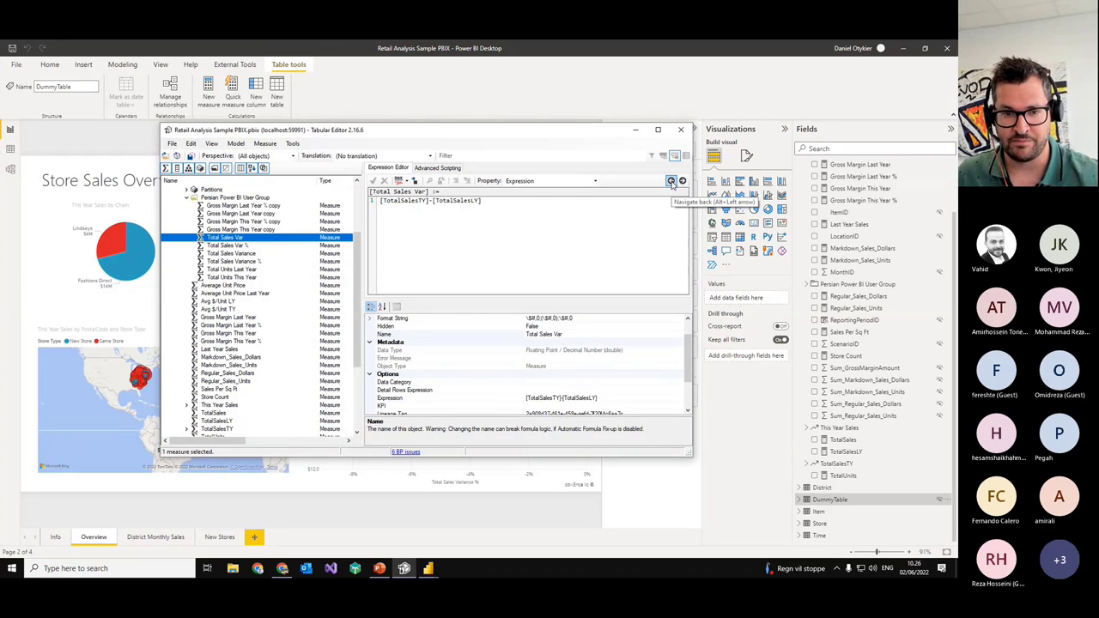
{"action": "left_click", "coordinate": [671, 181]}
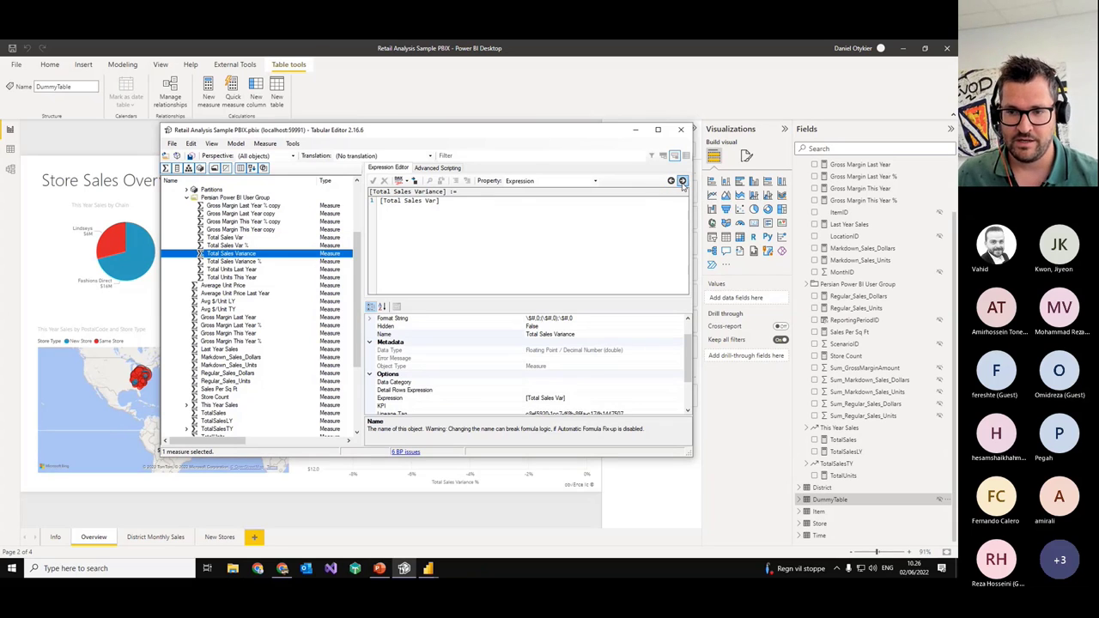
{"action": "left_click", "coordinate": [671, 181]}
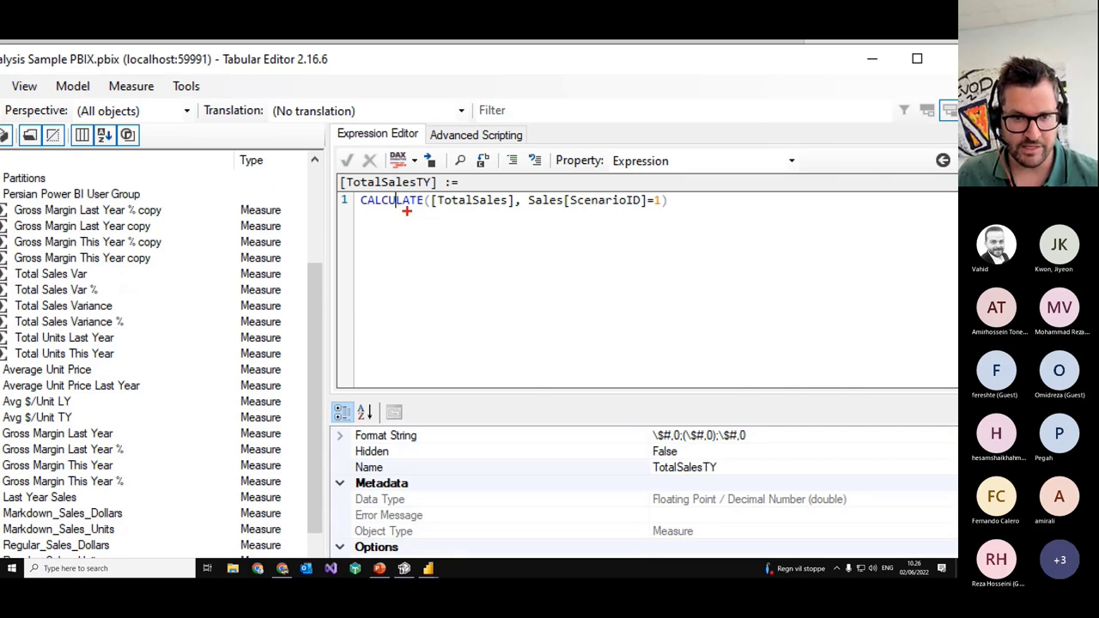
Step: Open the DAX Guide article for CALCULATE from the TotalSalesTY expression, allow all cookies, read through the article and close it
{"action": "key", "text": "F12"}
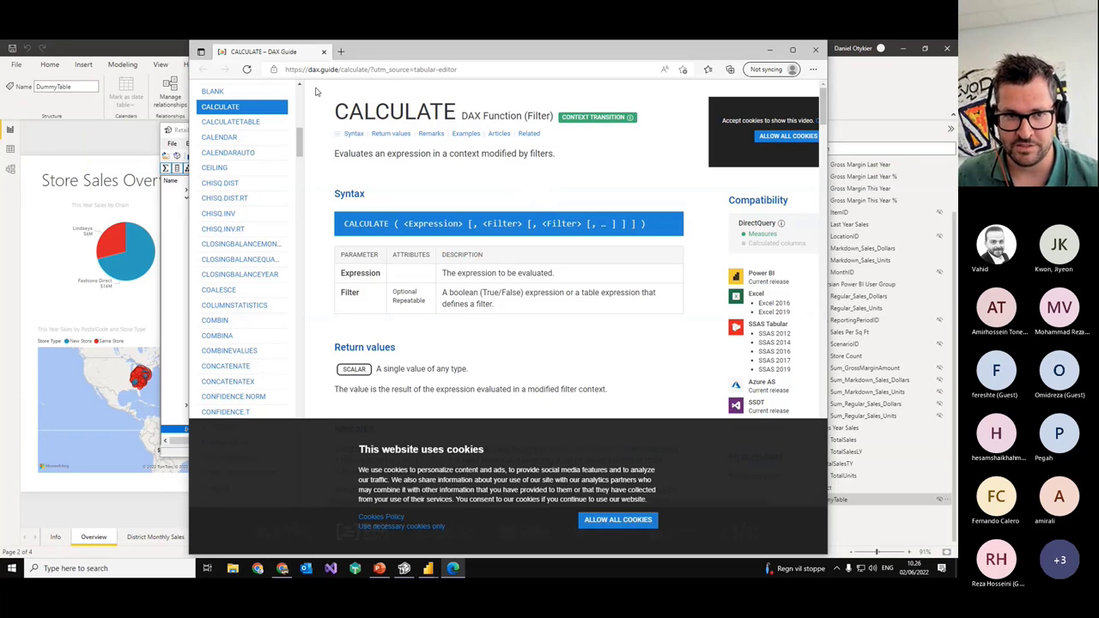
{"action": "left_click", "coordinate": [616, 521]}
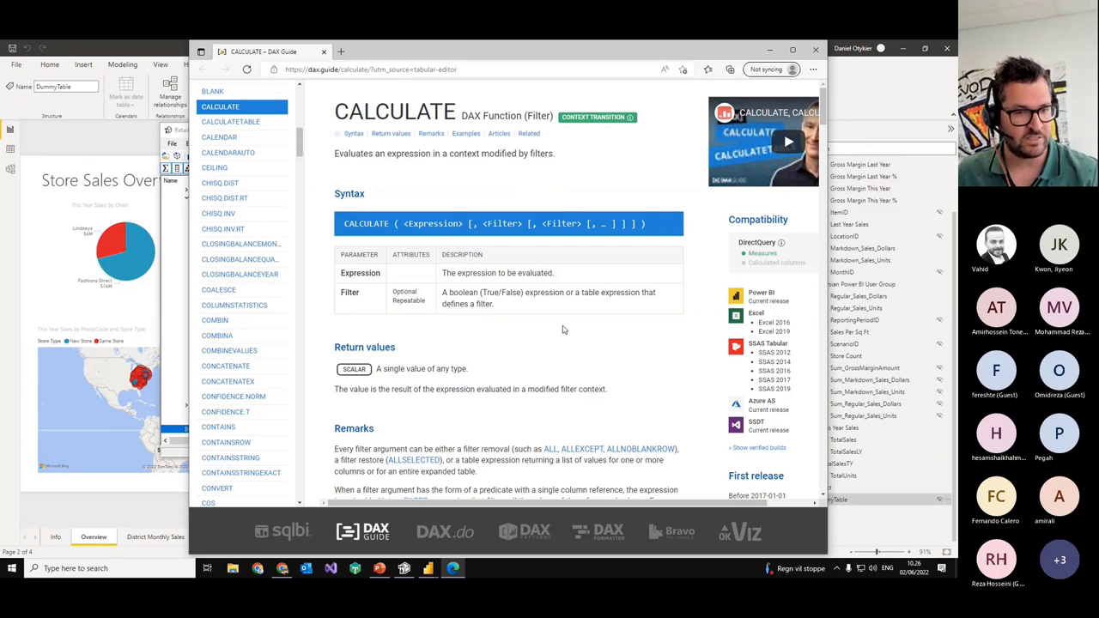
{"action": "scroll", "coordinate": [555, 351], "scroll_direction": "down", "scroll_amount": 2}
{"action": "scroll", "coordinate": [555, 351], "scroll_direction": "up", "scroll_amount": 2}
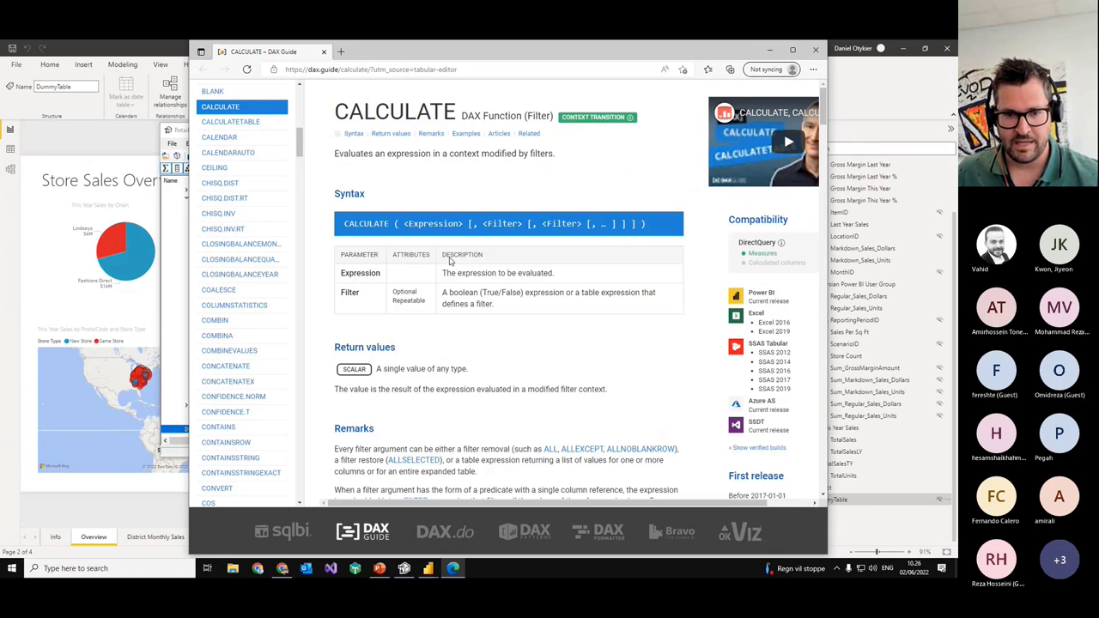
{"action": "scroll", "coordinate": [517, 288], "scroll_direction": "down", "scroll_amount": 4}
{"action": "scroll", "coordinate": [517, 288], "scroll_direction": "down", "scroll_amount": 8}
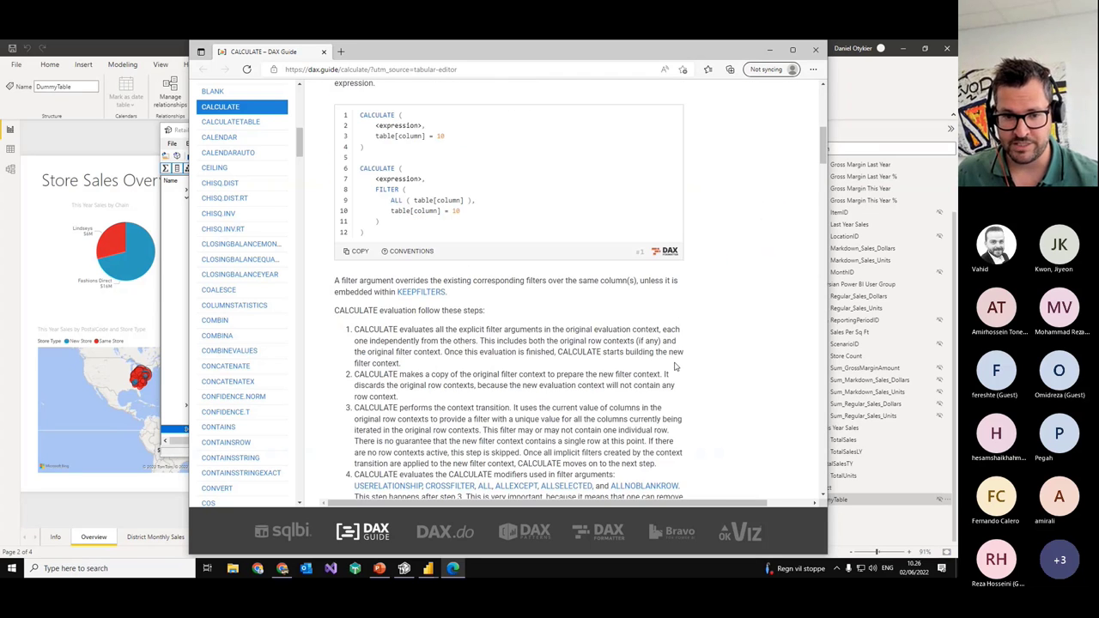
{"action": "scroll", "coordinate": [504, 247], "scroll_direction": "up", "scroll_amount": 12}
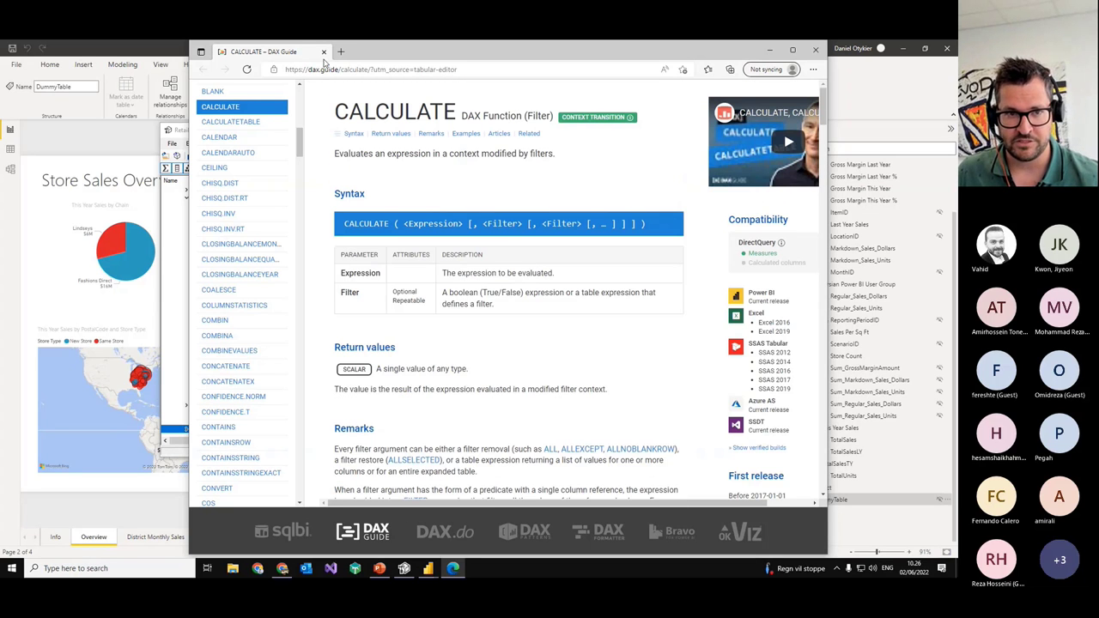
{"action": "left_click", "coordinate": [324, 52]}
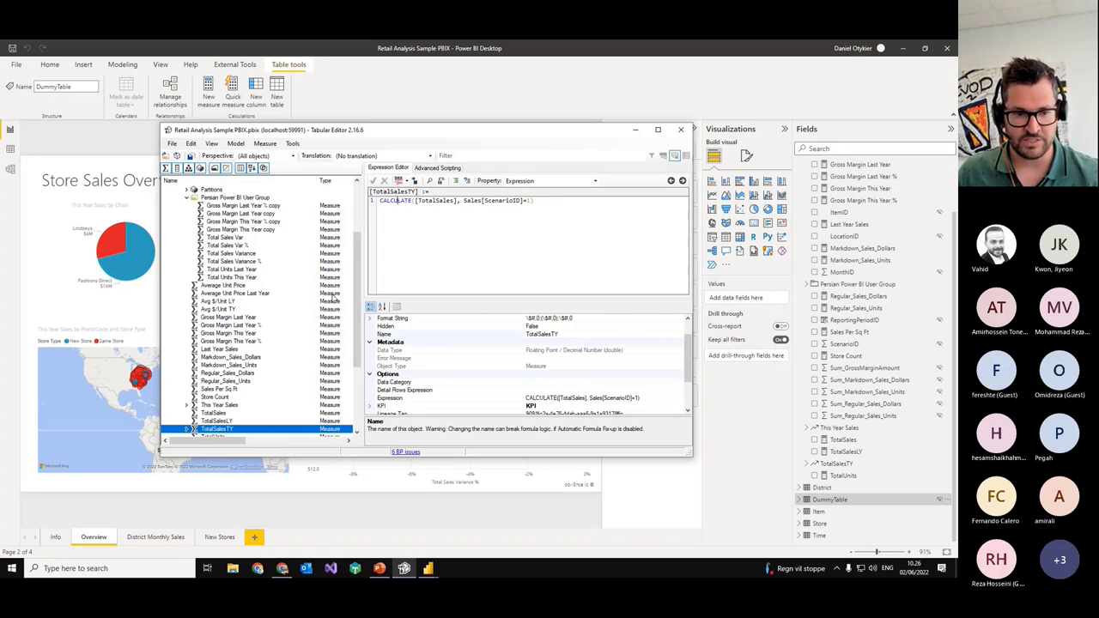
Step: Look through the Sales table's measures for a longer expression and select Sales Per Sq Ft
{"action": "scroll", "coordinate": [326, 310], "scroll_direction": "down", "scroll_amount": 2}
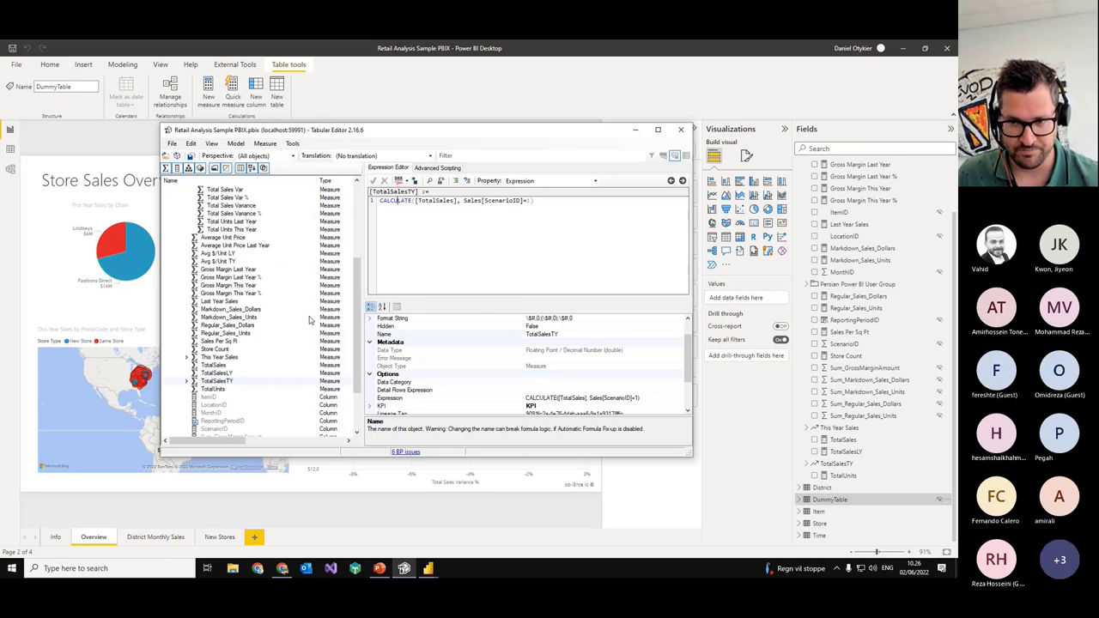
{"action": "scroll", "coordinate": [310, 319], "scroll_direction": "up", "scroll_amount": 4}
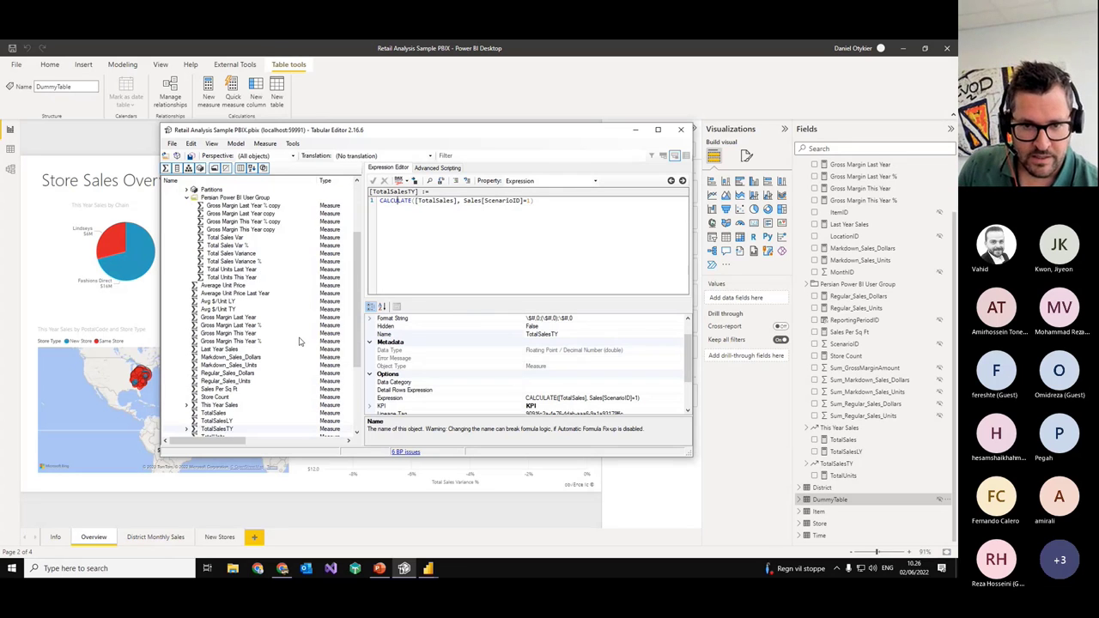
{"action": "scroll", "coordinate": [300, 342], "scroll_direction": "down", "scroll_amount": 1}
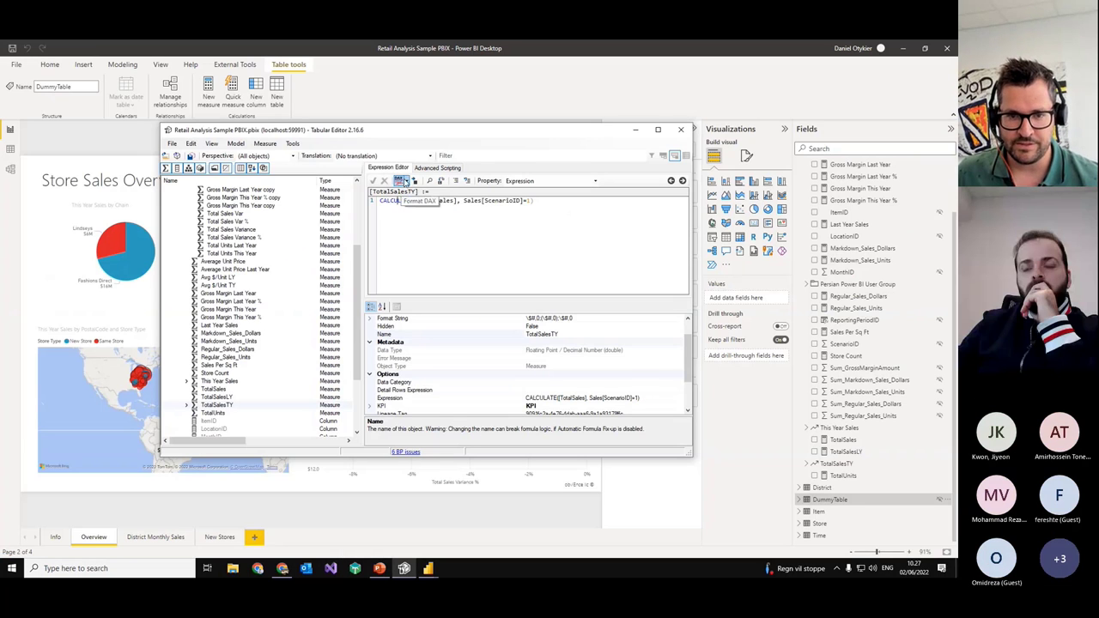
{"action": "left_click", "coordinate": [248, 388]}
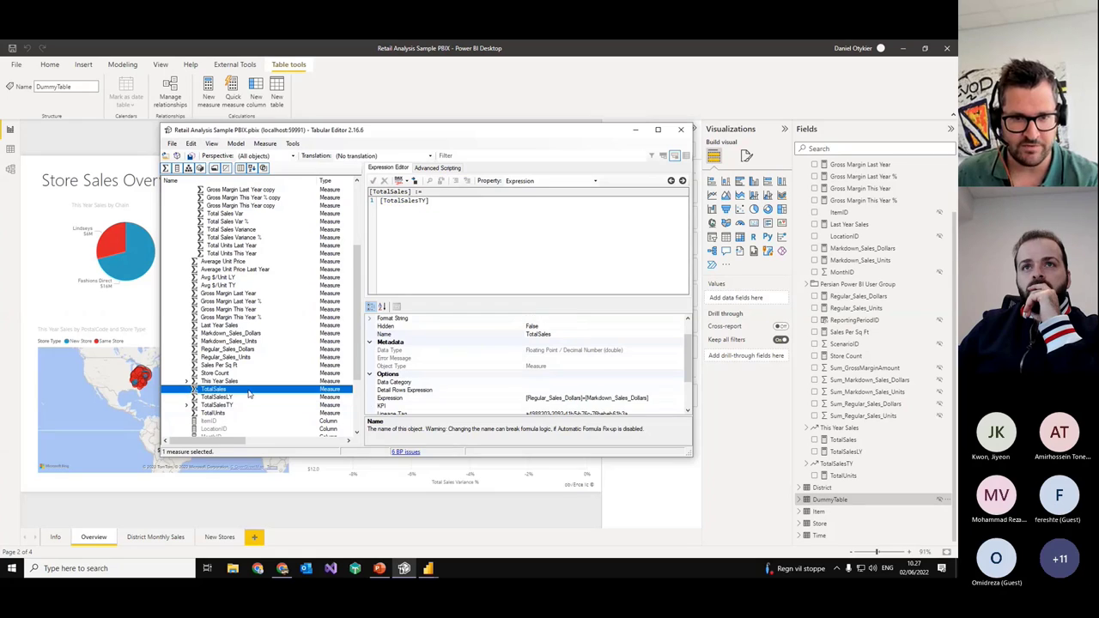
{"action": "key", "text": "Up"}
{"action": "key", "text": "Up"}
{"action": "key", "text": "Up"}
{"action": "key", "text": "Up"}
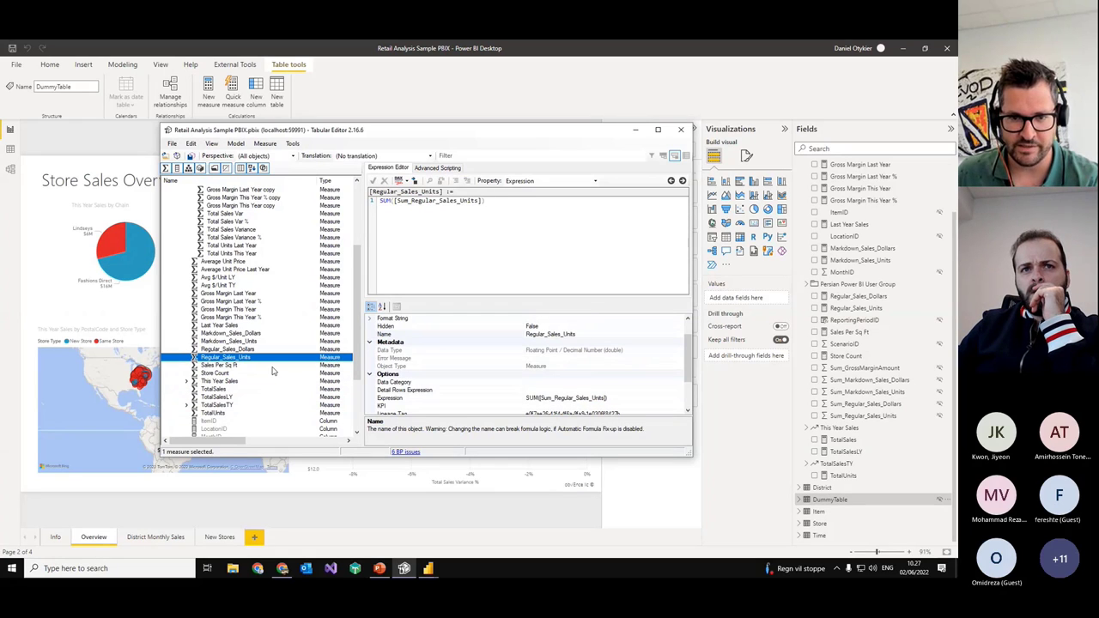
{"action": "key", "text": "Down"}
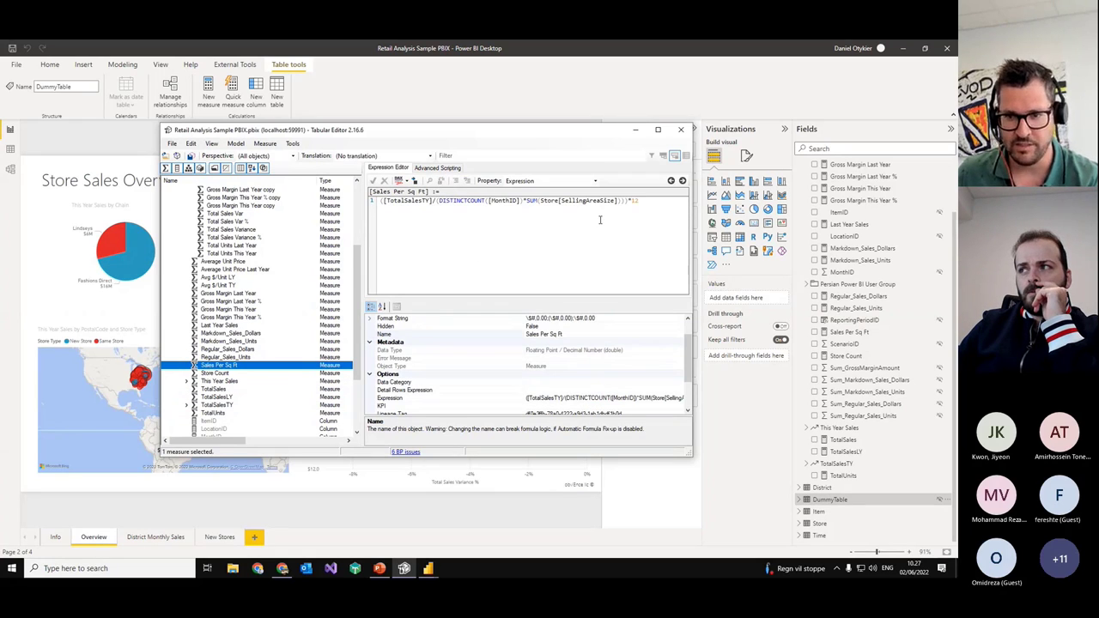
Step: Format the DAX expression of Sales Per Sq Ft, reformat it with shorter lines, and keep the result by selecting Store Count
{"action": "left_click", "coordinate": [398, 180]}
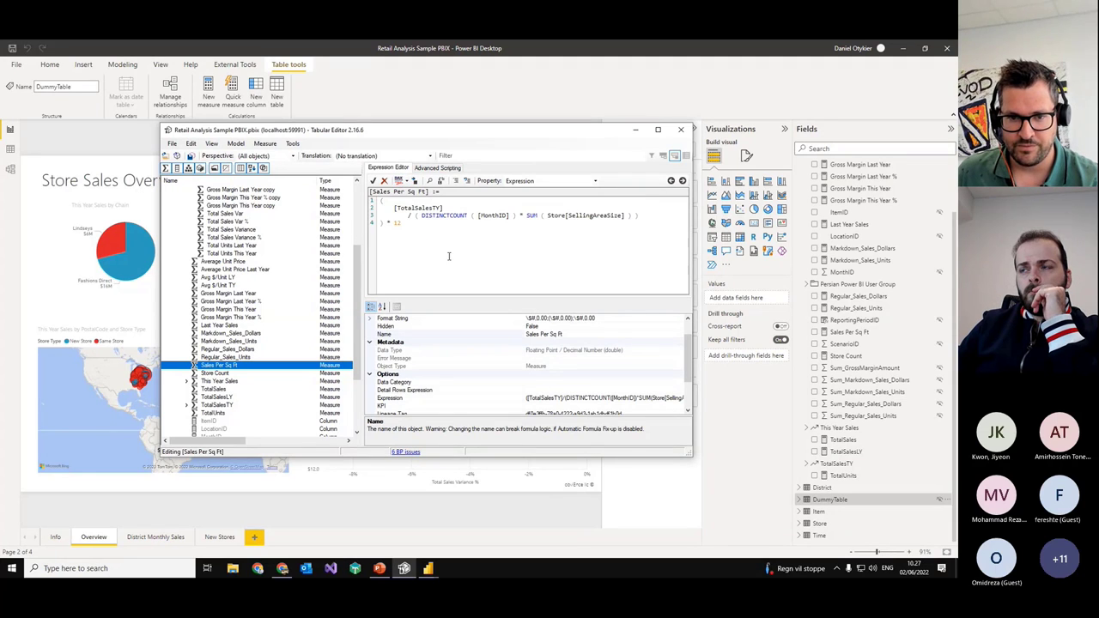
{"action": "left_click", "coordinate": [415, 181]}
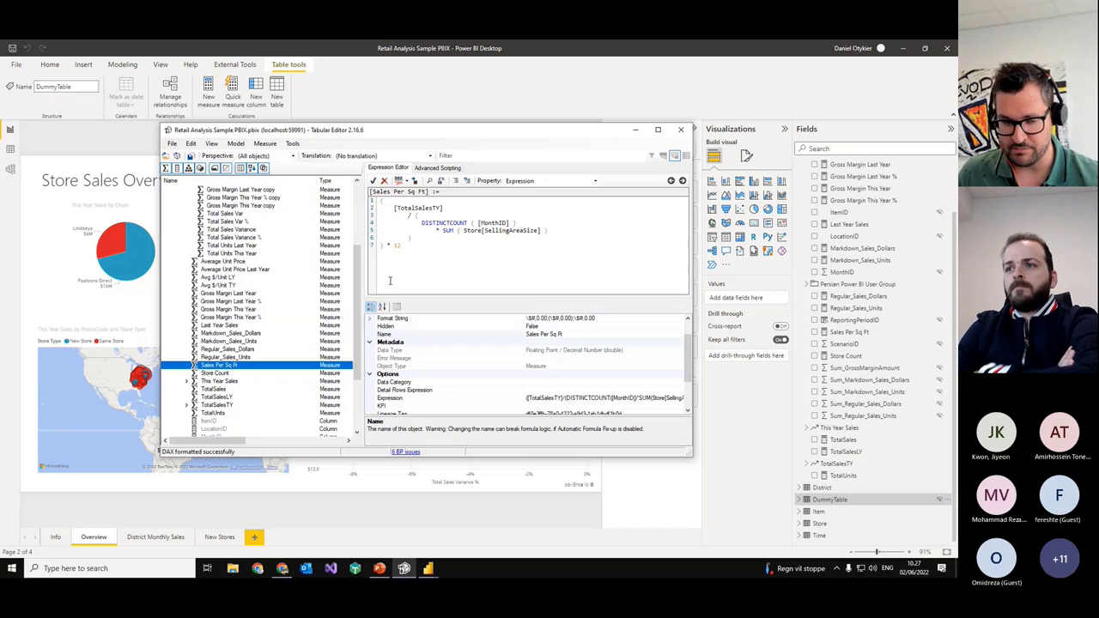
{"action": "left_click_drag", "start_coordinate": [353, 323], "coordinate": [356, 337]}
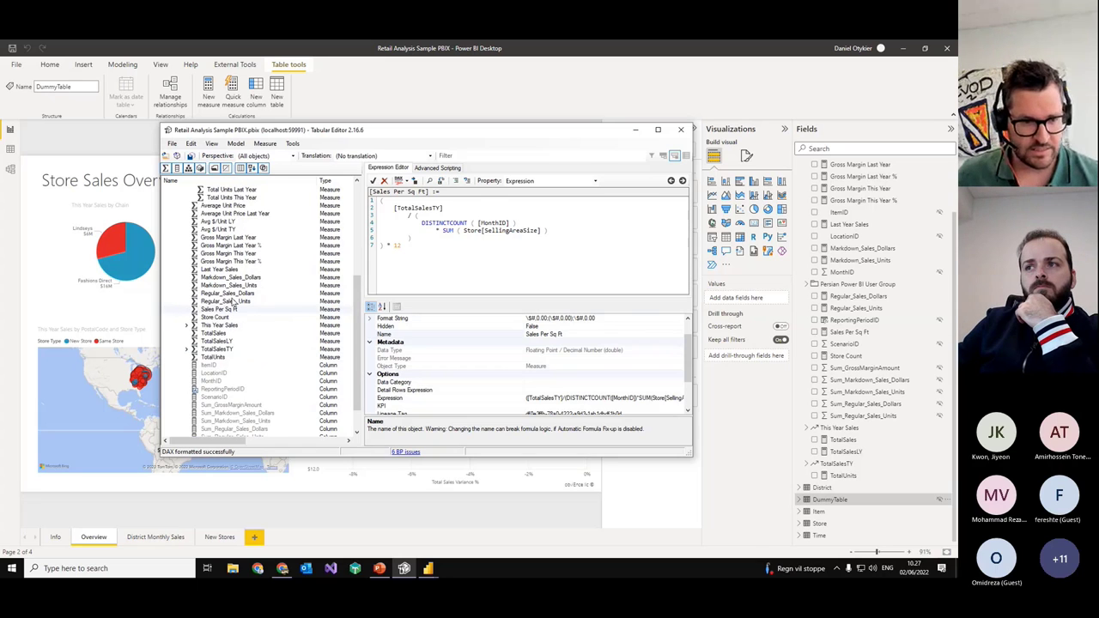
{"action": "left_click", "coordinate": [225, 278]}
{"action": "left_click", "coordinate": [216, 318]}
Step: Collapse the Sales table, show the Item table's dependencies, and review its relationships and the objects that depend on it
{"action": "scroll", "coordinate": [258, 344], "scroll_direction": "up", "scroll_amount": 7}
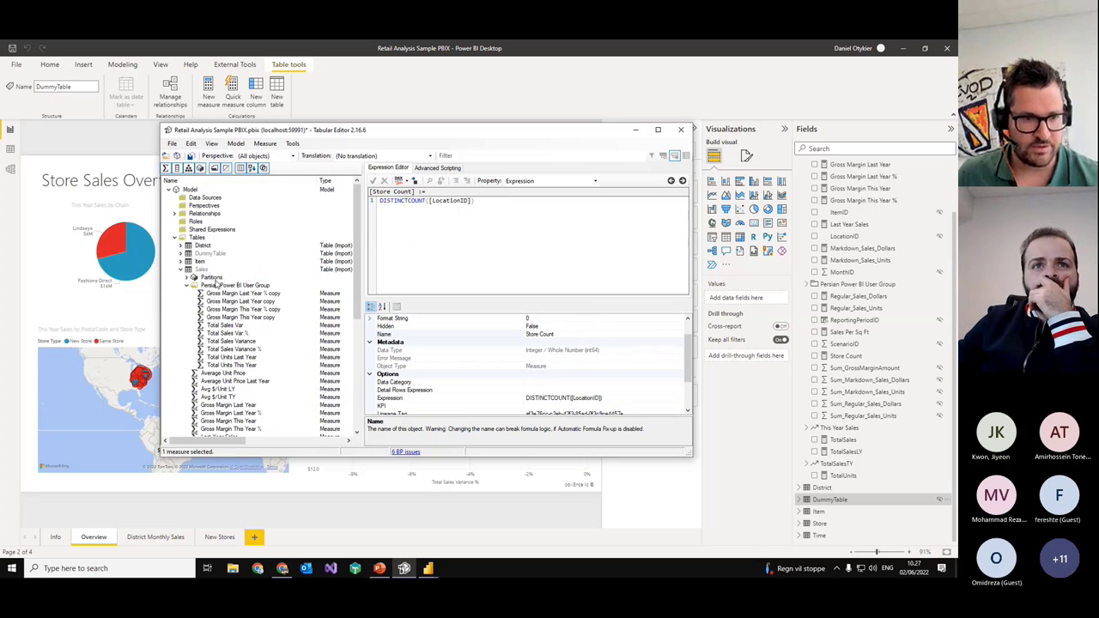
{"action": "left_click", "coordinate": [181, 269]}
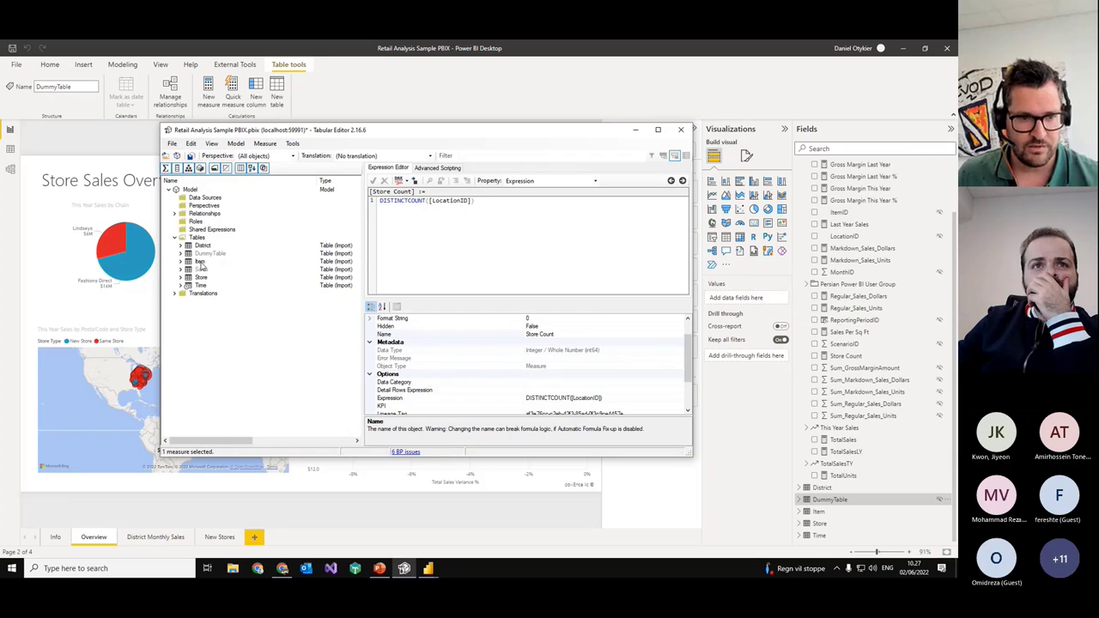
{"action": "left_click", "coordinate": [200, 262]}
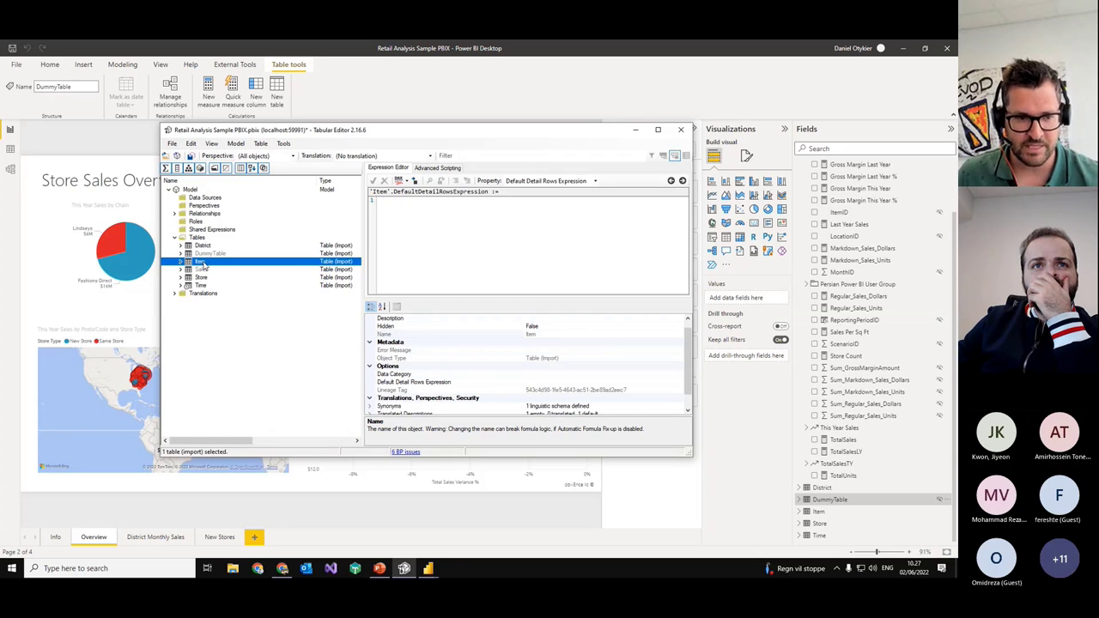
{"action": "right_click", "coordinate": [210, 262]}
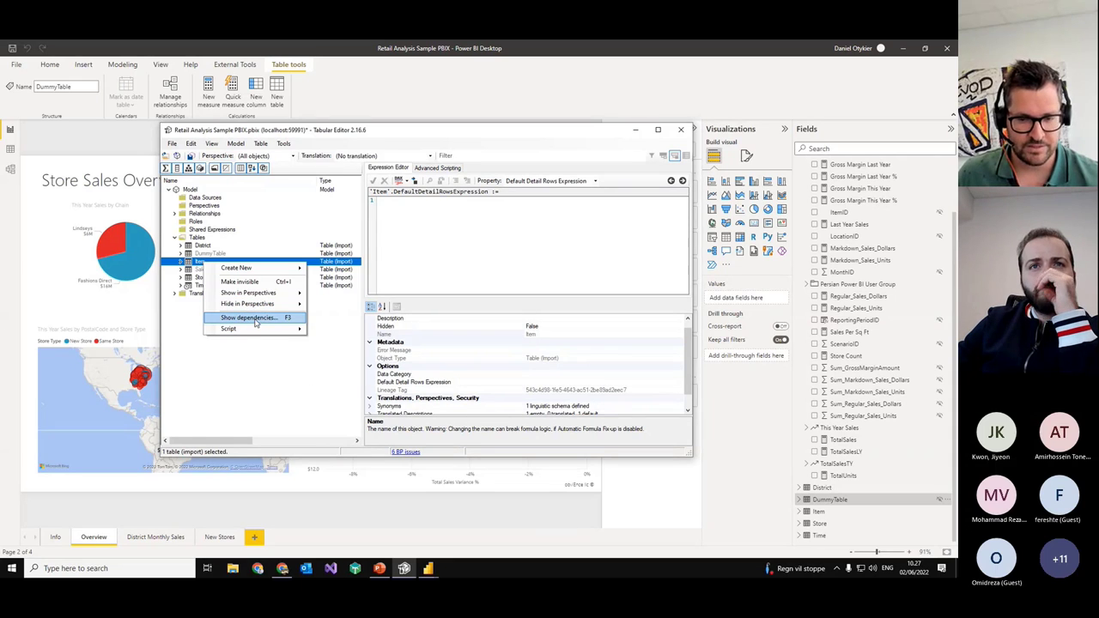
{"action": "left_click", "coordinate": [256, 319]}
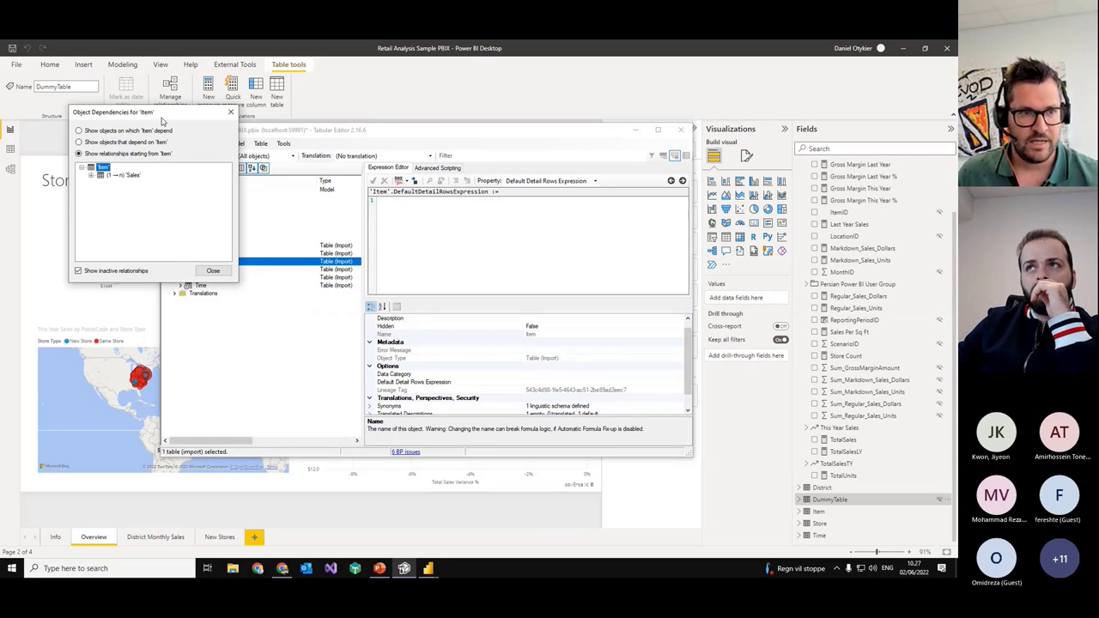
{"action": "left_click_drag", "start_coordinate": [197, 120], "coordinate": [508, 194]}
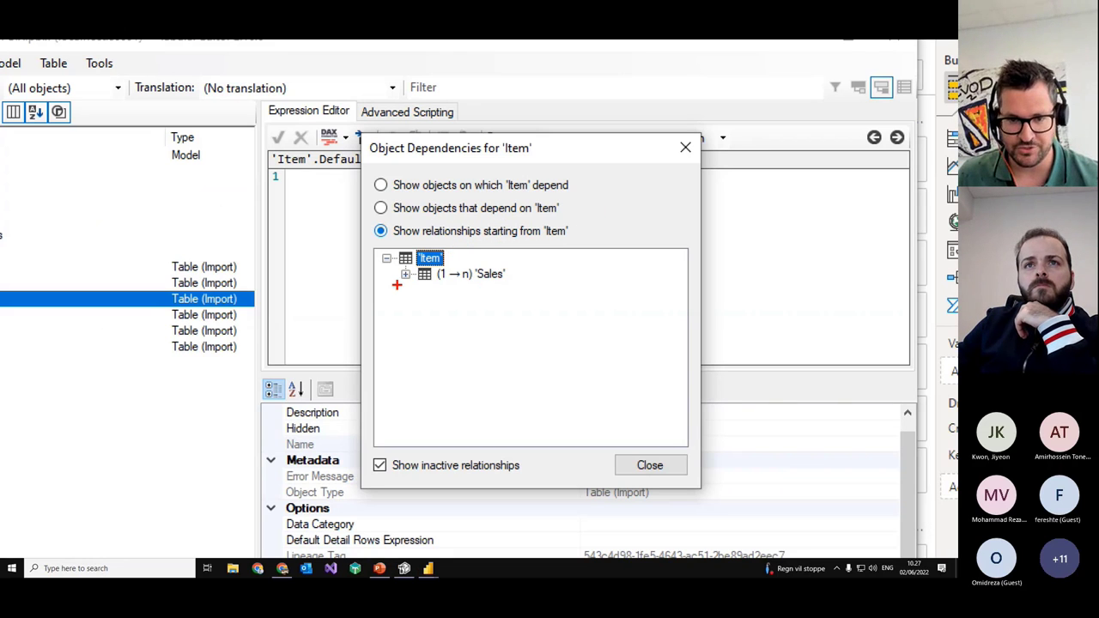
{"action": "left_click_drag", "start_coordinate": [399, 287], "coordinate": [519, 295]}
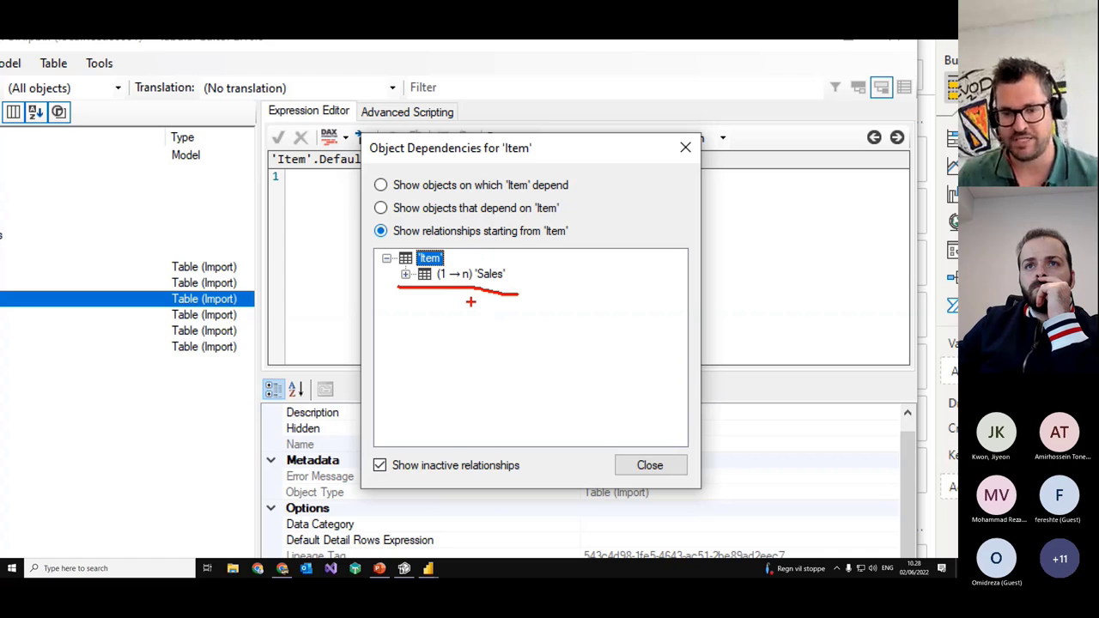
{"action": "key", "text": "Escape"}
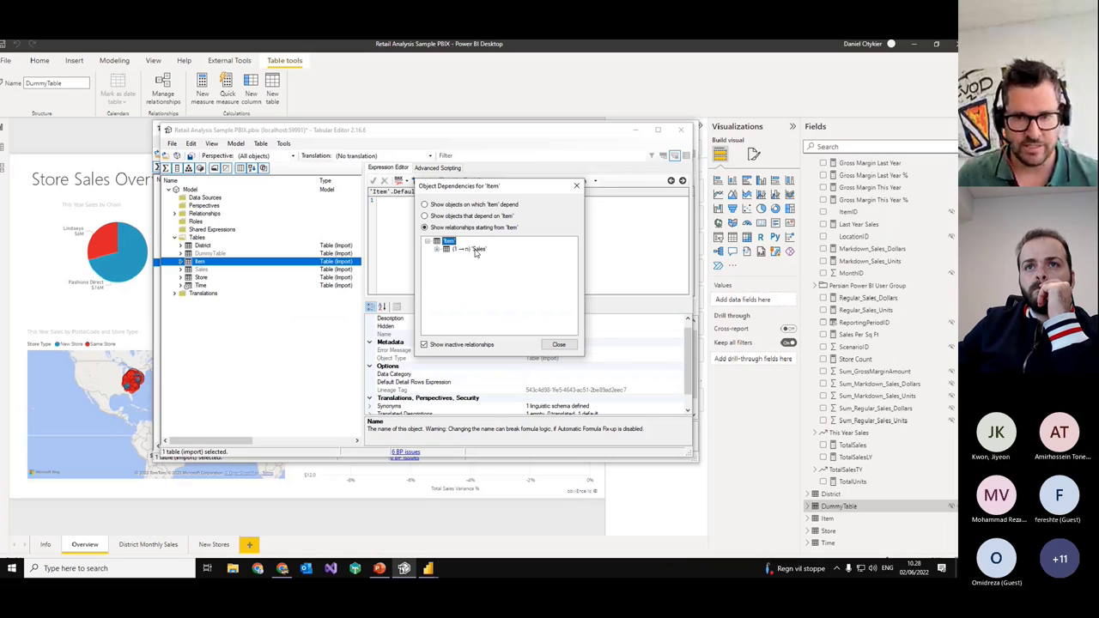
{"action": "left_click", "coordinate": [463, 217]}
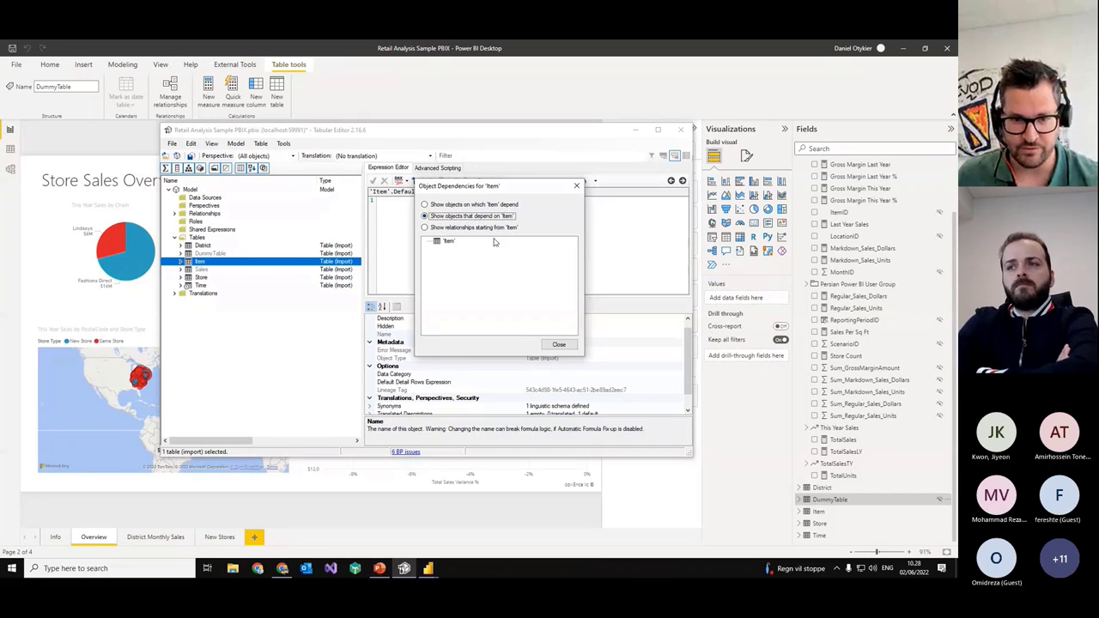
{"action": "key", "text": "Escape"}
Step: Show the Time table's dependencies, review the objects it depends on and those depending on it, and close the dialog
{"action": "left_click", "coordinate": [202, 286]}
{"action": "right_click", "coordinate": [208, 286]}
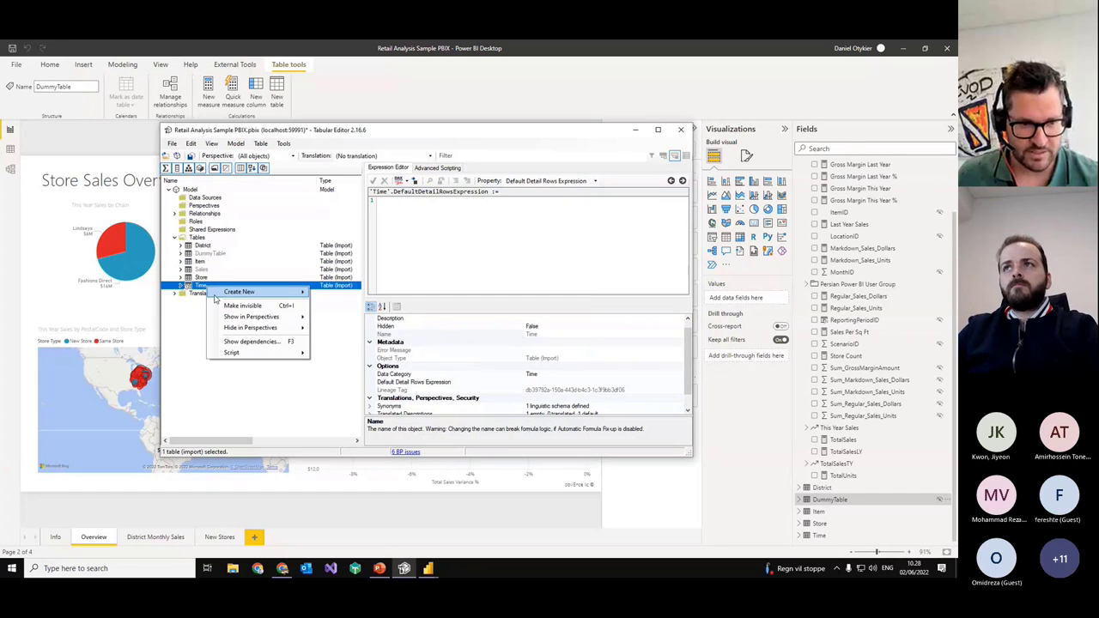
{"action": "left_click", "coordinate": [252, 341]}
{"action": "left_click_drag", "start_coordinate": [155, 133], "coordinate": [458, 201]}
{"action": "left_click", "coordinate": [435, 227]}
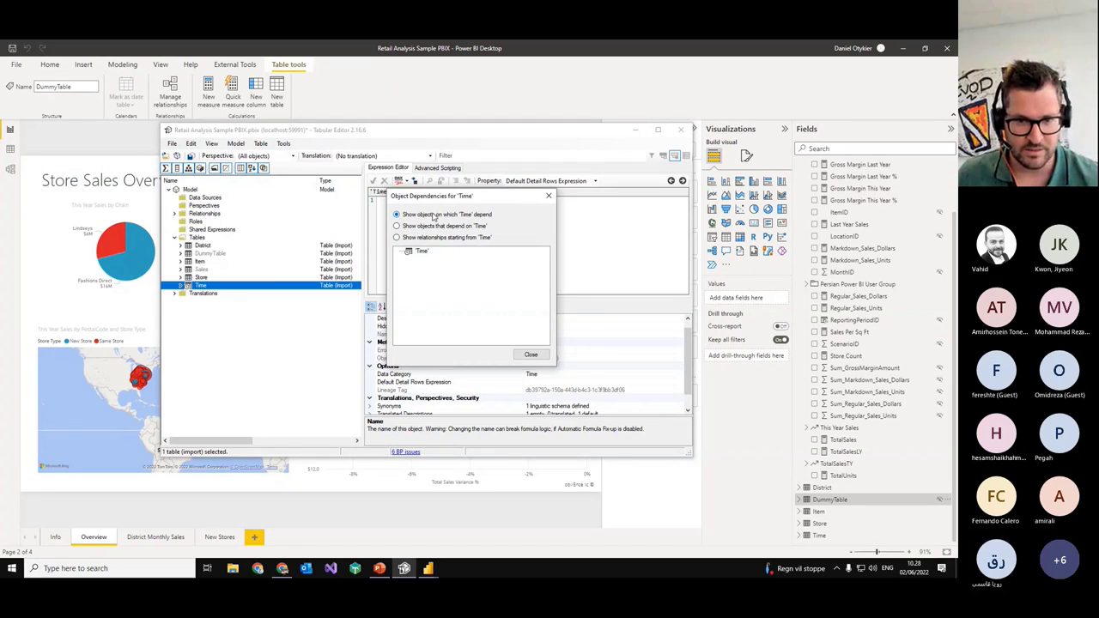
{"action": "key", "text": "Escape"}
Step: Expand the Time and Sales tables and inspect the Month column and the TotalSalesLY measure's expression
{"action": "left_click", "coordinate": [182, 285]}
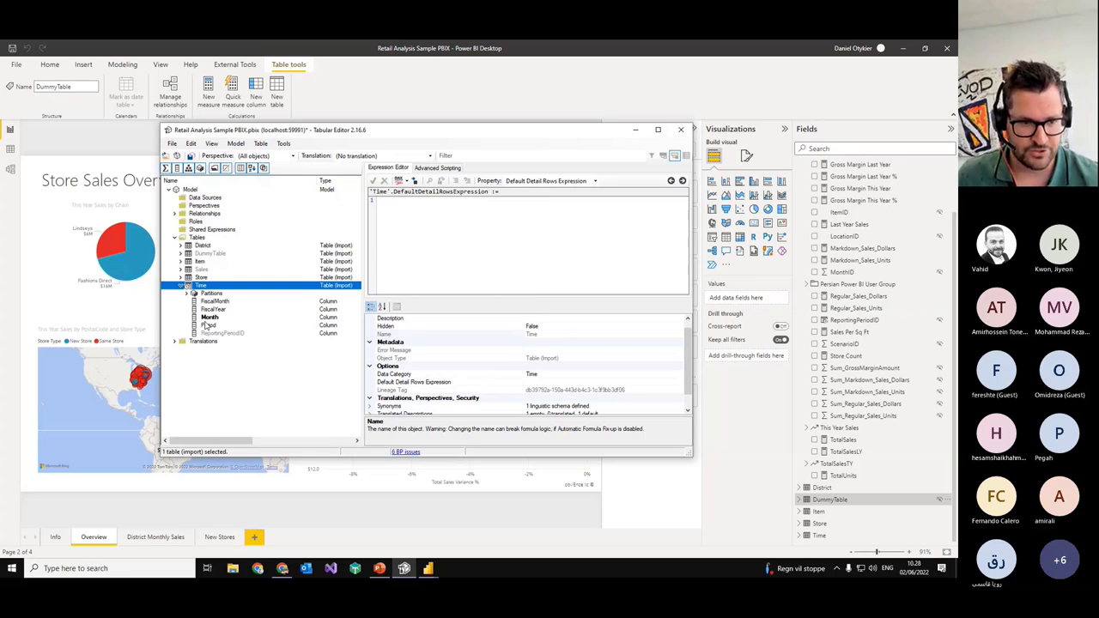
{"action": "left_click", "coordinate": [210, 317]}
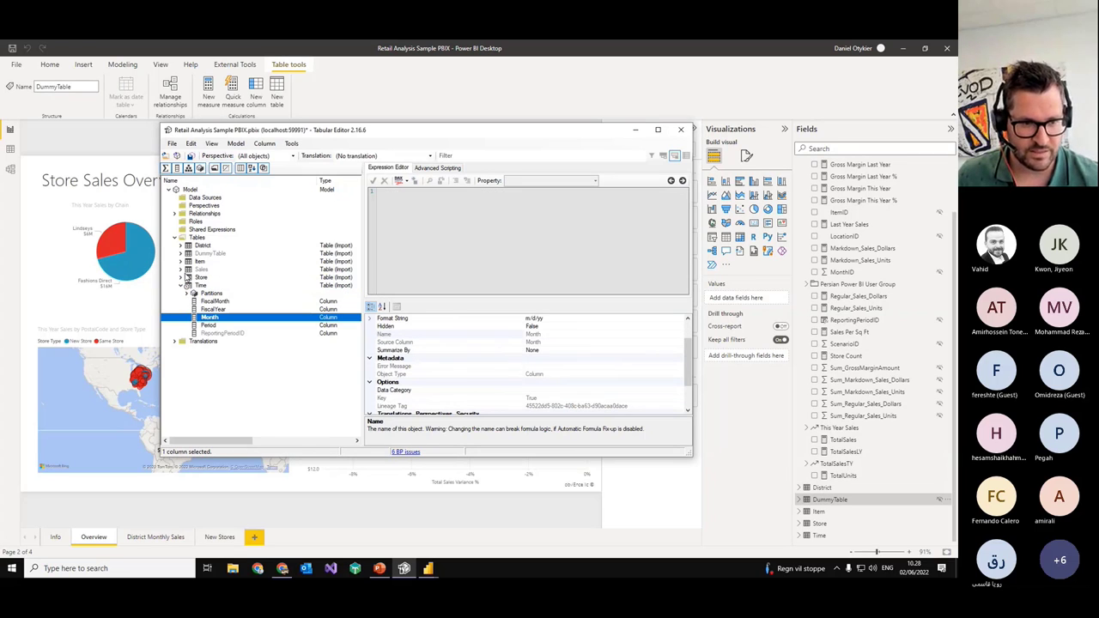
{"action": "left_click", "coordinate": [181, 270]}
{"action": "scroll", "coordinate": [197, 295], "scroll_direction": "down", "scroll_amount": 2}
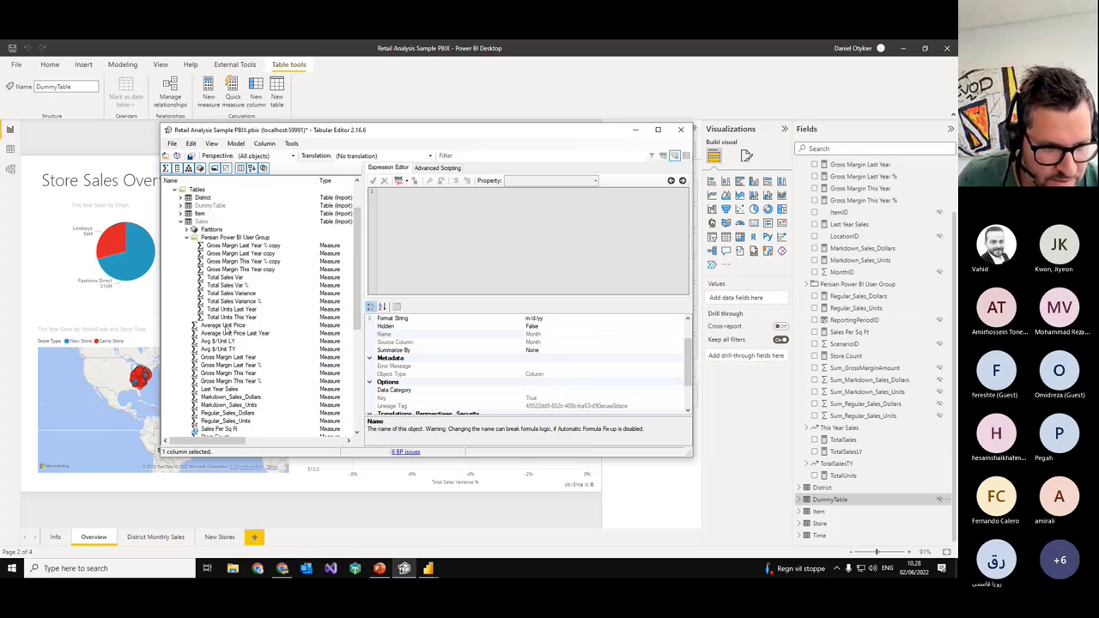
{"action": "scroll", "coordinate": [228, 333], "scroll_direction": "down", "scroll_amount": 1}
{"action": "scroll", "coordinate": [228, 369], "scroll_direction": "down", "scroll_amount": 2}
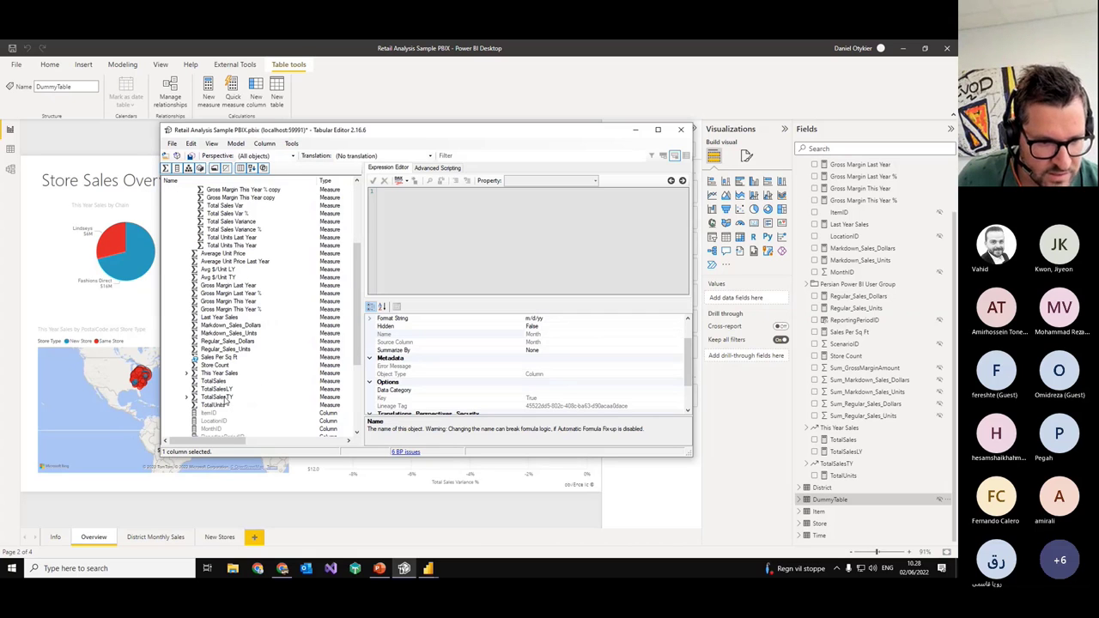
{"action": "left_click", "coordinate": [221, 390]}
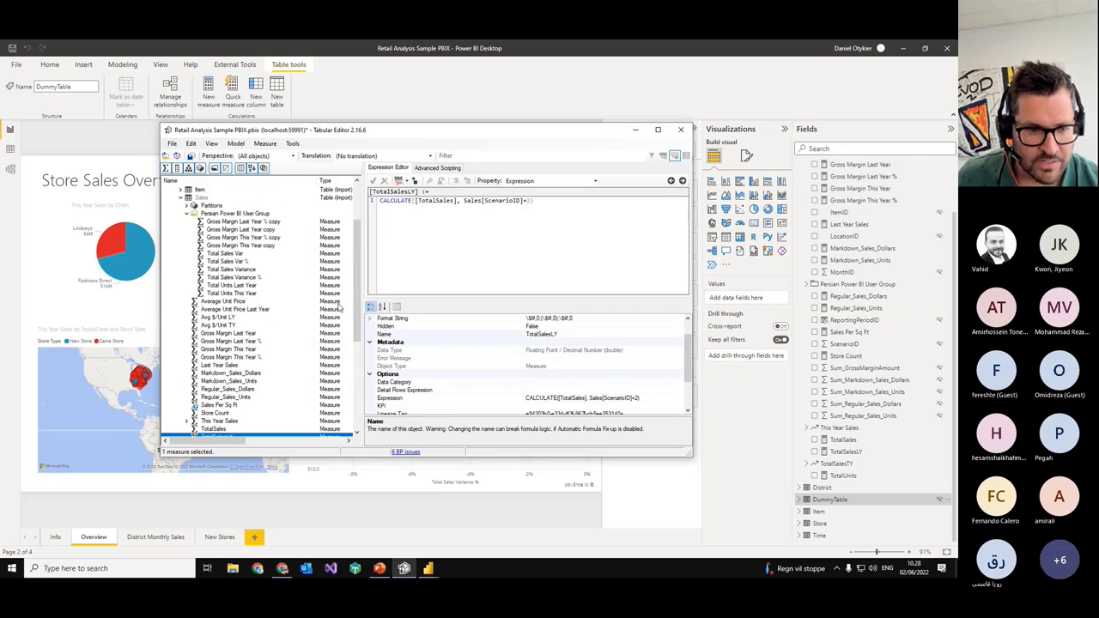
{"action": "scroll", "coordinate": [245, 374], "scroll_direction": "up", "scroll_amount": 2}
{"action": "scroll", "coordinate": [283, 339], "scroll_direction": "down", "scroll_amount": 3}
{"action": "scroll", "coordinate": [292, 331], "scroll_direction": "down", "scroll_amount": 1}
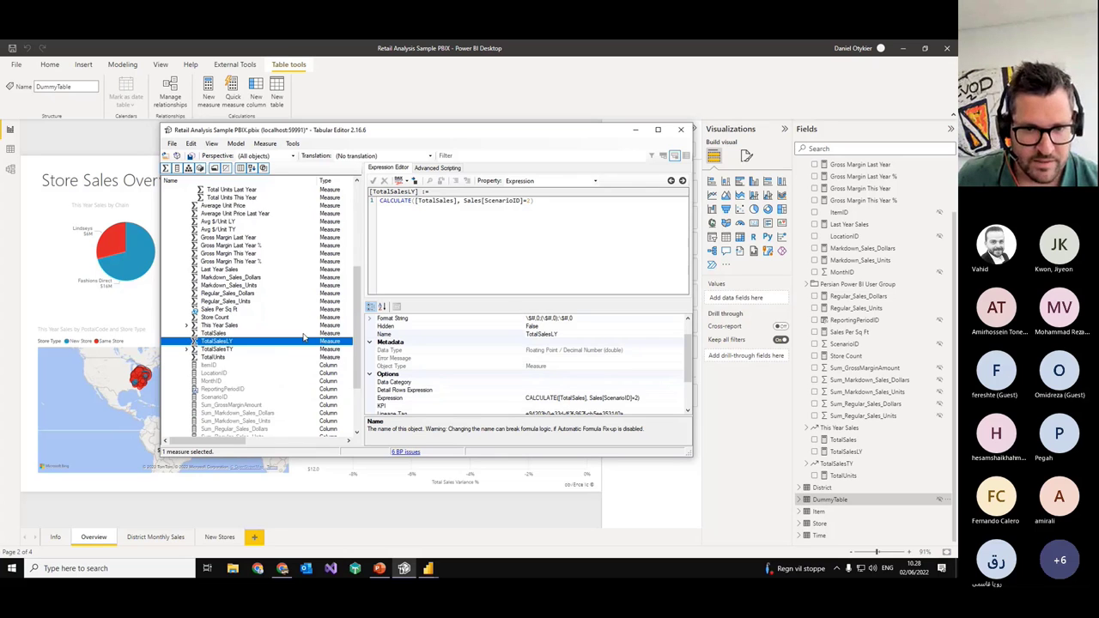
{"action": "scroll", "coordinate": [279, 337], "scroll_direction": "up", "scroll_amount": 3}
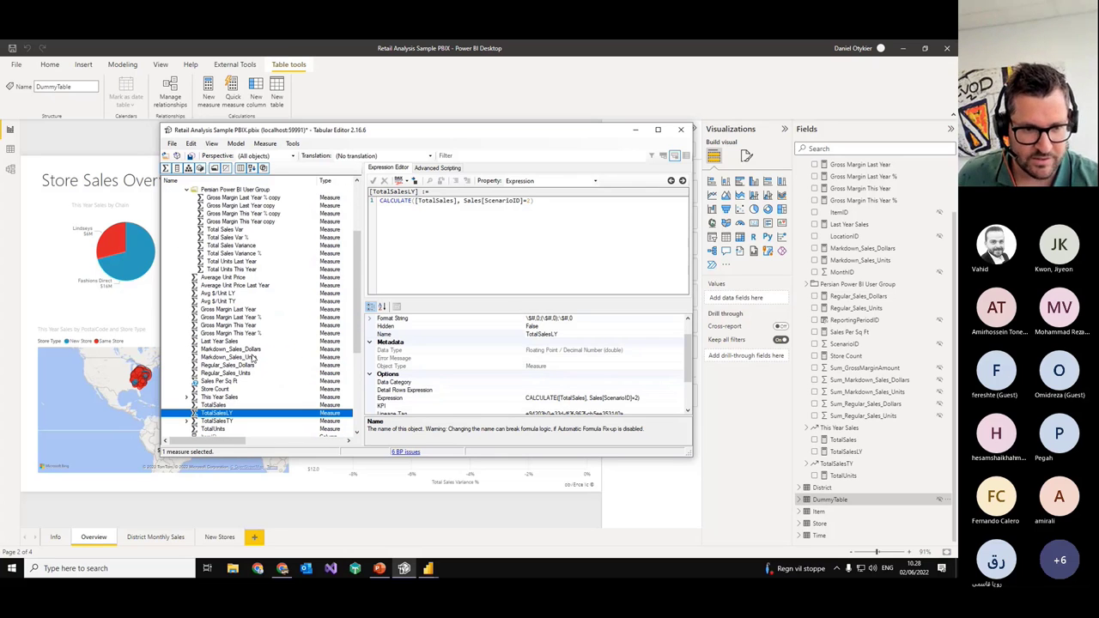
Step: Examine the expressions of the Sales measures one after another, from Gross Margin This Year % up to Gross Margin This Year copy
{"action": "left_click", "coordinate": [255, 334]}
{"action": "key", "text": "Up"}
{"action": "key", "text": "Up"}
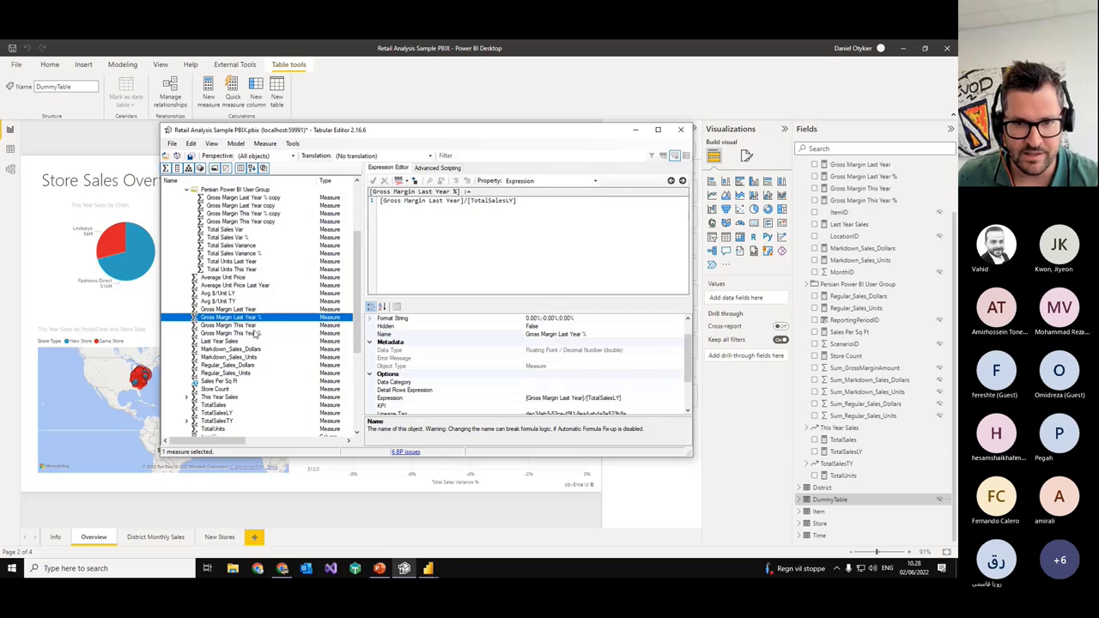
{"action": "key", "text": "Down"}
{"action": "key", "text": "Up"}
{"action": "key", "text": "Up"}
{"action": "key", "text": "Up"}
{"action": "key", "text": "Up"}
{"action": "key", "text": "Up"}
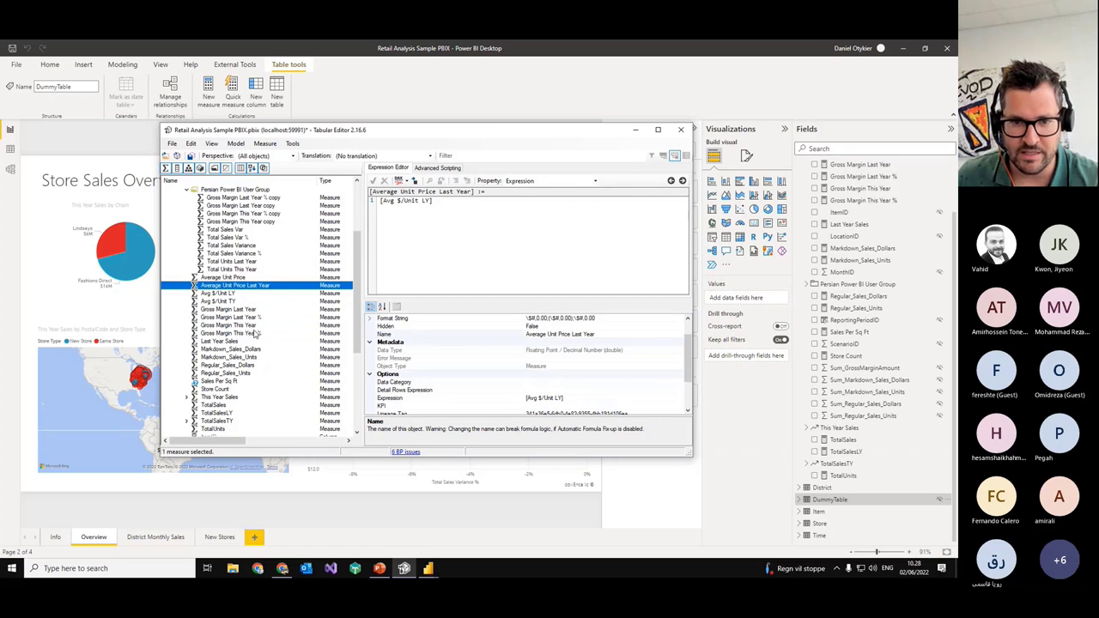
{"action": "key", "text": "Down"}
{"action": "key", "text": "Down"}
{"action": "key", "text": "Down"}
{"action": "key", "text": "Up"}
{"action": "key", "text": "Up"}
{"action": "key", "text": "Up"}
{"action": "key", "text": "Up"}
{"action": "key", "text": "Up"}
{"action": "key", "text": "Up"}
{"action": "key", "text": "Up"}
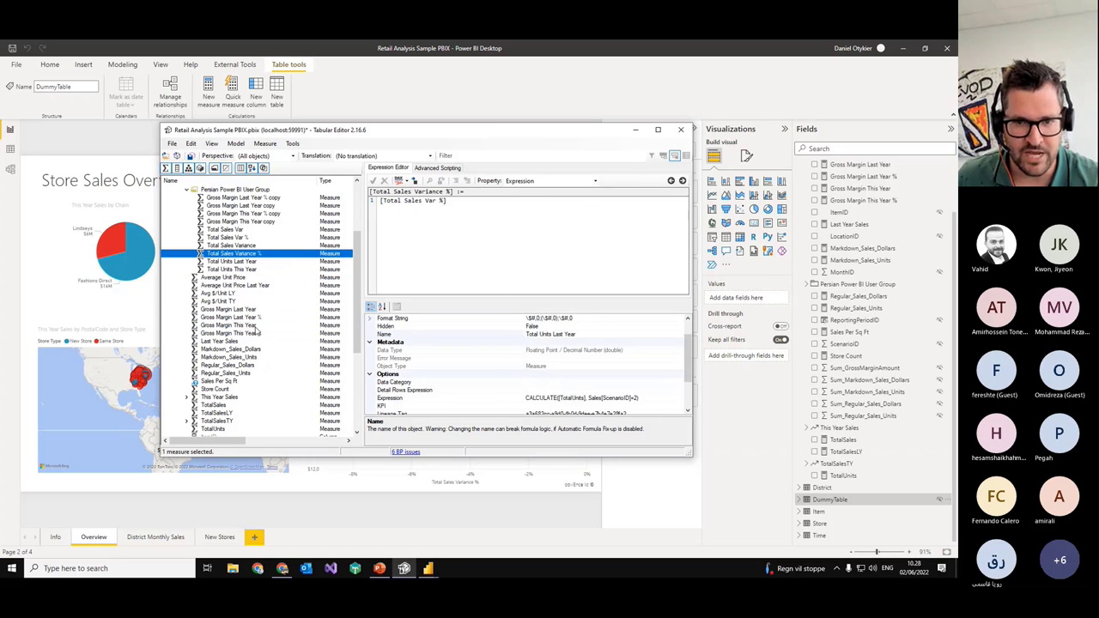
{"action": "key", "text": "Up"}
{"action": "key", "text": "Up"}
{"action": "key", "text": "Up"}
{"action": "key", "text": "Up"}
{"action": "key", "text": "Up"}
{"action": "key", "text": "Down"}
{"action": "scroll", "coordinate": [258, 327], "scroll_direction": "up", "scroll_amount": 3}
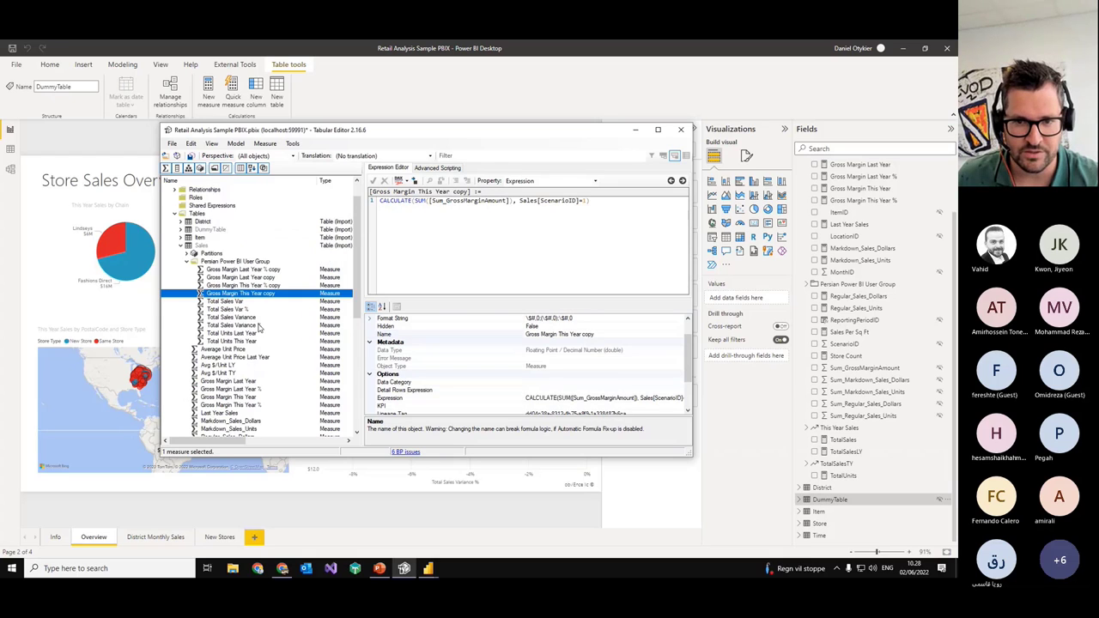
{"action": "scroll", "coordinate": [257, 326], "scroll_direction": "up", "scroll_amount": 1}
Step: Collapse the Time table and show the objects that depend on the Sales table in its dependencies dialog
{"action": "left_click", "coordinate": [182, 271]}
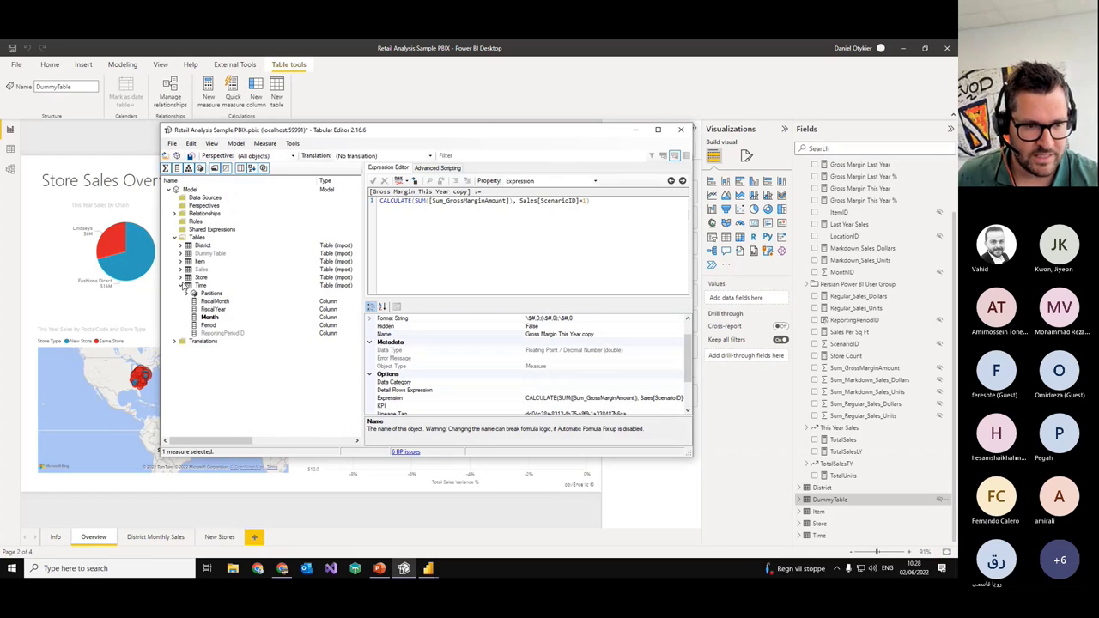
{"action": "left_click", "coordinate": [183, 285]}
{"action": "left_click", "coordinate": [182, 269]}
{"action": "left_click", "coordinate": [200, 272]}
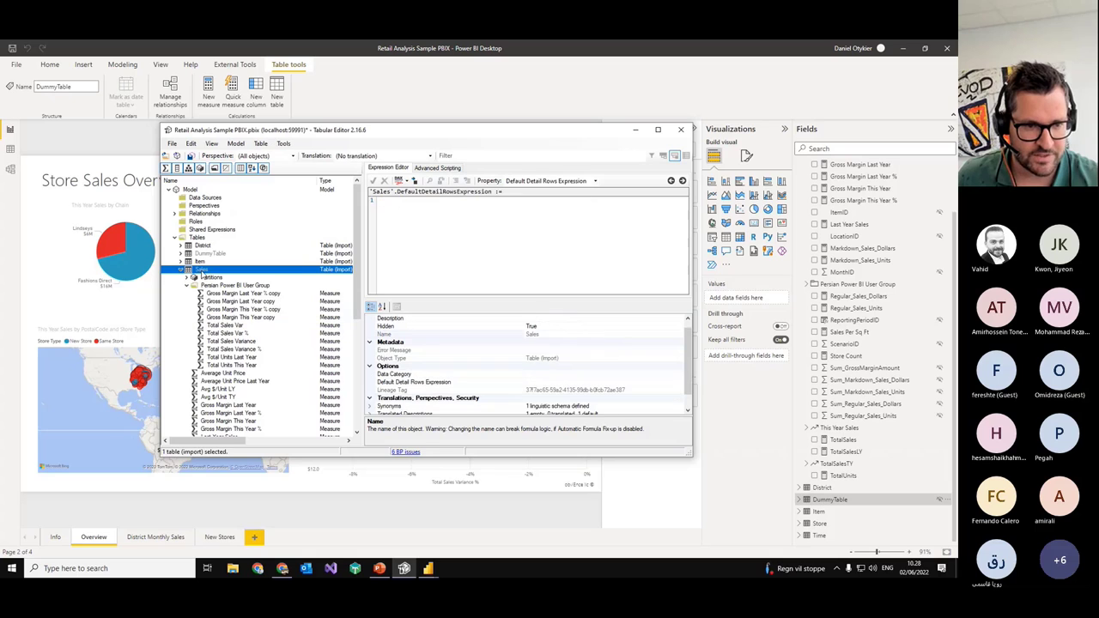
{"action": "right_click", "coordinate": [202, 273]}
{"action": "left_click", "coordinate": [243, 327]}
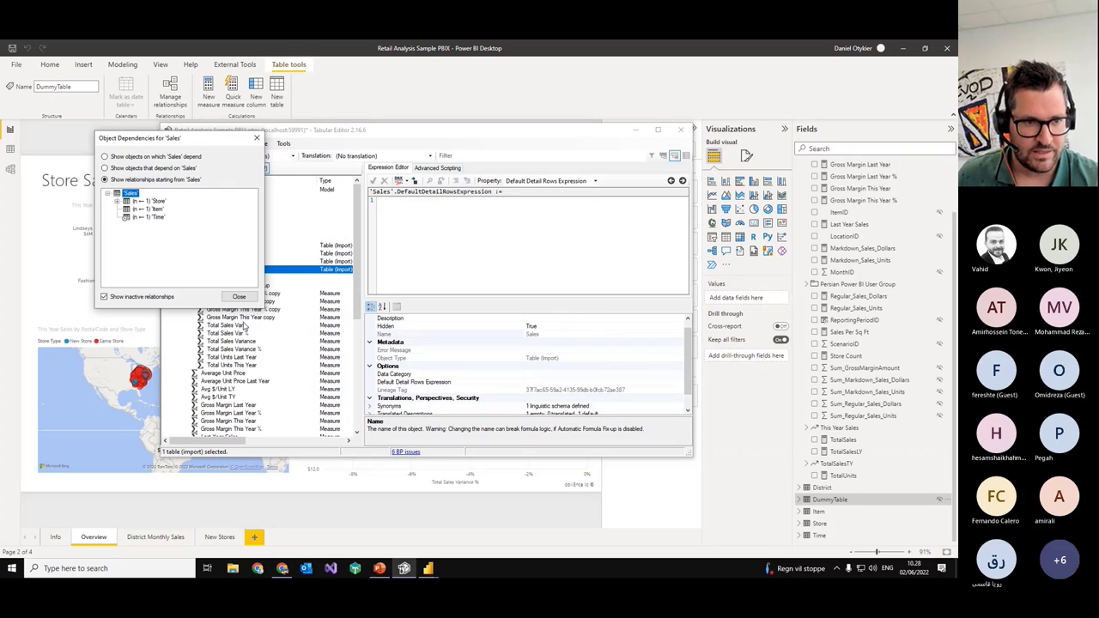
{"action": "left_click", "coordinate": [420, 208]}
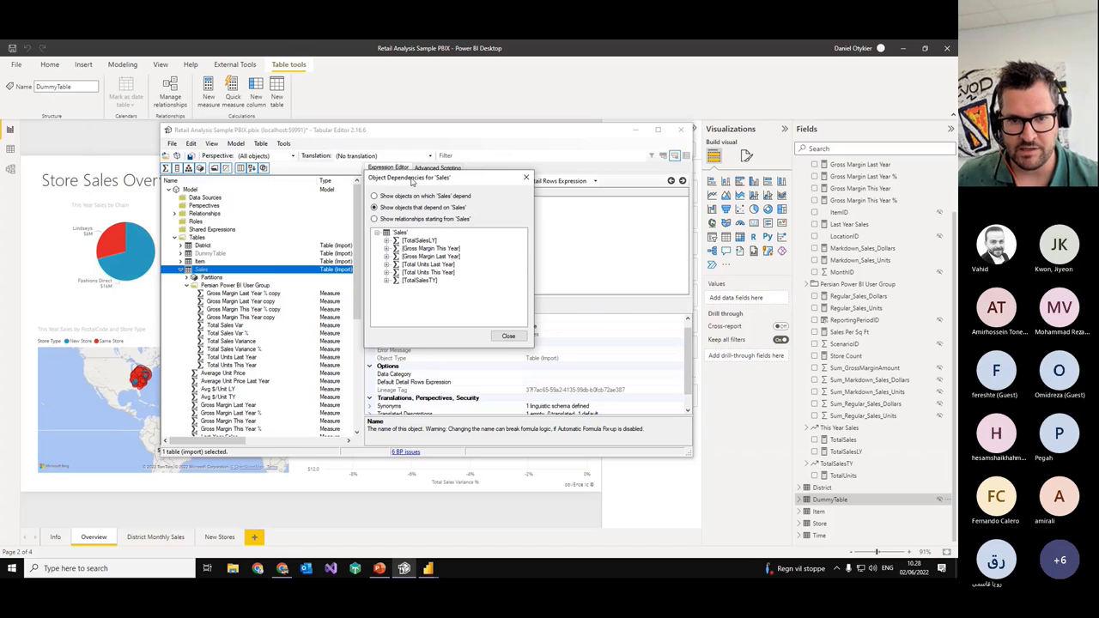
{"action": "left_click_drag", "start_coordinate": [413, 178], "coordinate": [582, 227]}
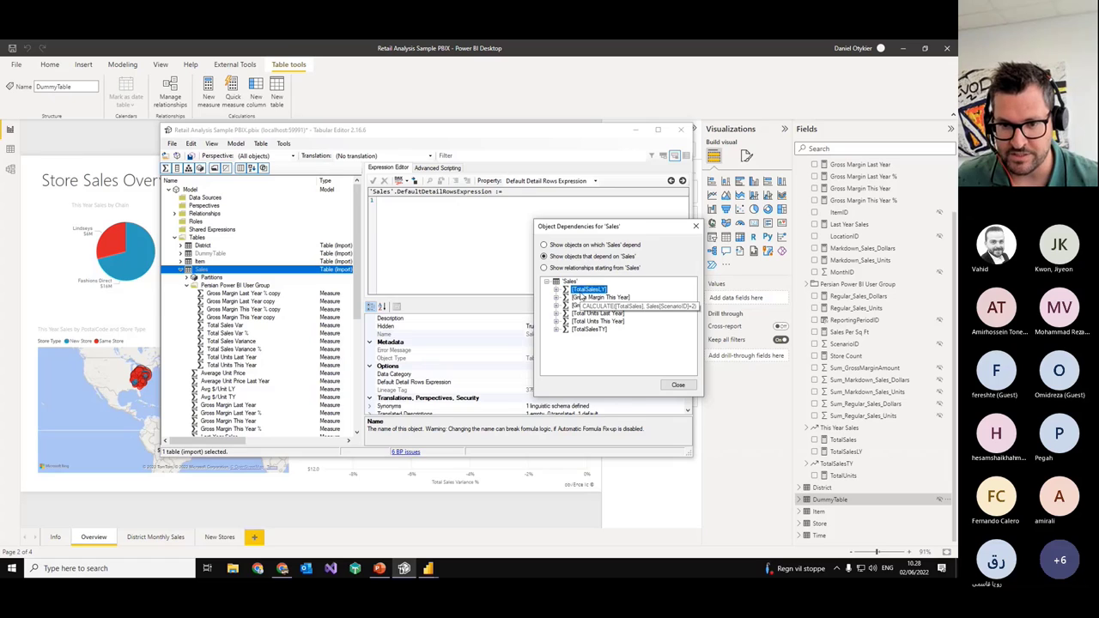
Step: Open TotalSalesLY and Gross Margin This Year from the dependency list, highlight the Sales reference in each expression, and close the dependencies dialog
{"action": "double_click", "coordinate": [584, 290]}
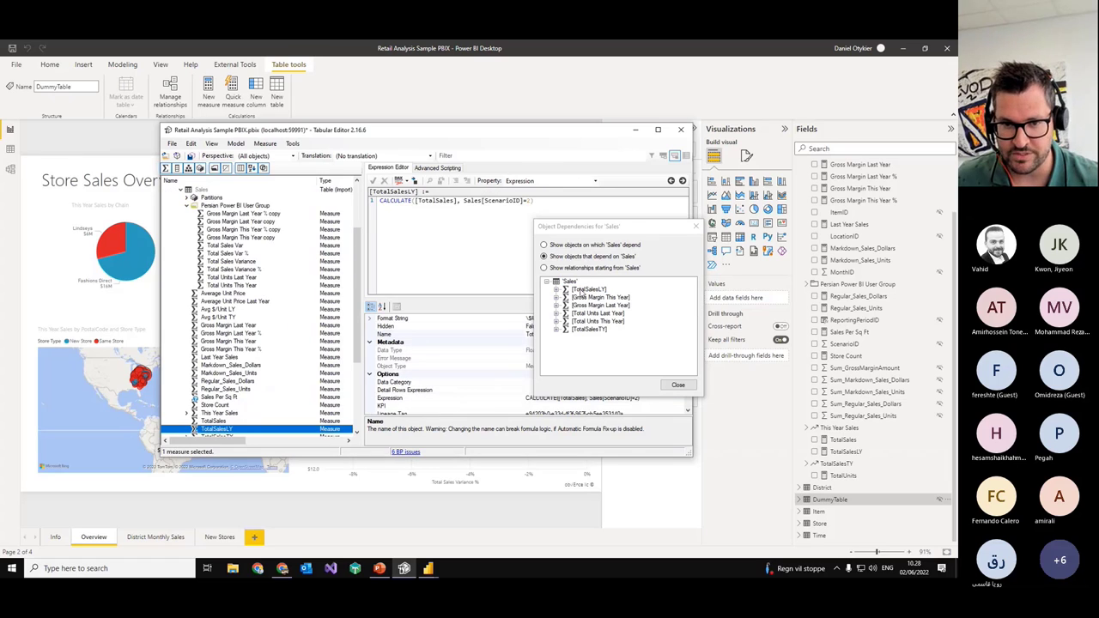
{"action": "double_click", "coordinate": [468, 201]}
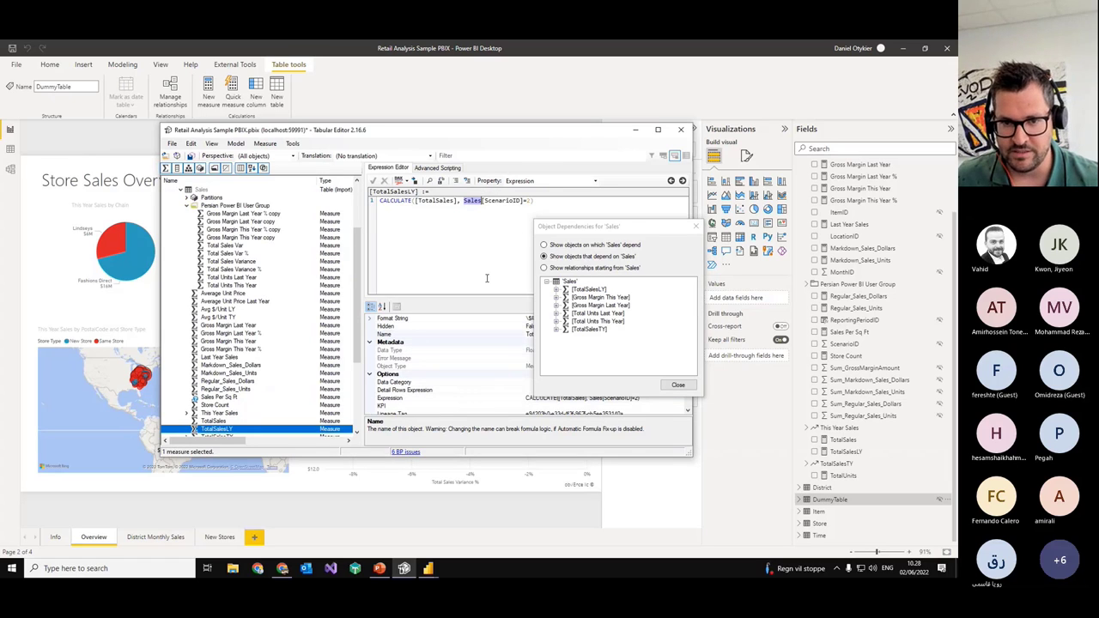
{"action": "double_click", "coordinate": [589, 298]}
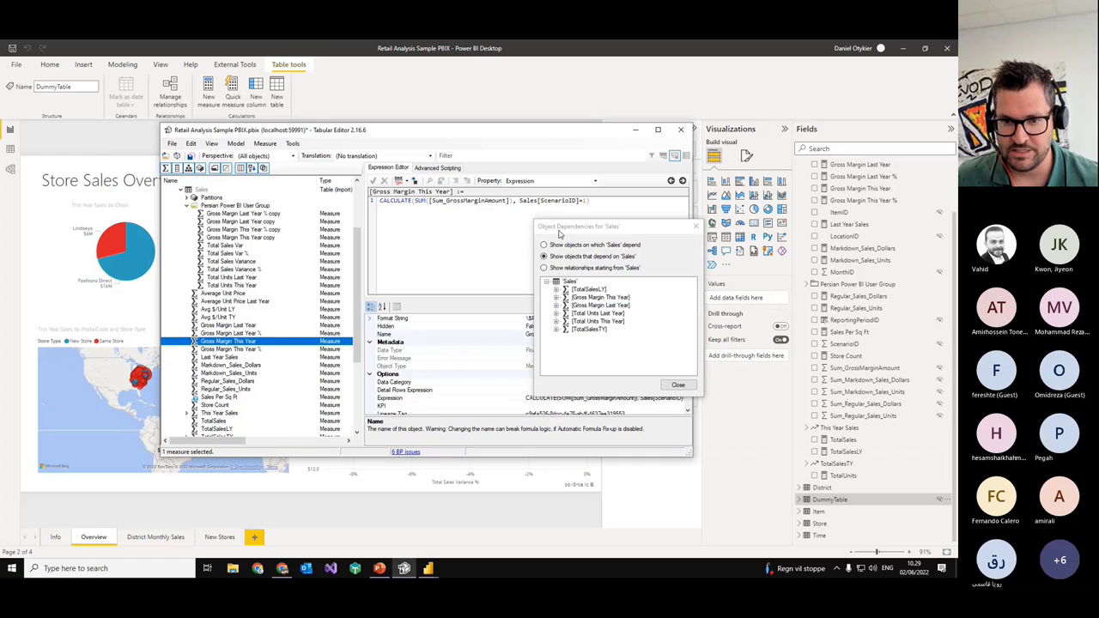
{"action": "double_click", "coordinate": [529, 201]}
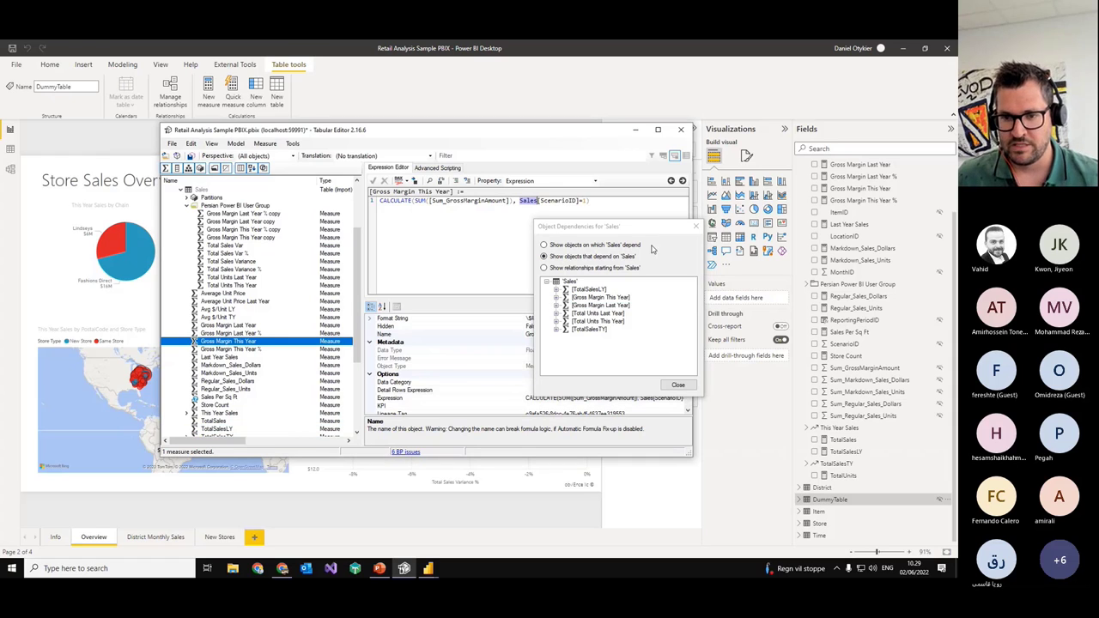
{"action": "left_click", "coordinate": [696, 226]}
{"action": "scroll", "coordinate": [213, 352], "scroll_direction": "down", "scroll_amount": 5}
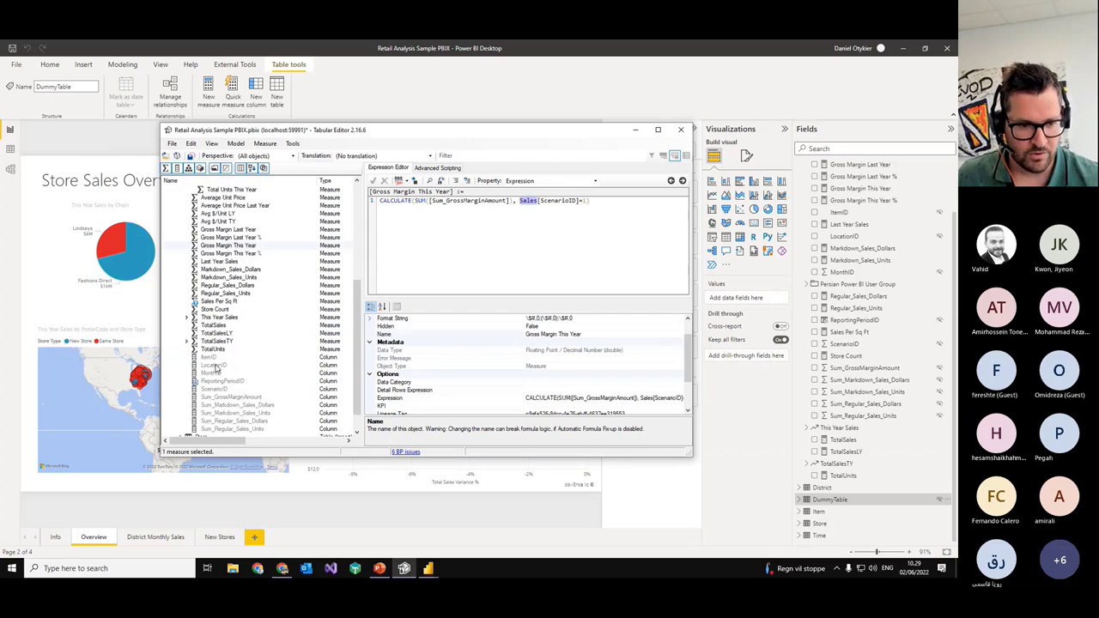
Step: Show the objects that depend on the ScenarioID column, open TotalSalesLY from the dependency list, and close the dependencies dialog
{"action": "left_click", "coordinate": [216, 365]}
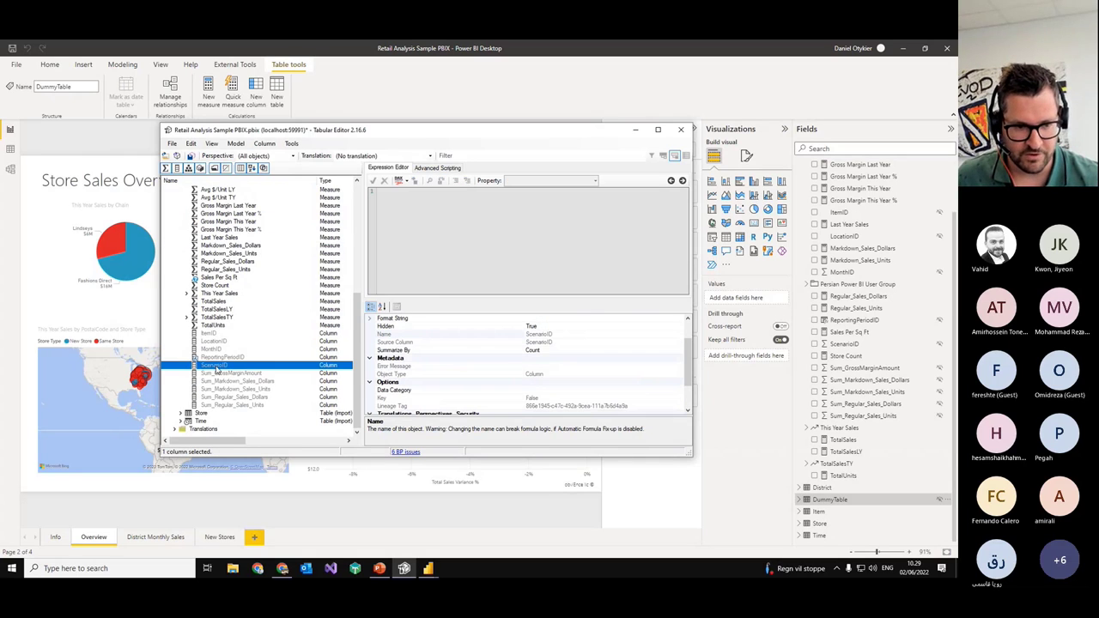
{"action": "right_click", "coordinate": [214, 368]}
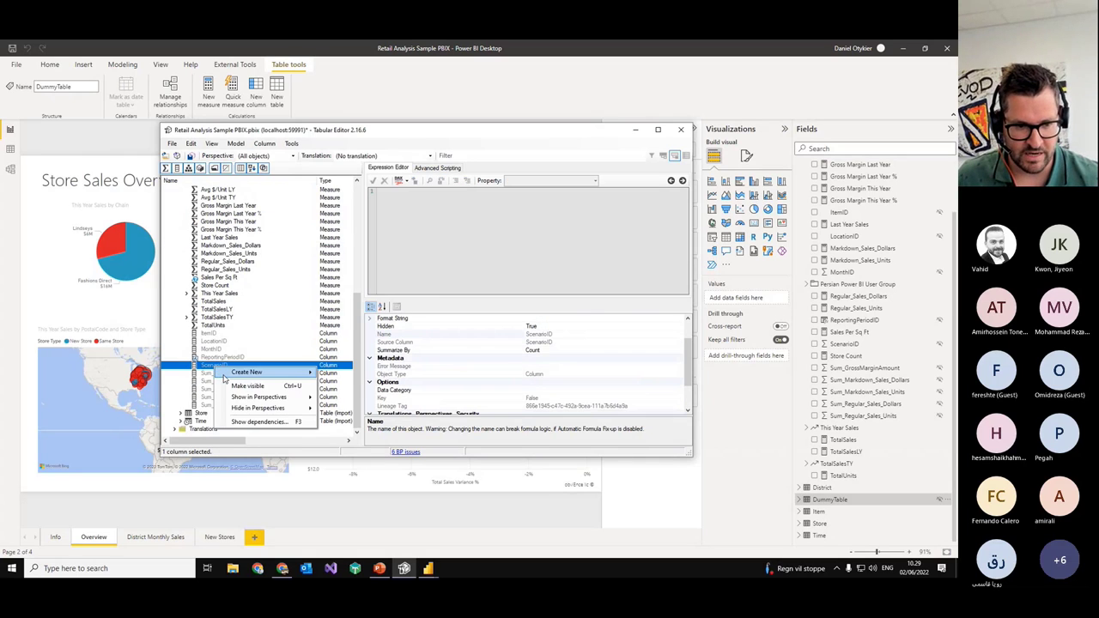
{"action": "left_click", "coordinate": [247, 429]}
{"action": "left_click_drag", "start_coordinate": [185, 156], "coordinate": [549, 222]}
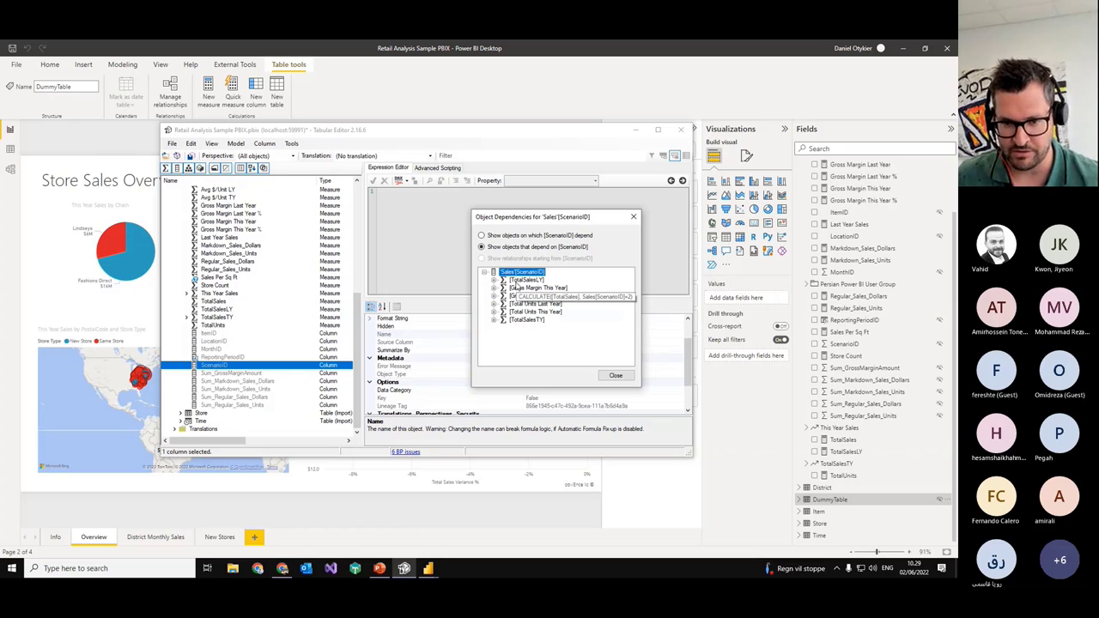
{"action": "double_click", "coordinate": [517, 281]}
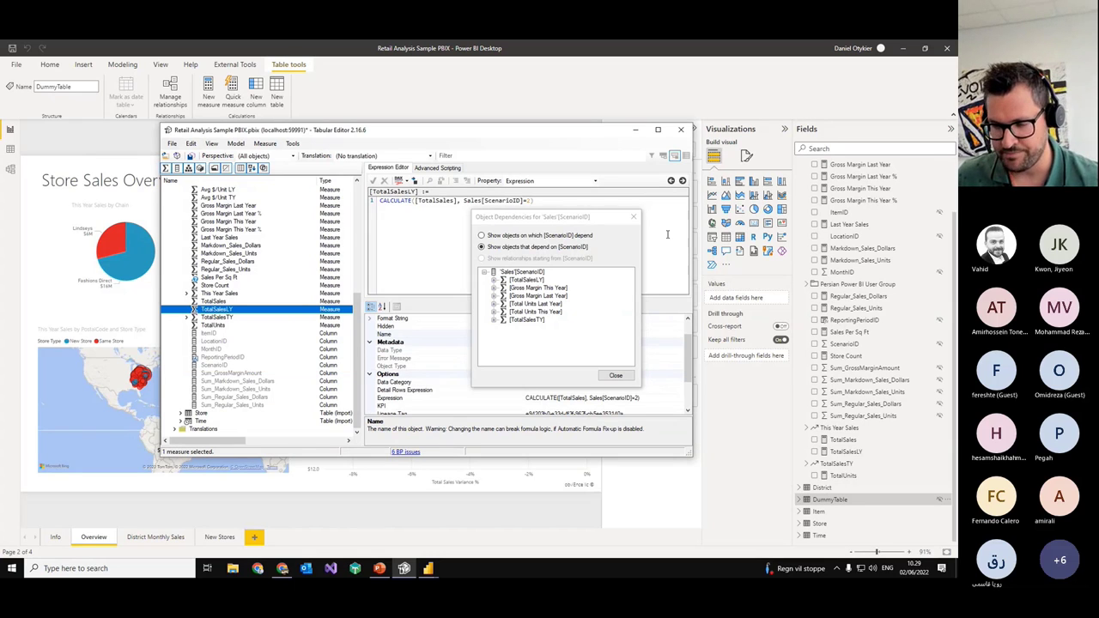
{"action": "left_click", "coordinate": [633, 216]}
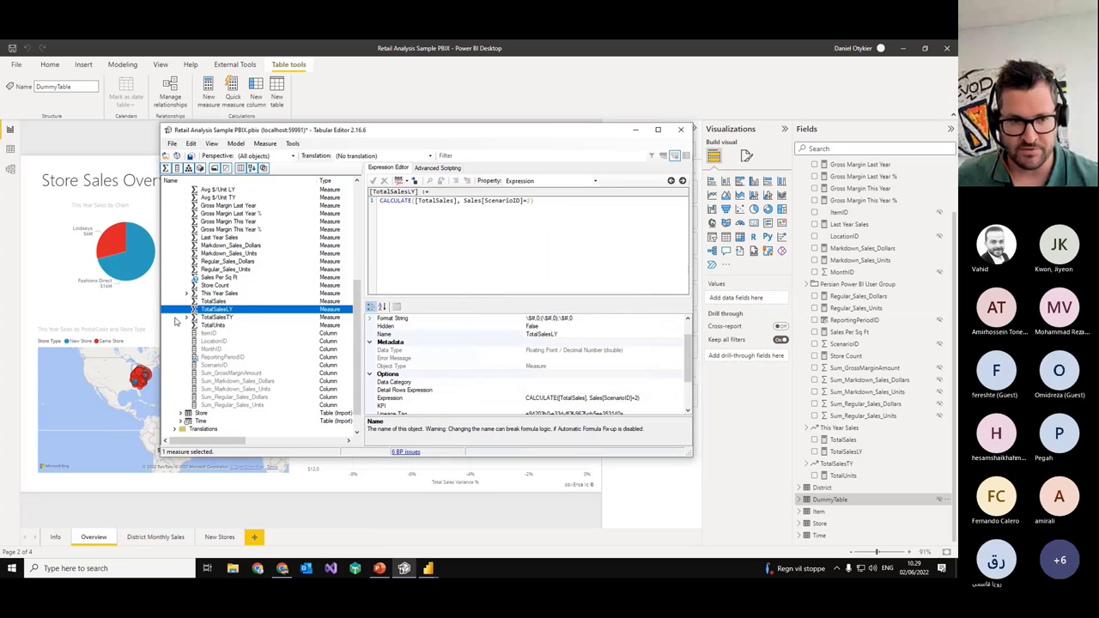
Step: Quit Tabular Editor without saving the pending model changes
{"action": "scroll", "coordinate": [269, 356], "scroll_direction": "up", "scroll_amount": 6}
{"action": "scroll", "coordinate": [269, 357], "scroll_direction": "up", "scroll_amount": 2}
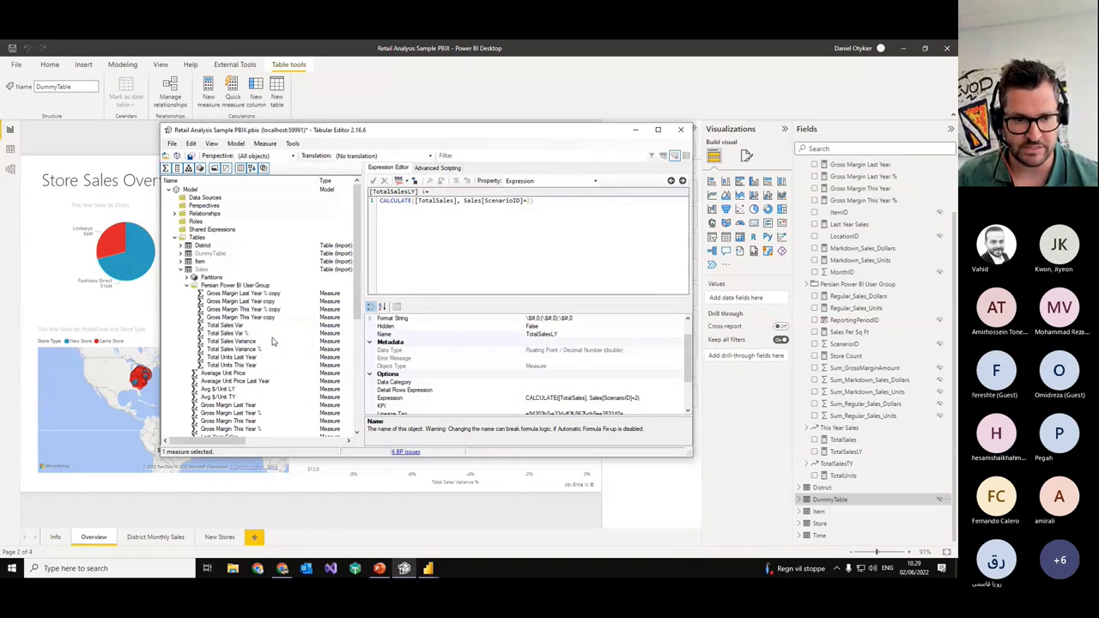
{"action": "left_click", "coordinate": [680, 130]}
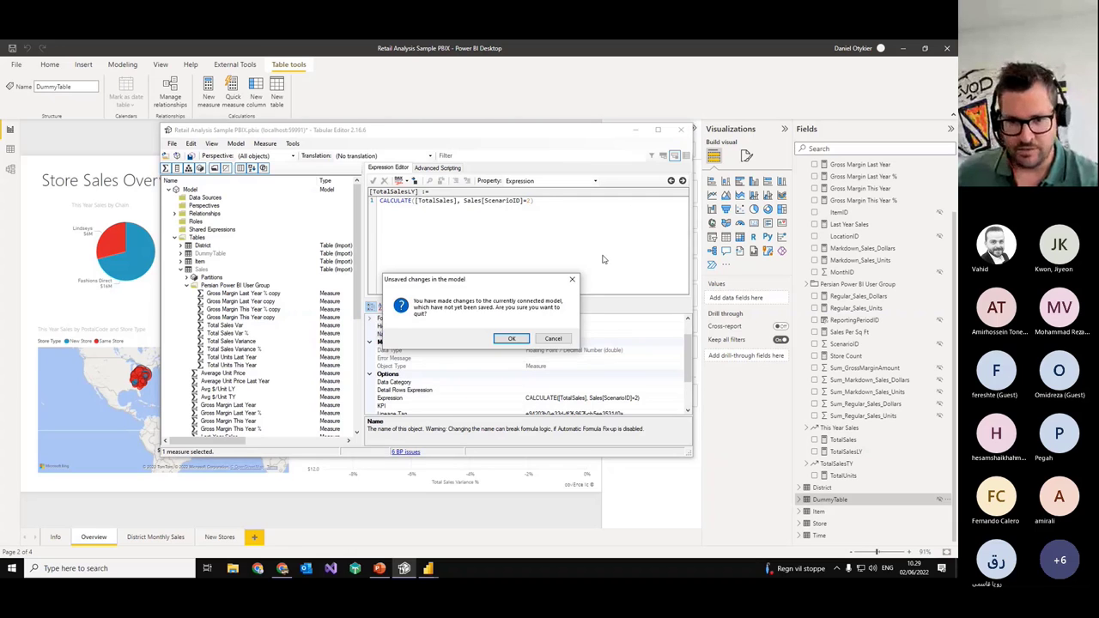
{"action": "left_click", "coordinate": [512, 339]}
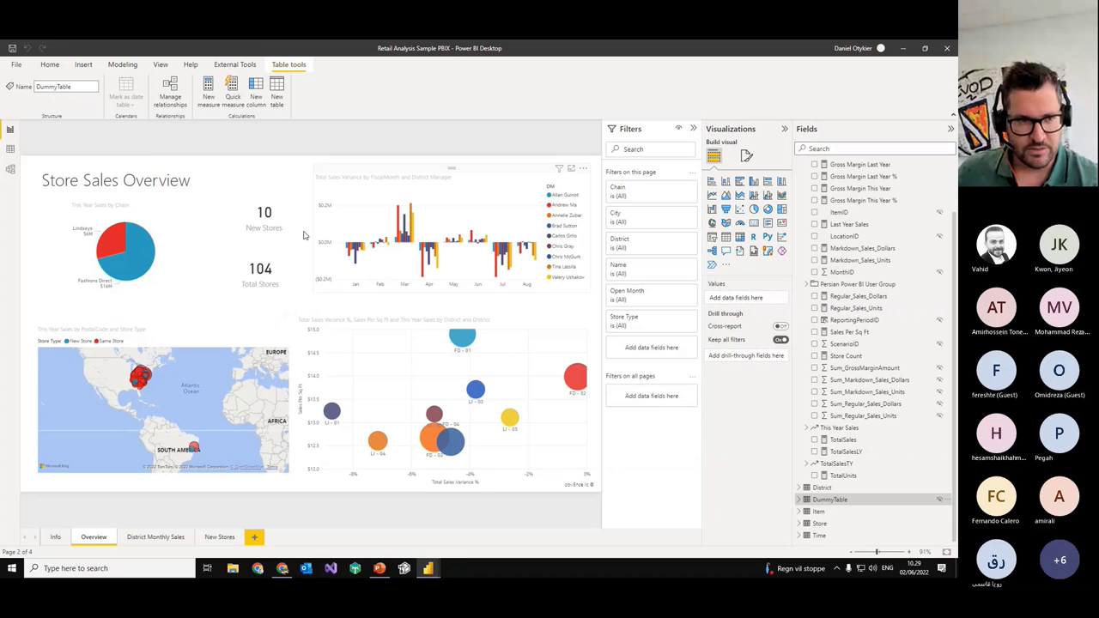
Step: Create a new blank report in Power BI Desktop and open the Get Data dialog from its start screen
{"action": "left_click", "coordinate": [13, 63]}
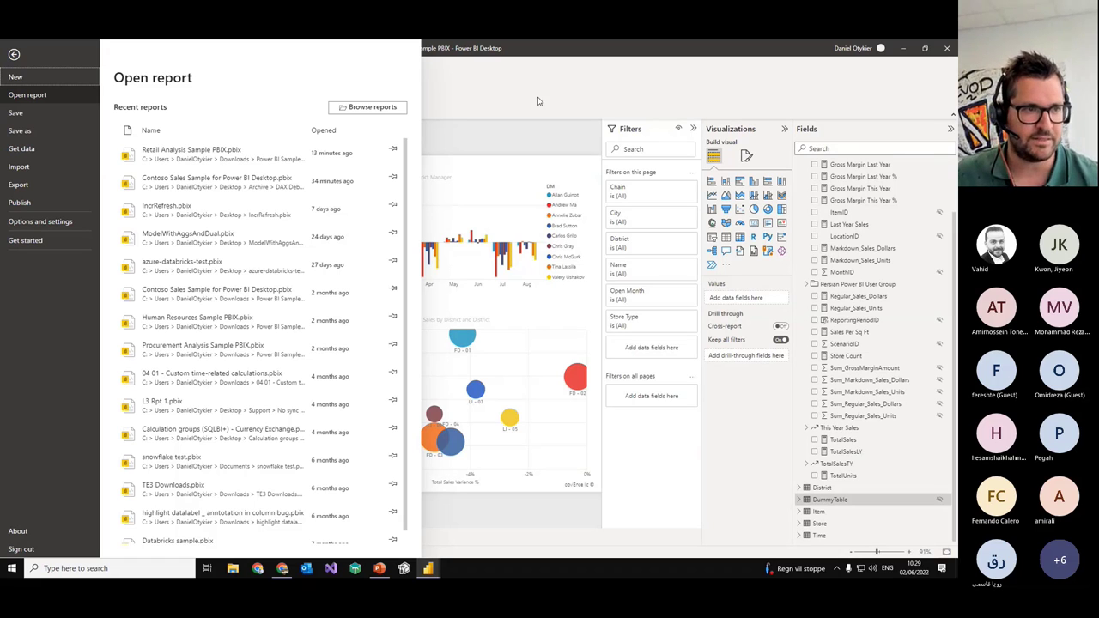
{"action": "left_click", "coordinate": [13, 54]}
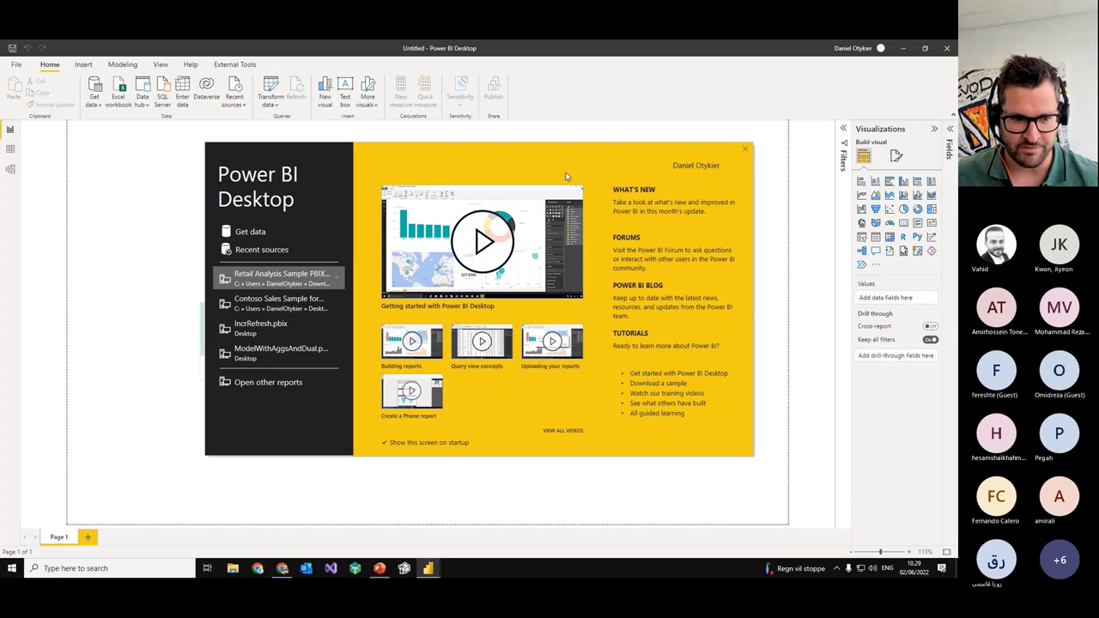
{"action": "left_click", "coordinate": [251, 238]}
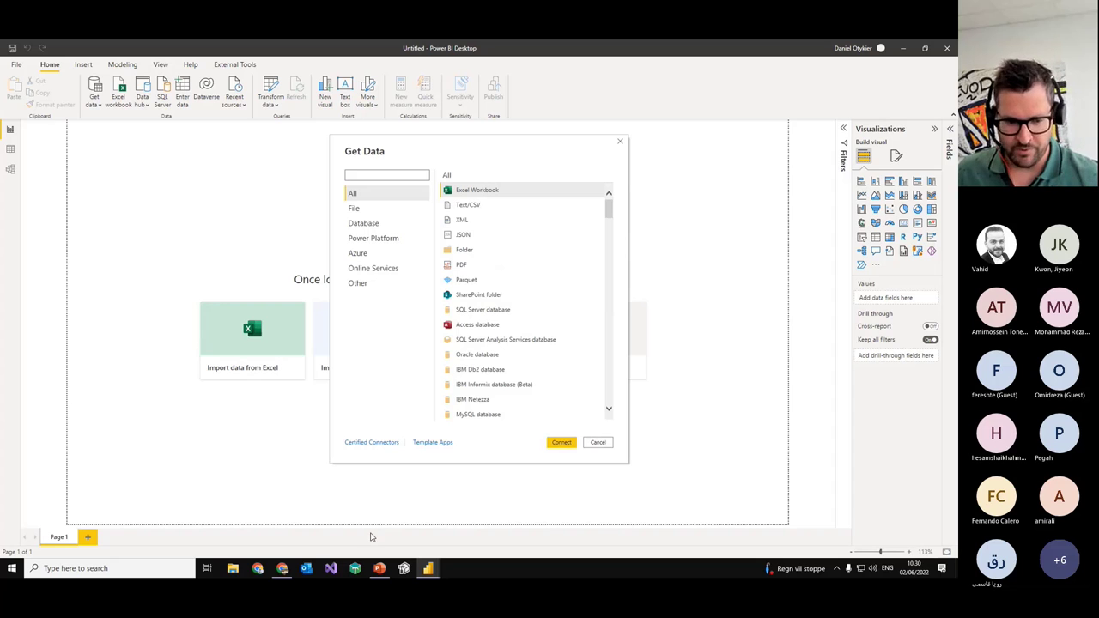
Step: Switch to the external tools documentation in Chrome and examine the data modeling operations, highlighting the supported write operations
{"action": "left_click", "coordinate": [282, 569]}
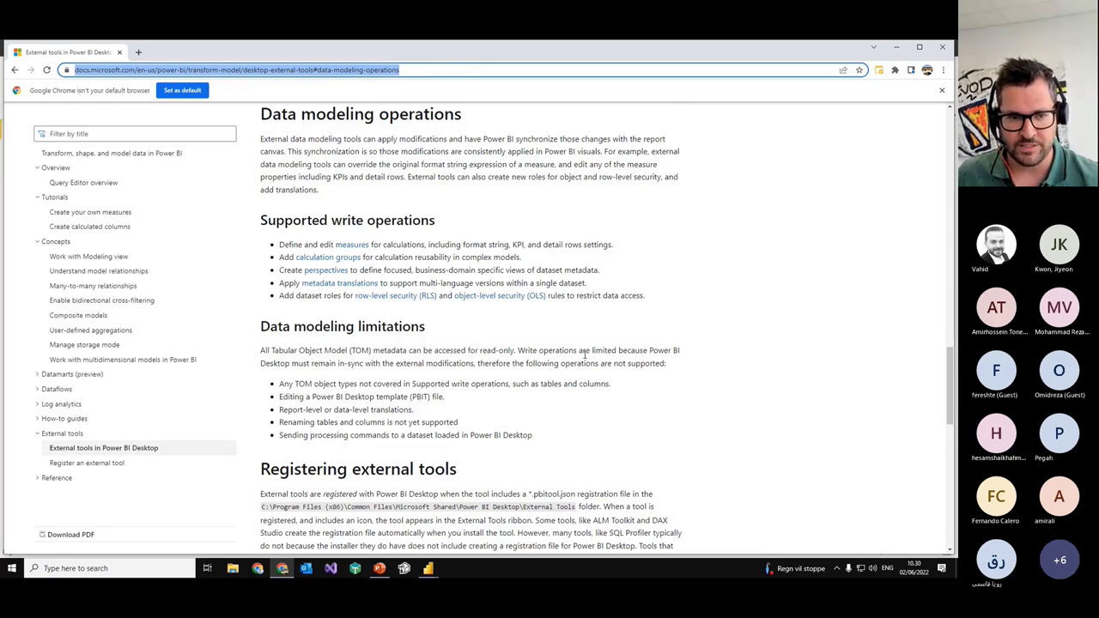
{"action": "scroll", "coordinate": [593, 360], "scroll_direction": "down", "scroll_amount": 1}
{"action": "left_click_drag", "start_coordinate": [258, 175], "coordinate": [668, 251]}
{"action": "left_click", "coordinate": [668, 250]}
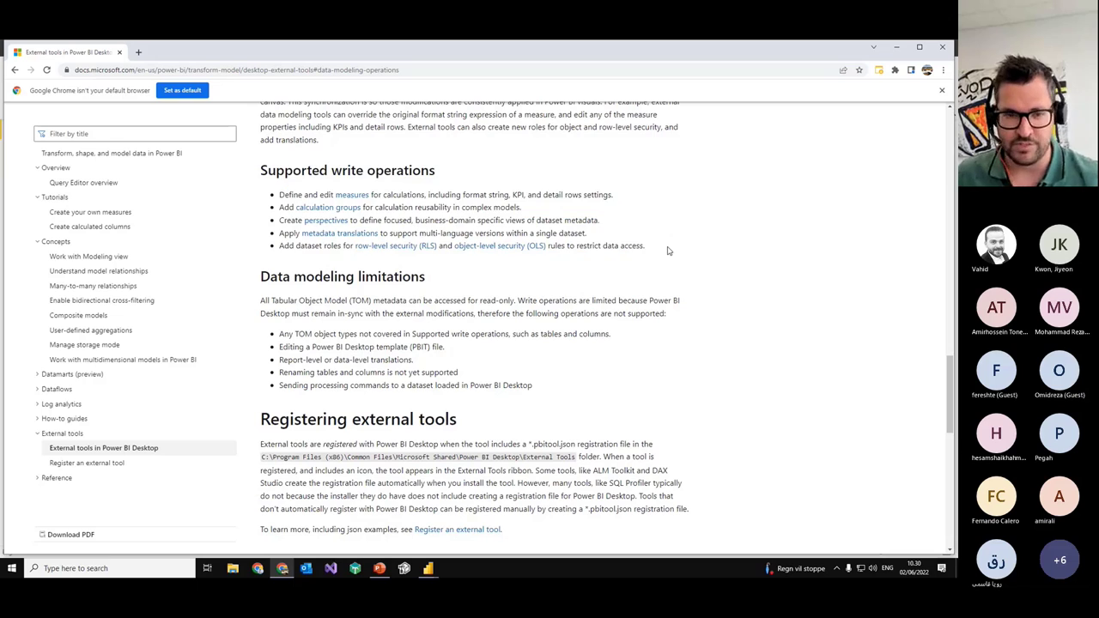
{"action": "left_click_drag", "start_coordinate": [275, 196], "coordinate": [429, 196]}
{"action": "left_click_drag", "start_coordinate": [279, 207], "coordinate": [385, 208]}
{"action": "left_click_drag", "start_coordinate": [280, 221], "coordinate": [613, 267]}
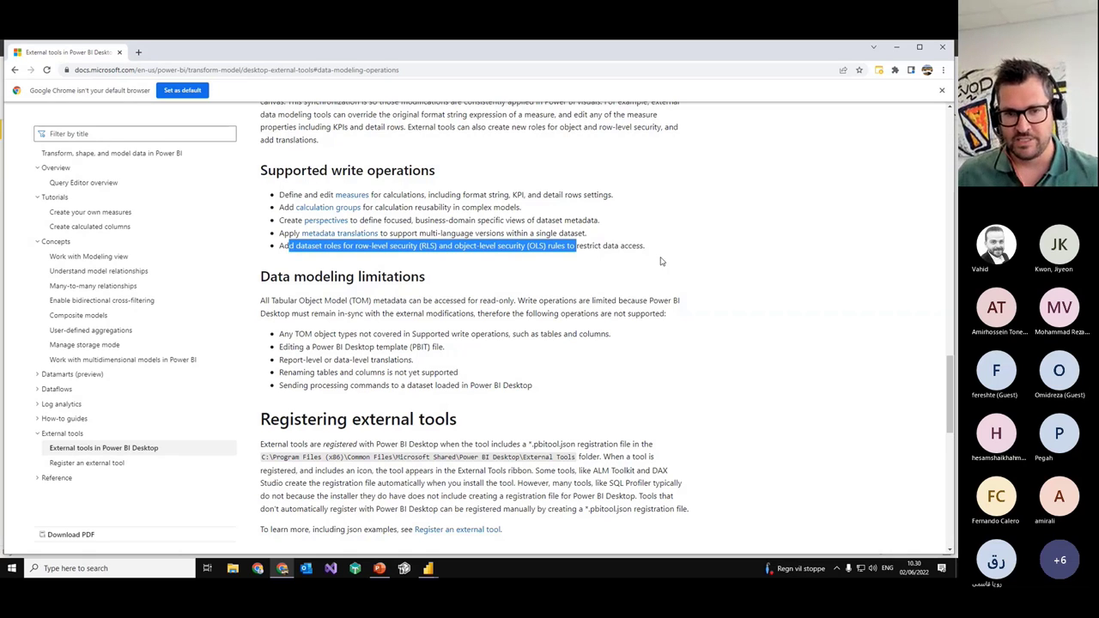
{"action": "left_click", "coordinate": [588, 265]}
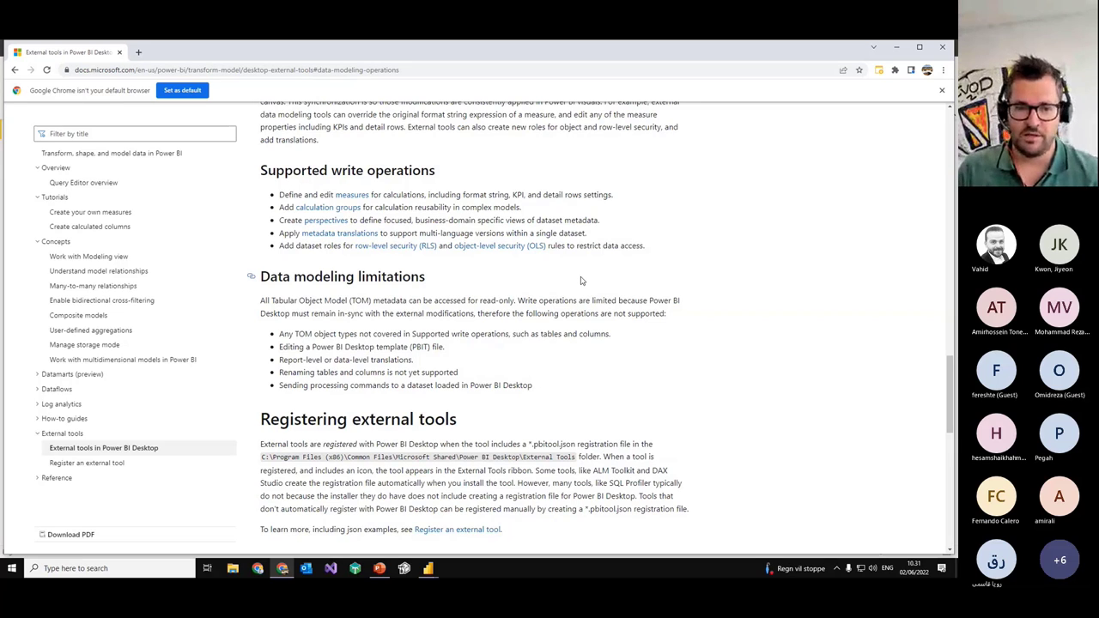
{"action": "scroll", "coordinate": [569, 292], "scroll_direction": "up", "scroll_amount": 3}
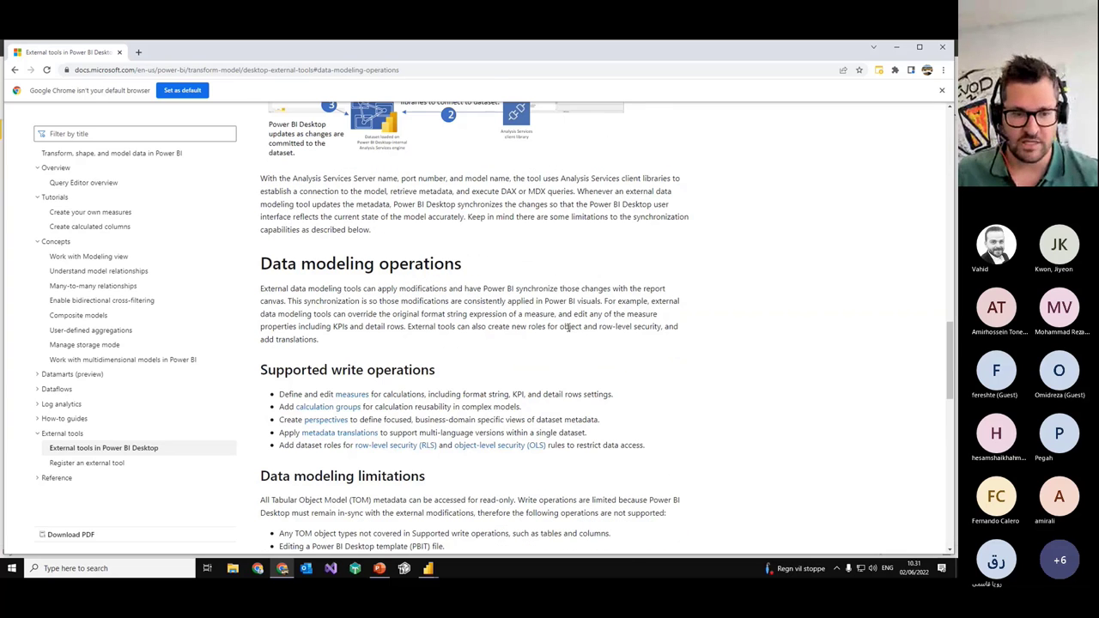
{"action": "scroll", "coordinate": [643, 434], "scroll_direction": "down", "scroll_amount": 1}
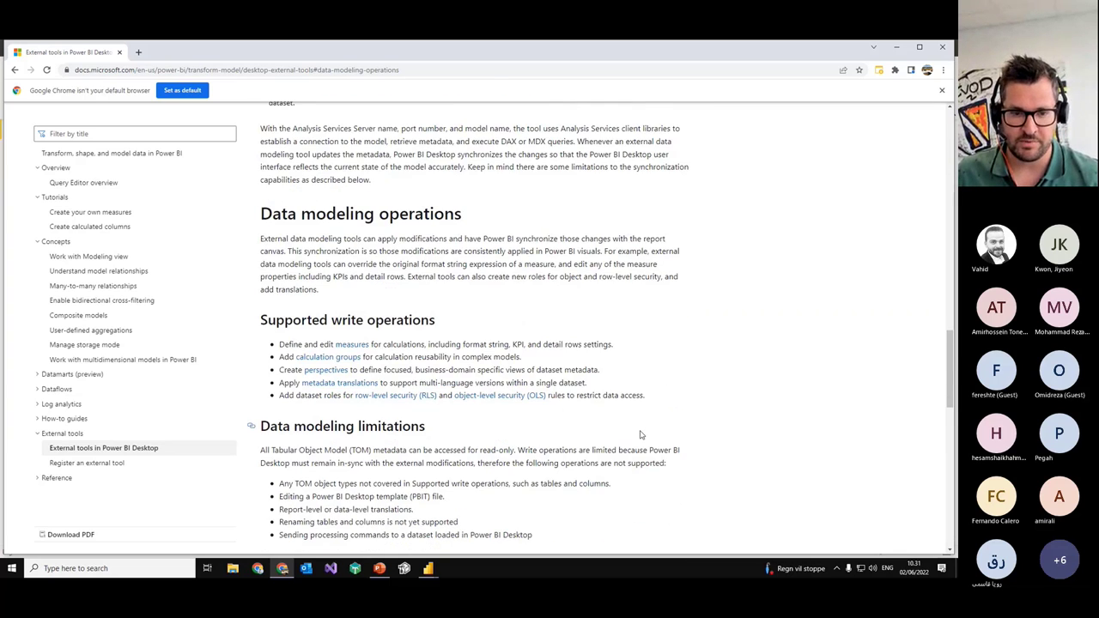
{"action": "scroll", "coordinate": [640, 435], "scroll_direction": "up", "scroll_amount": 3}
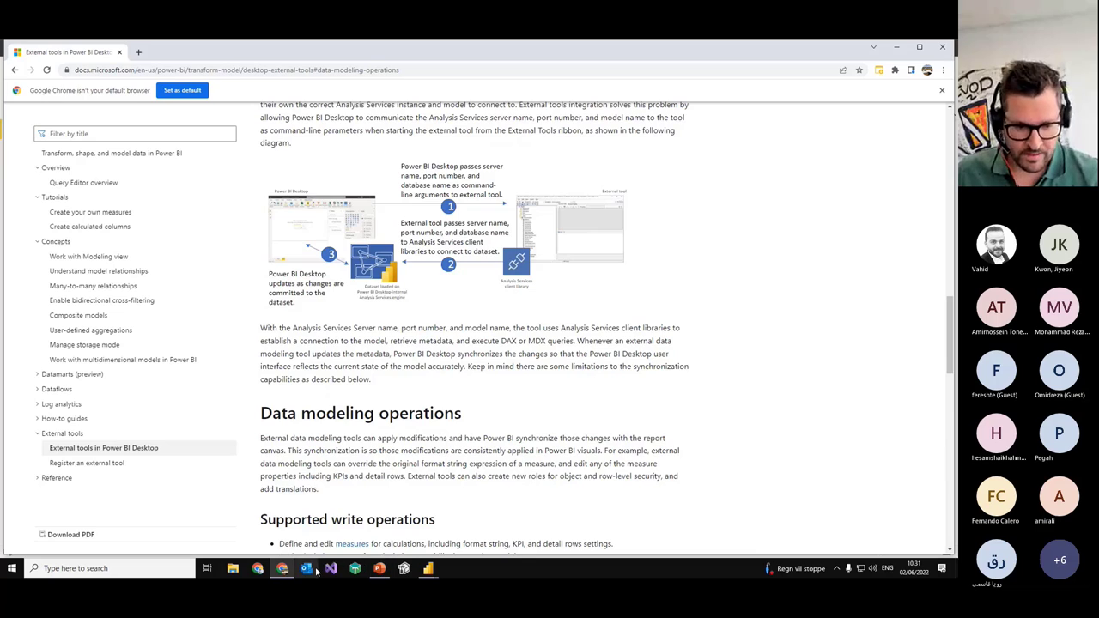
Step: Switch back to Power BI Desktop and connect to the SQL Server on localhost with current Windows credentials, accepting an unencrypted connection
{"action": "left_click", "coordinate": [428, 568]}
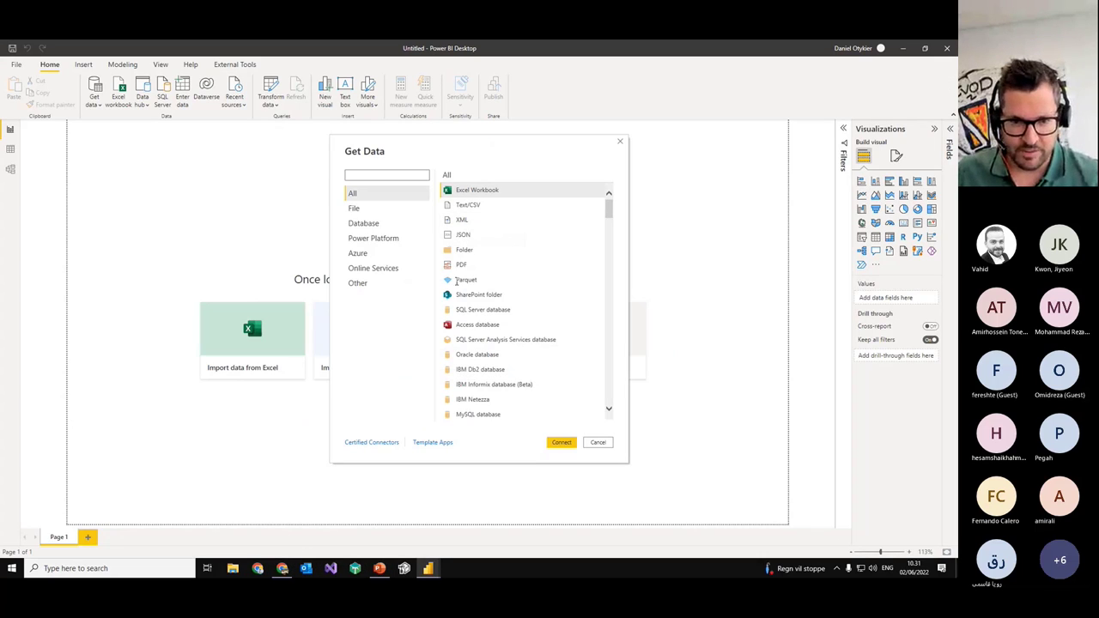
{"action": "left_click", "coordinate": [363, 222]}
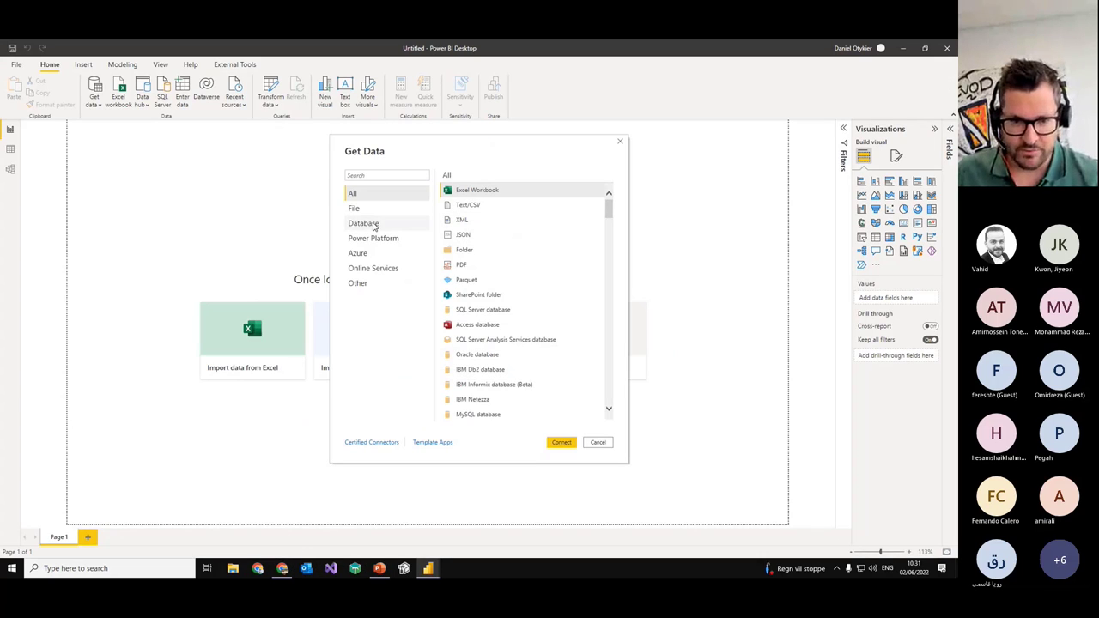
{"action": "left_click", "coordinate": [566, 447]}
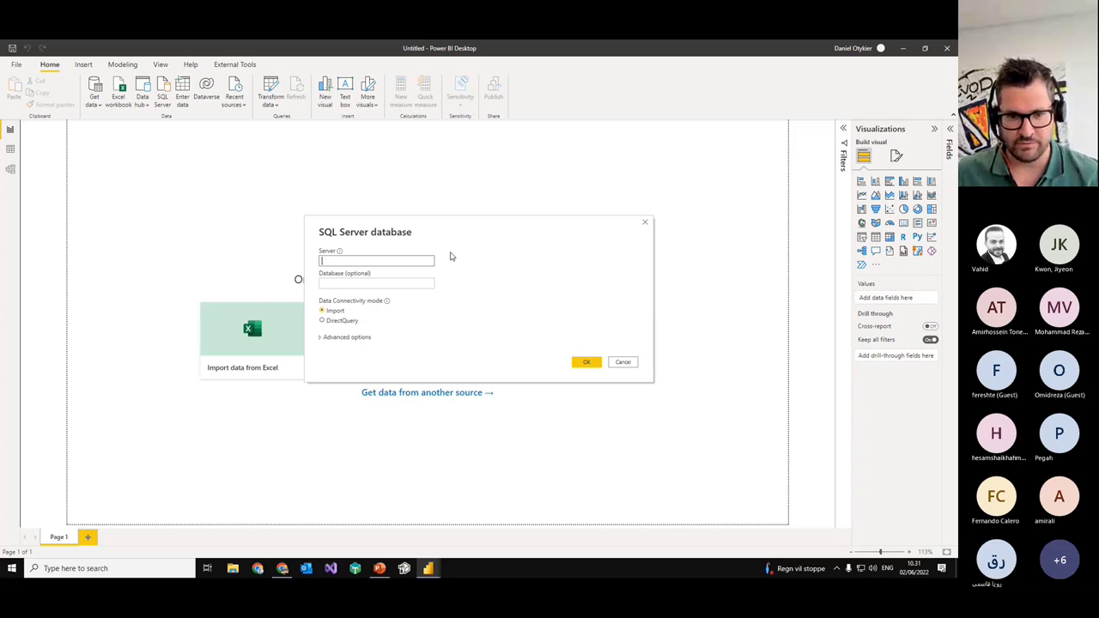
{"action": "type", "text": "localhost"}
{"action": "key", "text": "Return"}
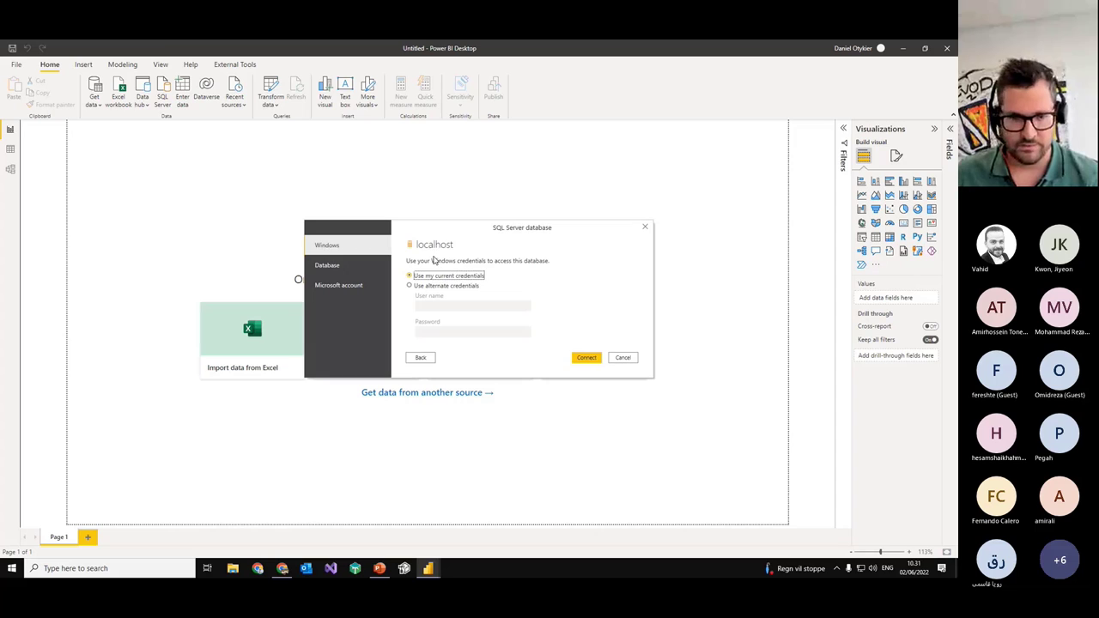
{"action": "left_click", "coordinate": [591, 355]}
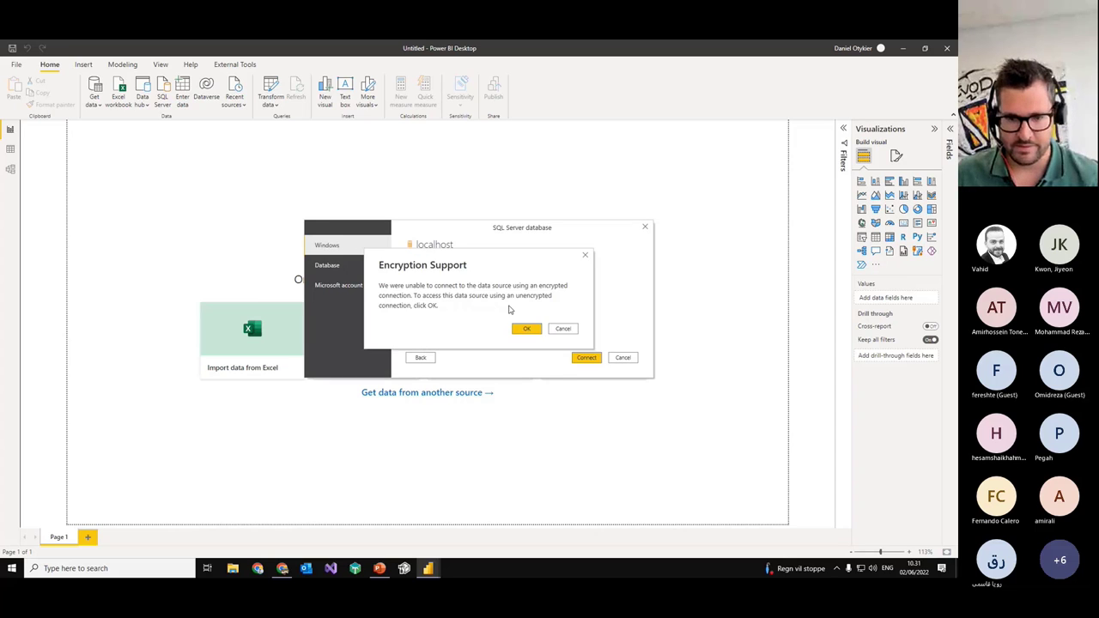
{"action": "left_click", "coordinate": [528, 330]}
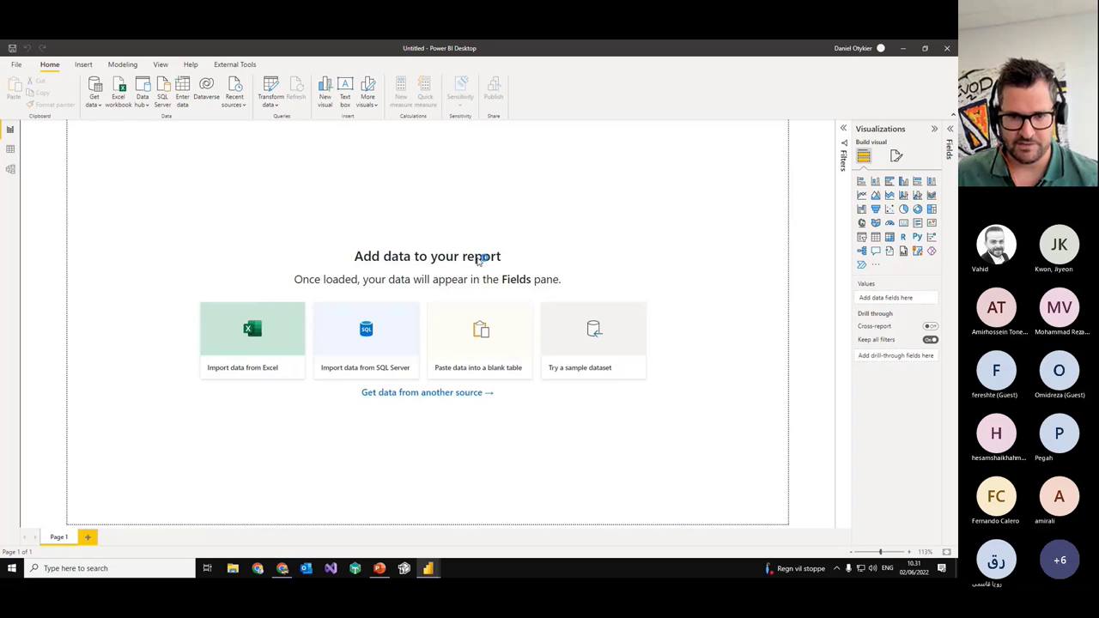
Step: Expand the AdventureWorksDW2019 database and select the DimCustomer, DimDate and DimProduct tables
{"action": "left_click", "coordinate": [283, 208]}
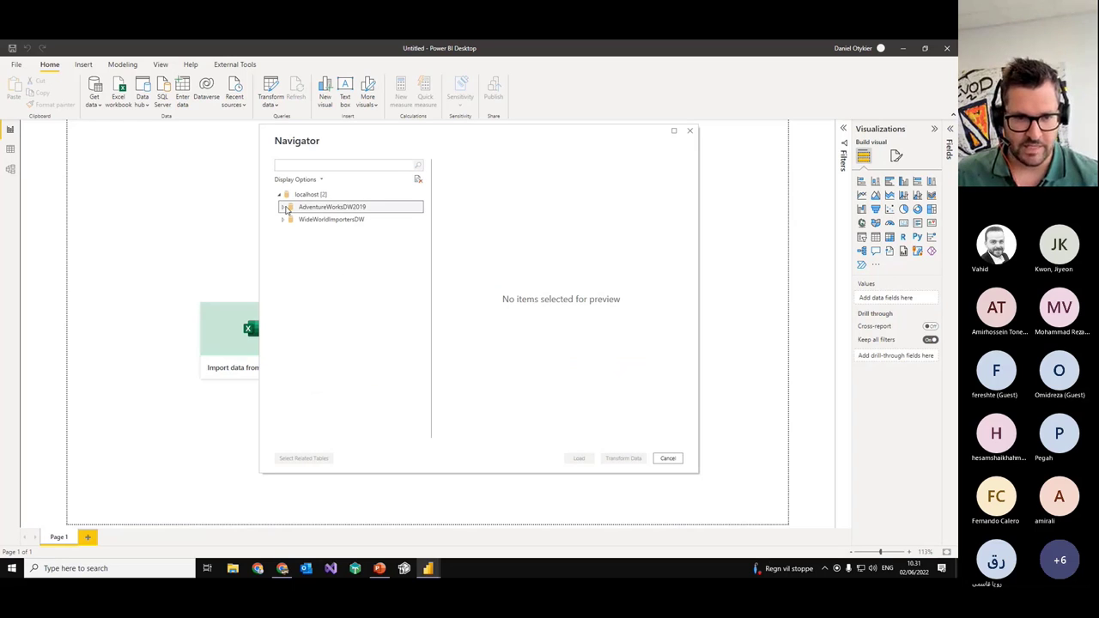
{"action": "scroll", "coordinate": [318, 342], "scroll_direction": "down", "scroll_amount": 1}
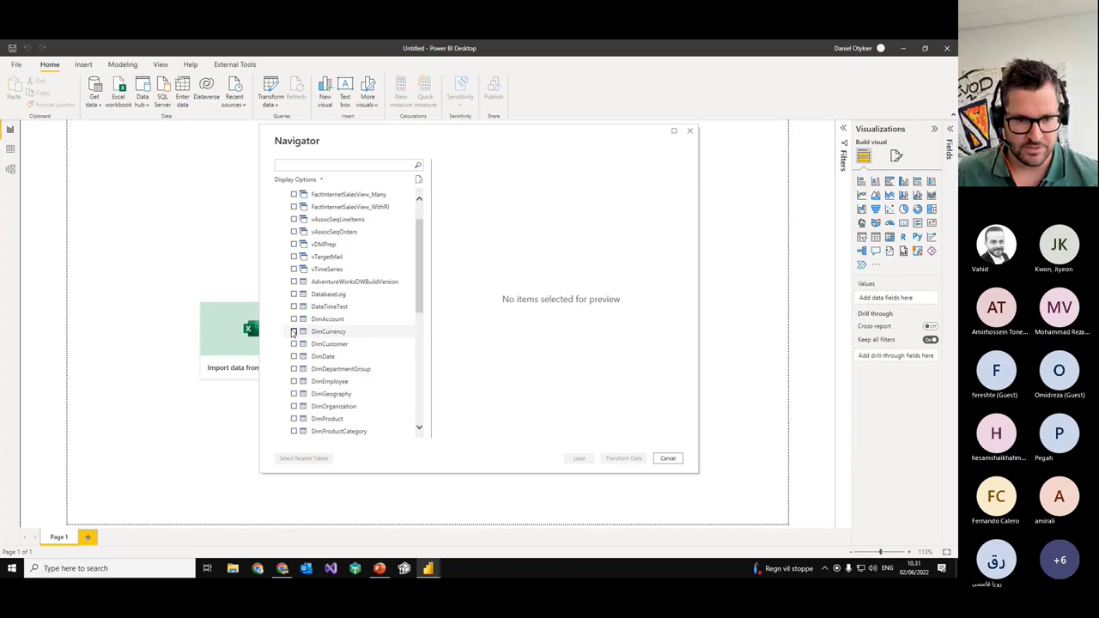
{"action": "left_click", "coordinate": [325, 331]}
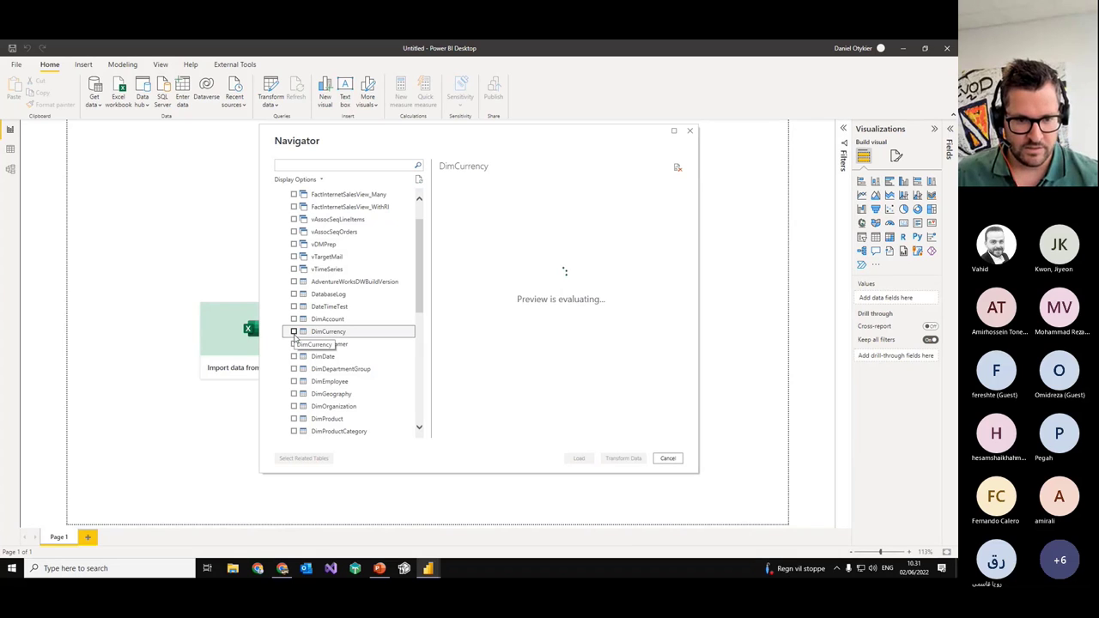
{"action": "left_click", "coordinate": [294, 344]}
{"action": "left_click", "coordinate": [295, 355]}
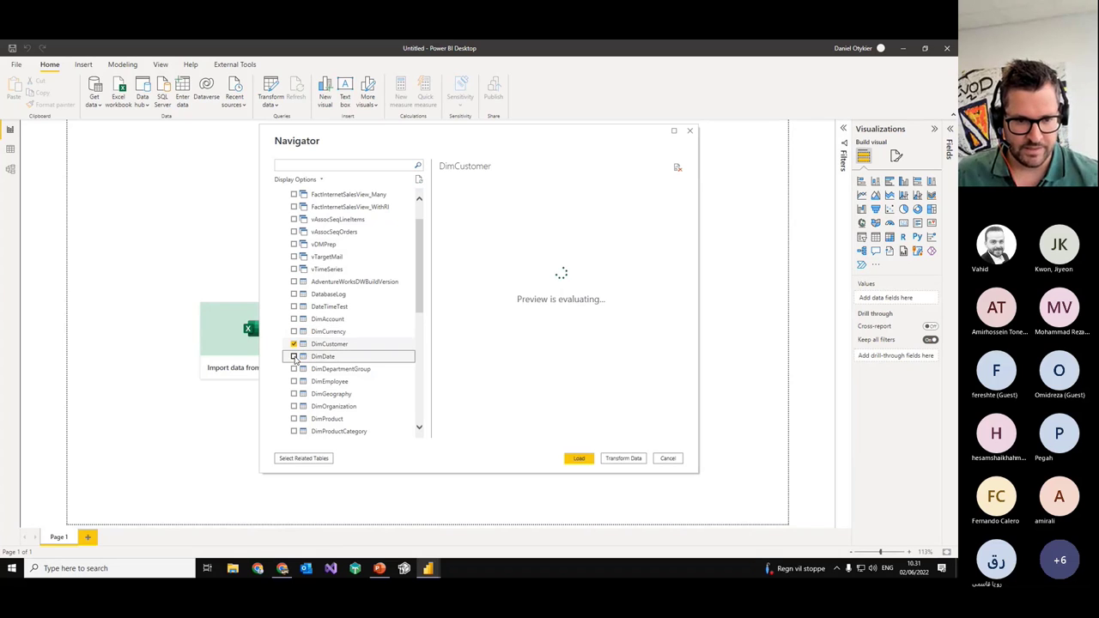
{"action": "scroll", "coordinate": [296, 353], "scroll_direction": "down", "scroll_amount": 2}
{"action": "left_click", "coordinate": [295, 343]}
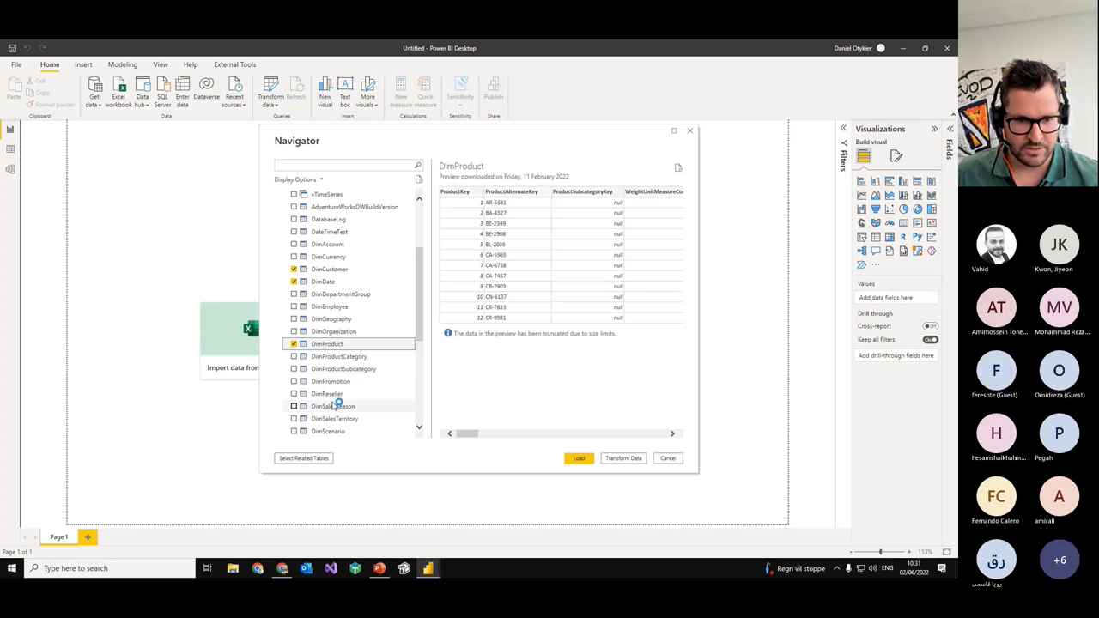
Step: Add the FactInternetSales table to the tables selected for import
{"action": "scroll", "coordinate": [335, 374], "scroll_direction": "down", "scroll_amount": 2}
{"action": "scroll", "coordinate": [319, 380], "scroll_direction": "down", "scroll_amount": 2}
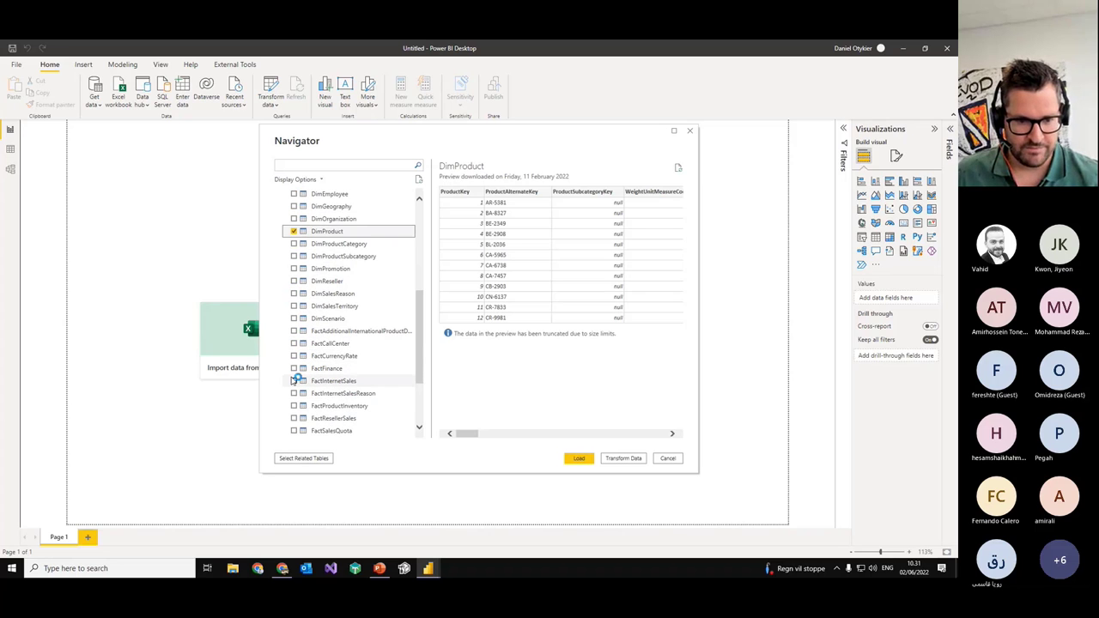
{"action": "left_click", "coordinate": [294, 381]}
{"action": "scroll", "coordinate": [348, 355], "scroll_direction": "down", "scroll_amount": 1}
{"action": "scroll", "coordinate": [348, 355], "scroll_direction": "down", "scroll_amount": 2}
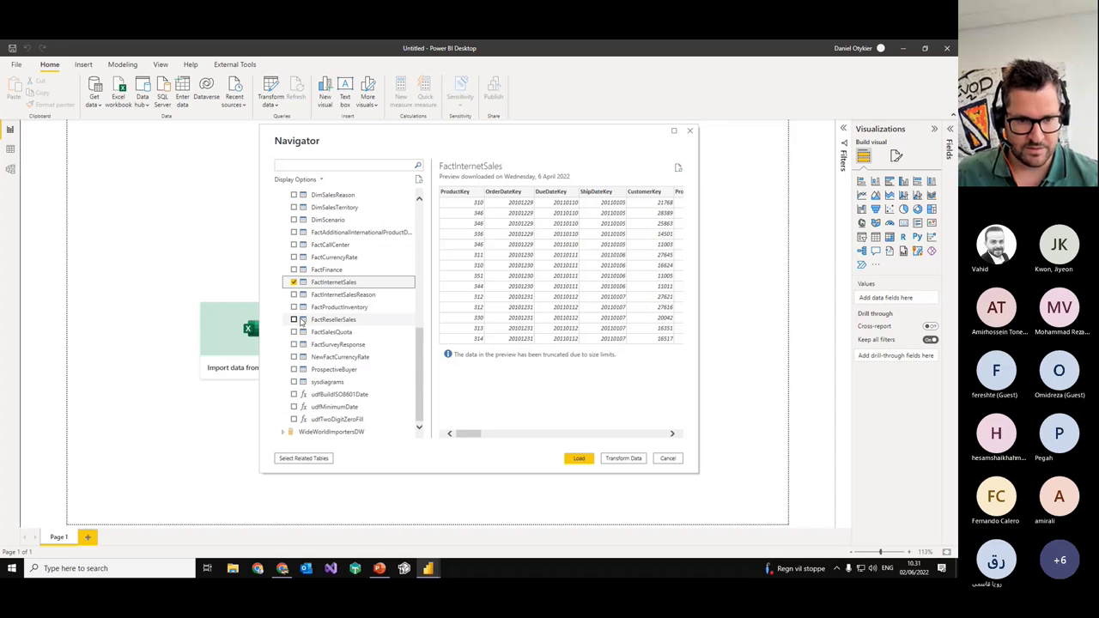
Step: Add DimProductCategory and DimProductSubcategory to the selection and load all selected tables into the report
{"action": "scroll", "coordinate": [305, 326], "scroll_direction": "up", "scroll_amount": 5}
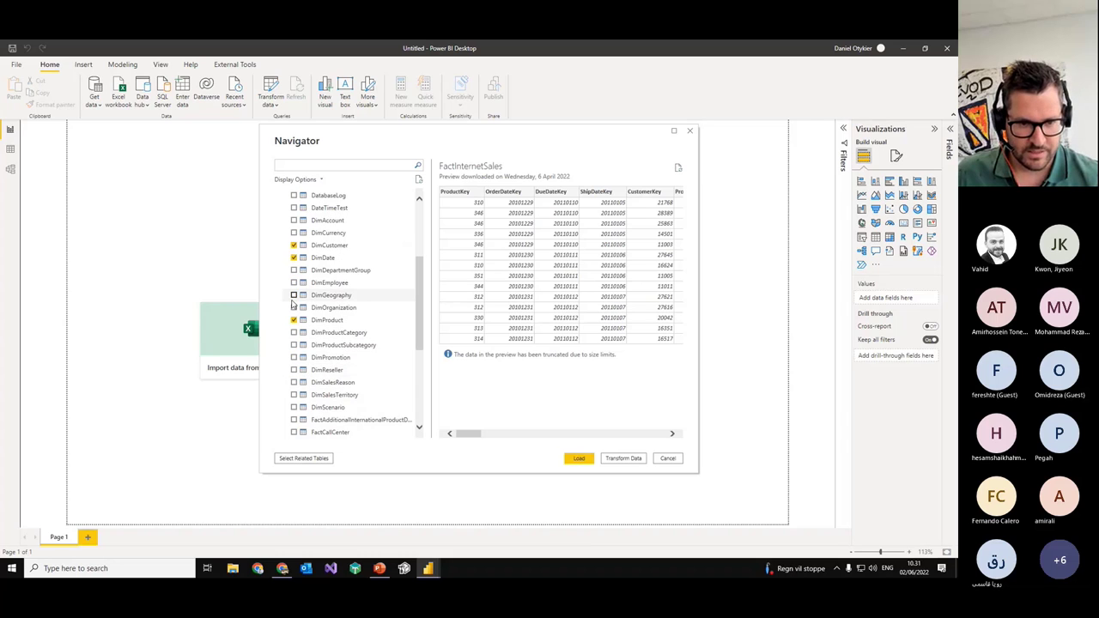
{"action": "left_click", "coordinate": [297, 397]}
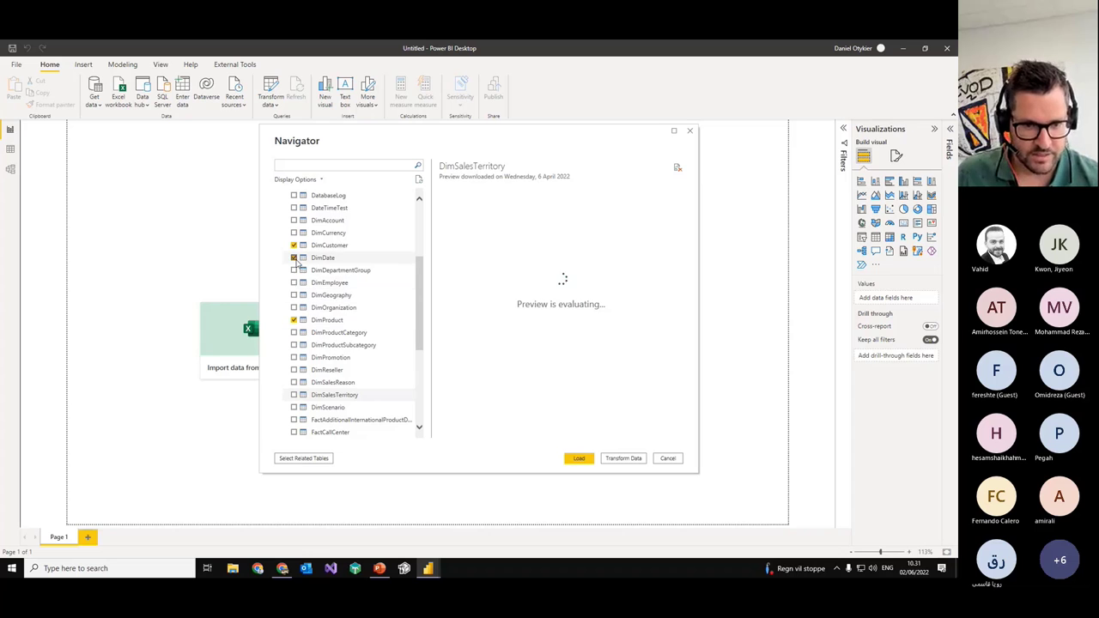
{"action": "scroll", "coordinate": [296, 335], "scroll_direction": "down", "scroll_amount": 1}
{"action": "left_click", "coordinate": [294, 370]}
{"action": "left_click", "coordinate": [294, 383]}
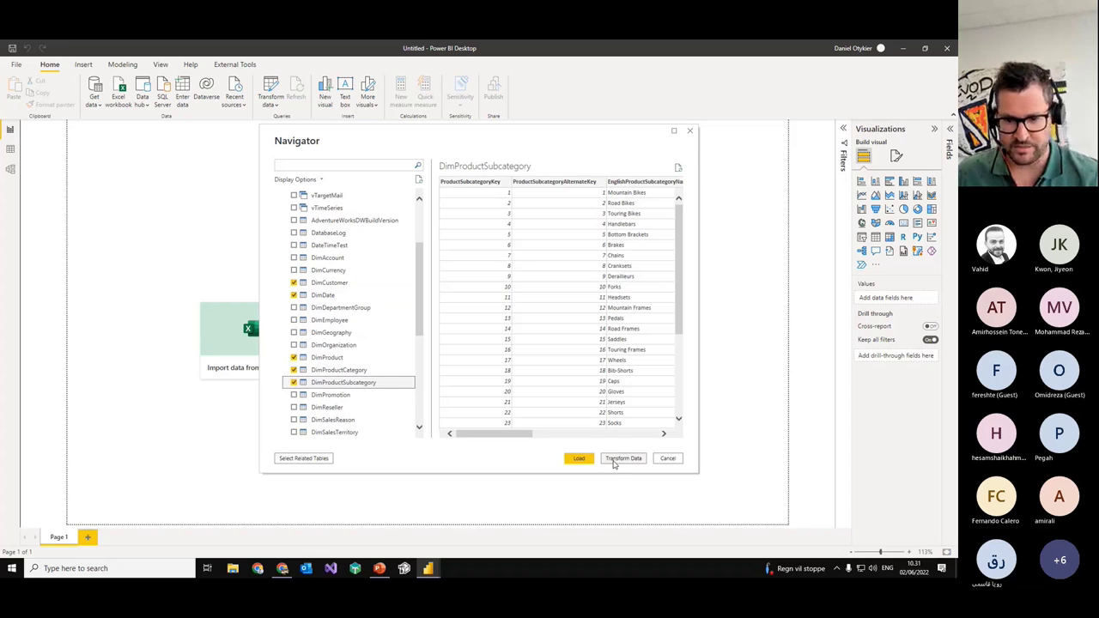
{"action": "left_click", "coordinate": [579, 459]}
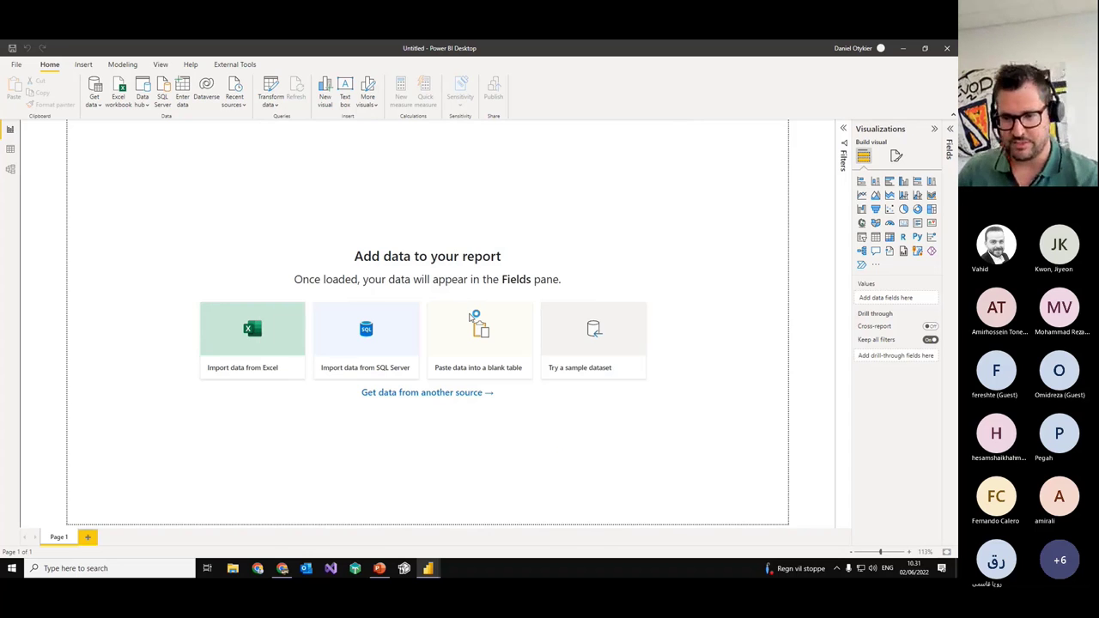
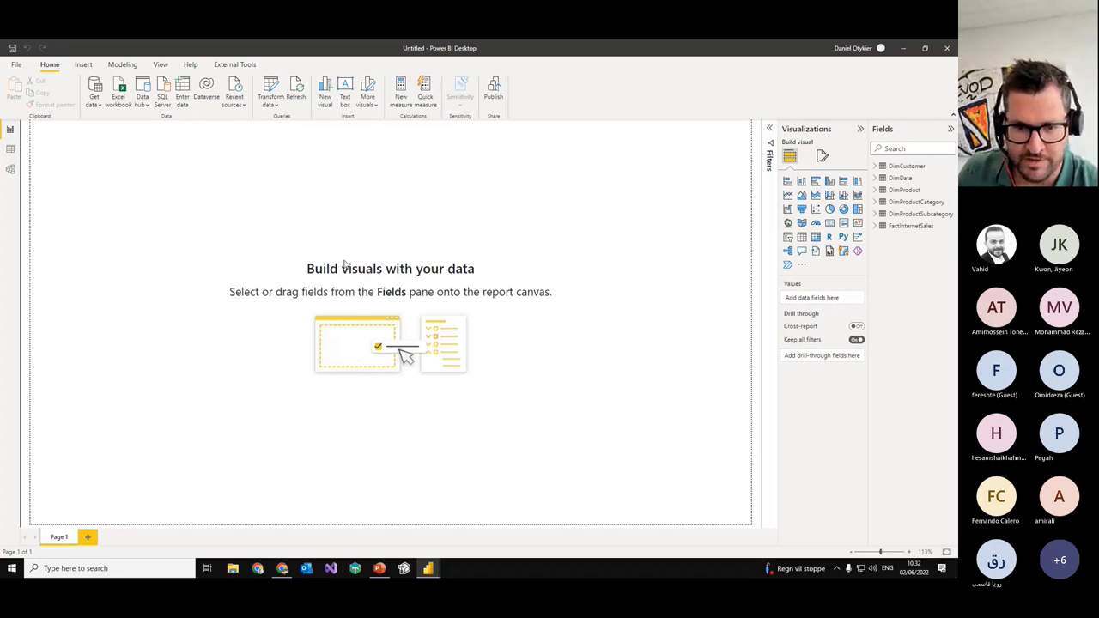
Step: Open the model diagram and examine the relationships between FactInternetSales and the Dim tables
{"action": "left_click", "coordinate": [9, 170]}
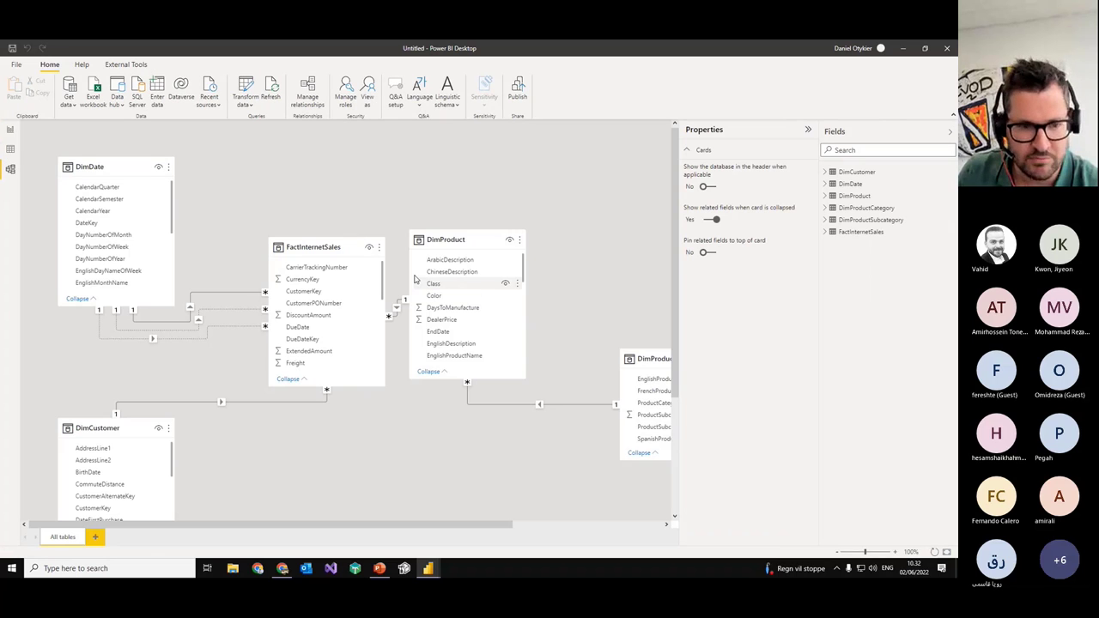
{"action": "scroll", "coordinate": [478, 437], "scroll_direction": "down", "scroll_amount": 1}
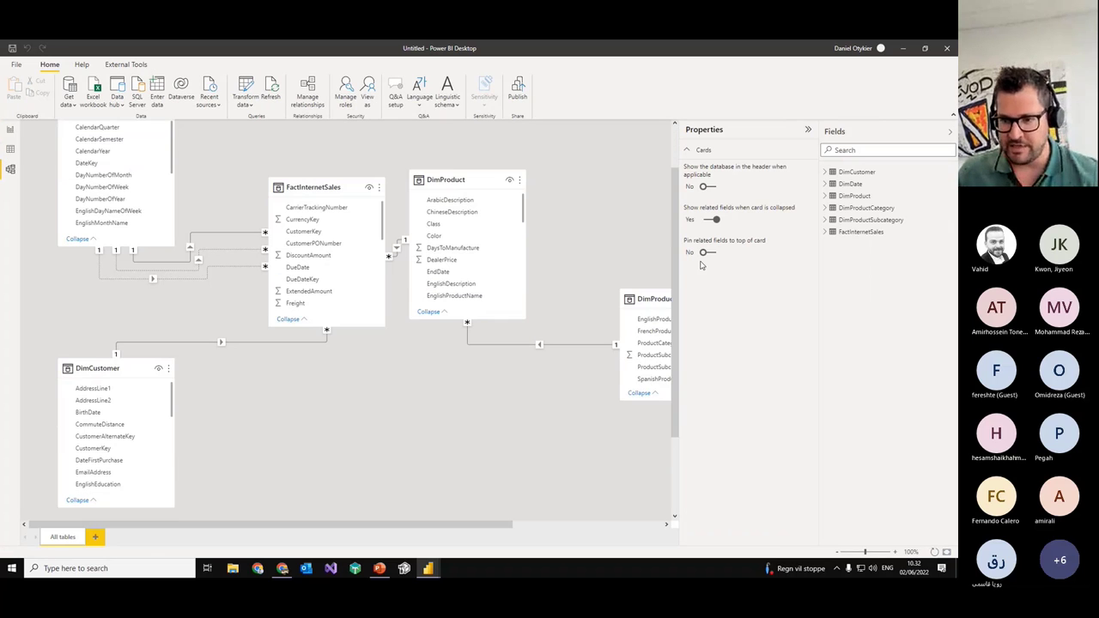
{"action": "mouse_move", "coordinate": [678, 270]}
{"action": "left_mouse_down"}
{"action": "mouse_move", "coordinate": [710, 271]}
{"action": "mouse_move", "coordinate": [697, 271]}
{"action": "left_mouse_up"}
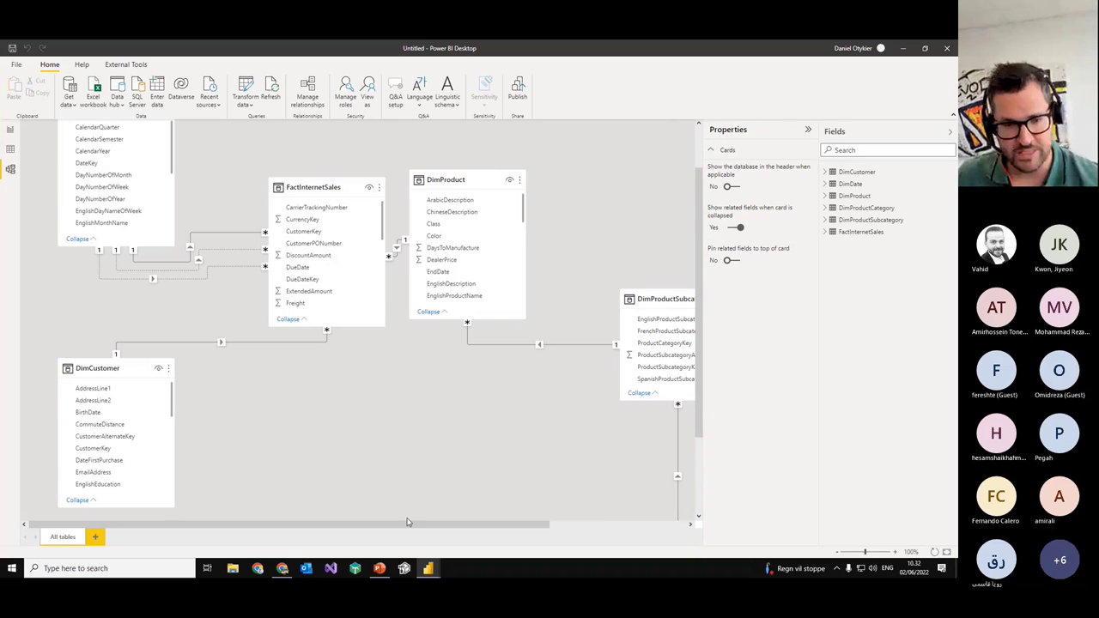
{"action": "mouse_move", "coordinate": [387, 528]}
{"action": "left_mouse_down"}
{"action": "mouse_move", "coordinate": [512, 528]}
{"action": "mouse_move", "coordinate": [388, 528]}
{"action": "left_mouse_up"}
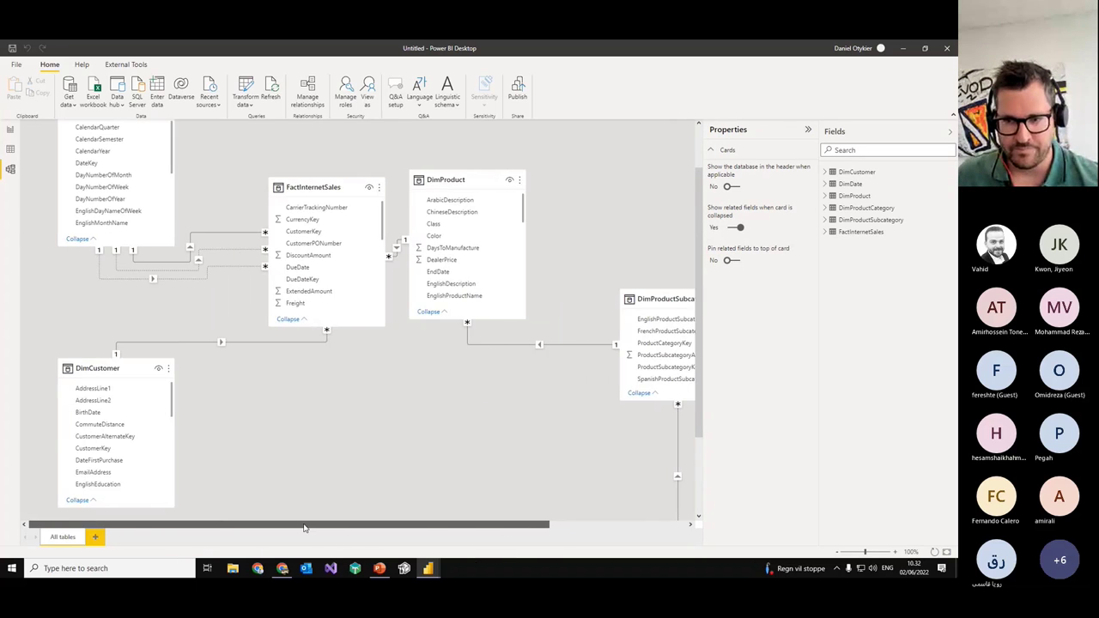
{"action": "scroll", "coordinate": [353, 454], "scroll_direction": "down", "scroll_amount": 1}
{"action": "scroll", "coordinate": [353, 454], "scroll_direction": "down", "scroll_amount": 1}
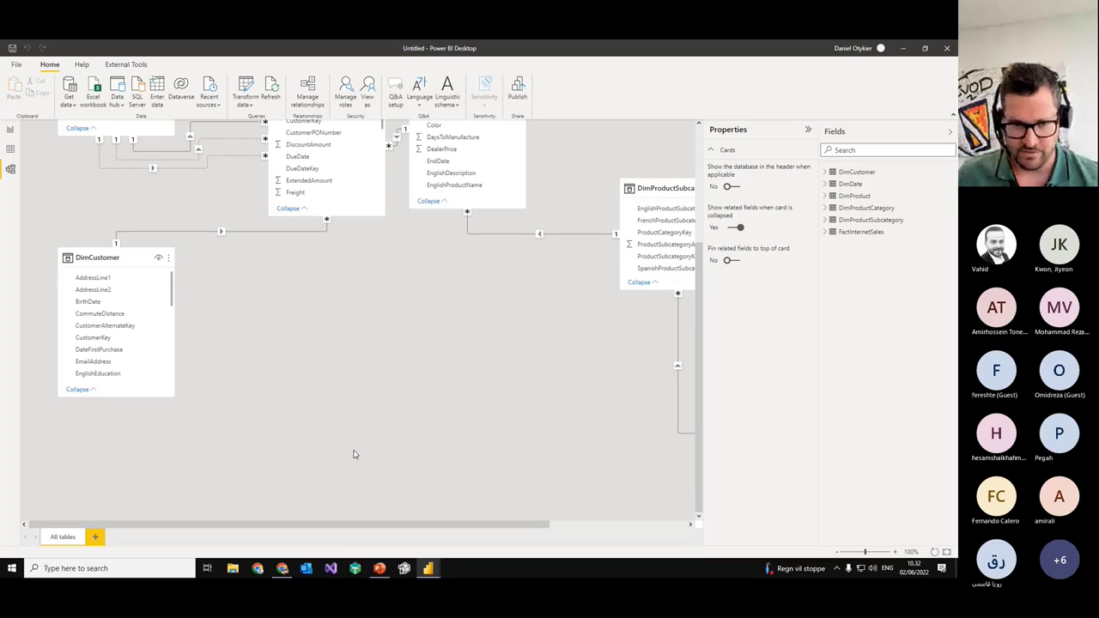
{"action": "scroll", "coordinate": [354, 454], "scroll_direction": "up", "scroll_amount": 2}
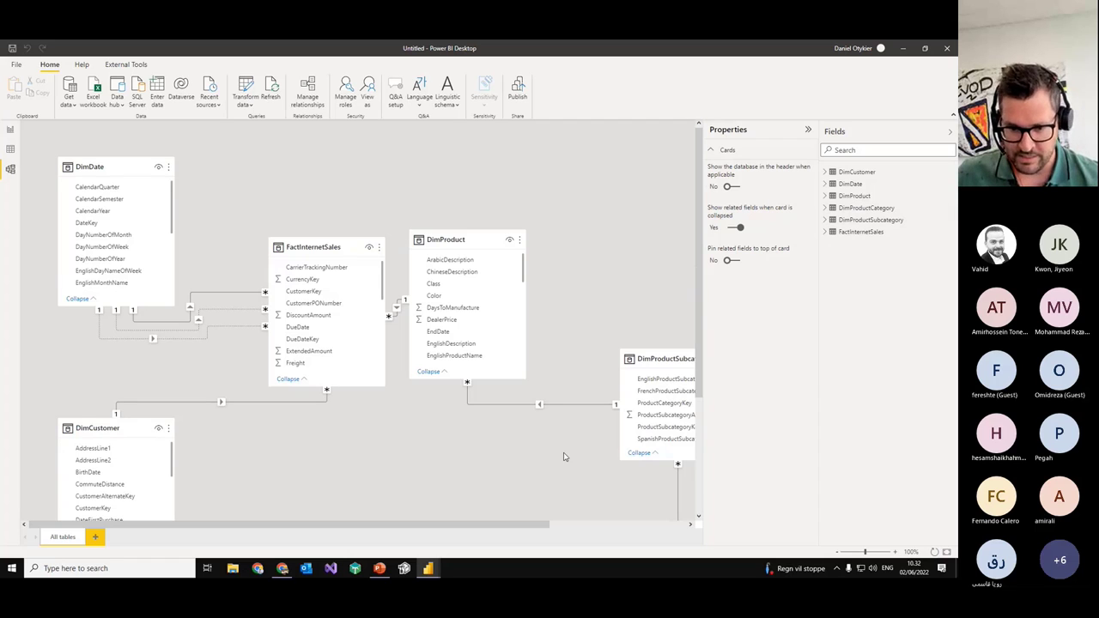
{"action": "left_click_drag", "start_coordinate": [481, 526], "coordinate": [642, 535]}
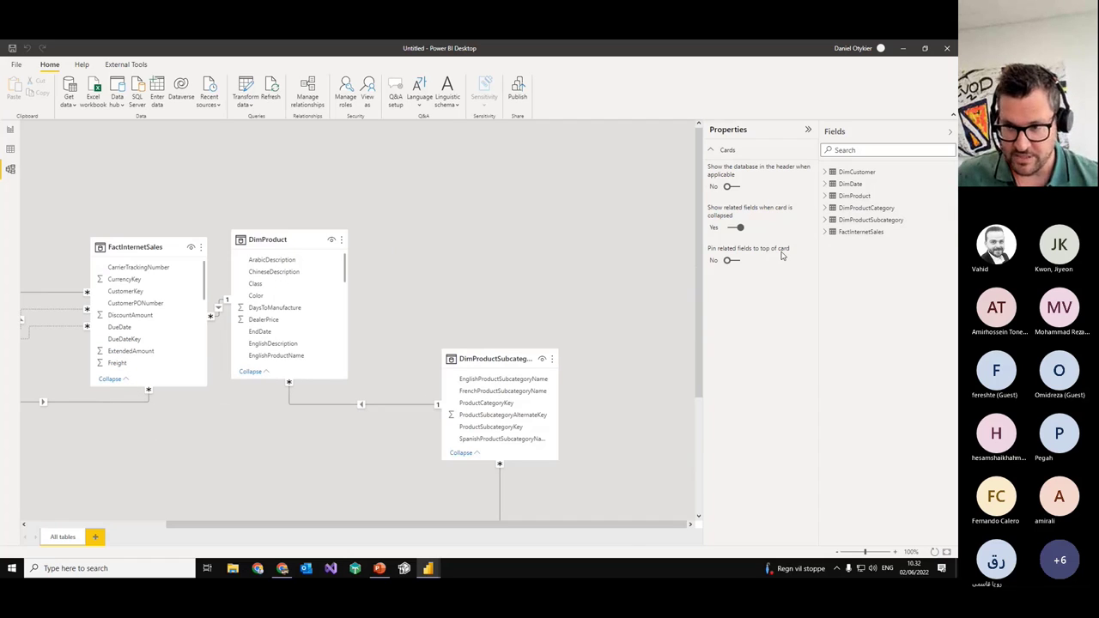
Step: Rename the FactInternetSales table as Internet Sales
{"action": "right_click", "coordinate": [850, 232]}
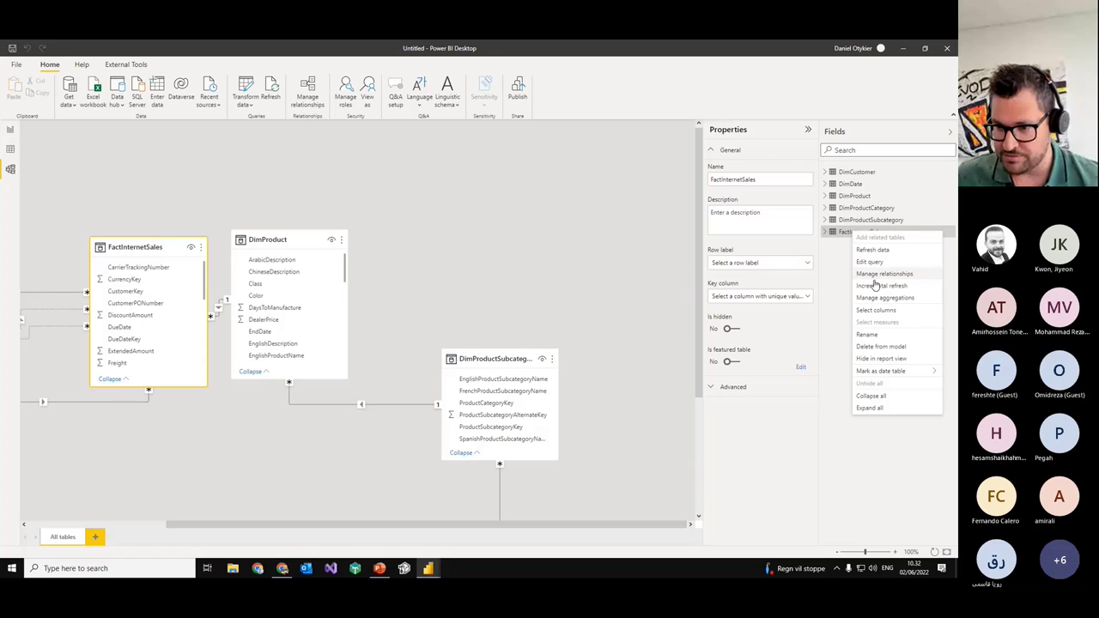
{"action": "left_click", "coordinate": [865, 335]}
{"action": "type", "text": "Internet"}
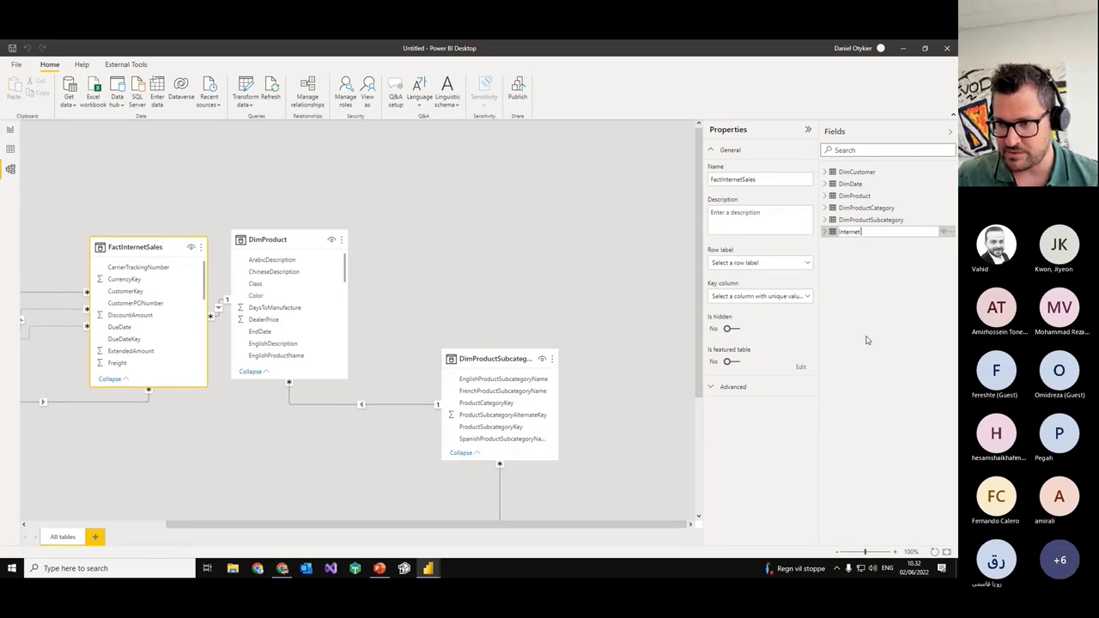
{"action": "type", "text": " Sales"}
{"action": "key", "text": "Return"}
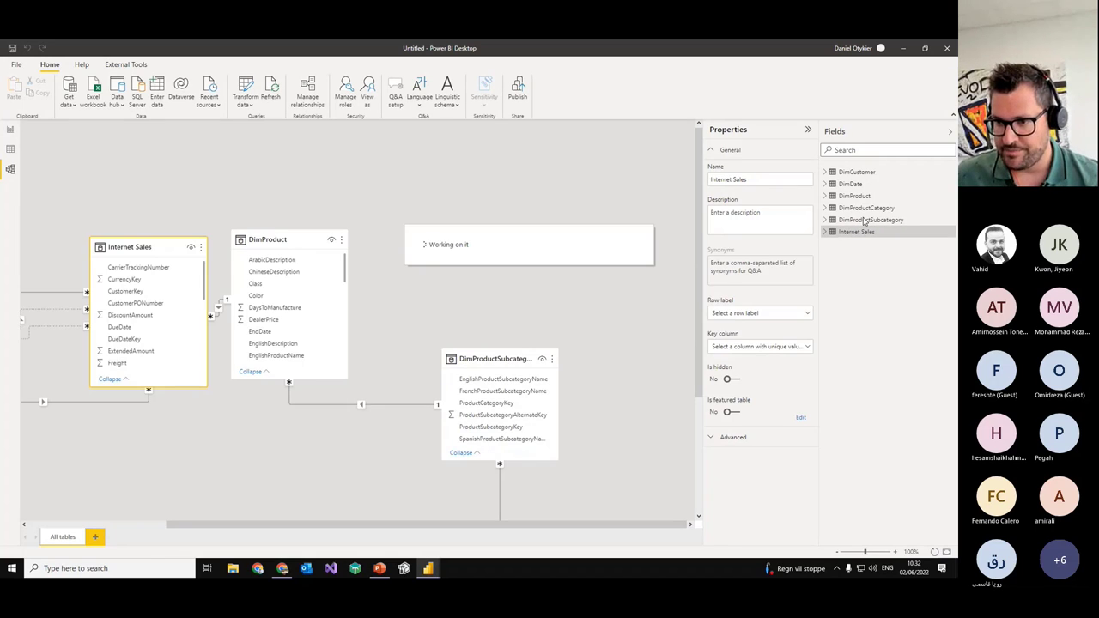
Step: Select the five Dim tables together and check whether they can be renamed in one operation
{"action": "left_click", "coordinate": [863, 219]}
{"action": "left_click", "coordinate": [856, 172], "text": "shift"}
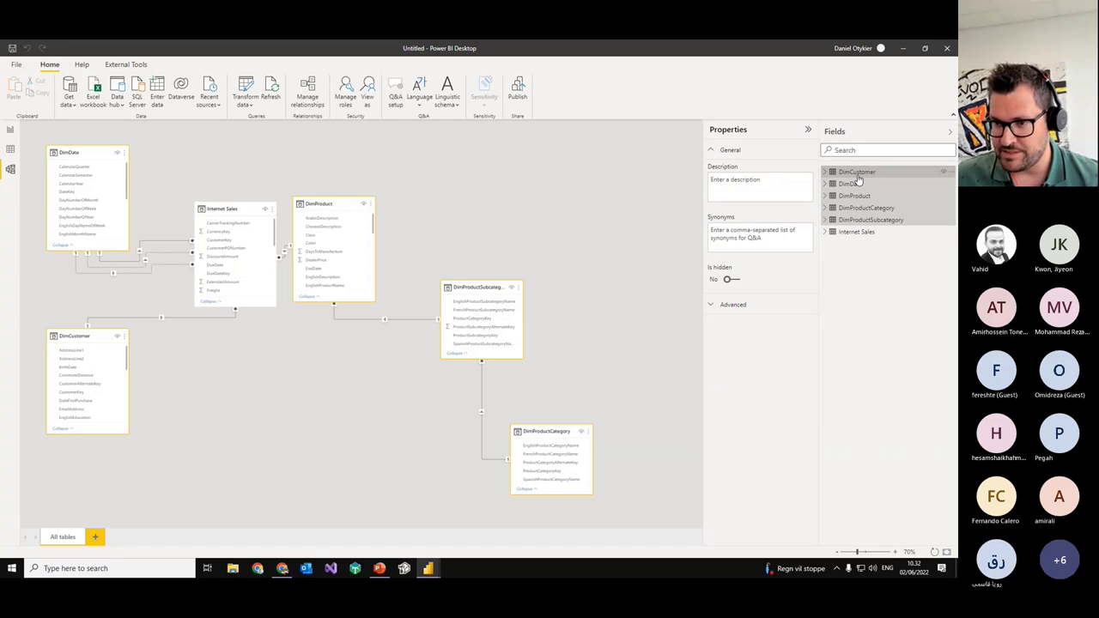
{"action": "right_click", "coordinate": [855, 172]}
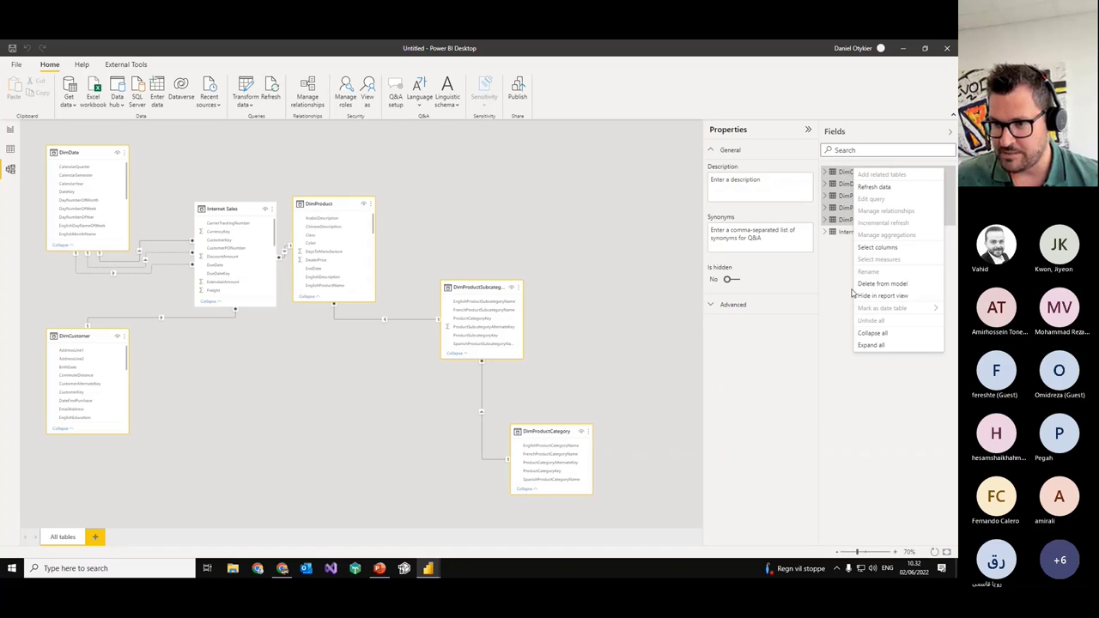
{"action": "left_click", "coordinate": [843, 233]}
{"action": "key", "text": "Up"}
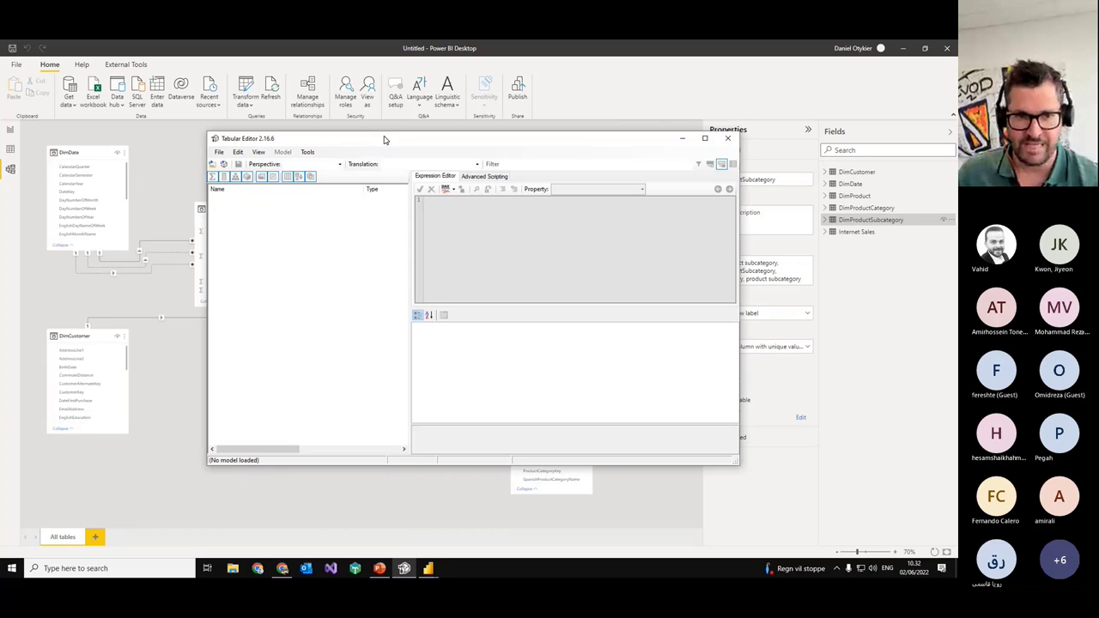
{"action": "left_click", "coordinate": [225, 164]}
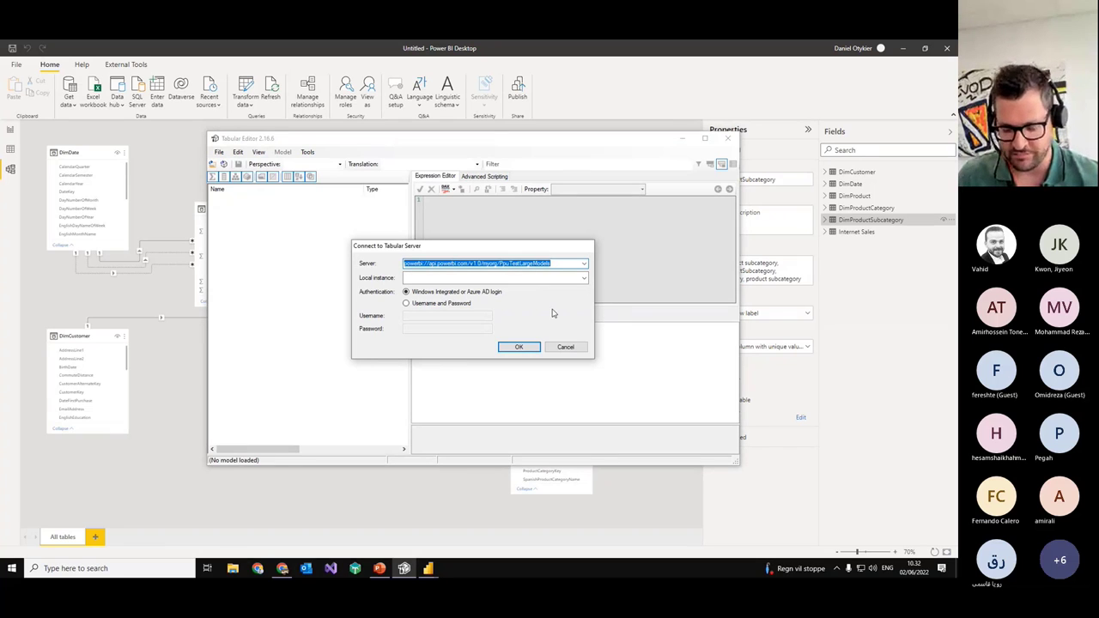
{"action": "type", "text": "localhost"}
{"action": "key", "text": "Return"}
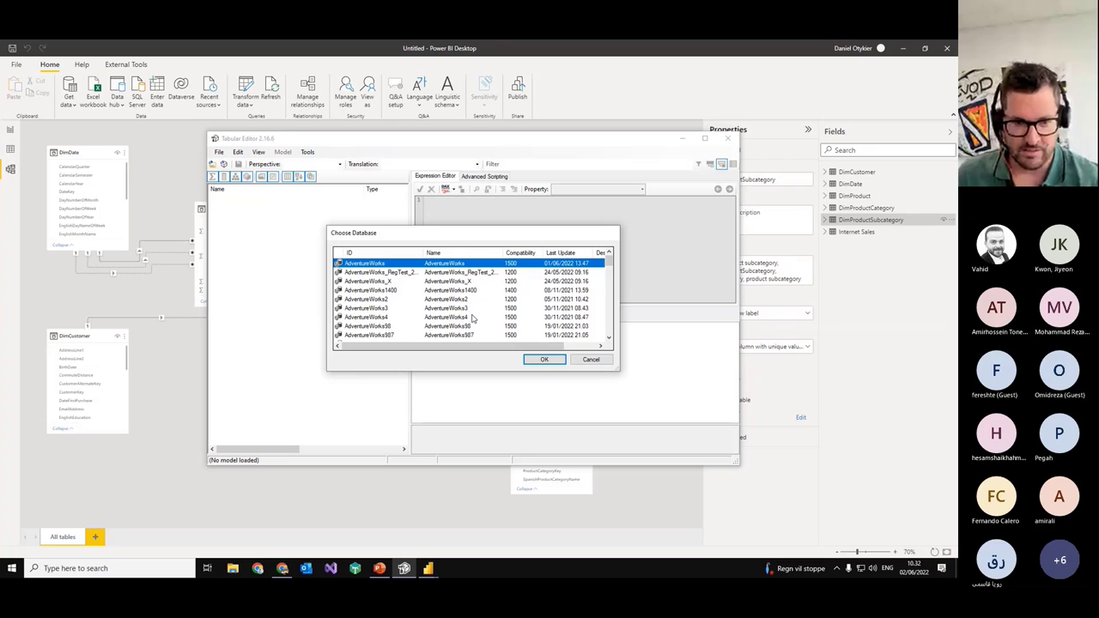
{"action": "left_click", "coordinate": [590, 361]}
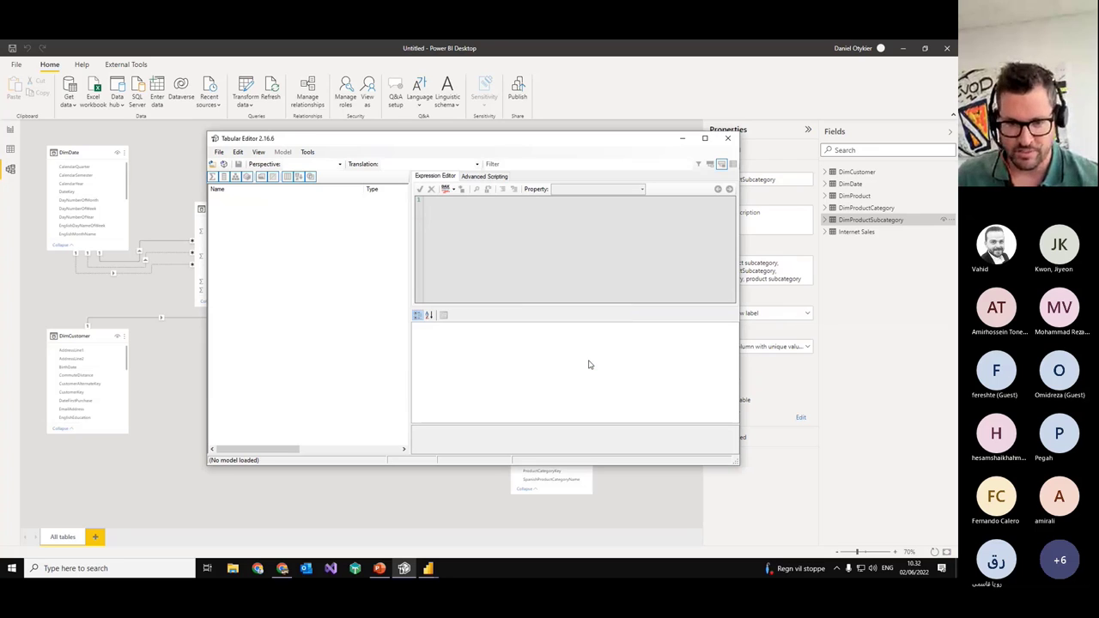
Step: Create a new Tabular Editor model with compatibility level 1500 and check the data source types that can be added
{"action": "key", "text": "ctrl+n"}
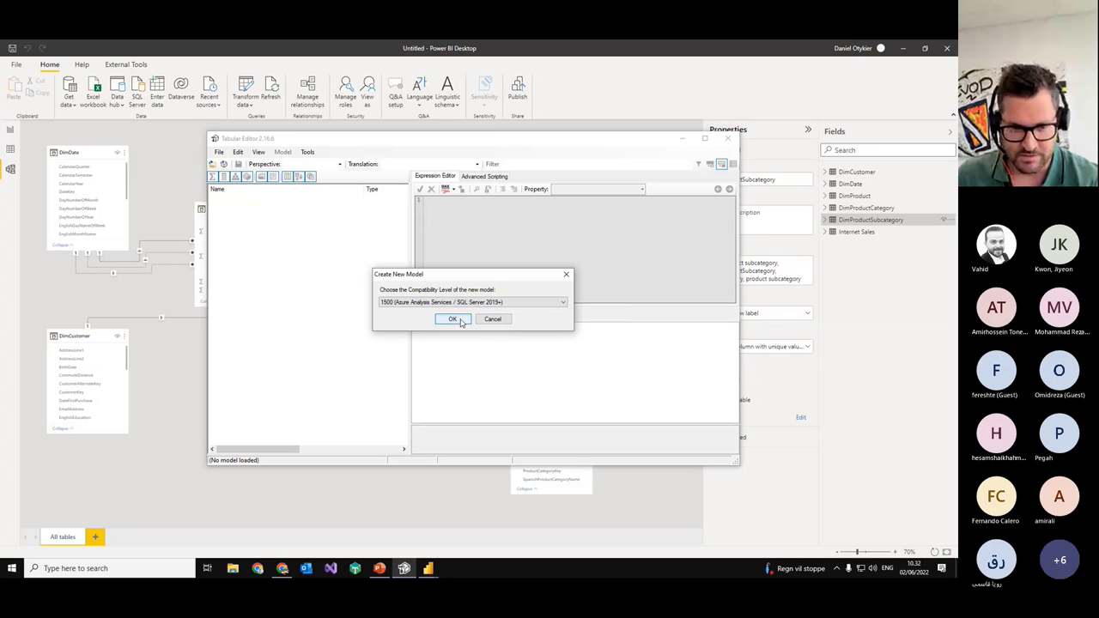
{"action": "left_click", "coordinate": [455, 320]}
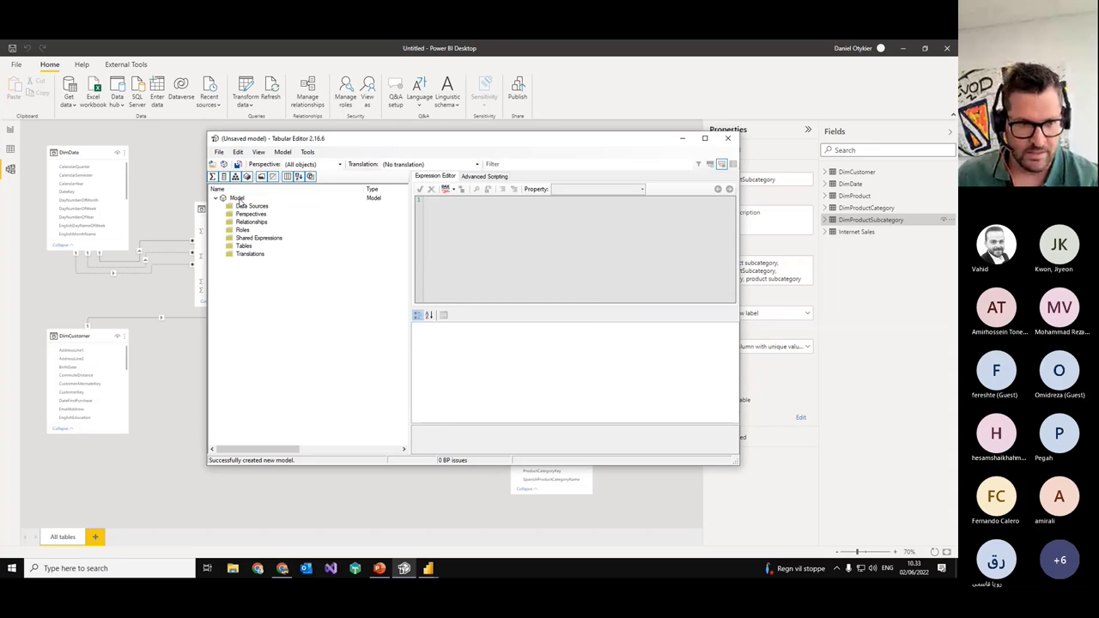
{"action": "left_click", "coordinate": [239, 200]}
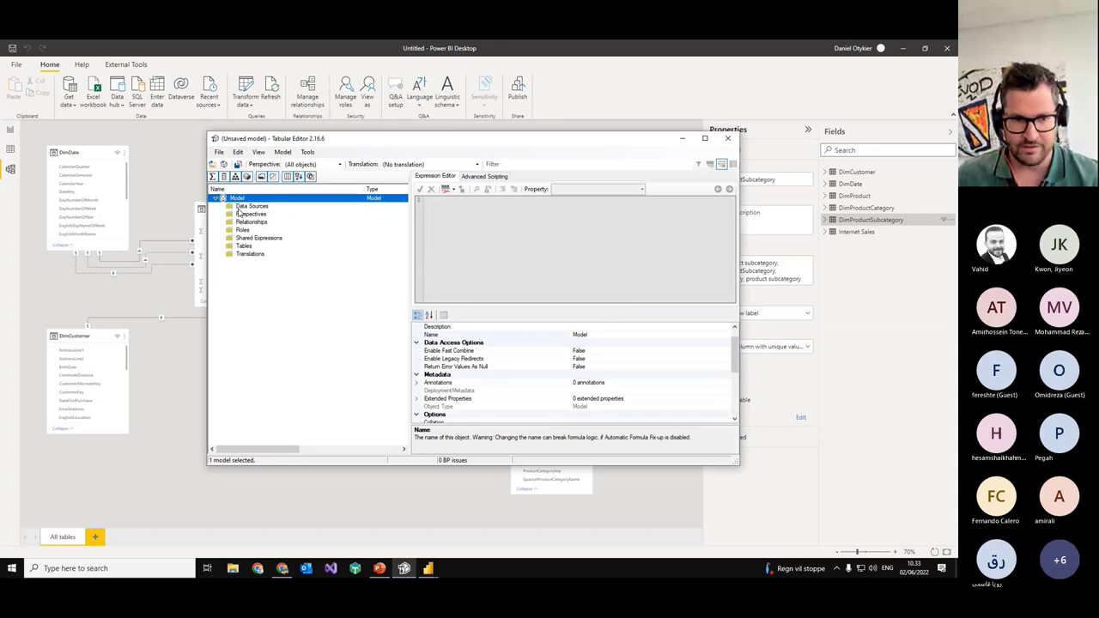
{"action": "left_click", "coordinate": [240, 209]}
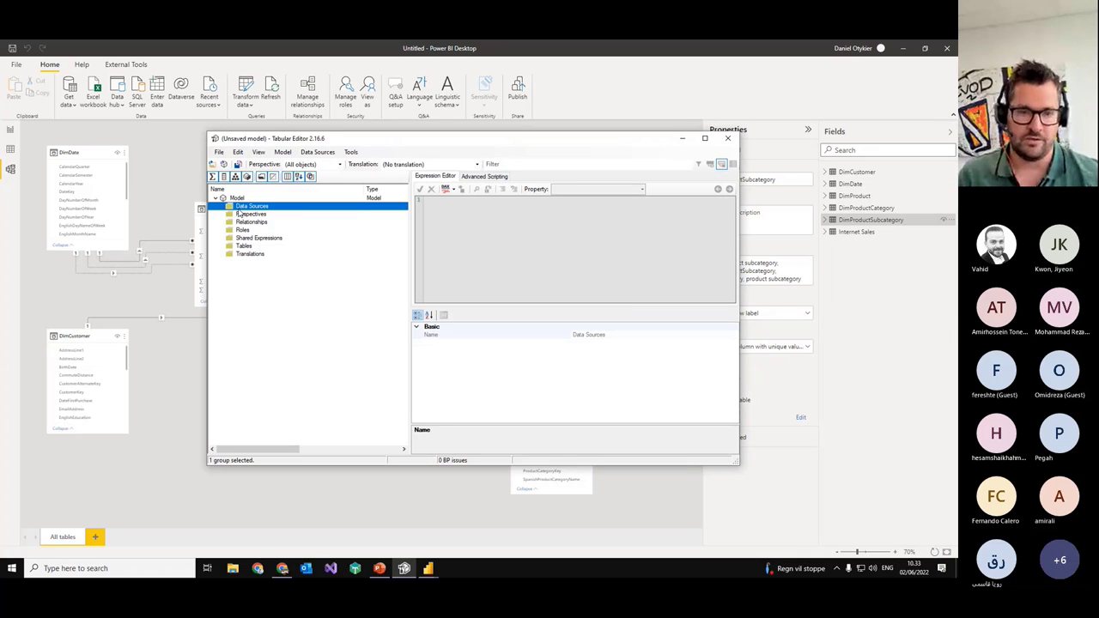
{"action": "right_click", "coordinate": [241, 208]}
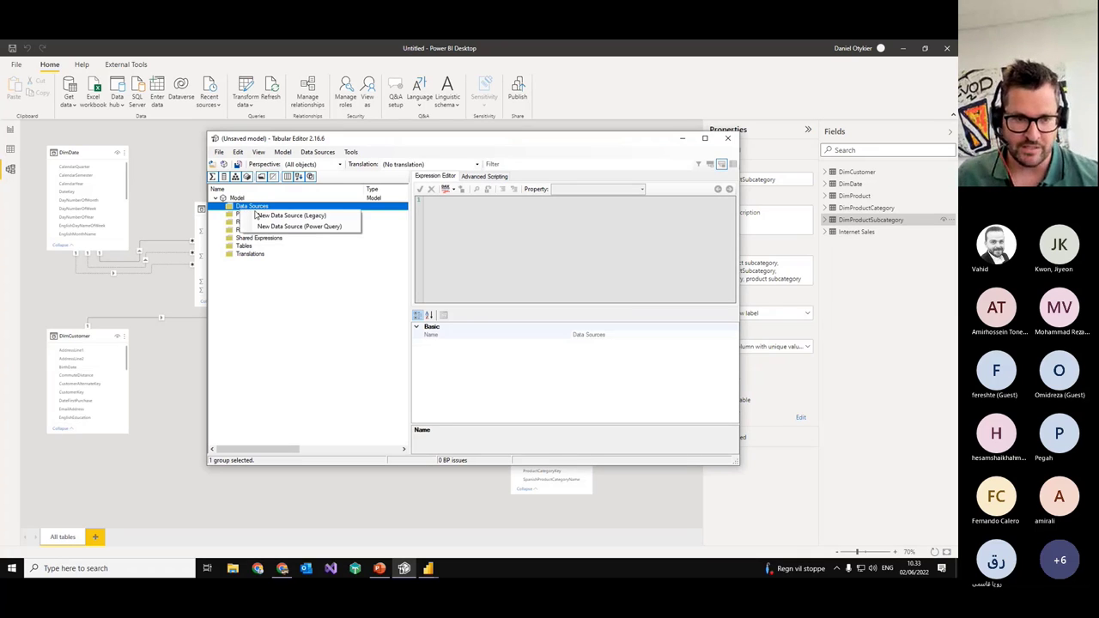
Step: Start a table import with a new SQL Server data source for AdventureWorksDW2019 on localhost, using Windows Authentication
{"action": "left_click", "coordinate": [237, 199]}
{"action": "right_click", "coordinate": [237, 198]}
{"action": "left_click", "coordinate": [407, 260]}
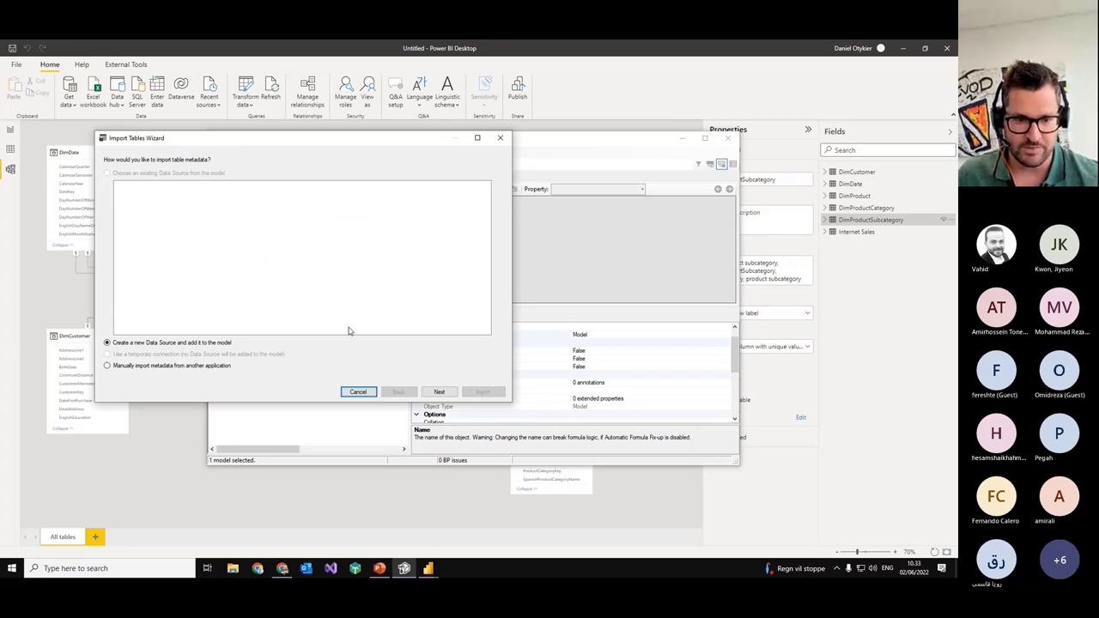
{"action": "left_click", "coordinate": [440, 392]}
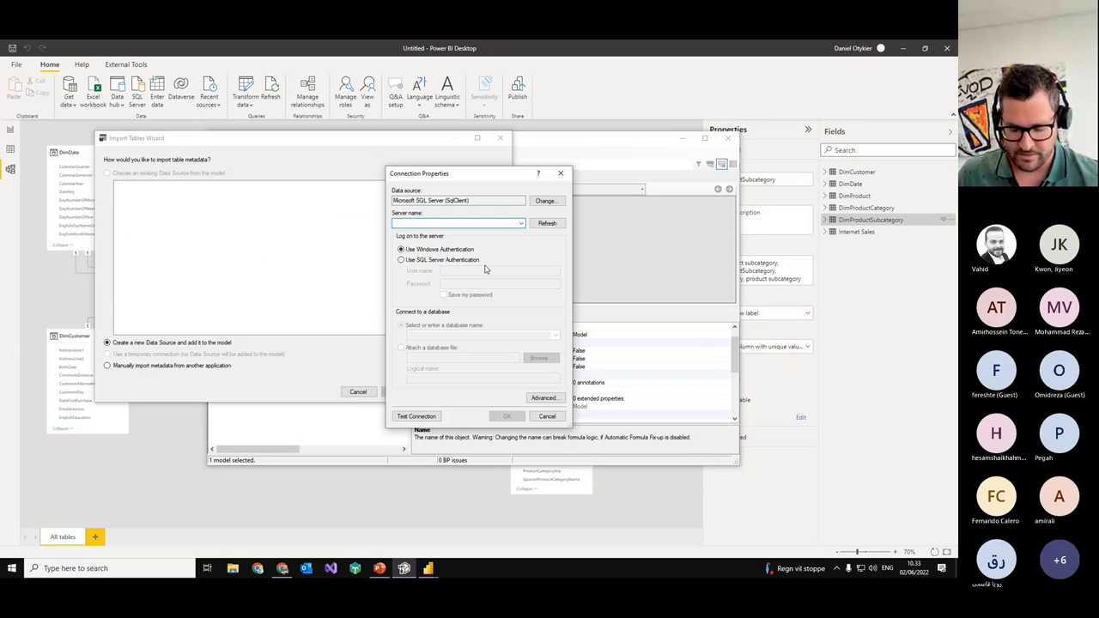
{"action": "type", "text": "localhost"}
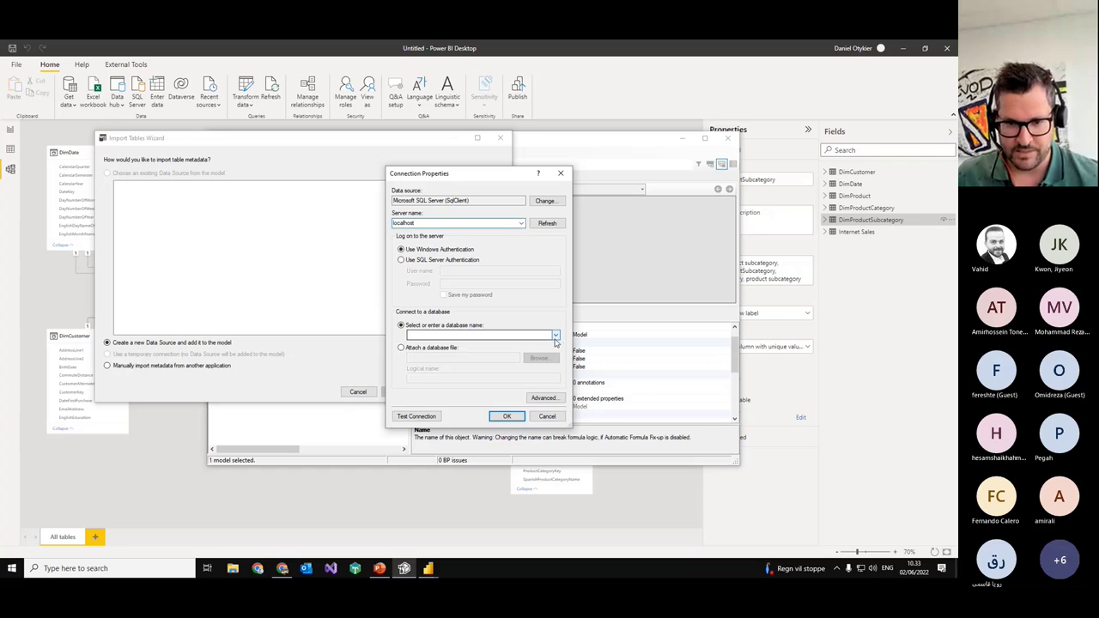
{"action": "left_click", "coordinate": [554, 335]}
{"action": "left_click", "coordinate": [455, 347]}
{"action": "left_click", "coordinate": [507, 417]}
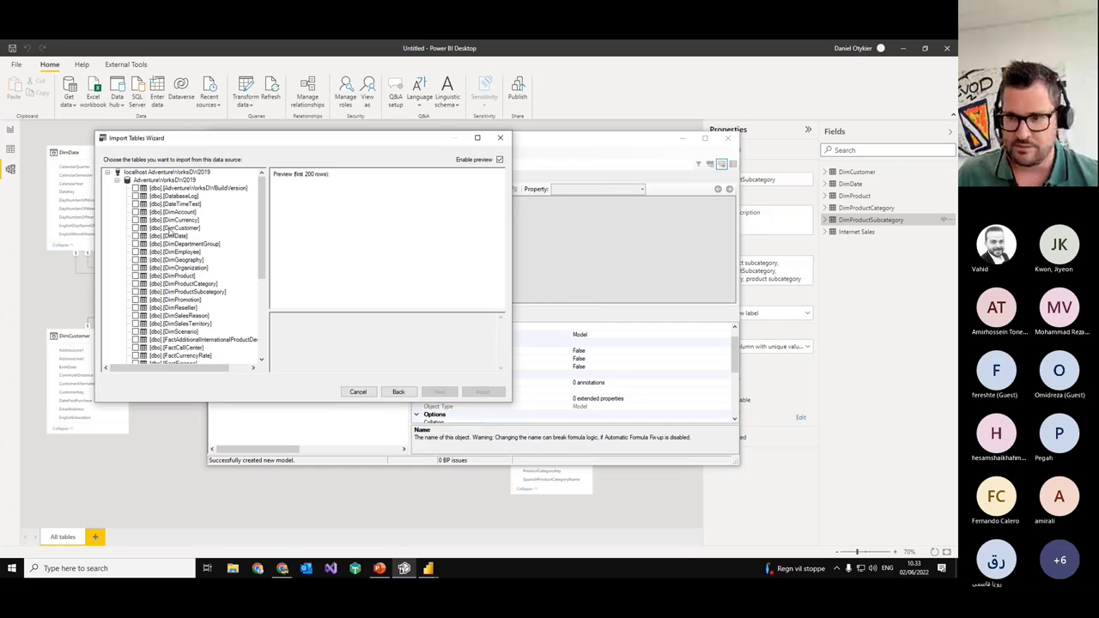
Step: Select the DimCustomer, DimDate, DimProduct, DimProductCategory and DimProductSubcategory tables for import
{"action": "left_click", "coordinate": [170, 235]}
{"action": "left_click", "coordinate": [136, 235]}
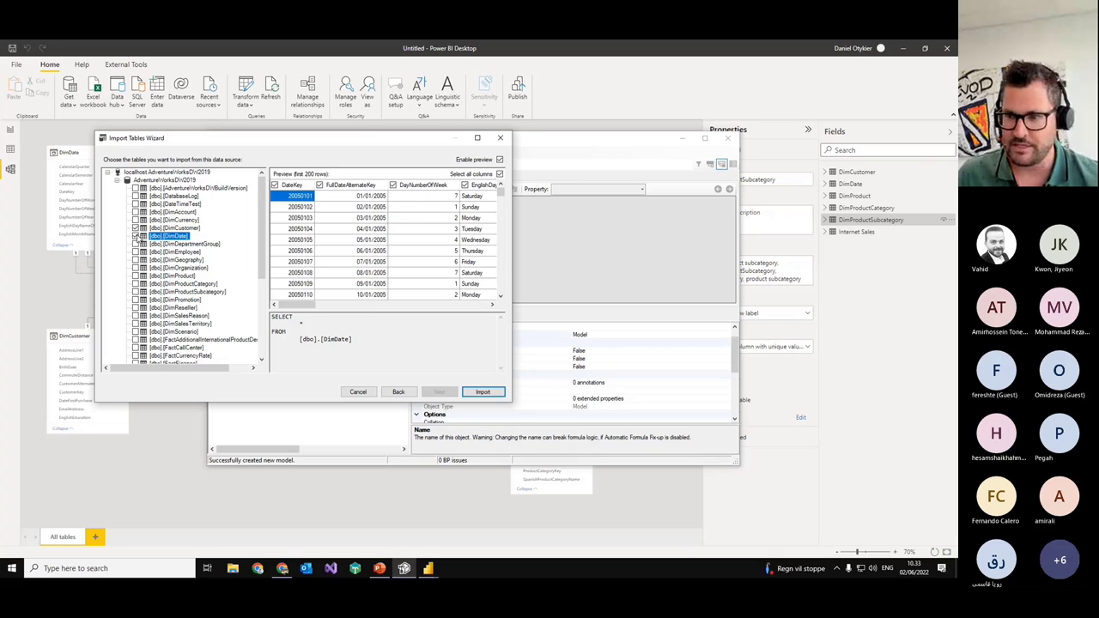
{"action": "scroll", "coordinate": [135, 245], "scroll_direction": "down", "scroll_amount": 1}
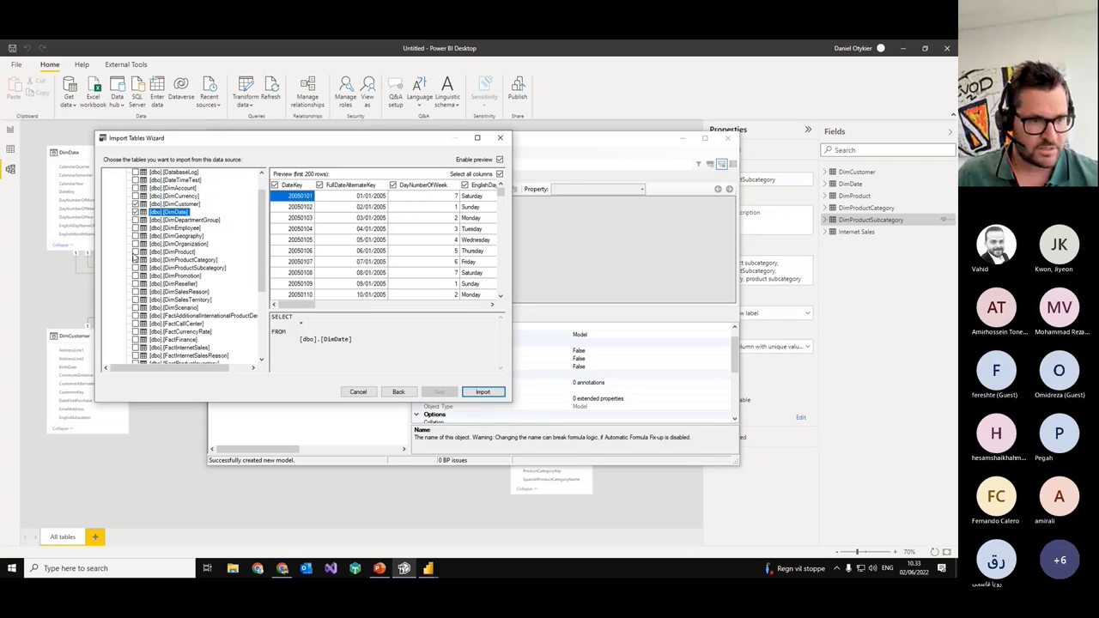
{"action": "left_click", "coordinate": [135, 260]}
{"action": "left_click", "coordinate": [135, 267]}
{"action": "scroll", "coordinate": [136, 271], "scroll_direction": "down", "scroll_amount": 2}
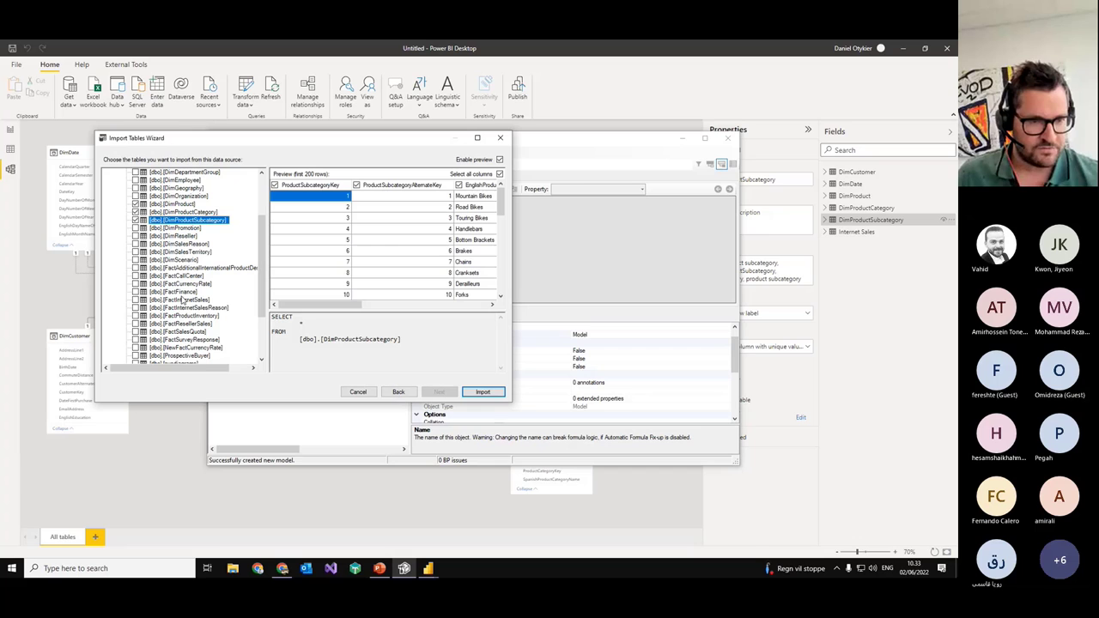
Step: Add FactInternetSales to the tables chosen for import, import them, and rename FactInternetSales as Internet Sales
{"action": "left_click", "coordinate": [135, 300]}
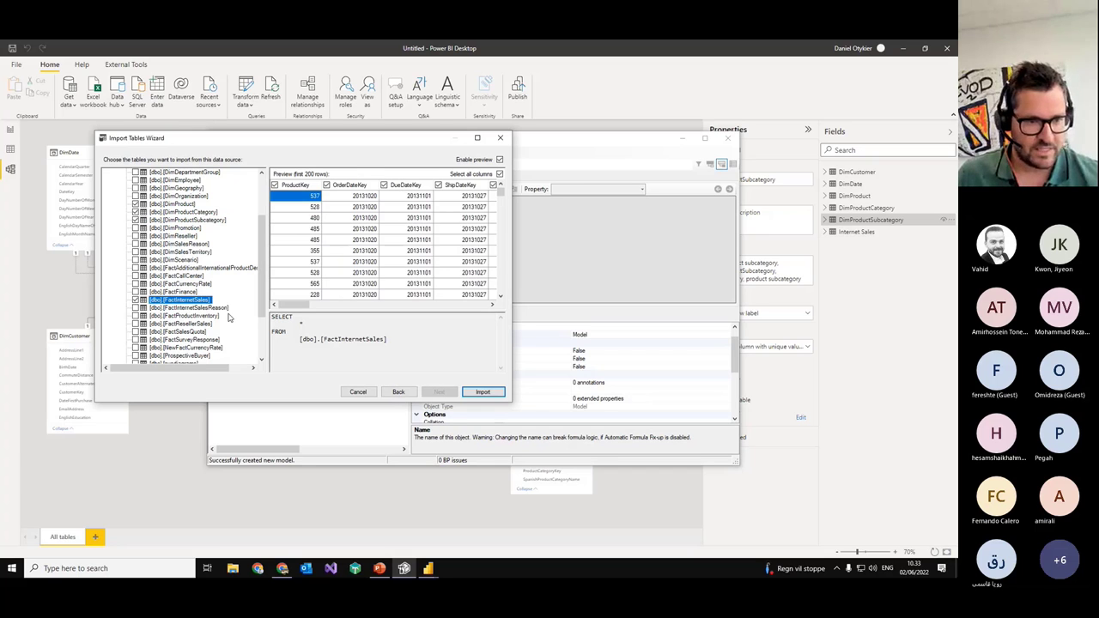
{"action": "left_click", "coordinate": [483, 393]}
{"action": "left_click", "coordinate": [263, 296]}
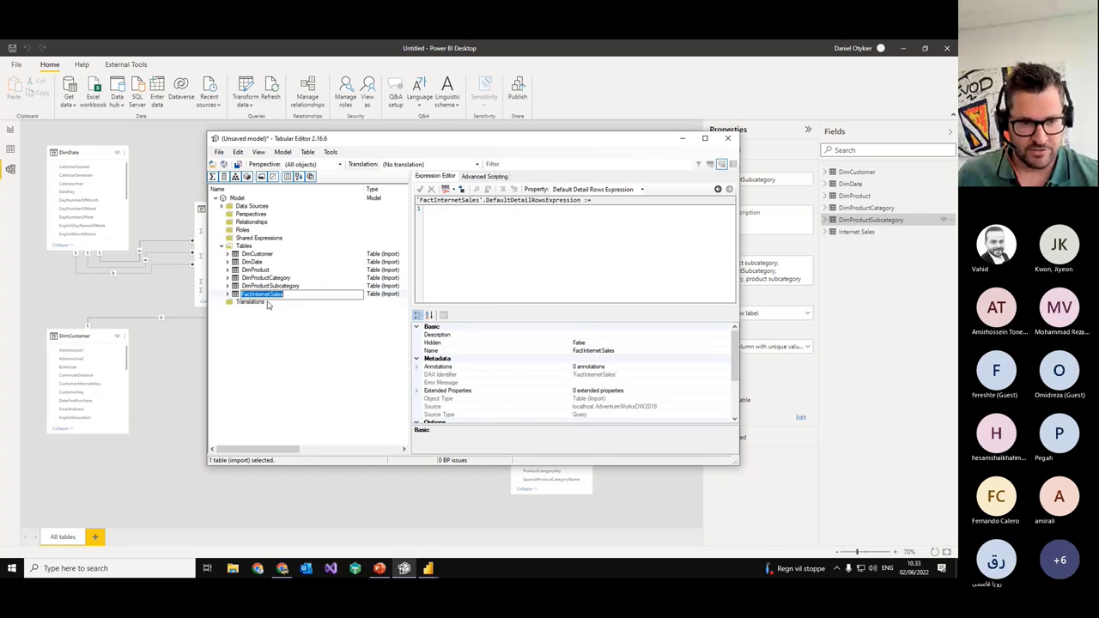
{"action": "type", "text": "I"}
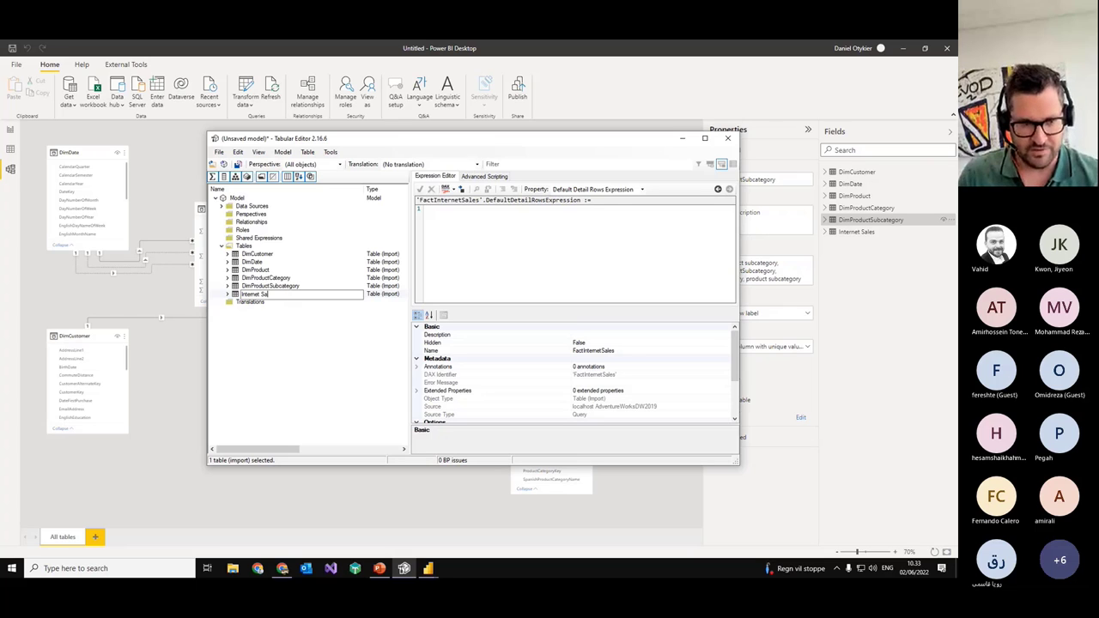
{"action": "key", "text": "Return"}
Step: Batch rename the five dimension tables from DimCustomer to DimProductSubcategory, replacing "Dim" with nothing
{"action": "left_click", "coordinate": [265, 286]}
{"action": "left_click", "coordinate": [256, 255], "text": "shift"}
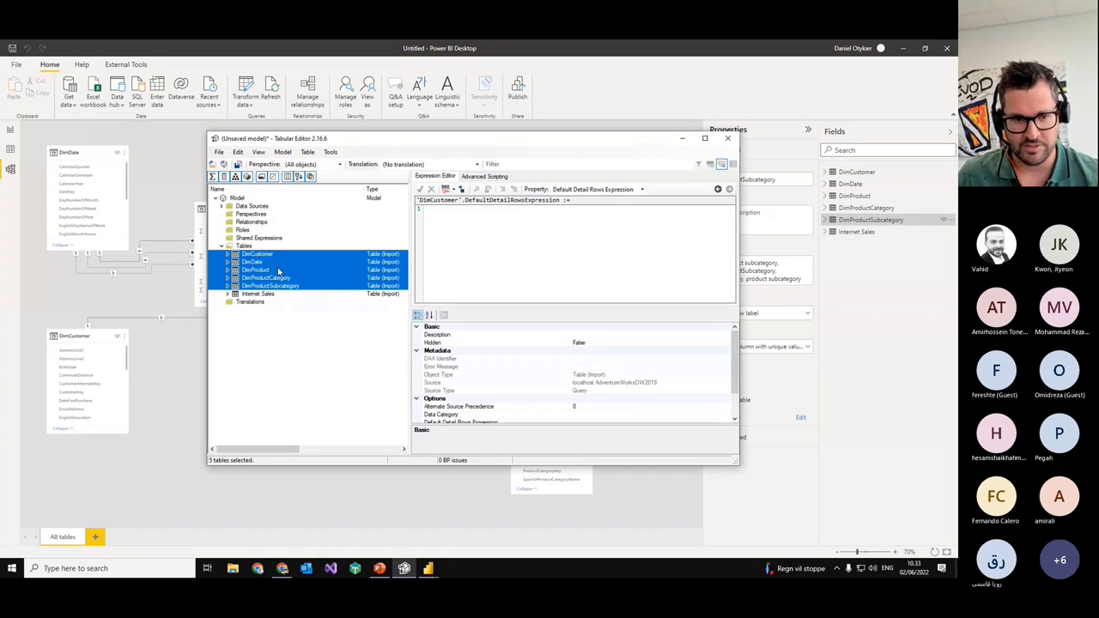
{"action": "right_click", "coordinate": [284, 274]}
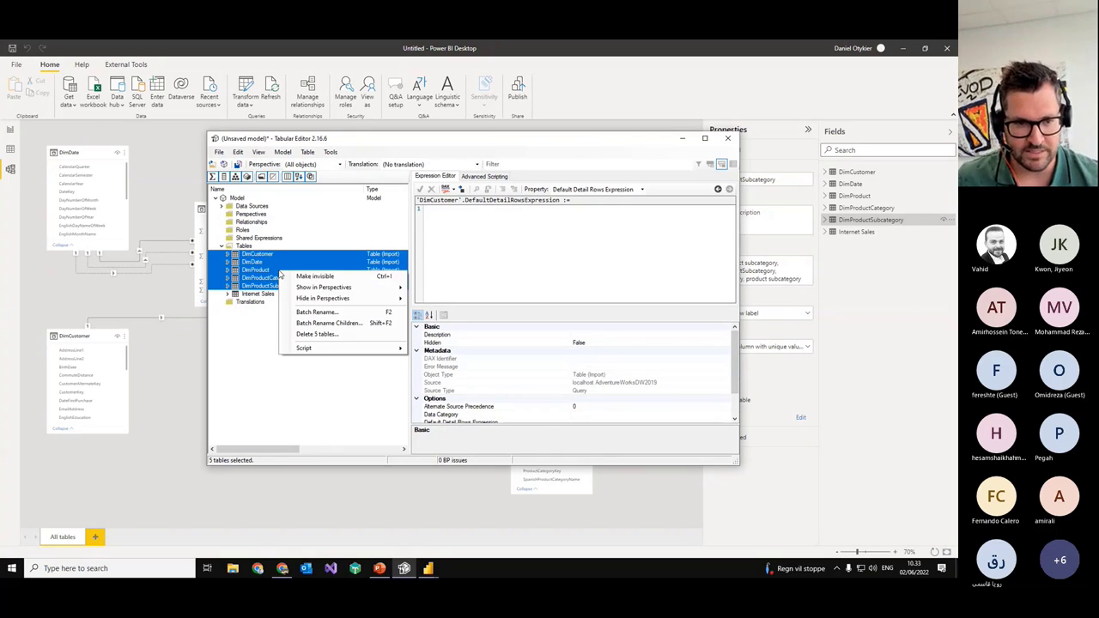
{"action": "left_click", "coordinate": [338, 314]}
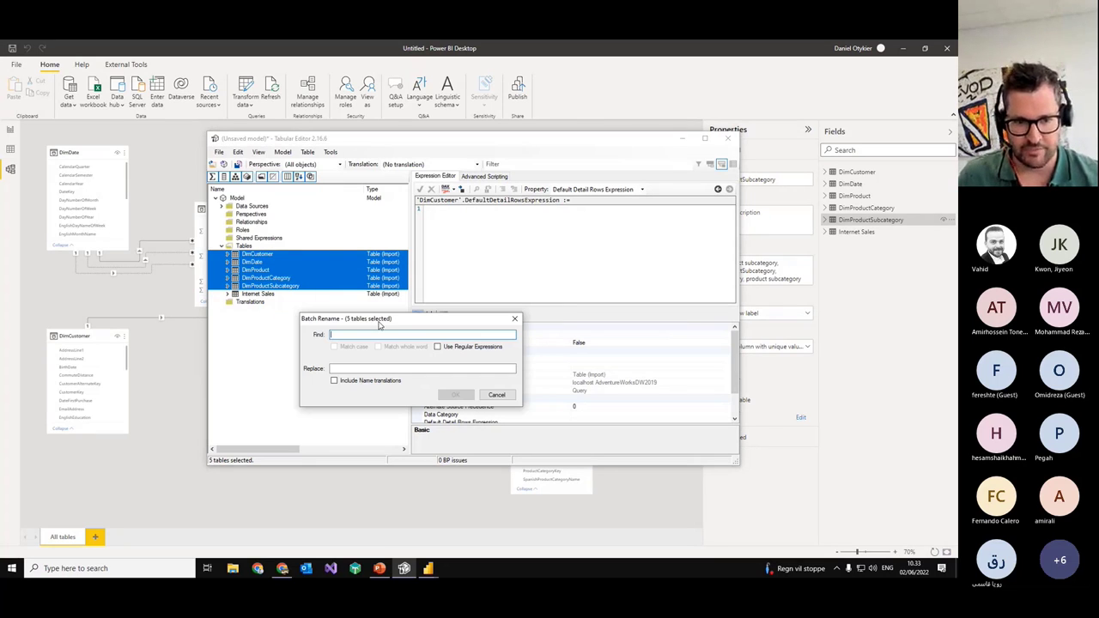
{"action": "type", "text": "Dim"}
{"action": "left_click", "coordinate": [366, 367]}
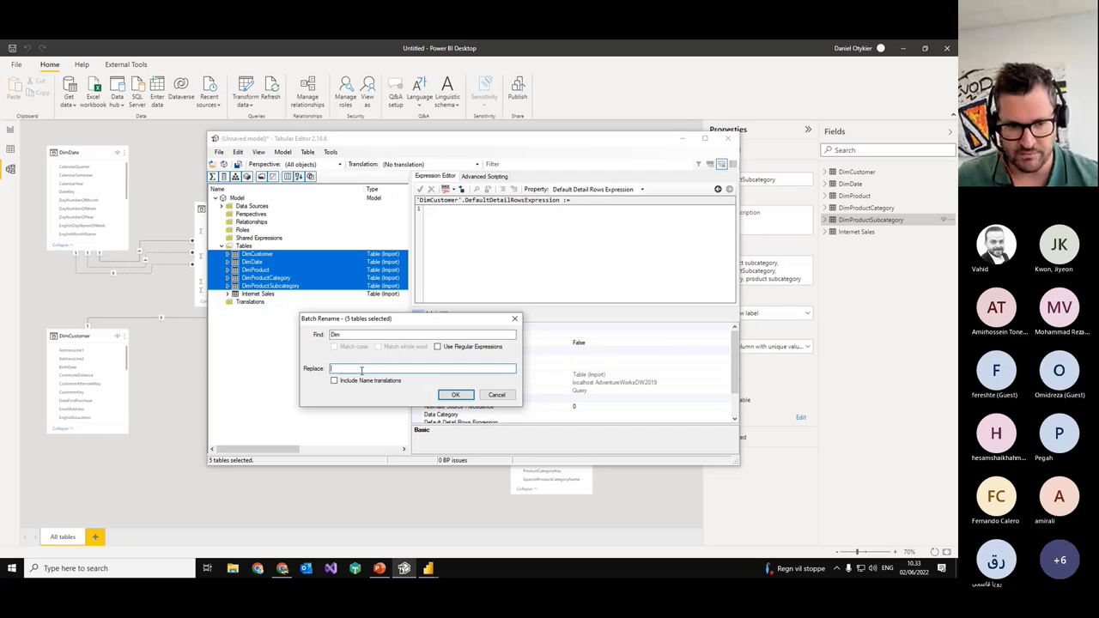
{"action": "left_click", "coordinate": [463, 394]}
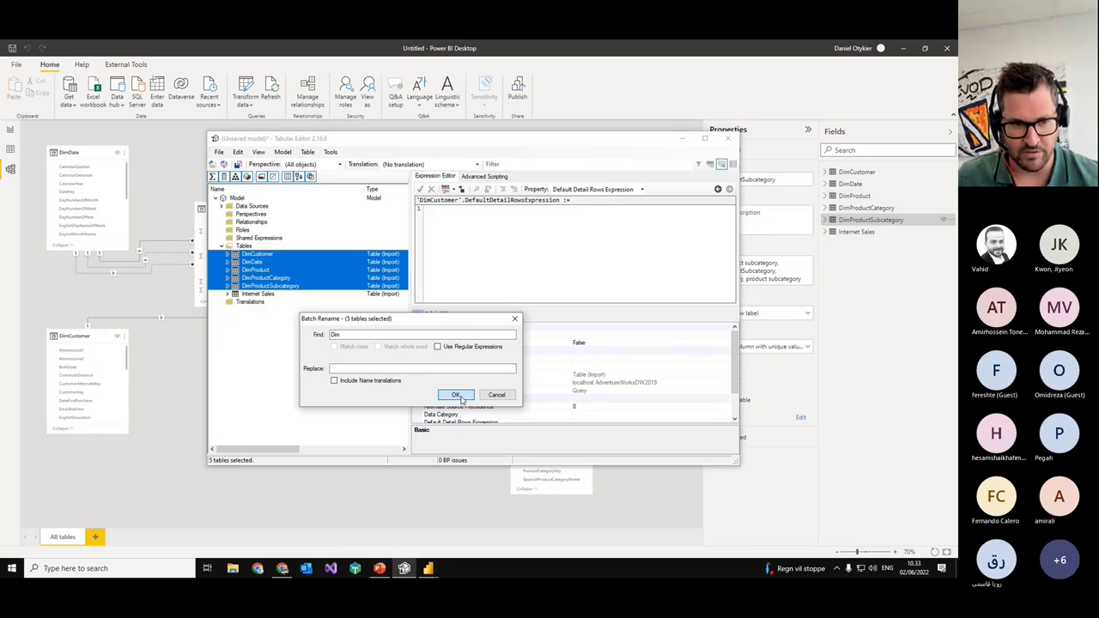
Step: Add a space to the names of the two remaining compound tables, making them Product Category and Product Subcategory
{"action": "left_click", "coordinate": [263, 287]}
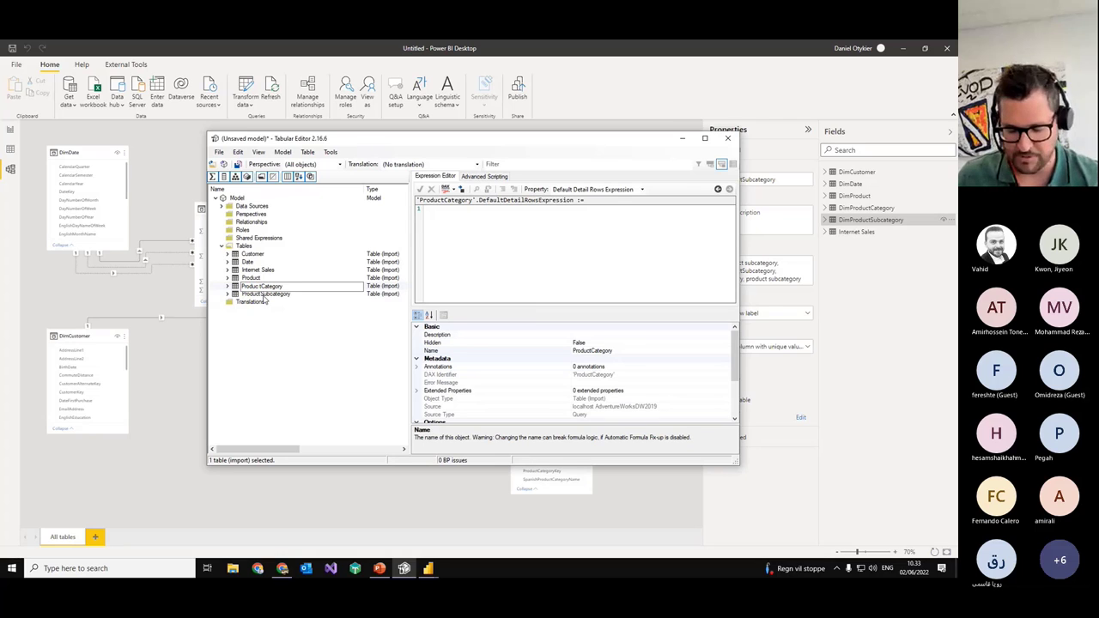
{"action": "left_click", "coordinate": [265, 298]}
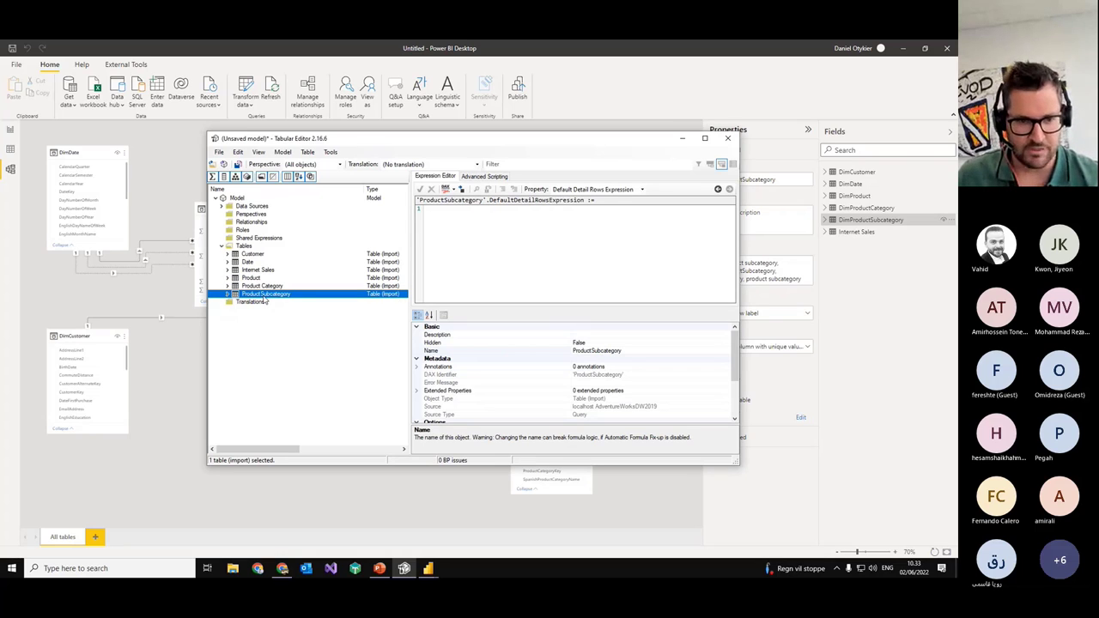
{"action": "left_click", "coordinate": [273, 287]}
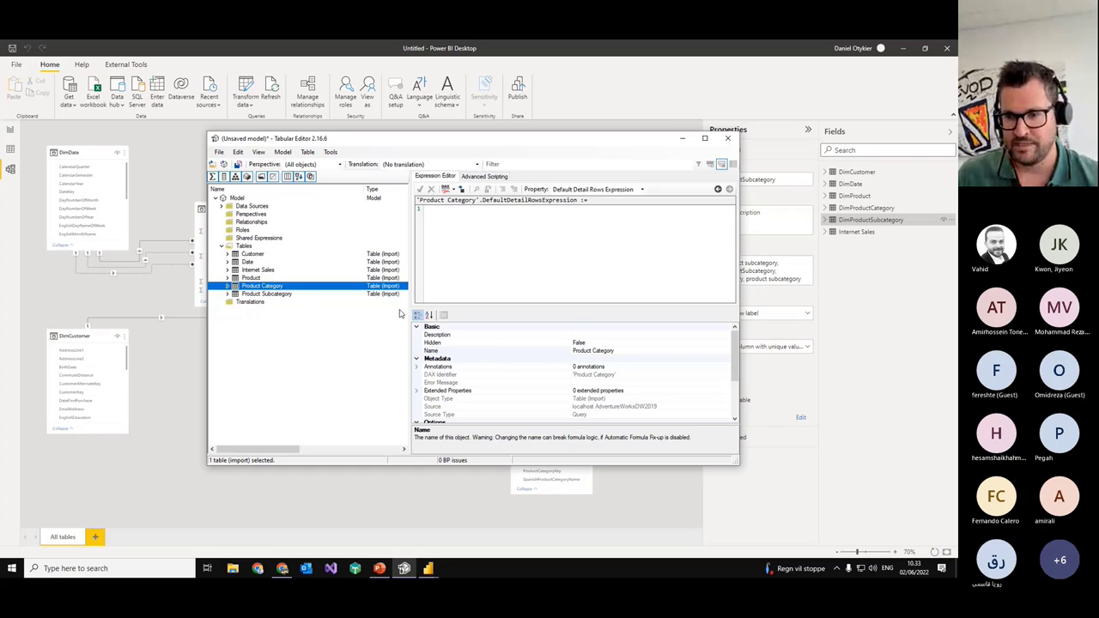
{"action": "left_click", "coordinate": [267, 262]}
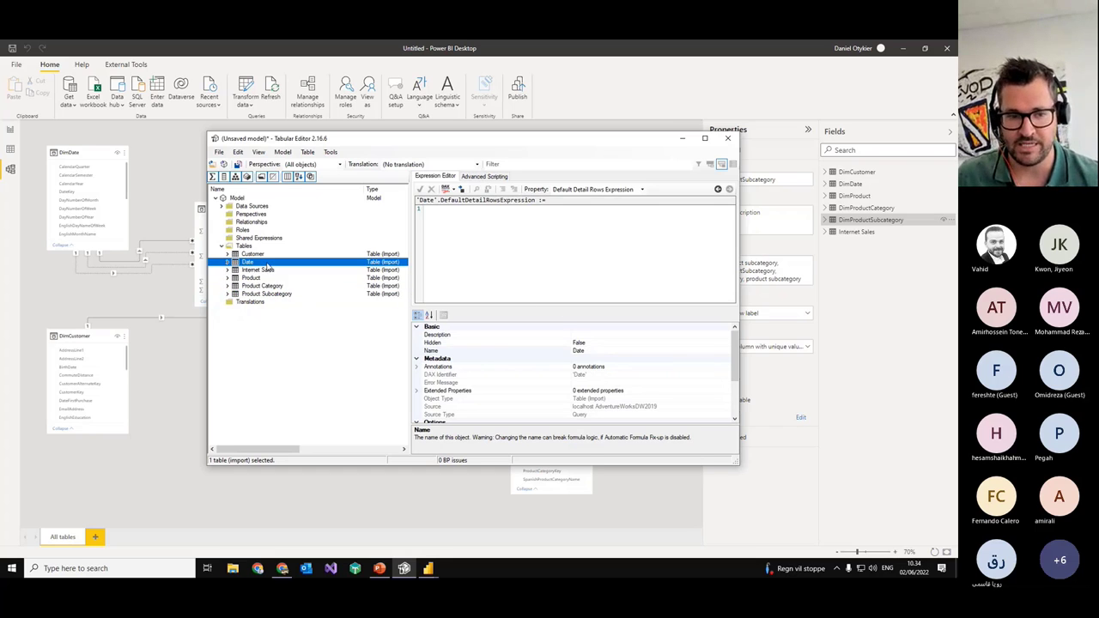
{"action": "left_click", "coordinate": [285, 285]}
Step: Switch to Power BI Desktop and rename the DimCustomer table as Customer
{"action": "left_click", "coordinate": [883, 287]}
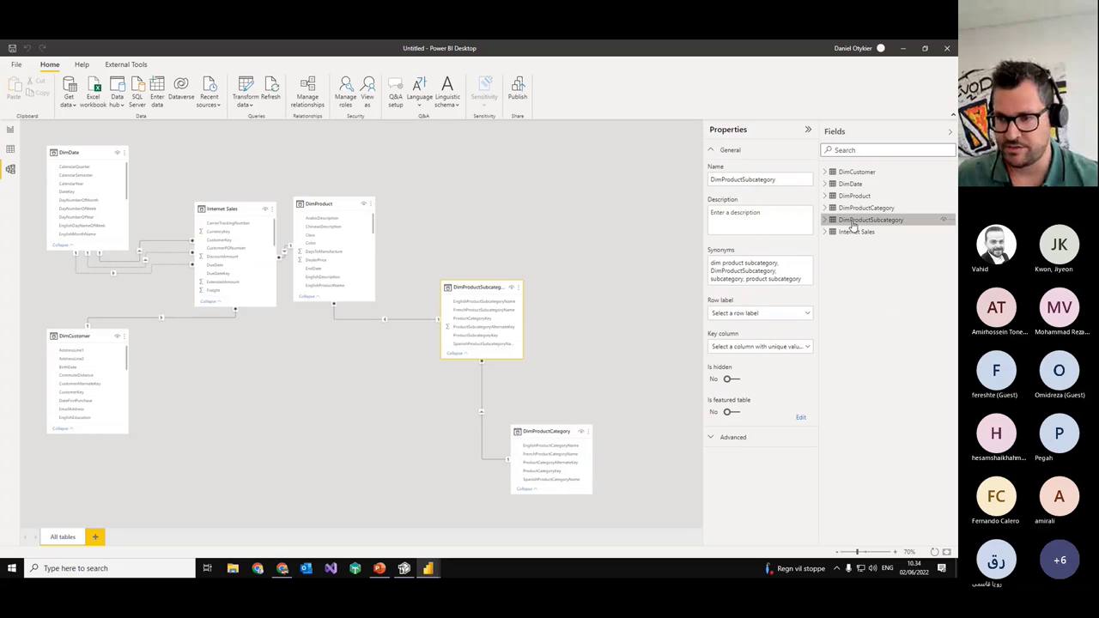
{"action": "left_click", "coordinate": [851, 174]}
{"action": "right_click", "coordinate": [850, 176]}
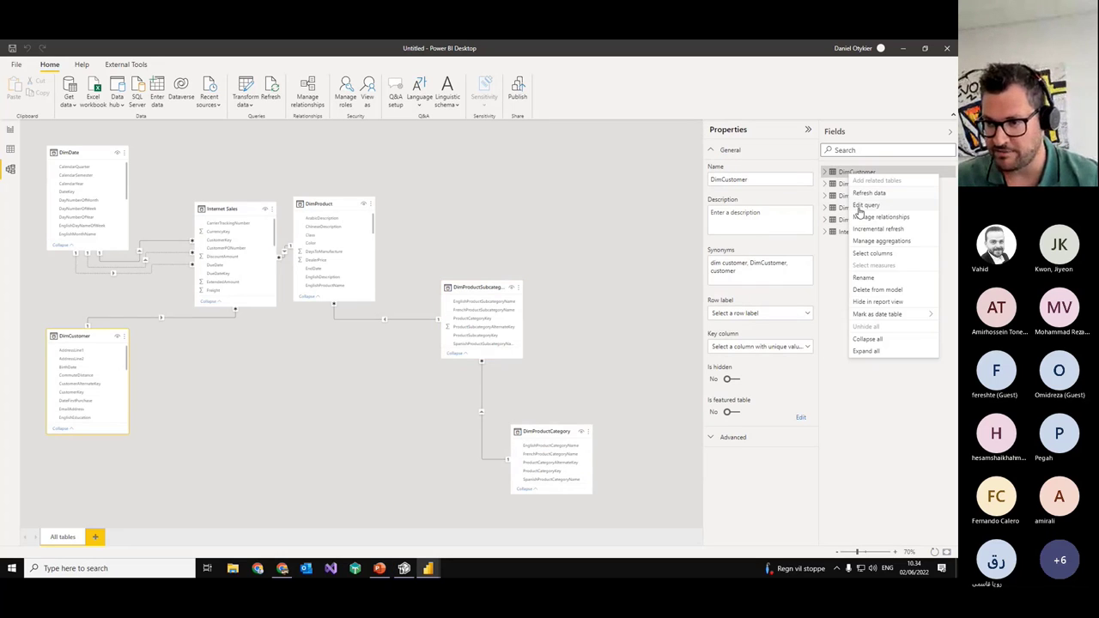
{"action": "left_click", "coordinate": [864, 277]}
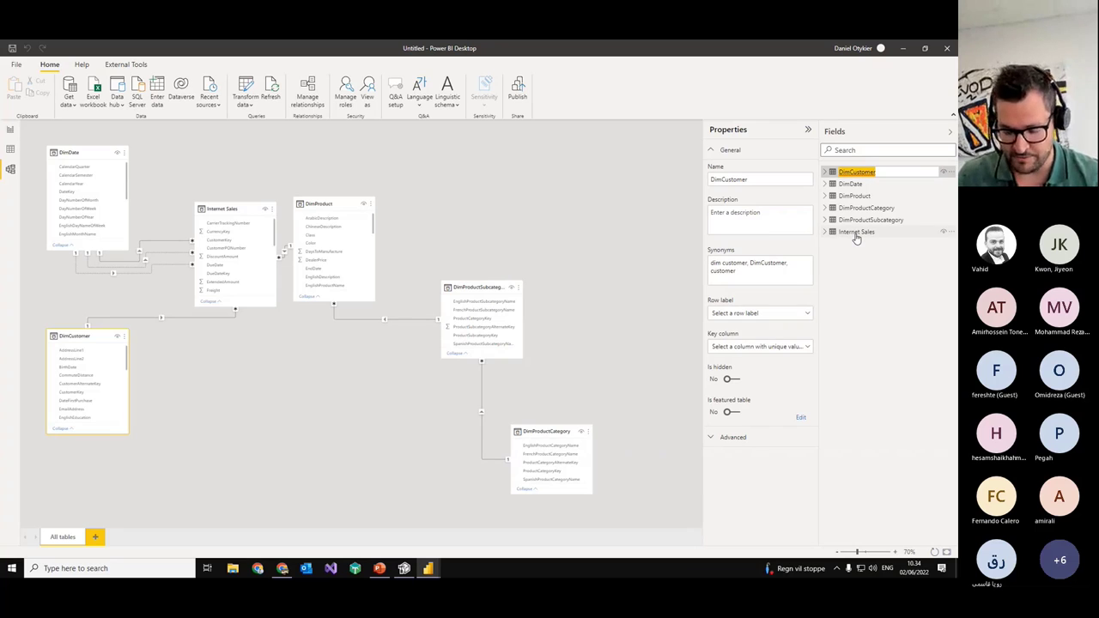
{"action": "key", "text": "Home"}
{"action": "key", "text": "Delete"}
{"action": "key", "text": "Delete"}
{"action": "key", "text": "Delete"}
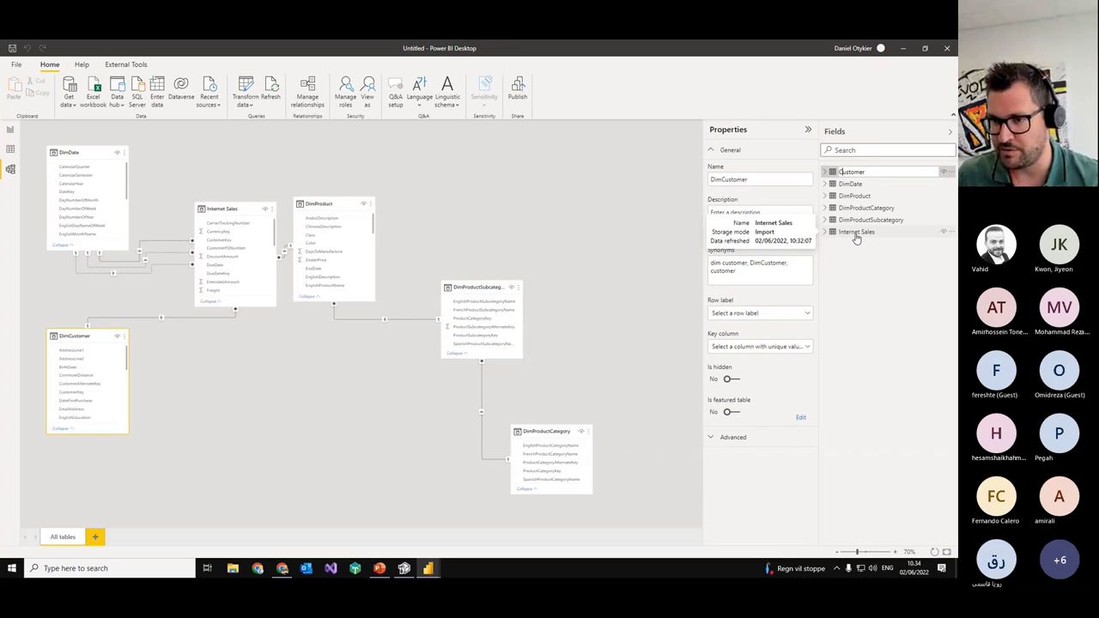
{"action": "key", "text": "Return"}
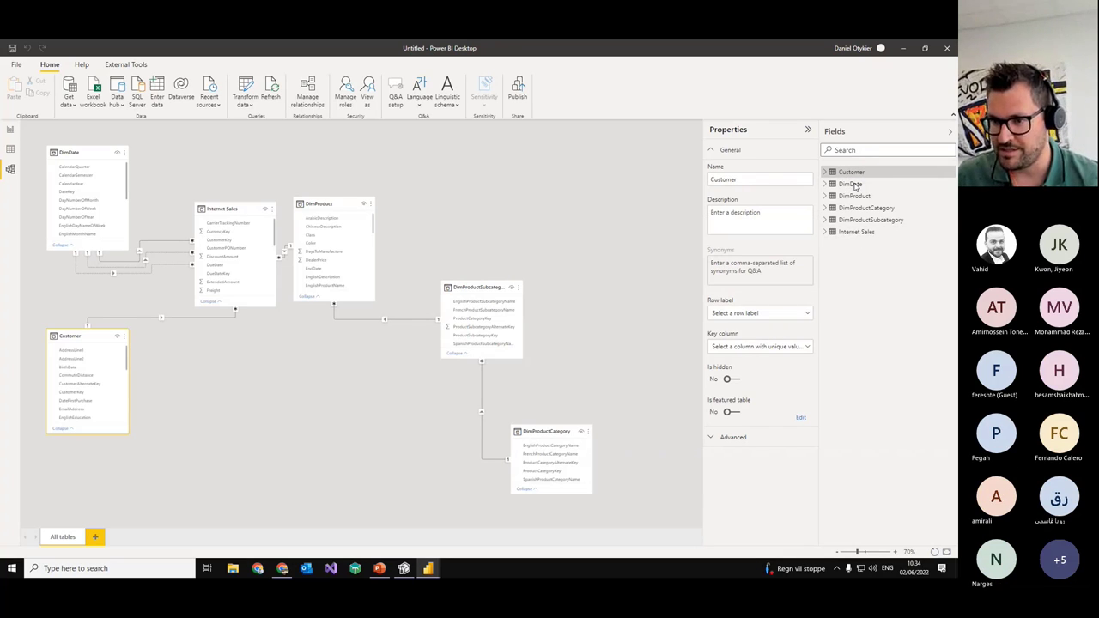
Step: Rename the DimDate table as Date
{"action": "right_click", "coordinate": [850, 189]}
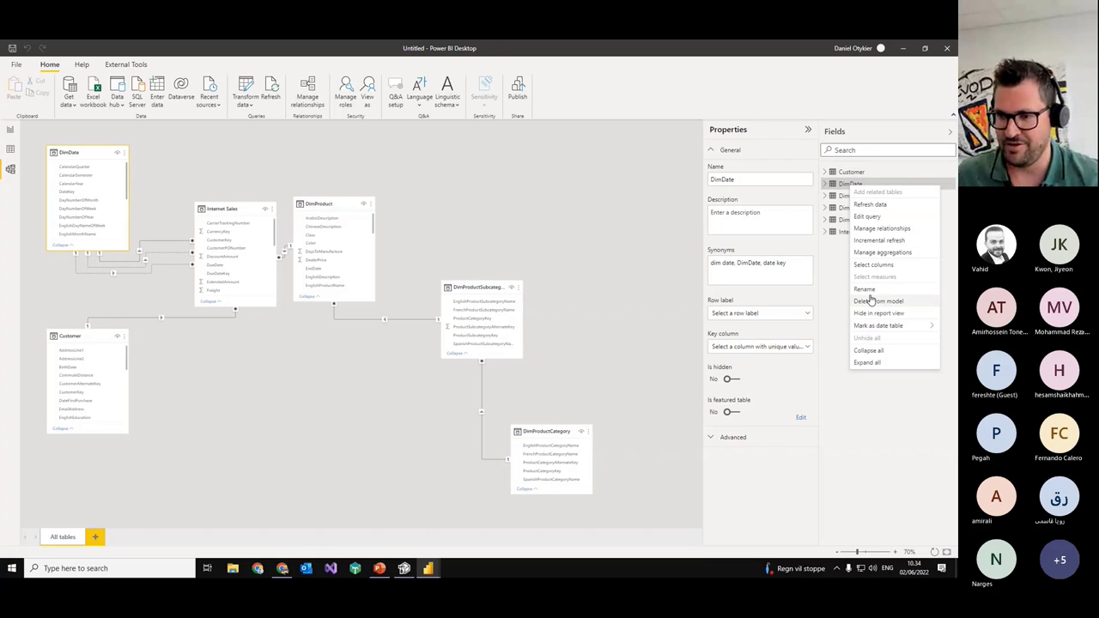
{"action": "left_click", "coordinate": [870, 298]}
{"action": "left_click", "coordinate": [573, 322]}
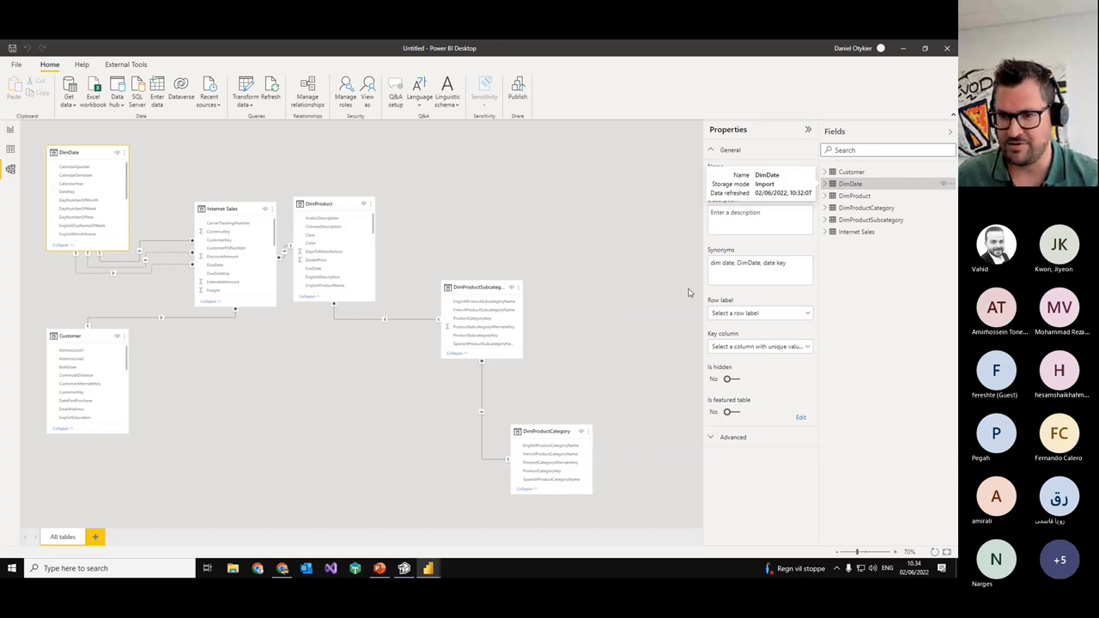
{"action": "right_click", "coordinate": [874, 196]}
{"action": "left_click", "coordinate": [807, 290]}
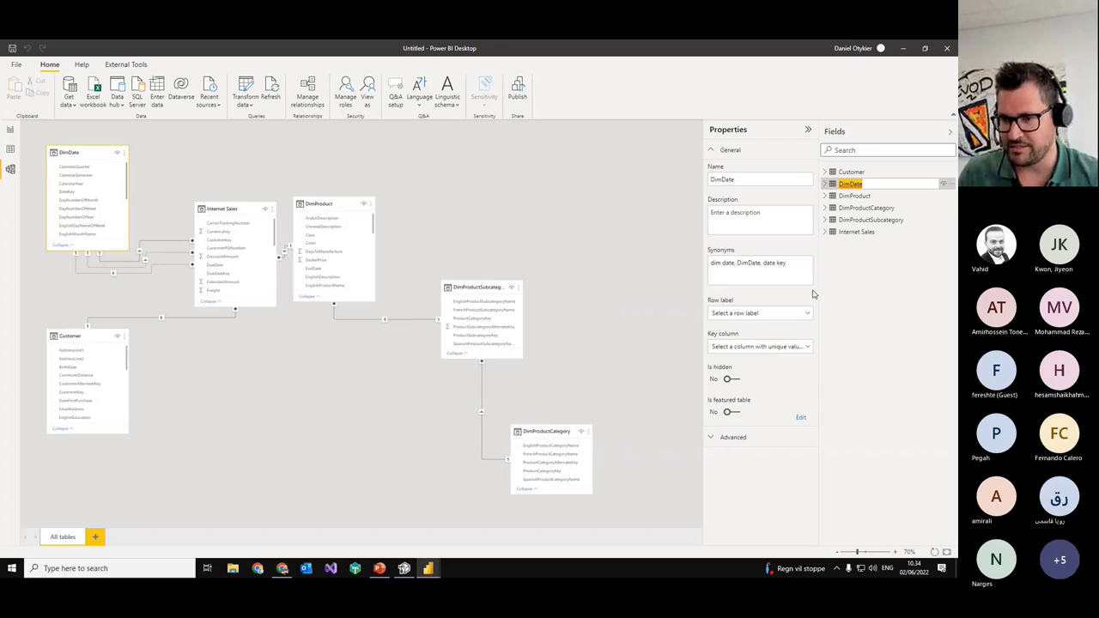
{"action": "type", "text": "Date"}
{"action": "key", "text": "Return"}
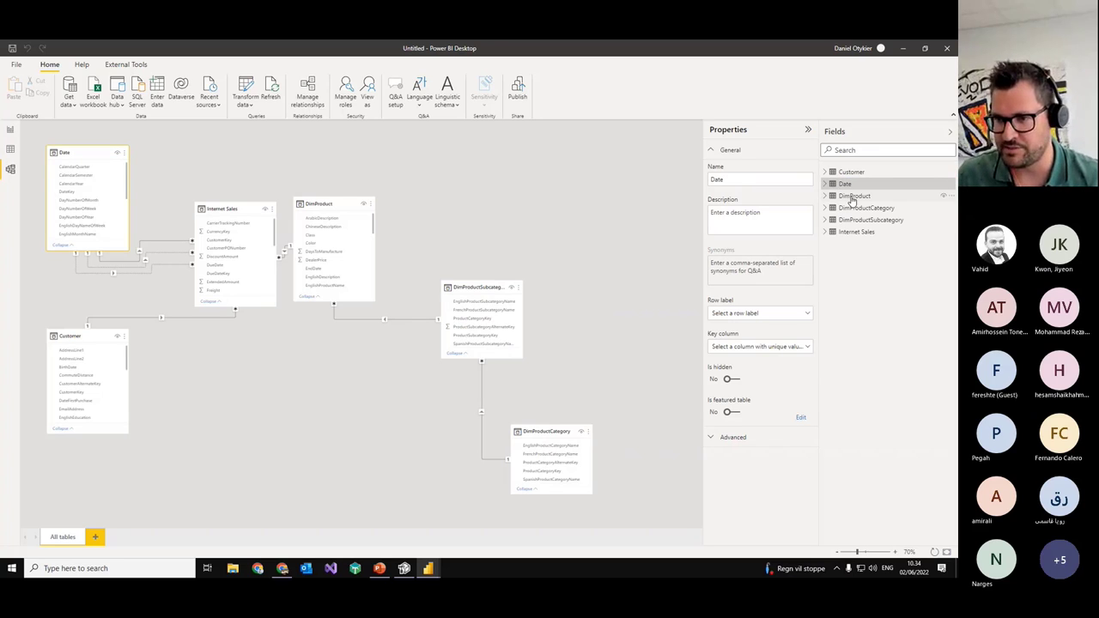
Step: Rename the DimProduct table as Product
{"action": "right_click", "coordinate": [852, 197]}
{"action": "left_click", "coordinate": [865, 300]}
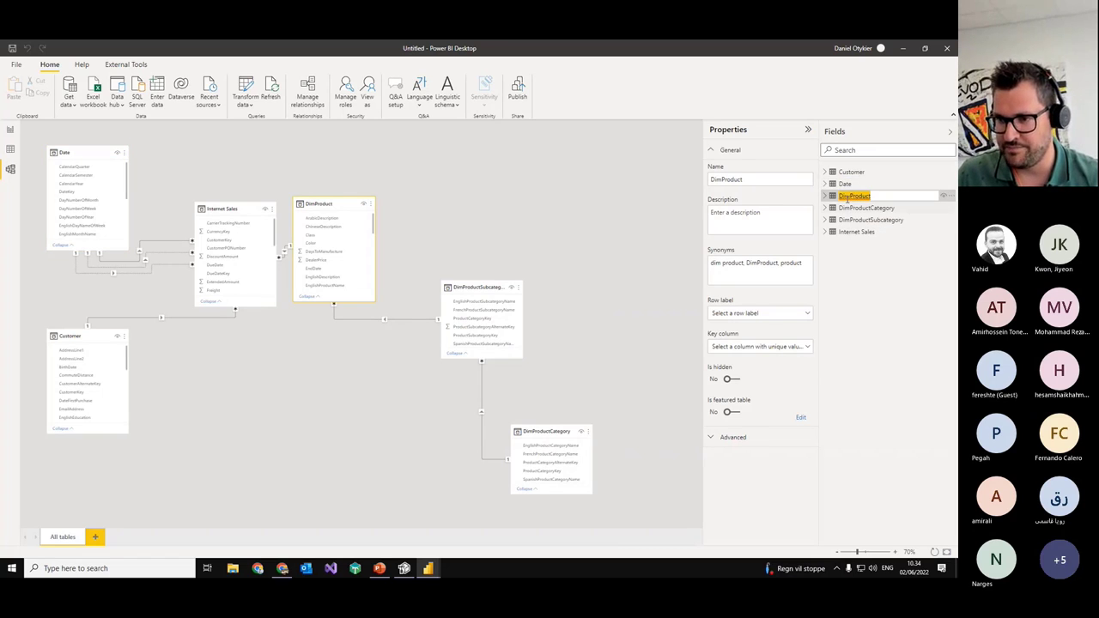
{"action": "type", "text": "Product"}
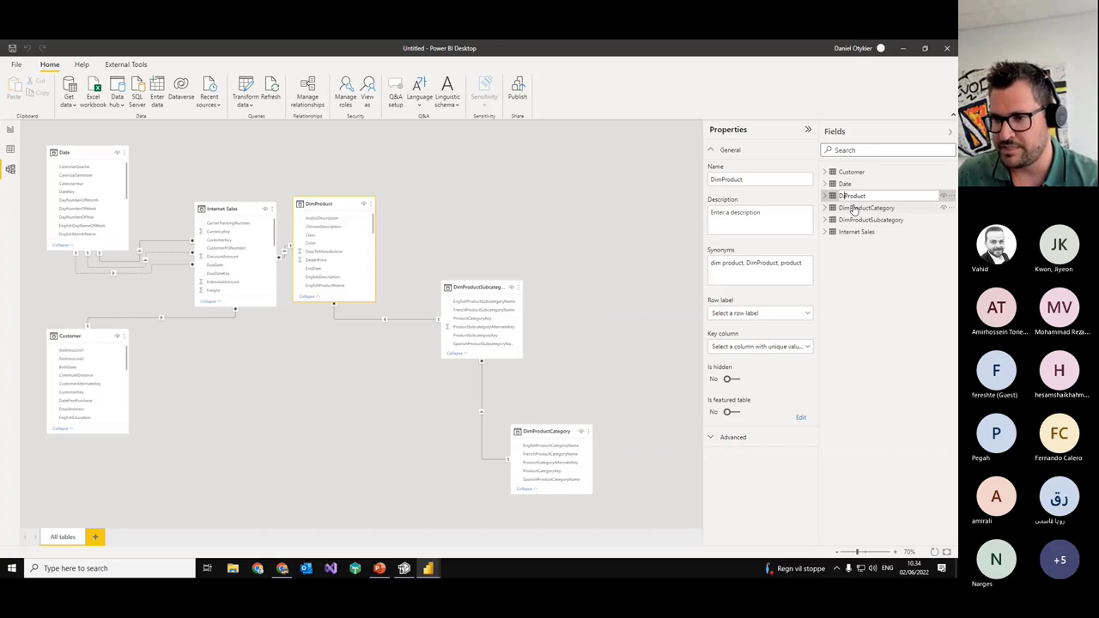
{"action": "key", "text": "Return"}
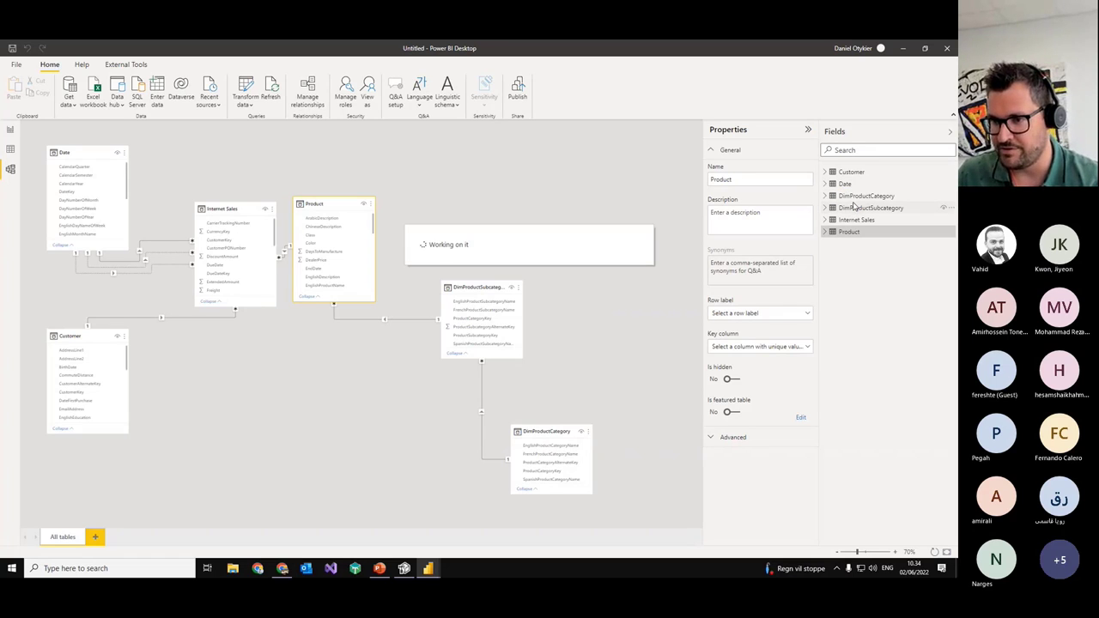
Step: Rename the DimProductCategory table as Product Category
{"action": "left_click", "coordinate": [855, 196]}
{"action": "right_click", "coordinate": [855, 196]}
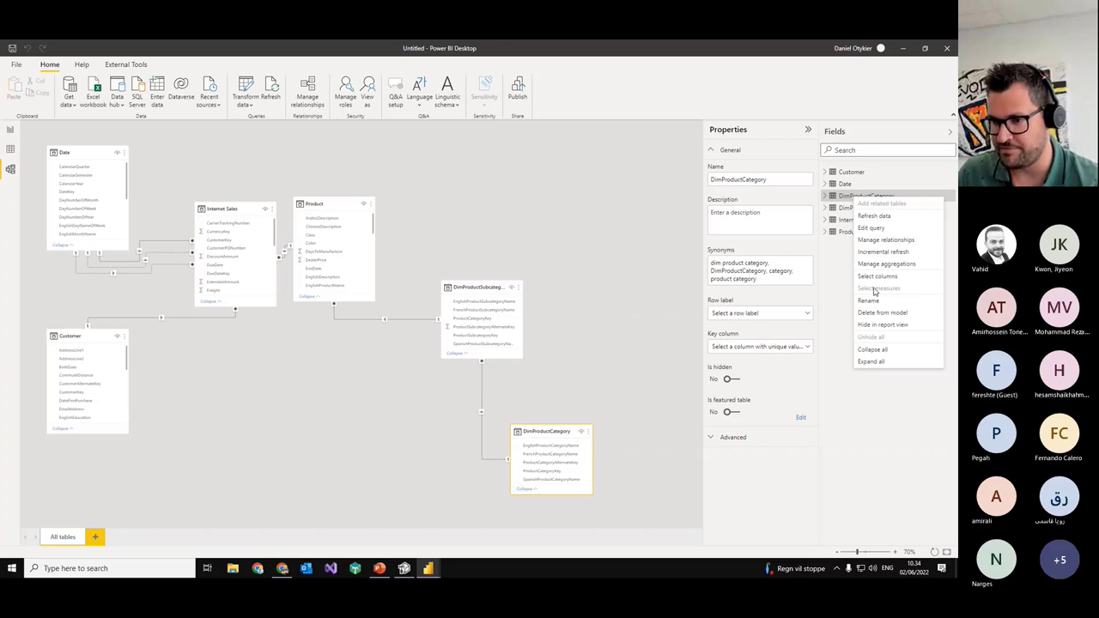
{"action": "left_click", "coordinate": [869, 300]}
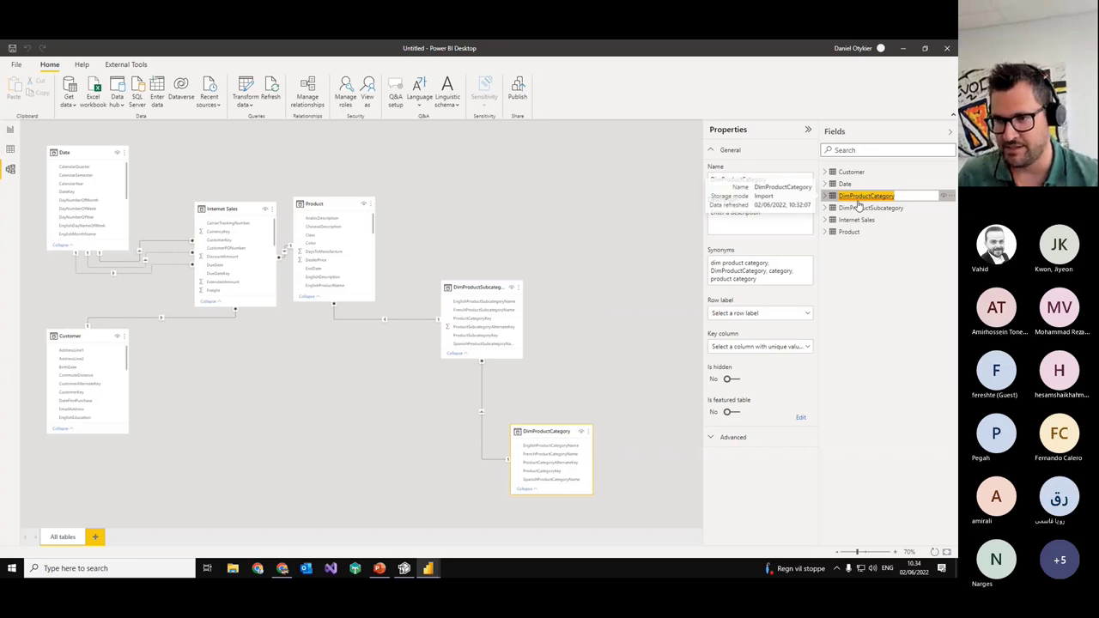
{"action": "type", "text": "Product Cate"}
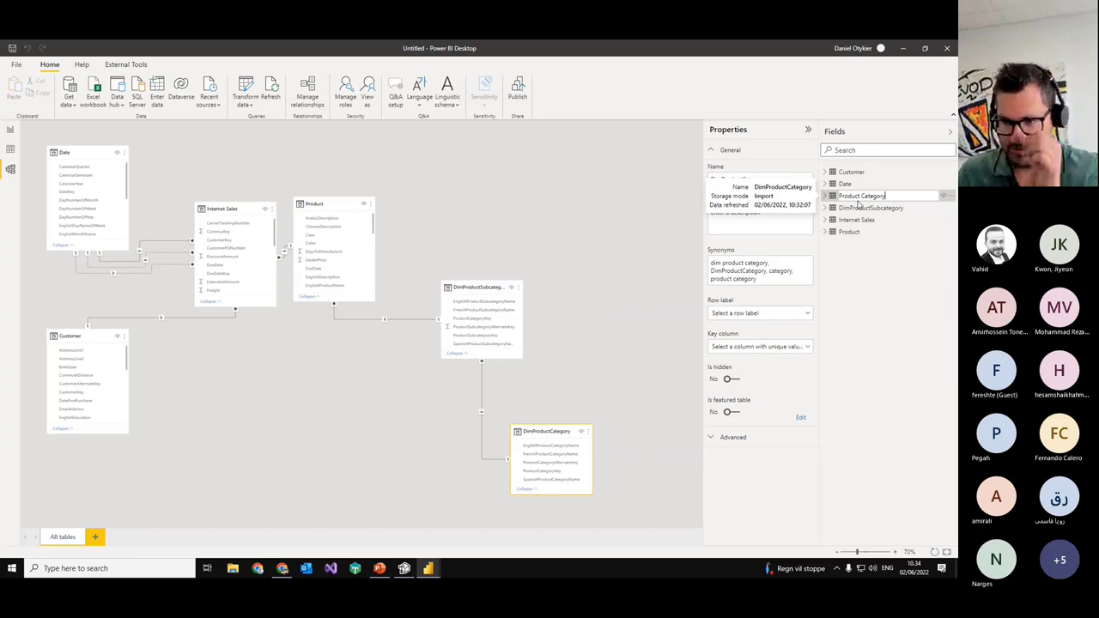
{"action": "key", "text": "Return"}
Step: Rename the DimProductSubcategory table as Product Subcategory
{"action": "right_click", "coordinate": [867, 198]}
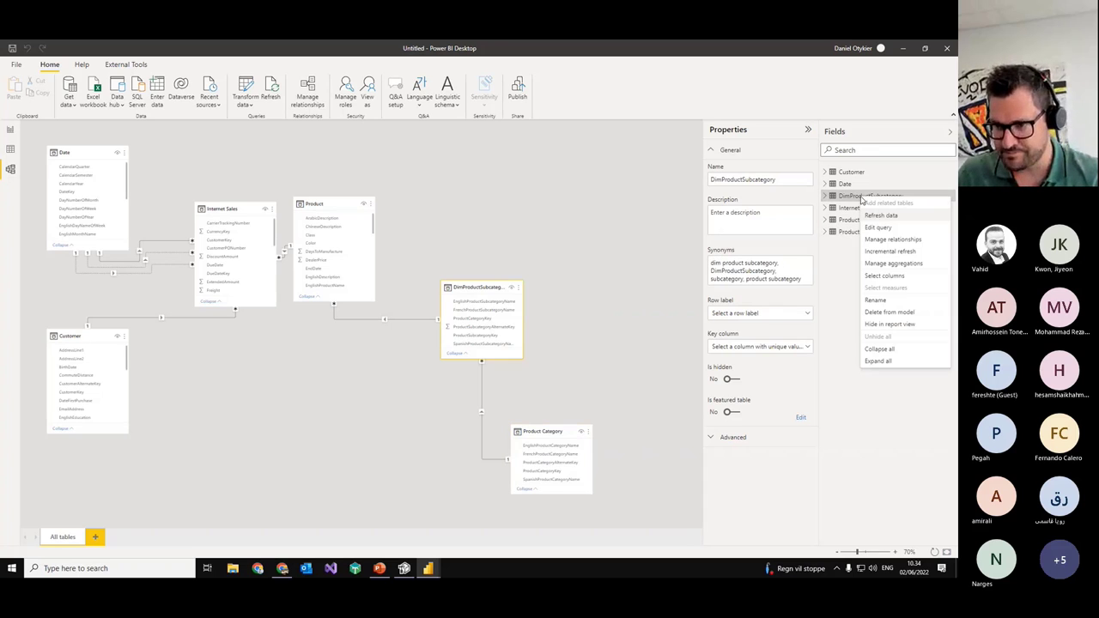
{"action": "left_click", "coordinate": [882, 299]}
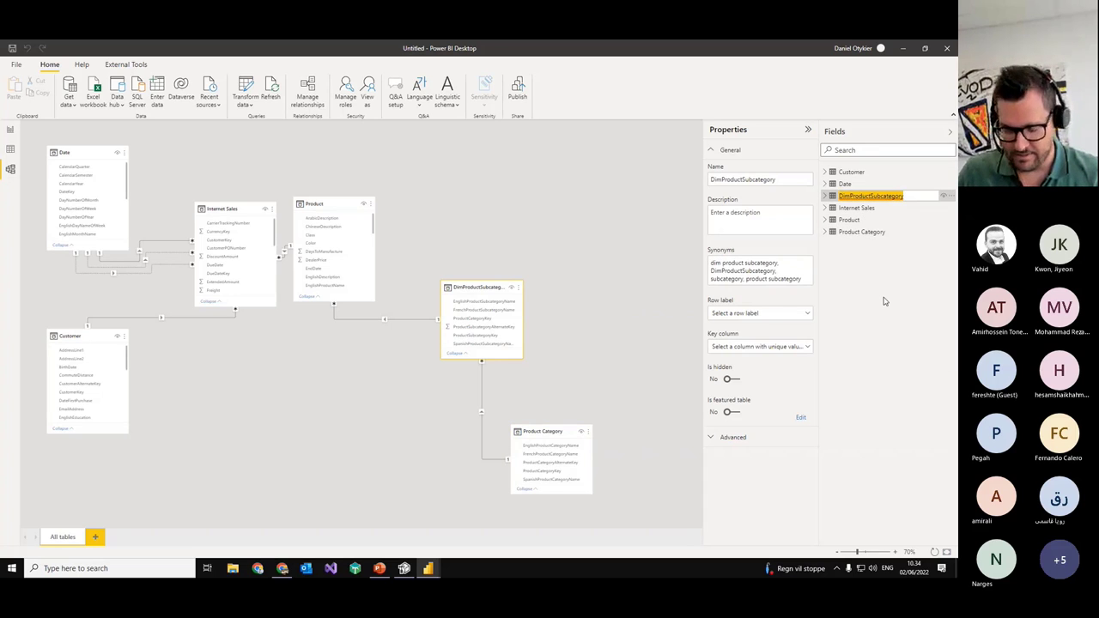
{"action": "type", "text": "Pro"}
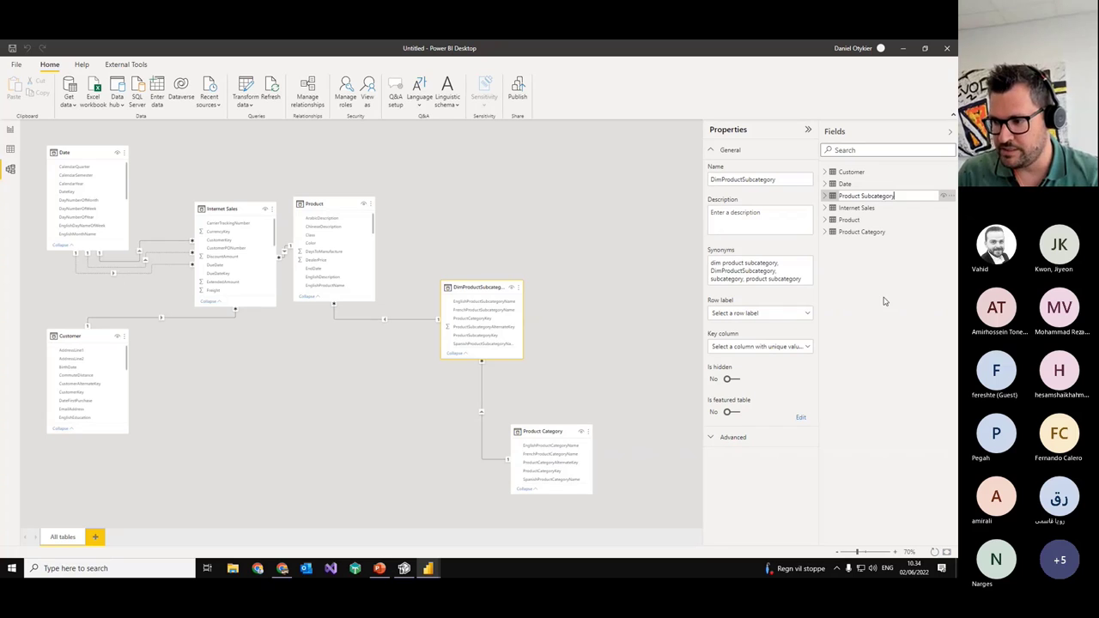
{"action": "type", "text": "duct Subcategory"}
{"action": "key", "text": "Return"}
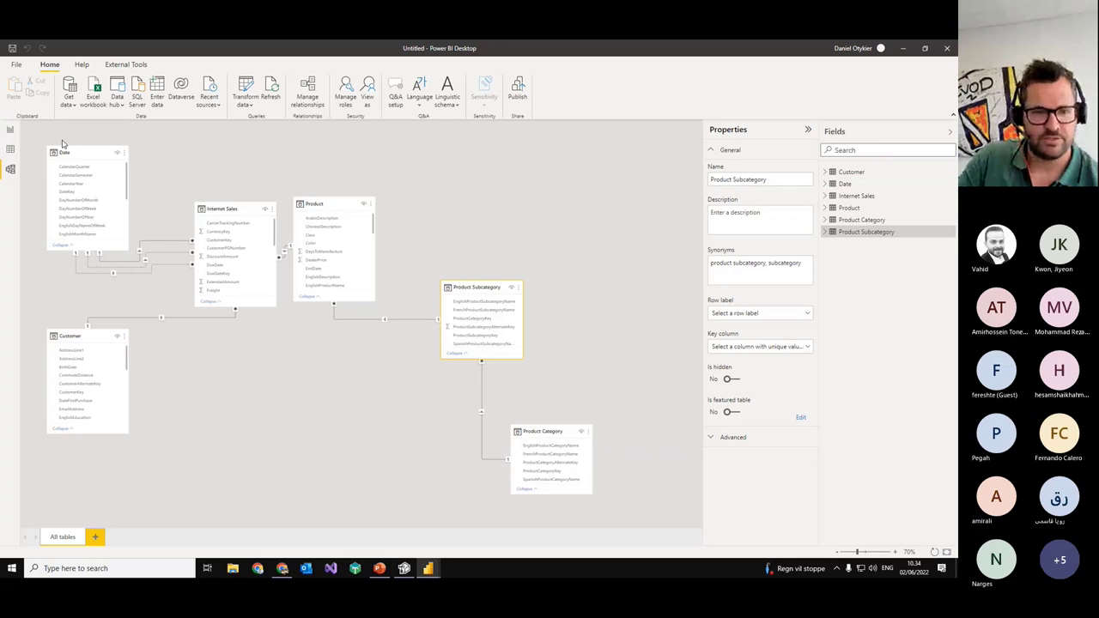
Step: In the report view, widen the fields list and create a column chart of SalesAmount from the Internet Sales table on the canvas
{"action": "left_click", "coordinate": [10, 130]}
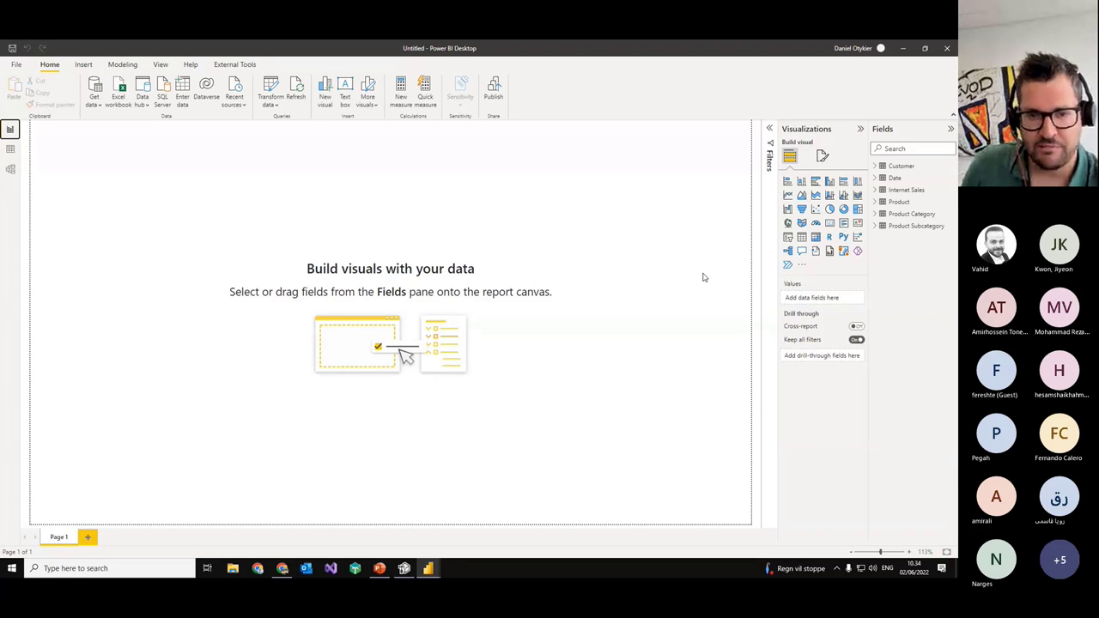
{"action": "left_click", "coordinate": [877, 190]}
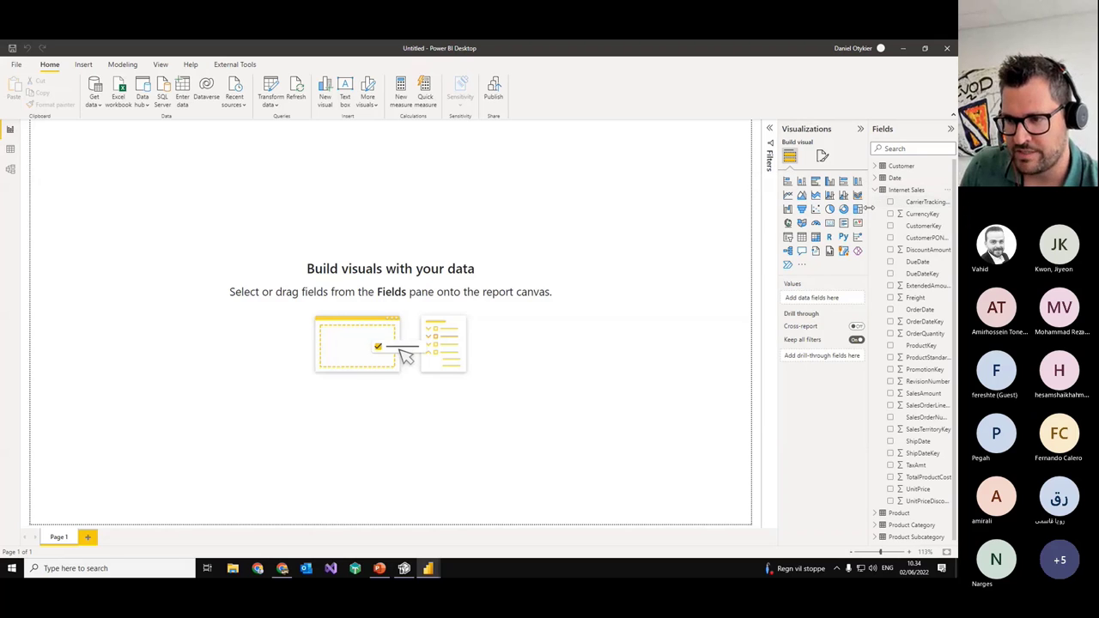
{"action": "left_click_drag", "start_coordinate": [868, 208], "coordinate": [772, 208]}
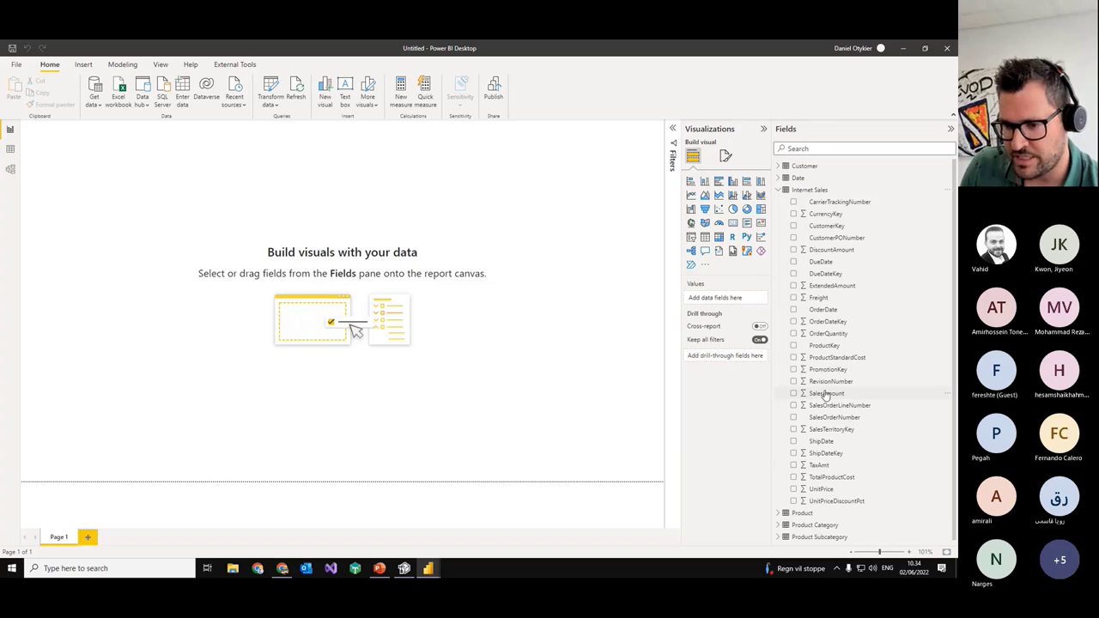
{"action": "left_click_drag", "start_coordinate": [825, 394], "coordinate": [266, 213]}
{"action": "left_click", "coordinate": [779, 190]}
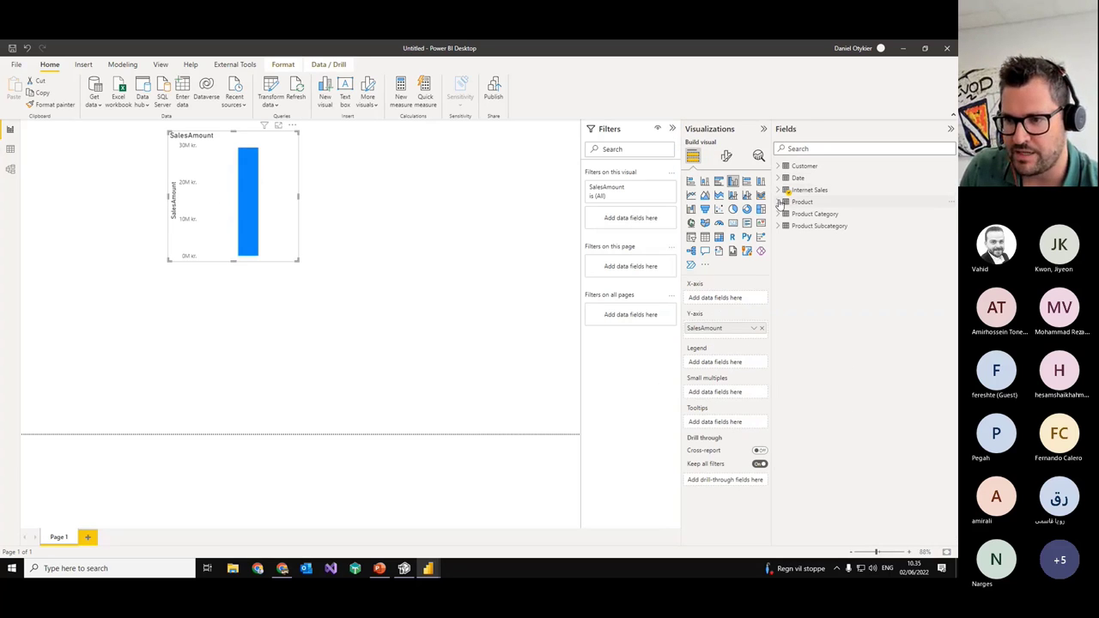
Step: Add Color from the Product table to the SalesAmount chart's X-axis and enlarge the chart on the canvas
{"action": "left_click", "coordinate": [780, 201]}
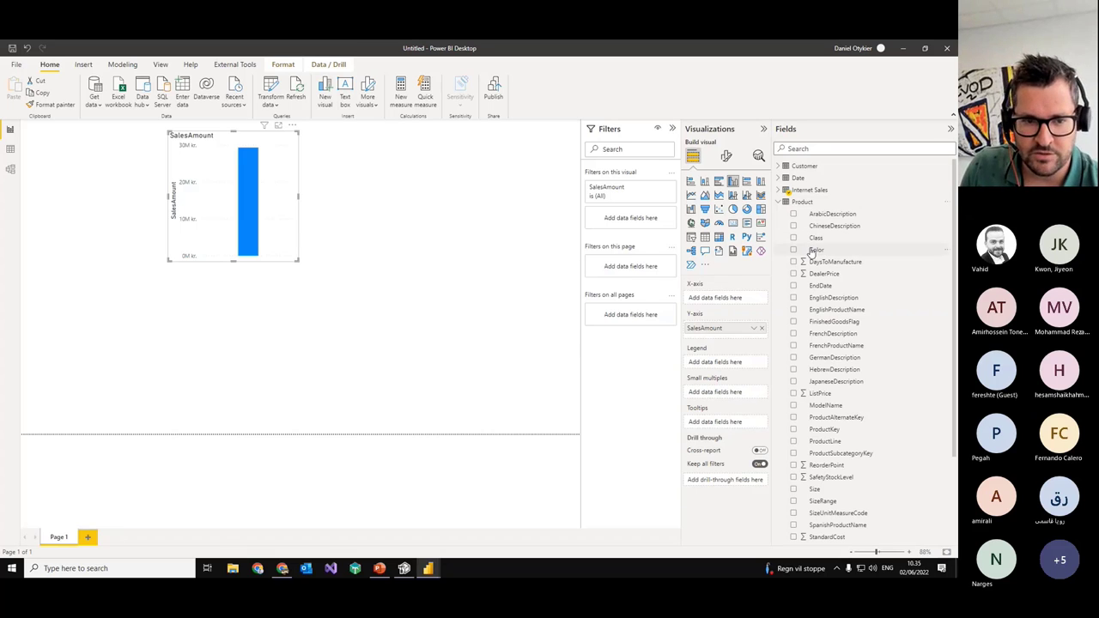
{"action": "left_click", "coordinate": [812, 251]}
{"action": "left_click_drag", "start_coordinate": [350, 312], "coordinate": [446, 312]}
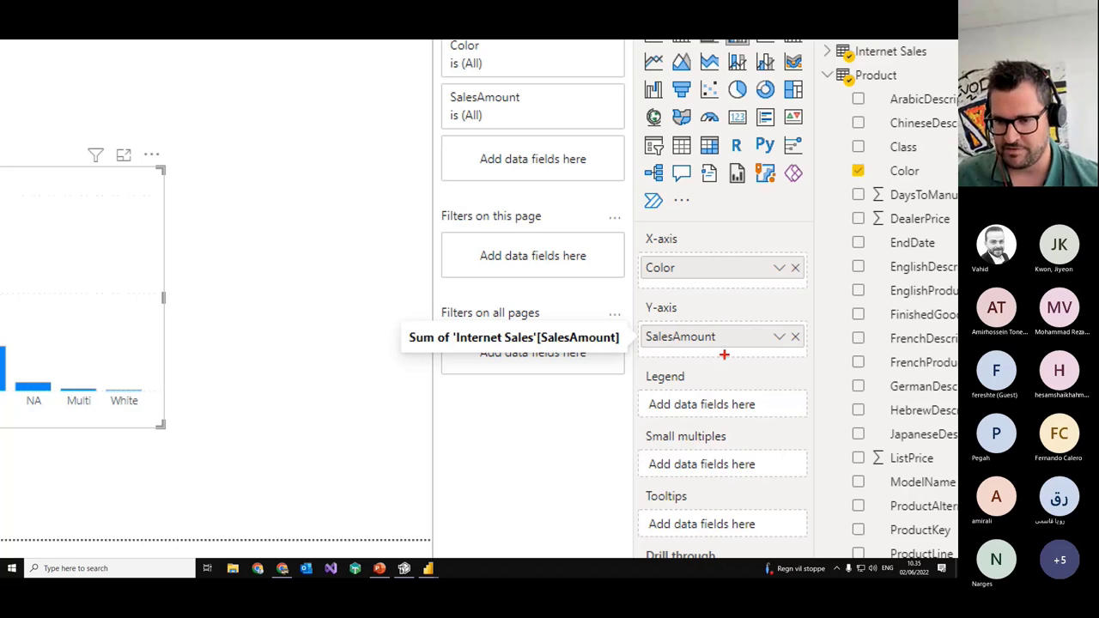
{"action": "left_click_drag", "start_coordinate": [780, 347], "coordinate": [640, 350]}
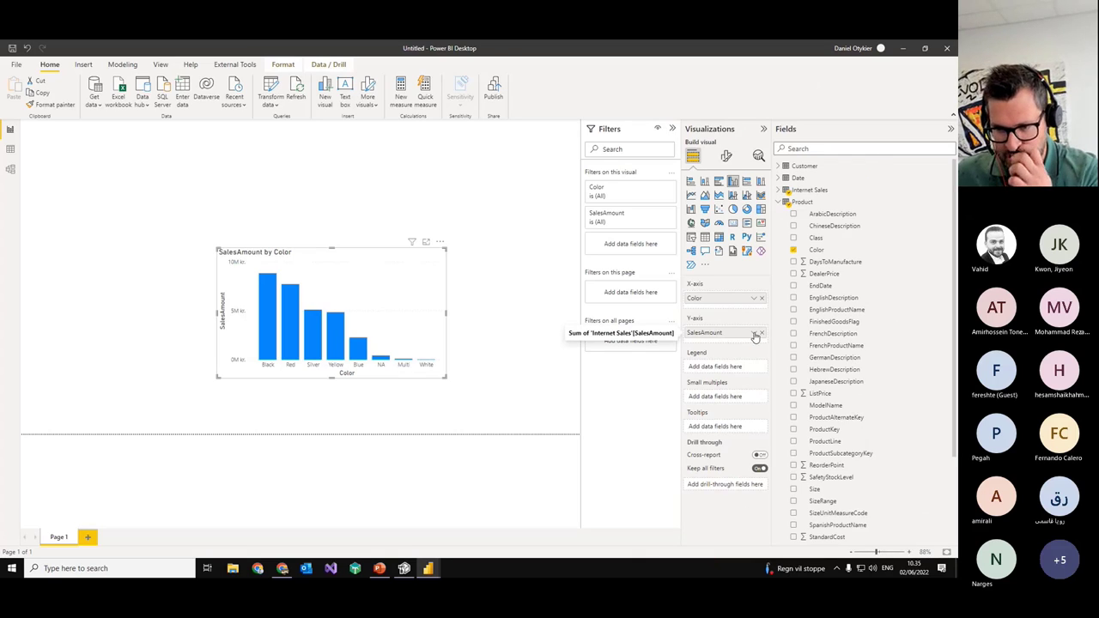
Step: Examine the aggregation options offered for SalesAmount on the chart's Y-axis
{"action": "left_click", "coordinate": [755, 334]}
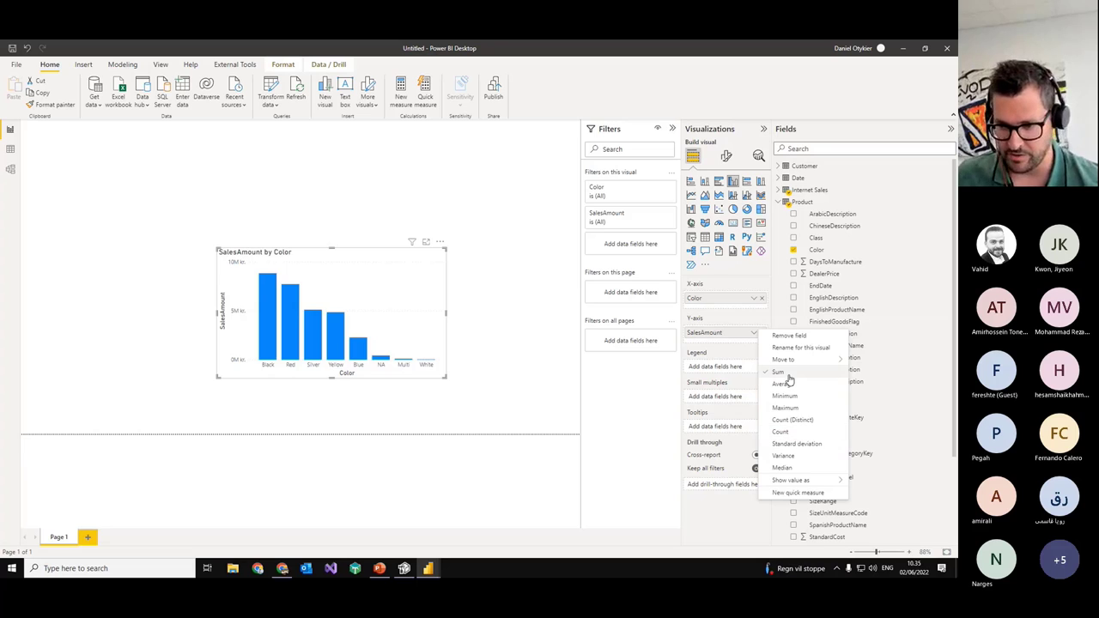
{"action": "left_click", "coordinate": [719, 518]}
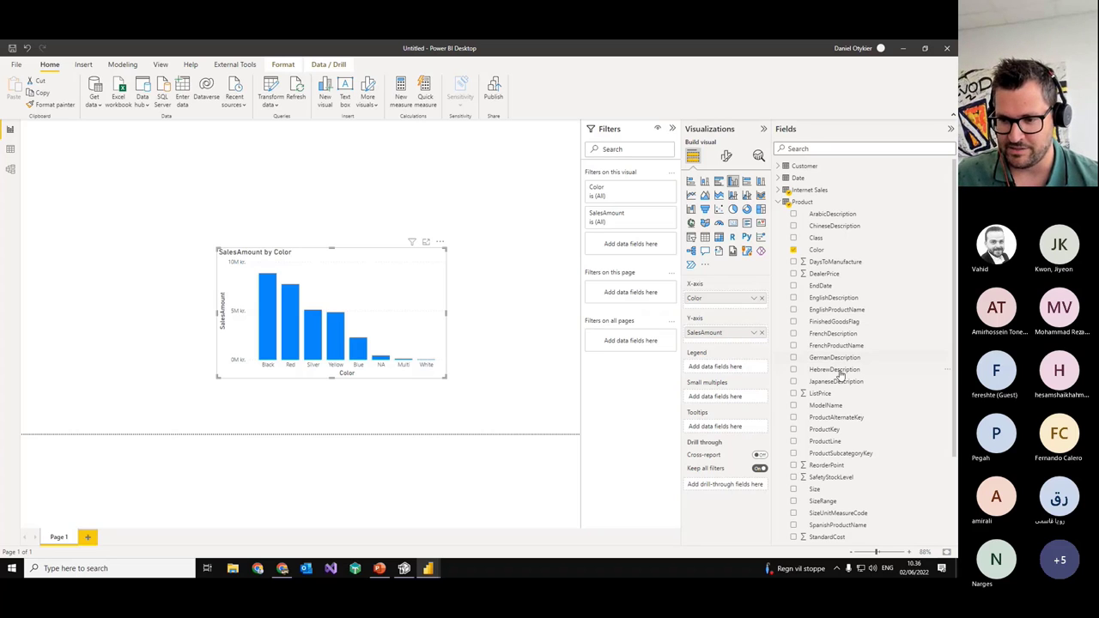
{"action": "scroll", "coordinate": [851, 416], "scroll_direction": "down", "scroll_amount": 3}
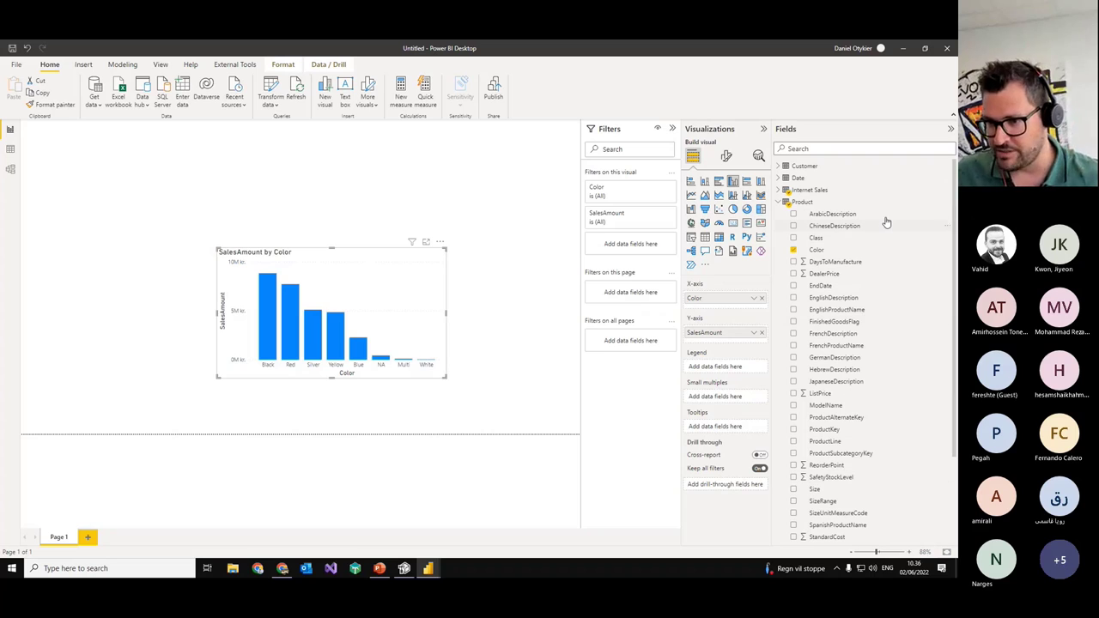
Step: Create a measure in the Internet Sales table: Sum of Sales Amount = SUM('Internet Sales'[SalesAmount])
{"action": "left_click", "coordinate": [799, 190]}
{"action": "left_click", "coordinate": [947, 190]}
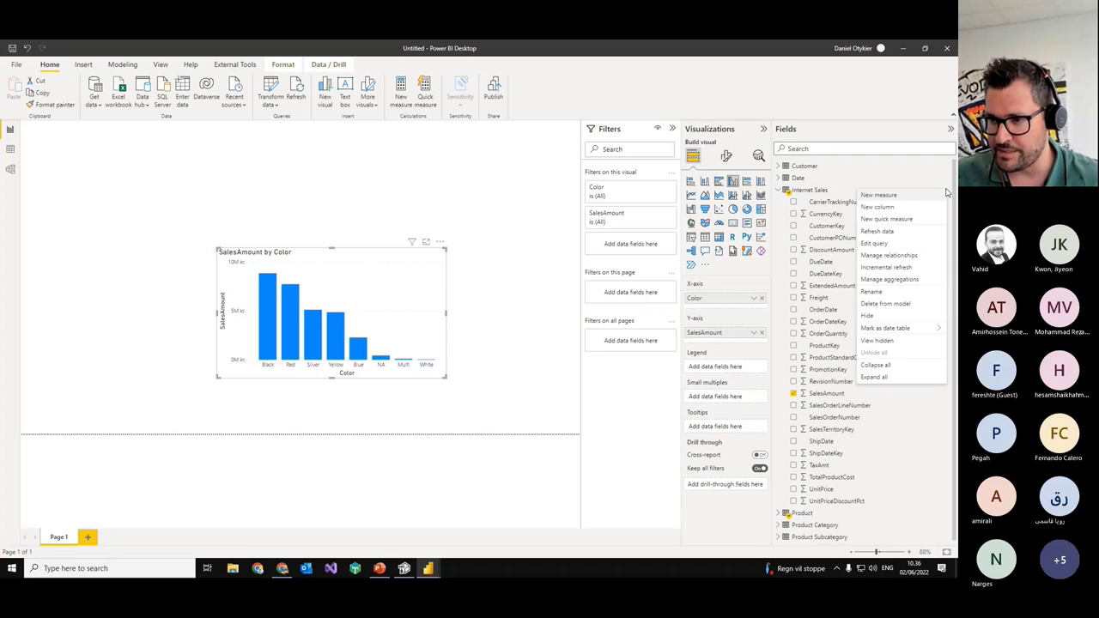
{"action": "left_click", "coordinate": [902, 195]}
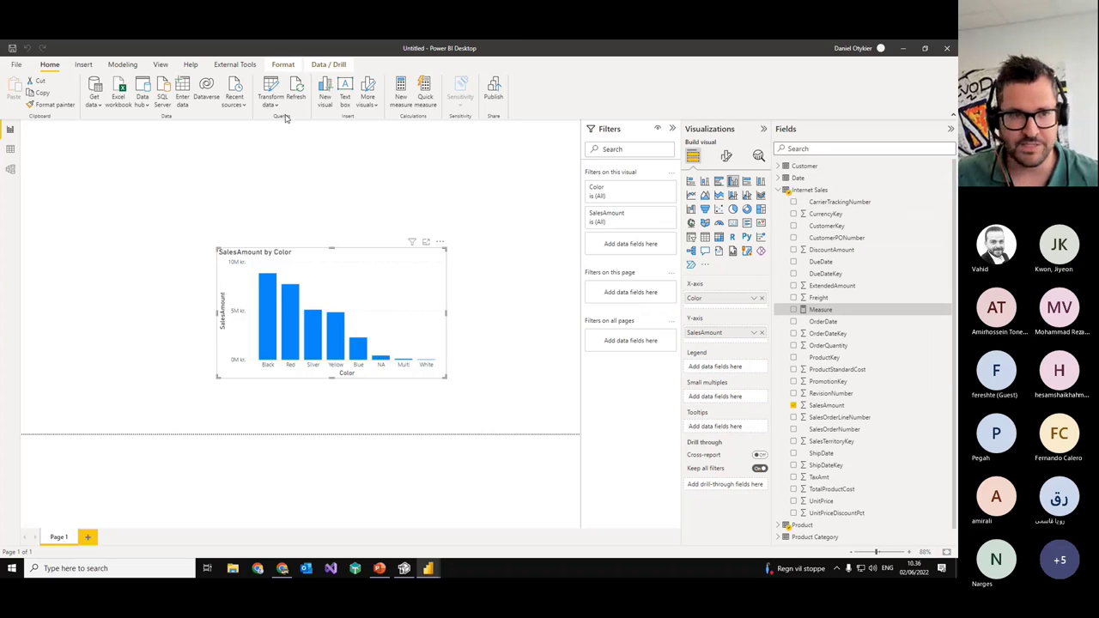
{"action": "type", "text": "Sa"}
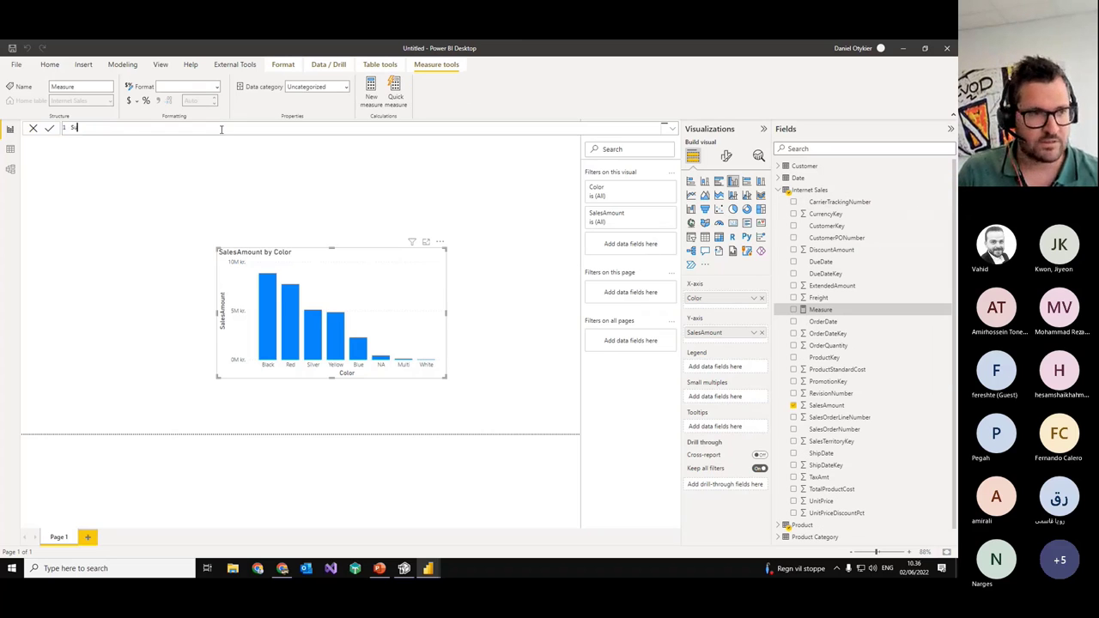
{"action": "type", "text": "m of Sales Amount"}
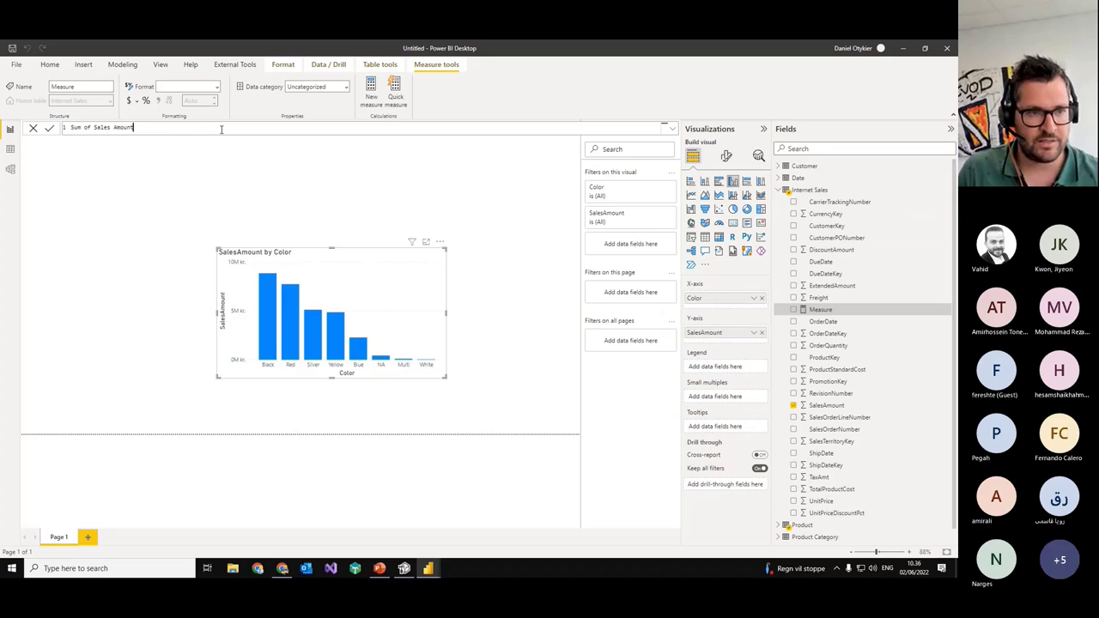
{"action": "type", "text": ":= SUM"}
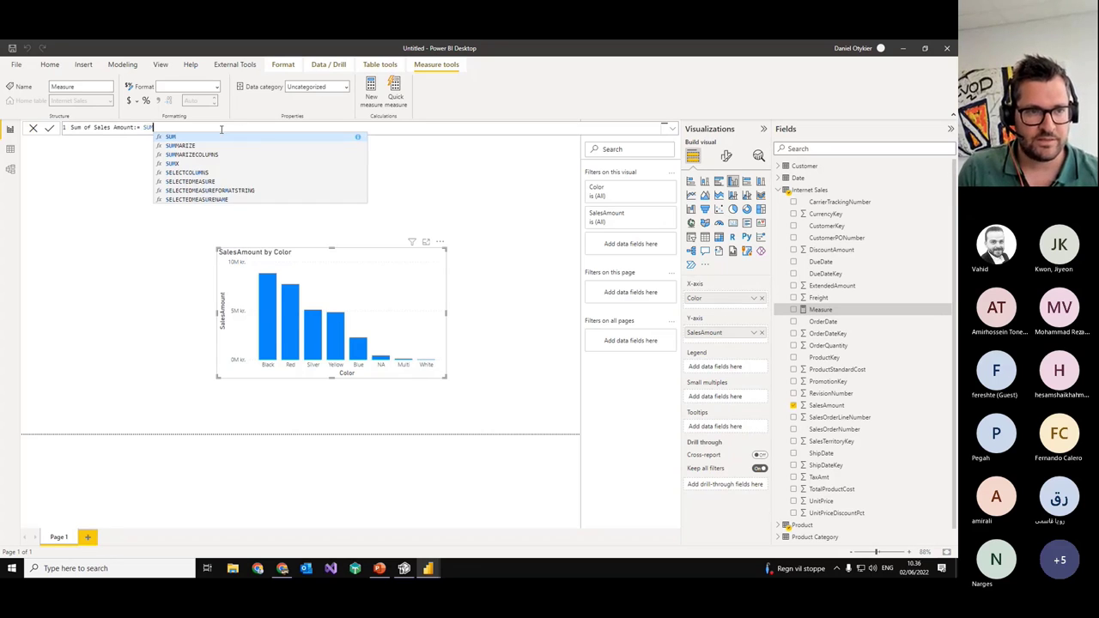
{"action": "type", "text": "(sales amo"}
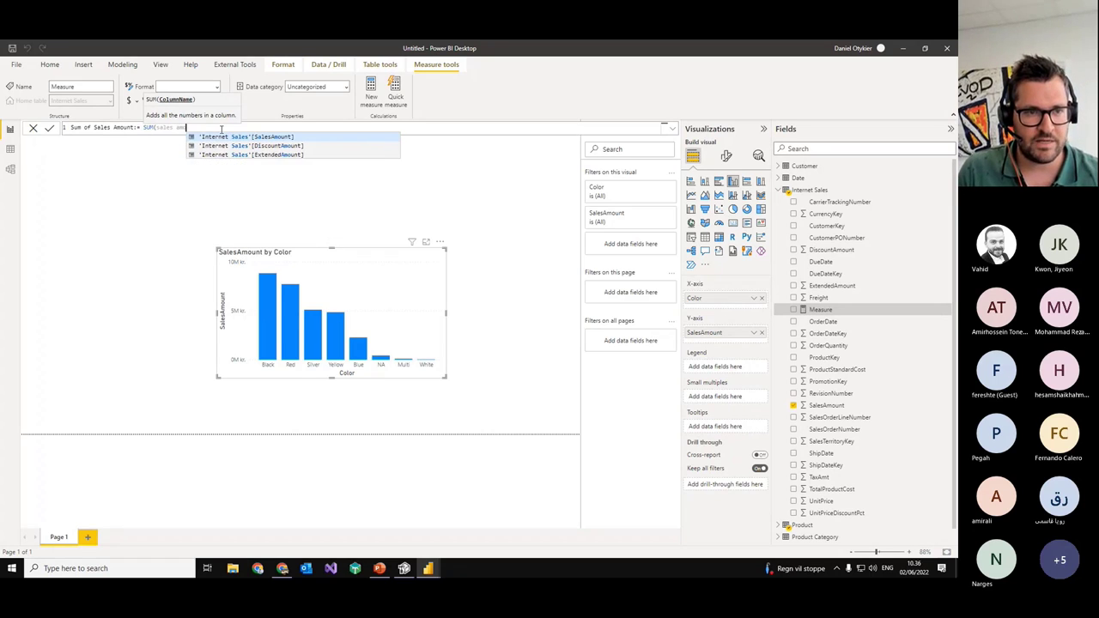
{"action": "key", "text": "Tab"}
{"action": "type", "text": ")"}
{"action": "key", "text": "Return"}
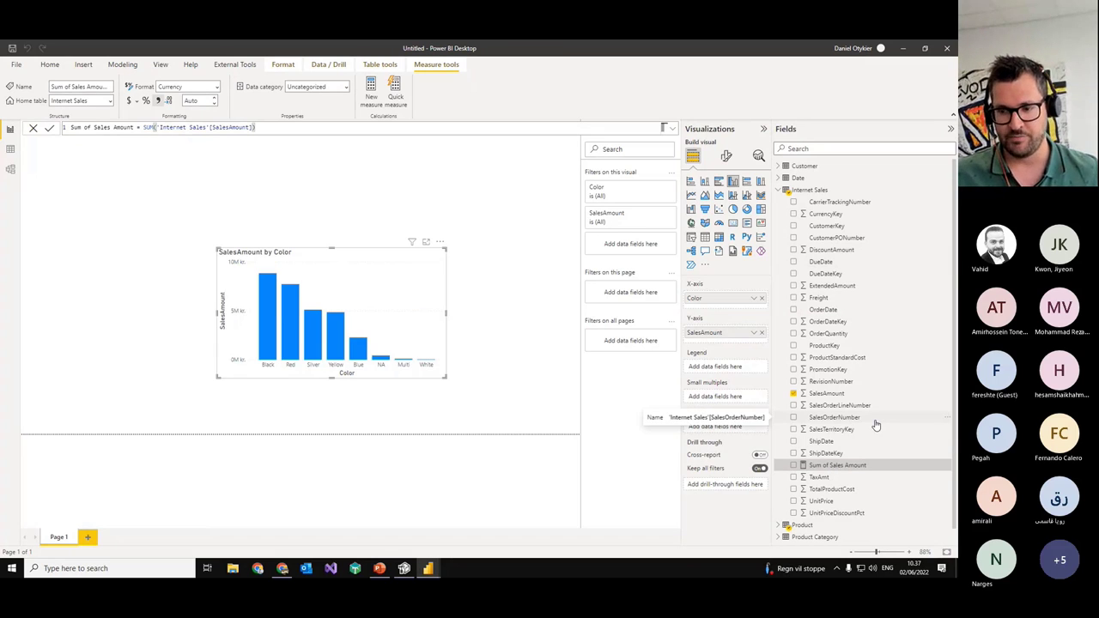
Step: Delete the Sum of Sales Amount measure from the Internet Sales table and remove the SalesAmount by Color chart from the page
{"action": "left_click", "coordinate": [832, 490]}
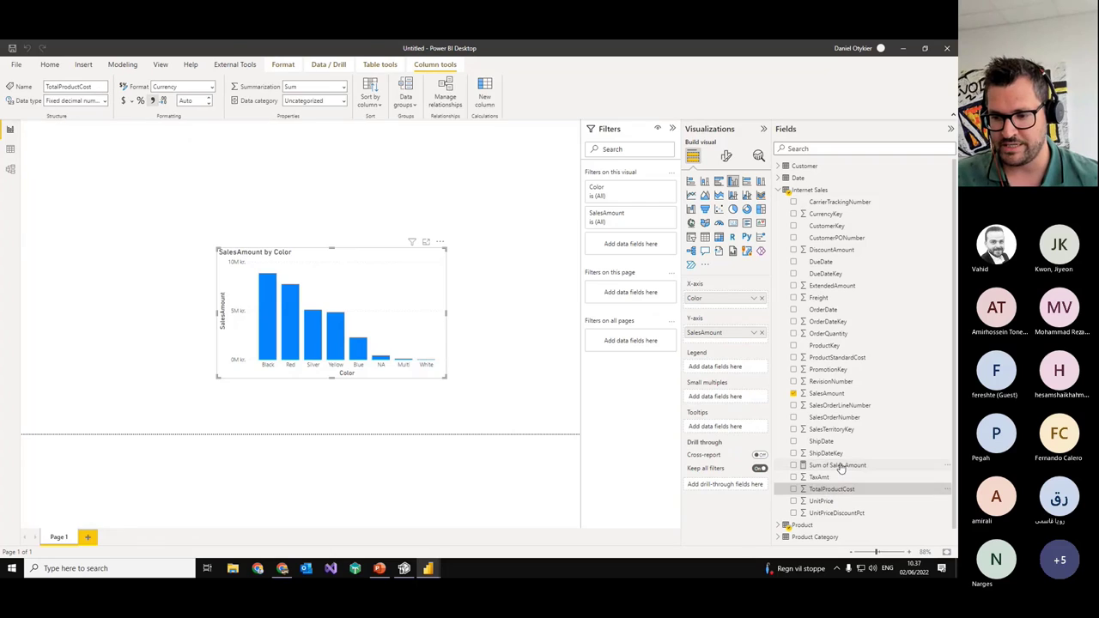
{"action": "left_click", "coordinate": [838, 465]}
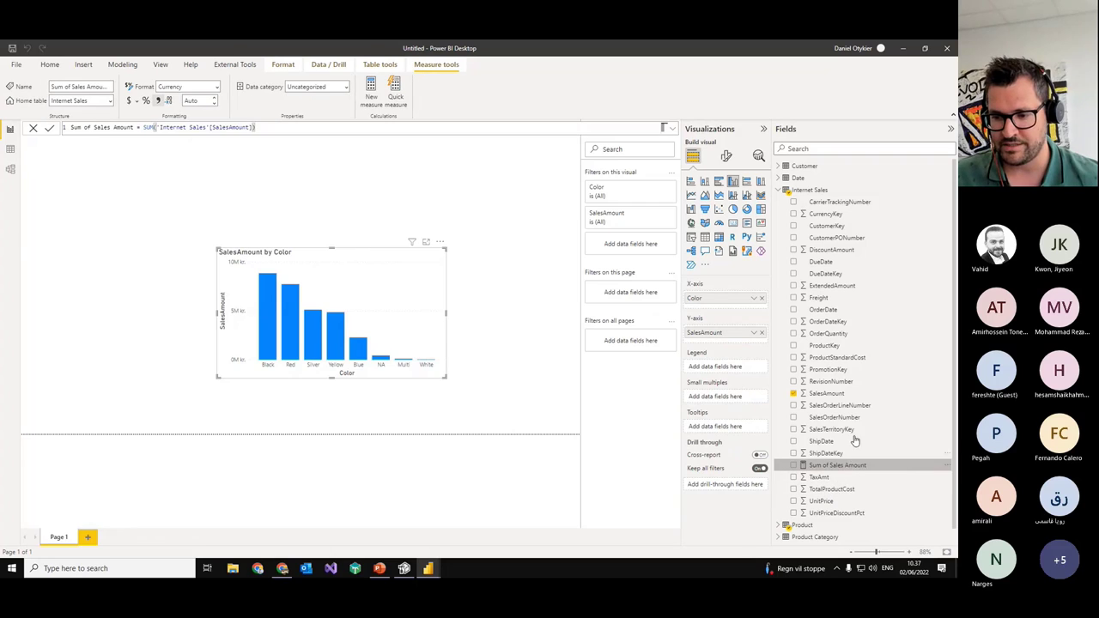
{"action": "double_click", "coordinate": [147, 127]}
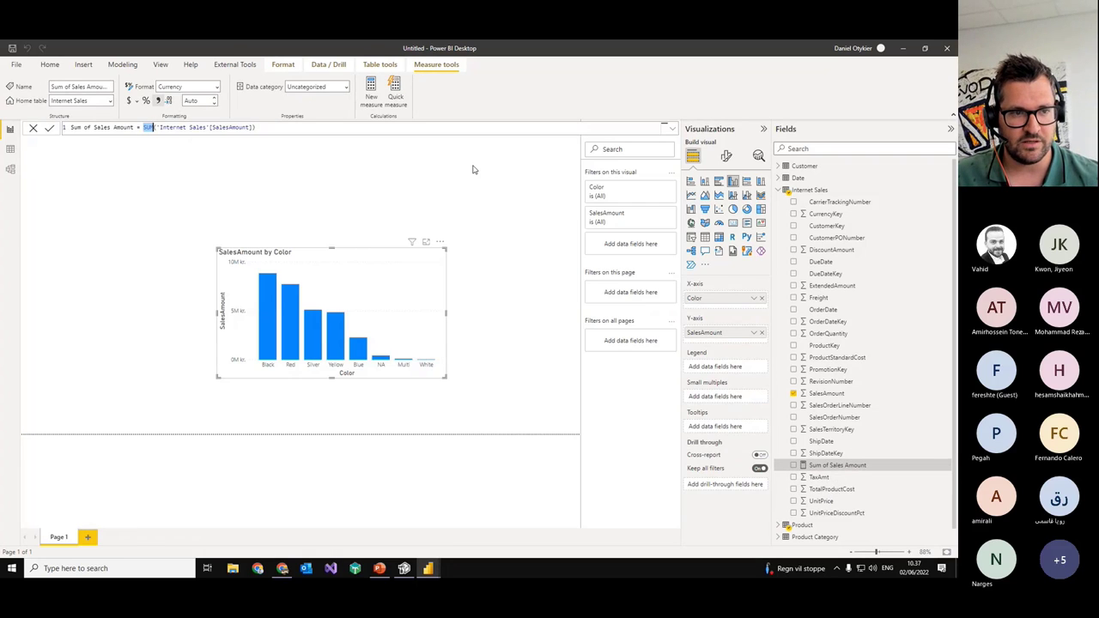
{"action": "left_click", "coordinate": [948, 468]}
{"action": "left_click", "coordinate": [885, 372]}
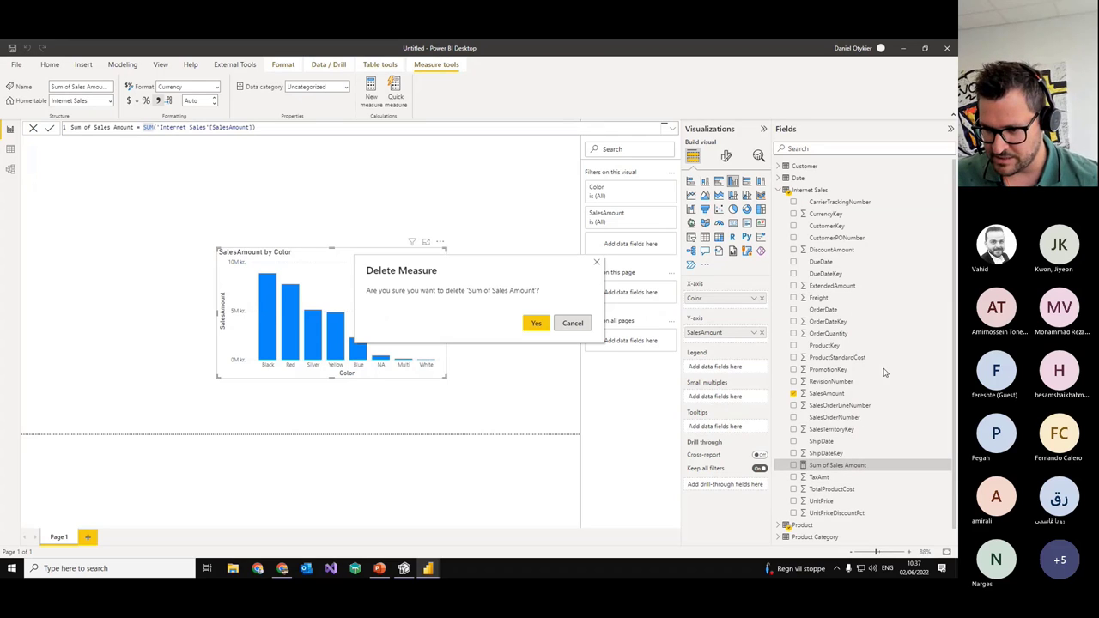
{"action": "left_click", "coordinate": [536, 324]}
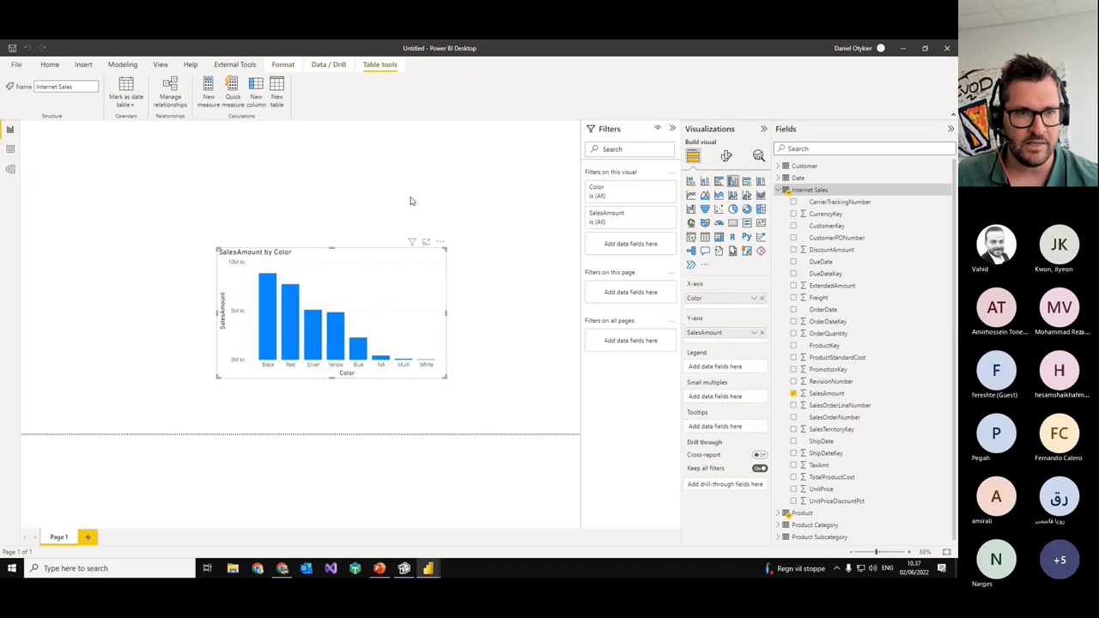
{"action": "left_click", "coordinate": [440, 244]}
{"action": "left_click", "coordinate": [469, 277]}
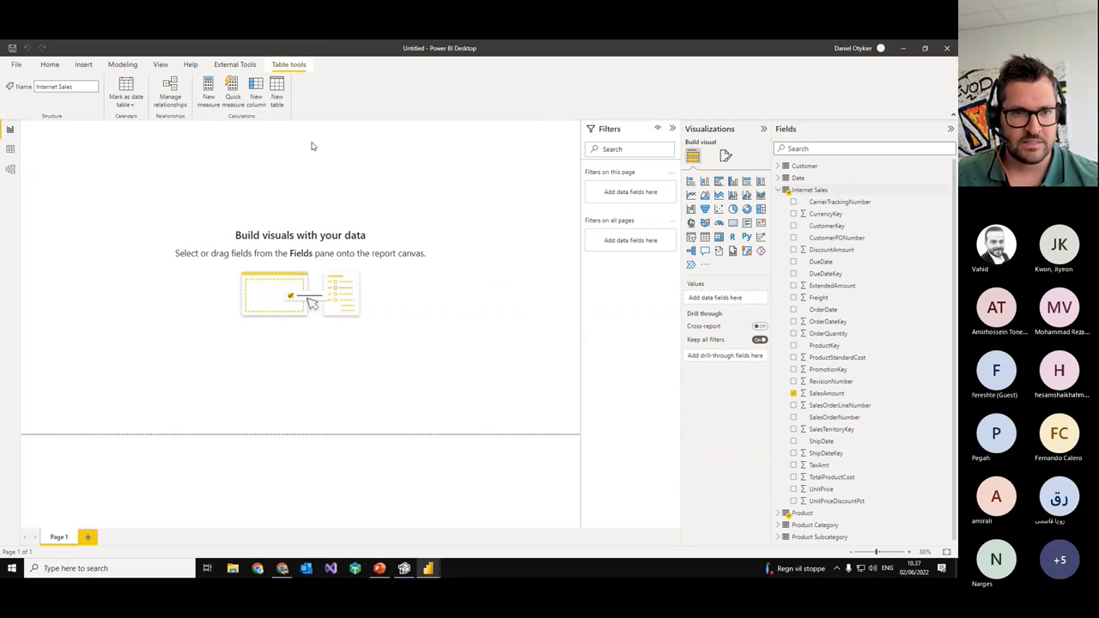
Step: Open the current model in Tabular Editor as an external tool and expand the Internet Sales table to list its columns
{"action": "left_click", "coordinate": [234, 64]}
{"action": "left_click", "coordinate": [39, 96]}
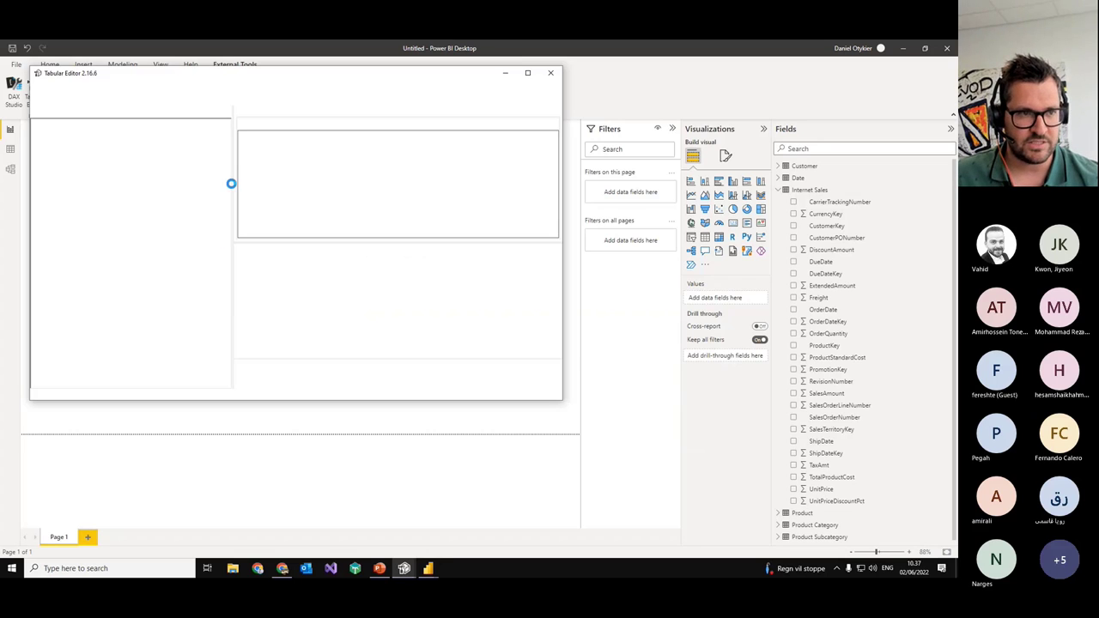
{"action": "left_click_drag", "start_coordinate": [169, 75], "coordinate": [342, 123]}
{"action": "left_click", "coordinate": [215, 229]}
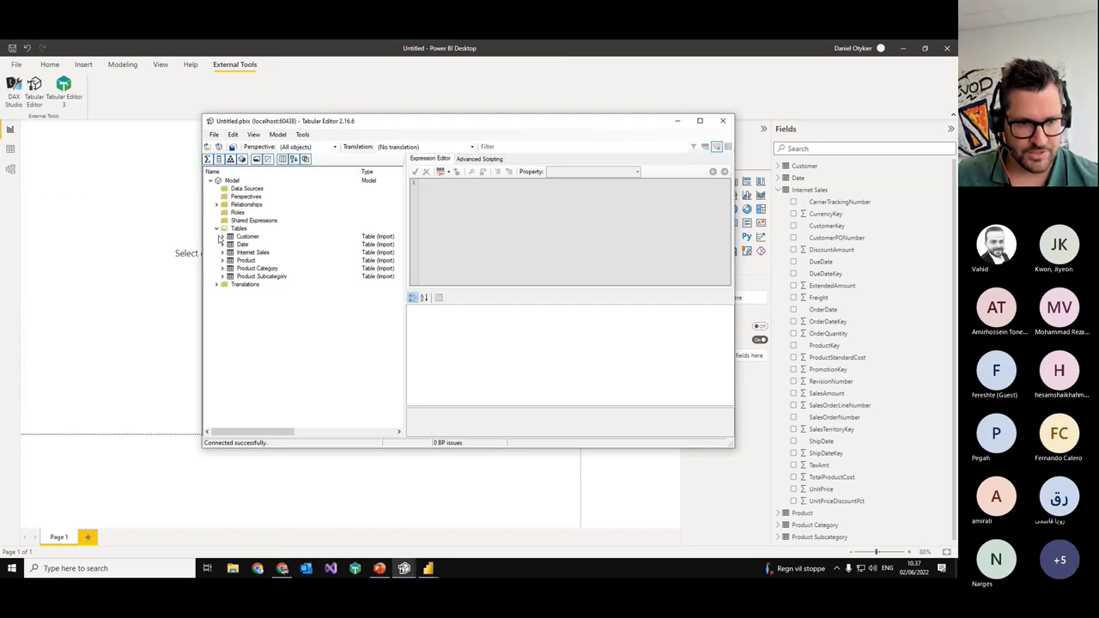
{"action": "left_click", "coordinate": [224, 253]}
{"action": "scroll", "coordinate": [326, 314], "scroll_direction": "down", "scroll_amount": 3}
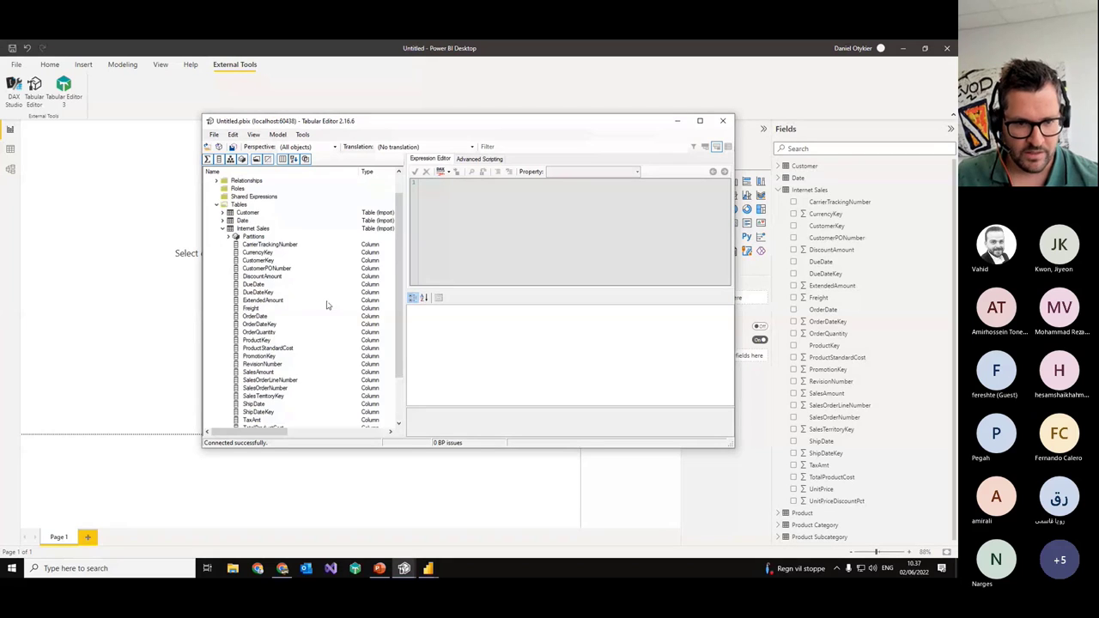
{"action": "scroll", "coordinate": [316, 335], "scroll_direction": "up", "scroll_amount": 1}
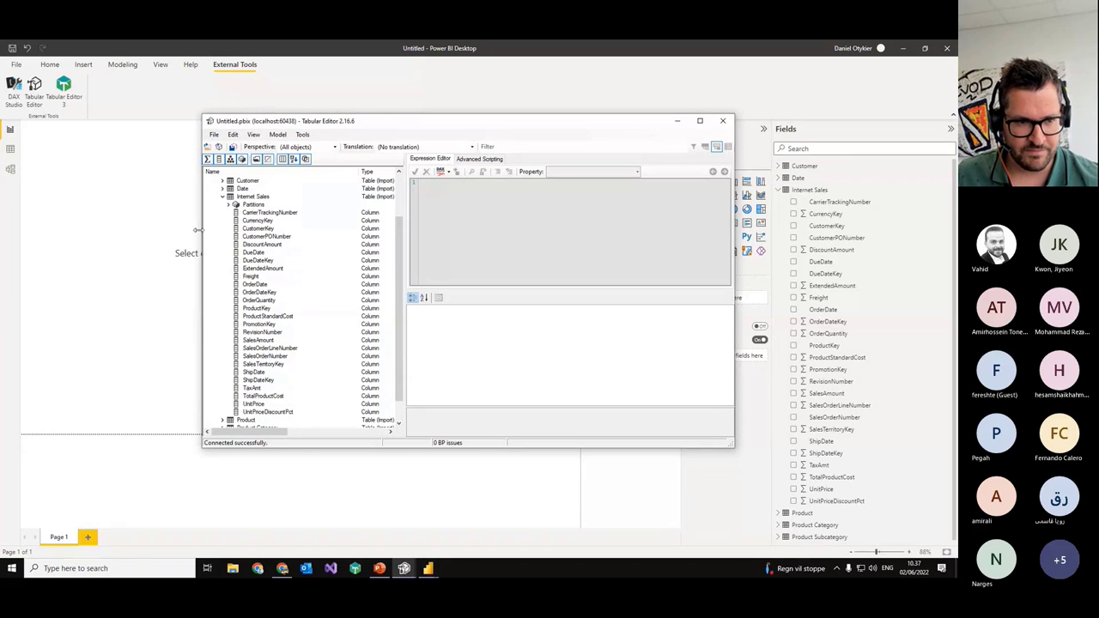
Step: Widen the Tabular Editor window and its object tree so that the data type, source and description columns show
{"action": "left_click_drag", "start_coordinate": [202, 232], "coordinate": [47, 228]}
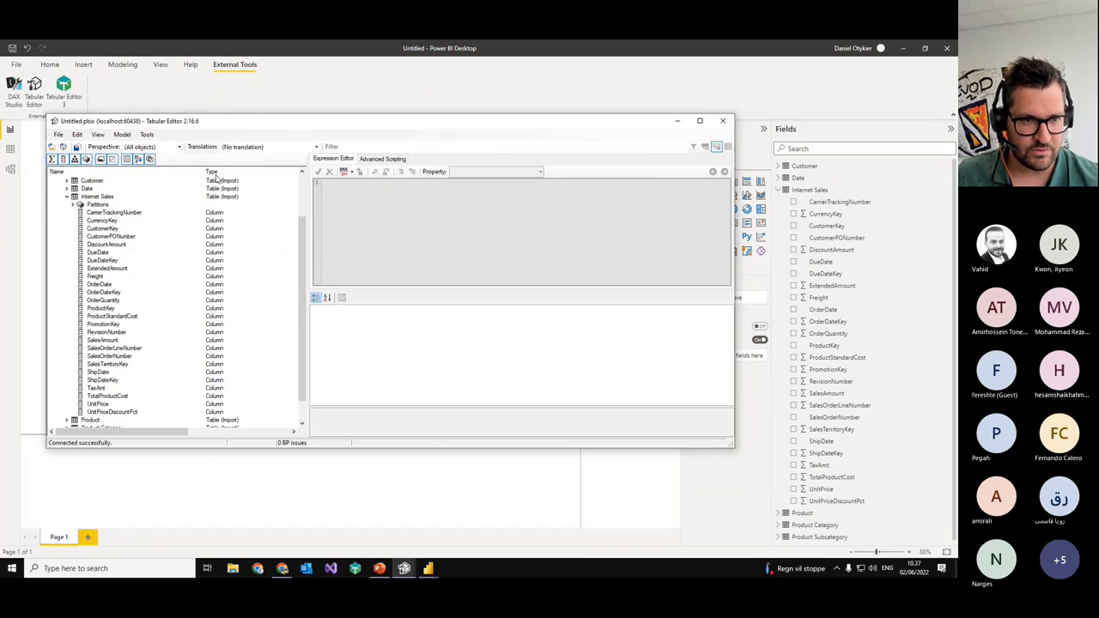
{"action": "mouse_move", "coordinate": [203, 173]}
{"action": "left_mouse_down"}
{"action": "mouse_move", "coordinate": [166, 172]}
{"action": "mouse_move", "coordinate": [221, 172]}
{"action": "left_mouse_up"}
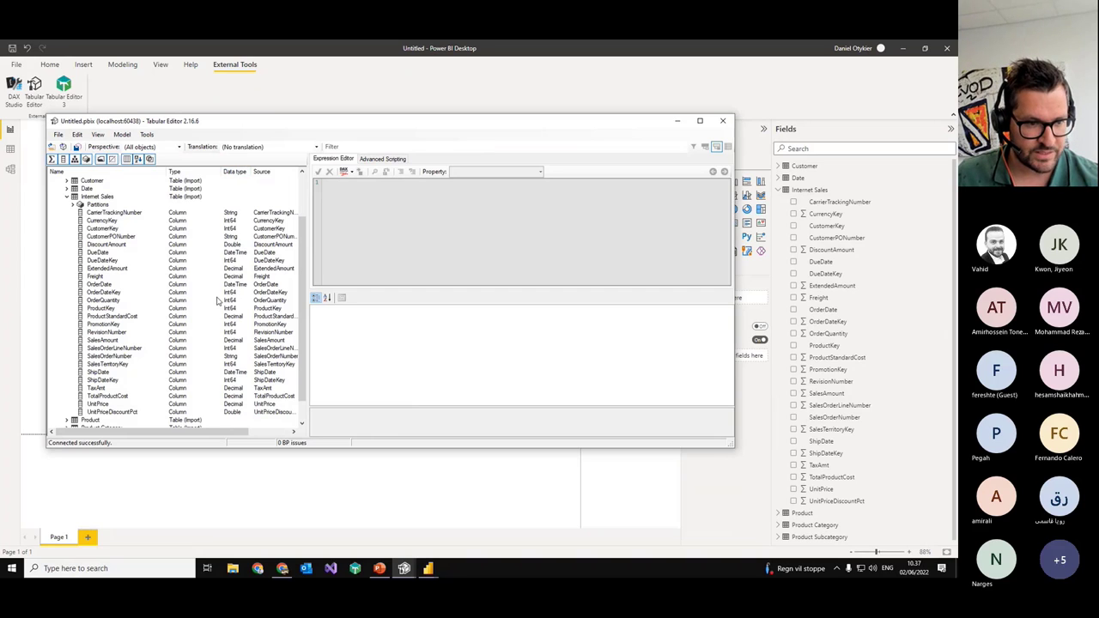
{"action": "left_click", "coordinate": [137, 293]}
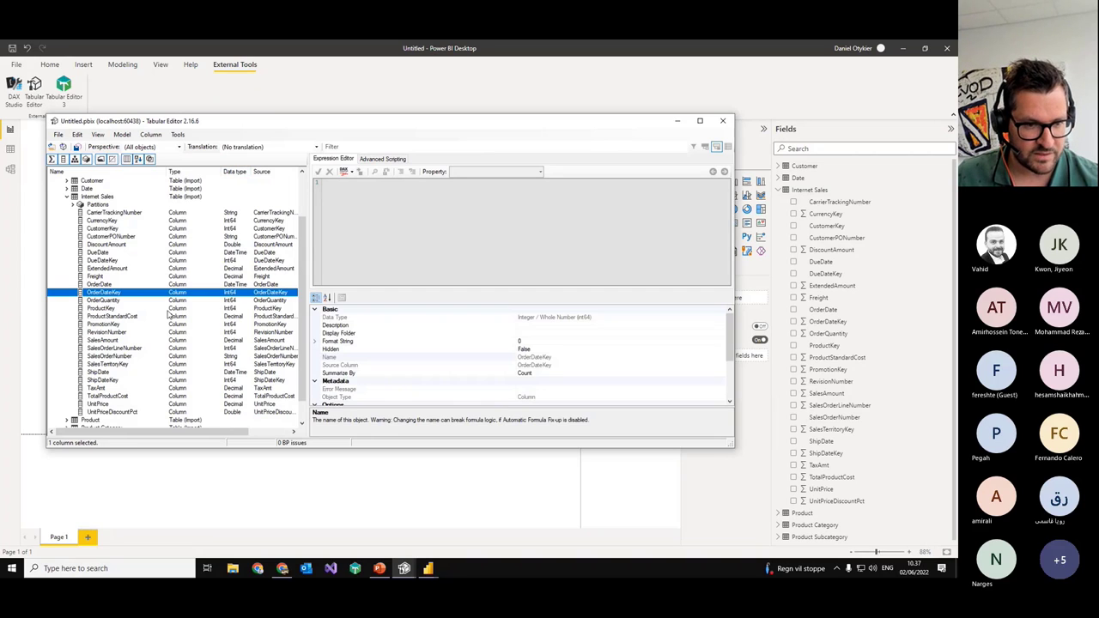
{"action": "left_click", "coordinate": [227, 392]}
{"action": "left_click", "coordinate": [232, 396]}
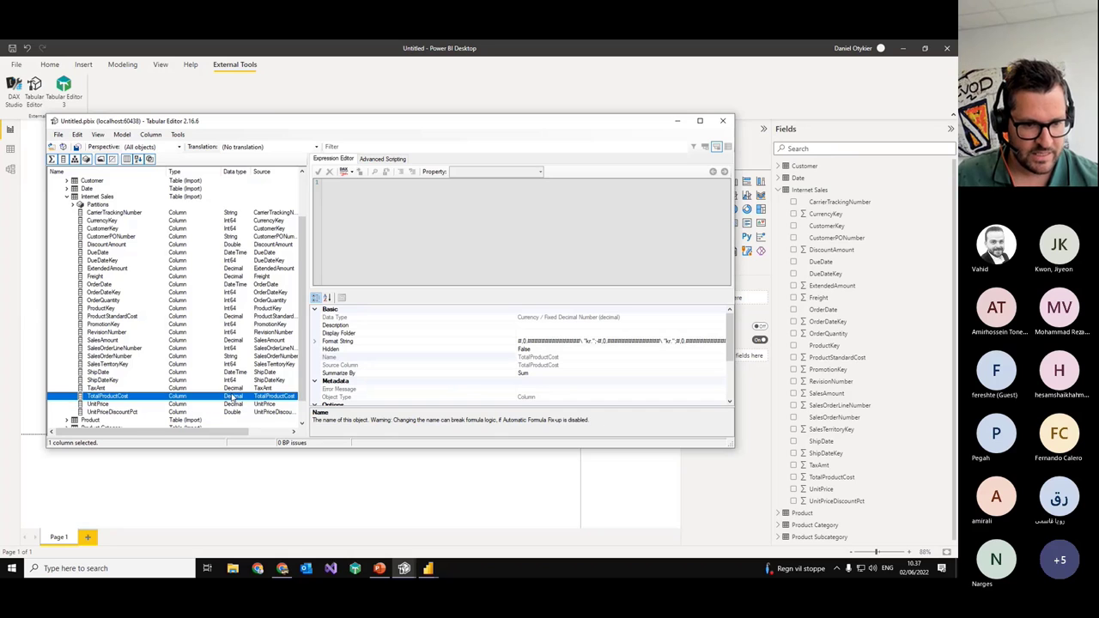
{"action": "left_click_drag", "start_coordinate": [310, 373], "coordinate": [356, 373]}
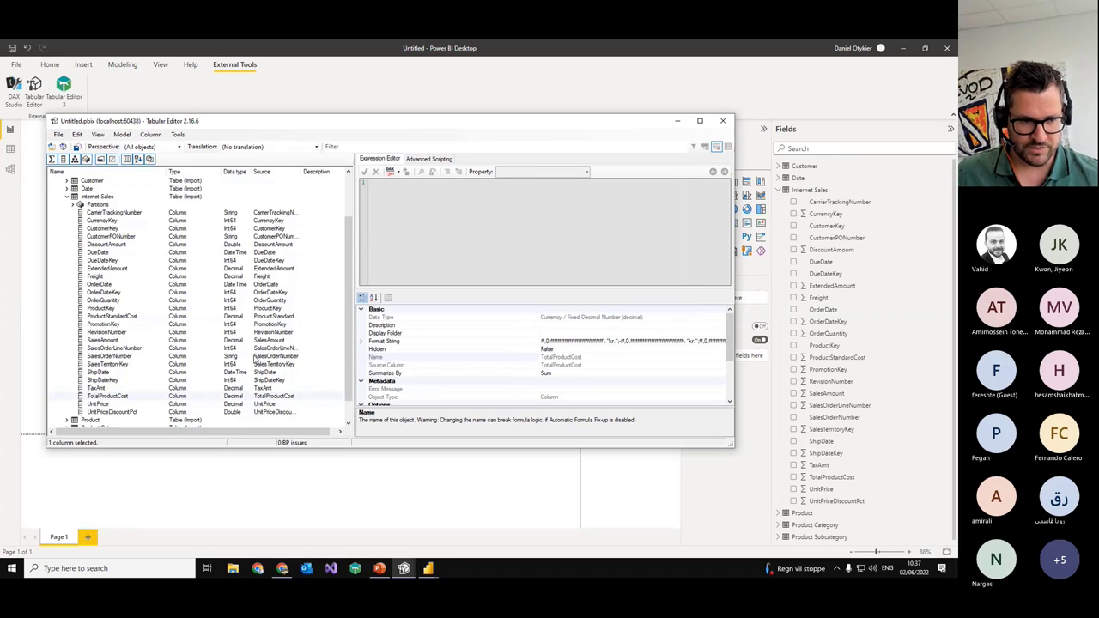
Step: Create a new measure named Sum of Sales Amount in the Internet Sales table
{"action": "right_click", "coordinate": [111, 199]}
{"action": "mouse_move", "coordinate": [133, 206]}
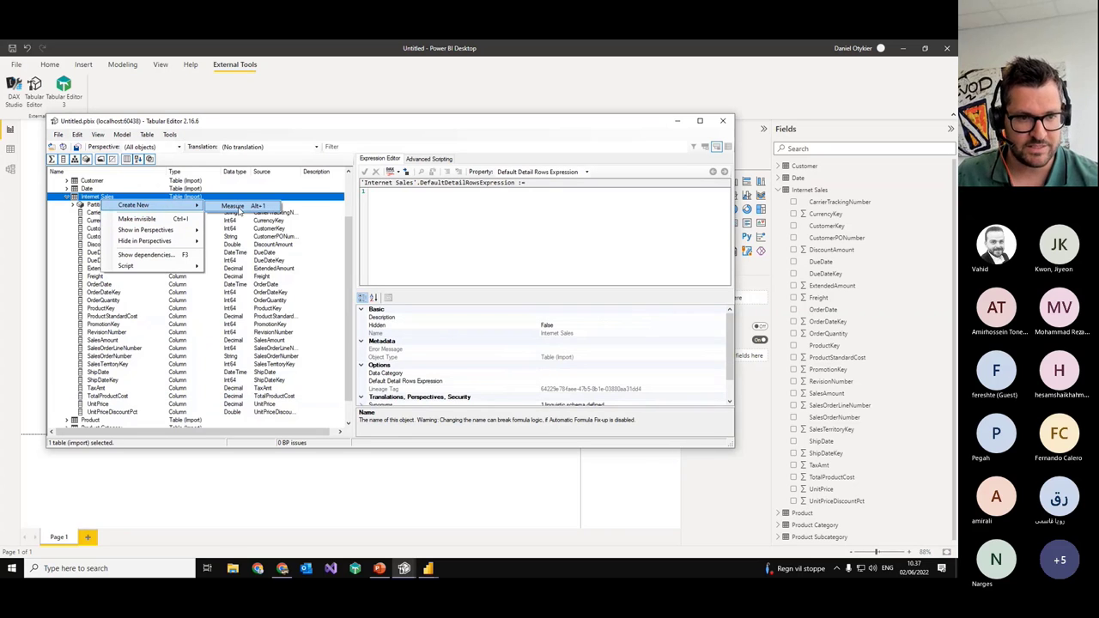
{"action": "left_click", "coordinate": [233, 207]}
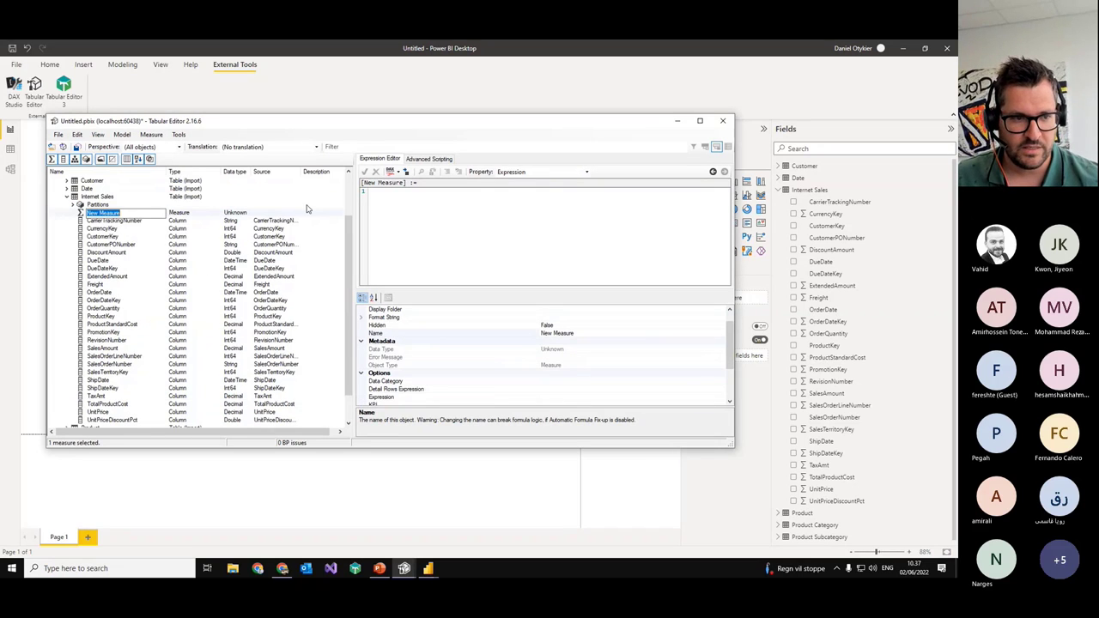
{"action": "type", "text": "Sum of Sales Amount"}
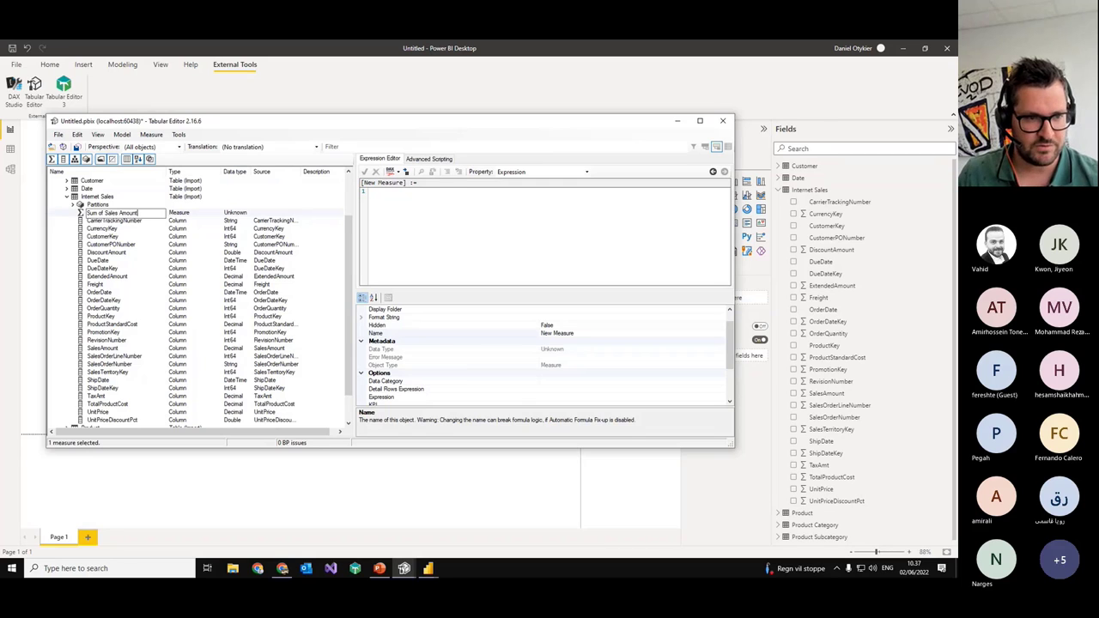
{"action": "key", "text": "Return"}
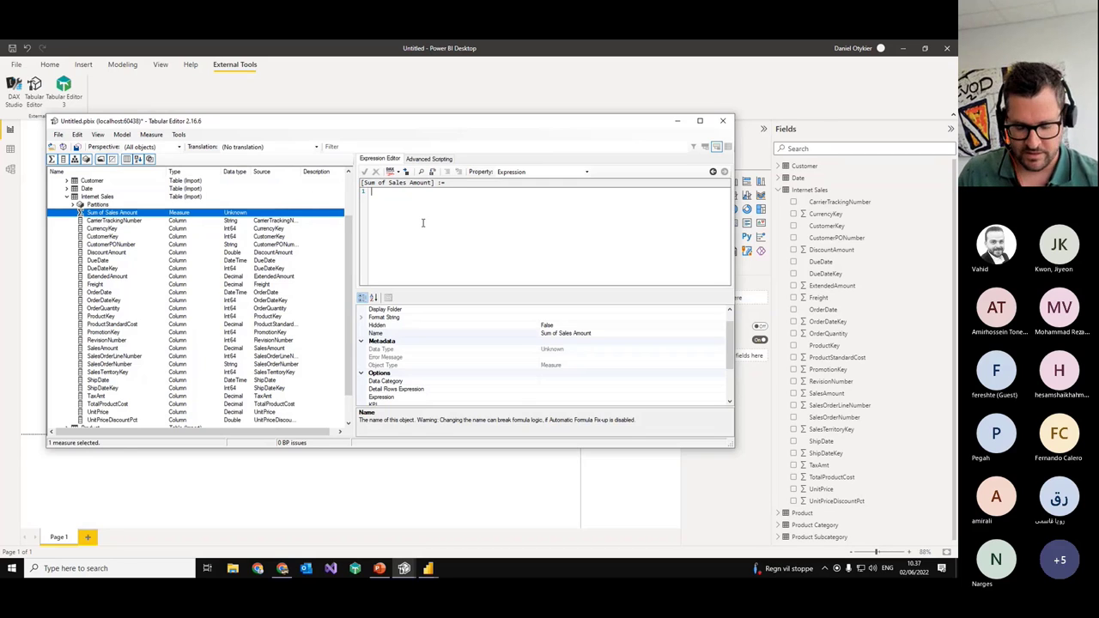
Step: Define the Sum of Sales Amount measure with the expression SUM('Internet Sales'[SalesAmount])
{"action": "left_click", "coordinate": [422, 223]}
{"action": "type", "text": "su"}
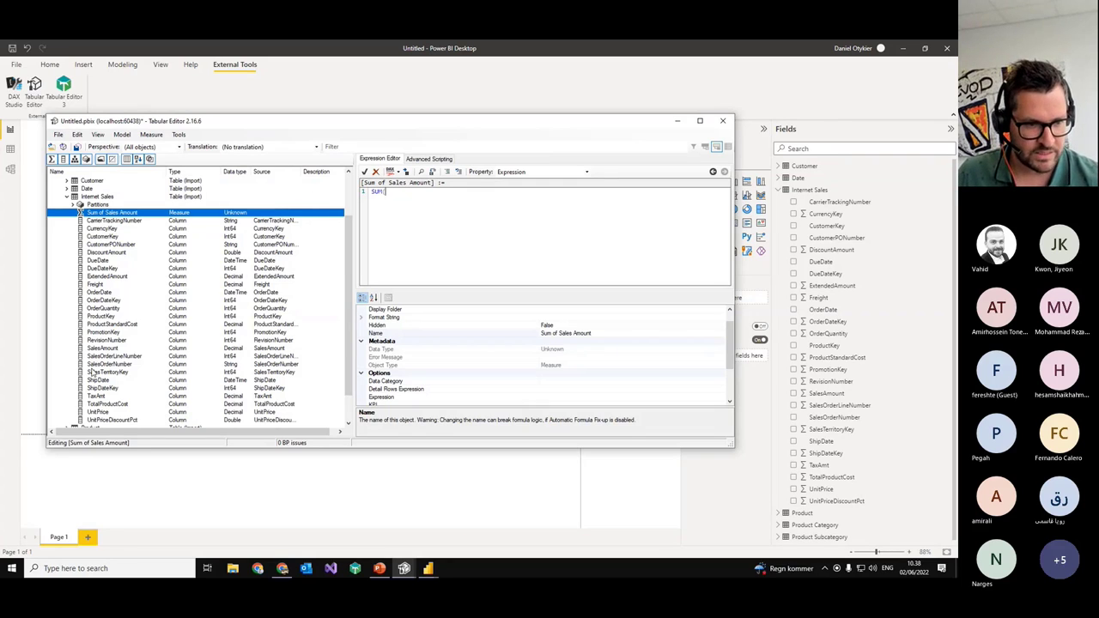
{"action": "left_click_drag", "start_coordinate": [99, 349], "coordinate": [447, 206]}
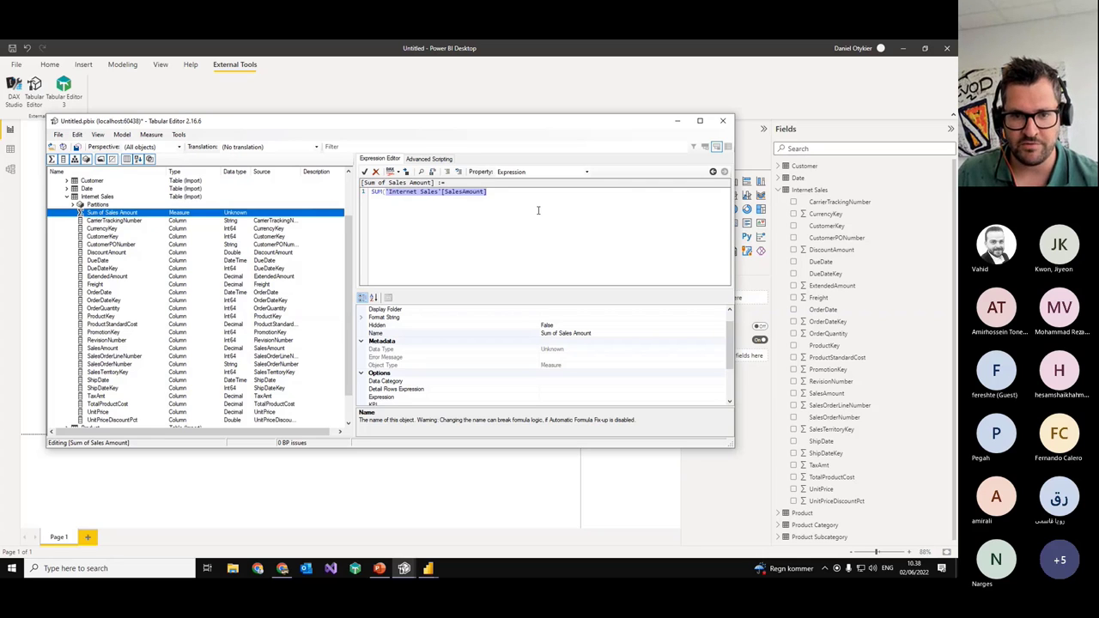
{"action": "left_click", "coordinate": [171, 278]}
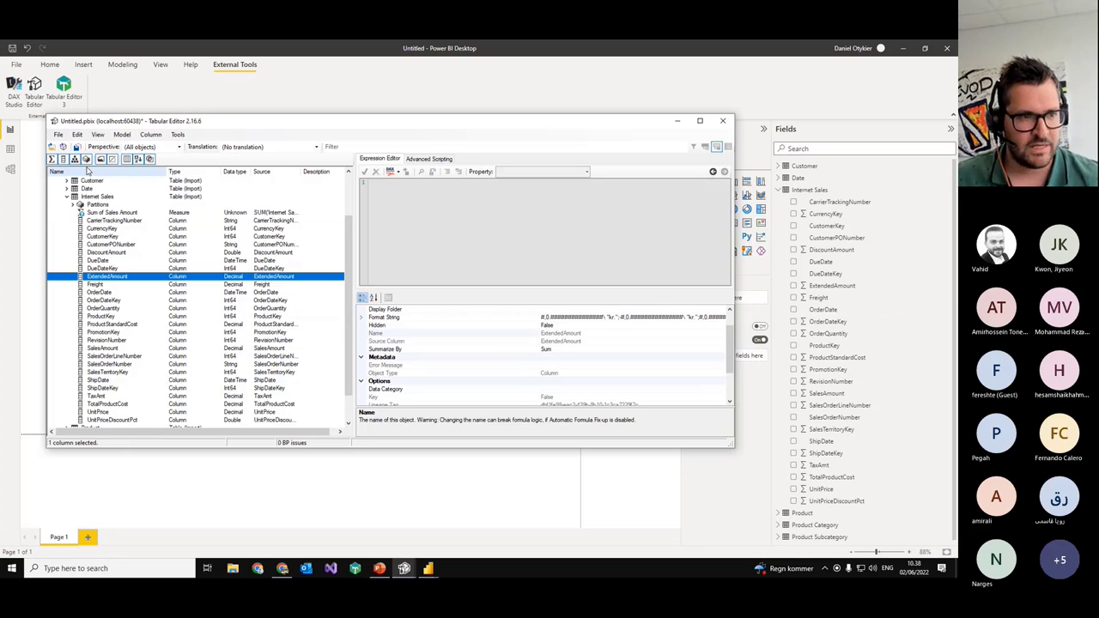
Step: Save the Sum of Sales Amount measure to the connected model and view its definition in Power BI Desktop
{"action": "left_click", "coordinate": [76, 149]}
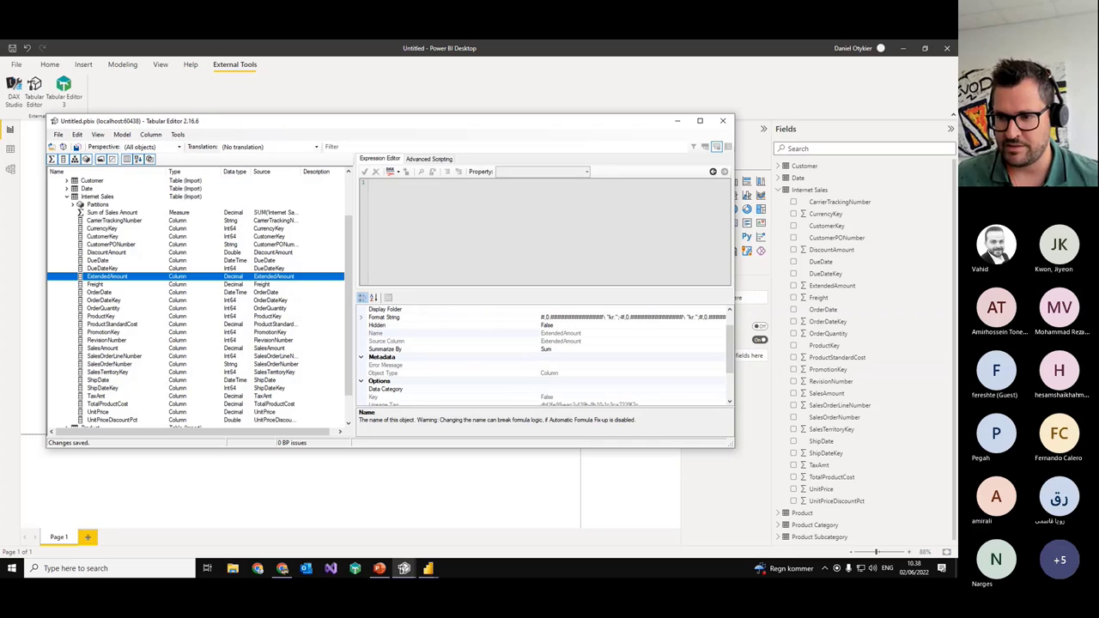
{"action": "left_click", "coordinate": [839, 468]}
{"action": "left_click", "coordinate": [839, 468]}
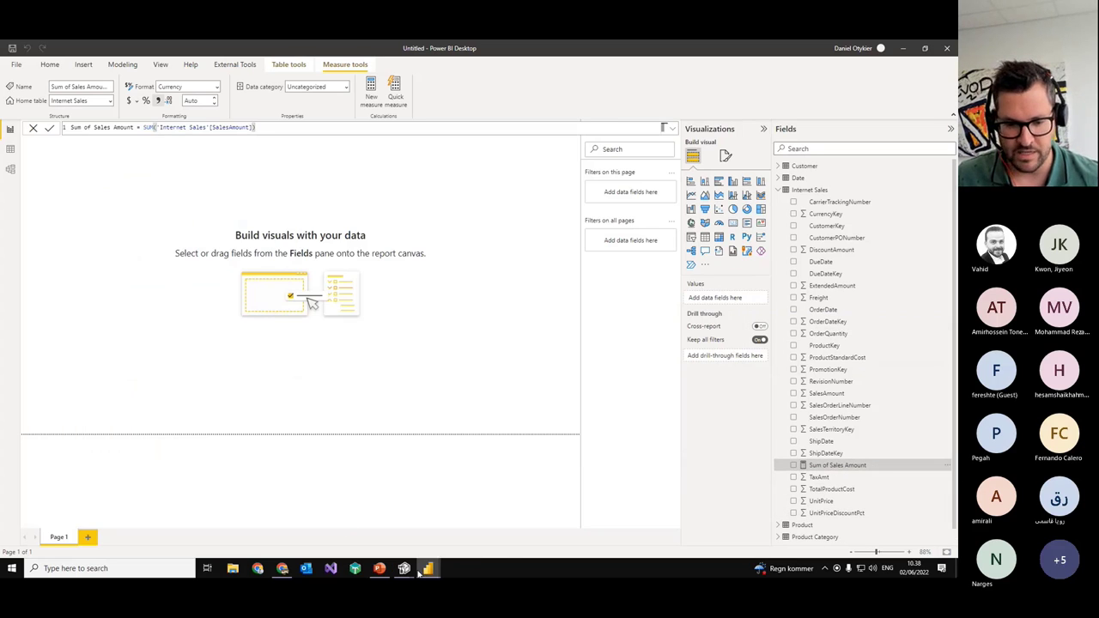
Step: Close the other Tabular Editor window with the unsaved model, discarding its changes
{"action": "mouse_move", "coordinate": [404, 569]}
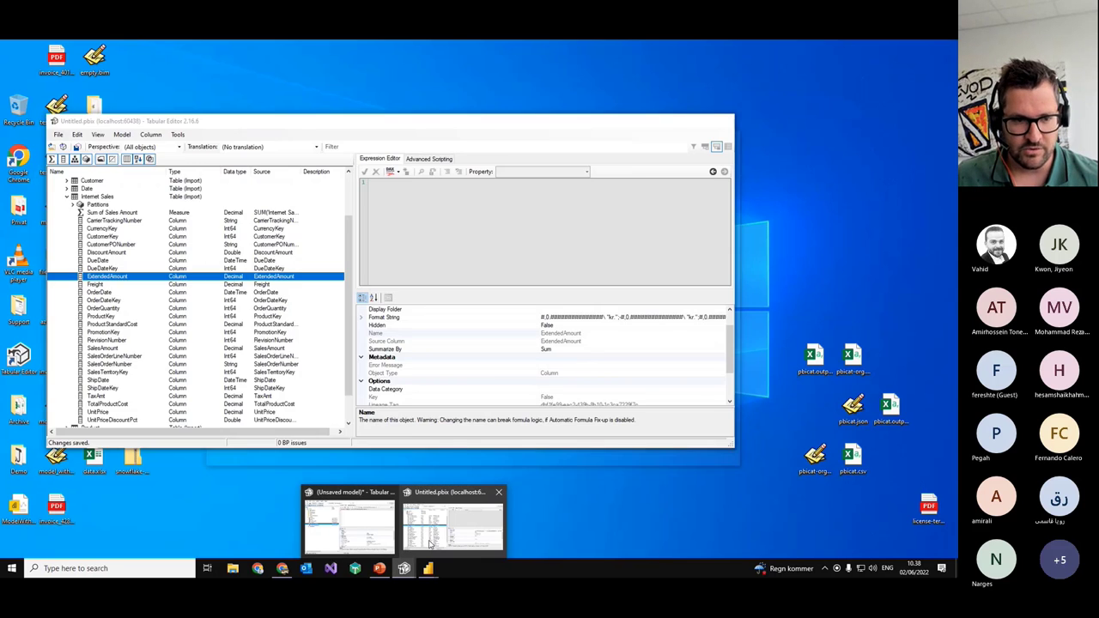
{"action": "left_click", "coordinate": [359, 526]}
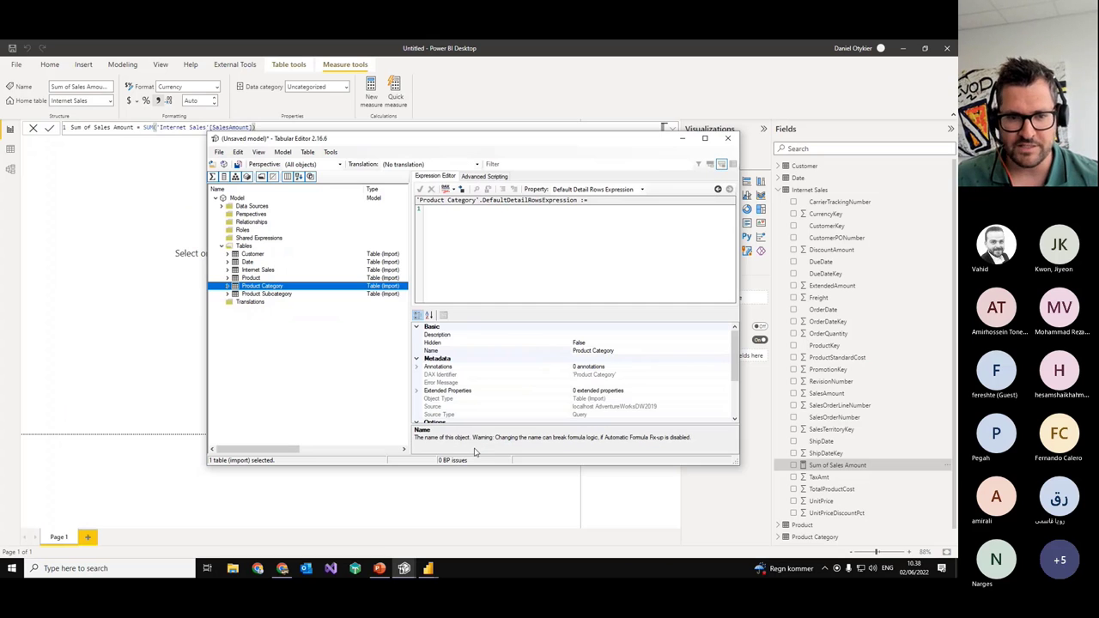
{"action": "left_click", "coordinate": [728, 138]}
{"action": "left_click", "coordinate": [516, 338]}
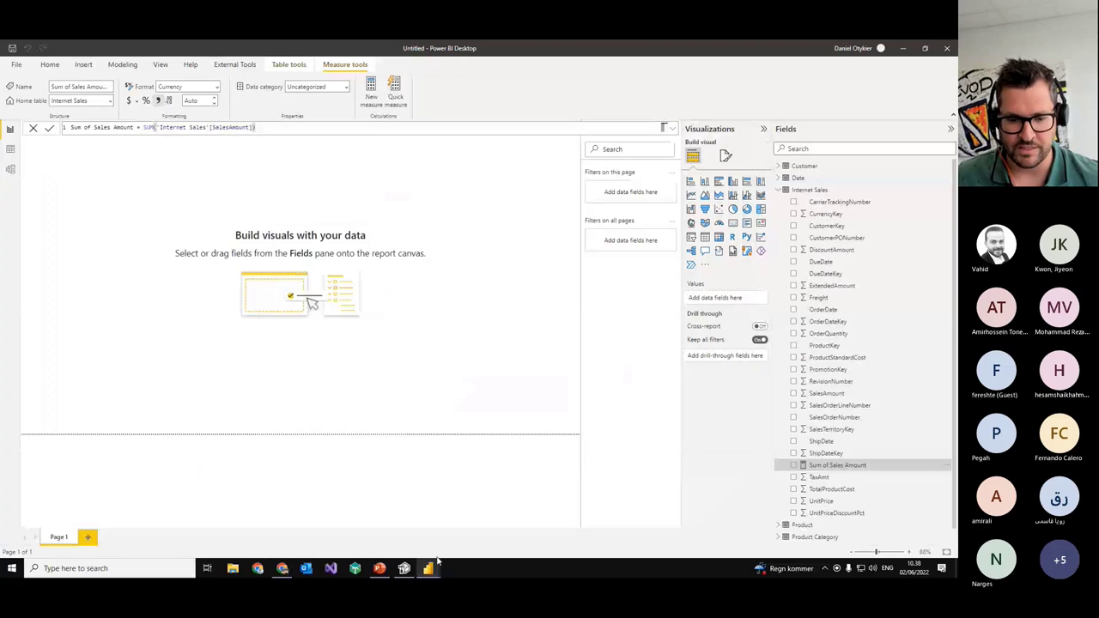
Step: Undo the creation of the Sum of Sales Amount measure in Tabular Editor and save the model so Power BI drops it
{"action": "left_click", "coordinate": [403, 569]}
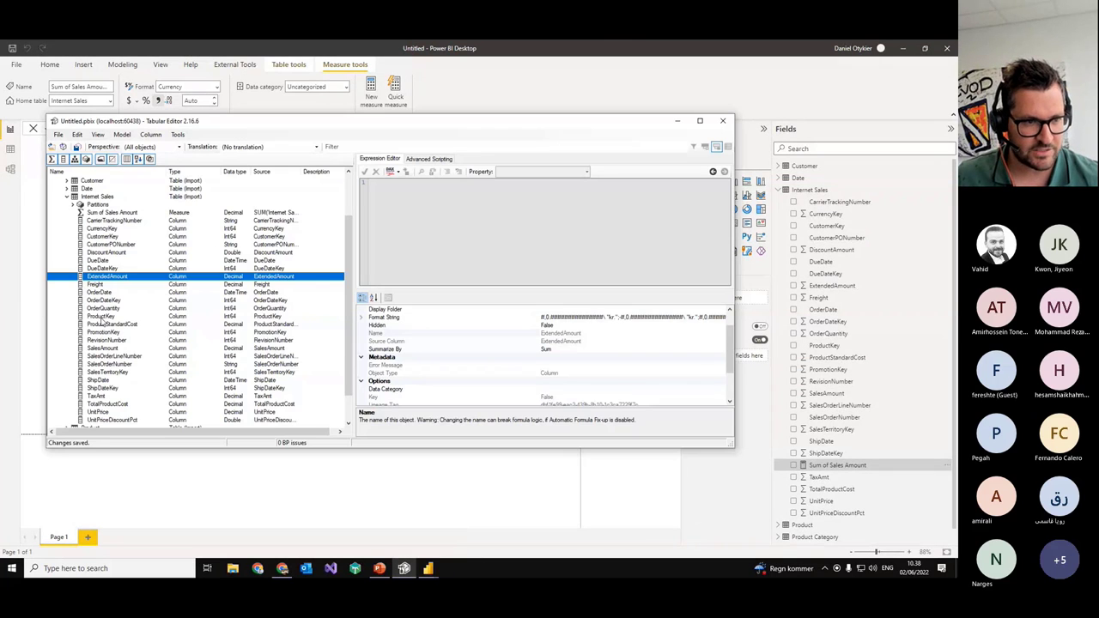
{"action": "left_click", "coordinate": [101, 317]}
{"action": "left_click", "coordinate": [103, 212]}
{"action": "left_click", "coordinate": [77, 135]}
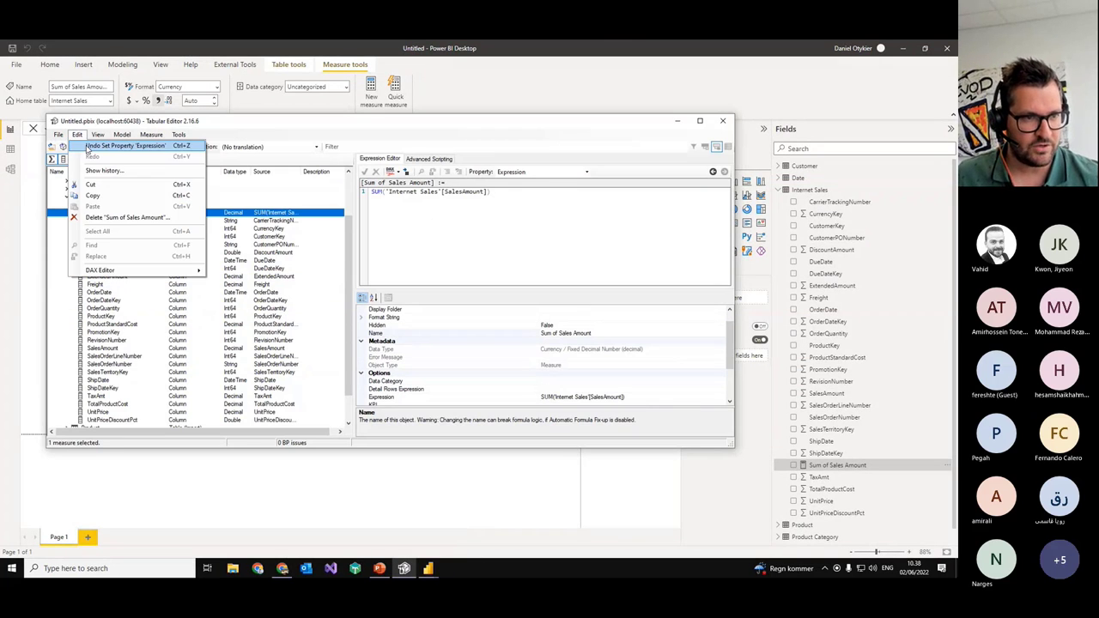
{"action": "left_click", "coordinate": [90, 149]}
{"action": "left_click", "coordinate": [77, 135]}
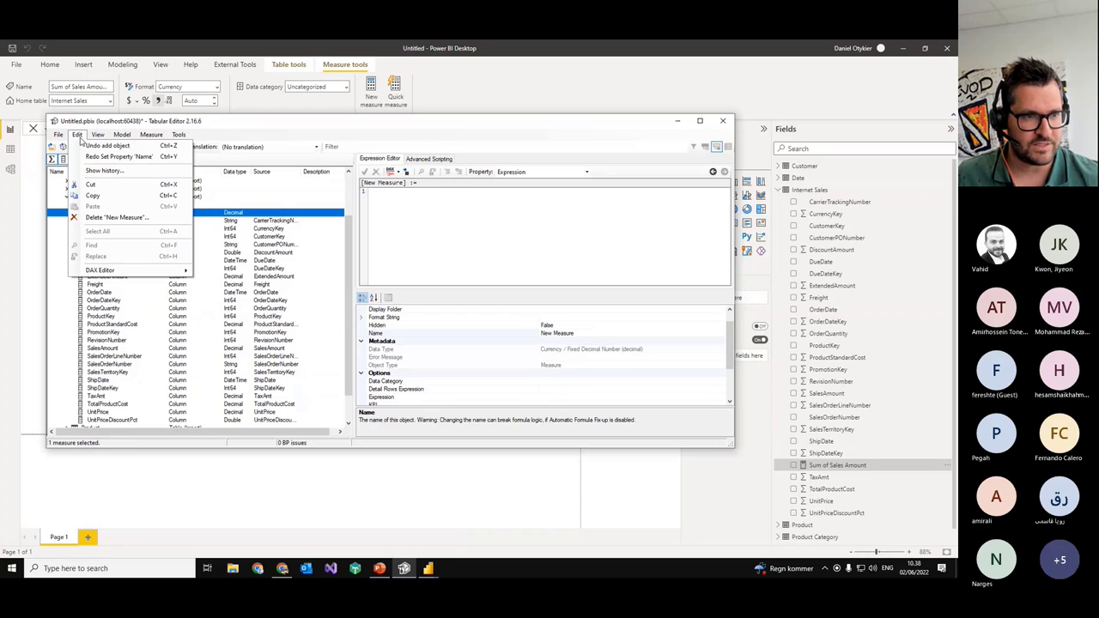
{"action": "left_click", "coordinate": [89, 146]}
{"action": "left_click", "coordinate": [121, 276]}
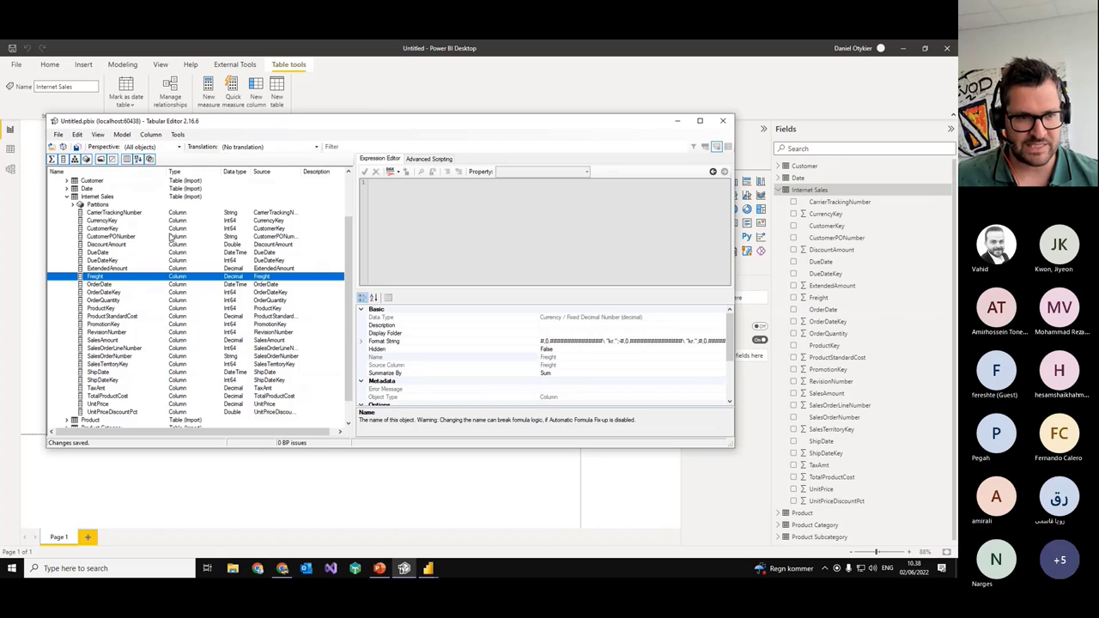
Step: Open the Advanced Scripting editor while keeping the Internet Sales columns in view
{"action": "scroll", "coordinate": [161, 329], "scroll_direction": "up", "scroll_amount": 1}
{"action": "scroll", "coordinate": [160, 328], "scroll_direction": "up", "scroll_amount": 2}
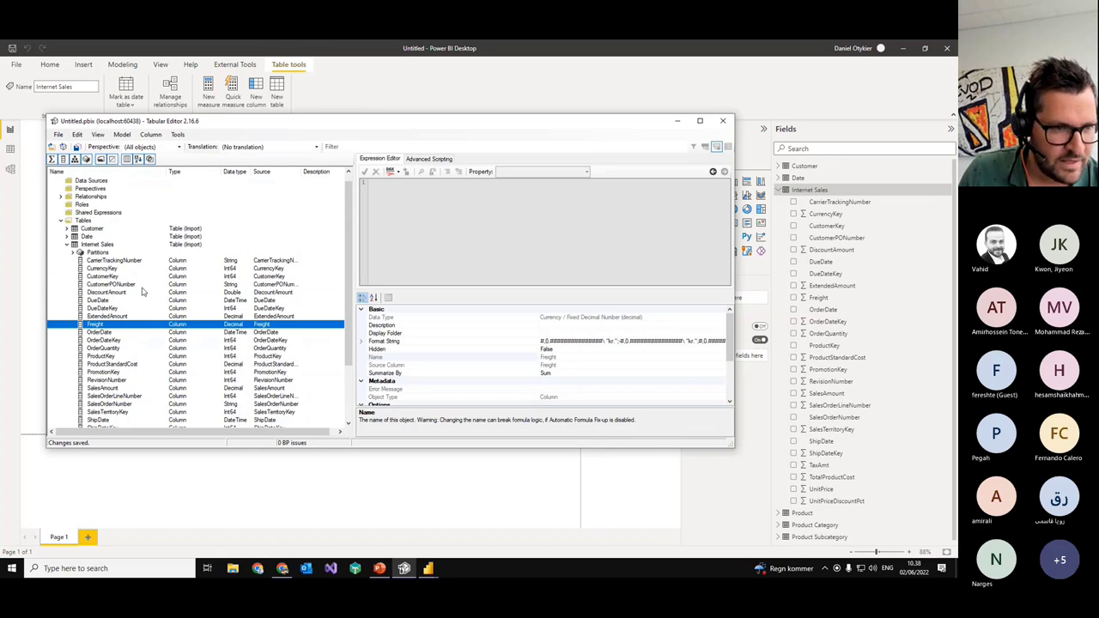
{"action": "scroll", "coordinate": [144, 292], "scroll_direction": "down", "scroll_amount": 2}
{"action": "left_click", "coordinate": [418, 159]}
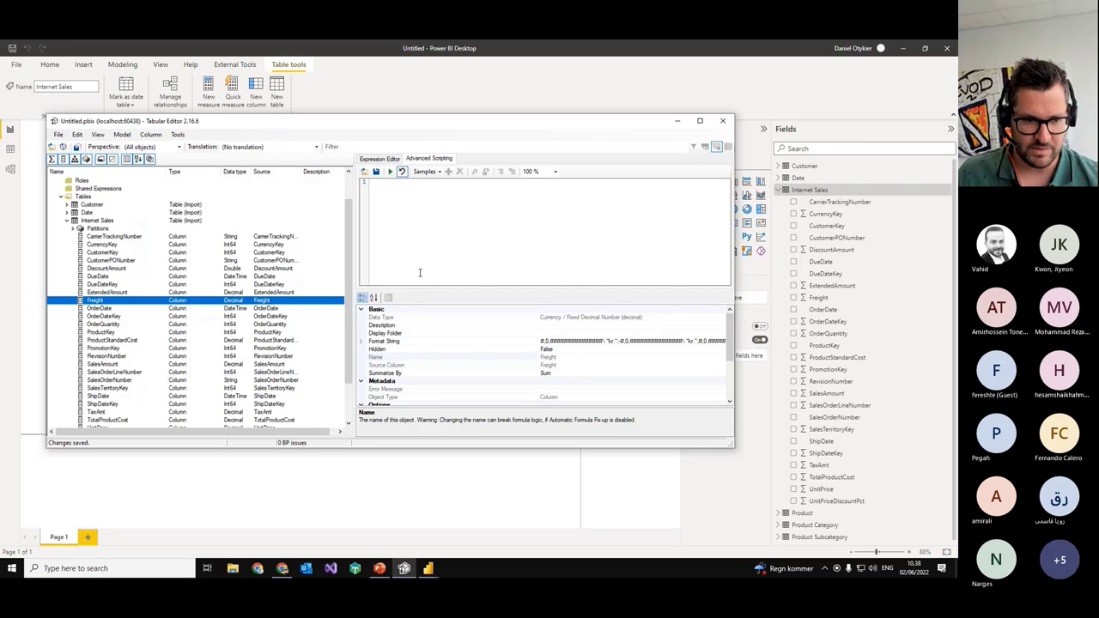
Step: Switch to Chrome and load the Tabular Editor documentation at docs.tabulareditor.com
{"action": "left_click", "coordinate": [283, 570]}
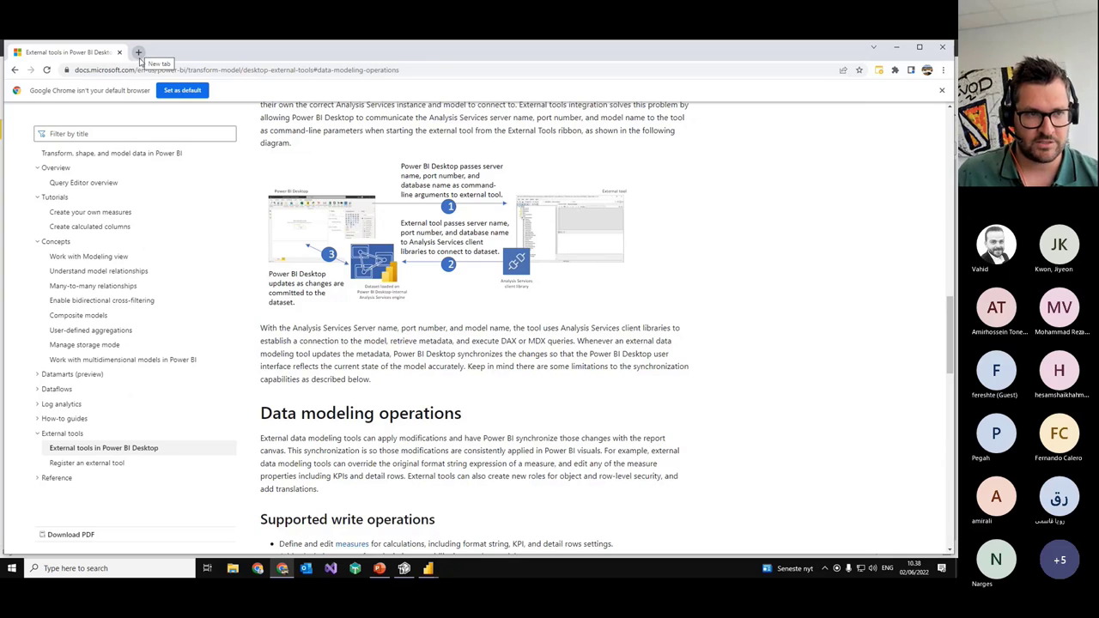
{"action": "key", "text": "ctrl+l"}
{"action": "type", "text": "docs"}
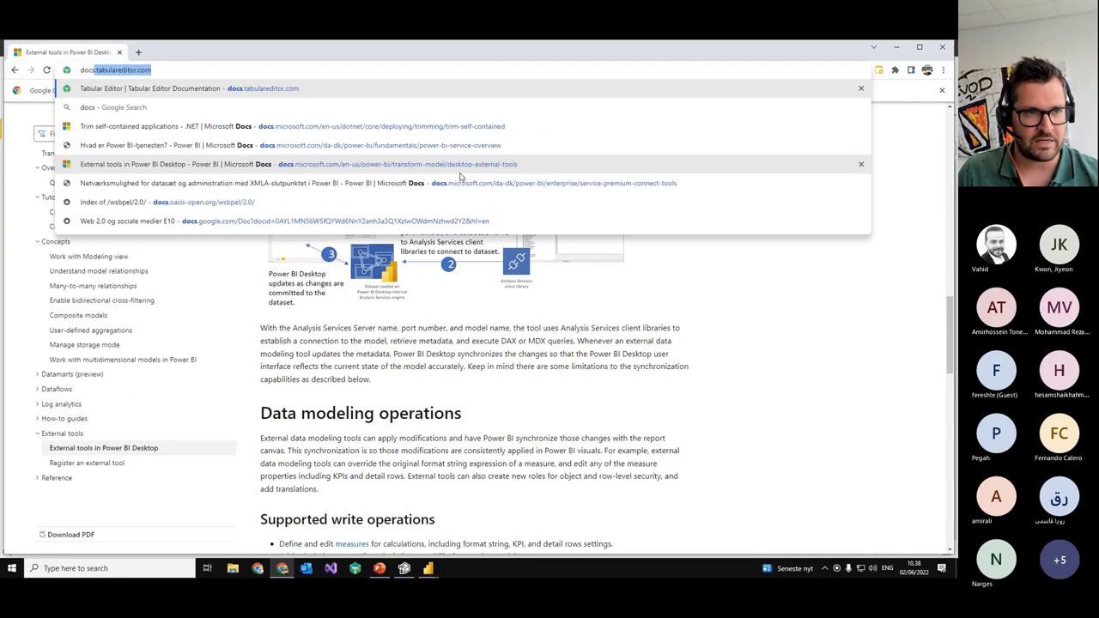
{"action": "key", "text": "Right"}
{"action": "key", "text": "Return"}
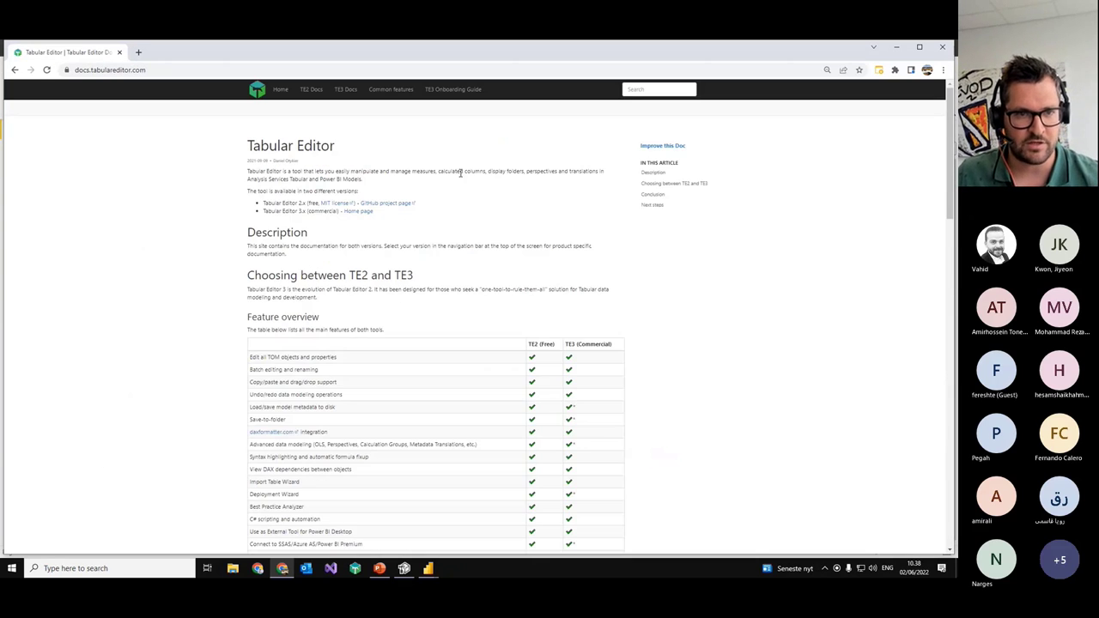
Step: Open the Useful Script Snippets page from the Advanced Topics of the TE2 documentation
{"action": "left_click", "coordinate": [310, 91]}
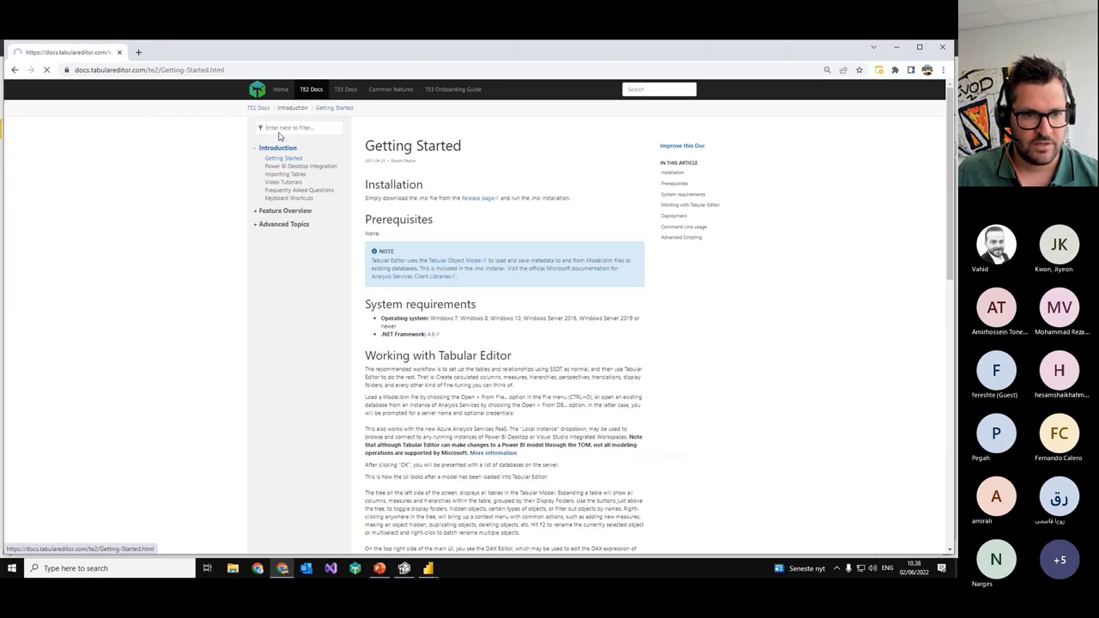
{"action": "left_click", "coordinate": [272, 227]}
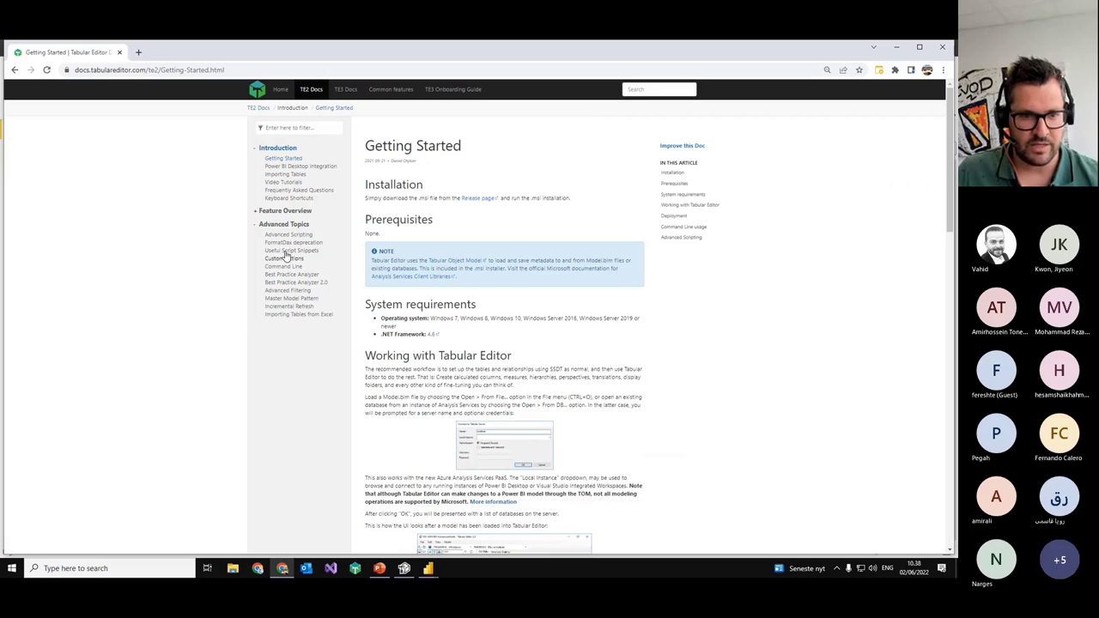
{"action": "left_click", "coordinate": [289, 251]}
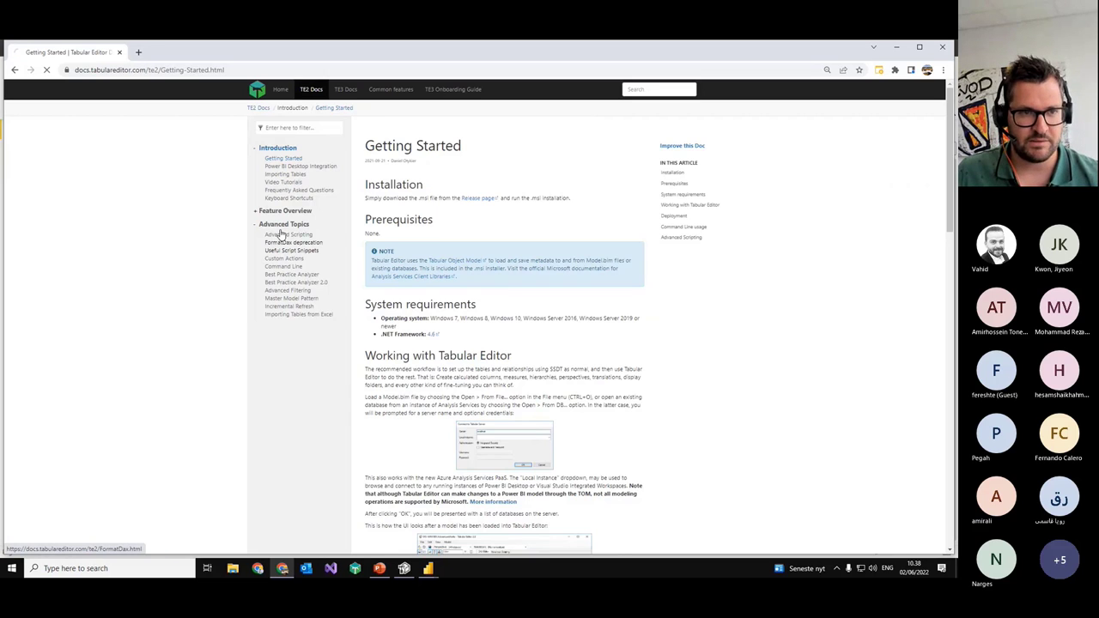
{"action": "left_click", "coordinate": [159, 69]}
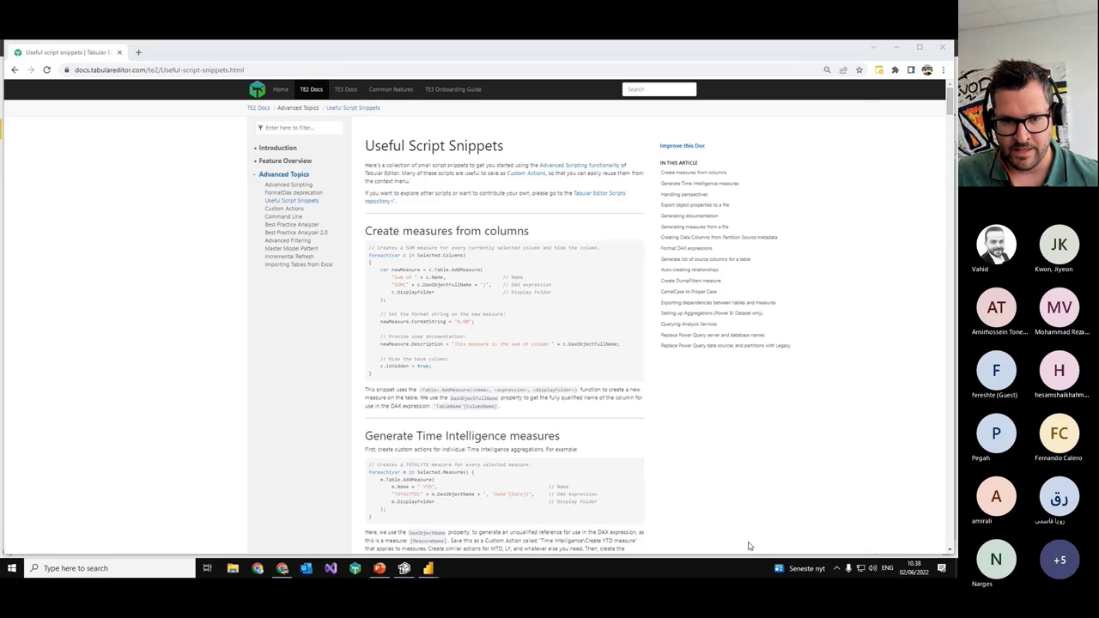
Step: Copy the whole "Create measures from columns" snippet and paste it into Tabular Editor's advanced script editor
{"action": "scroll", "coordinate": [748, 546], "scroll_direction": "up", "scroll_amount": 2}
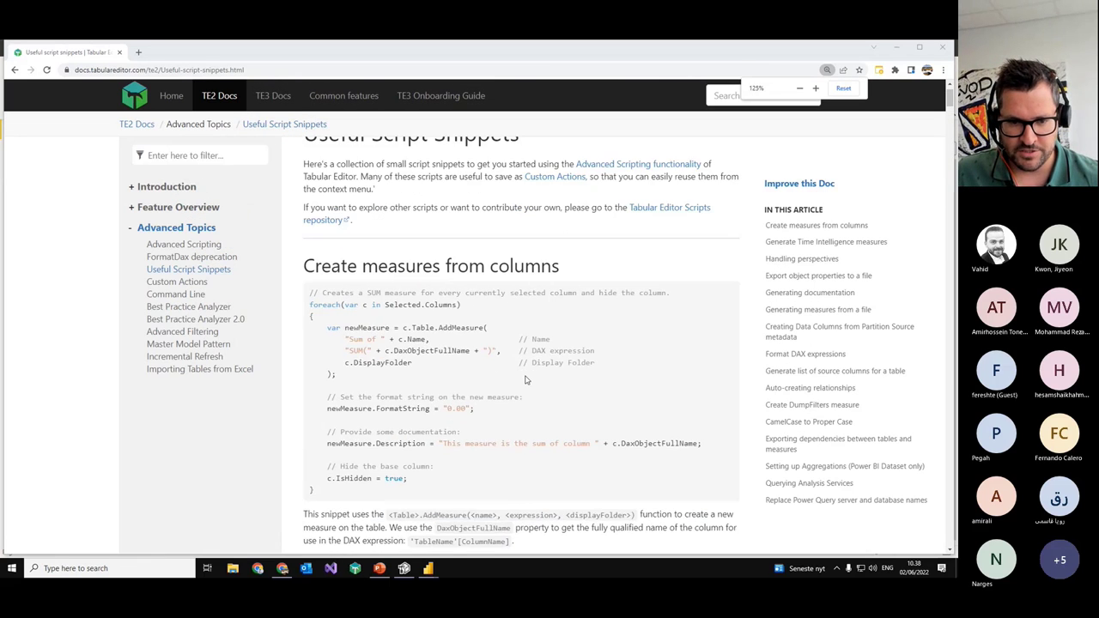
{"action": "scroll", "coordinate": [526, 379], "scroll_direction": "down", "scroll_amount": 1}
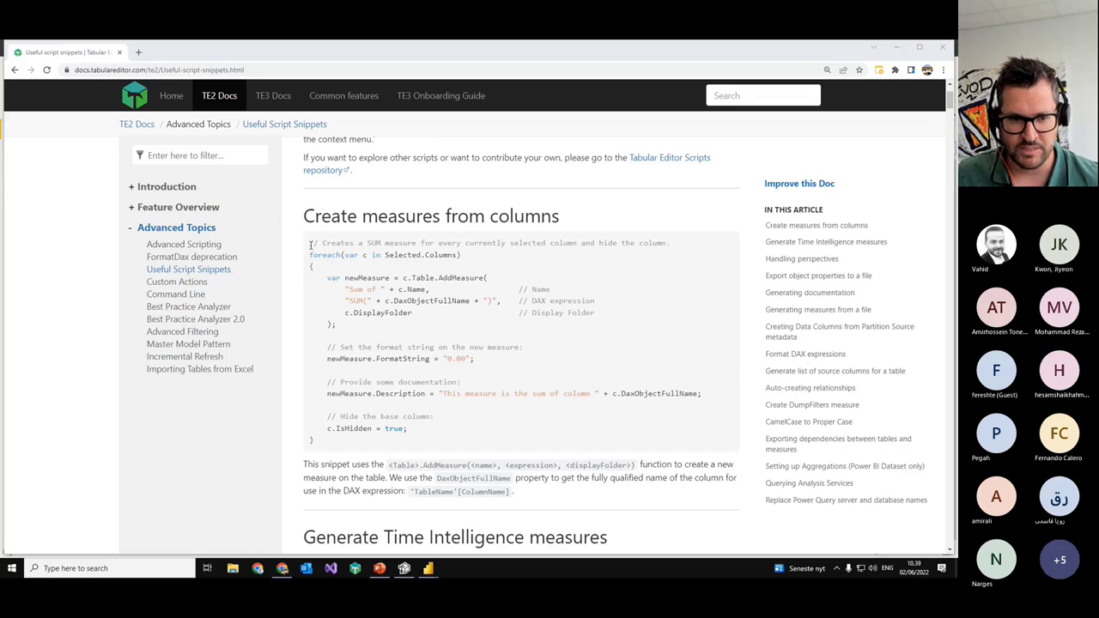
{"action": "left_click_drag", "start_coordinate": [311, 245], "coordinate": [331, 453]}
{"action": "key", "text": "ctrl+c"}
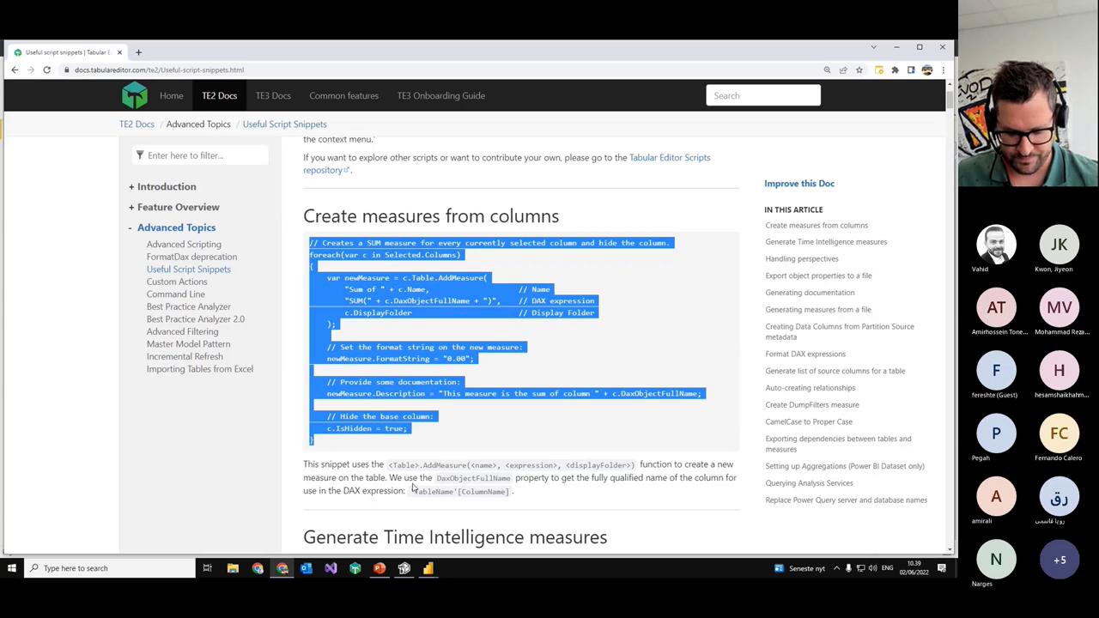
{"action": "left_click", "coordinate": [403, 568]}
{"action": "left_click", "coordinate": [481, 206]}
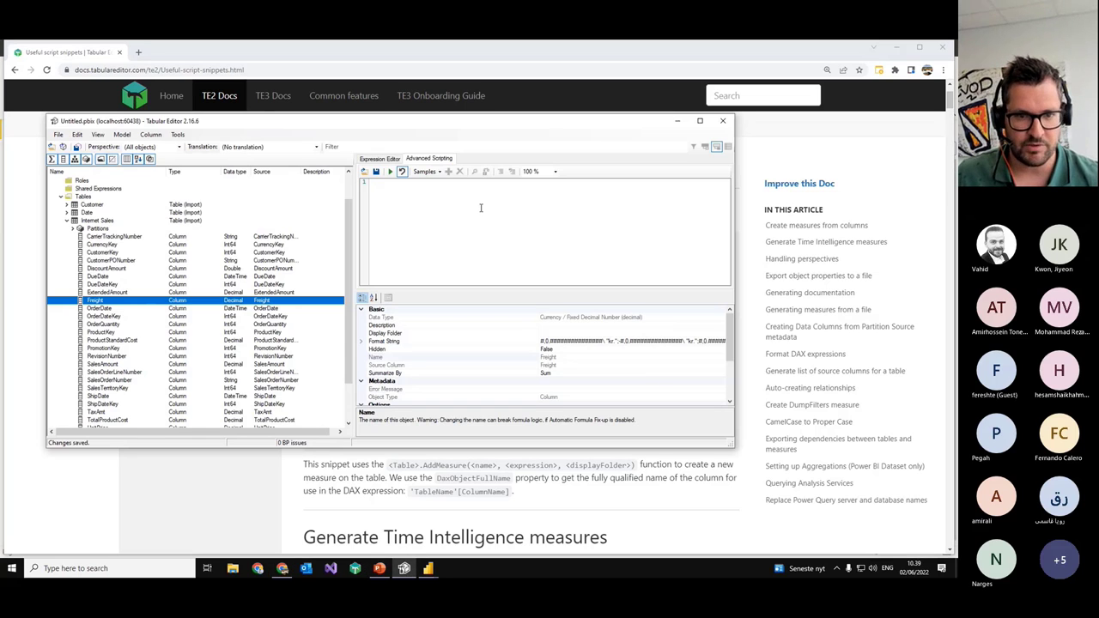
{"action": "key", "text": "ctrl+v"}
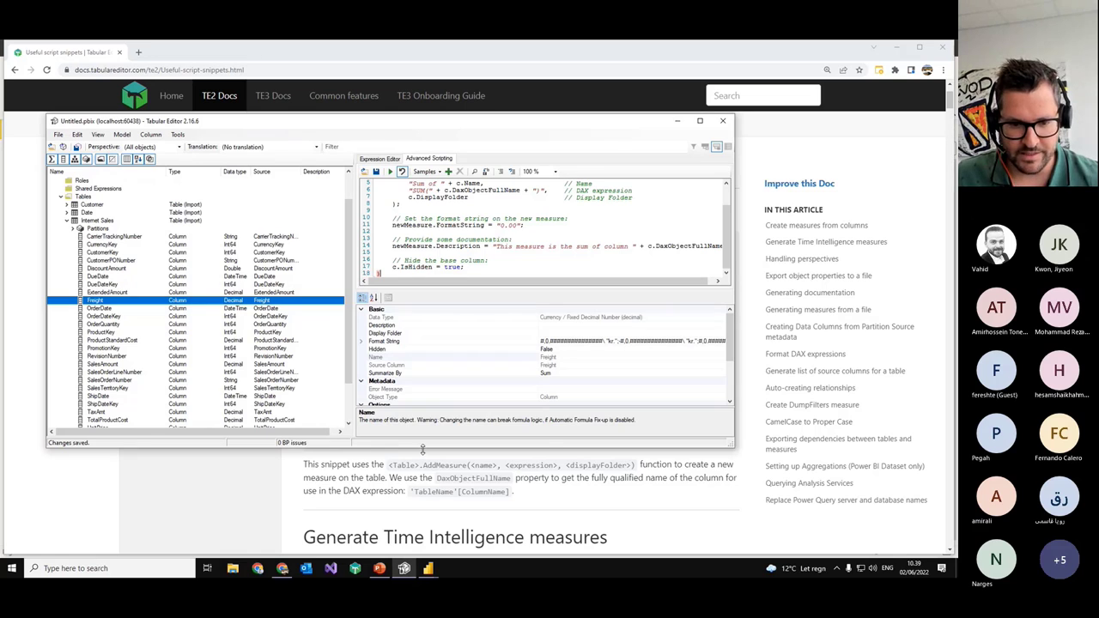
Step: Enlarge the Tabular Editor window and script pane, and set the script zoom to 150 % for readability
{"action": "left_click_drag", "start_coordinate": [422, 451], "coordinate": [426, 556]}
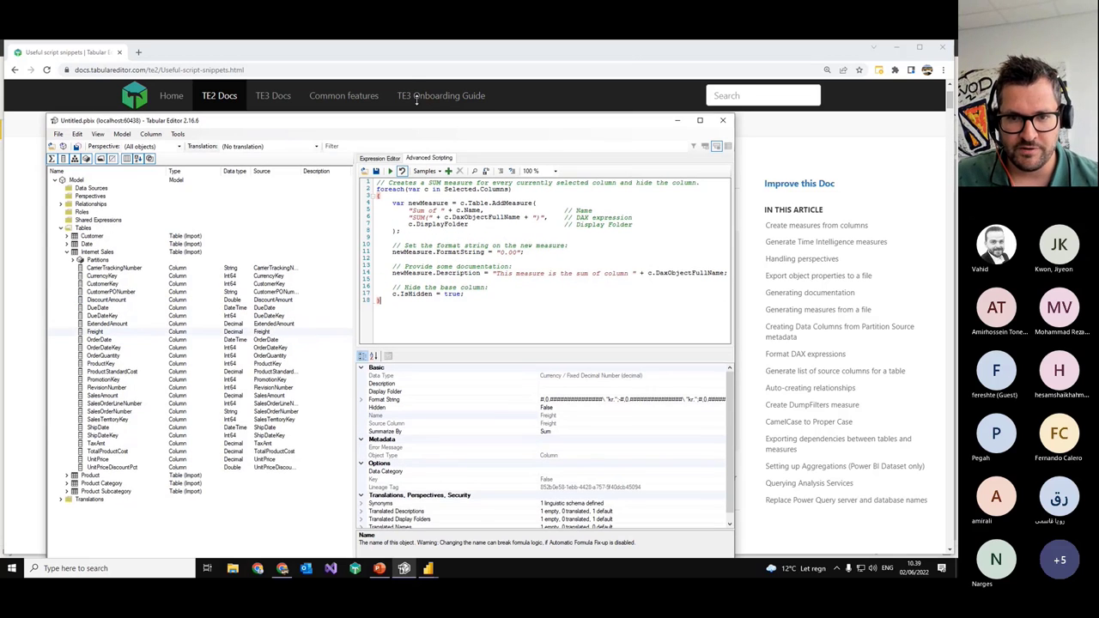
{"action": "left_click_drag", "start_coordinate": [433, 117], "coordinate": [434, 86]}
{"action": "left_click", "coordinate": [539, 140]}
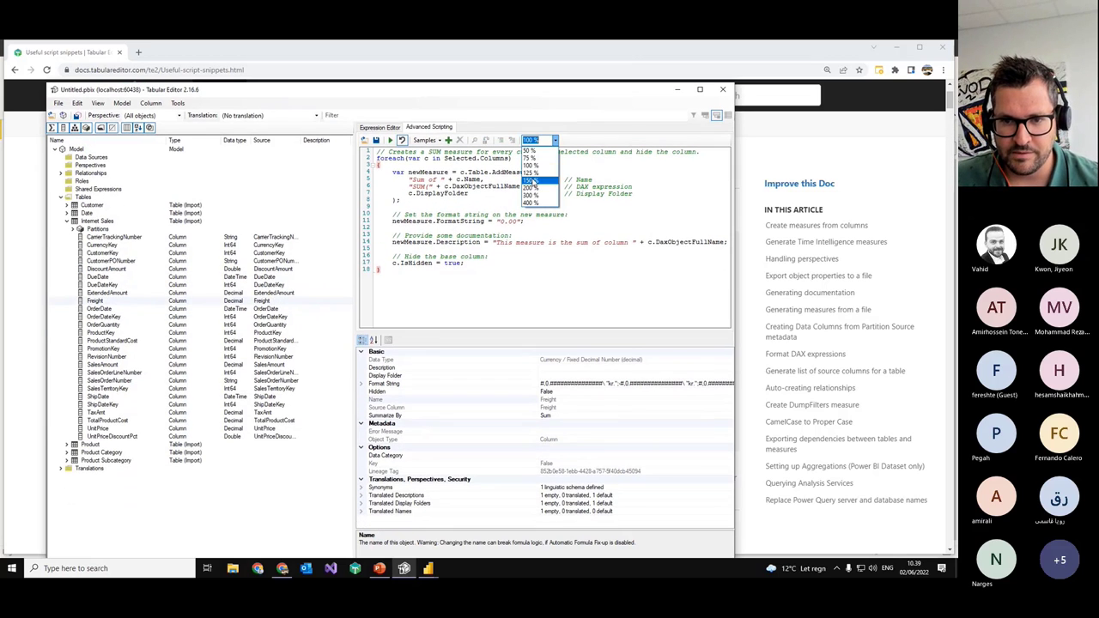
{"action": "left_click", "coordinate": [532, 181]}
{"action": "left_click_drag", "start_coordinate": [736, 259], "coordinate": [872, 260]}
{"action": "left_click_drag", "start_coordinate": [460, 419], "coordinate": [460, 472]}
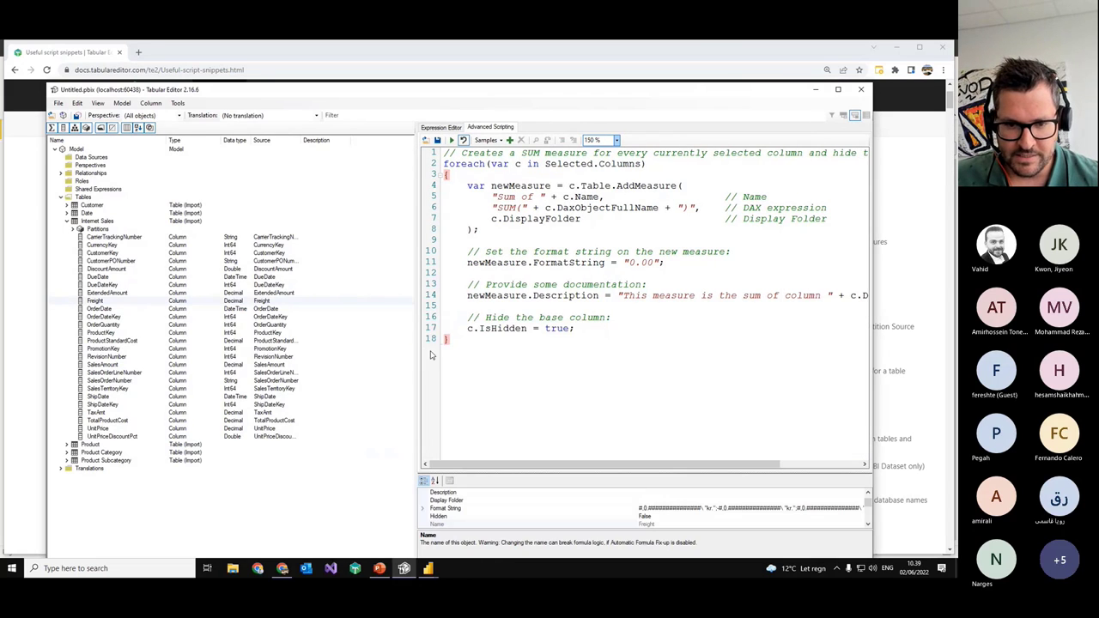
{"action": "left_click_drag", "start_coordinate": [419, 343], "coordinate": [350, 343]}
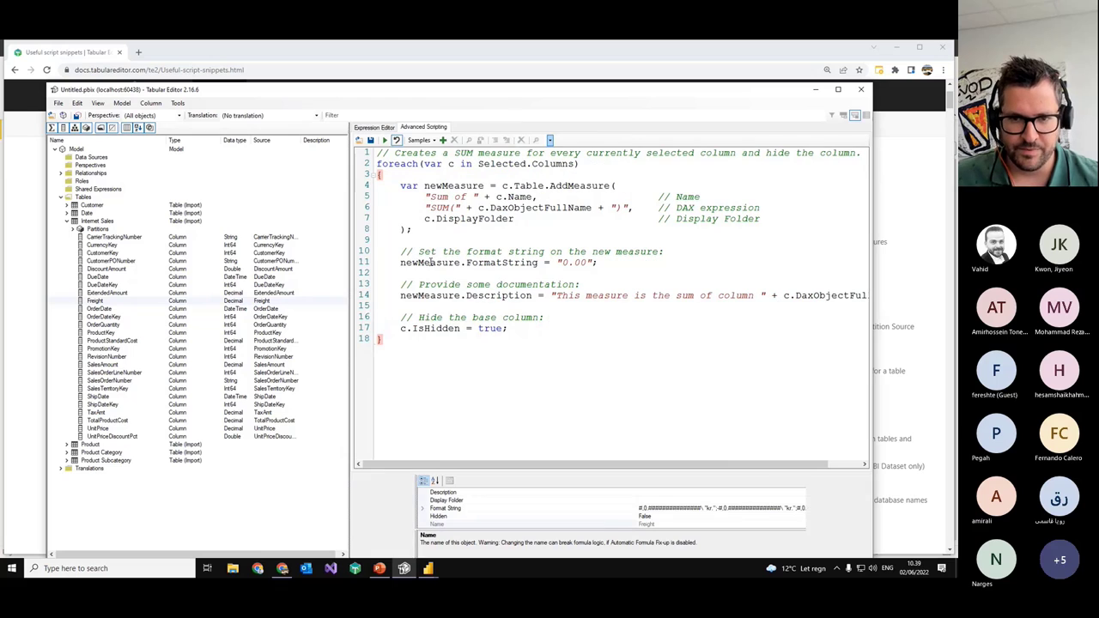
Step: Examine the script's foreach loop over Selected.Columns and its c.Table.AddMeasure call
{"action": "double_click", "coordinate": [403, 163]}
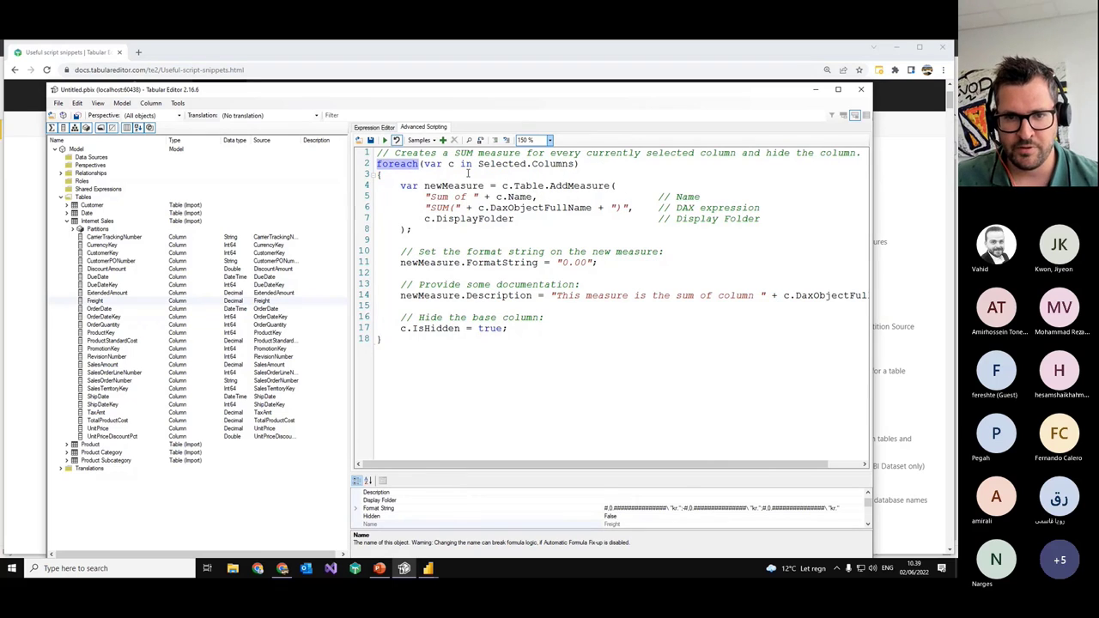
{"action": "left_click_drag", "start_coordinate": [479, 164], "coordinate": [577, 164]}
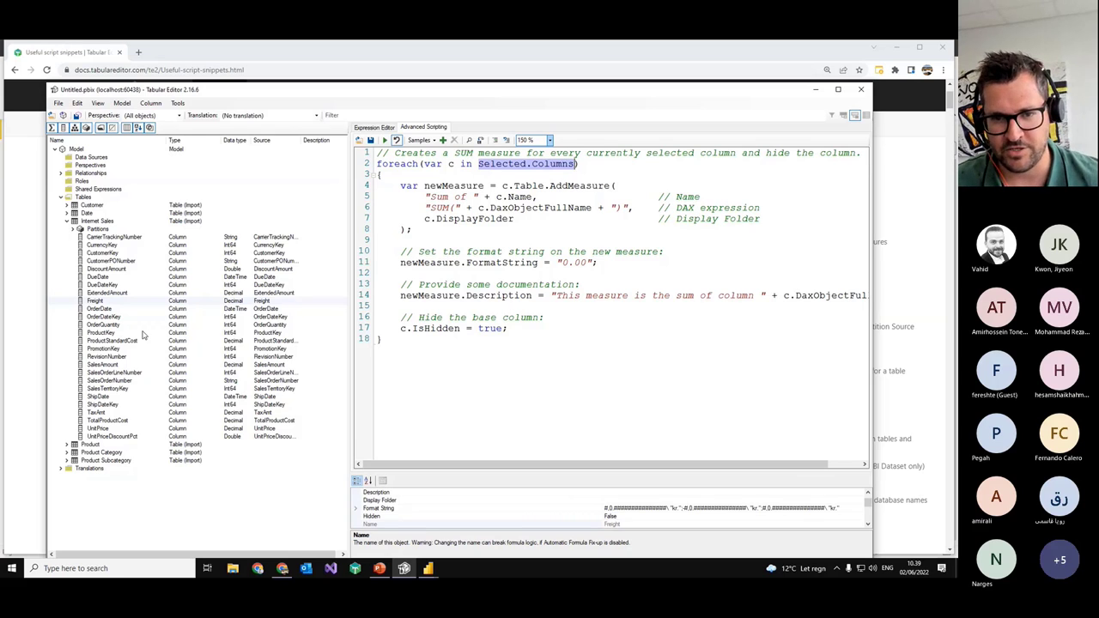
{"action": "double_click", "coordinate": [450, 163]}
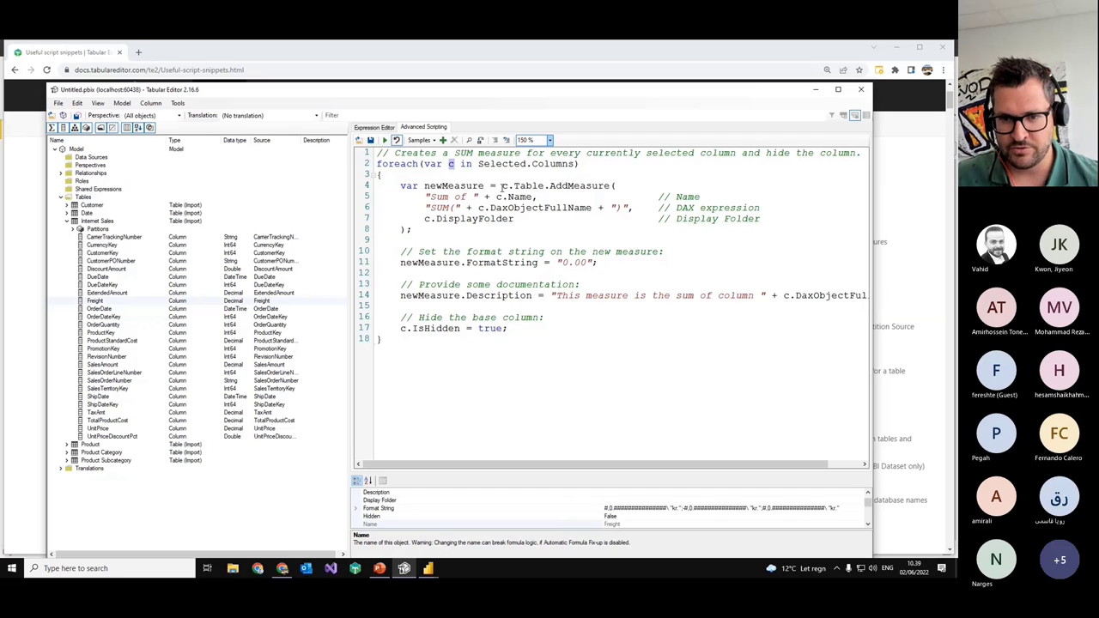
{"action": "double_click", "coordinate": [525, 186]}
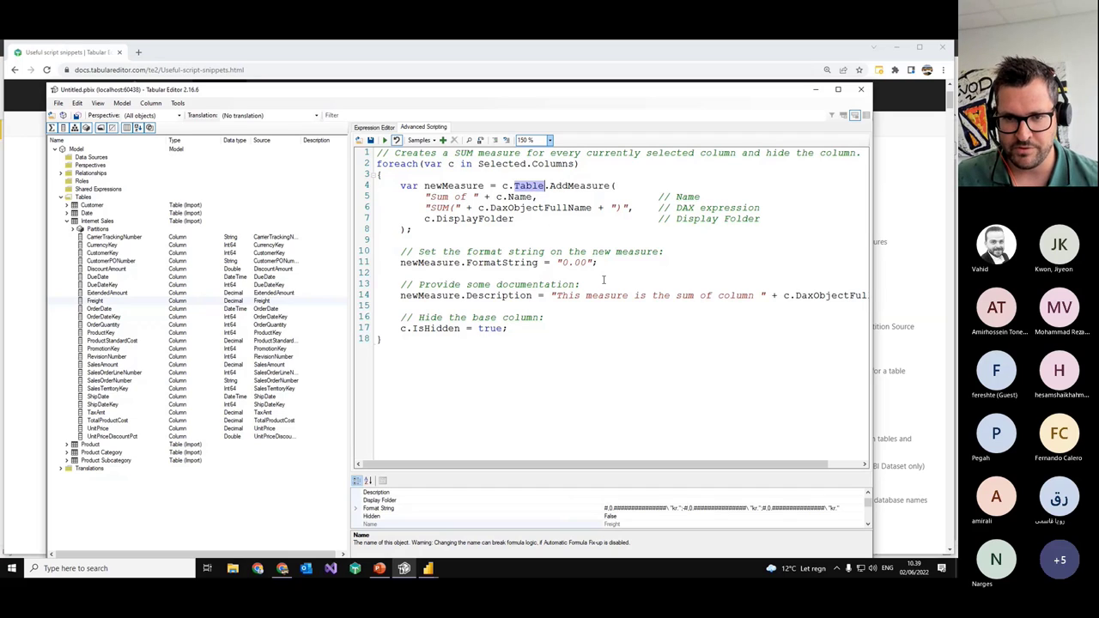
{"action": "double_click", "coordinate": [571, 185]}
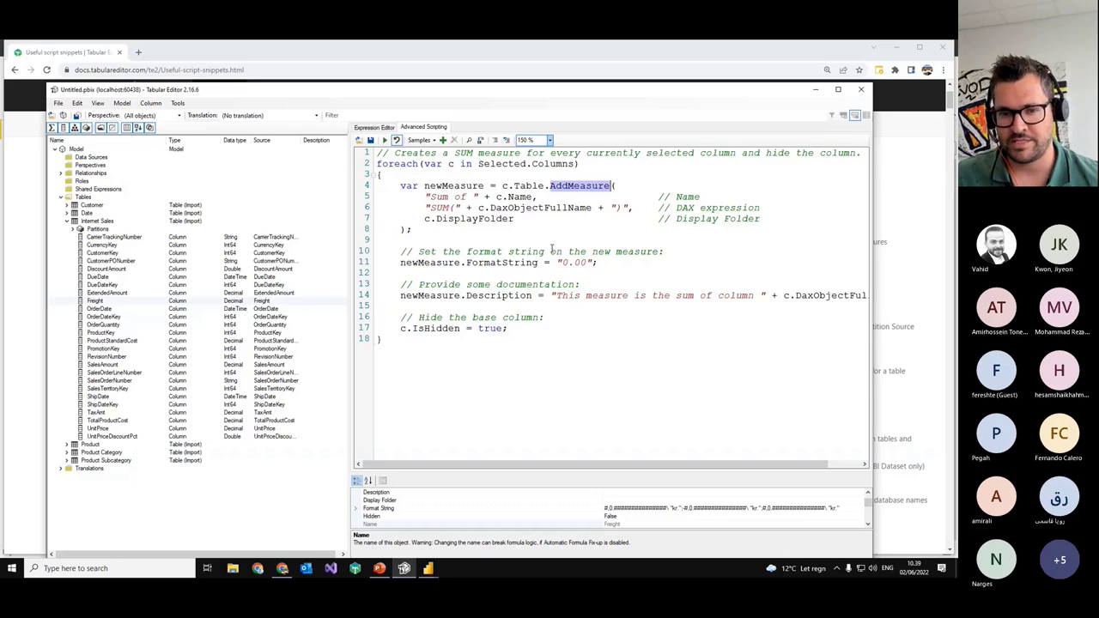
Step: Examine the script's measure name, SUM expression, display folder, format string, description and the line that hides the base column
{"action": "left_click_drag", "start_coordinate": [425, 197], "coordinate": [534, 197]}
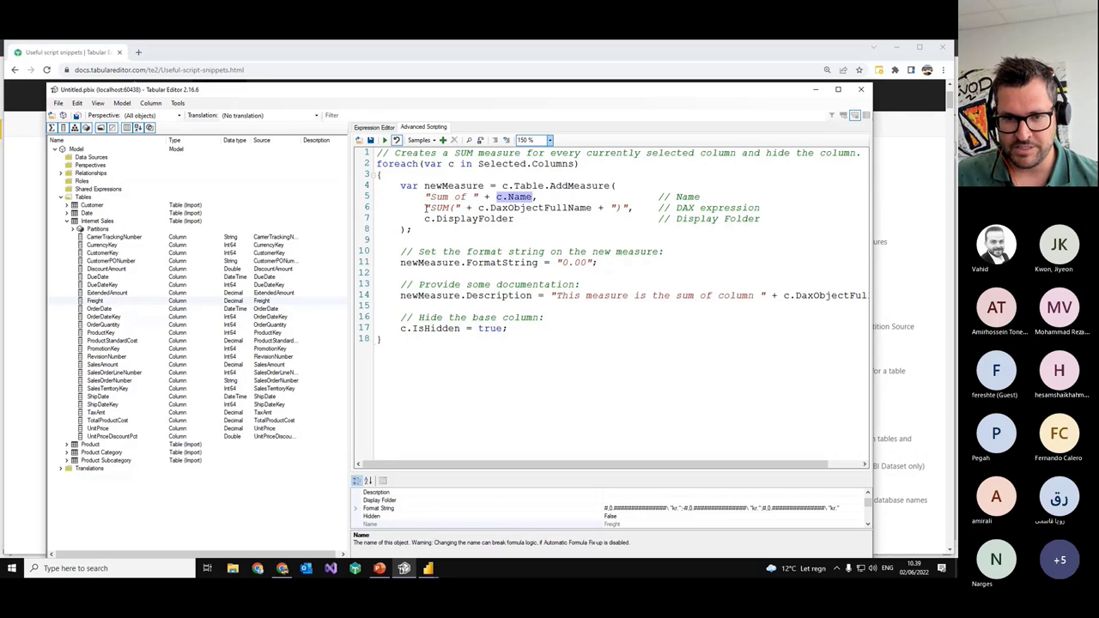
{"action": "left_click_drag", "start_coordinate": [430, 208], "coordinate": [448, 208]}
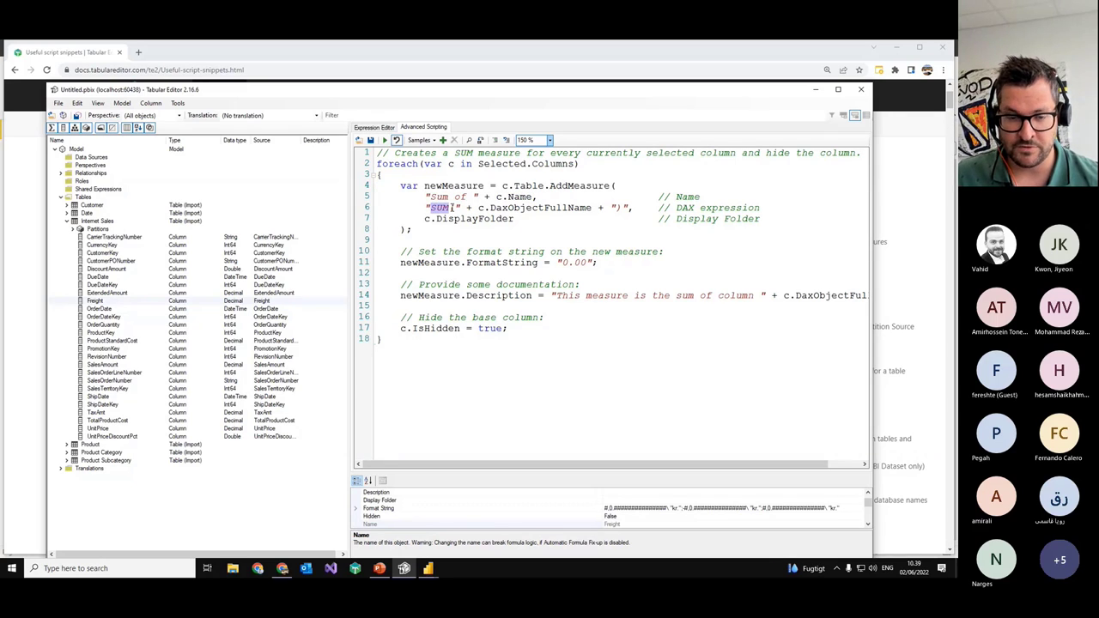
{"action": "left_click", "coordinate": [457, 208]}
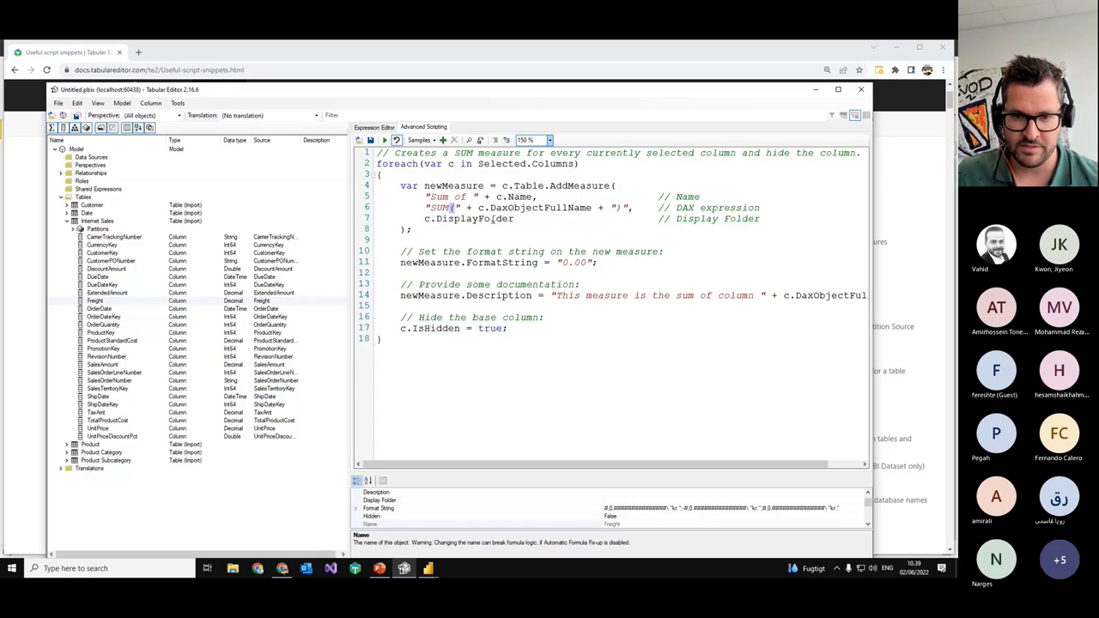
{"action": "left_click_drag", "start_coordinate": [478, 208], "coordinate": [593, 208]}
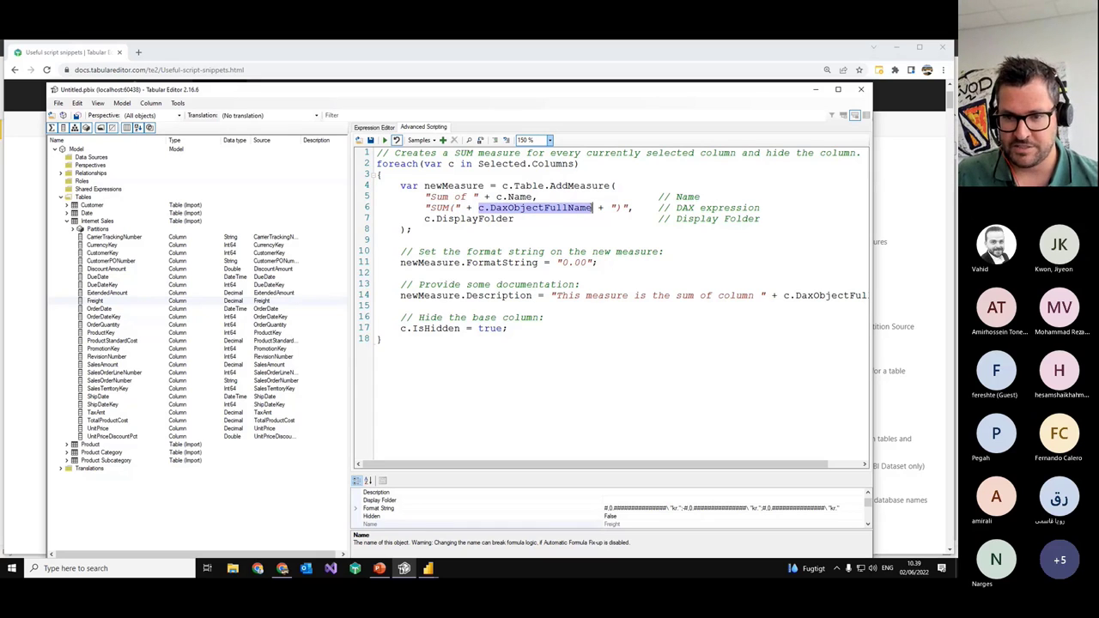
{"action": "left_click", "coordinate": [621, 208]}
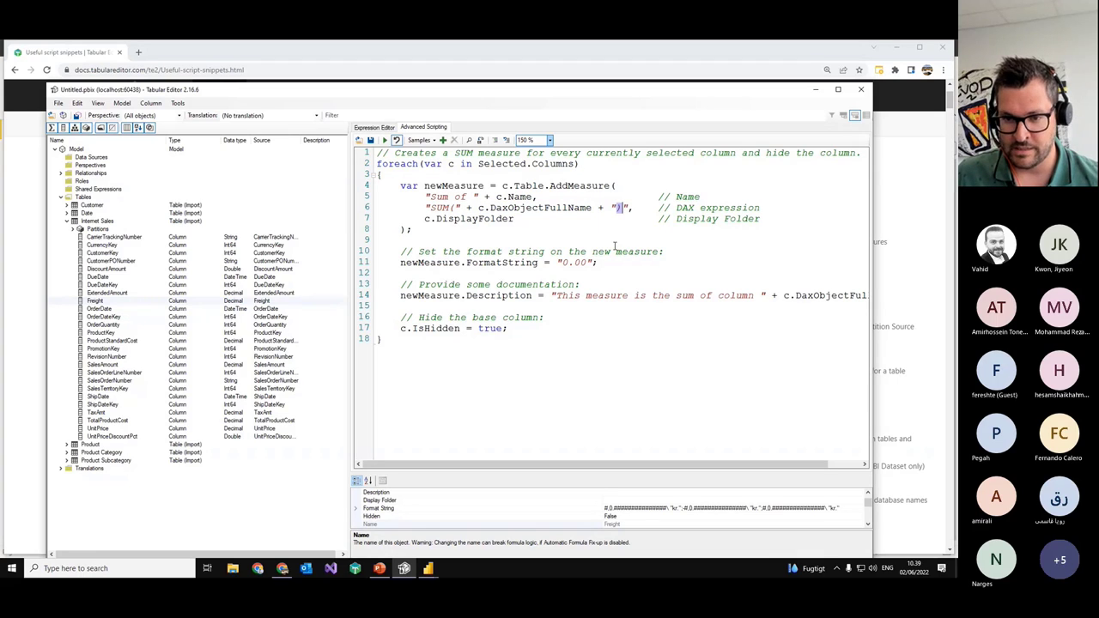
{"action": "left_click_drag", "start_coordinate": [513, 219], "coordinate": [425, 219]}
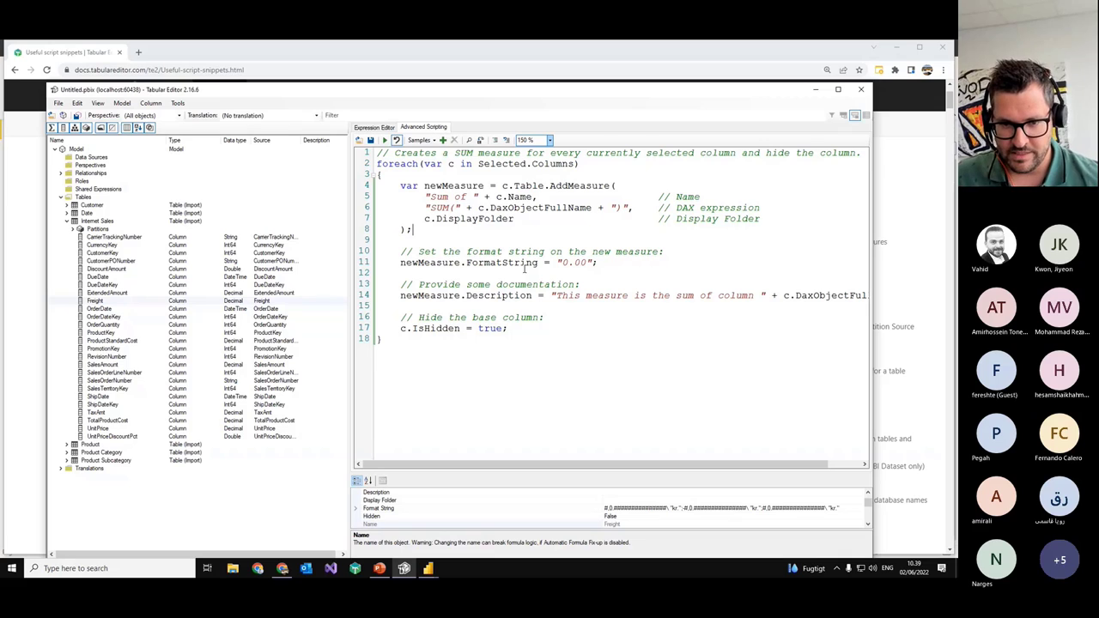
{"action": "left_click_drag", "start_coordinate": [462, 262], "coordinate": [462, 295]}
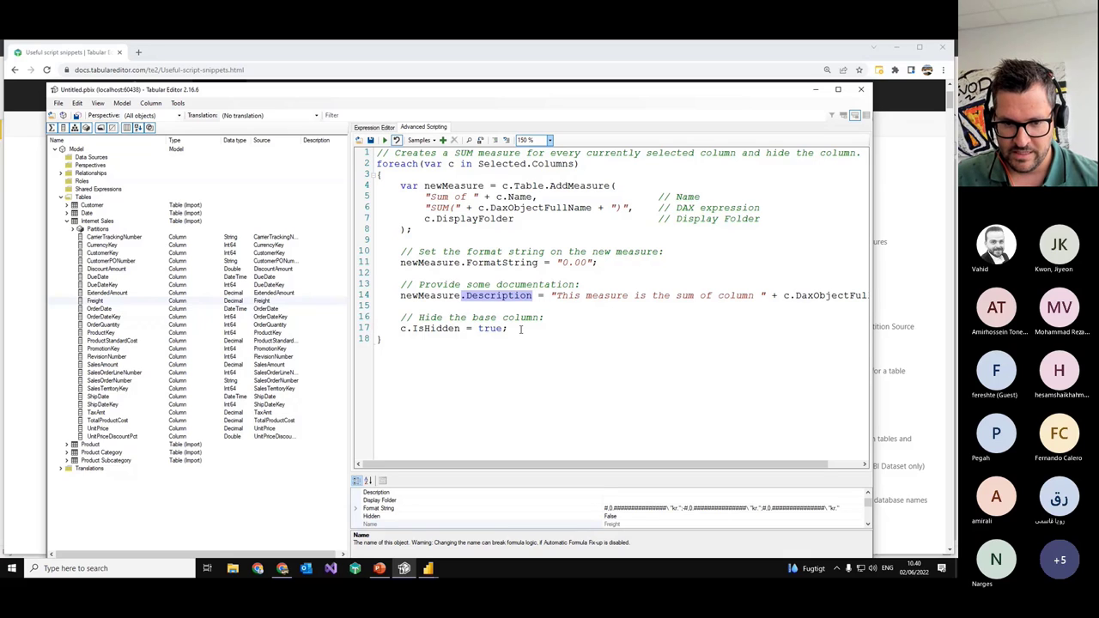
{"action": "left_click_drag", "start_coordinate": [402, 328], "coordinate": [519, 330]}
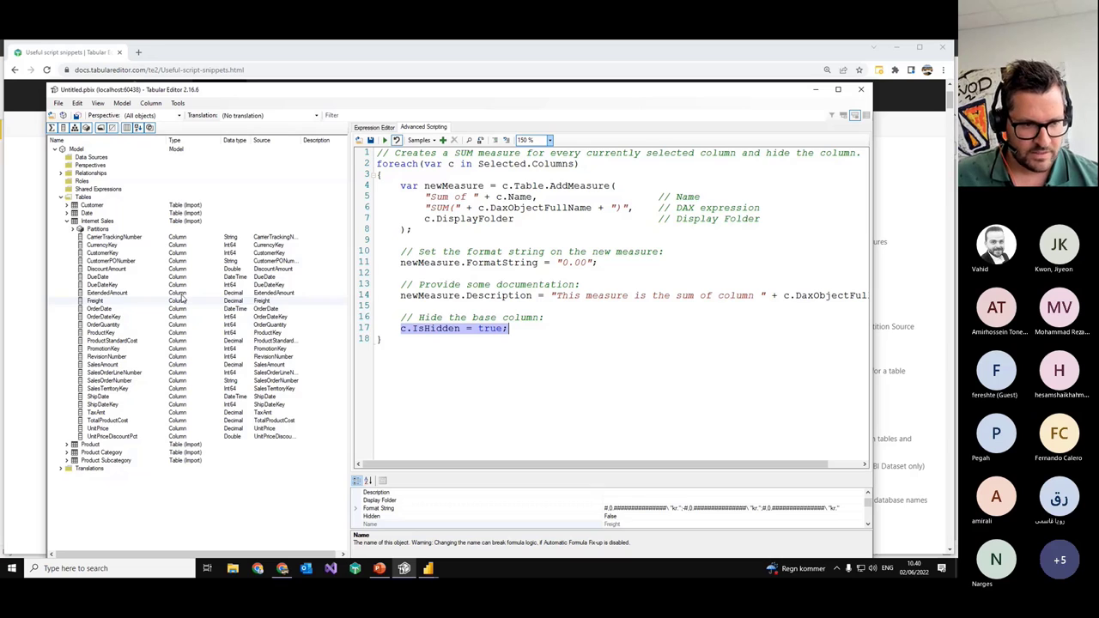
Step: Select the Internet Sales columns ExtendedAmount, Freight, ProductStandardCost, SalesAmount, TaxAmt, TotalProductCost and UnitPrice together
{"action": "left_click", "coordinate": [120, 301]}
{"action": "key", "text": "Down"}
{"action": "key", "text": "Down"}
{"action": "key", "text": "Down"}
{"action": "left_click", "coordinate": [144, 294]}
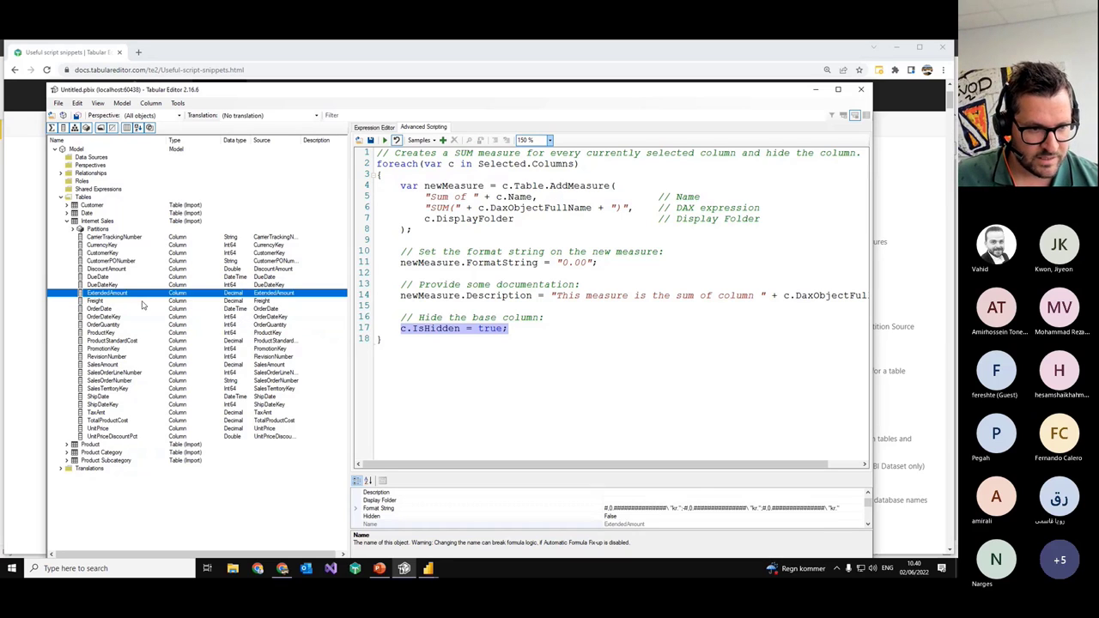
{"action": "left_click", "coordinate": [142, 303], "text": "ctrl"}
{"action": "left_click", "coordinate": [163, 342], "text": "ctrl"}
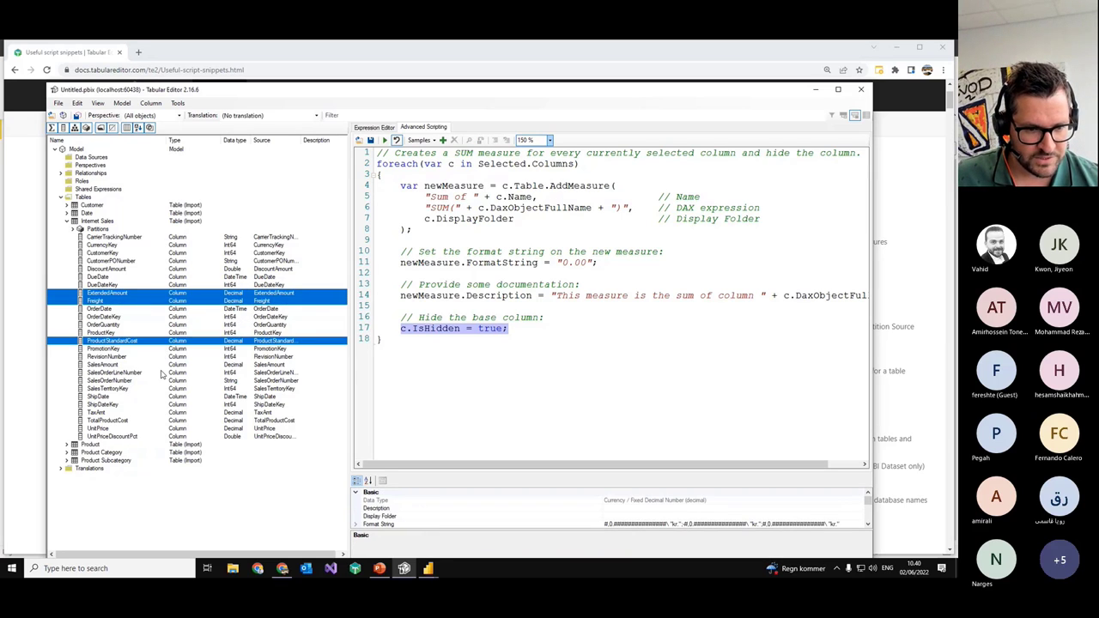
{"action": "left_click", "coordinate": [161, 365], "text": "ctrl"}
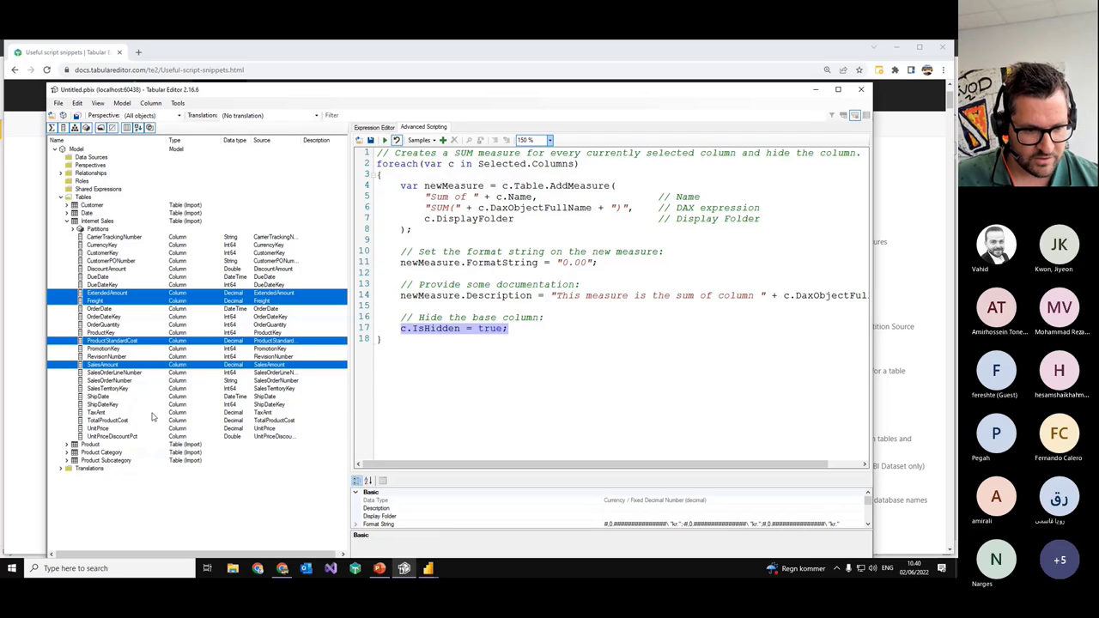
{"action": "left_click_drag", "start_coordinate": [152, 416], "coordinate": [151, 430]}
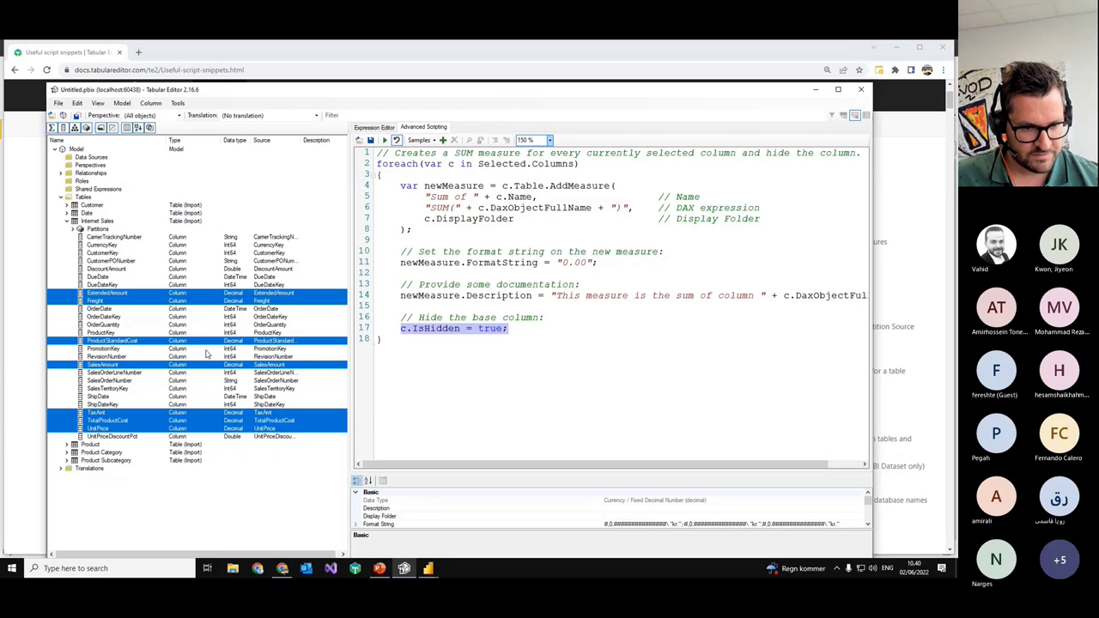
Step: Try to run the script with only the c.IsHidden line highlighted
{"action": "left_click_drag", "start_coordinate": [431, 95], "coordinate": [420, 68]}
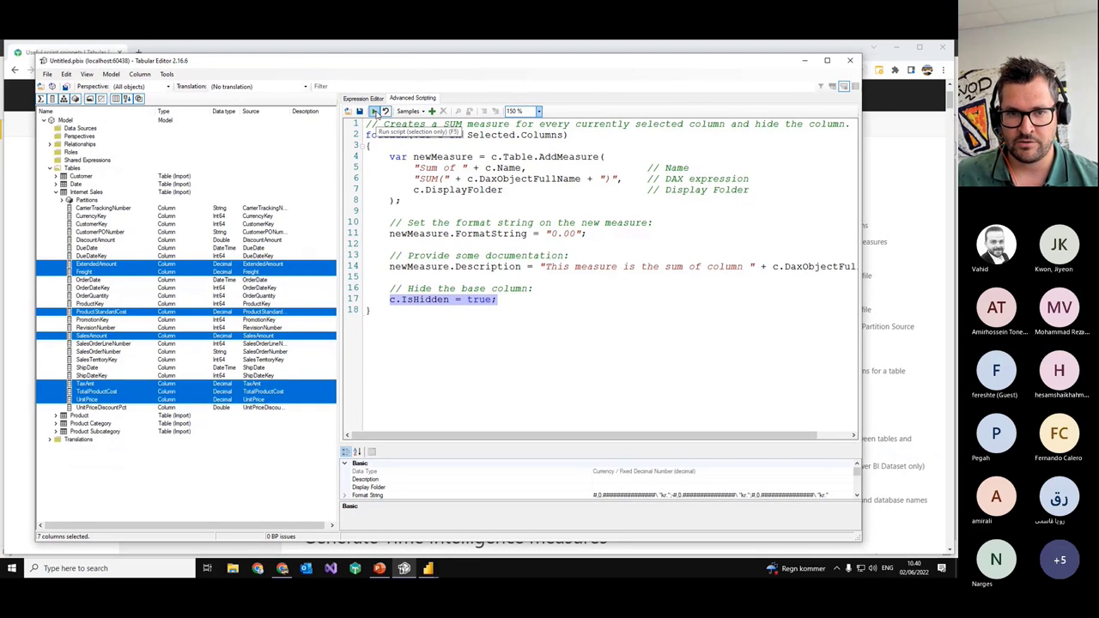
{"action": "left_click", "coordinate": [375, 113]}
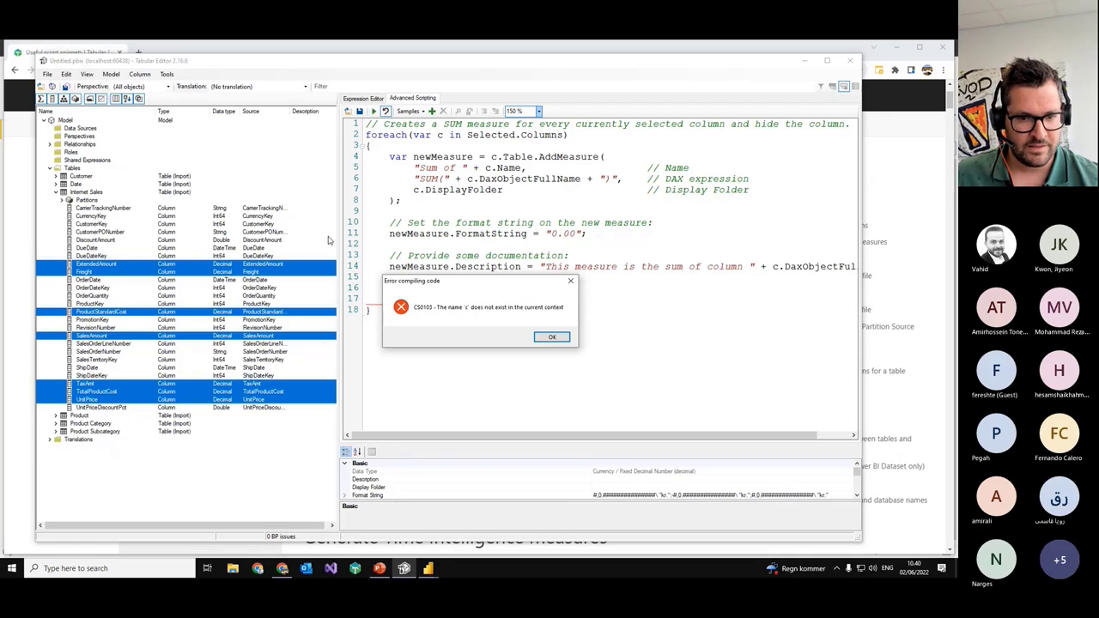
{"action": "left_click", "coordinate": [557, 336]}
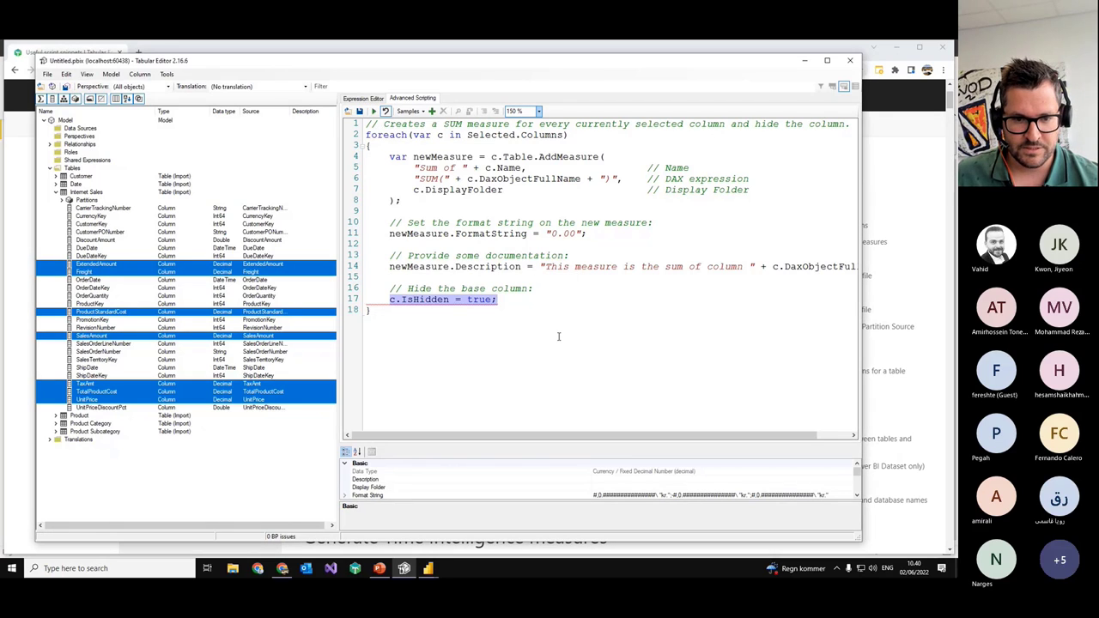
Step: Clear the text selection in the script and run the whole script on the selected columns
{"action": "left_click", "coordinate": [464, 319]}
{"action": "left_click_drag", "start_coordinate": [499, 300], "coordinate": [384, 300]}
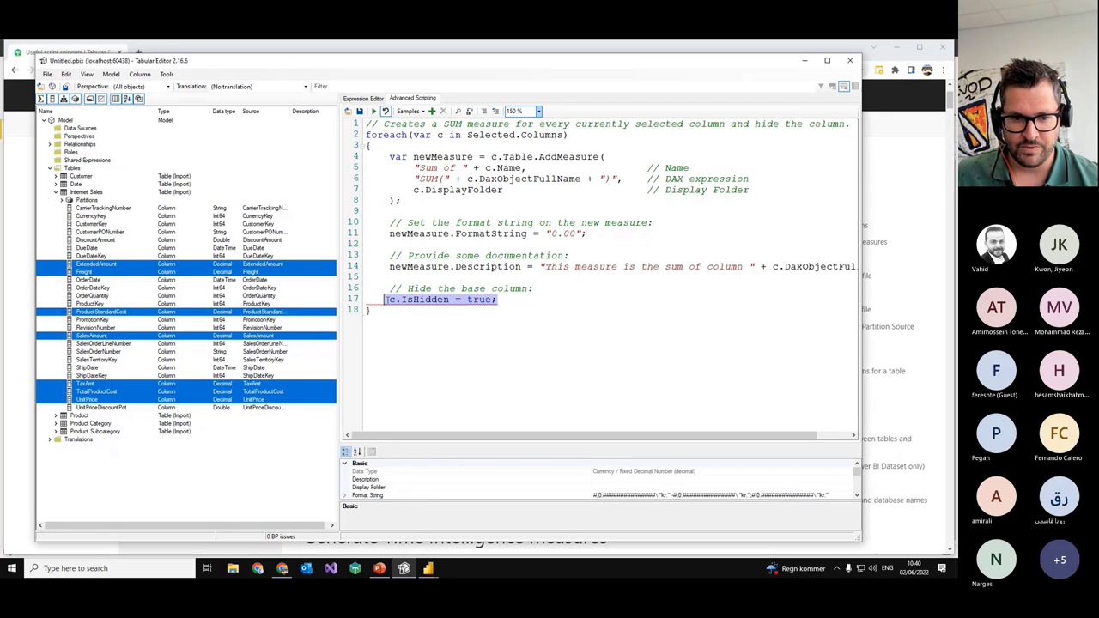
{"action": "left_click", "coordinate": [416, 205]}
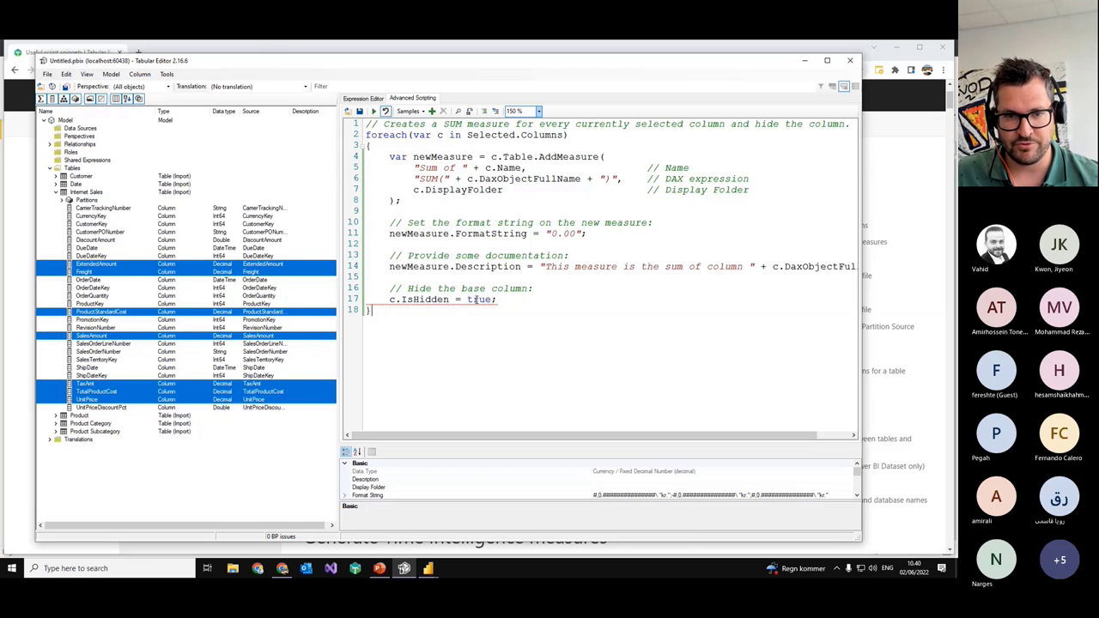
{"action": "key", "text": "ctrl+a"}
{"action": "left_click", "coordinate": [438, 196]}
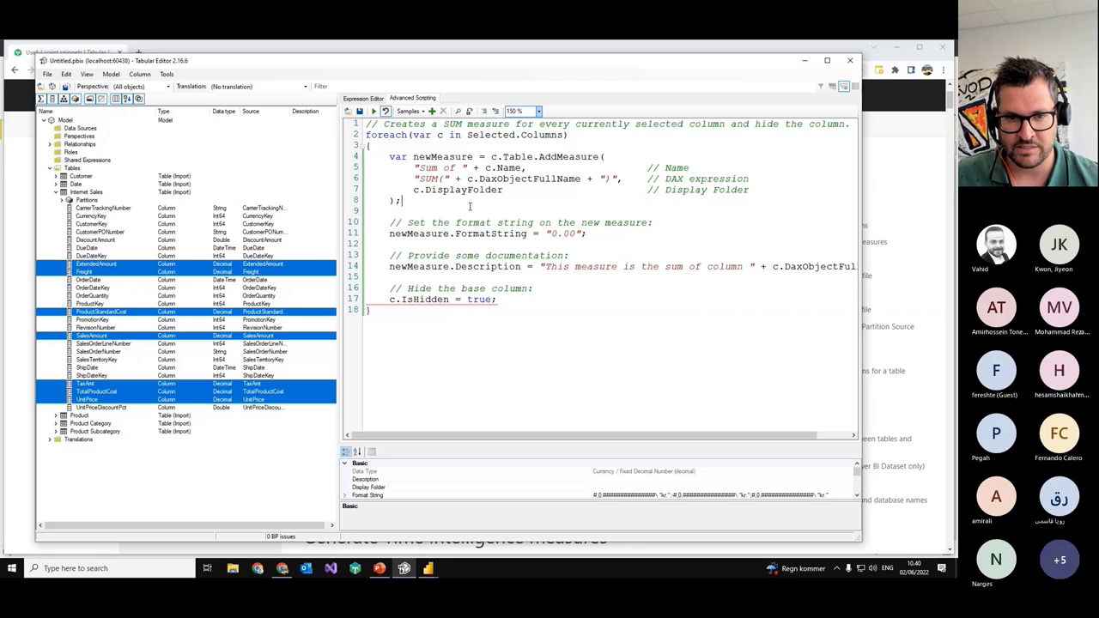
{"action": "left_click", "coordinate": [375, 111]}
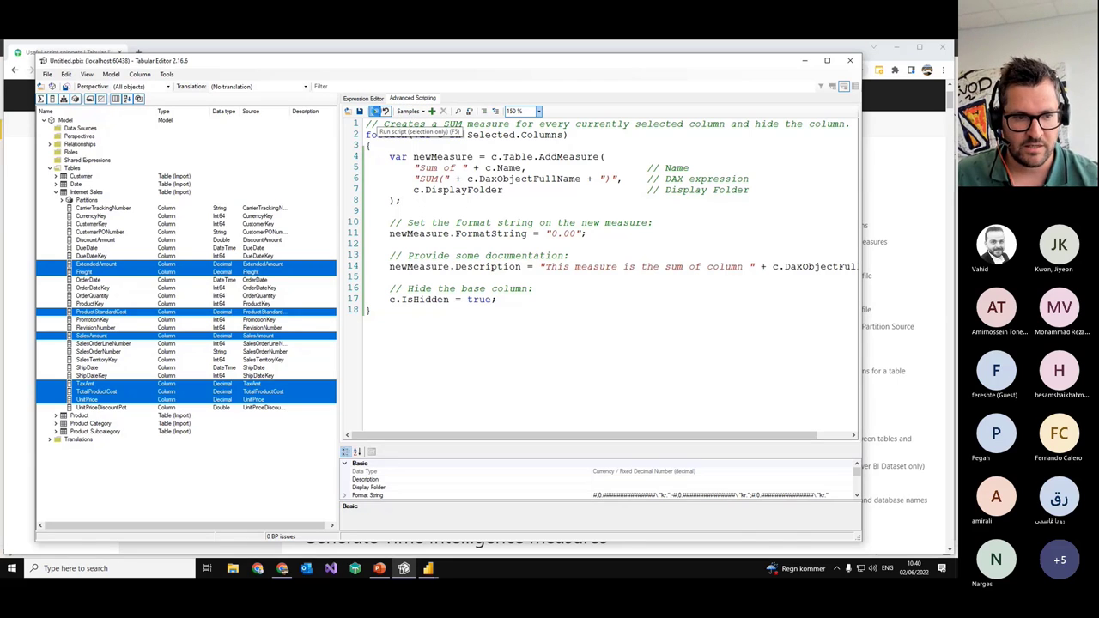
Step: Look through the generated Sum measures in the Internet Sales table one by one
{"action": "left_click", "coordinate": [102, 209]}
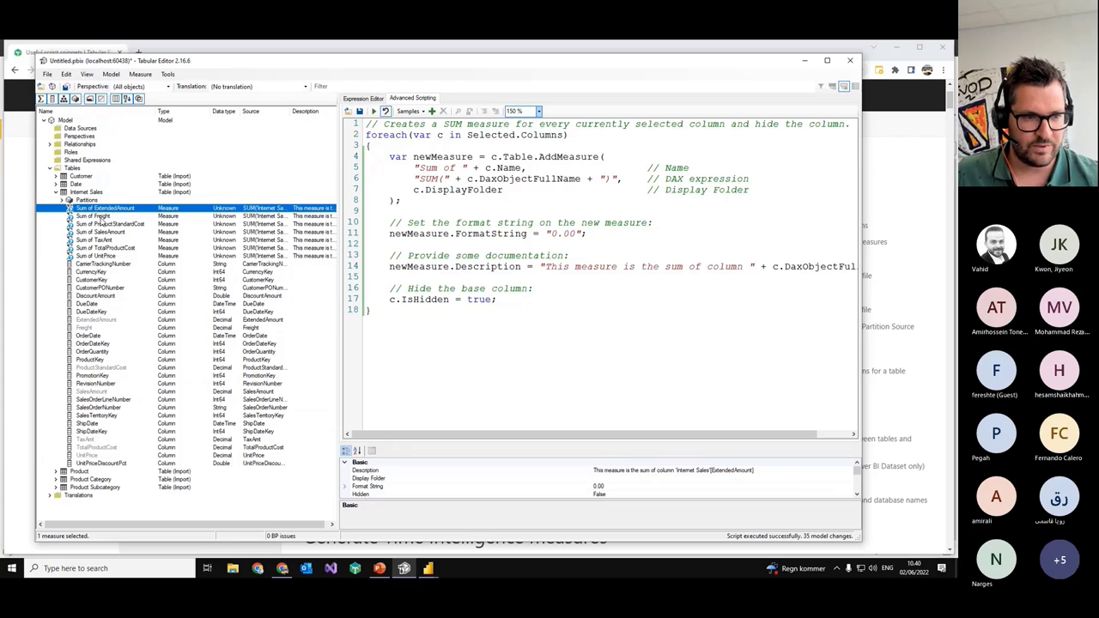
{"action": "left_click", "coordinate": [101, 217]}
{"action": "left_click", "coordinate": [101, 224]}
{"action": "left_click", "coordinate": [102, 232]}
{"action": "left_click", "coordinate": [102, 241]}
{"action": "left_click", "coordinate": [101, 248]}
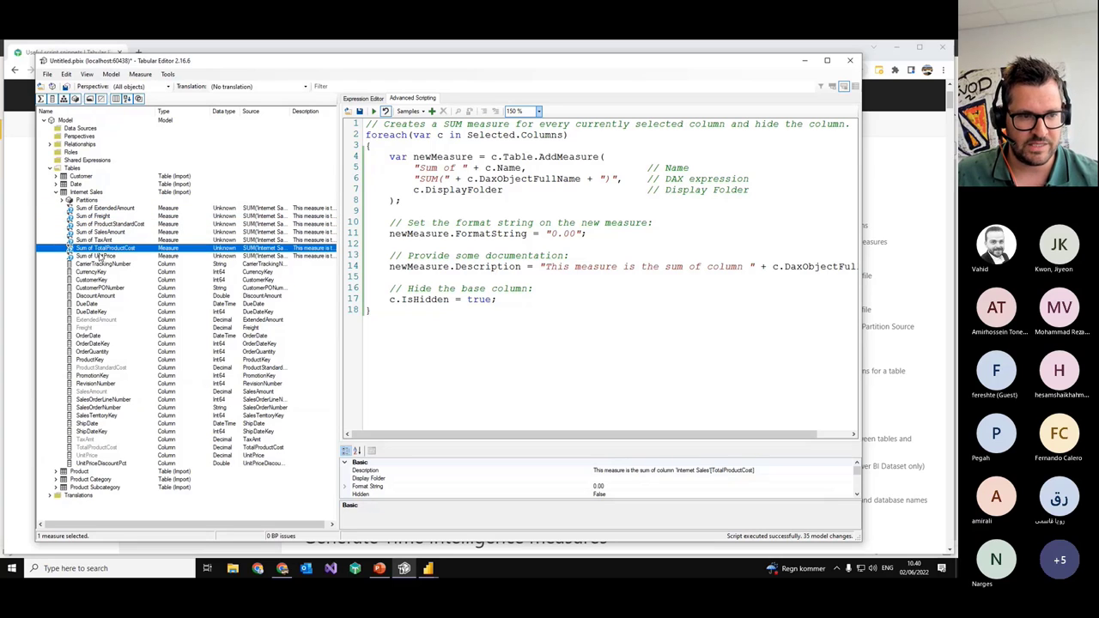
{"action": "left_click", "coordinate": [100, 256]}
Step: View the DAX expressions of the Sum of UnitPrice, Sum of ExtendedAmount and Sum of SalesAmount measures
{"action": "left_click", "coordinate": [365, 99]}
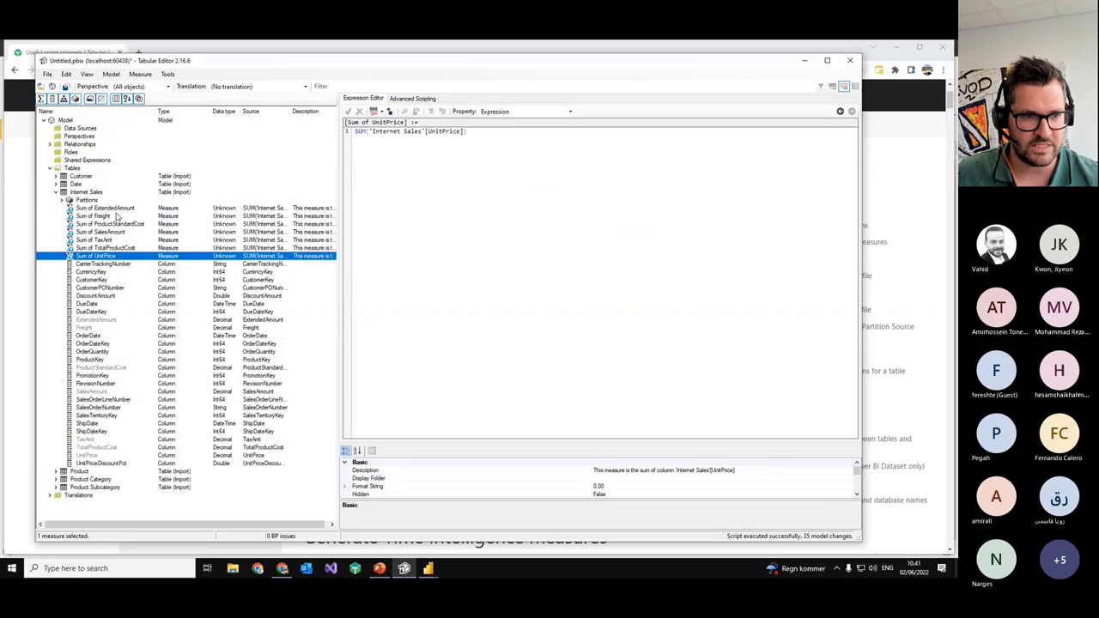
{"action": "left_click", "coordinate": [101, 209]}
{"action": "left_click", "coordinate": [101, 232]}
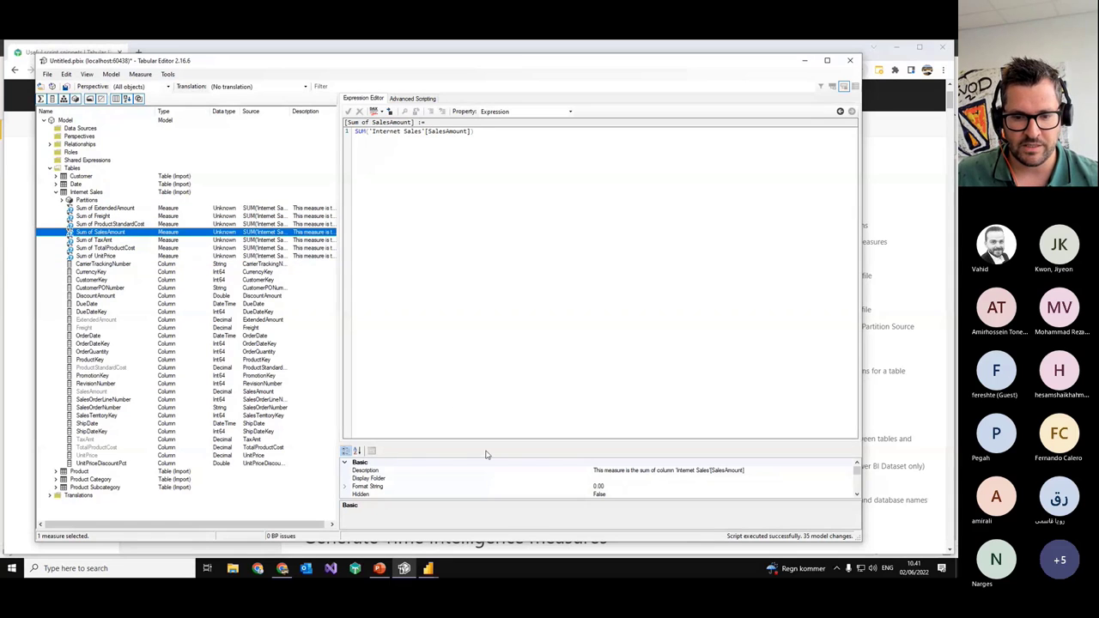
Step: Enlarge the property grid and examine the description and basic properties of the Sum of SalesAmount measure
{"action": "left_click_drag", "start_coordinate": [485, 443], "coordinate": [459, 199]}
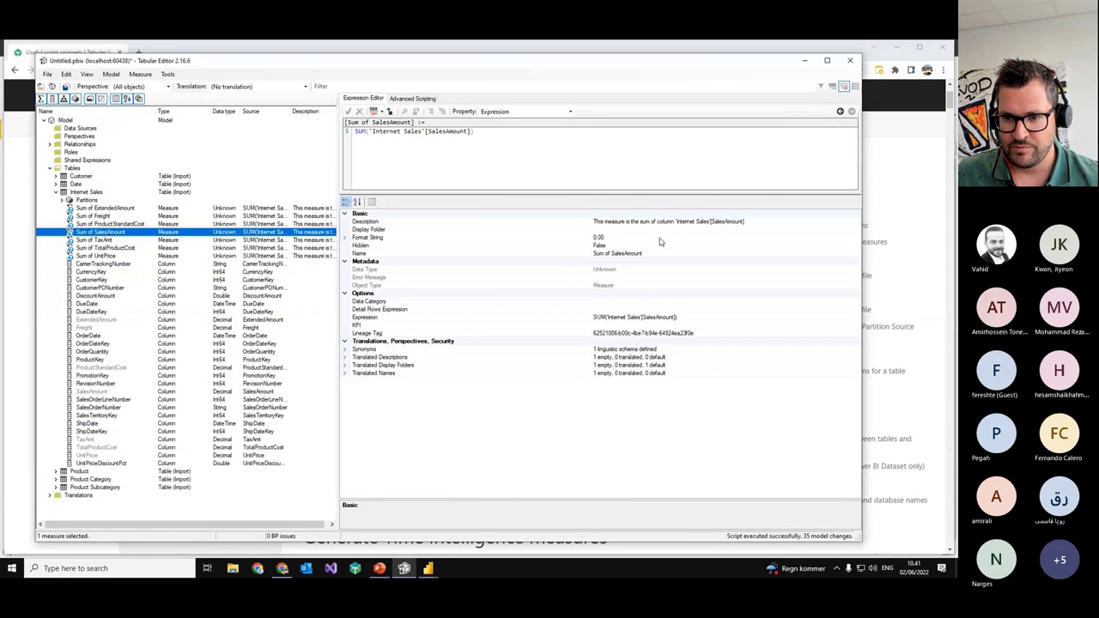
{"action": "key", "text": "ctrl+1"}
{"action": "left_click", "coordinate": [717, 478]}
{"action": "left_click_drag", "start_coordinate": [587, 471], "coordinate": [746, 476]}
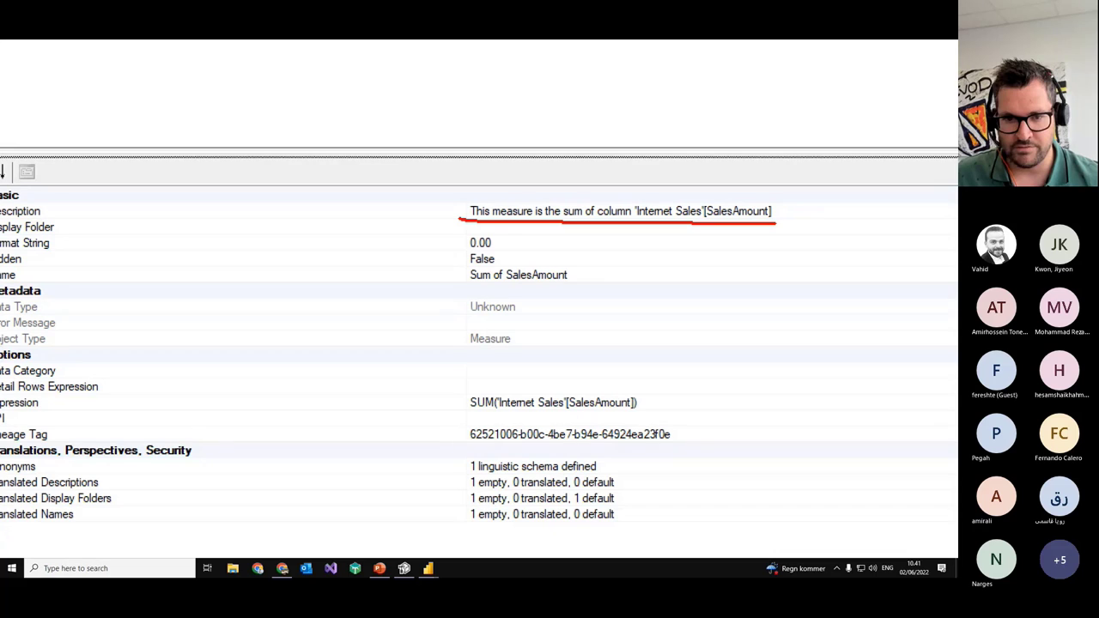
{"action": "left_click_drag", "start_coordinate": [468, 255], "coordinate": [519, 254]}
{"action": "key", "text": "Escape"}
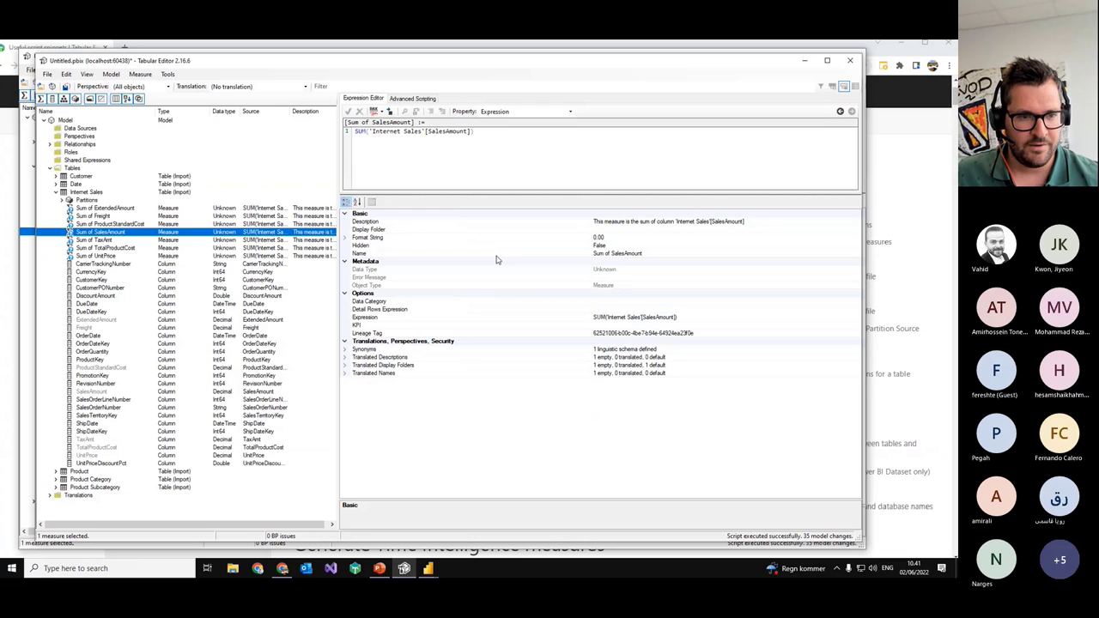
Step: Check the hidden state of the base columns ExtendedAmount, Freight and ProductStandardCost in Internet Sales
{"action": "key", "text": "Down"}
{"action": "left_click", "coordinate": [103, 325]}
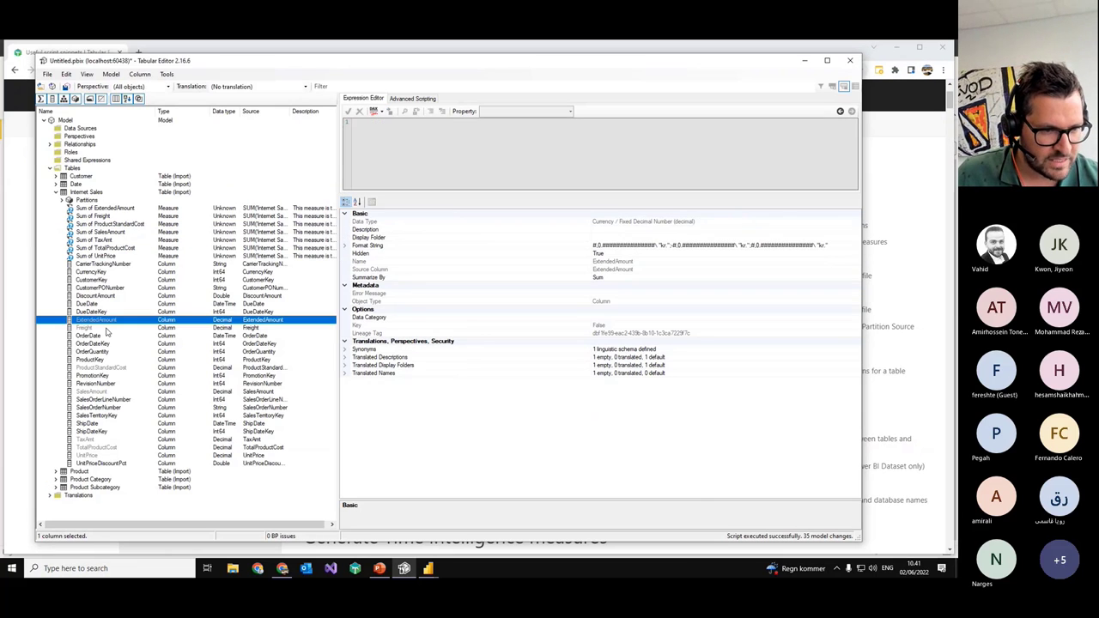
{"action": "left_click", "coordinate": [114, 369]}
{"action": "key", "text": "ctrl+1"}
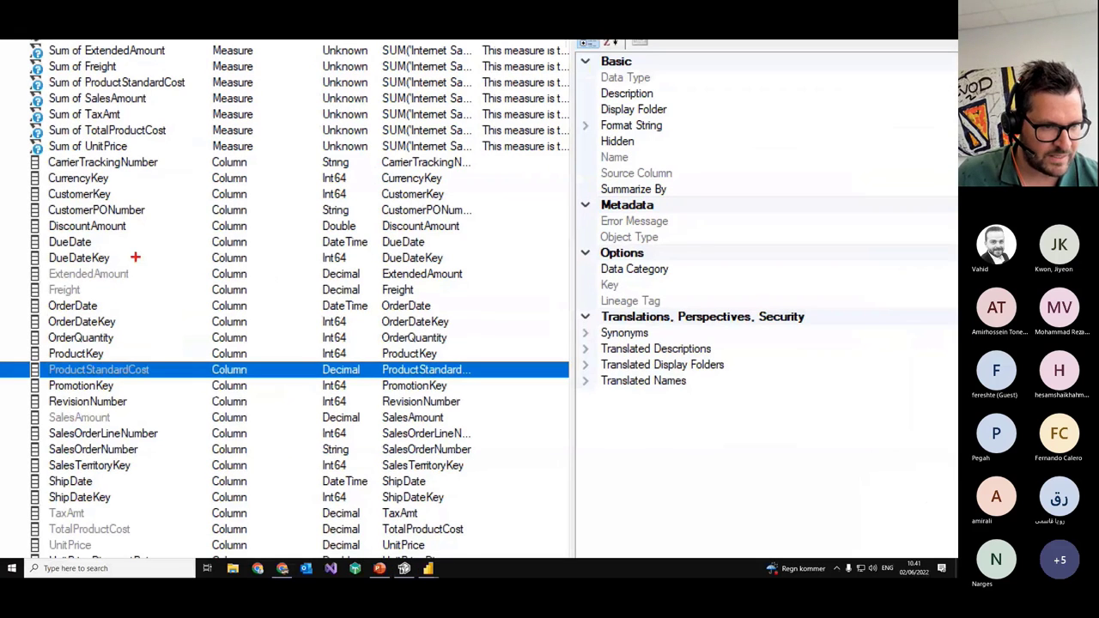
{"action": "mouse_move", "coordinate": [135, 256]}
{"action": "left_mouse_down"}
{"action": "mouse_move", "coordinate": [32, 273]}
{"action": "mouse_move", "coordinate": [64, 295]}
{"action": "mouse_move", "coordinate": [120, 298]}
{"action": "mouse_move", "coordinate": [145, 272]}
{"action": "left_mouse_up"}
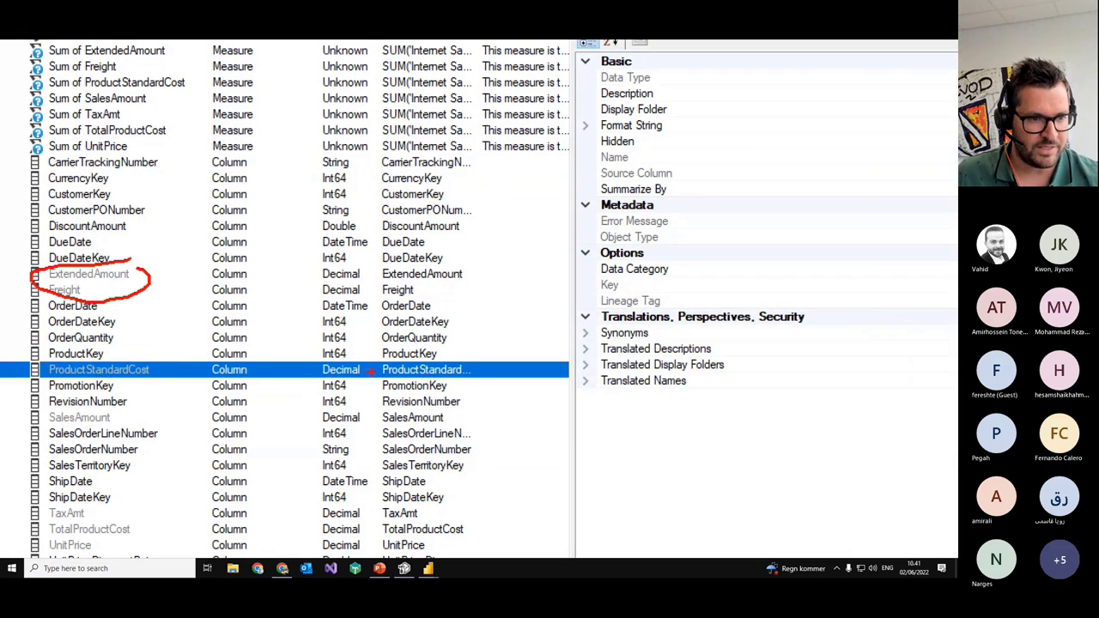
{"action": "key", "text": "Escape"}
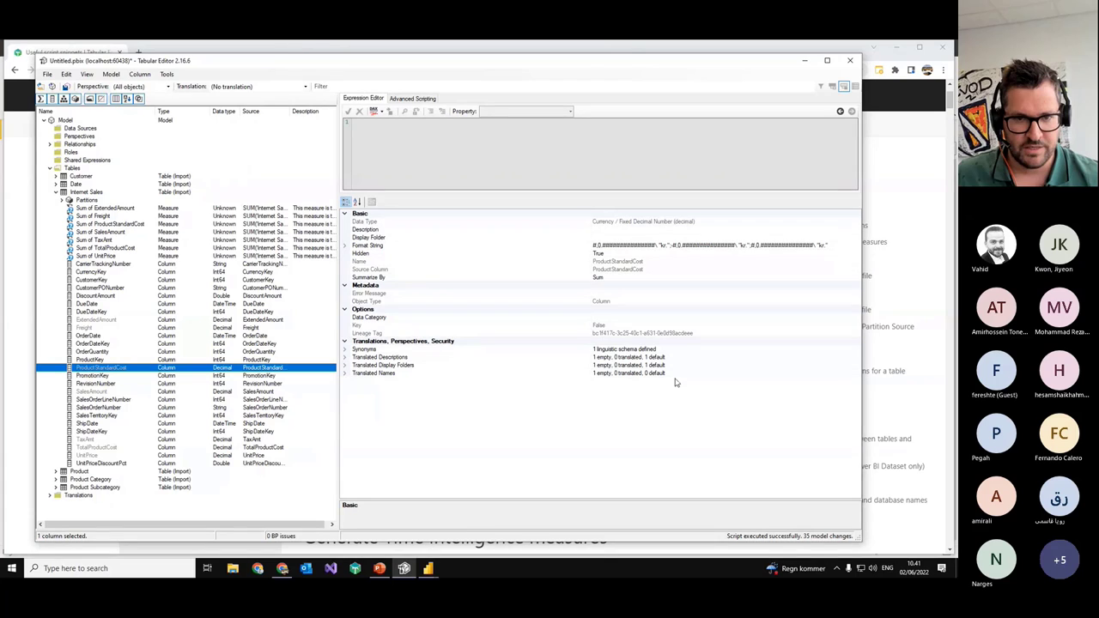
Step: Save the model changes back to the Power BI dataset and view the Sum of SalesAmount measure in Power BI Desktop
{"action": "left_click", "coordinate": [427, 567]}
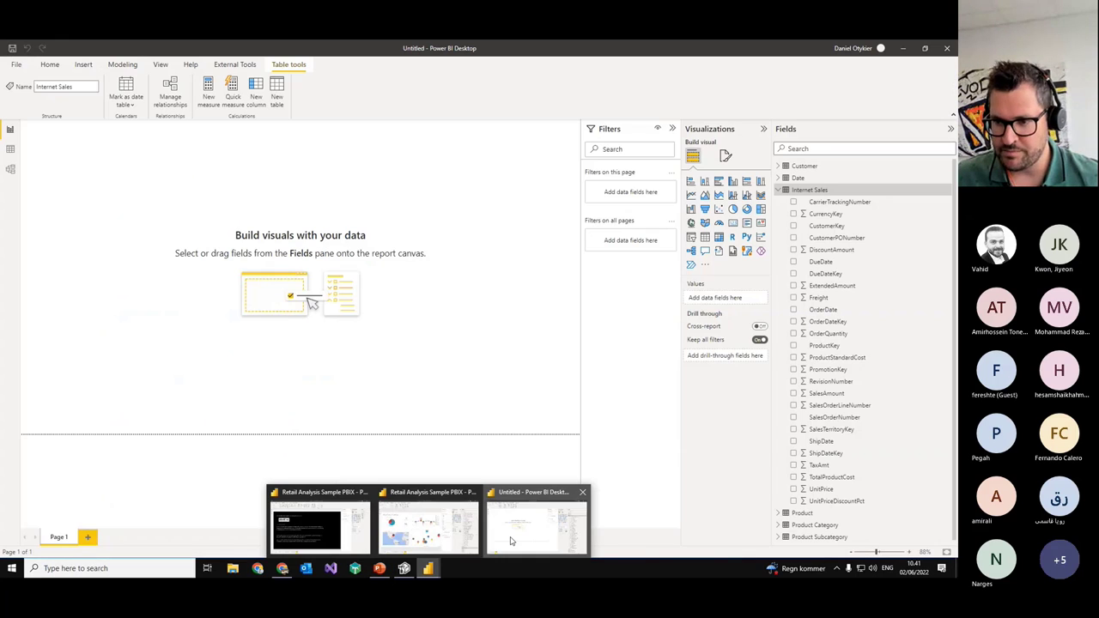
{"action": "left_click", "coordinate": [404, 568]}
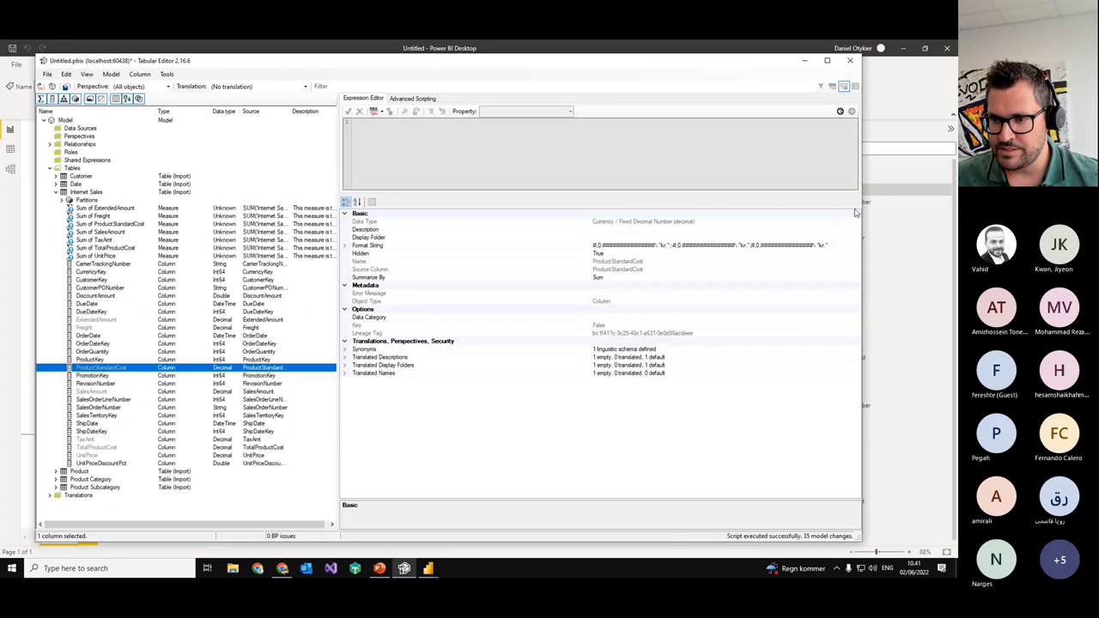
{"action": "left_click_drag", "start_coordinate": [859, 210], "coordinate": [659, 211]}
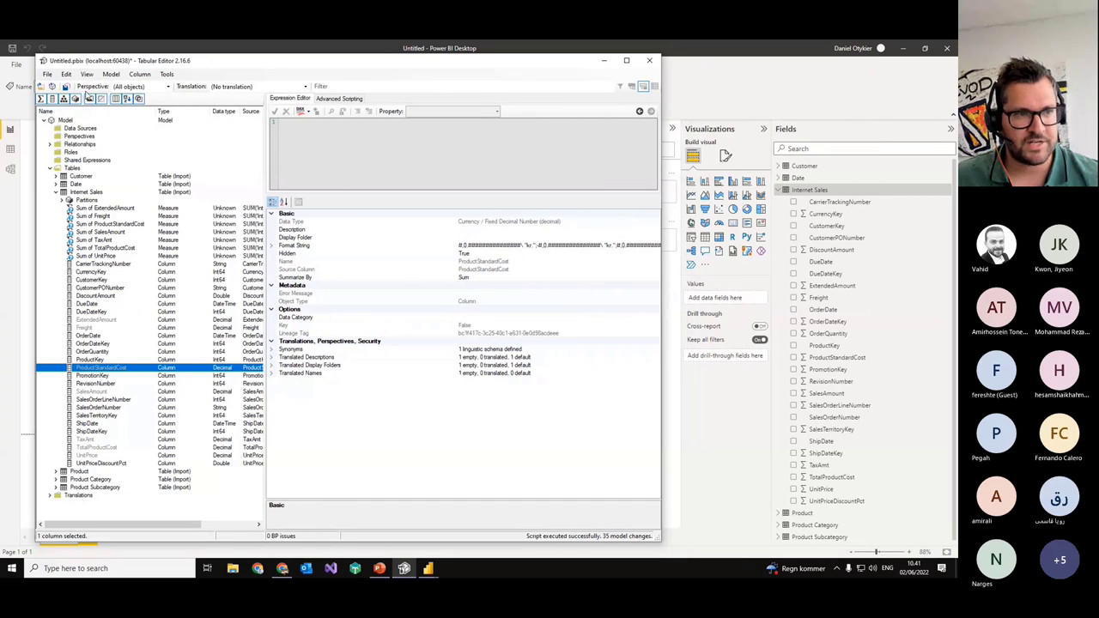
{"action": "left_click", "coordinate": [66, 87]}
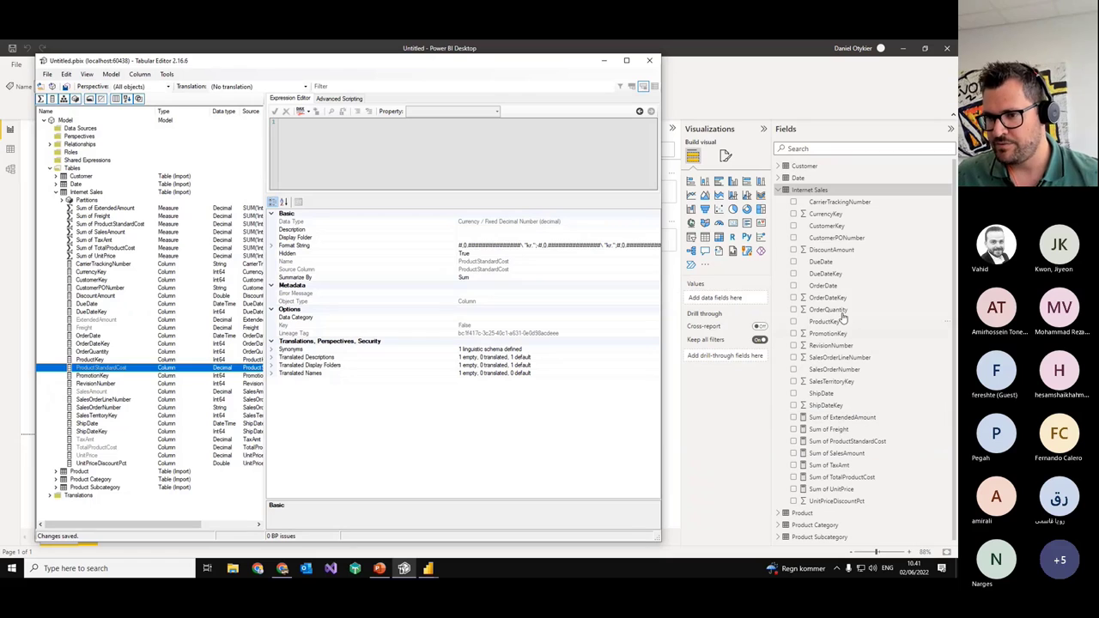
{"action": "left_click", "coordinate": [841, 101]}
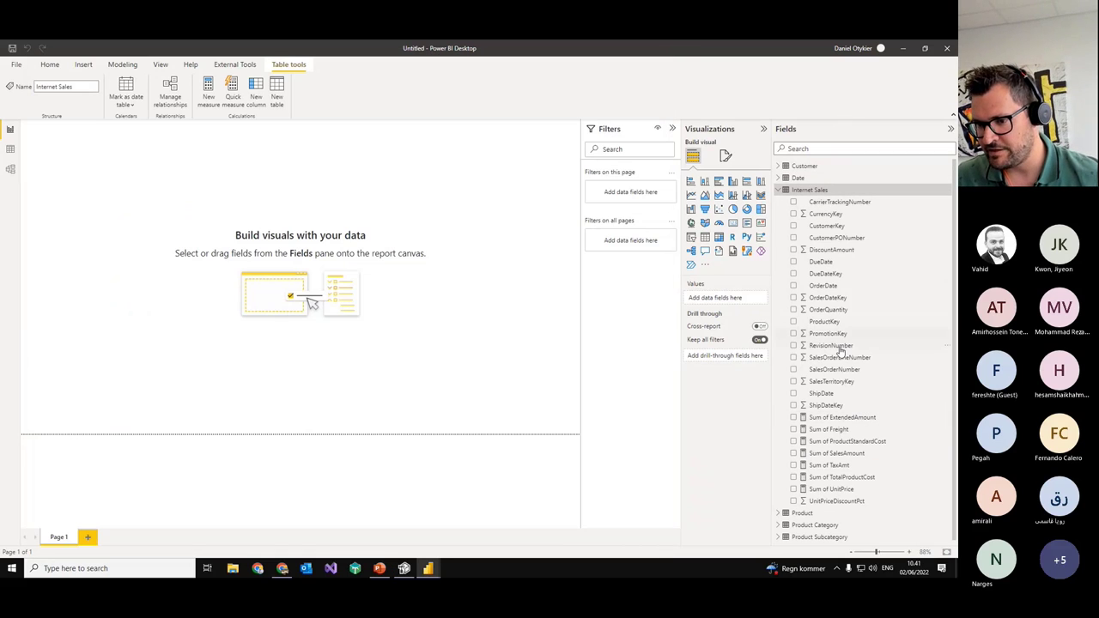
{"action": "left_click", "coordinate": [834, 454]}
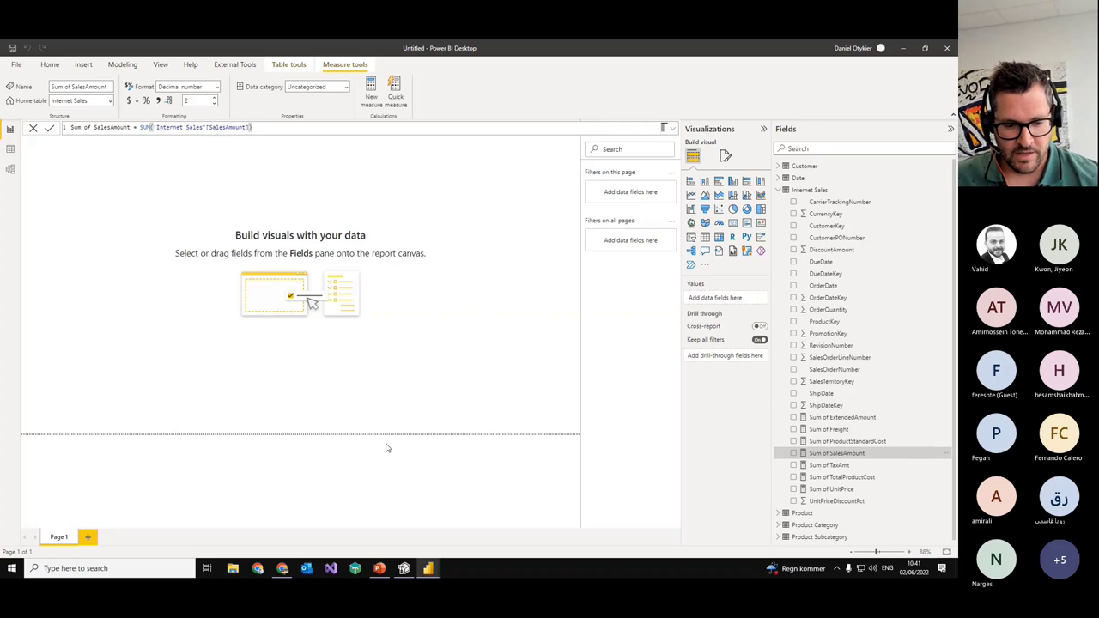
Step: Switch to the Tabular Editor docs in the browser and read the Generate Time Intelligence measures section
{"action": "left_click", "coordinate": [282, 569]}
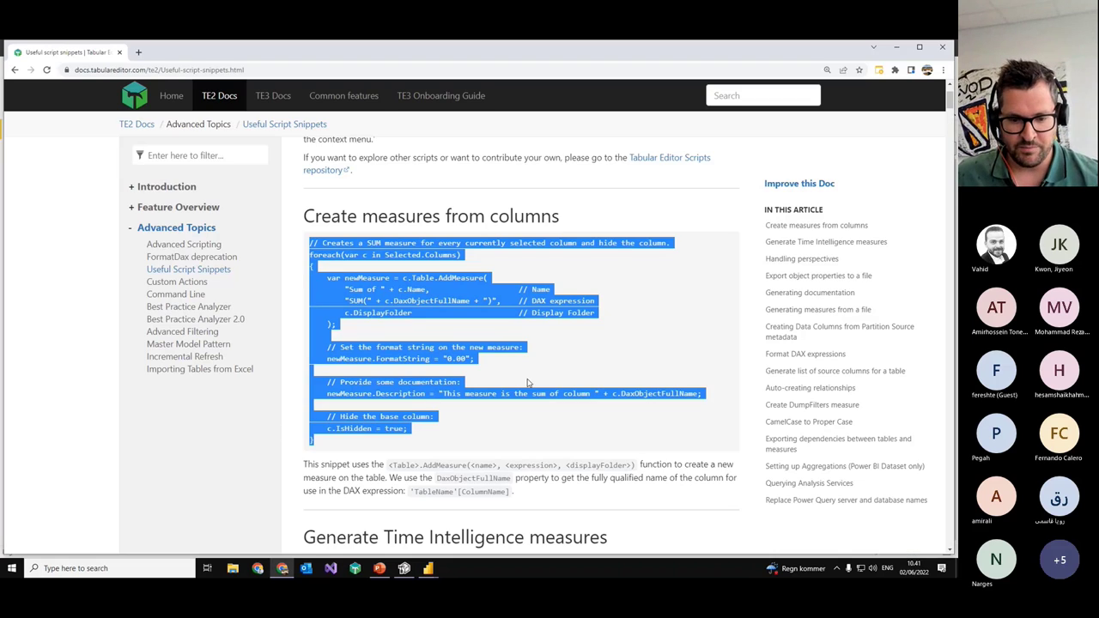
{"action": "scroll", "coordinate": [602, 381], "scroll_direction": "down", "scroll_amount": 2}
{"action": "scroll", "coordinate": [602, 382], "scroll_direction": "down", "scroll_amount": 1}
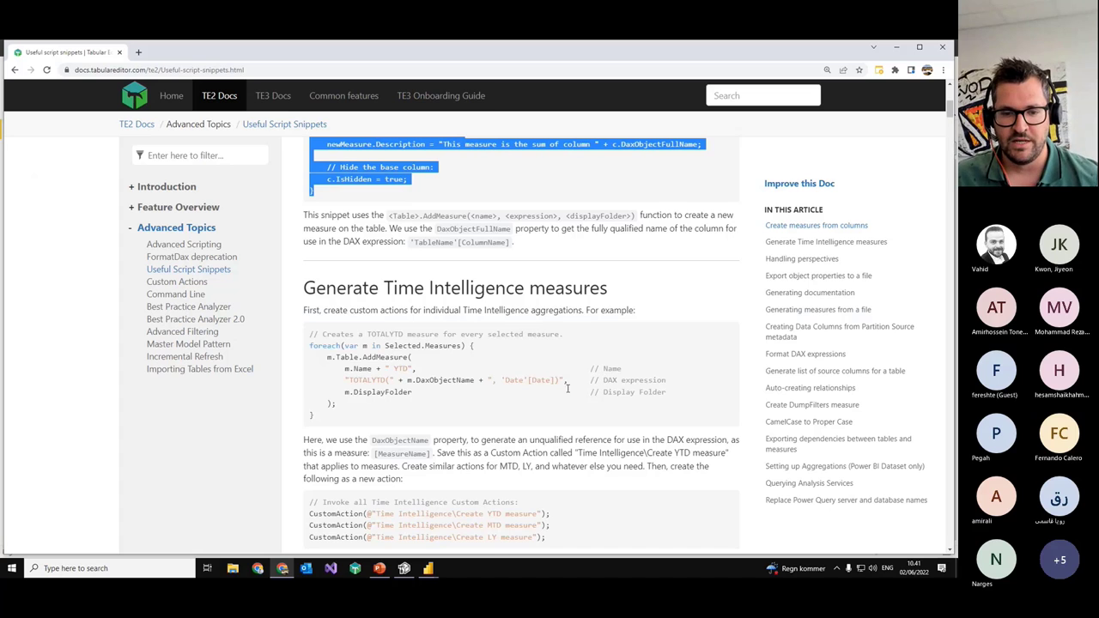
{"action": "scroll", "coordinate": [482, 402], "scroll_direction": "down", "scroll_amount": 1}
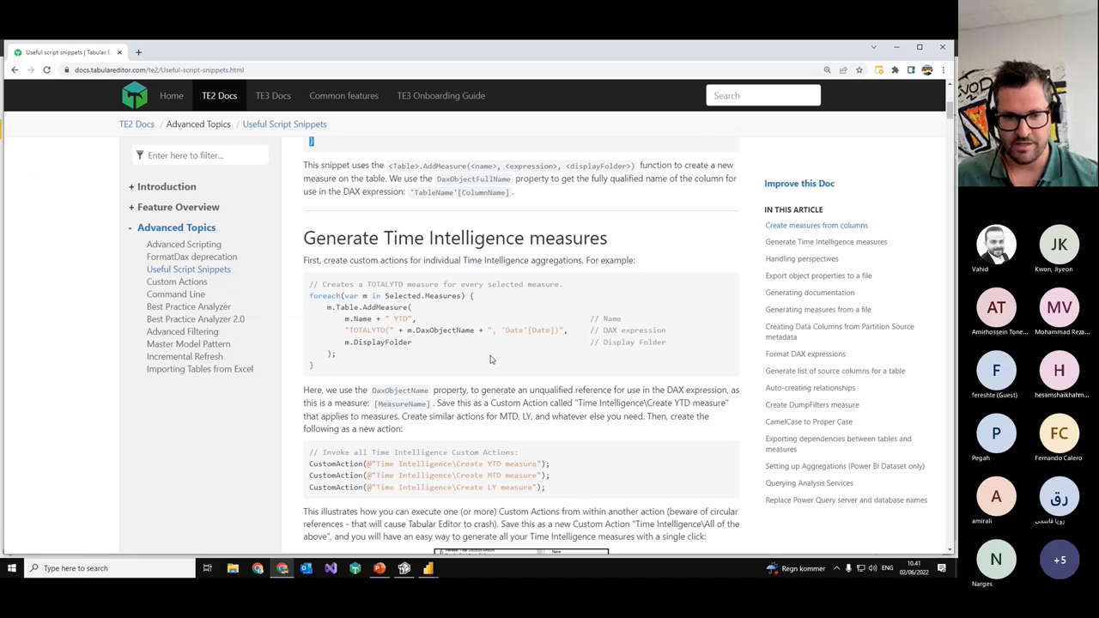
{"action": "scroll", "coordinate": [492, 345], "scroll_direction": "down", "scroll_amount": 2}
{"action": "scroll", "coordinate": [491, 340], "scroll_direction": "down", "scroll_amount": 6}
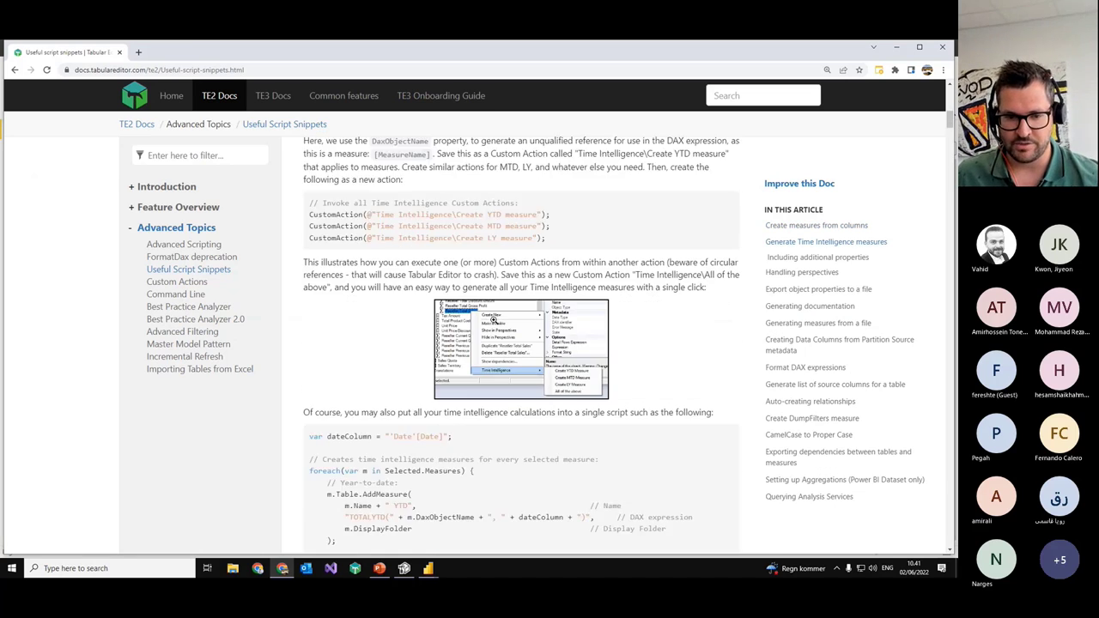
{"action": "scroll", "coordinate": [497, 314], "scroll_direction": "up", "scroll_amount": 7}
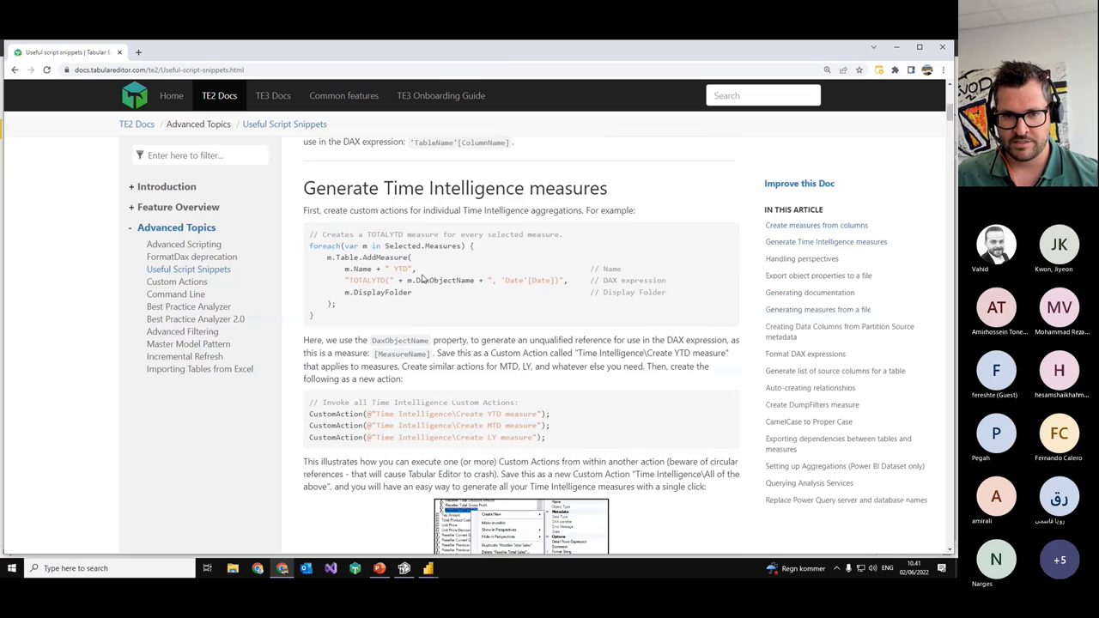
{"action": "scroll", "coordinate": [422, 279], "scroll_direction": "down", "scroll_amount": 1}
{"action": "scroll", "coordinate": [464, 362], "scroll_direction": "down", "scroll_amount": 2}
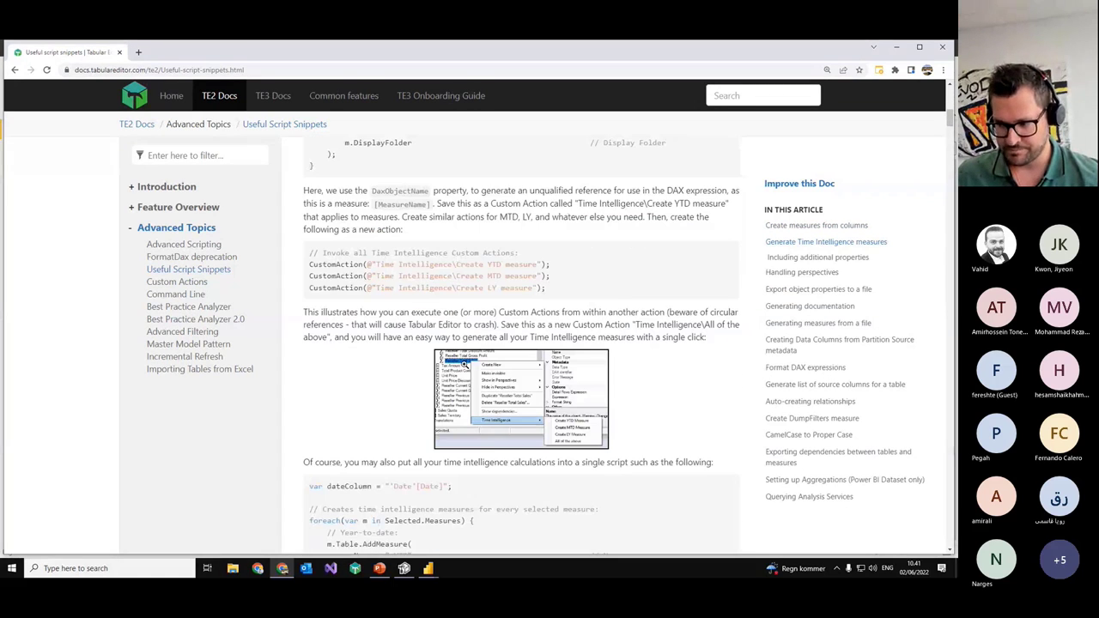
Step: Copy the complete single-script version of the time intelligence calculations, starting at the dateColumn variable
{"action": "scroll", "coordinate": [420, 364], "scroll_direction": "down", "scroll_amount": 2}
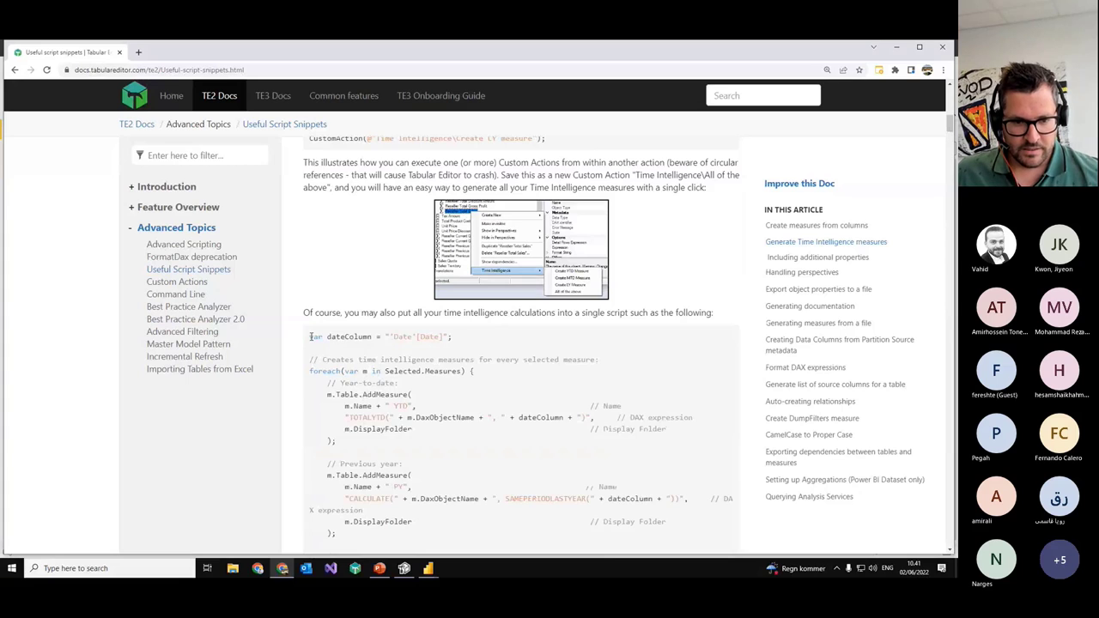
{"action": "scroll", "coordinate": [374, 467], "scroll_direction": "down", "scroll_amount": 1}
{"action": "left_click_drag", "start_coordinate": [311, 335], "coordinate": [327, 516]}
{"action": "scroll", "coordinate": [378, 518], "scroll_direction": "down", "scroll_amount": 3}
{"action": "scroll", "coordinate": [429, 436], "scroll_direction": "up", "scroll_amount": 4}
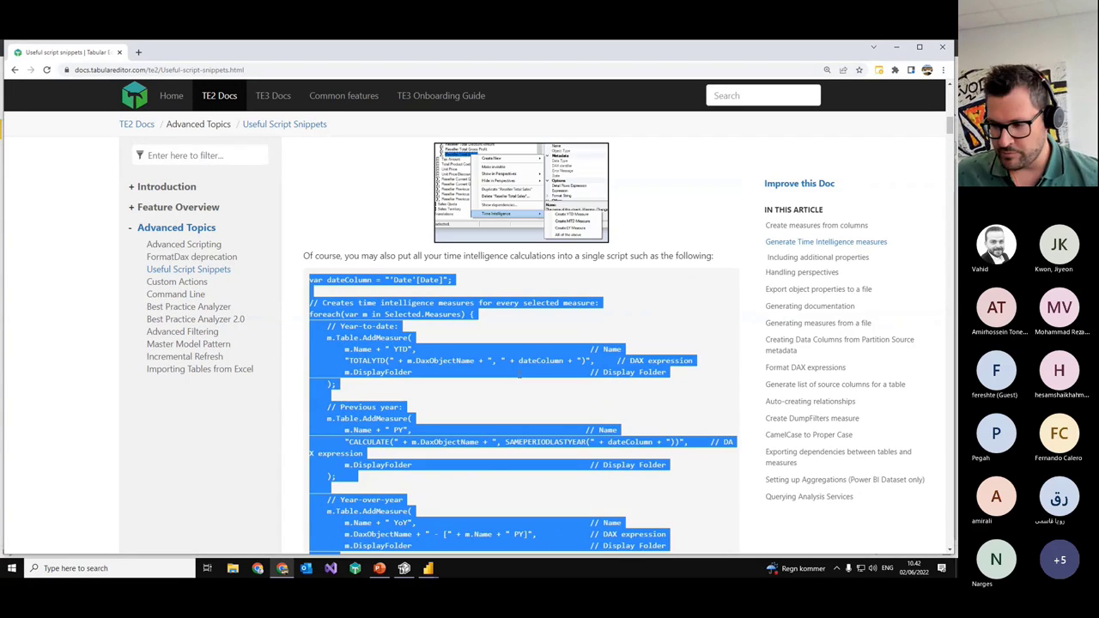
Step: Switch to Tabular Editor, show the advanced script in a maximized window and enlarge the script editor area
{"action": "left_click", "coordinate": [403, 569]}
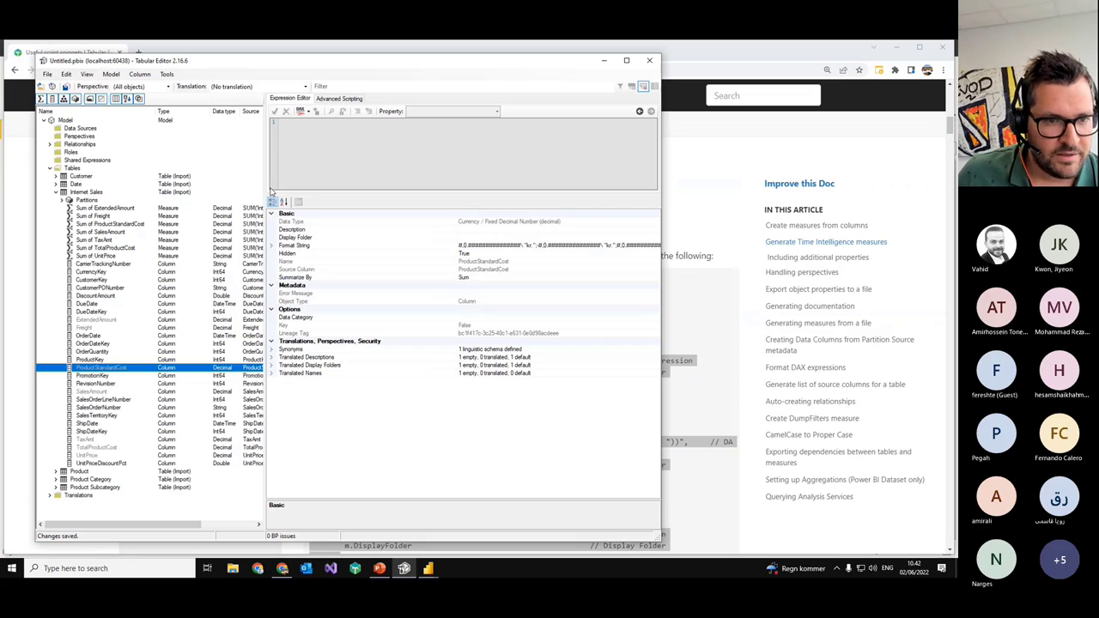
{"action": "left_click_drag", "start_coordinate": [270, 191], "coordinate": [331, 191]}
{"action": "left_click", "coordinate": [403, 98]}
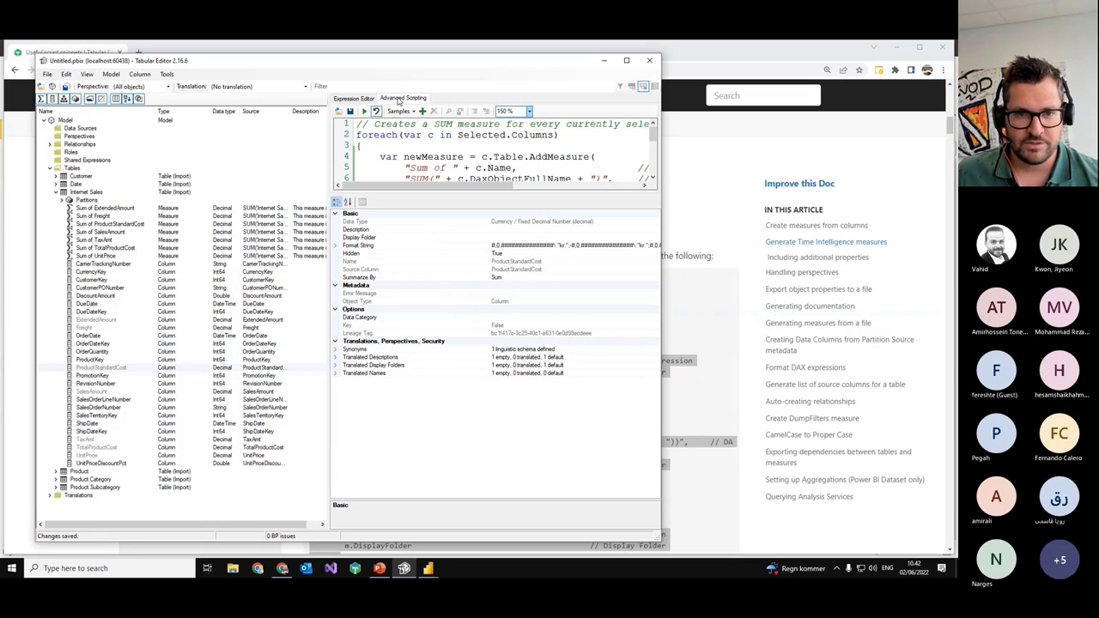
{"action": "left_click", "coordinate": [512, 143]}
{"action": "left_click", "coordinate": [627, 60]}
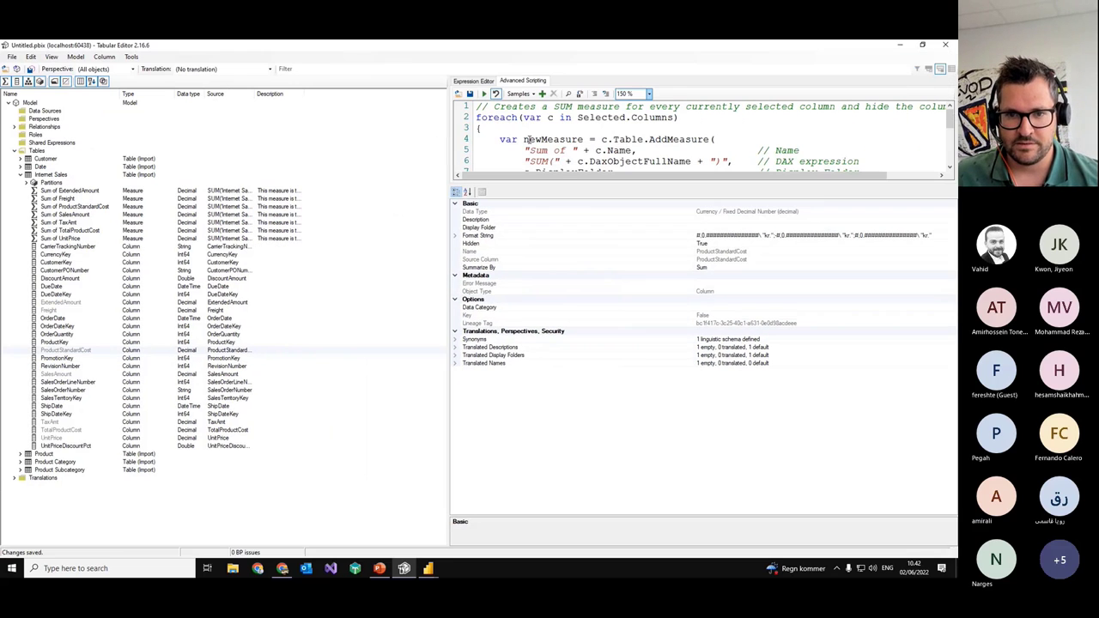
{"action": "left_click_drag", "start_coordinate": [505, 184], "coordinate": [507, 391]}
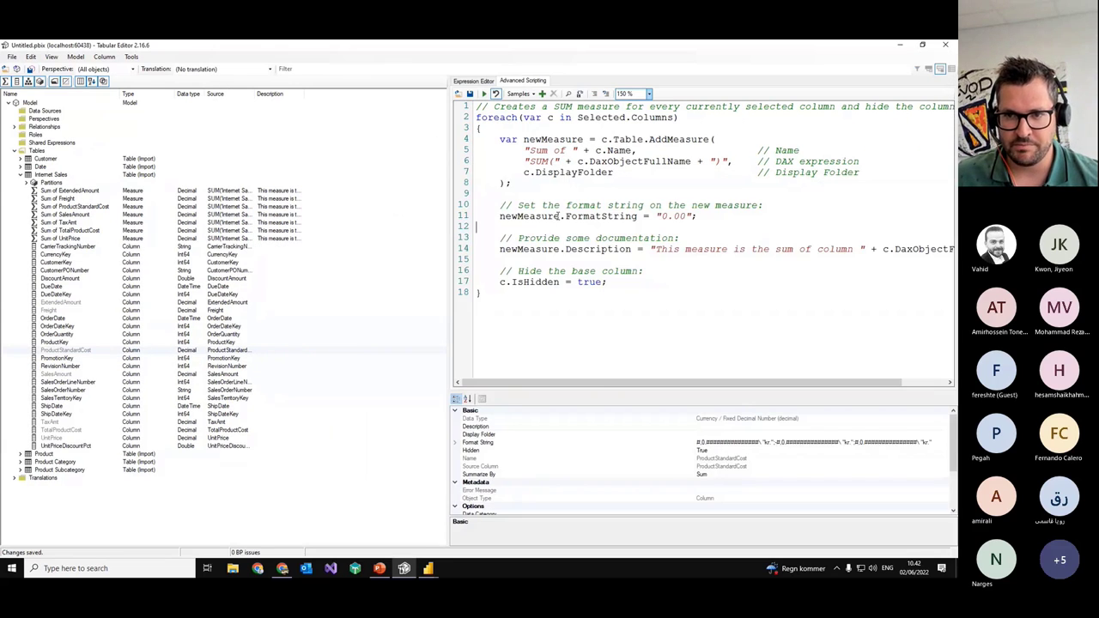
Step: Replace the Sum measure script with the copied time intelligence script, set the editor zoom to 100 % and widen the editor
{"action": "key", "text": "ctrl+a"}
{"action": "key", "text": "ctrl+v"}
{"action": "left_click", "coordinate": [649, 94]}
{"action": "left_click", "coordinate": [631, 125]}
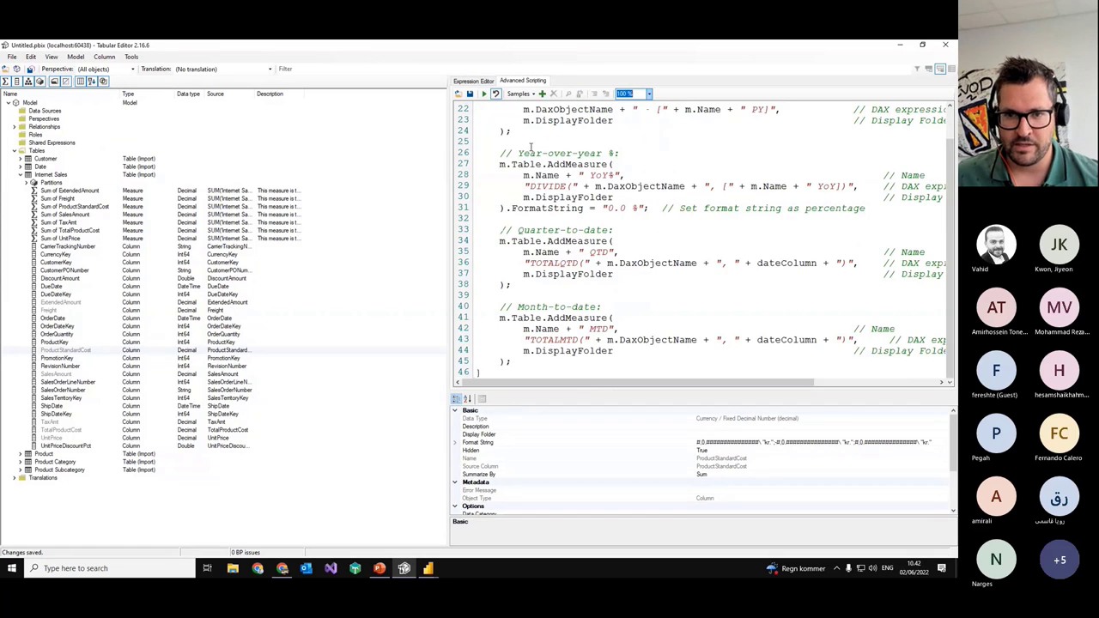
{"action": "left_click_drag", "start_coordinate": [447, 175], "coordinate": [341, 177]}
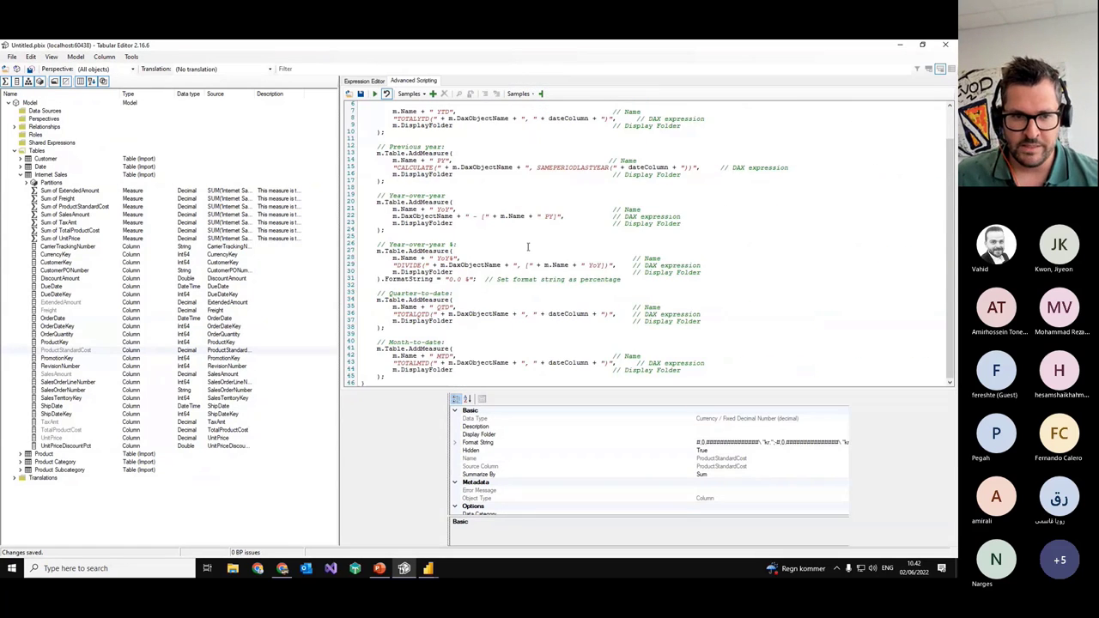
Step: Examine the loop over Selected.Measures and the Year-to-date, Previous year and Year-over-year sections, marking each on screen
{"action": "scroll", "coordinate": [471, 191], "scroll_direction": "up", "scroll_amount": 2}
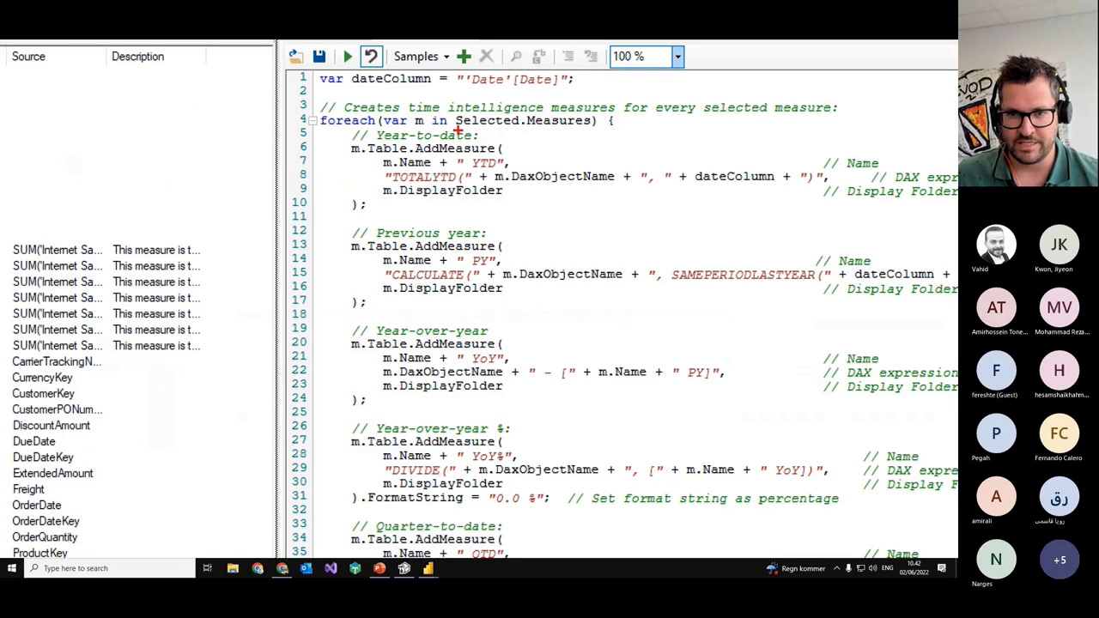
{"action": "left_click_drag", "start_coordinate": [455, 129], "coordinate": [594, 128]}
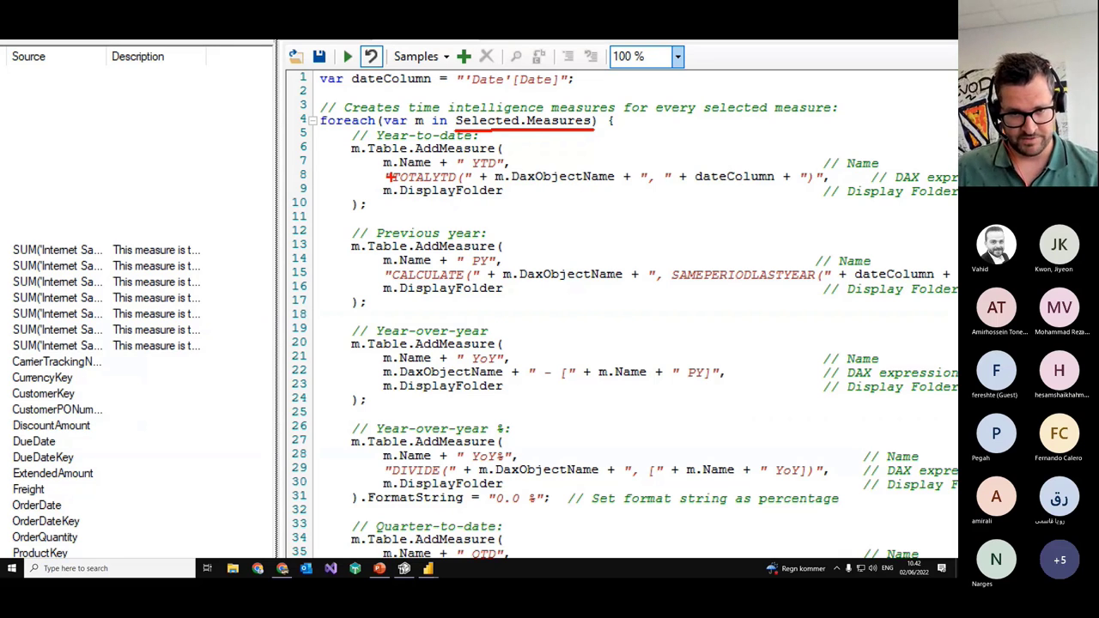
{"action": "left_click_drag", "start_coordinate": [364, 137], "coordinate": [326, 137]}
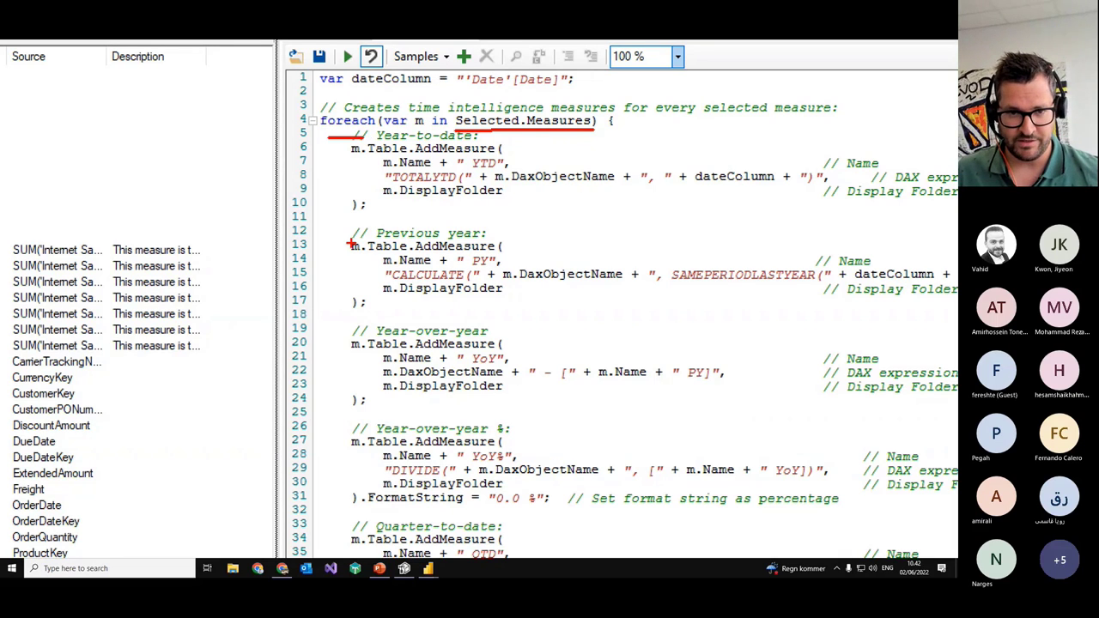
{"action": "left_click_drag", "start_coordinate": [315, 235], "coordinate": [364, 236]}
{"action": "left_click_drag", "start_coordinate": [334, 326], "coordinate": [383, 326]}
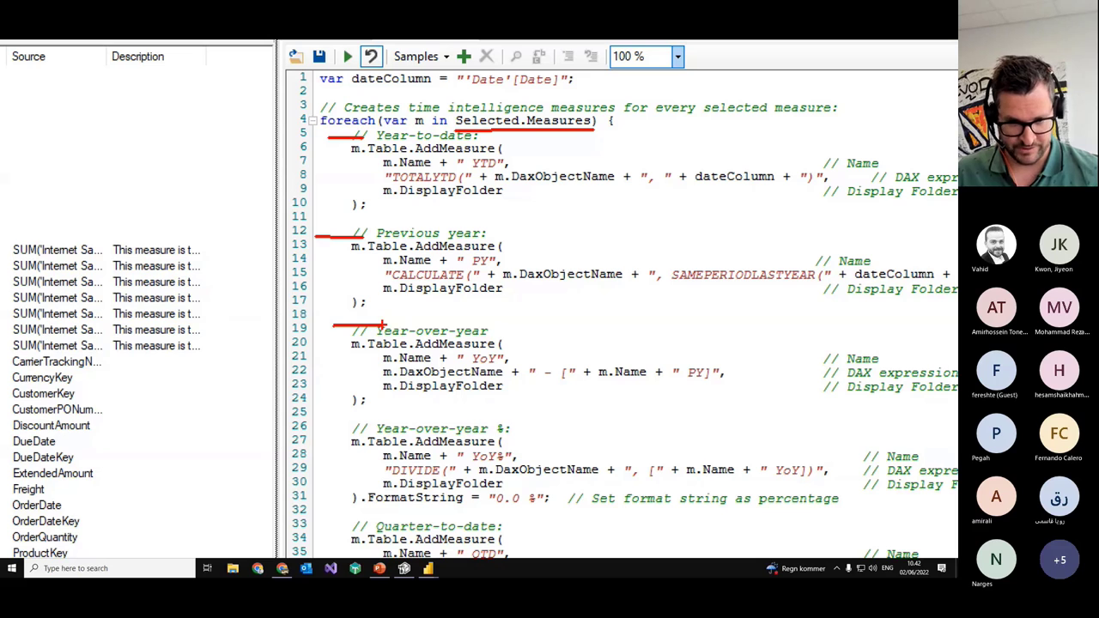
{"action": "key", "text": "Escape"}
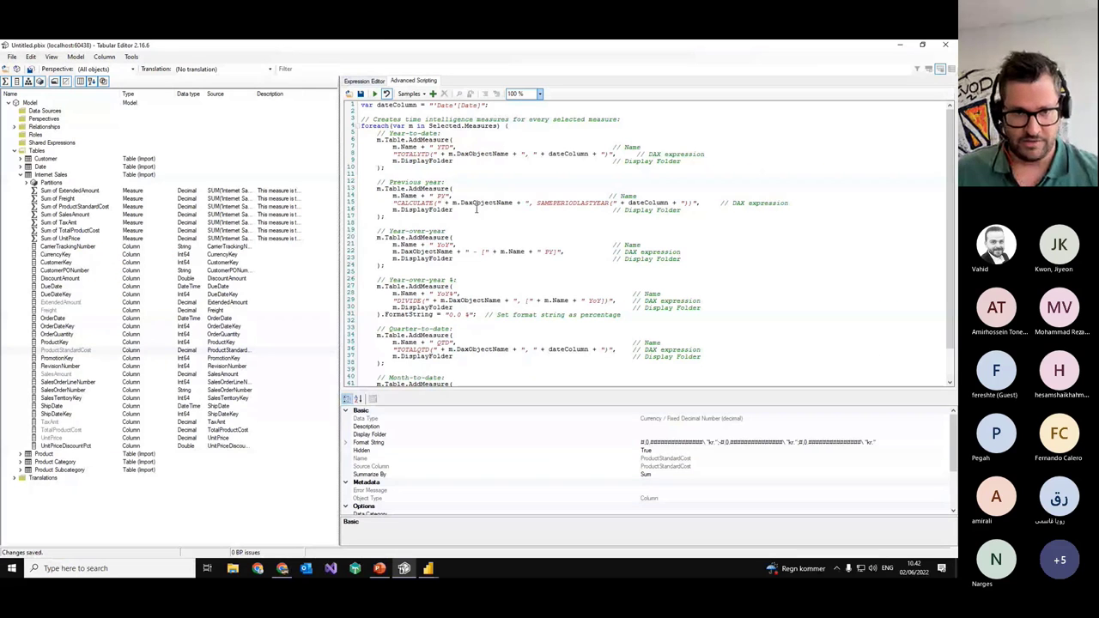
Step: Highlight the hard-coded 'Date'[Date] reference in the script and inspect the columns of the Date table
{"action": "left_click_drag", "start_coordinate": [490, 105], "coordinate": [429, 106]}
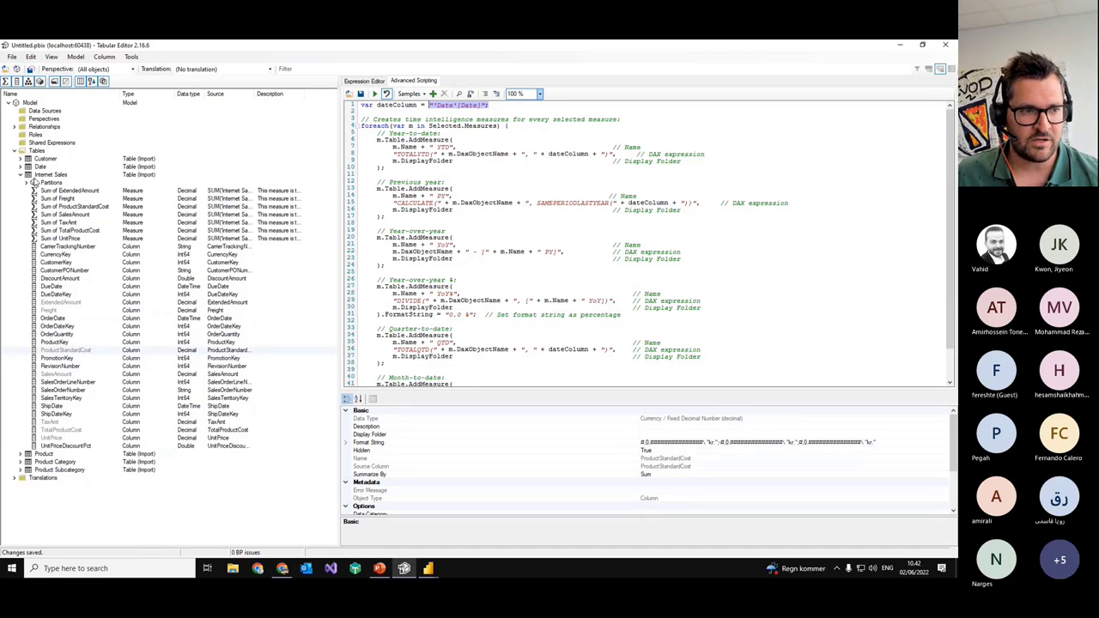
{"action": "left_click", "coordinate": [19, 174]}
{"action": "left_click", "coordinate": [19, 167]}
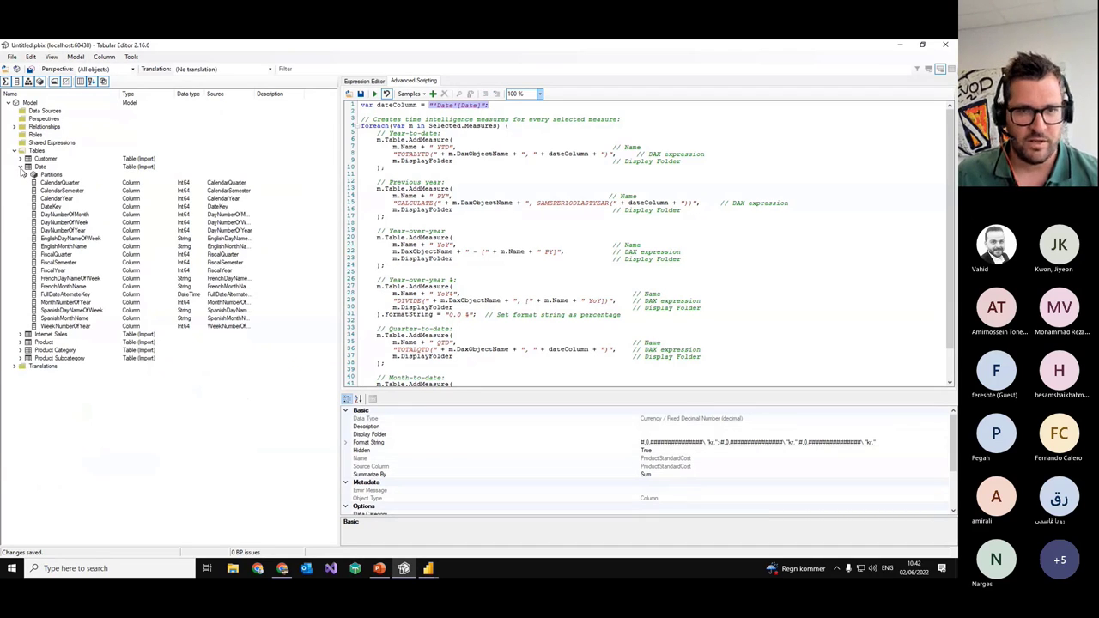
Step: Replace the hard-coded date reference with SelectColumn(Model.AllColumns.Where(c => c.DataType == DataType.DateTime)).DaxObjectFullName in the dateColumn declaration
{"action": "left_click", "coordinate": [424, 106]}
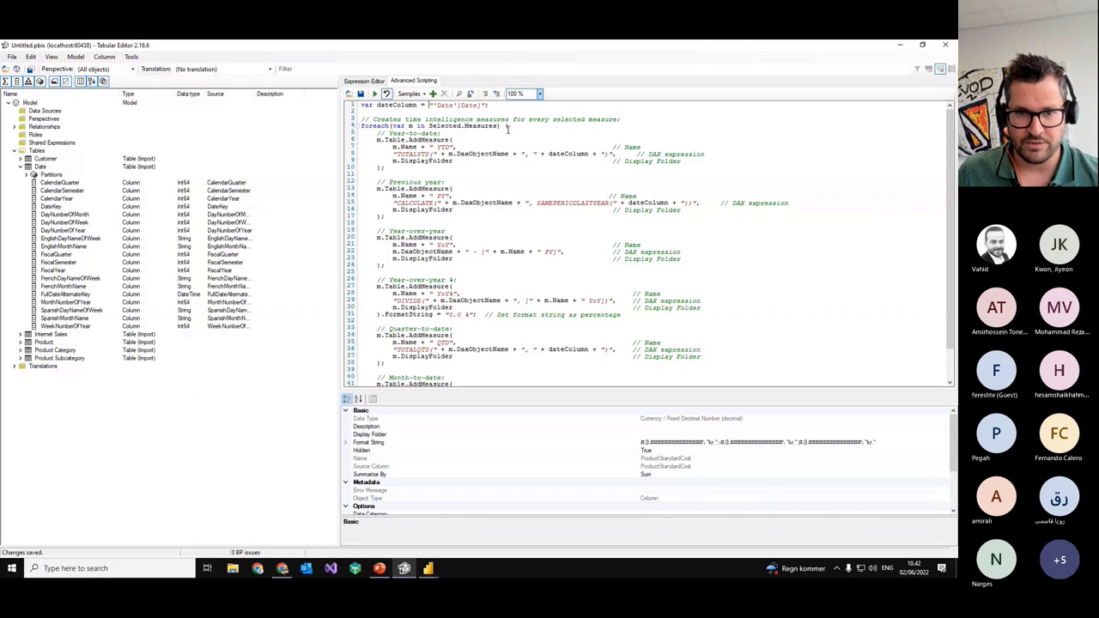
{"action": "key", "text": "shift+End"}
{"action": "type", "text": "S"}
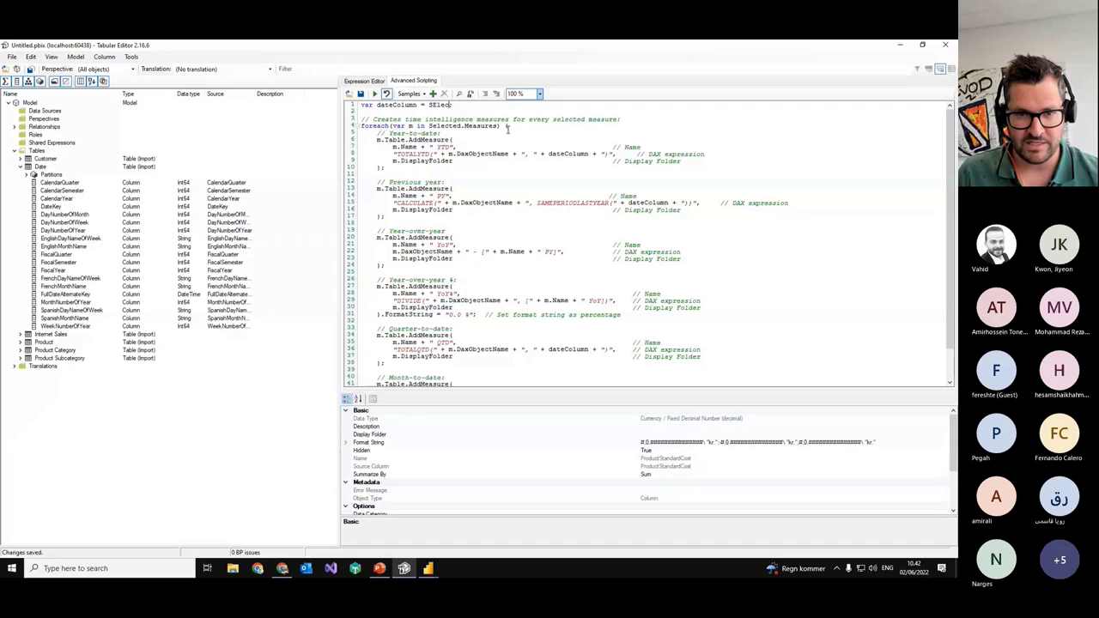
{"action": "type", "text": "electColu"}
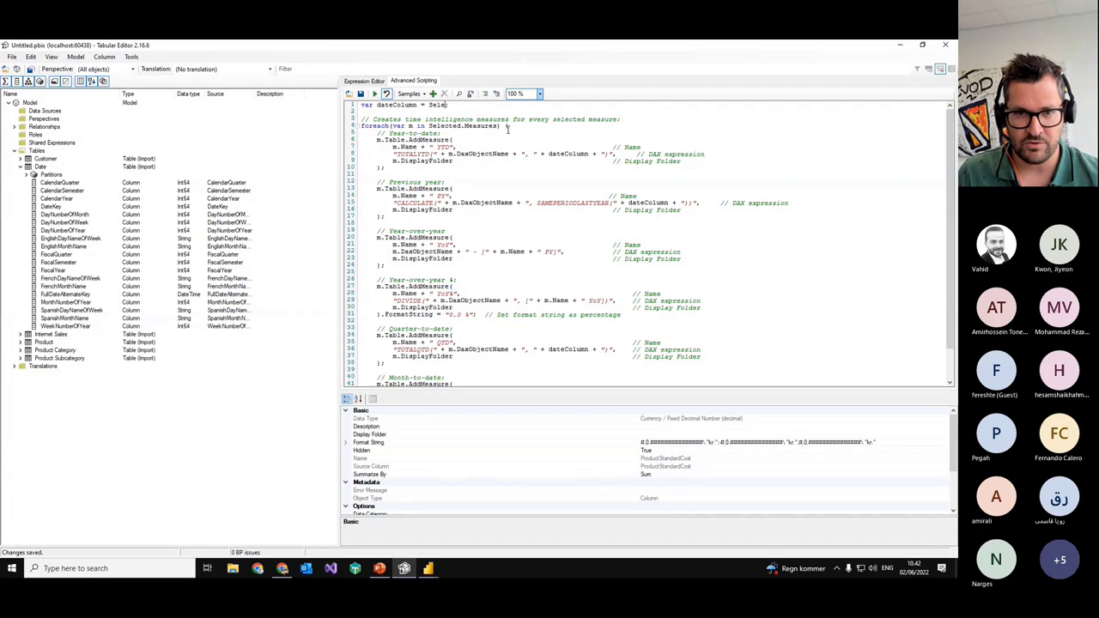
{"action": "type", "text": "mn"}
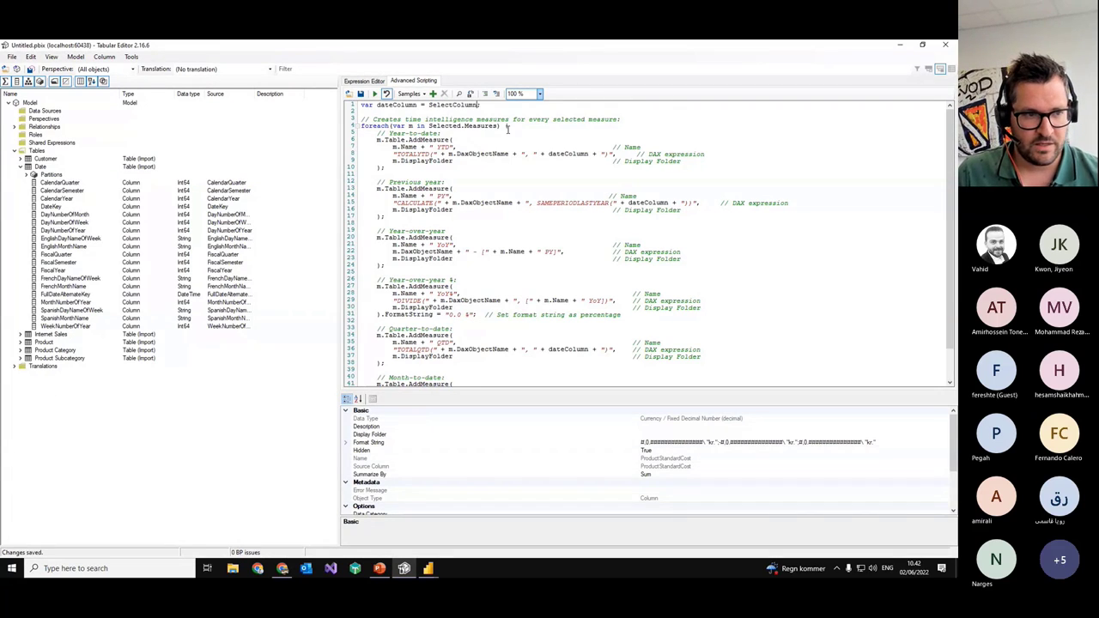
{"action": "type", "text": "(Model."}
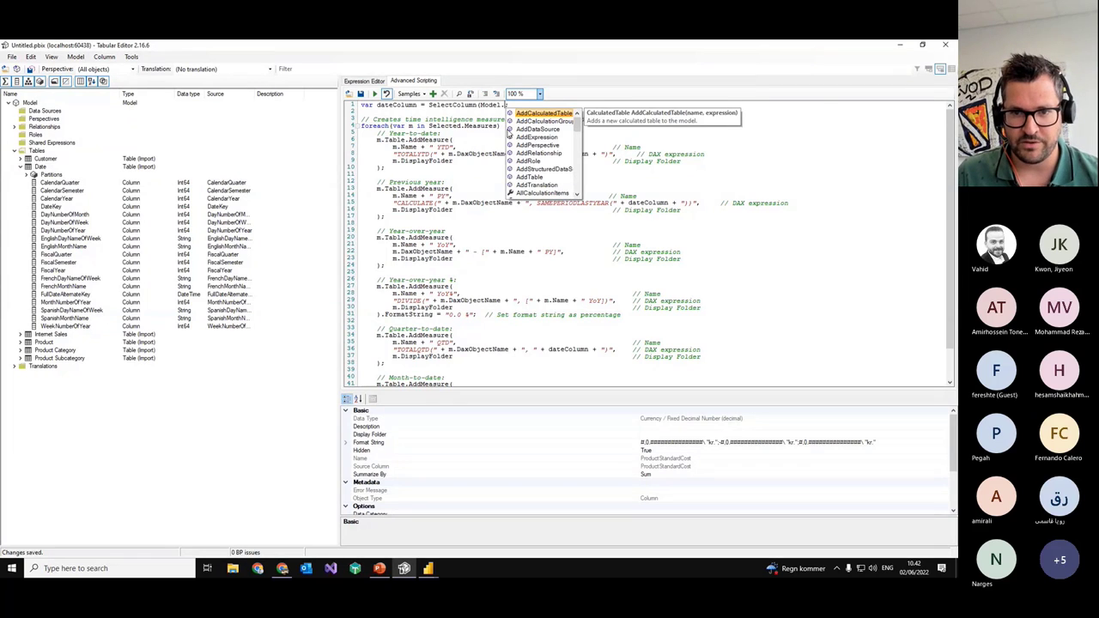
{"action": "type", "text": "AllColumns."}
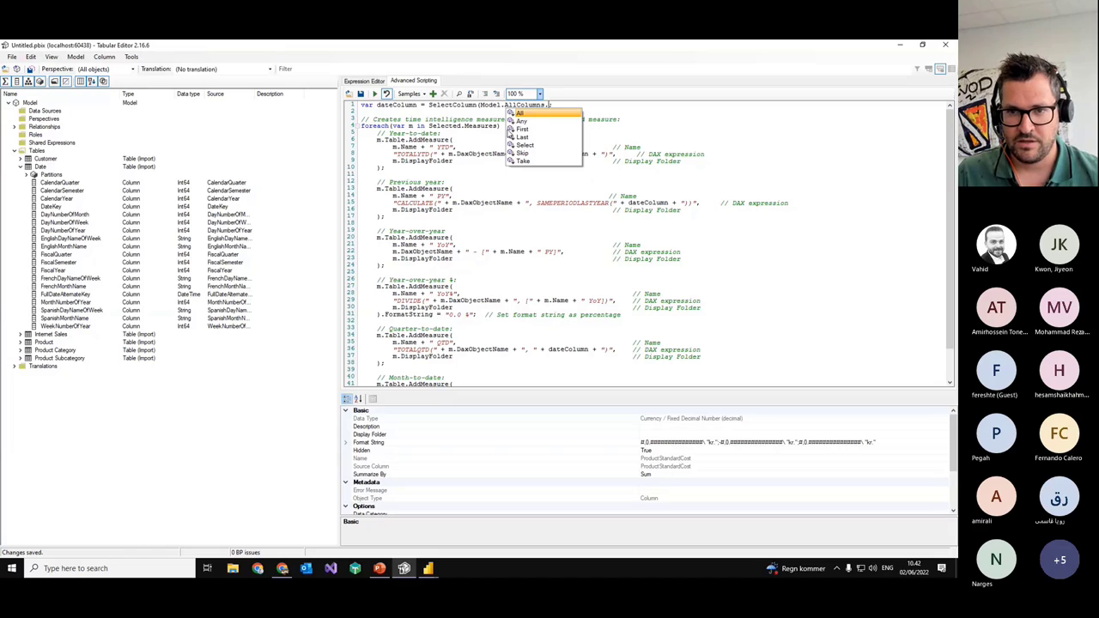
{"action": "type", "text": "Where(c => c.D"}
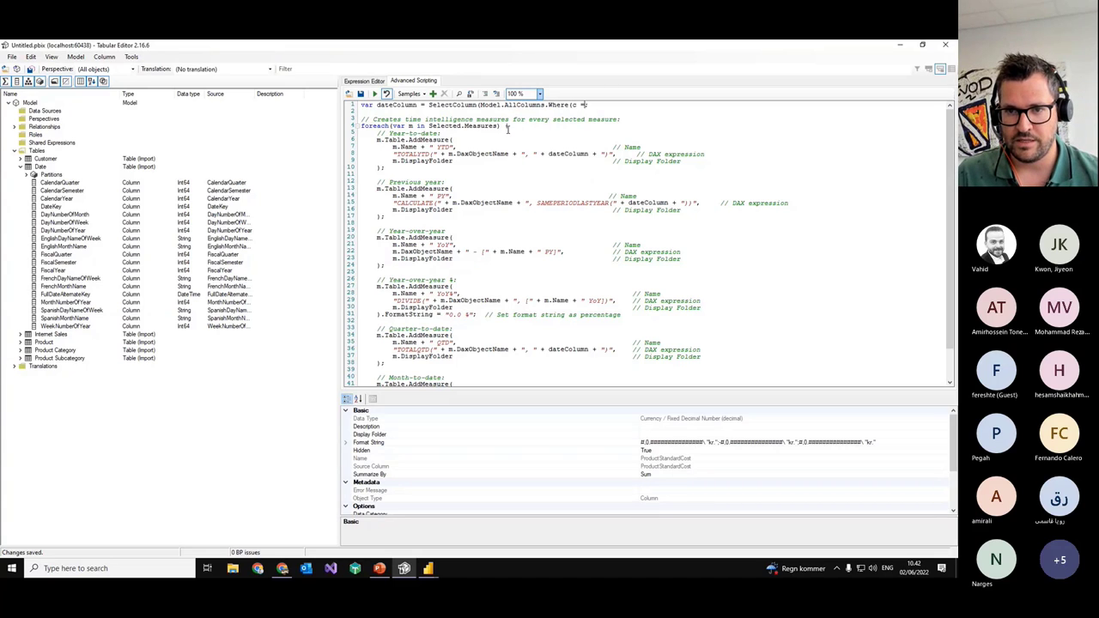
{"action": "type", "text": "ataType =="}
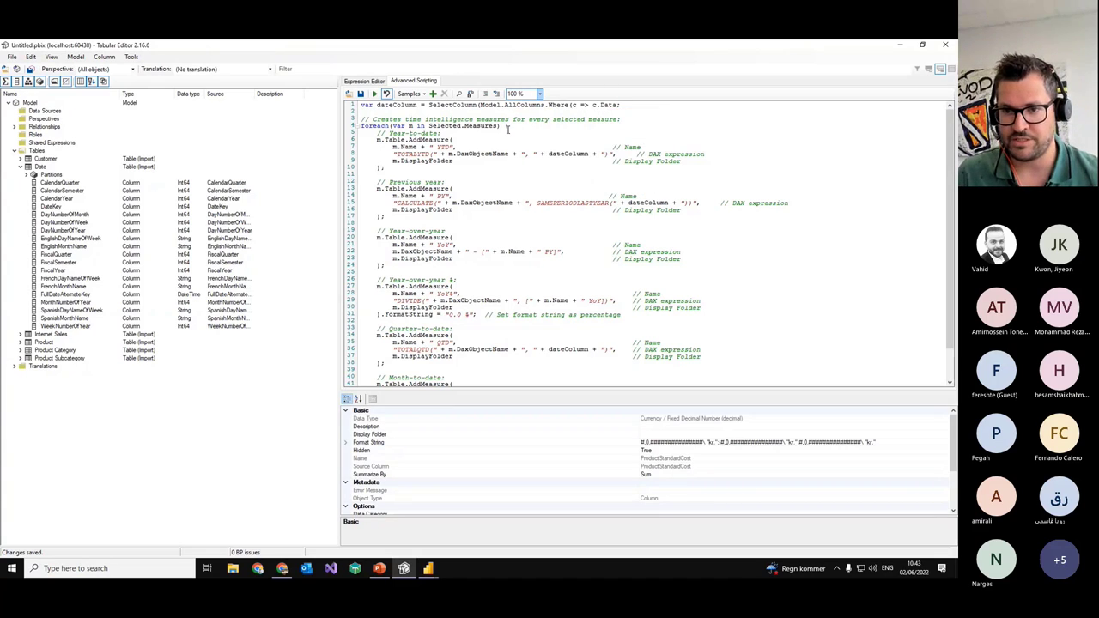
{"action": "type", "text": " DataType == Dat"}
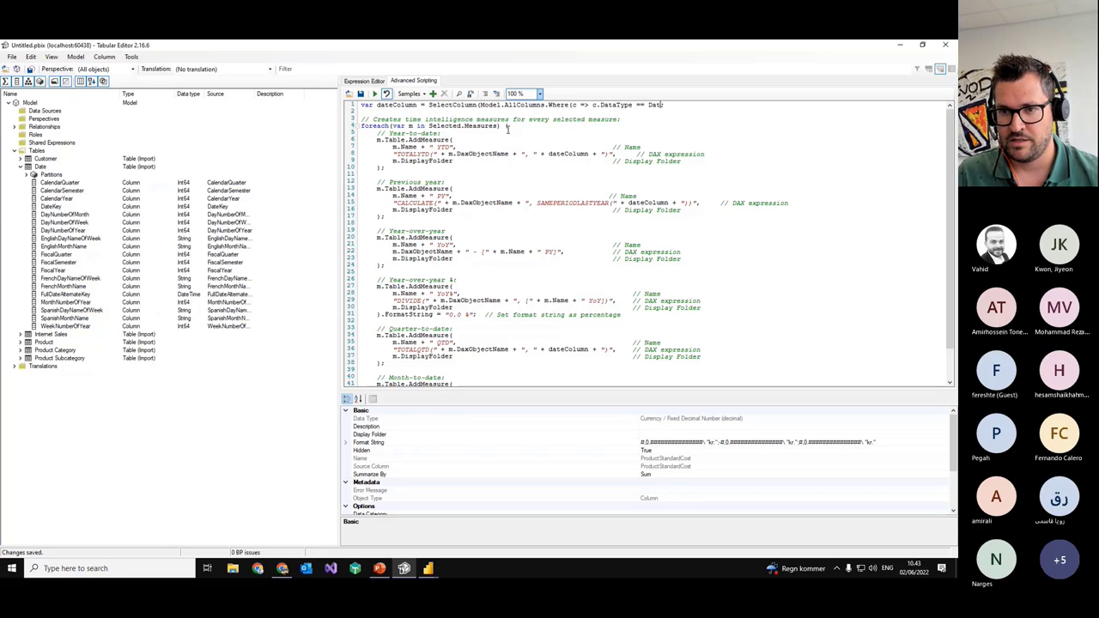
{"action": "type", "text": ".DateTime"}
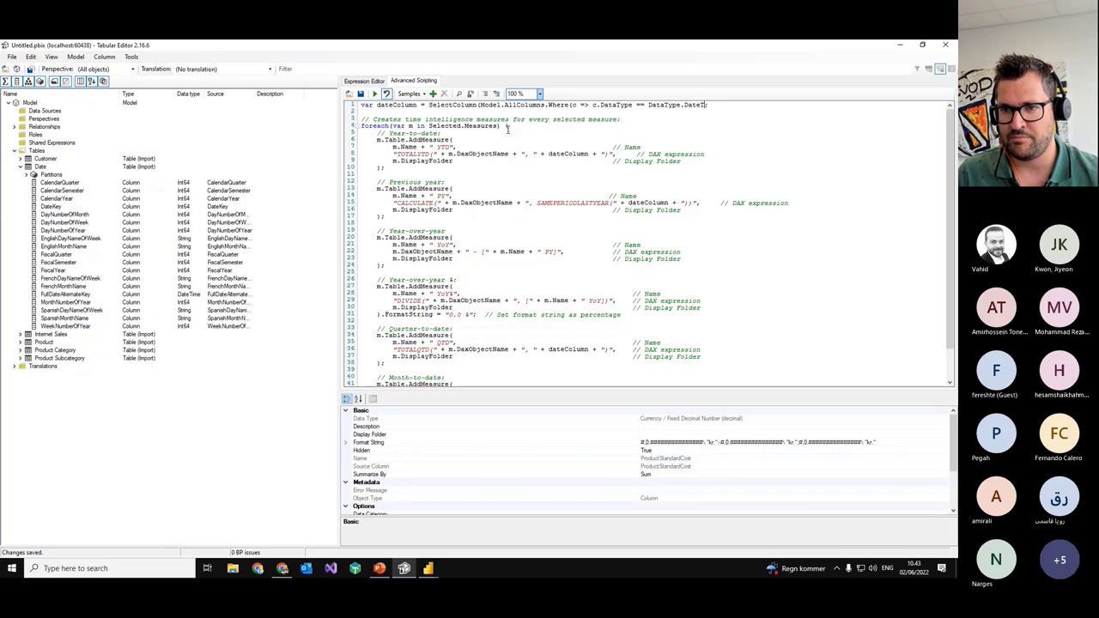
{"action": "type", "text": ")).DaxO"}
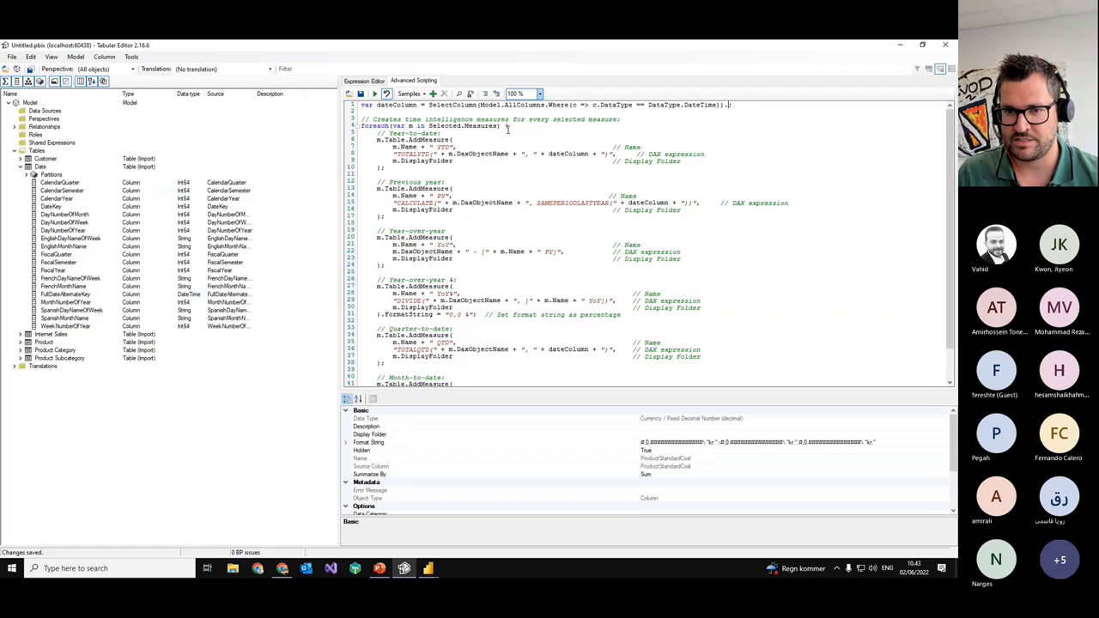
{"action": "type", "text": "bjectFullName"}
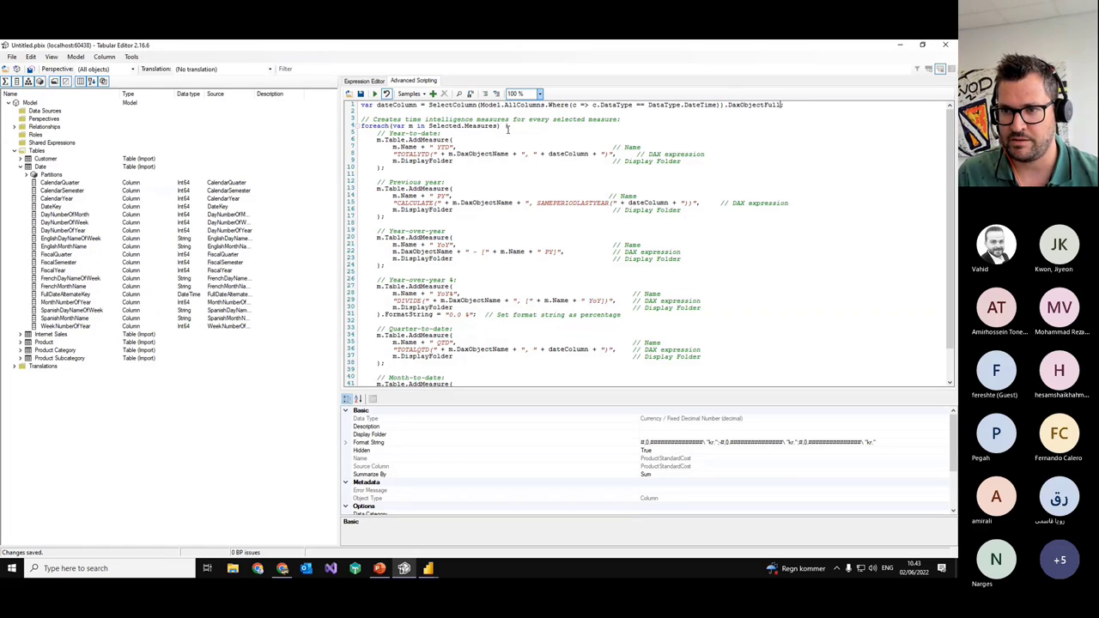
Step: Test-run the script to view its column selection prompt, and cancel without choosing a column
{"action": "key", "text": "F5"}
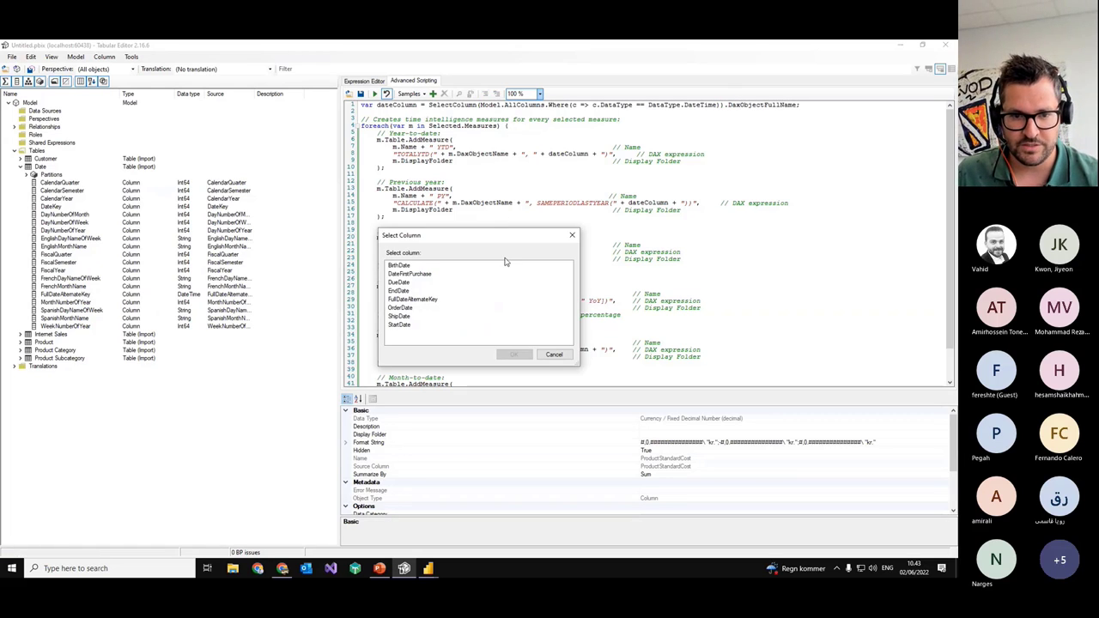
{"action": "left_click_drag", "start_coordinate": [432, 237], "coordinate": [463, 178]}
{"action": "left_click", "coordinate": [591, 305]}
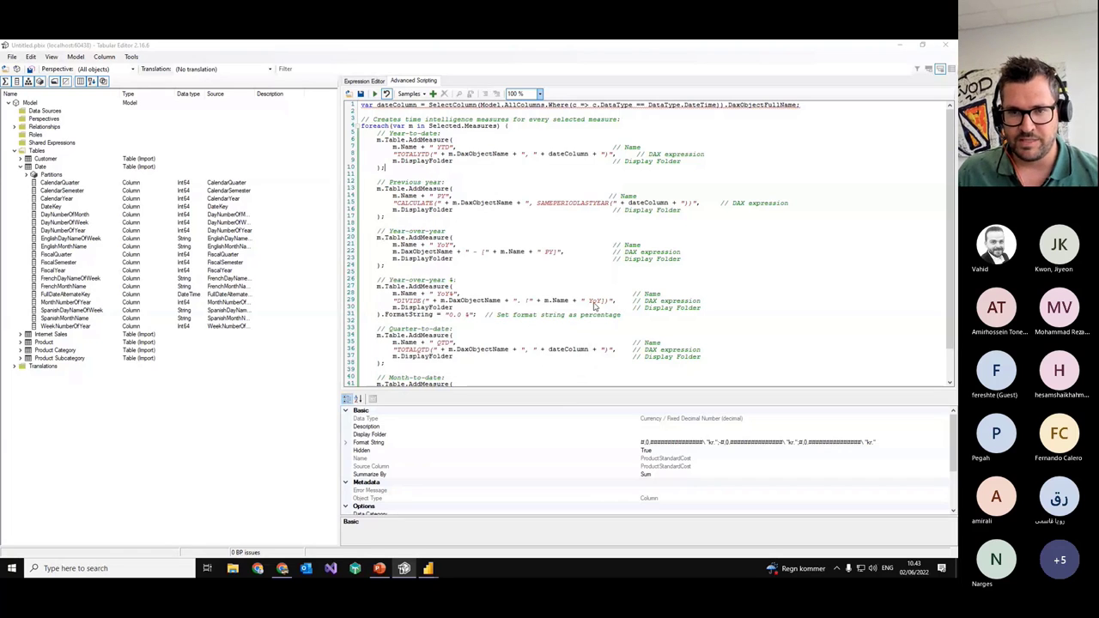
{"action": "left_click", "coordinate": [545, 342]}
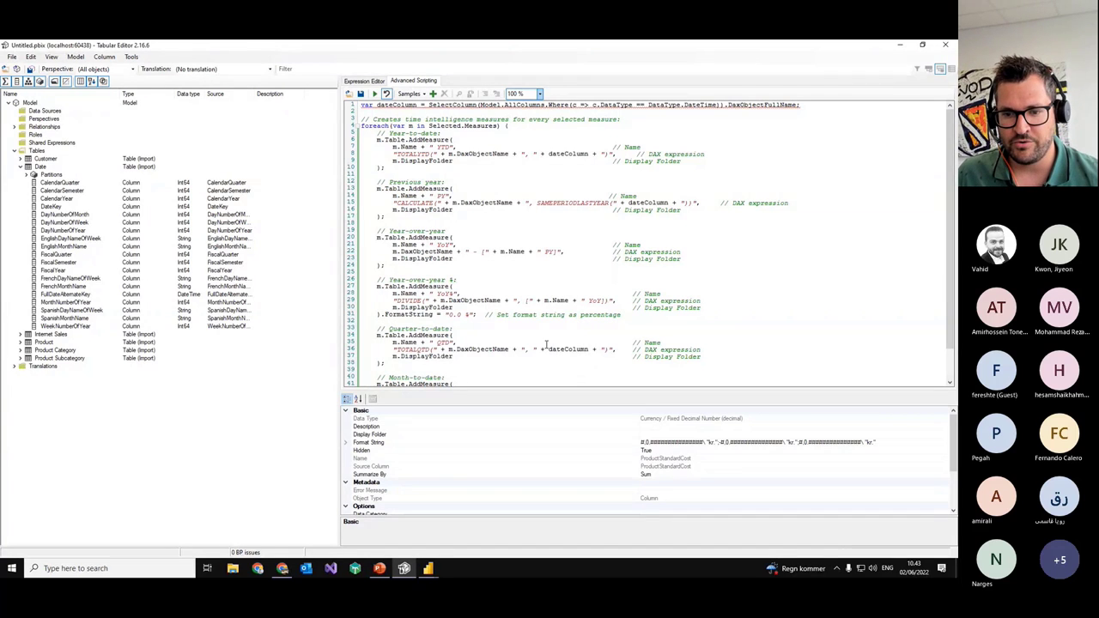
Step: Highlight the SelectColumn call in the first line of the script to point out the helper method
{"action": "left_click_drag", "start_coordinate": [680, 109], "coordinate": [806, 105]}
{"action": "double_click", "coordinate": [449, 104]}
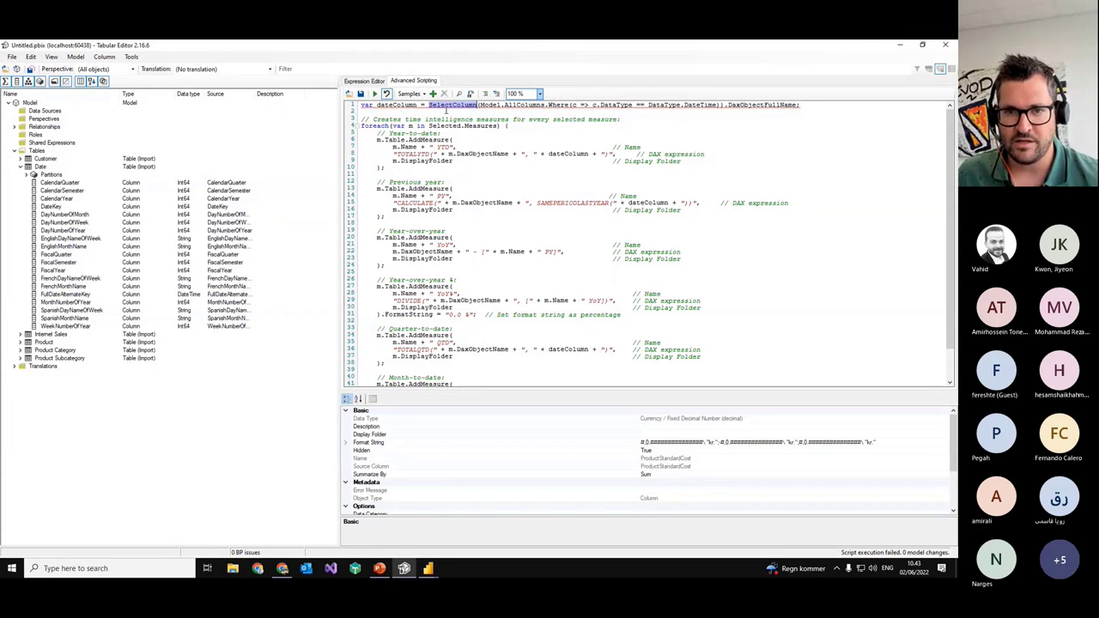
{"action": "left_click", "coordinate": [555, 163]}
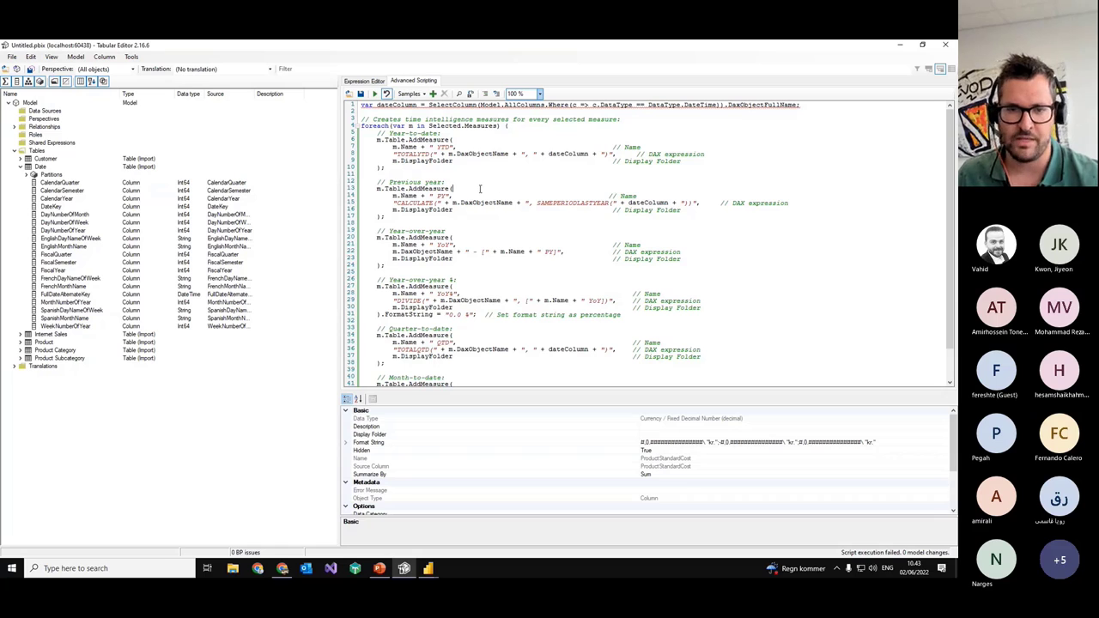
Step: Run the script again, mark FullDateAlternateKey in the list of DateTime columns, and cancel the selection
{"action": "key", "text": "F5"}
{"action": "left_click_drag", "start_coordinate": [408, 229], "coordinate": [457, 142]}
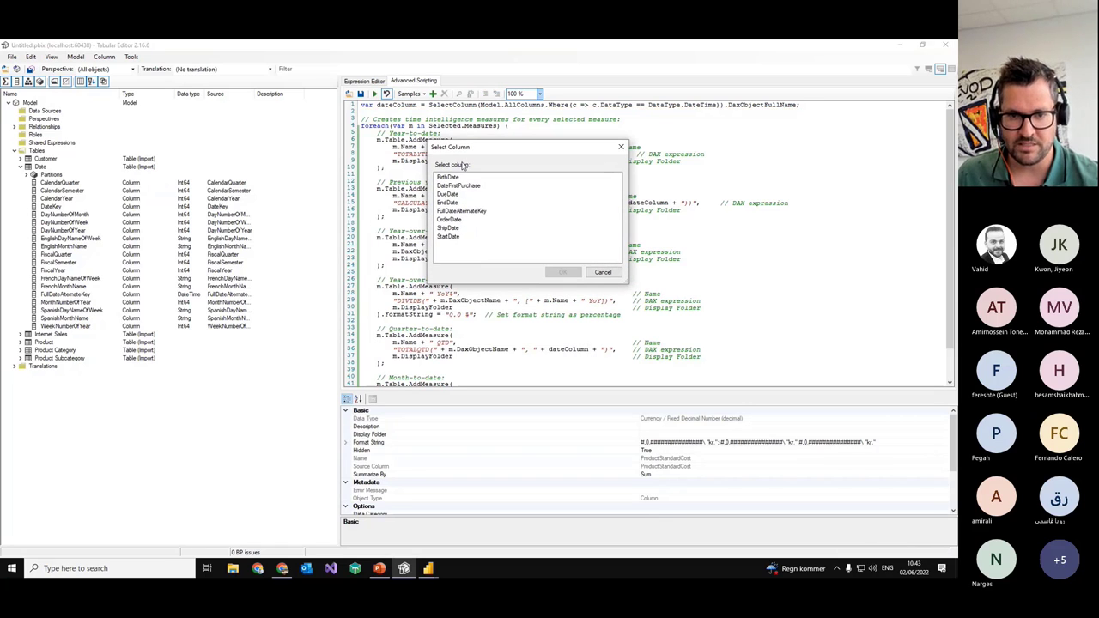
{"action": "left_click", "coordinate": [469, 212]}
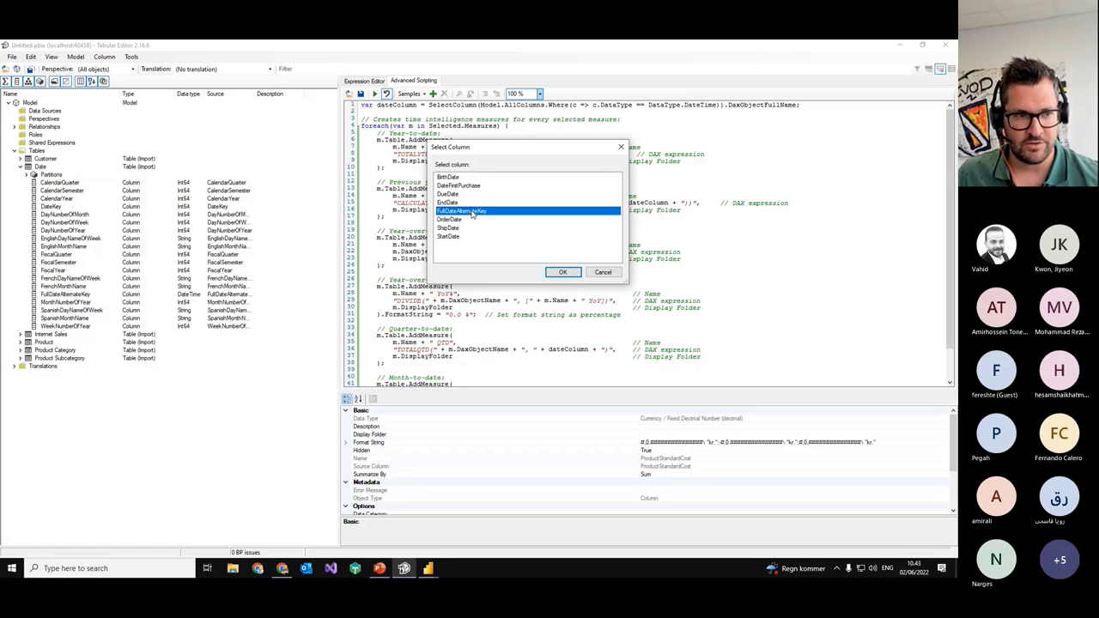
{"action": "left_click", "coordinate": [608, 274]}
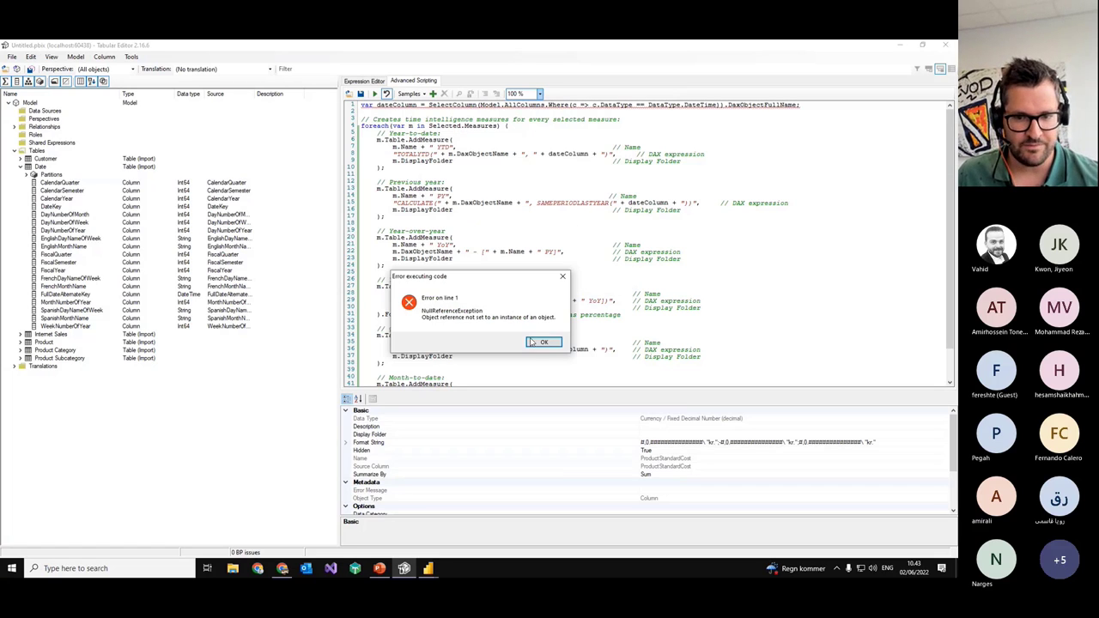
{"action": "left_click", "coordinate": [536, 341]}
Step: Switch to Power BI Desktop, rename the Date table's FullDateAlternateKey column to Date, and return to Tabular Editor
{"action": "left_click", "coordinate": [62, 297]}
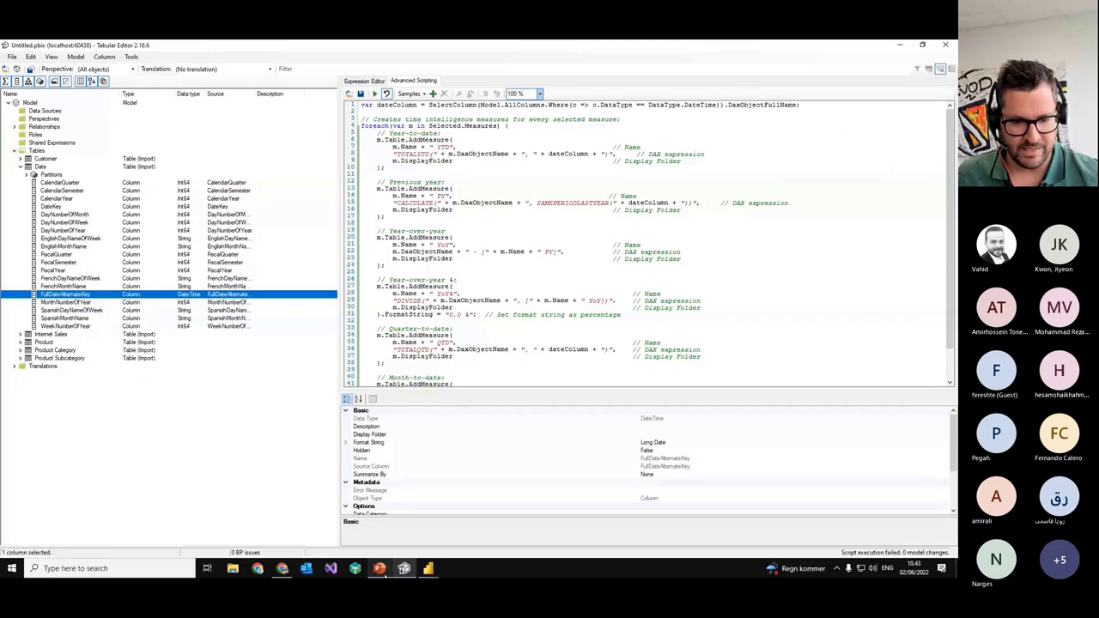
{"action": "mouse_move", "coordinate": [428, 569]}
{"action": "left_click", "coordinate": [531, 521]}
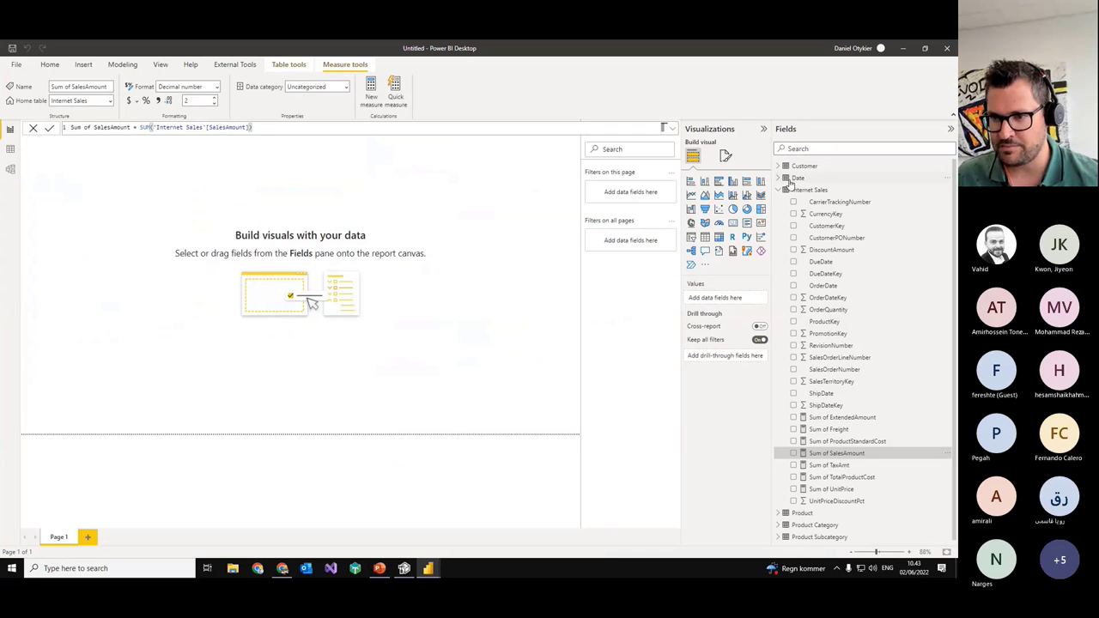
{"action": "left_click", "coordinate": [779, 190]}
{"action": "left_click", "coordinate": [779, 178]}
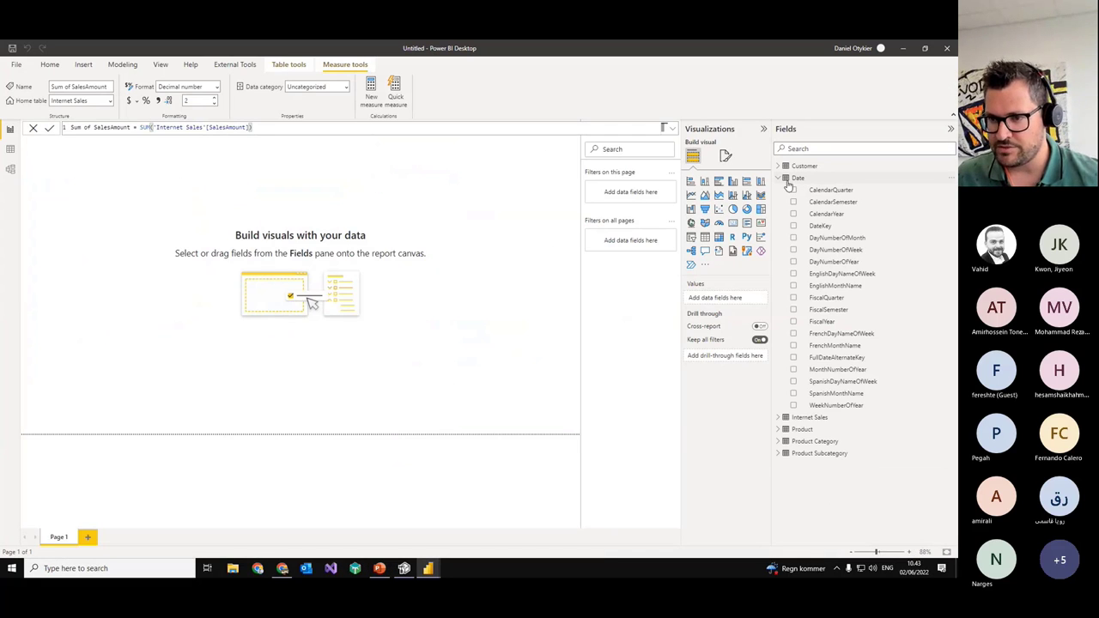
{"action": "right_click", "coordinate": [839, 361]}
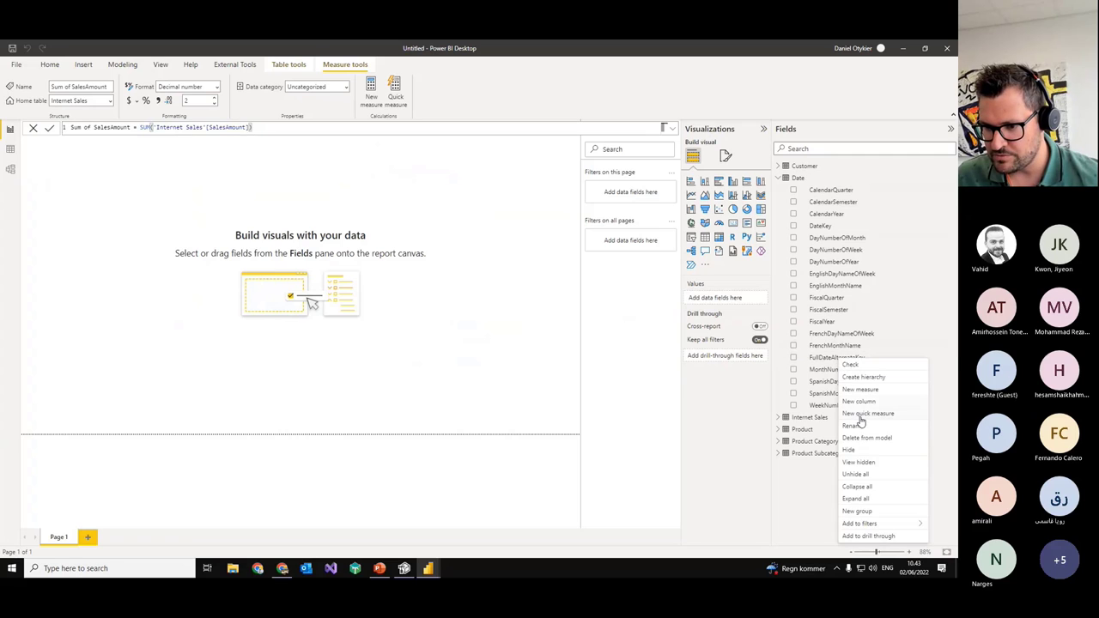
{"action": "left_click", "coordinate": [860, 429]}
{"action": "type", "text": "Date"}
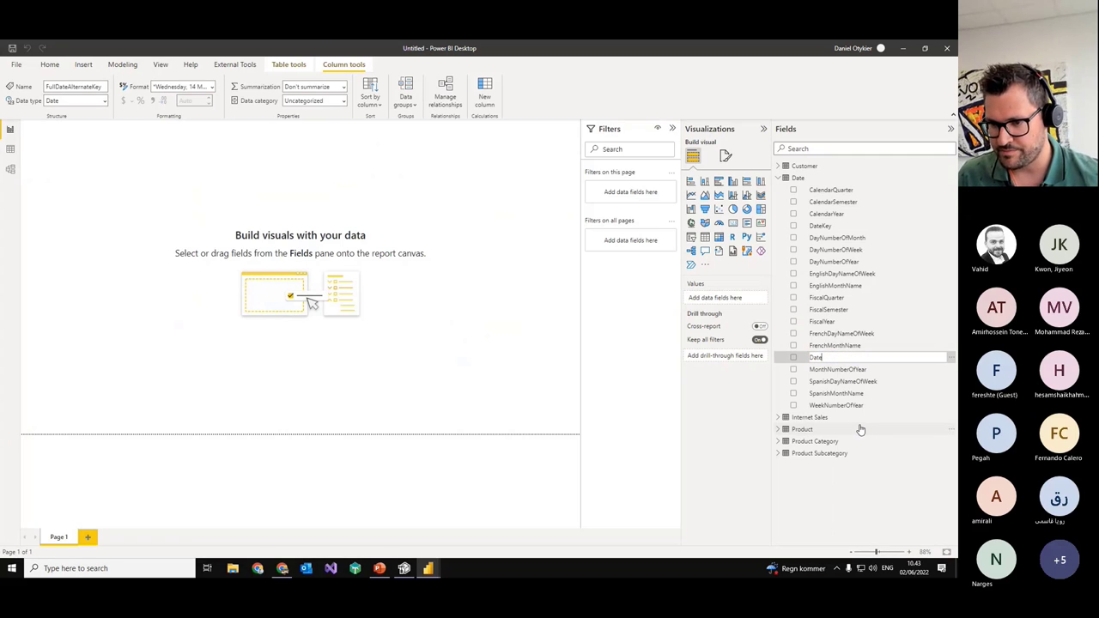
{"action": "key", "text": "Return"}
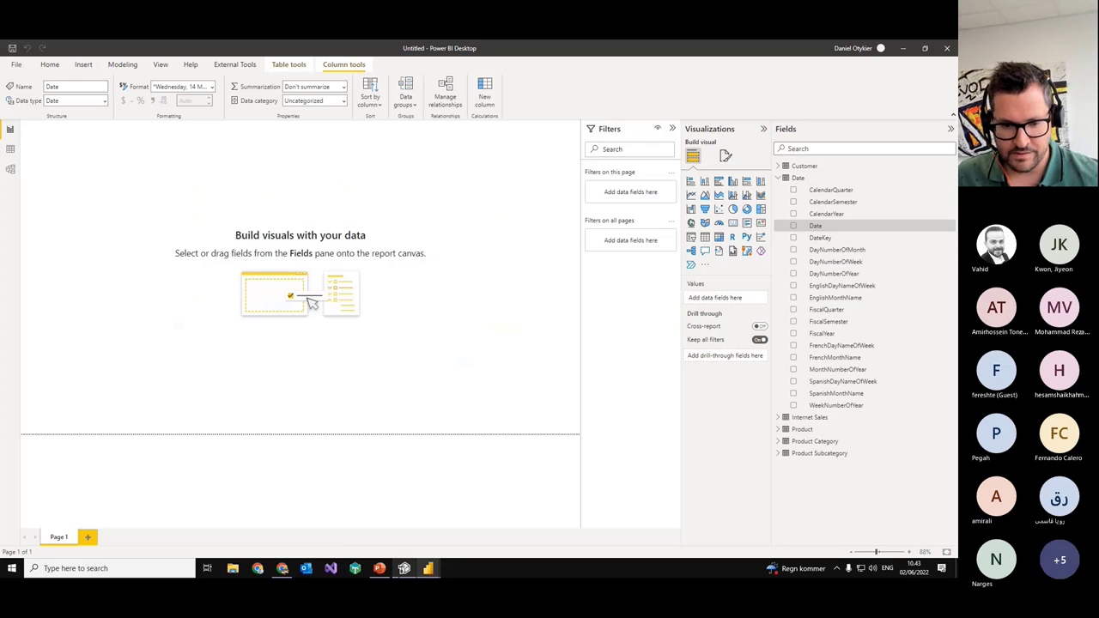
{"action": "left_click", "coordinate": [404, 569]}
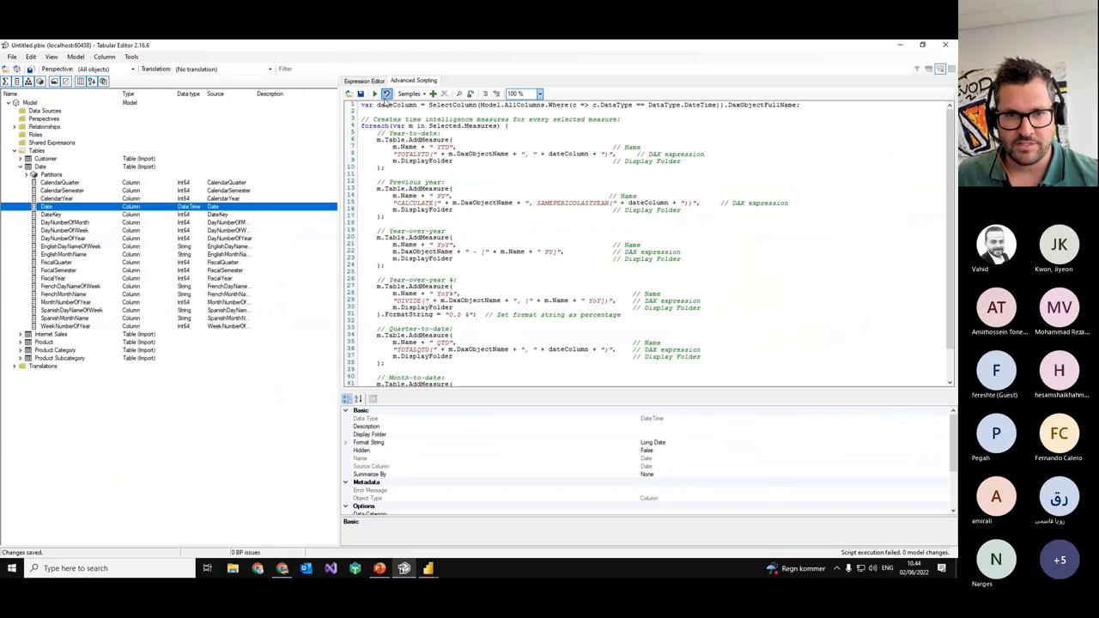
Step: Try to run the time intelligence script with the Date column chosen while no measures are selected
{"action": "left_click", "coordinate": [375, 94]}
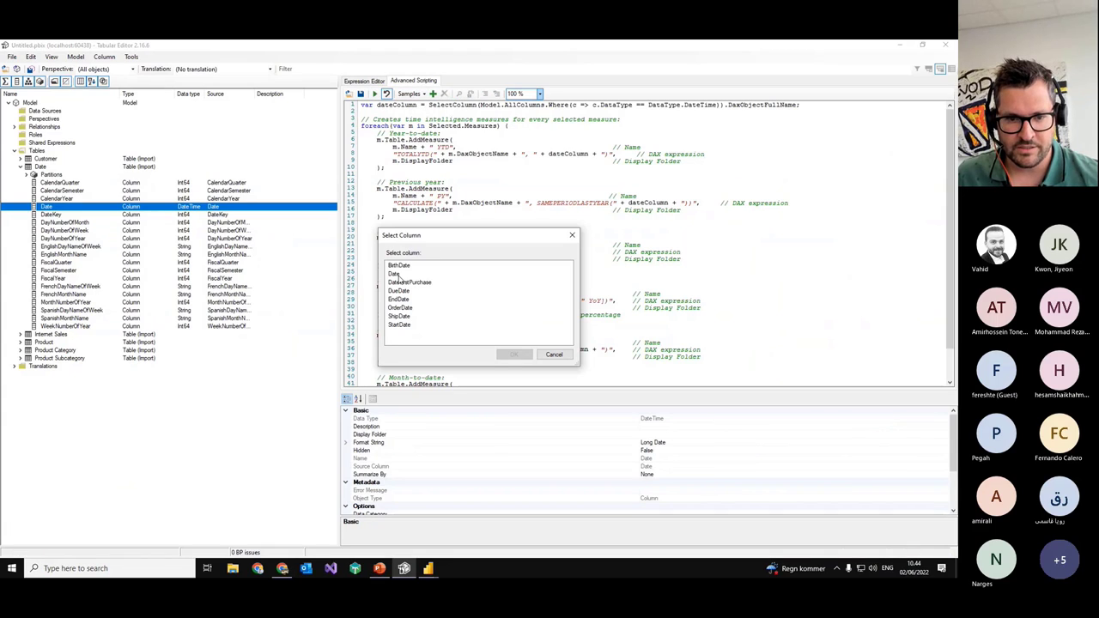
{"action": "left_click", "coordinate": [395, 274]}
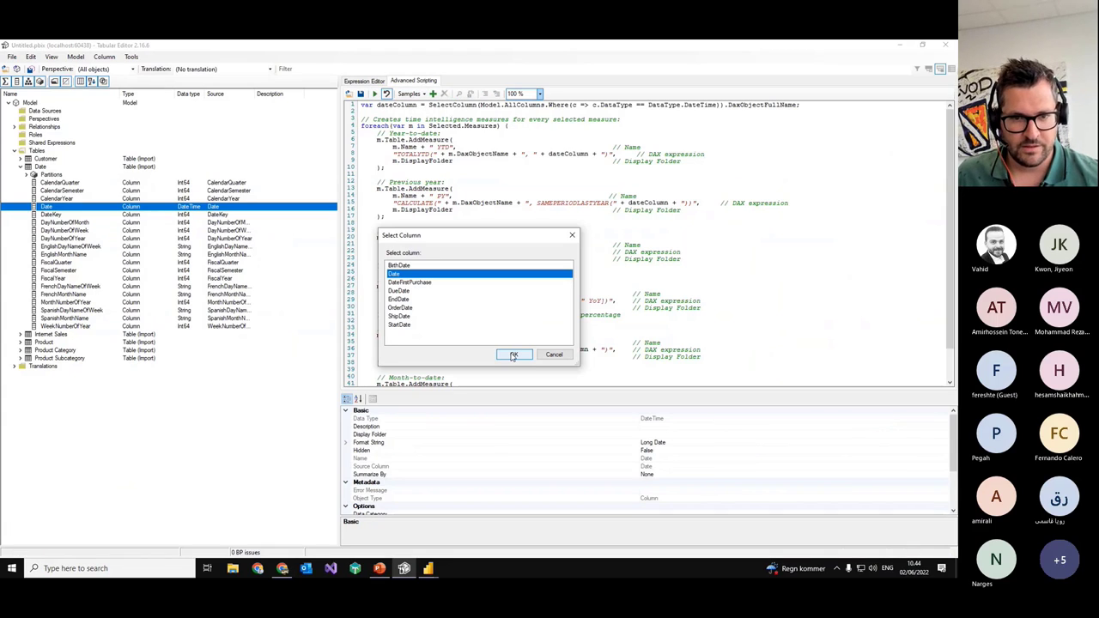
{"action": "left_click", "coordinate": [513, 356]}
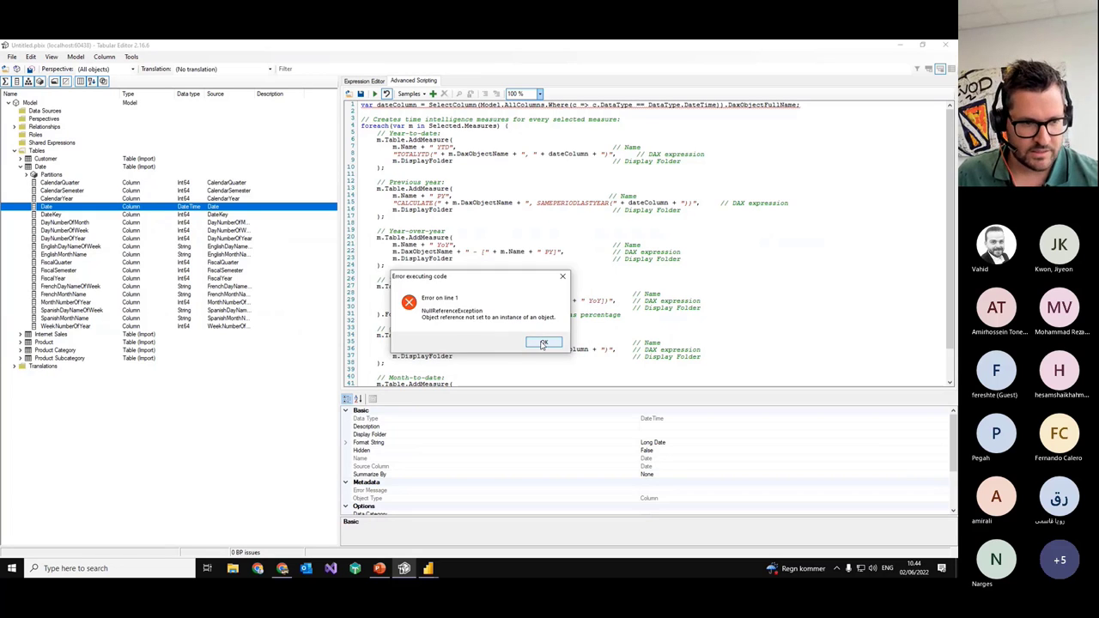
{"action": "left_click", "coordinate": [543, 344]}
Step: Select the Internet Sales measures from Sum of ExtendedAmount to Sum of UnitPrice and run the script on them using the Date column
{"action": "left_click", "coordinate": [22, 334]}
{"action": "scroll", "coordinate": [61, 335], "scroll_direction": "down", "scroll_amount": 2}
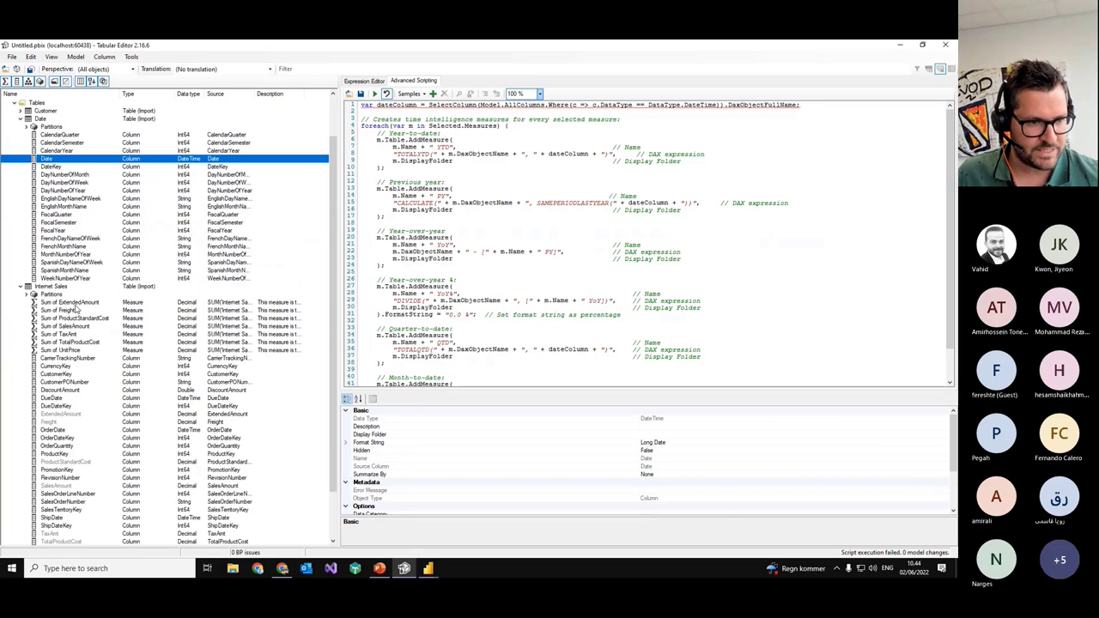
{"action": "left_click", "coordinate": [71, 302]}
{"action": "left_click", "coordinate": [68, 350], "text": "shift"}
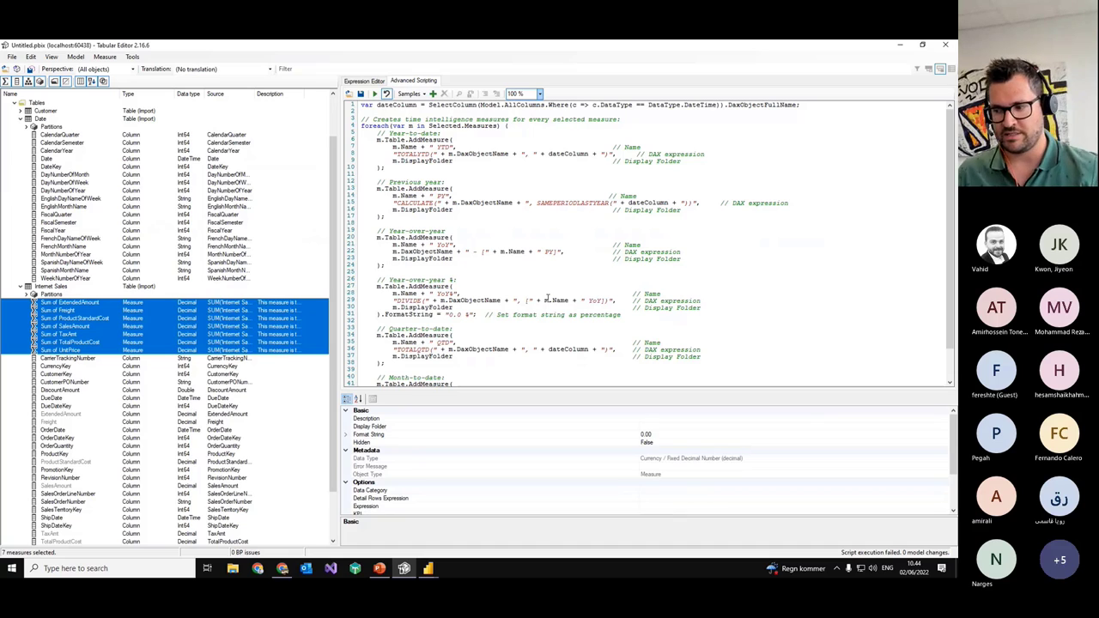
{"action": "left_click", "coordinate": [375, 92]}
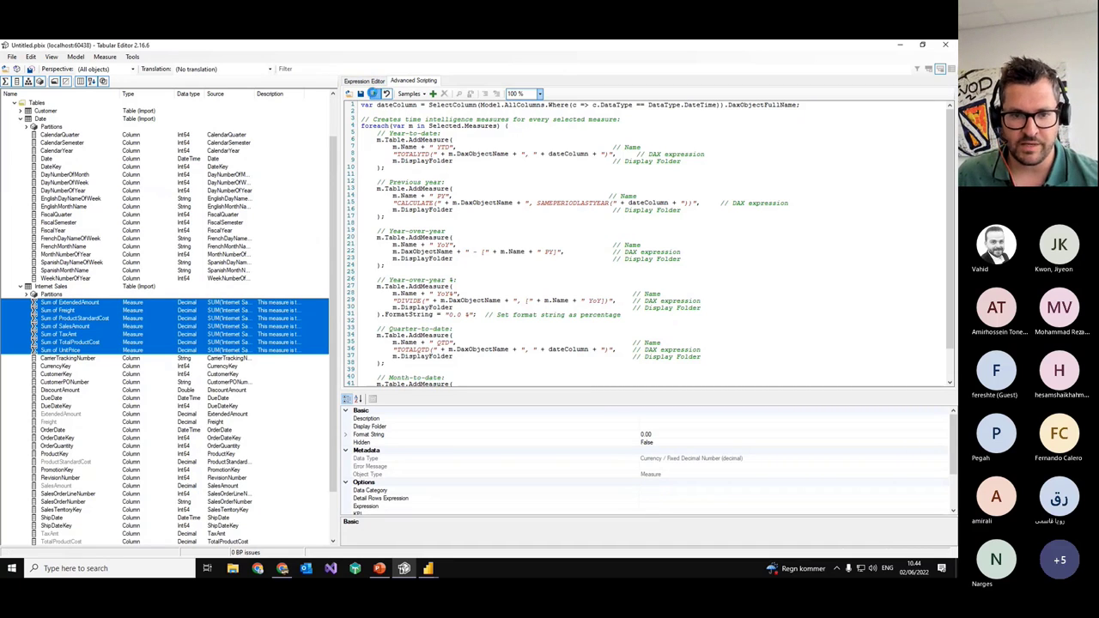
{"action": "left_click", "coordinate": [399, 276]}
{"action": "left_click", "coordinate": [516, 356]}
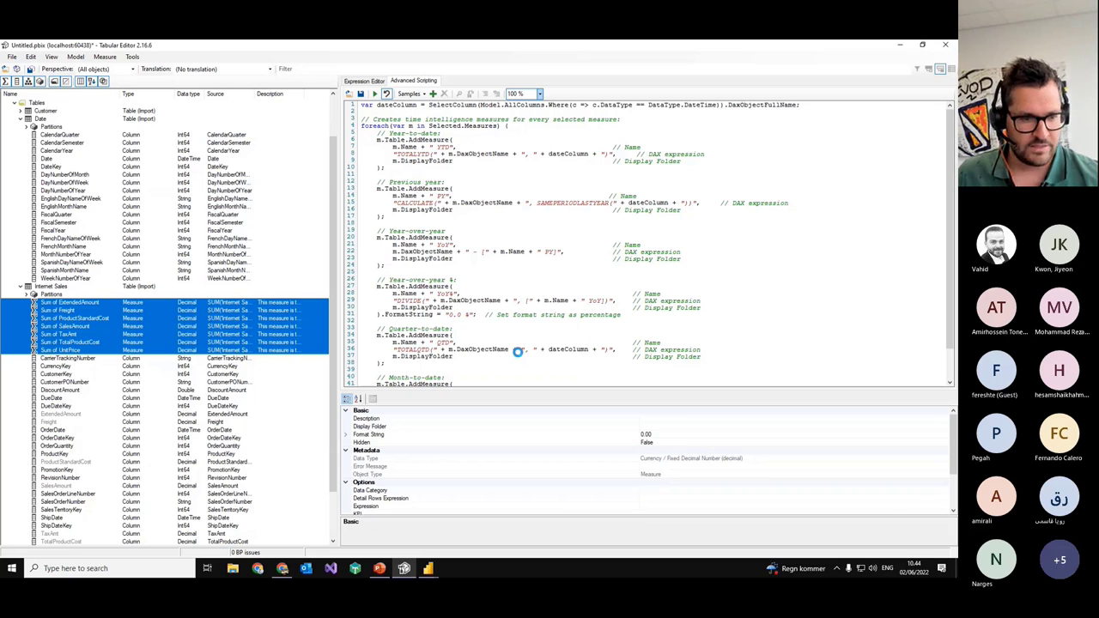
{"action": "scroll", "coordinate": [169, 291], "scroll_direction": "down", "scroll_amount": 5}
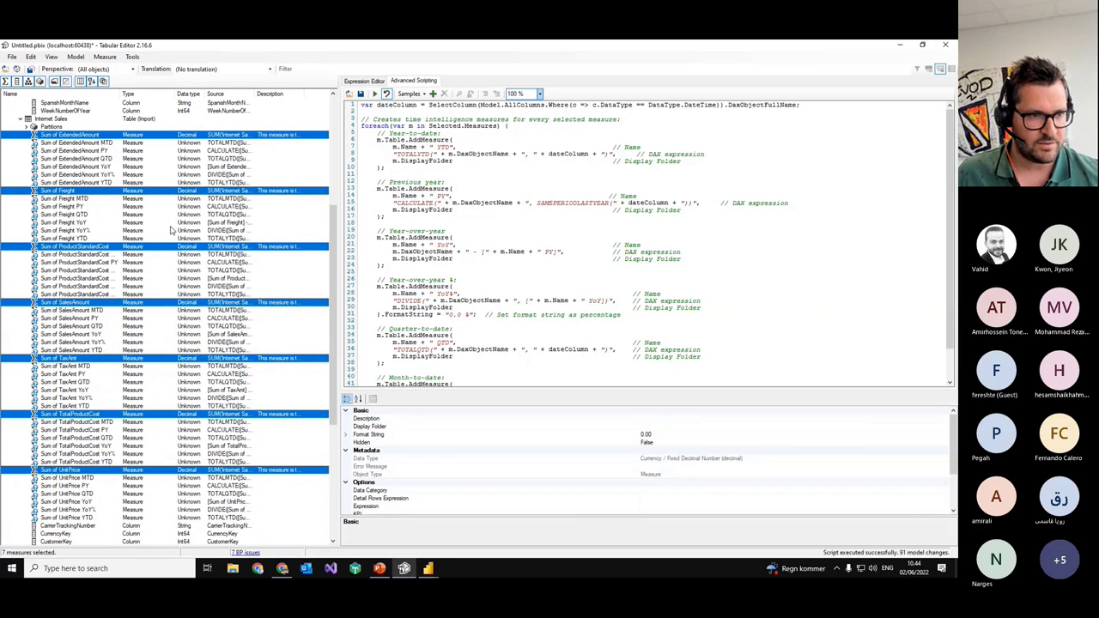
Step: Select all measures of the Internet Sales table together, including the generated time intelligence measures
{"action": "left_click", "coordinate": [110, 136]}
{"action": "key", "text": "Escape"}
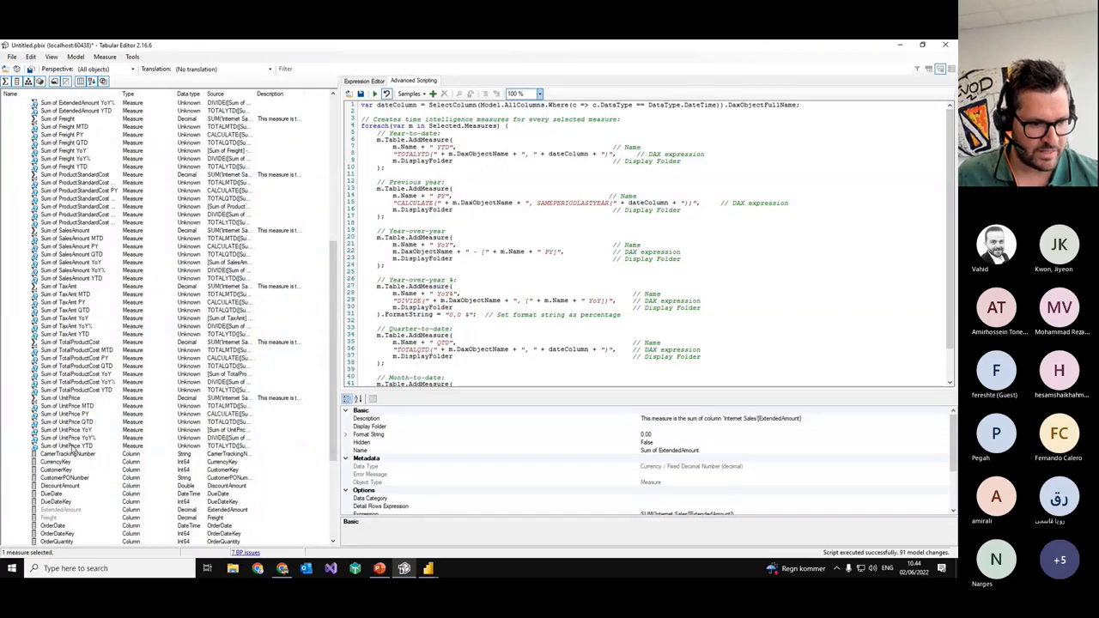
{"action": "key", "text": "ctrl+a"}
{"action": "scroll", "coordinate": [150, 376], "scroll_direction": "up", "scroll_amount": 2}
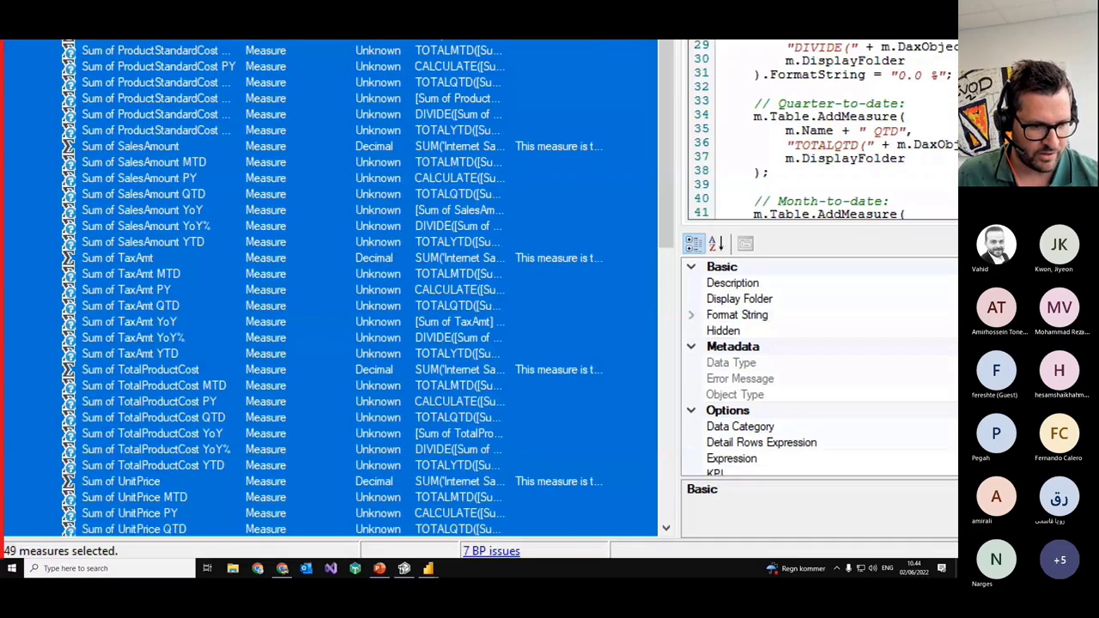
{"action": "key", "text": "super"}
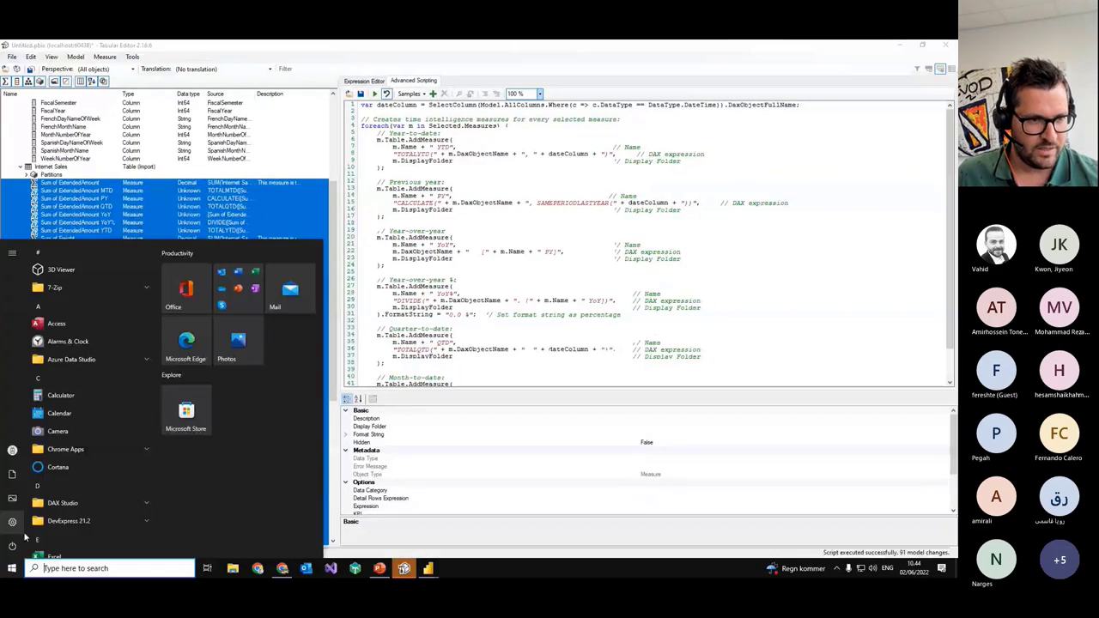
{"action": "key", "text": "Escape"}
Step: Examine the DAX expressions of the Sum of ExtendedAmount PY, QTD, YoY, YoY% and YTD measures
{"action": "left_click", "coordinate": [86, 207]}
{"action": "left_click", "coordinate": [364, 81]}
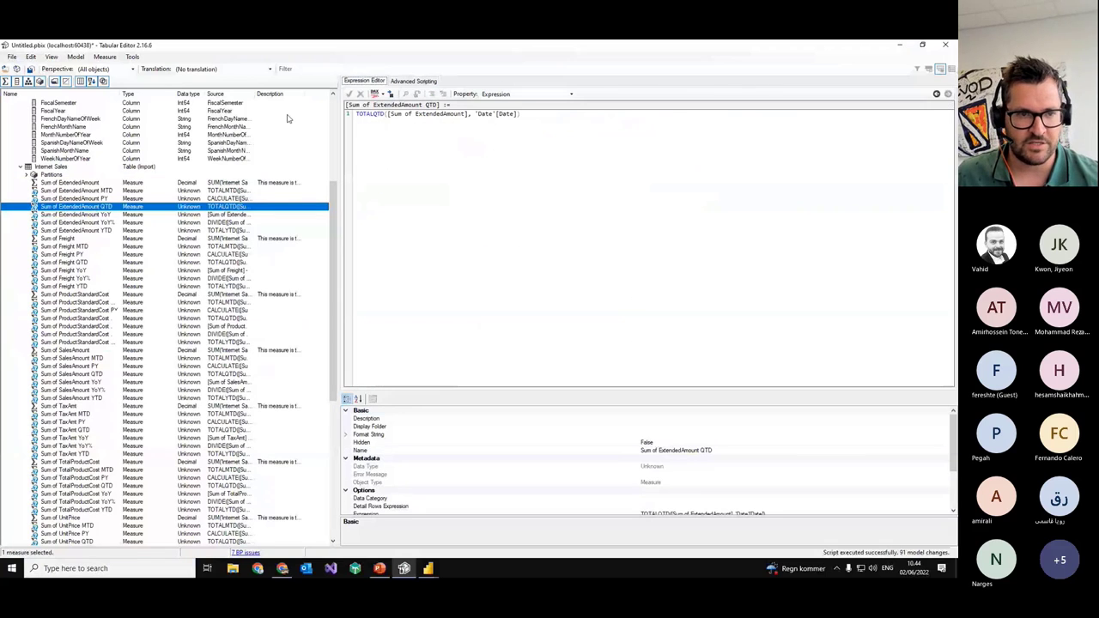
{"action": "left_click", "coordinate": [62, 214]}
{"action": "left_click", "coordinate": [62, 223]}
{"action": "left_click", "coordinate": [62, 230]}
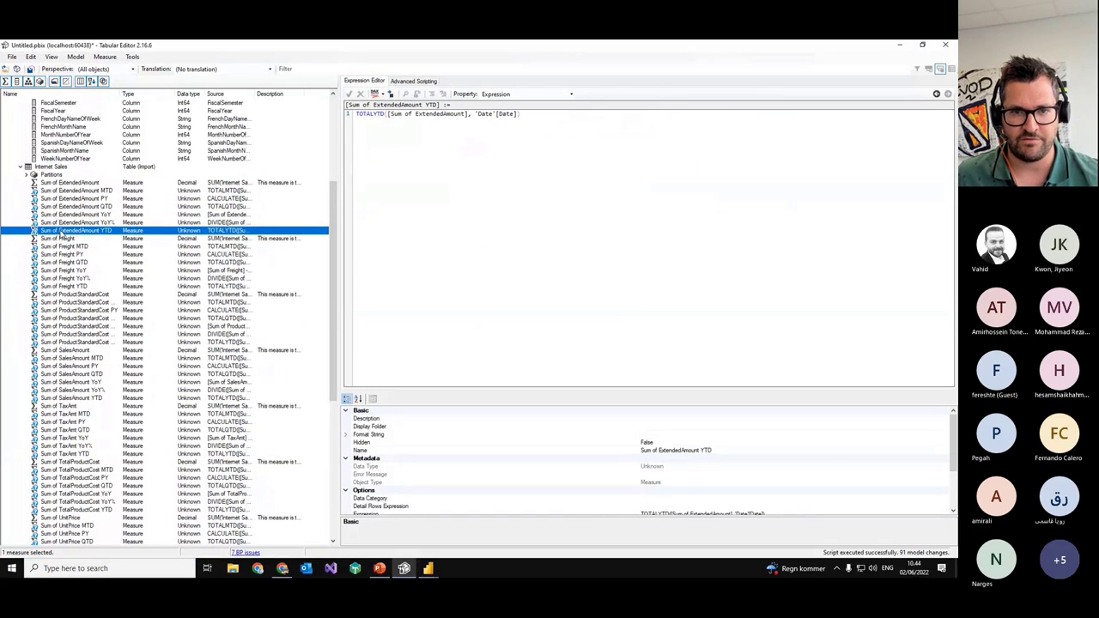
{"action": "left_click", "coordinate": [70, 206]}
{"action": "left_click", "coordinate": [68, 198]}
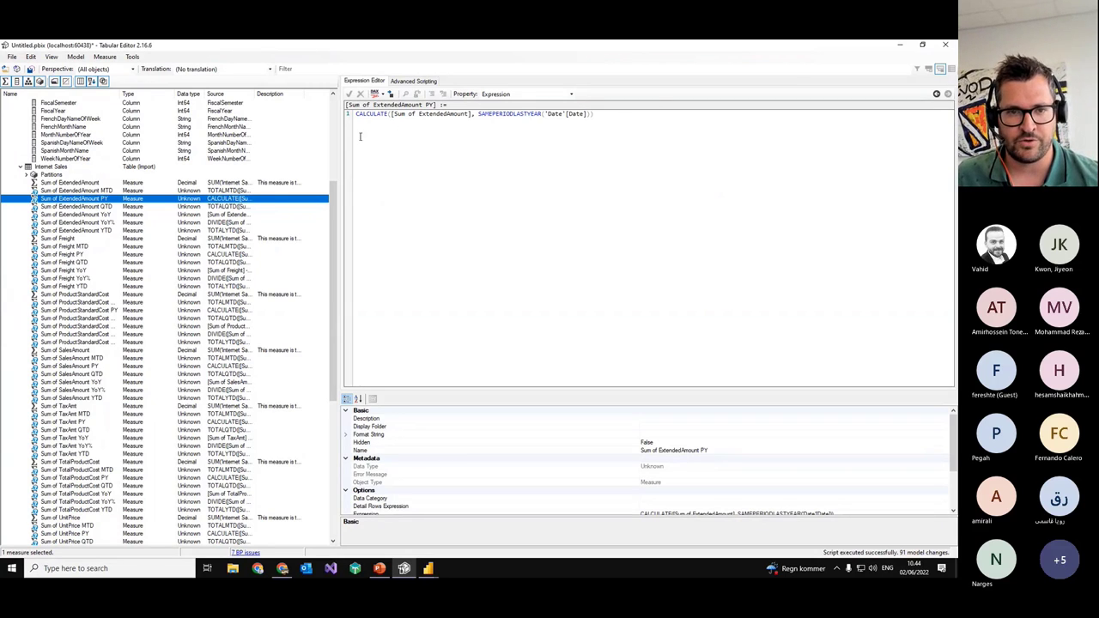
{"action": "double_click", "coordinate": [355, 49]}
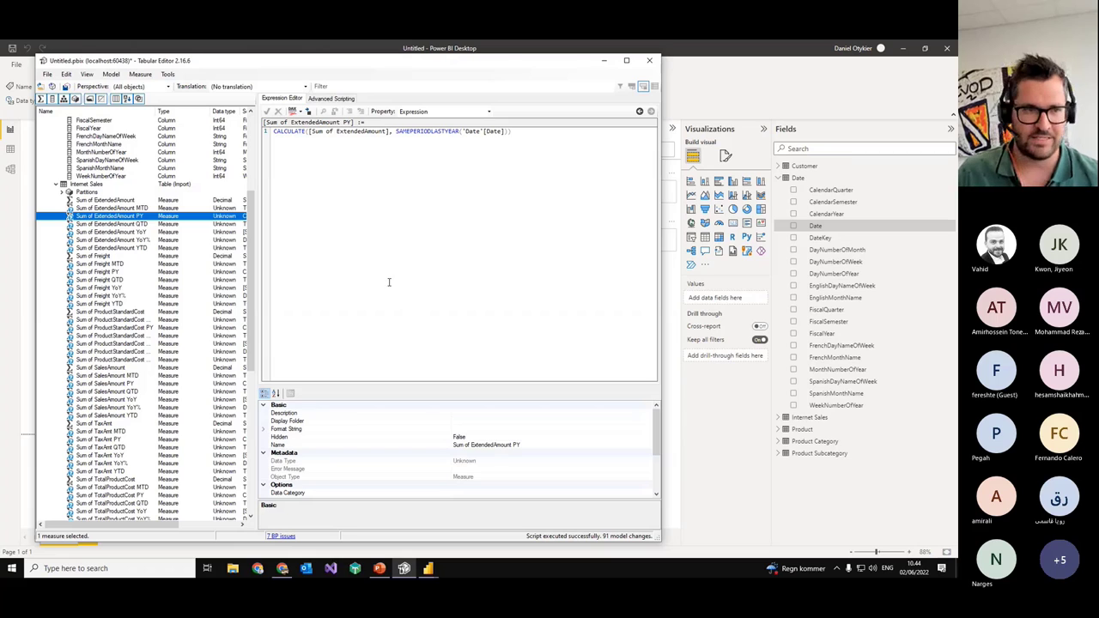
{"action": "left_click", "coordinate": [94, 208]}
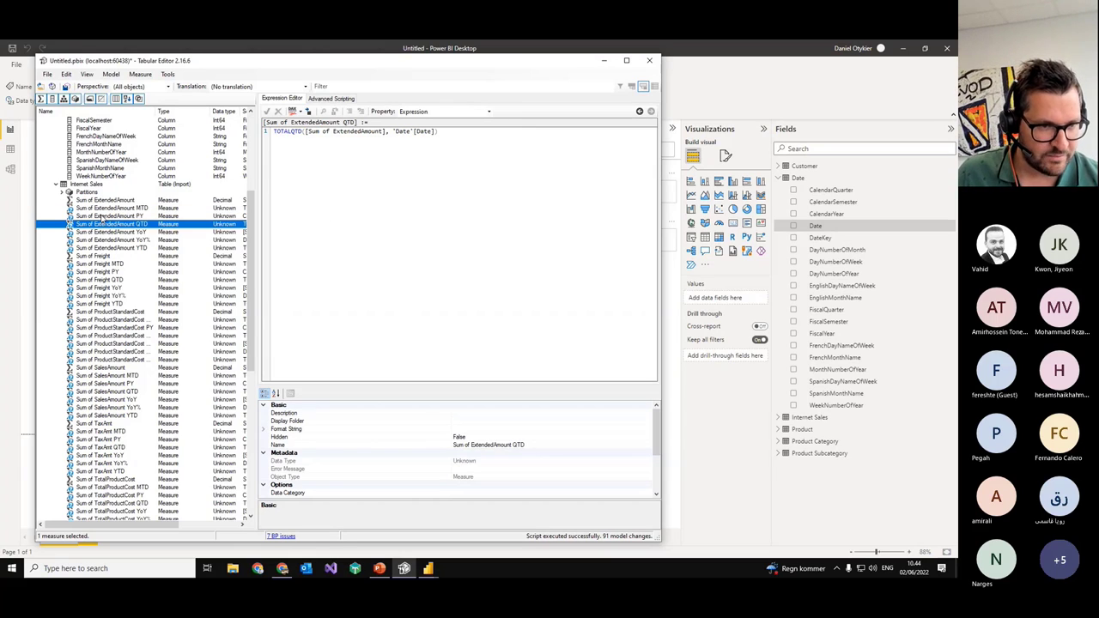
{"action": "left_click", "coordinate": [103, 216]}
Step: Undo the last script run that generated the time intelligence measures
{"action": "left_click", "coordinate": [66, 75]}
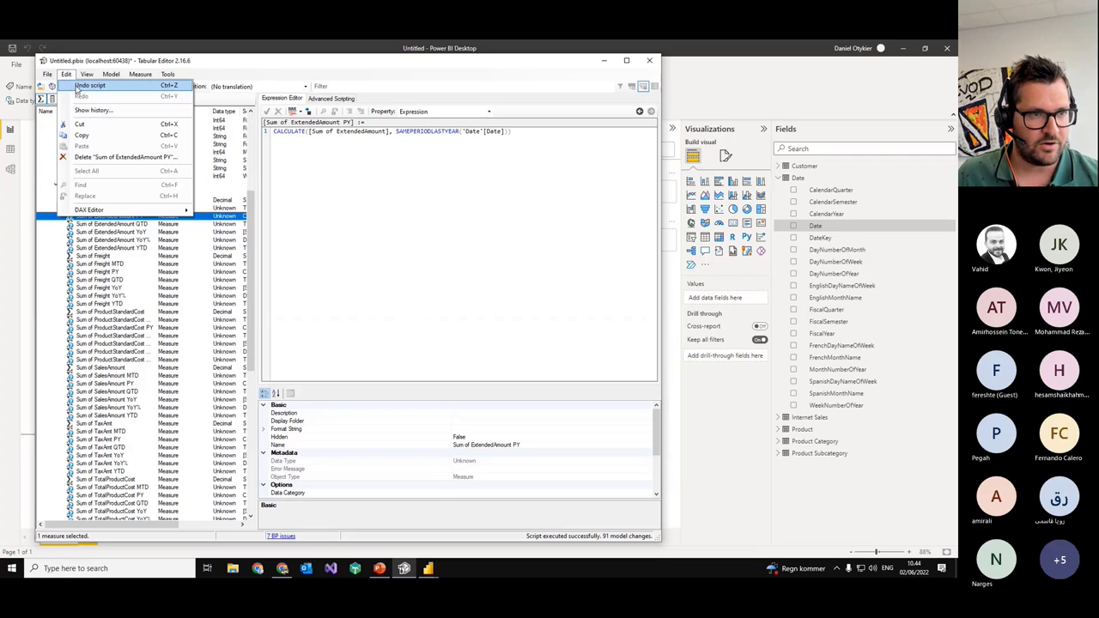
{"action": "left_click", "coordinate": [81, 86]}
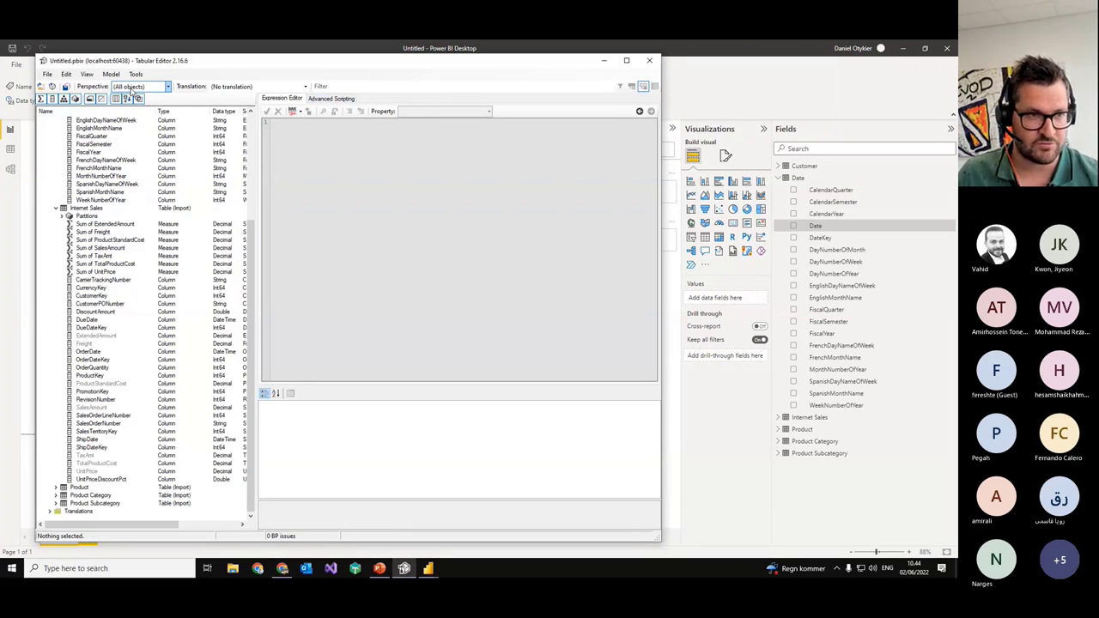
{"action": "left_click", "coordinate": [66, 73]}
{"action": "mouse_move", "coordinate": [110, 73]}
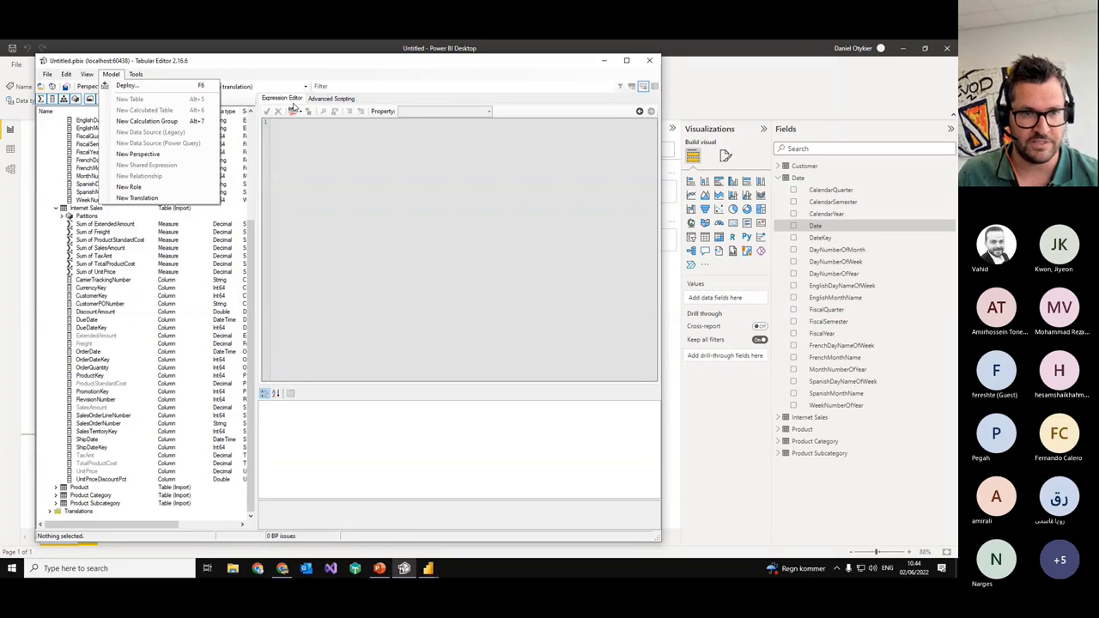
Step: Declare a displayFolder variable with the value "Time intelligence" below the dateColumn line of the C# script
{"action": "left_click", "coordinate": [319, 100]}
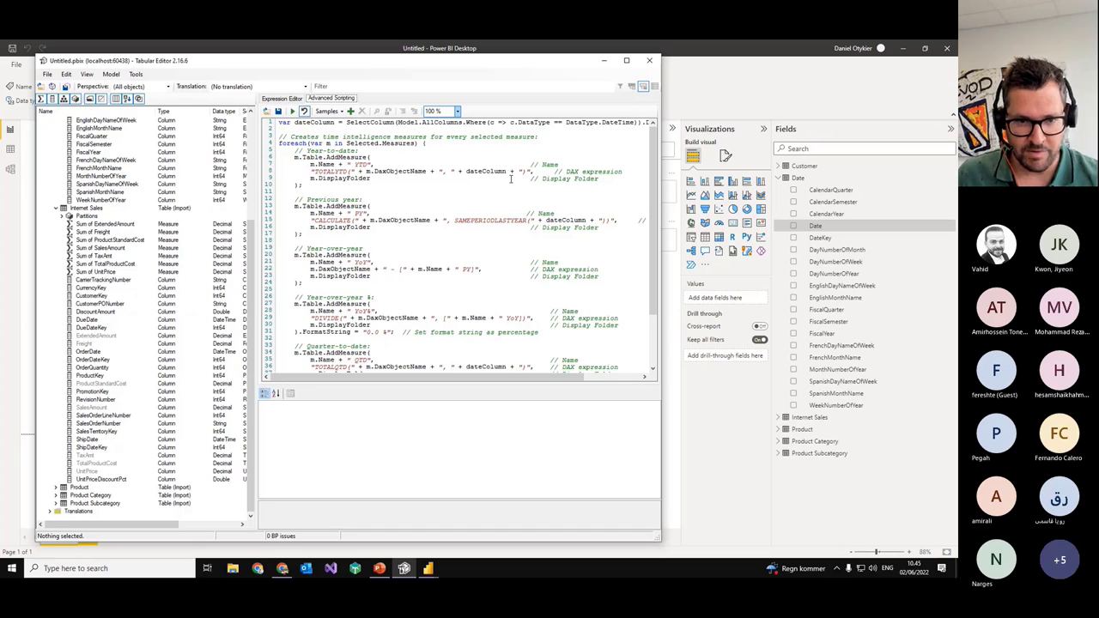
{"action": "left_click", "coordinate": [326, 130]}
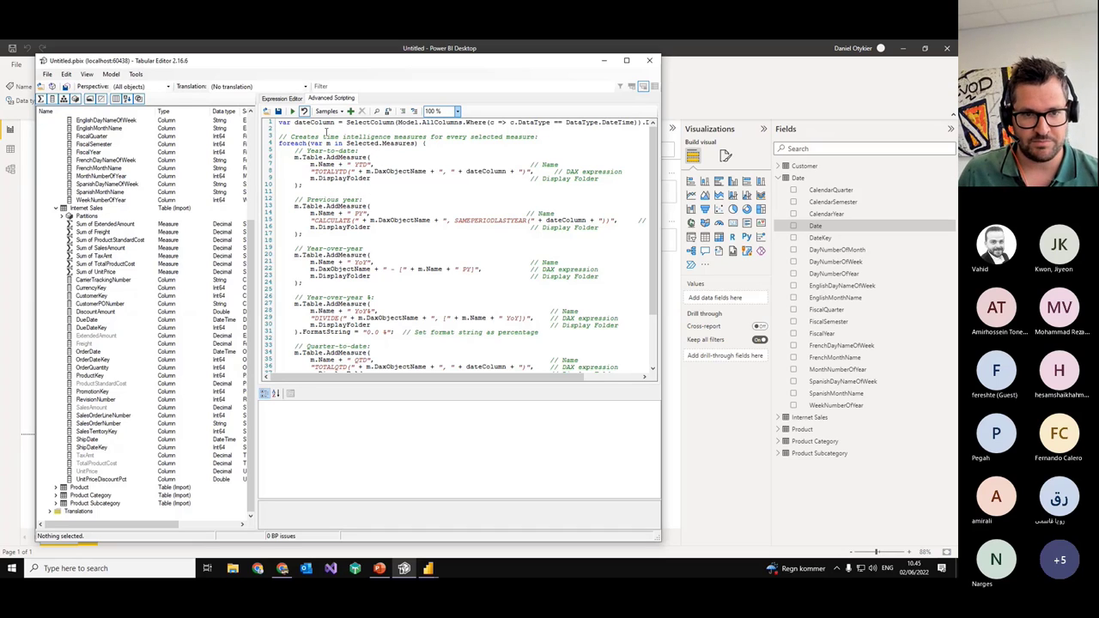
{"action": "key", "text": "Return"}
{"action": "key", "text": "Up"}
{"action": "type", "text": "var"}
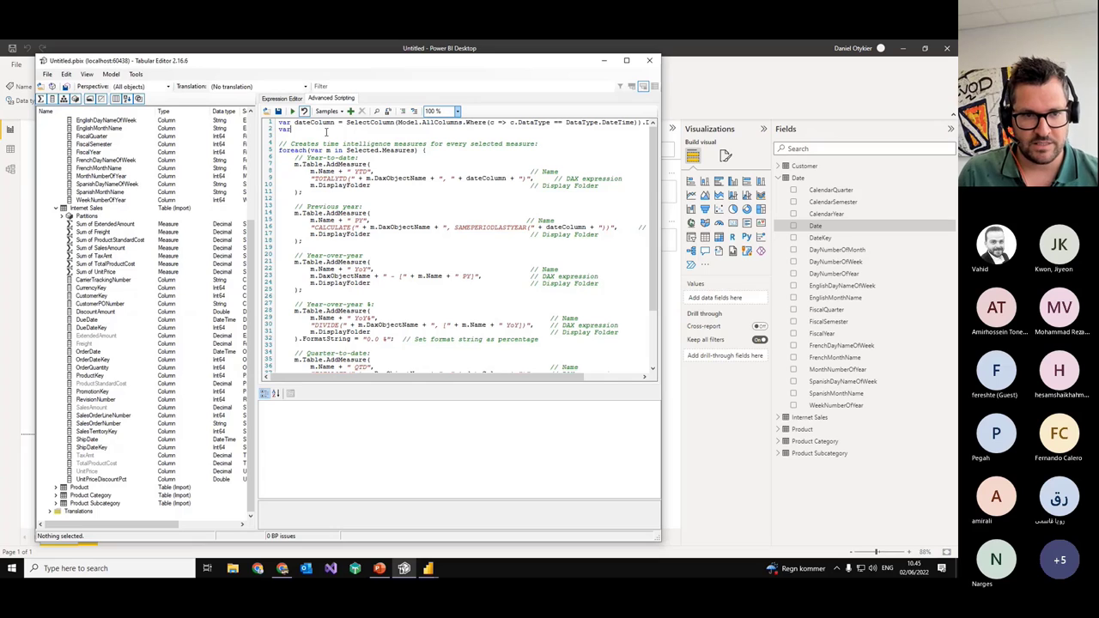
{"action": "type", "text": " displayFolder = \""}
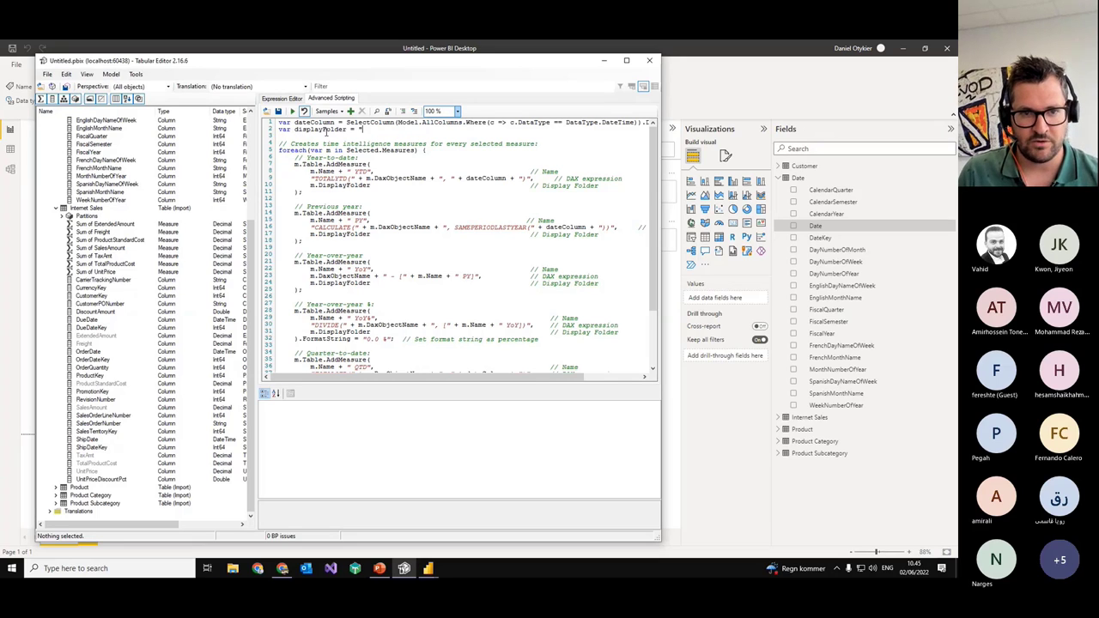
{"action": "type", "text": "Time intelligence\";"}
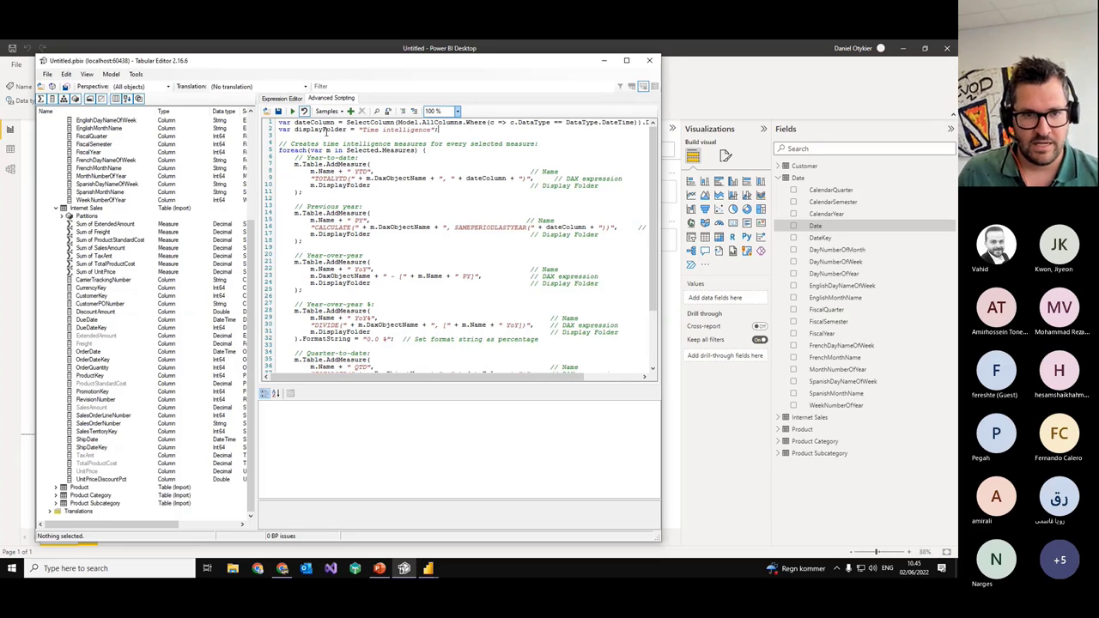
Step: Replace every occurrence of m.DisplayFolder in the script with displayFolder
{"action": "left_click_drag", "start_coordinate": [310, 185], "coordinate": [371, 186]}
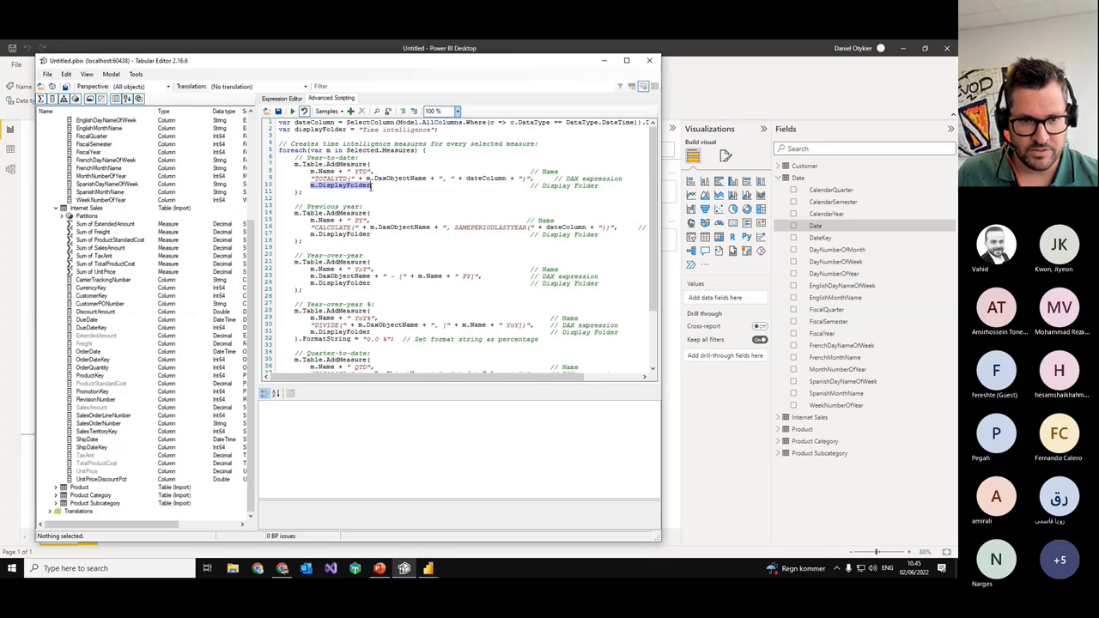
{"action": "double_click", "coordinate": [311, 130]}
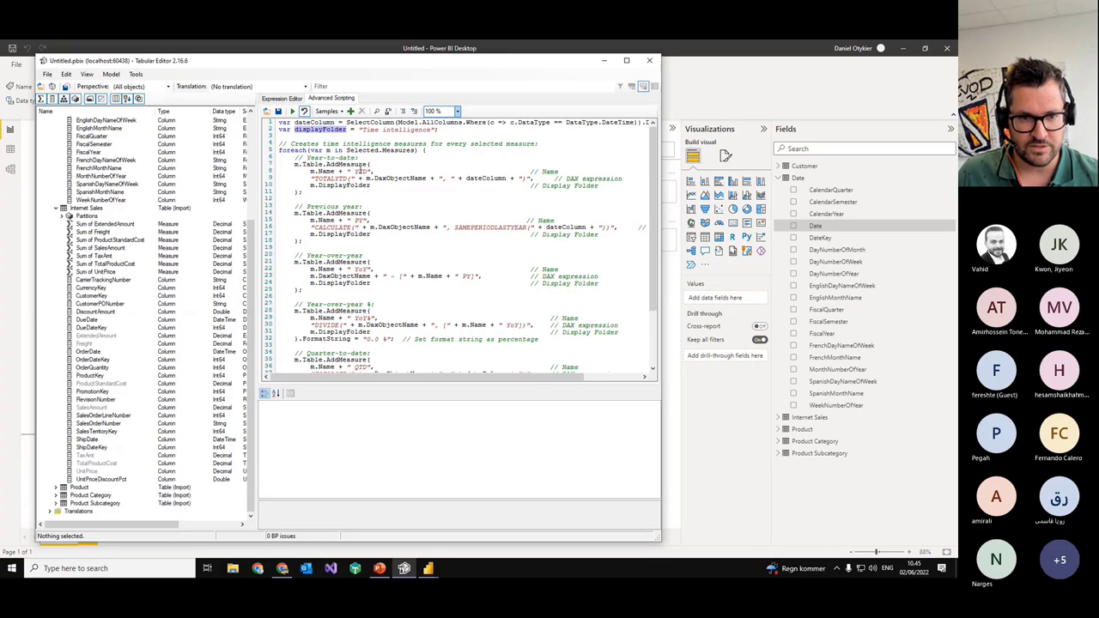
{"action": "left_click", "coordinate": [360, 169]}
{"action": "key", "text": "ctrl+h"}
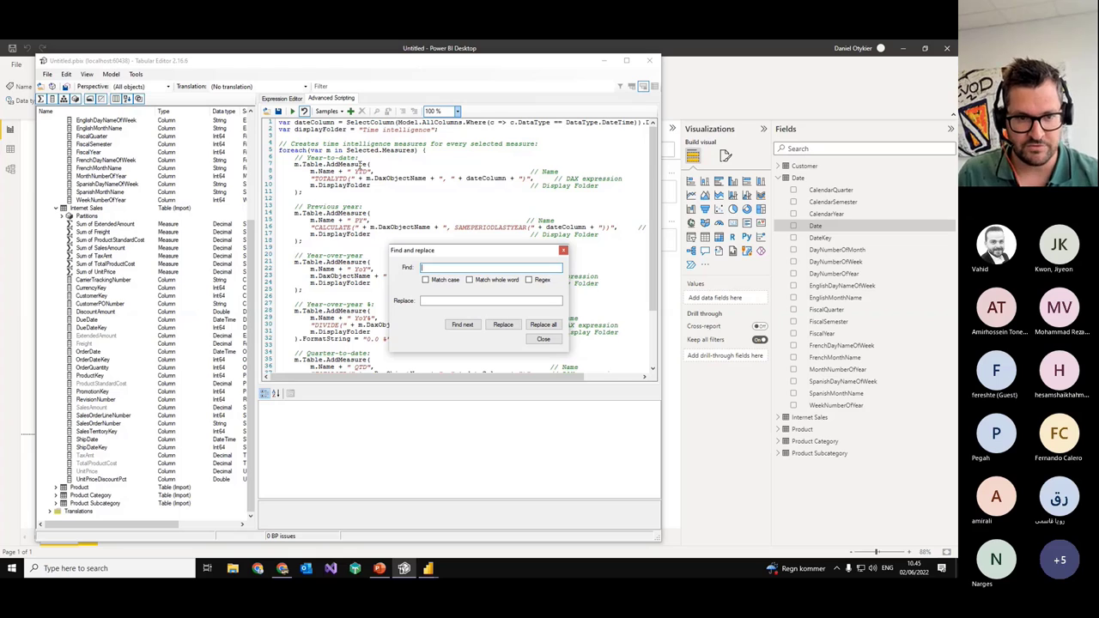
{"action": "type", "text": "m.DisplayFolder"}
{"action": "key", "text": "Tab"}
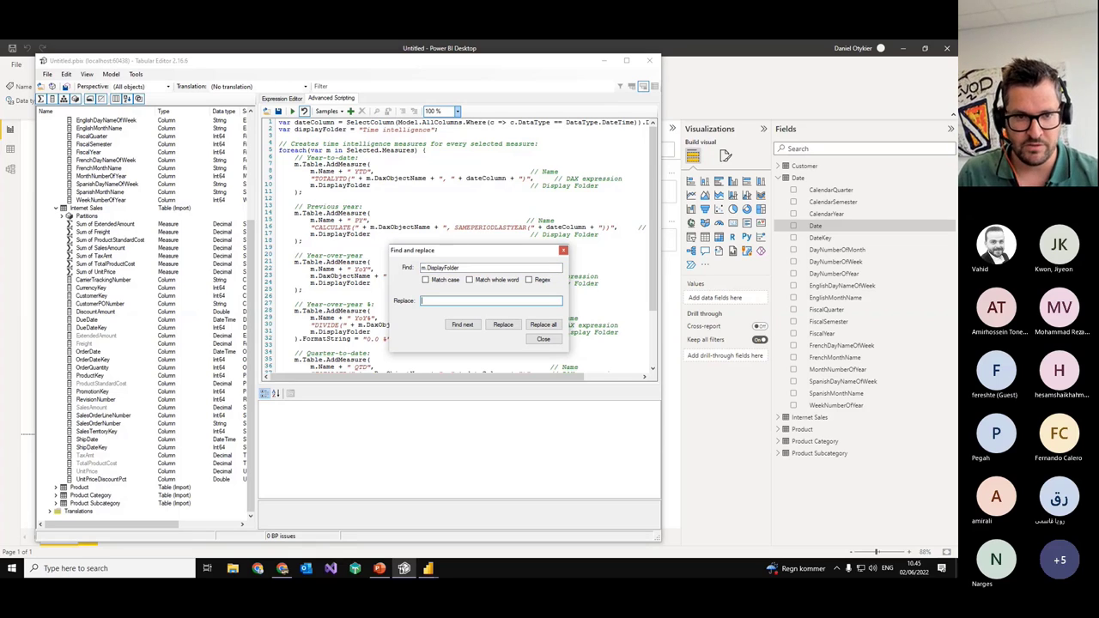
{"action": "type", "text": "displayFolder"}
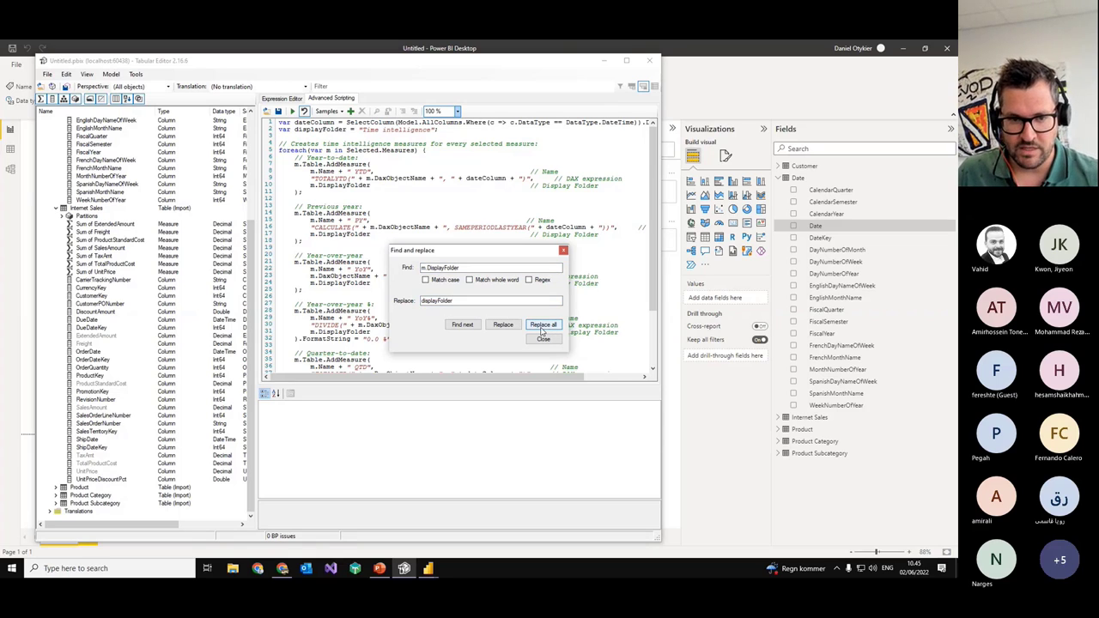
{"action": "left_click", "coordinate": [543, 325]}
{"action": "key", "text": "Return"}
{"action": "left_click", "coordinate": [544, 339]}
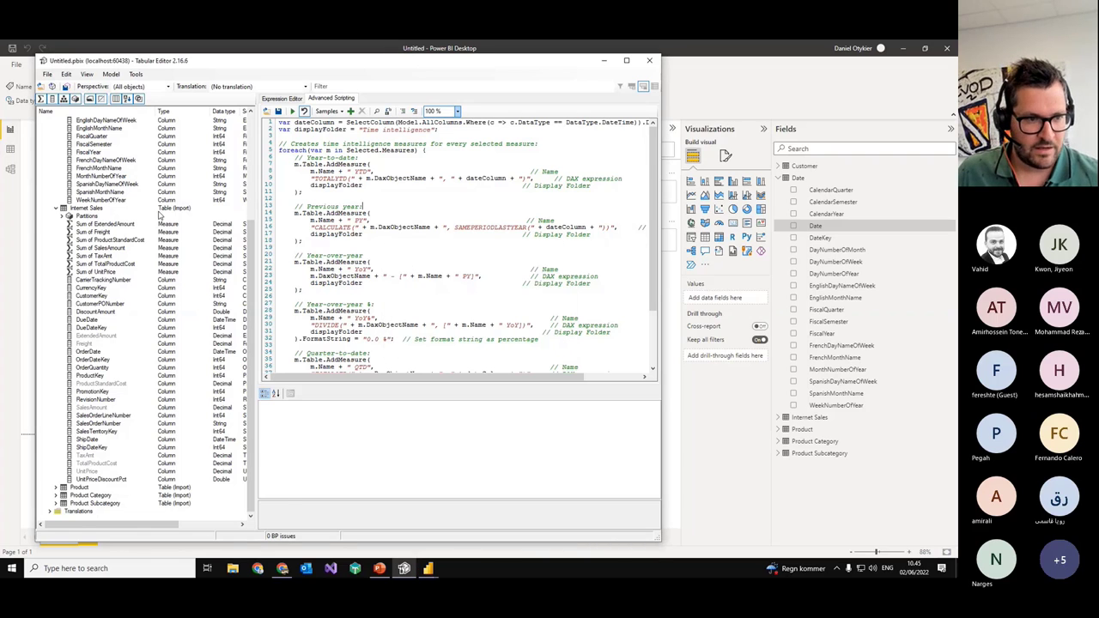
Step: Run the script on the Internet Sales measures from Sum of ExtendedAmount to Sum of UnitPrice, choosing the Date column
{"action": "left_click", "coordinate": [103, 223]}
{"action": "left_click", "coordinate": [99, 271], "text": "shift"}
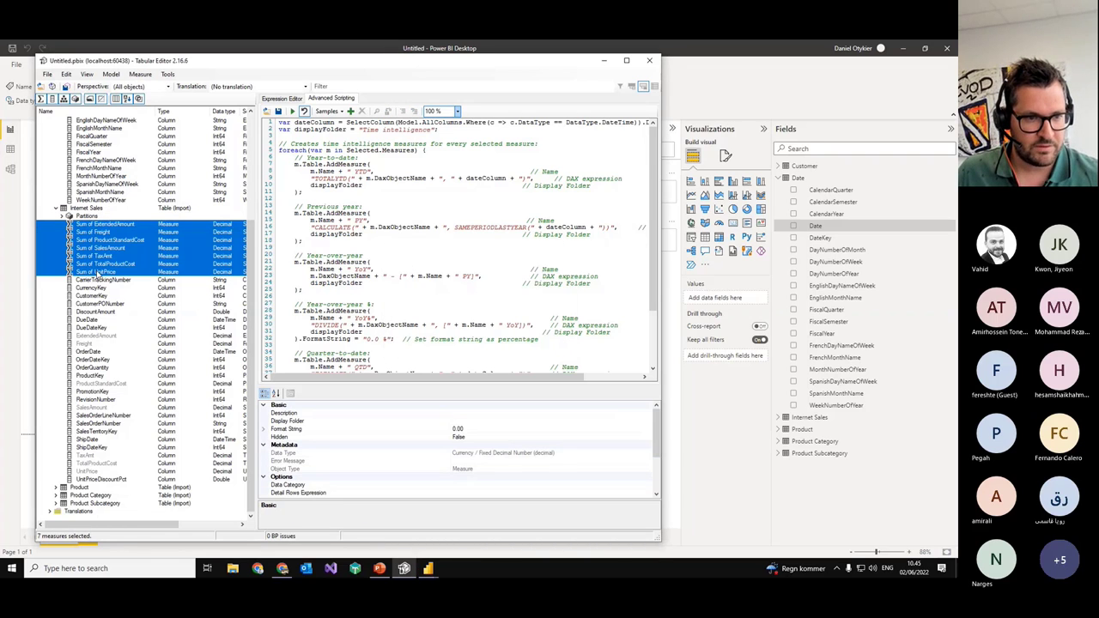
{"action": "left_click", "coordinate": [293, 112]}
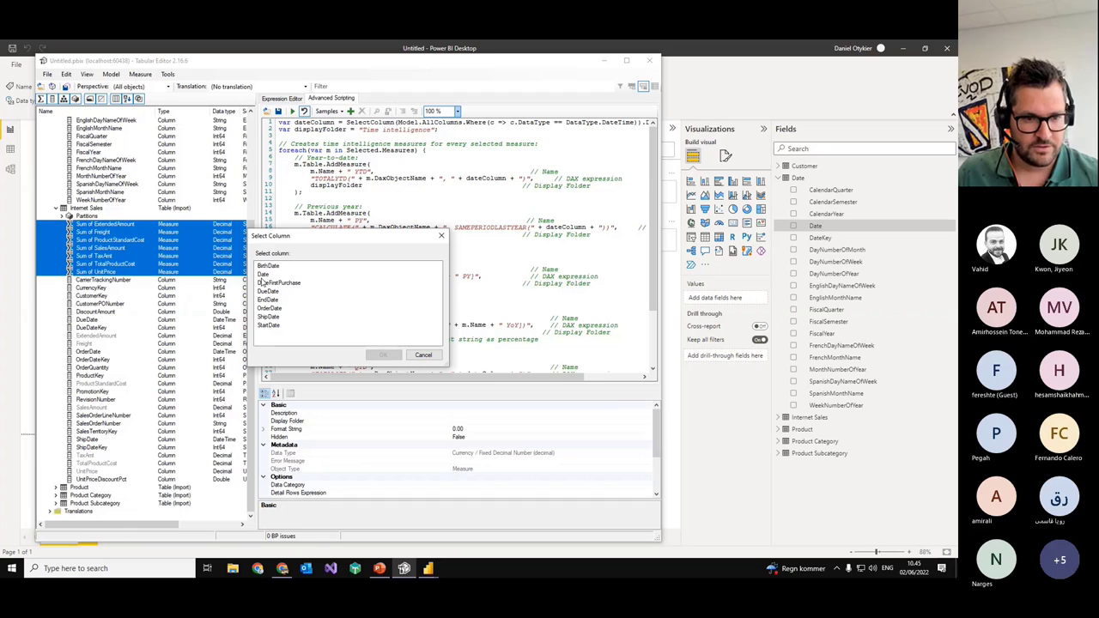
{"action": "left_click", "coordinate": [264, 275]}
{"action": "left_click", "coordinate": [379, 354]}
Step: Look through the measures in the Internet Sales table's Time intelligence folder and save the changes to the connected model
{"action": "double_click", "coordinate": [112, 224]}
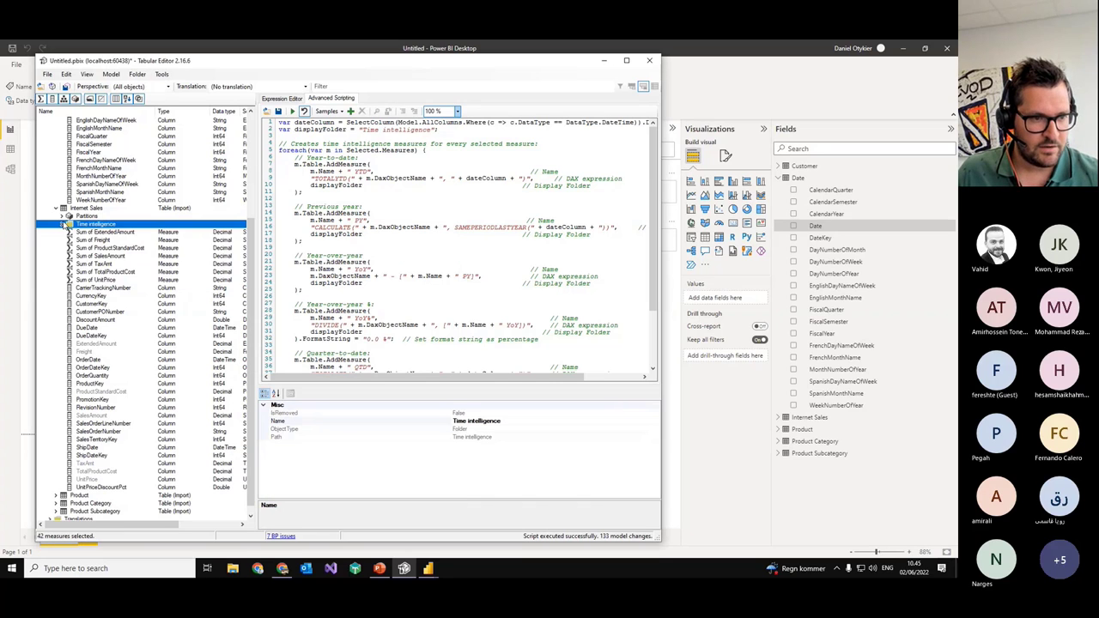
{"action": "scroll", "coordinate": [141, 245], "scroll_direction": "down", "scroll_amount": 5}
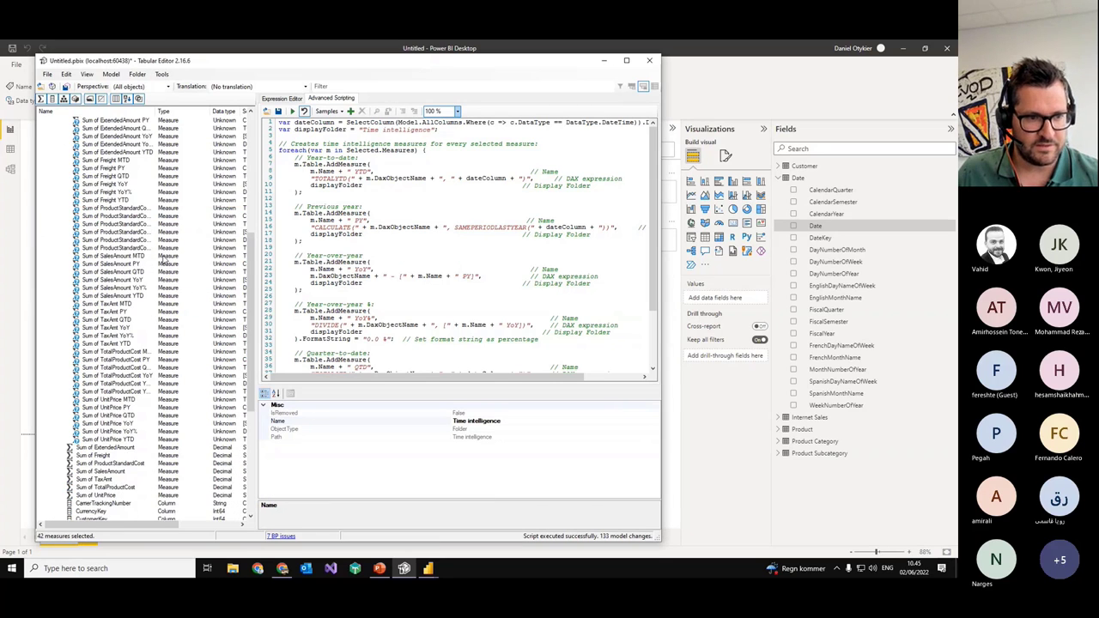
{"action": "scroll", "coordinate": [164, 261], "scroll_direction": "up", "scroll_amount": 3}
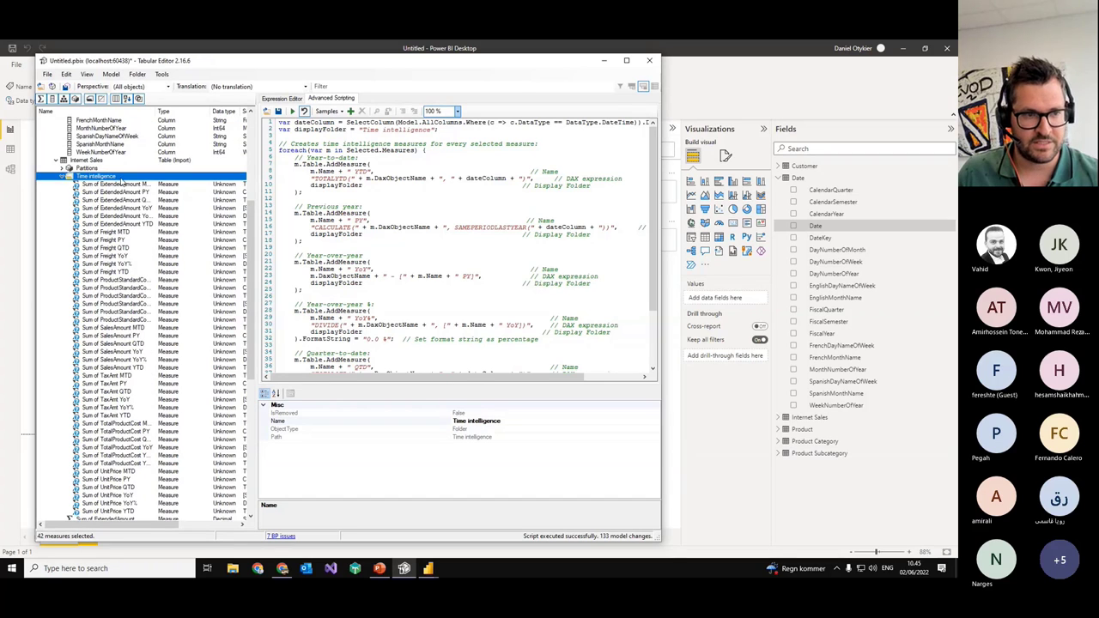
{"action": "left_click", "coordinate": [68, 177]}
{"action": "left_click", "coordinate": [65, 88]}
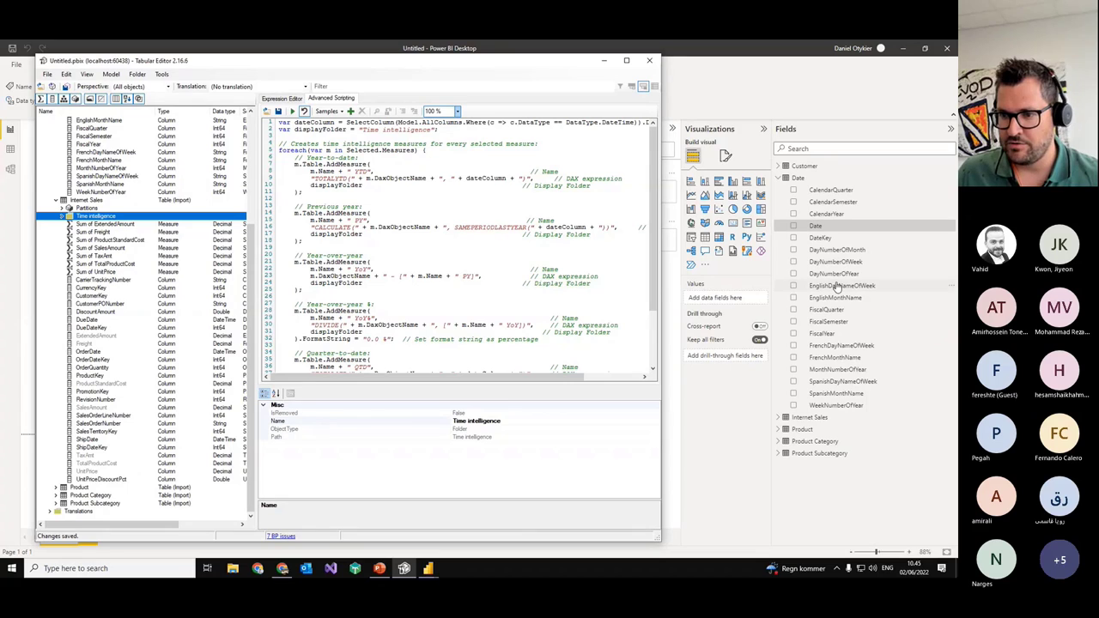
Step: Switch to Power BI Desktop, expand the Internet Sales table's Time intelligence folder, and look through its measures
{"action": "left_click", "coordinate": [833, 210]}
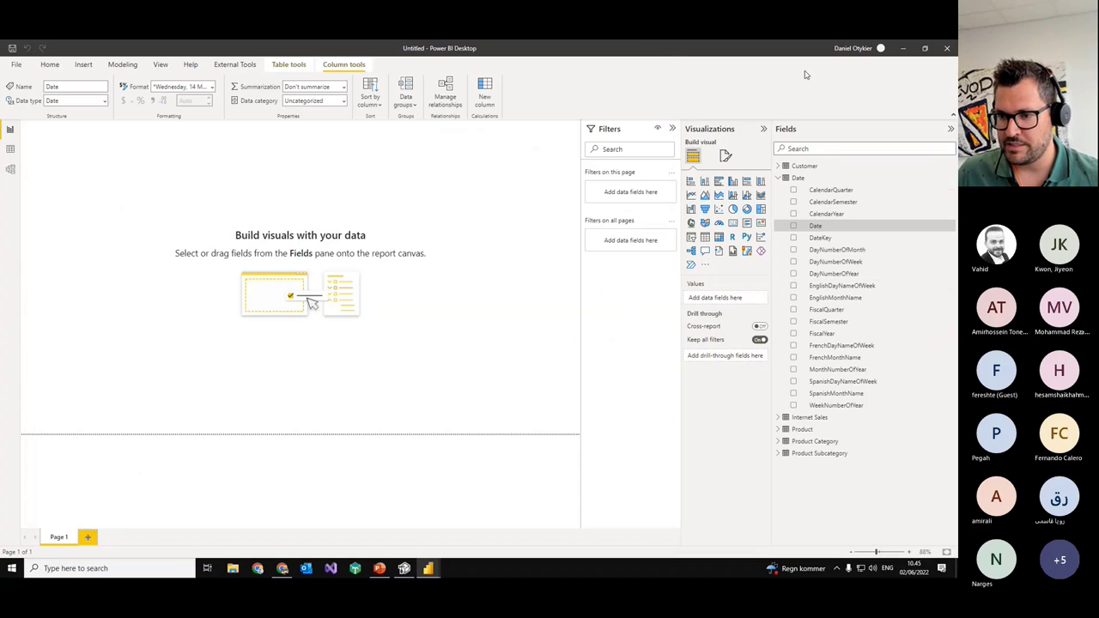
{"action": "left_click", "coordinate": [837, 297]}
{"action": "left_click", "coordinate": [831, 214]}
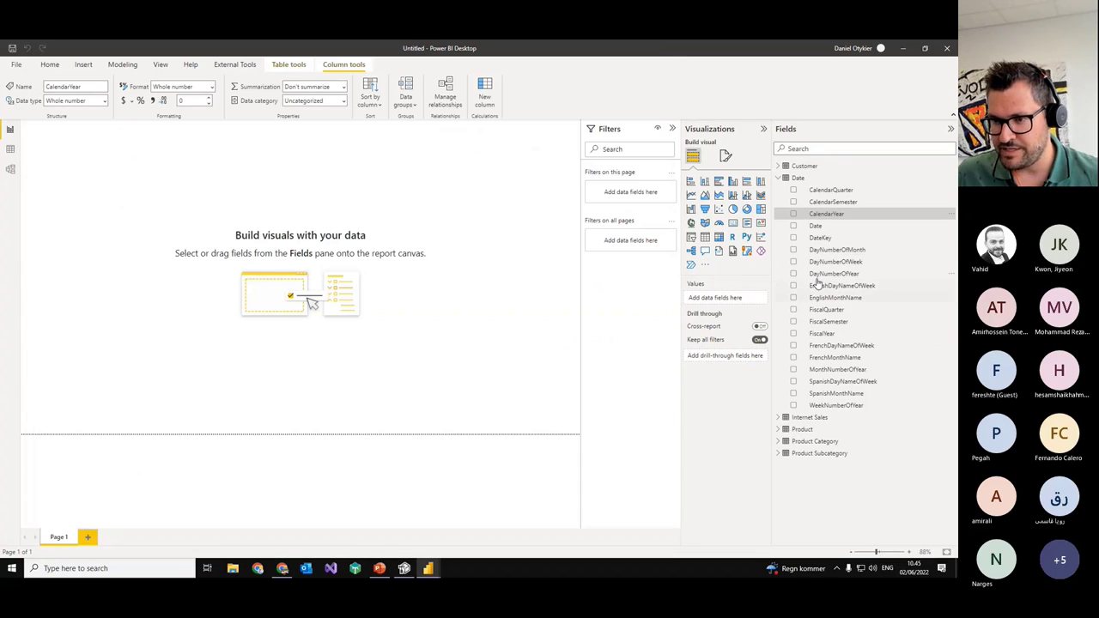
{"action": "left_click", "coordinate": [780, 178]}
{"action": "left_click", "coordinate": [778, 190]}
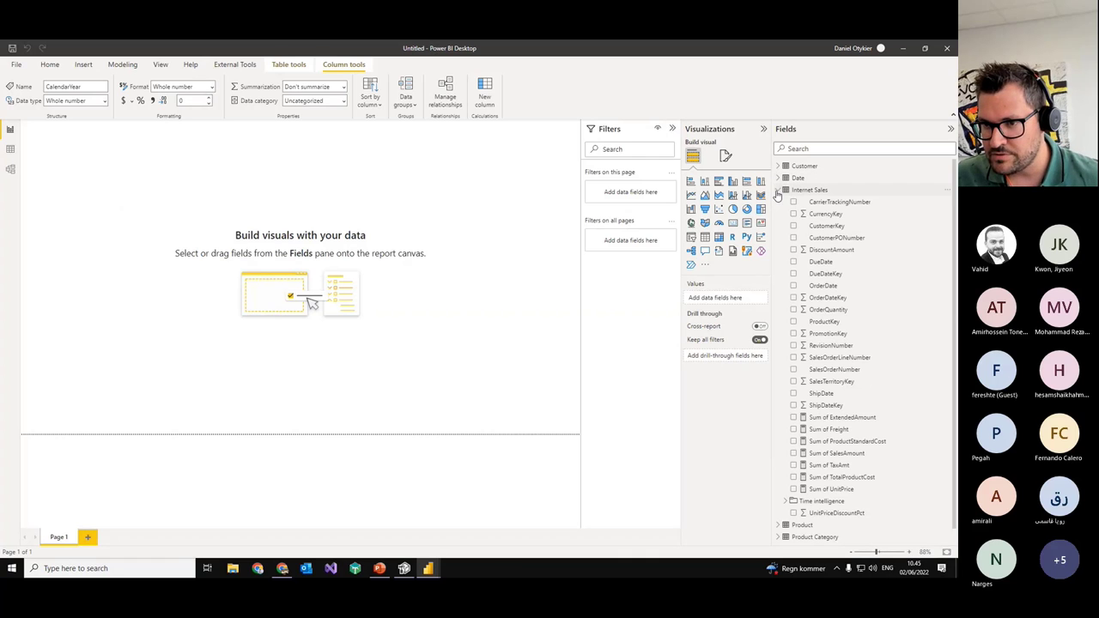
{"action": "left_click", "coordinate": [808, 501]}
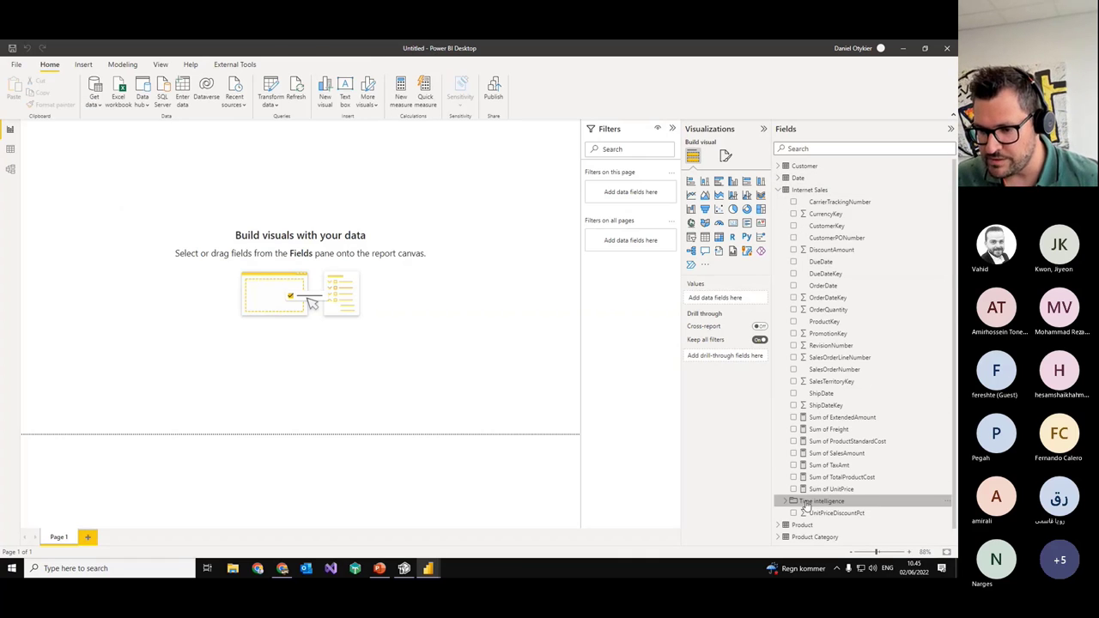
{"action": "left_click", "coordinate": [785, 501]}
{"action": "scroll", "coordinate": [823, 367], "scroll_direction": "down", "scroll_amount": 5}
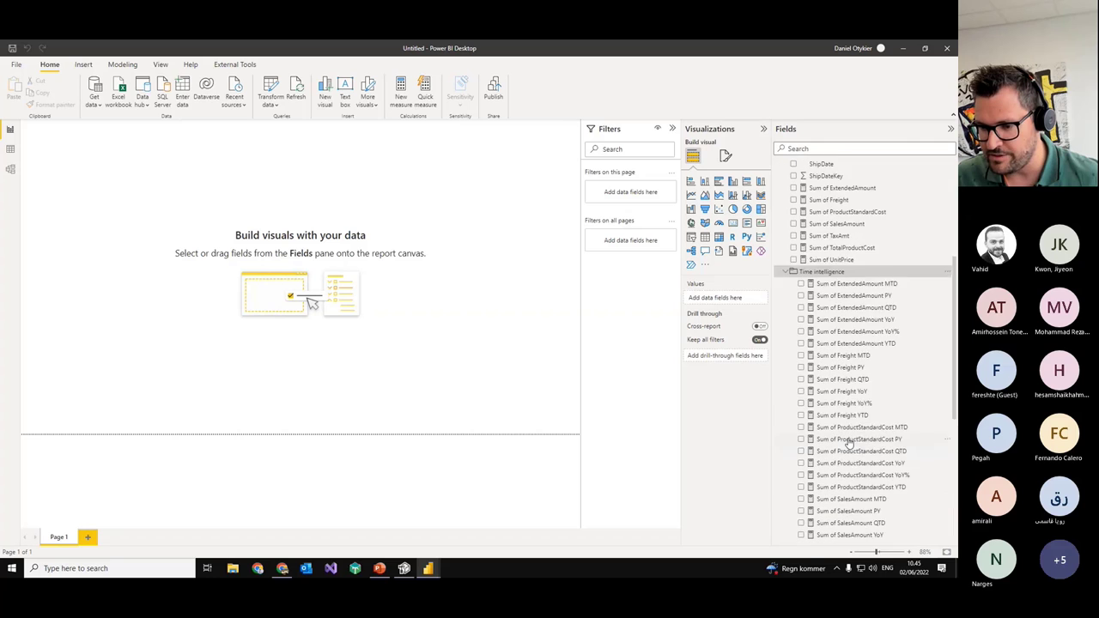
{"action": "scroll", "coordinate": [824, 378], "scroll_direction": "down", "scroll_amount": 3}
{"action": "scroll", "coordinate": [846, 404], "scroll_direction": "up", "scroll_amount": 5}
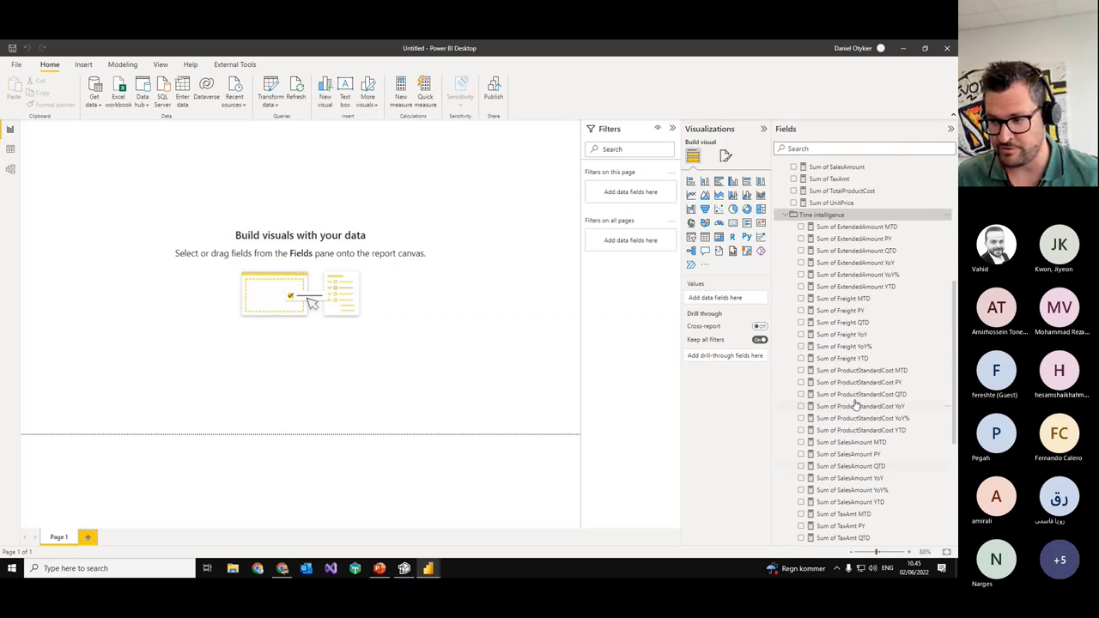
{"action": "scroll", "coordinate": [855, 405], "scroll_direction": "down", "scroll_amount": 1}
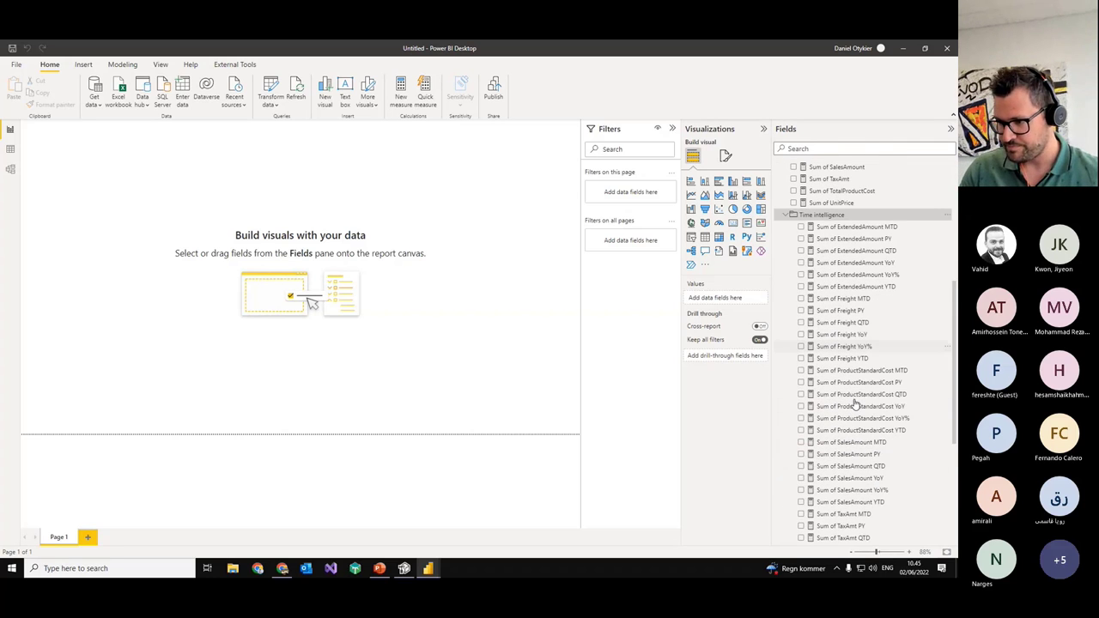
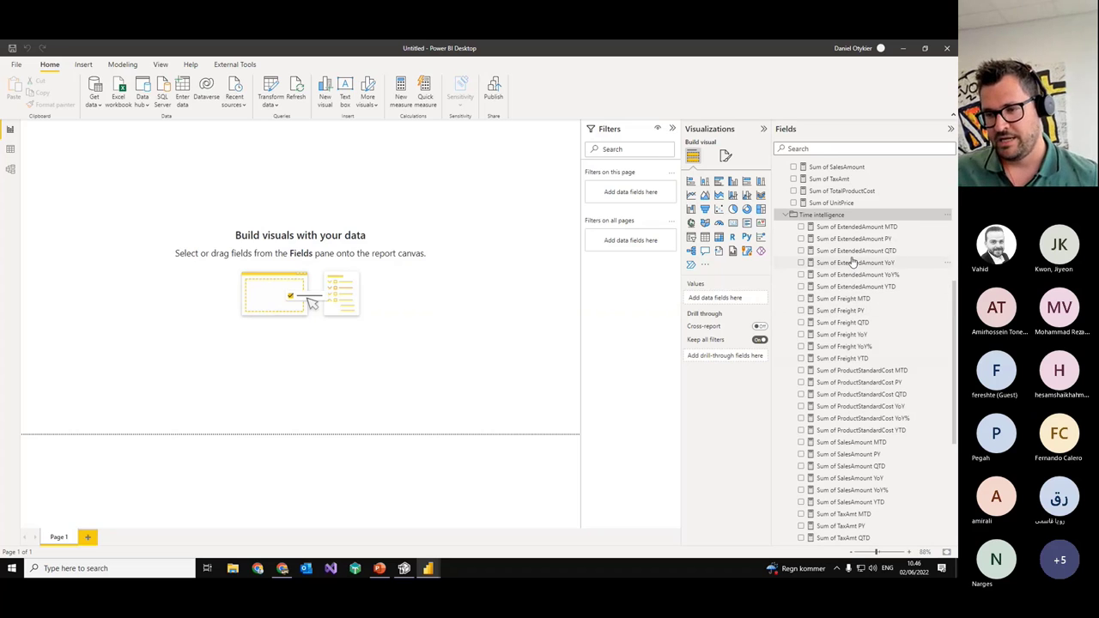
Step: Add a table visual to the report page and include the Color column from the Product table
{"action": "scroll", "coordinate": [820, 322], "scroll_direction": "up", "scroll_amount": 2}
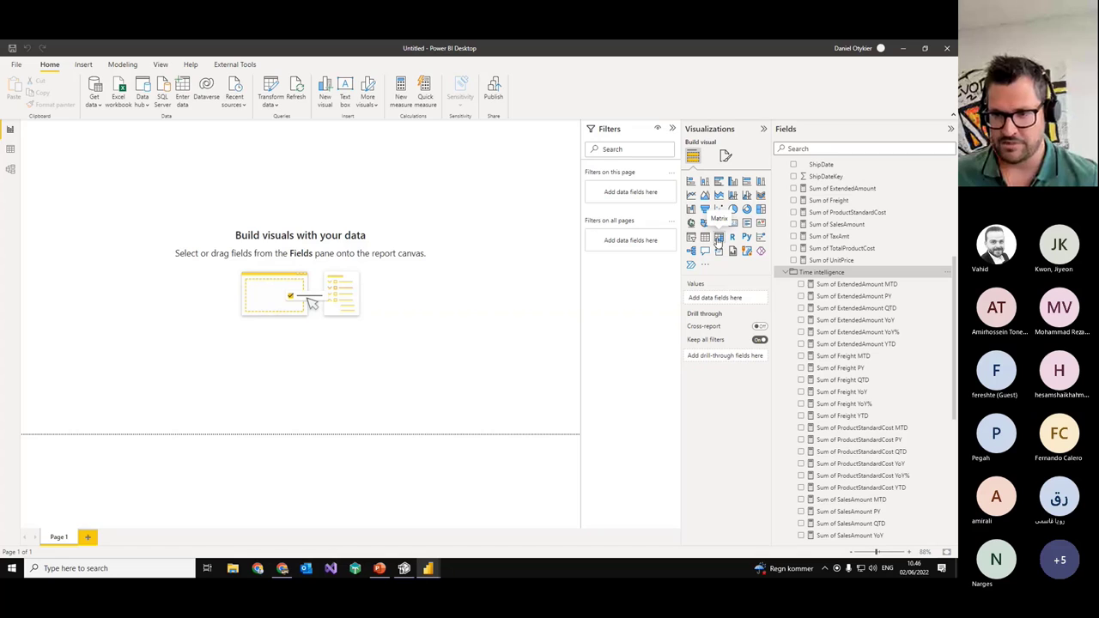
{"action": "left_click", "coordinate": [718, 238]}
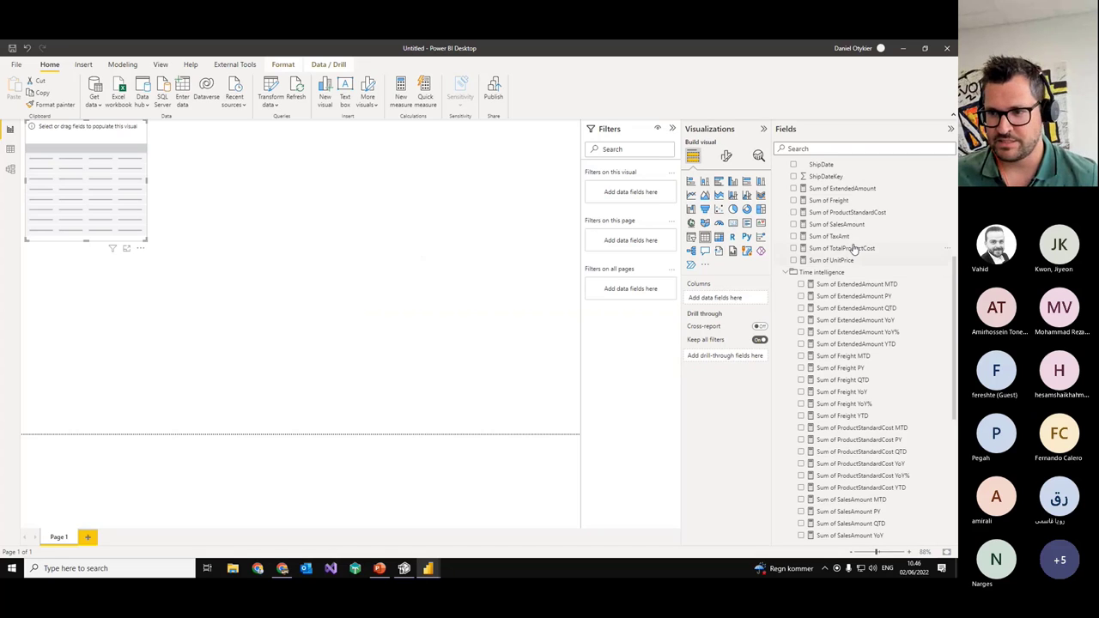
{"action": "scroll", "coordinate": [850, 246], "scroll_direction": "up", "scroll_amount": 5}
{"action": "left_click", "coordinate": [780, 190]}
{"action": "left_click", "coordinate": [780, 202]}
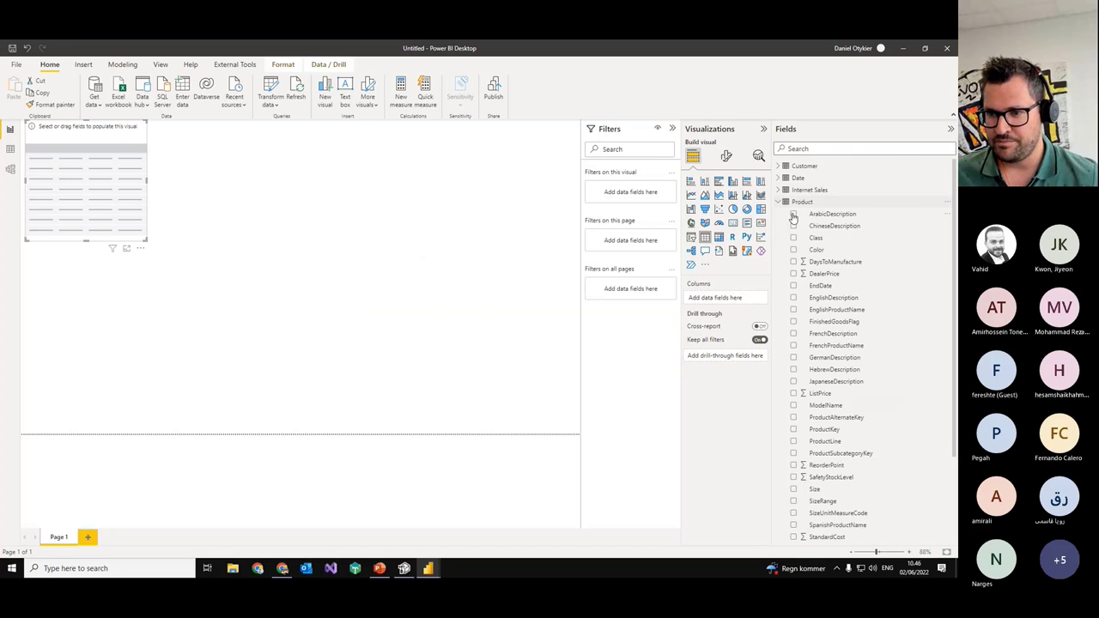
{"action": "left_click", "coordinate": [793, 249]}
{"action": "left_click", "coordinate": [780, 202]}
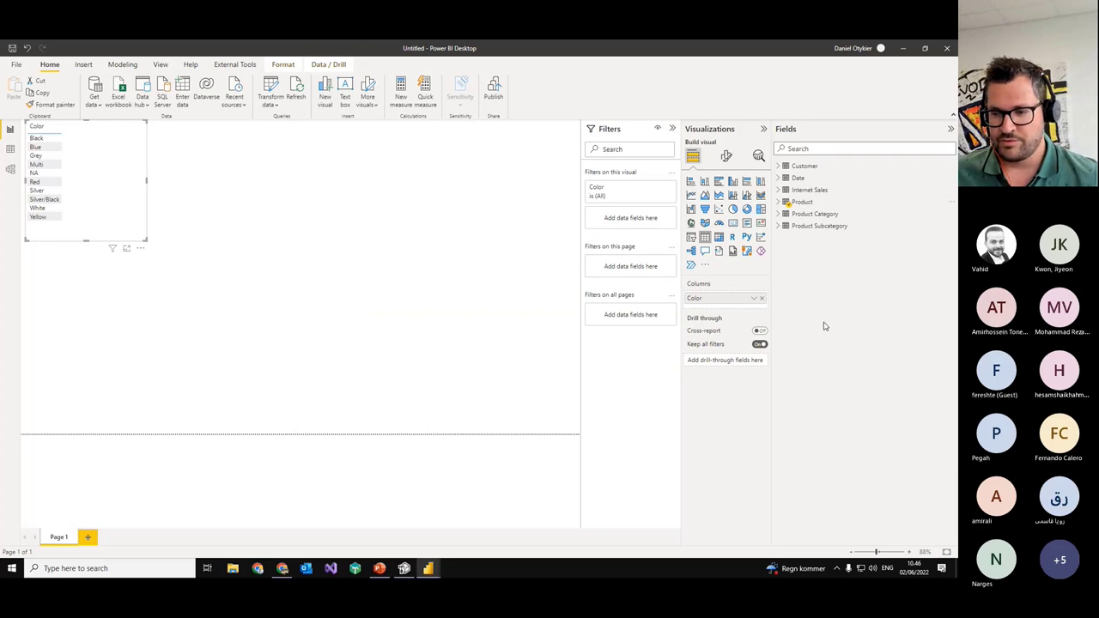
Step: Add the Sum of Freight MTD and Sum of Freight YoY measures from Internet Sales to the table visual
{"action": "left_click", "coordinate": [779, 190]}
{"action": "scroll", "coordinate": [839, 307], "scroll_direction": "down", "scroll_amount": 10}
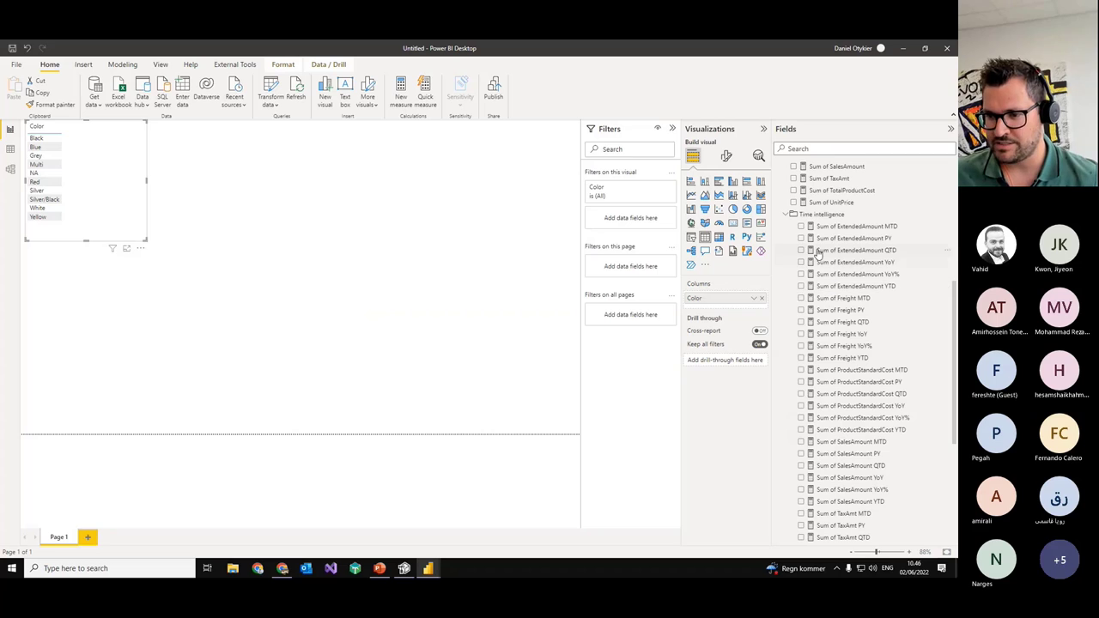
{"action": "scroll", "coordinate": [849, 393], "scroll_direction": "down", "scroll_amount": 1}
{"action": "left_click", "coordinate": [801, 242]}
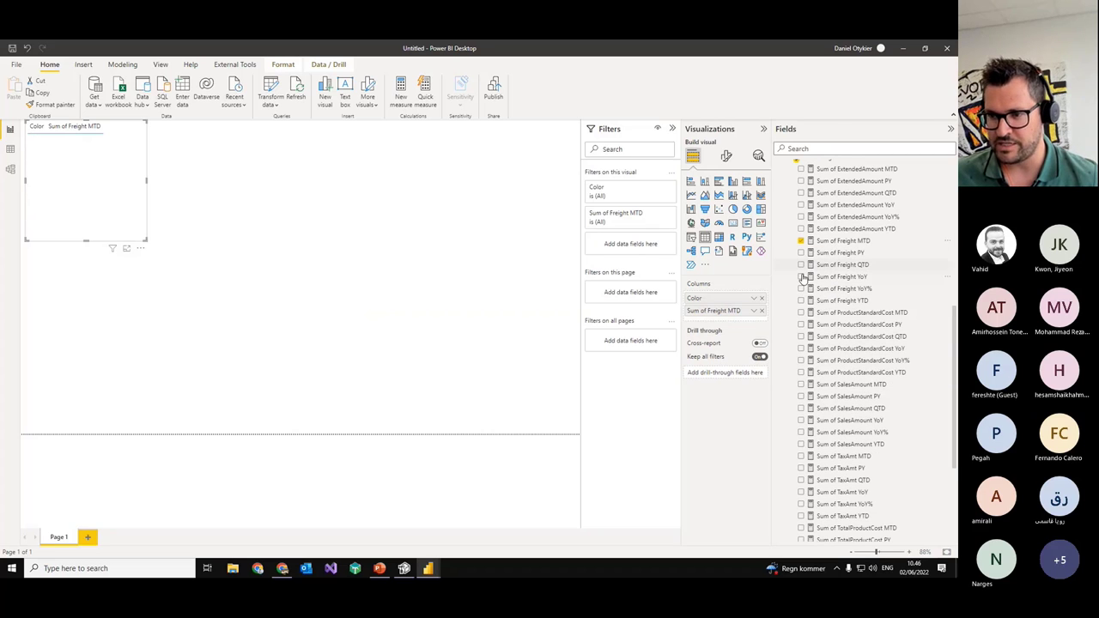
{"action": "left_click", "coordinate": [801, 277]}
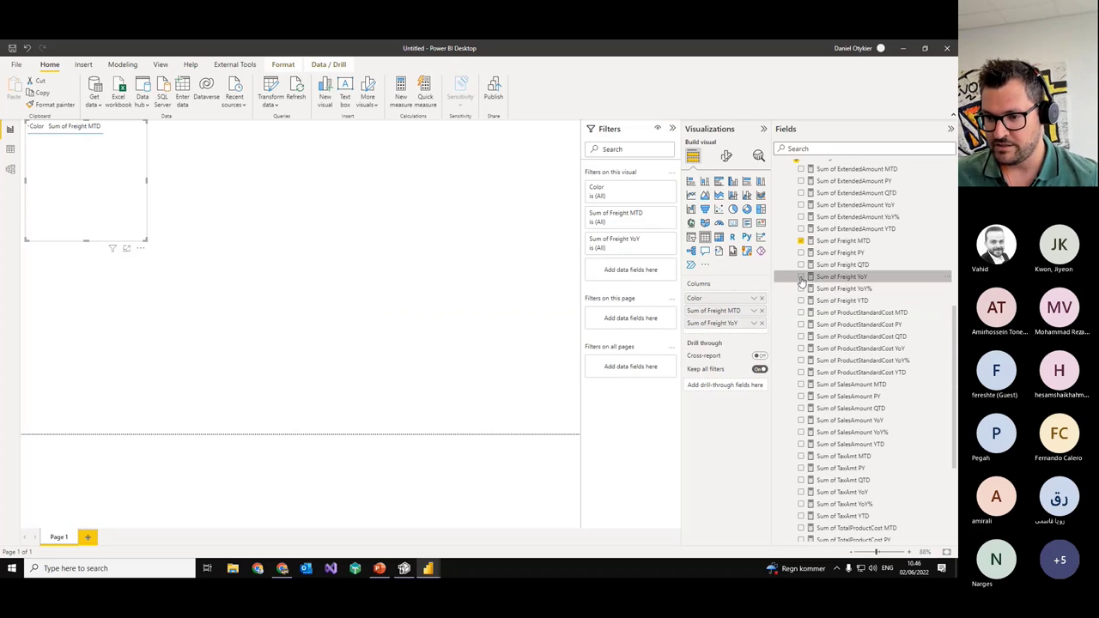
Step: Add Sum of TaxAmt PY and Sum of TaxAmt YTD to the table visual and widen it to fit all columns
{"action": "scroll", "coordinate": [844, 437], "scroll_direction": "down", "scroll_amount": 1}
{"action": "scroll", "coordinate": [812, 420], "scroll_direction": "down", "scroll_amount": 3}
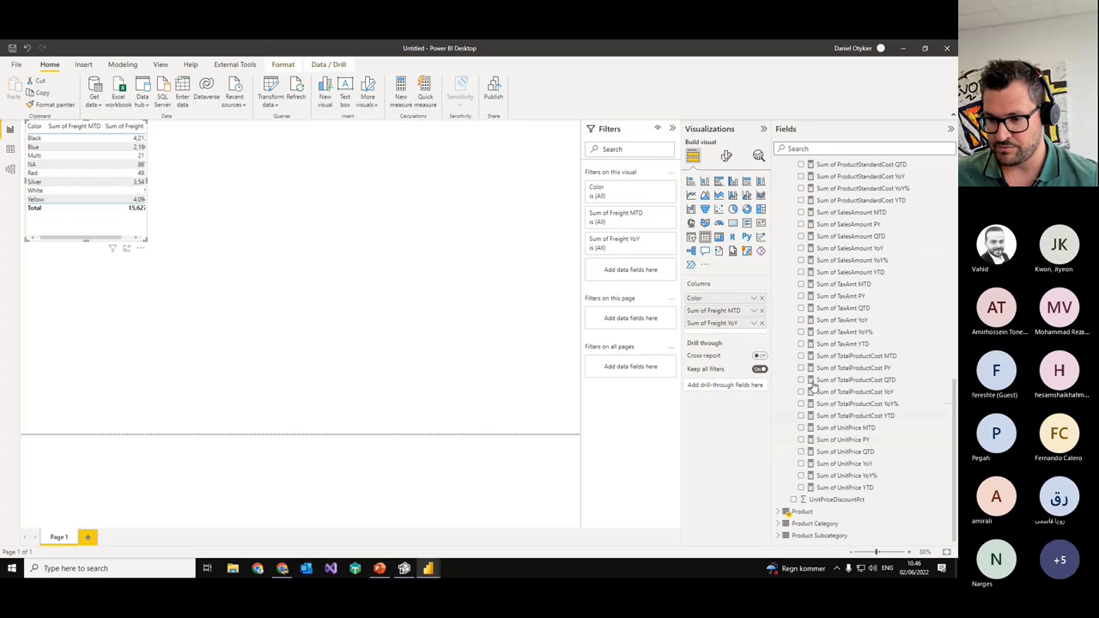
{"action": "left_click", "coordinate": [801, 297]}
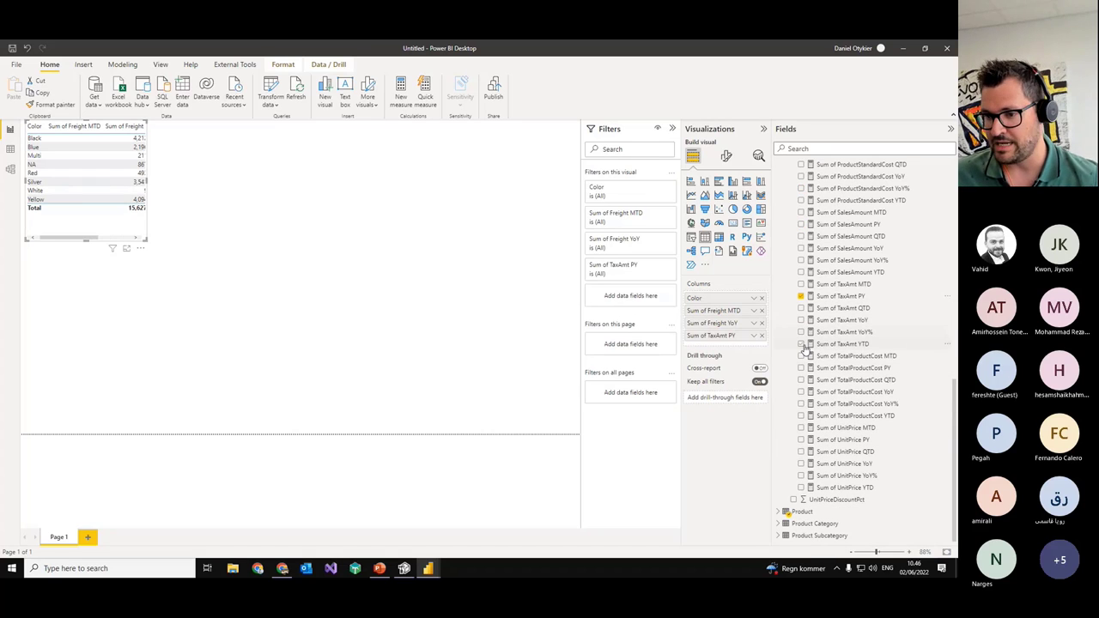
{"action": "left_click", "coordinate": [802, 344]}
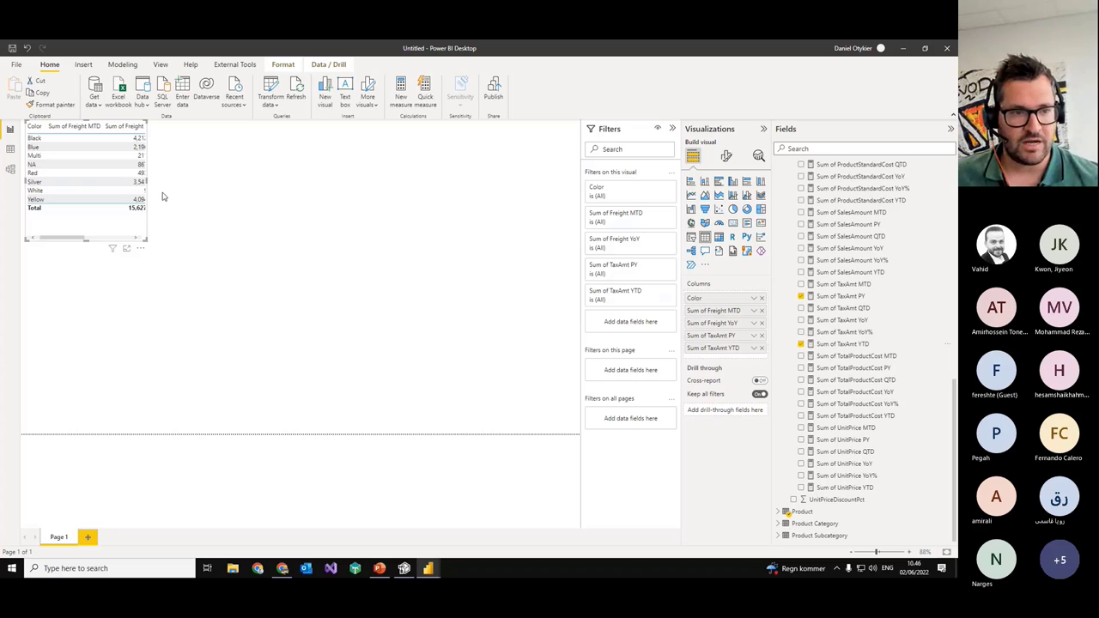
{"action": "left_click_drag", "start_coordinate": [148, 181], "coordinate": [388, 180]}
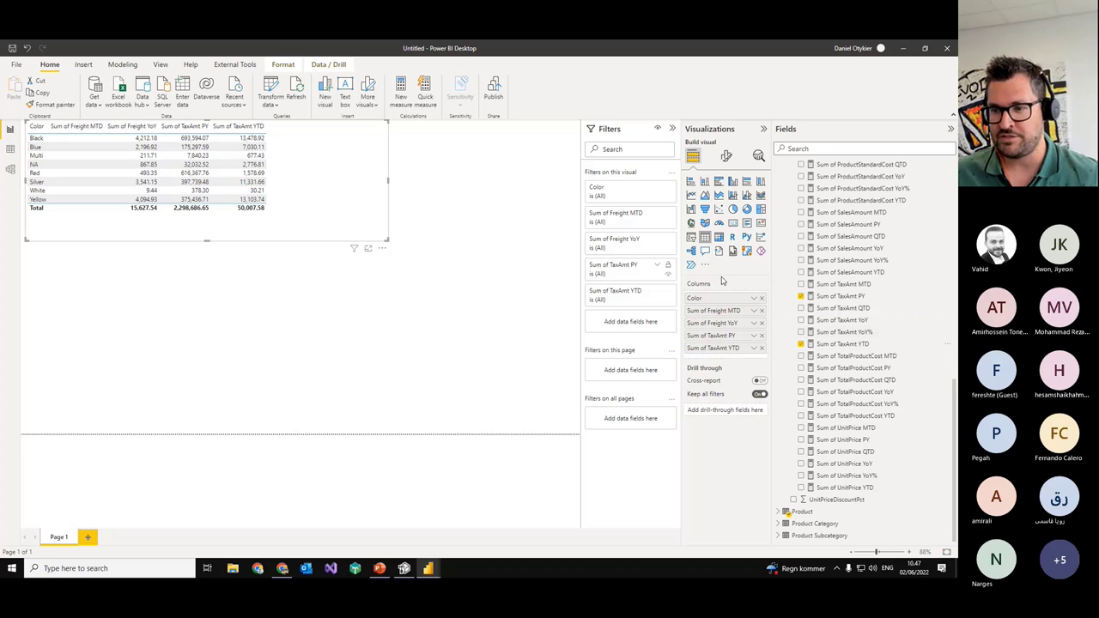
{"action": "scroll", "coordinate": [859, 331], "scroll_direction": "up", "scroll_amount": 3}
{"action": "scroll", "coordinate": [863, 344], "scroll_direction": "down", "scroll_amount": 6}
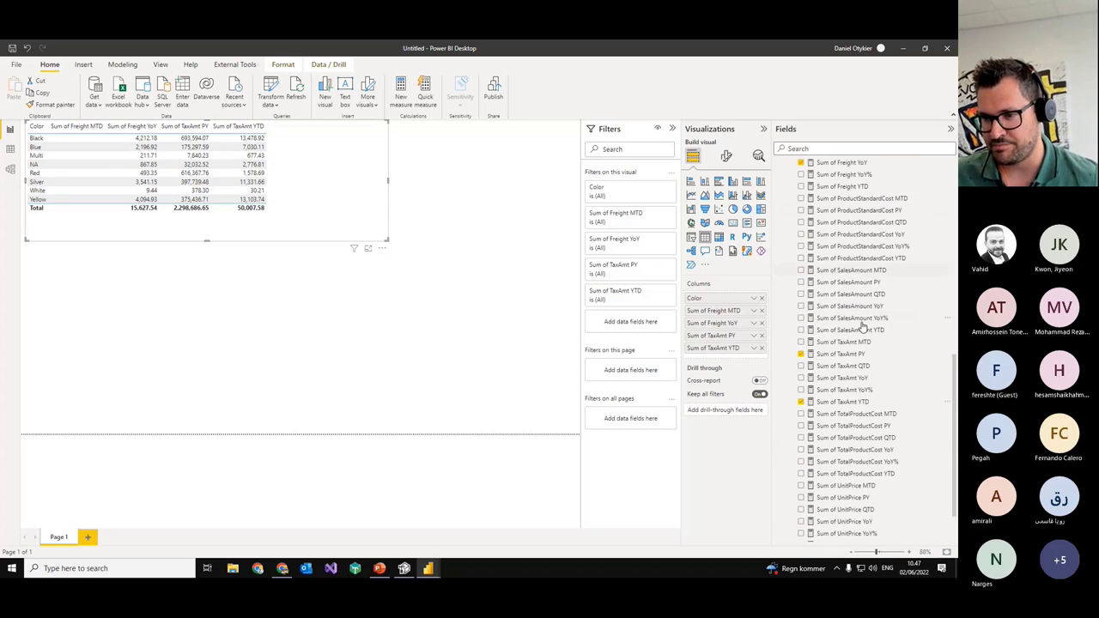
{"action": "scroll", "coordinate": [859, 382], "scroll_direction": "up", "scroll_amount": 5}
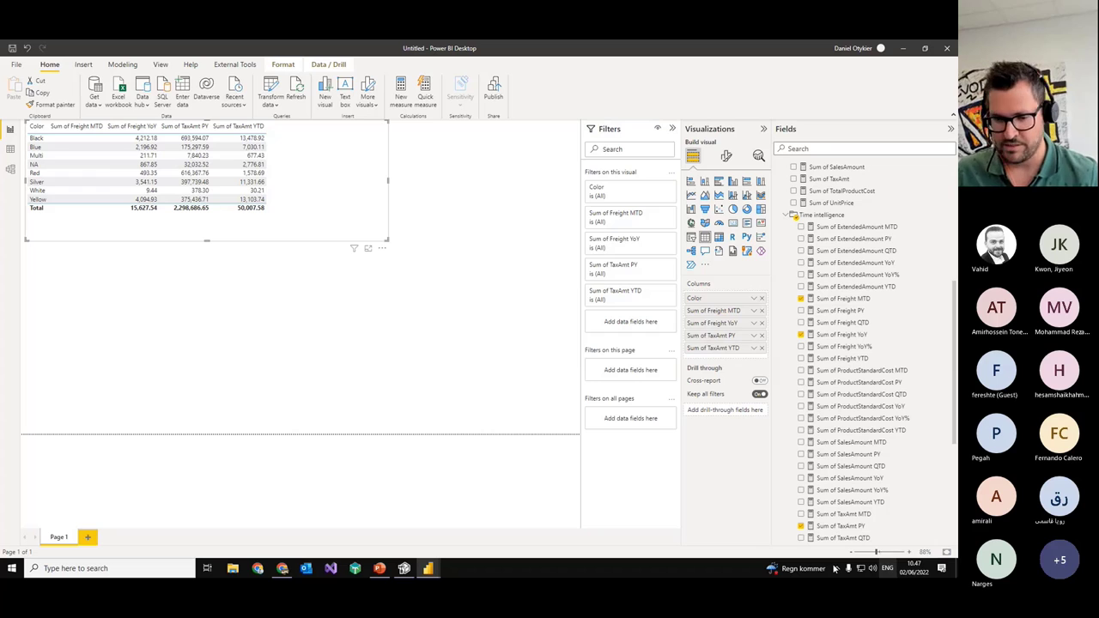
{"action": "scroll", "coordinate": [885, 322], "scroll_direction": "up", "scroll_amount": 5}
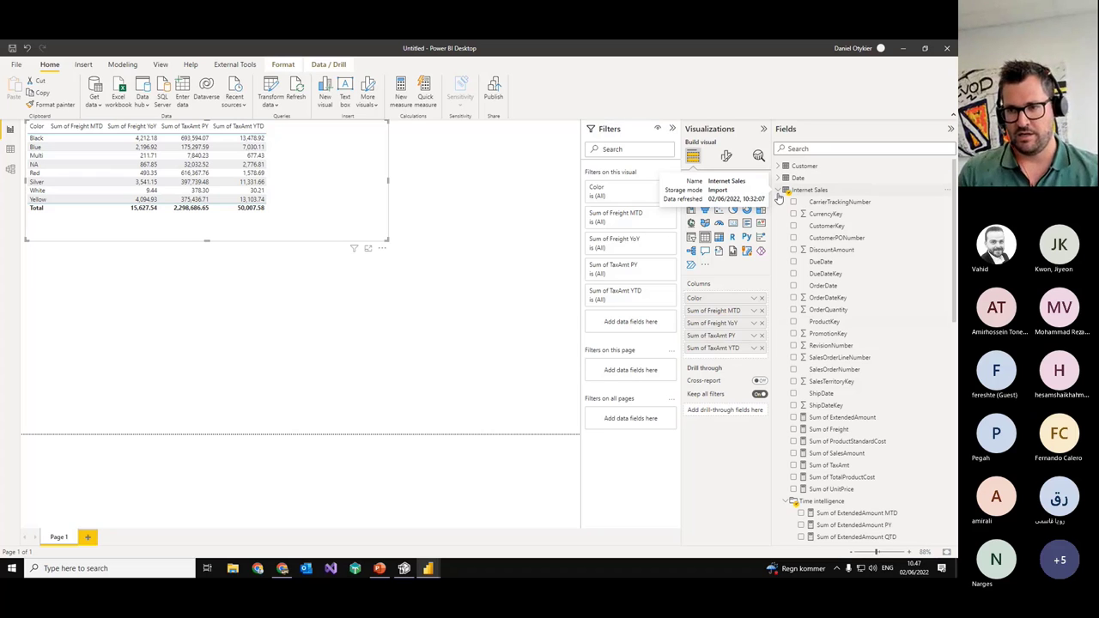
Step: Switch to Chrome, return to Microsoft's page on external tools in Power BI Desktop, and examine the supported write operations and data modeling limitations
{"action": "left_click", "coordinate": [283, 570]}
{"action": "left_click", "coordinate": [332, 185]}
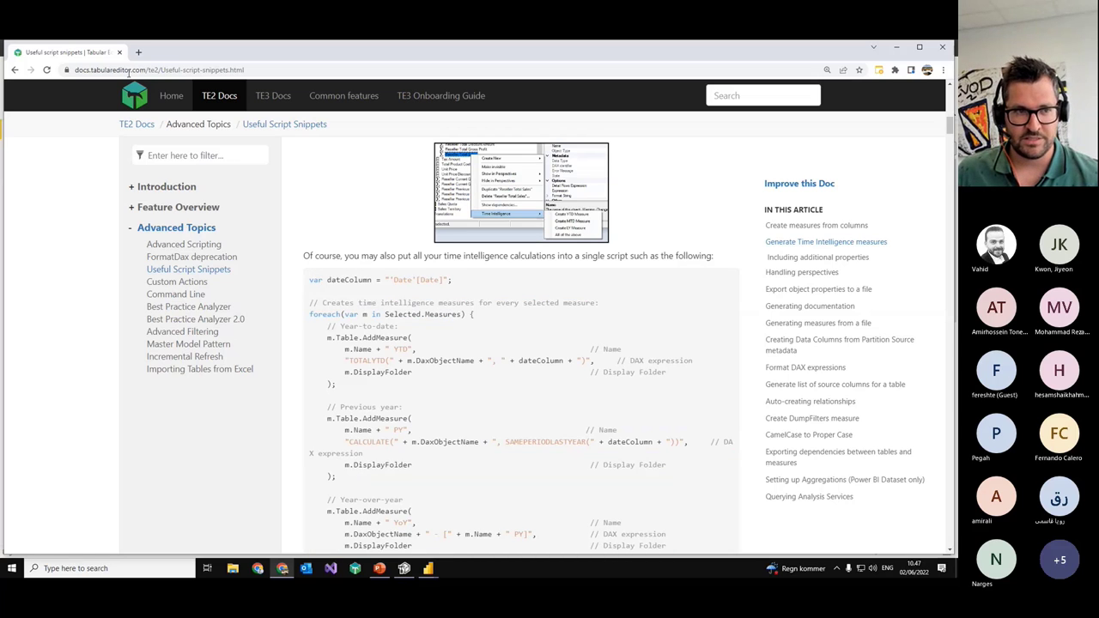
{"action": "left_click", "coordinate": [14, 71]}
{"action": "left_click", "coordinate": [15, 71]}
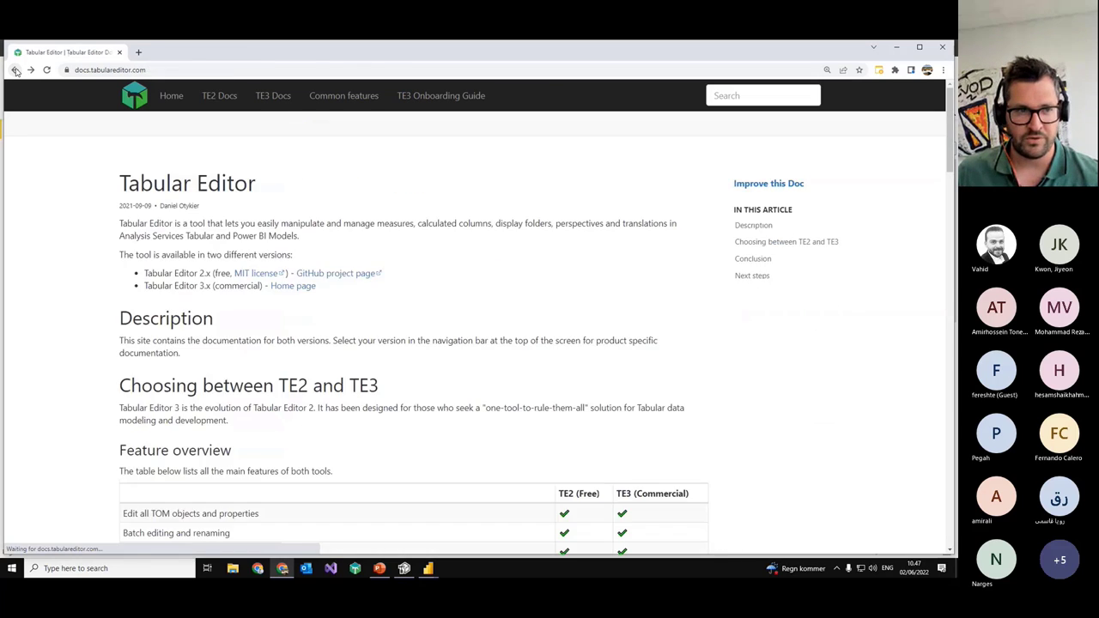
{"action": "left_click", "coordinate": [15, 70]}
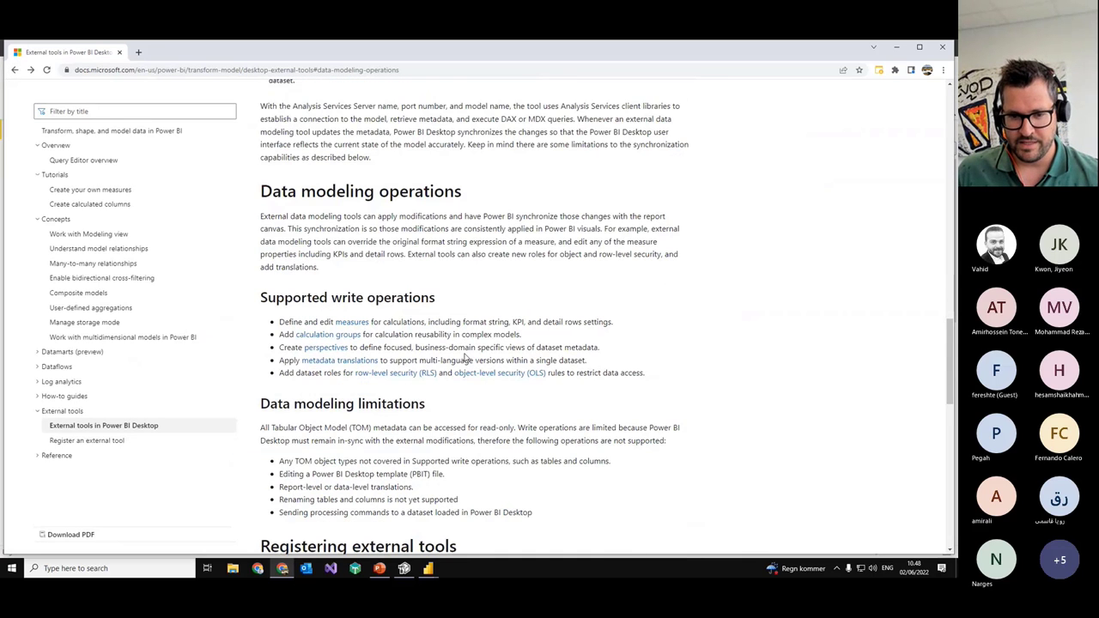
{"action": "scroll", "coordinate": [467, 361], "scroll_direction": "down", "scroll_amount": 1}
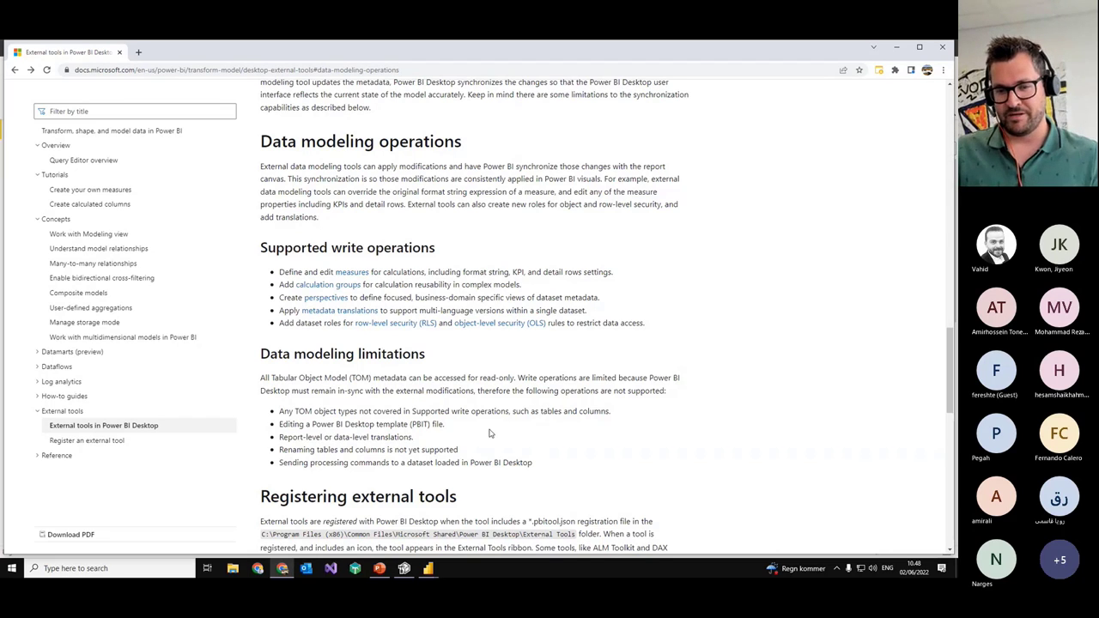
Step: Switch to Power BI Desktop, create a calculated table defined as My Measures = {0}, and collapse the Internet Sales table
{"action": "left_click", "coordinate": [276, 570]}
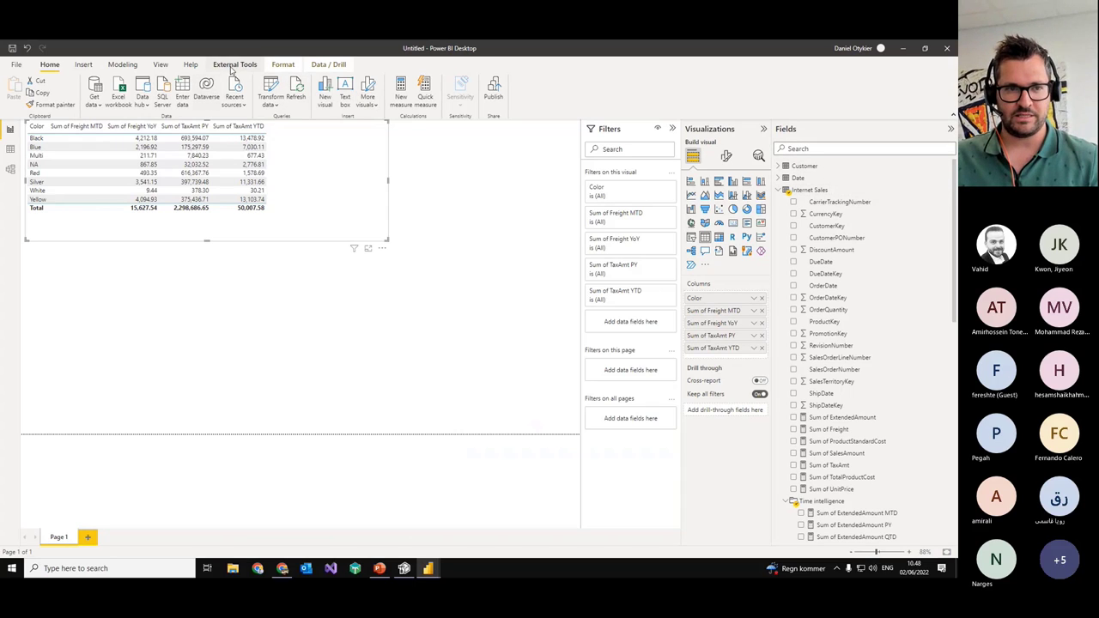
{"action": "left_click", "coordinate": [121, 65]}
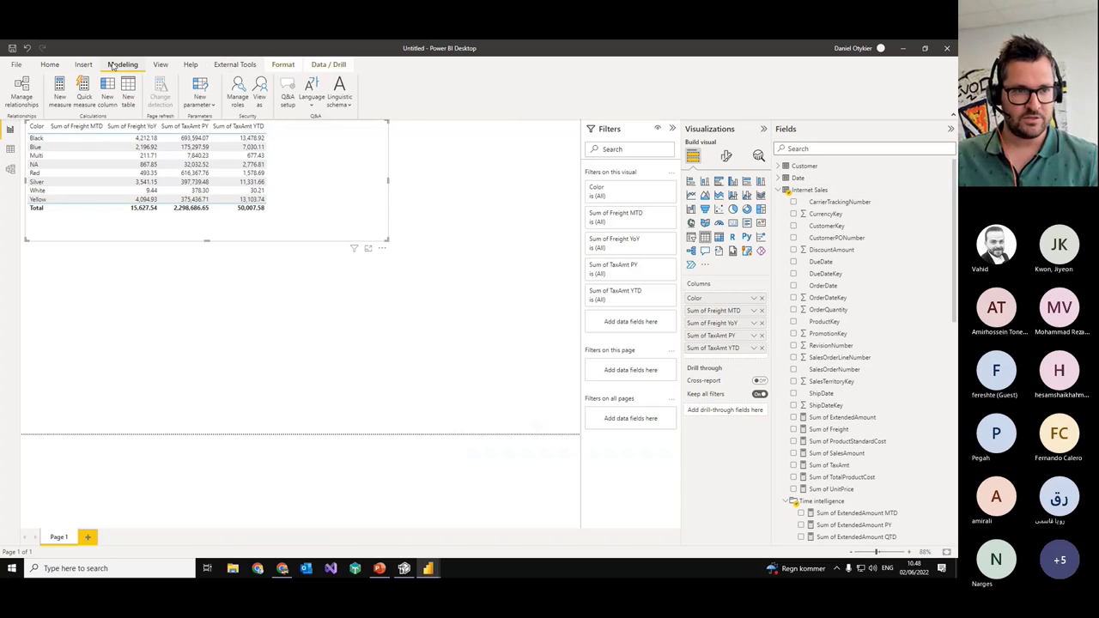
{"action": "left_click", "coordinate": [131, 100]}
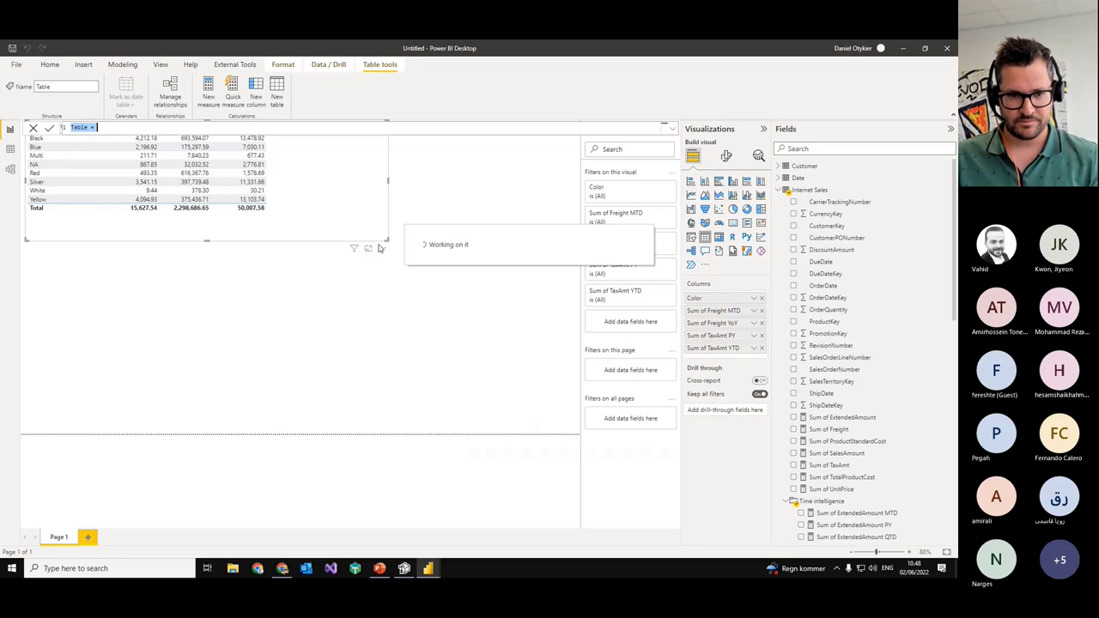
{"action": "type", "text": "PY"}
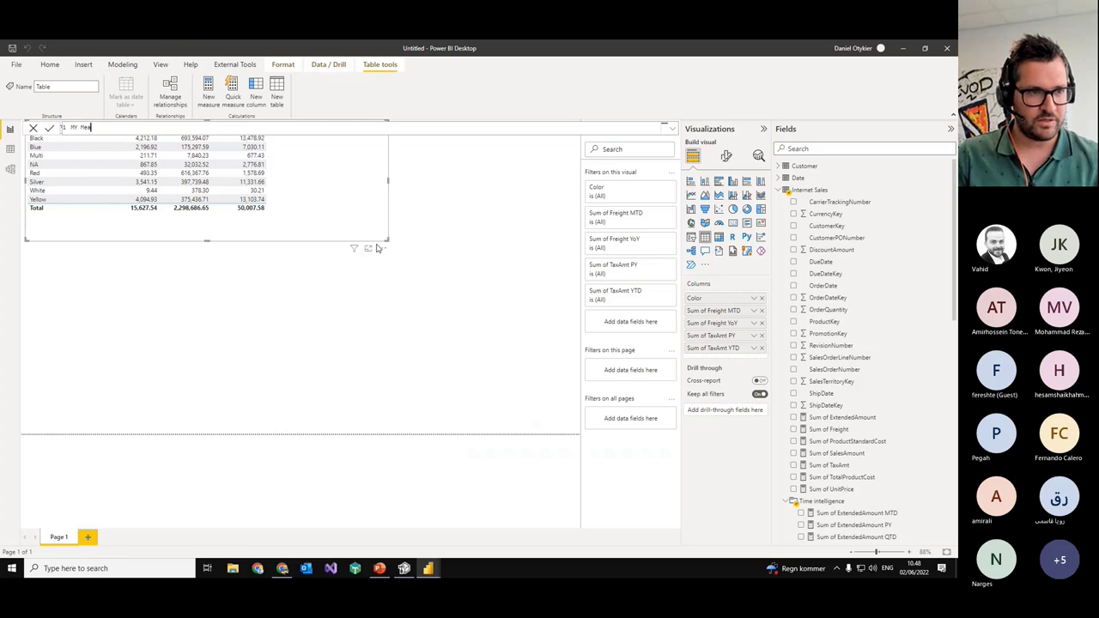
{"action": "type", "text": " Measure"}
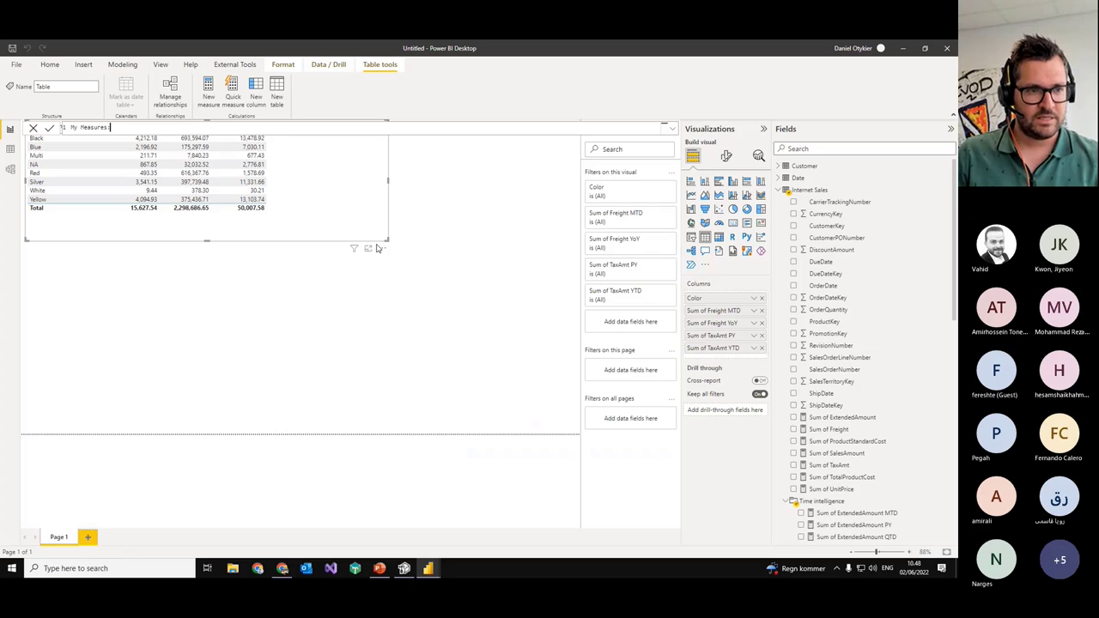
{"action": "type", "text": "s={0"}
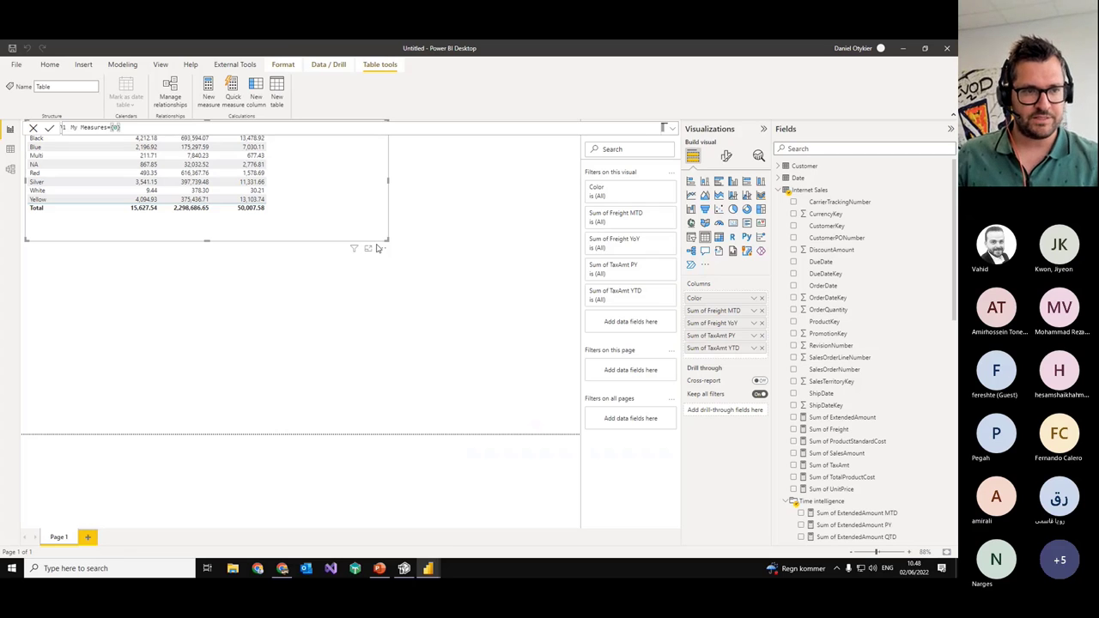
{"action": "key", "text": "Return"}
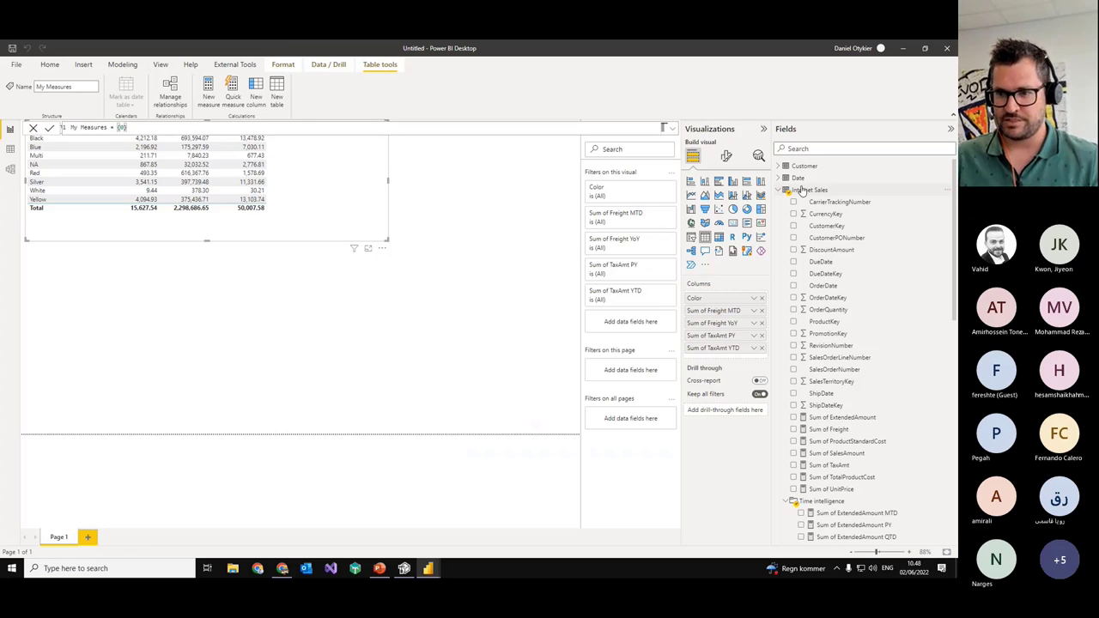
{"action": "left_click", "coordinate": [779, 191]}
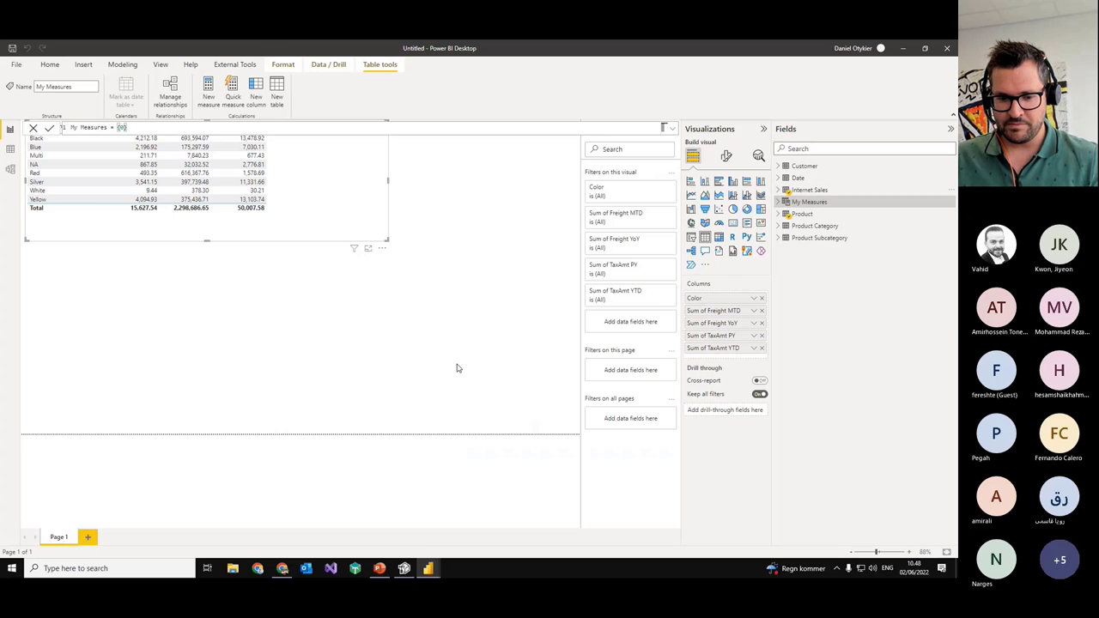
Step: Switch to Tabular Editor and move all Internet Sales measures, including the Time intelligence folder, into the My Measures table
{"action": "mouse_move", "coordinate": [404, 571]}
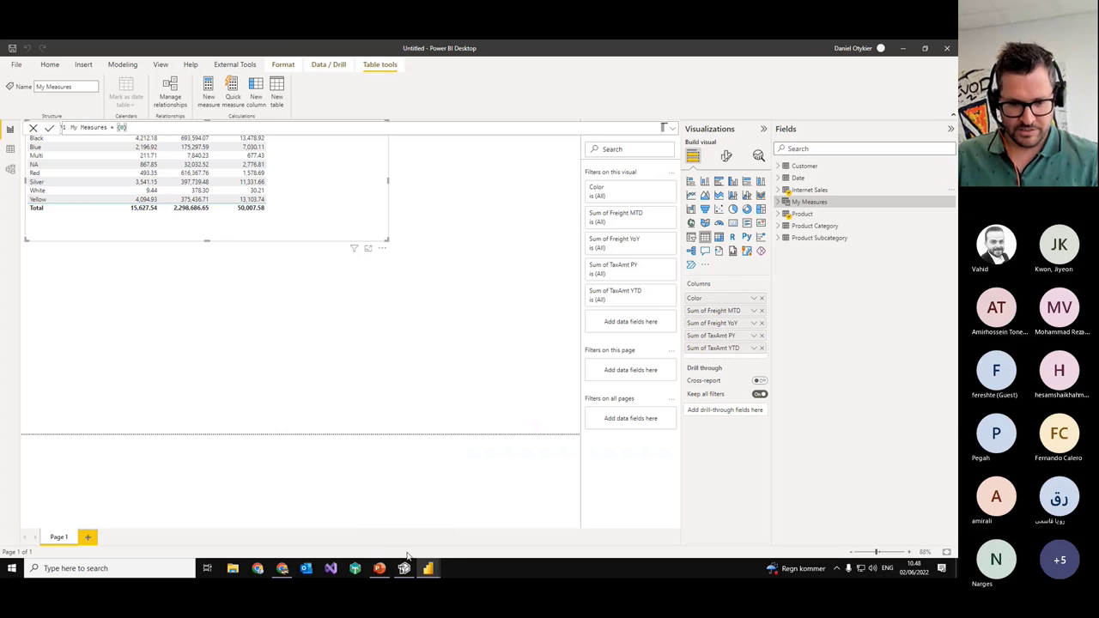
{"action": "left_click", "coordinate": [409, 569]}
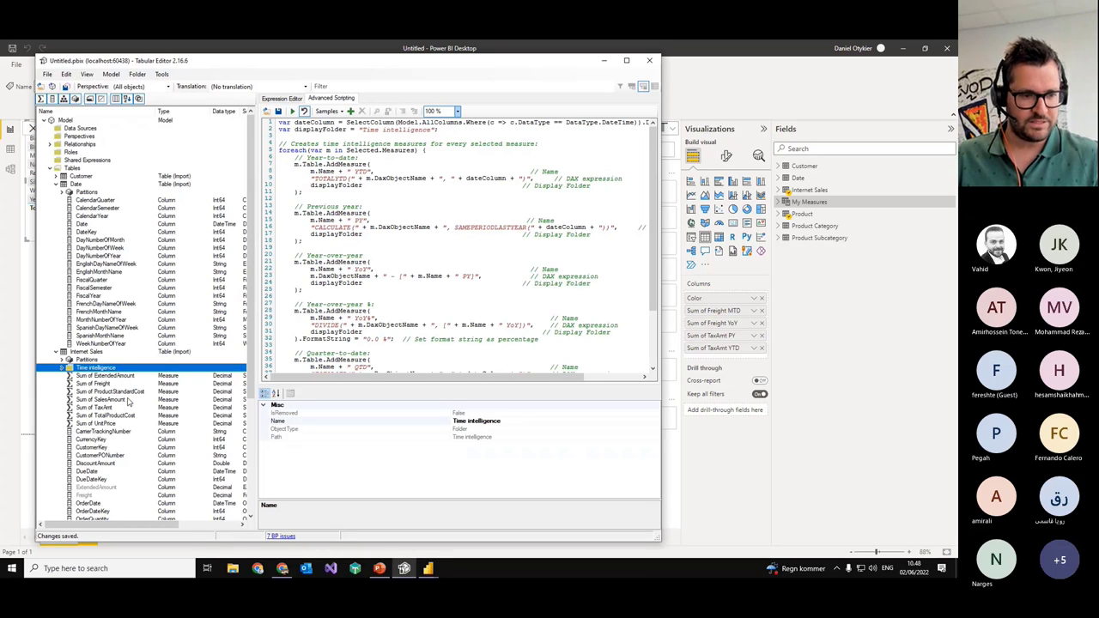
{"action": "left_click", "coordinate": [125, 392]}
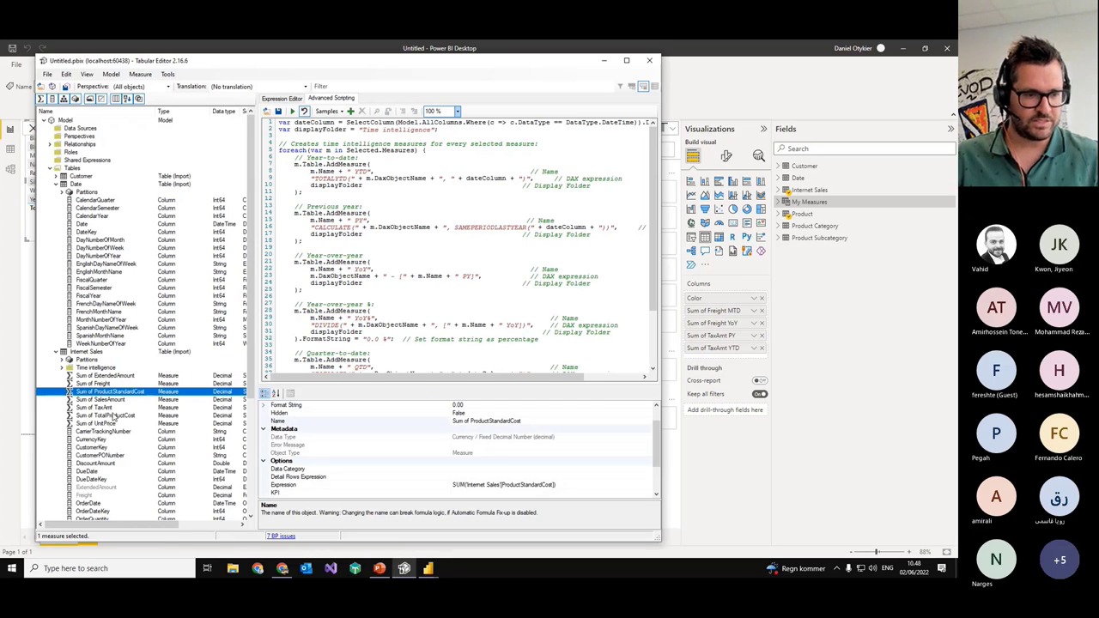
{"action": "left_click", "coordinate": [114, 416]}
{"action": "key", "text": "Down"}
{"action": "left_click", "coordinate": [111, 369], "text": "shift"}
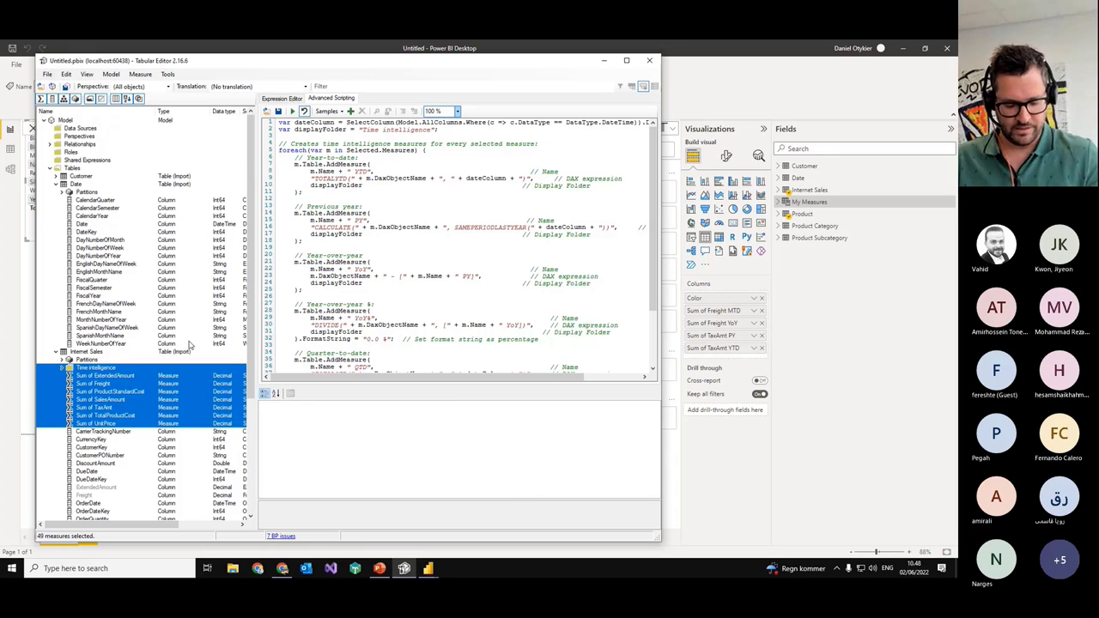
{"action": "key", "text": "Delete"}
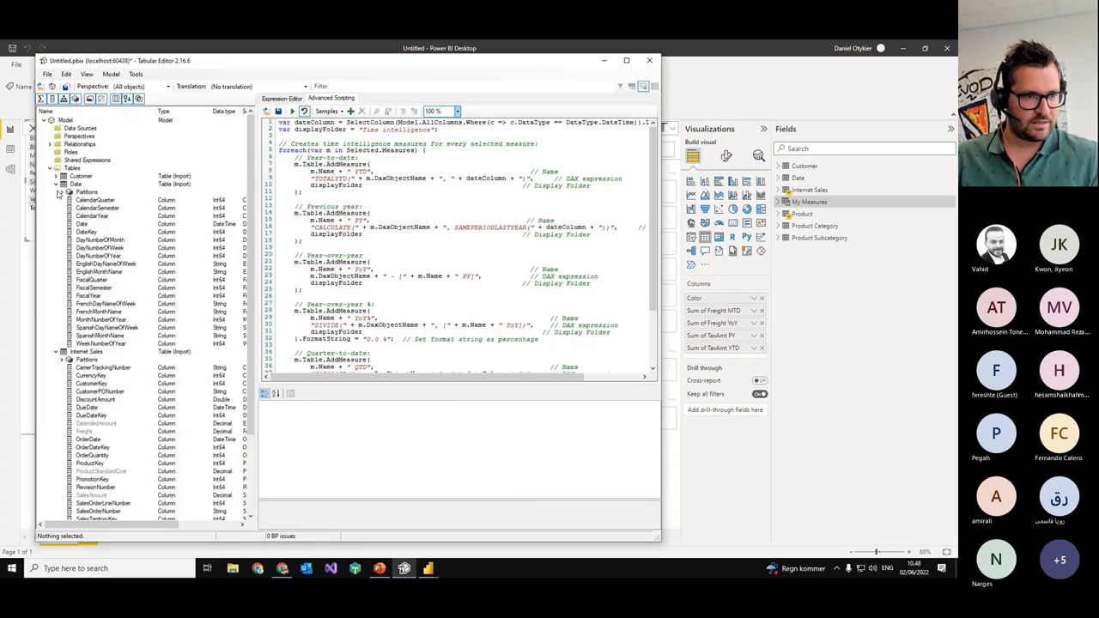
{"action": "left_click", "coordinate": [83, 199]}
{"action": "key", "text": "ctrl+v"}
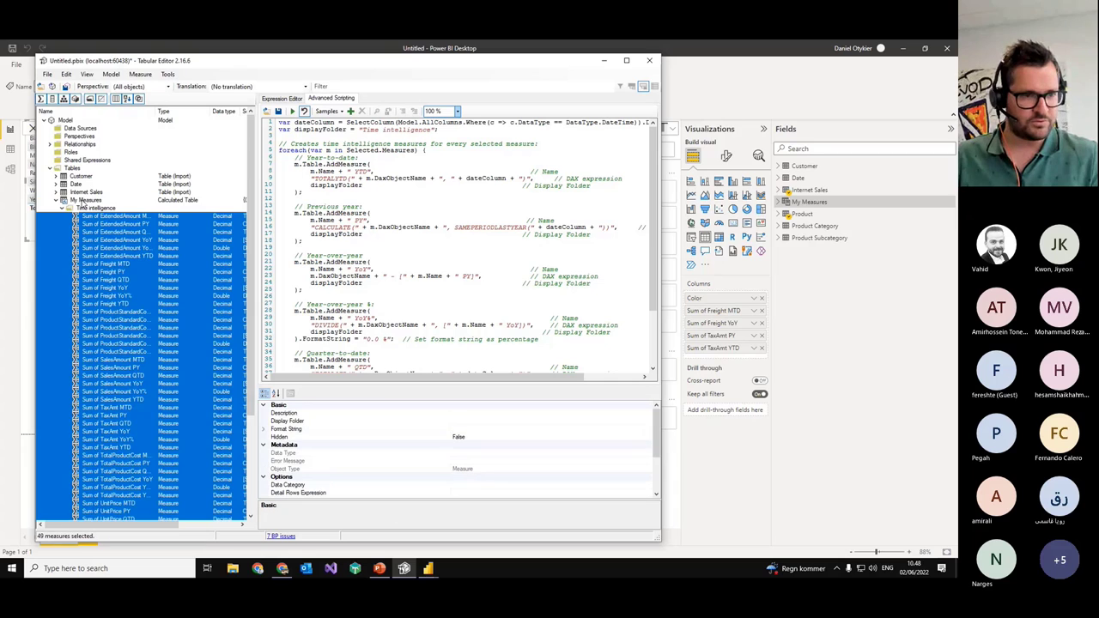
Step: Collapse the Time intelligence folder under My Measures and save the changes to the connected model
{"action": "left_click", "coordinate": [99, 216]}
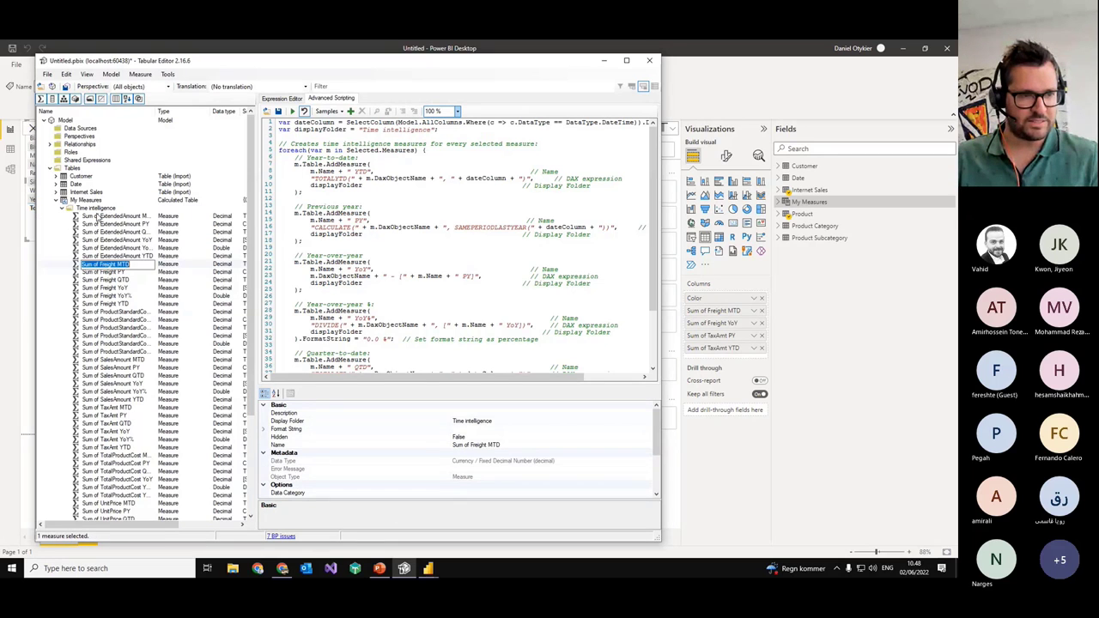
{"action": "left_click", "coordinate": [103, 248]}
{"action": "left_click", "coordinate": [66, 210]}
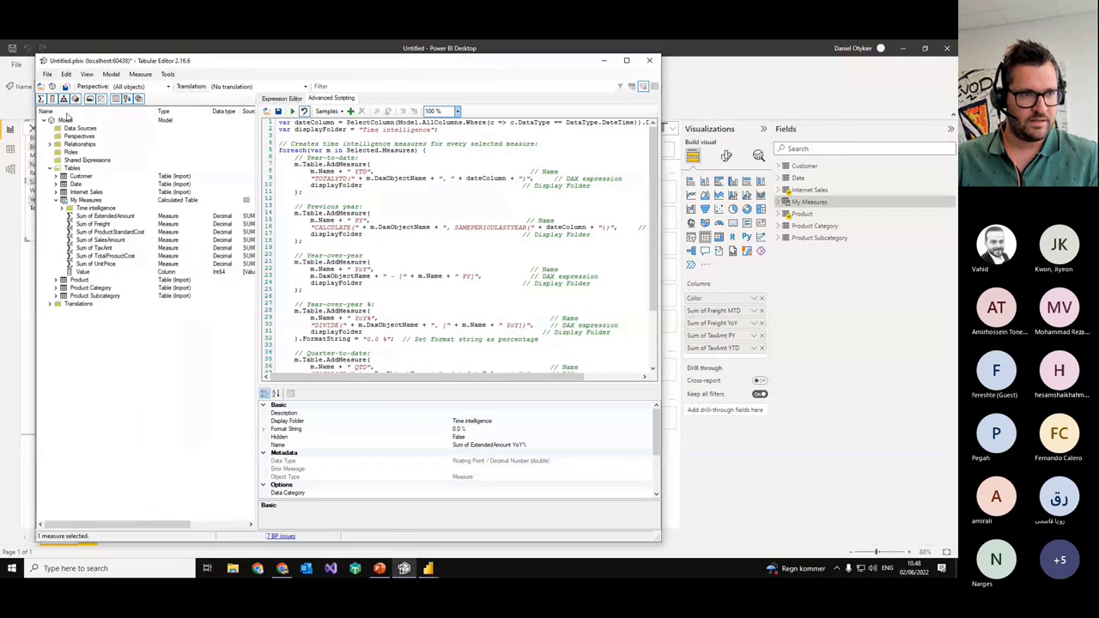
{"action": "left_click", "coordinate": [65, 87]}
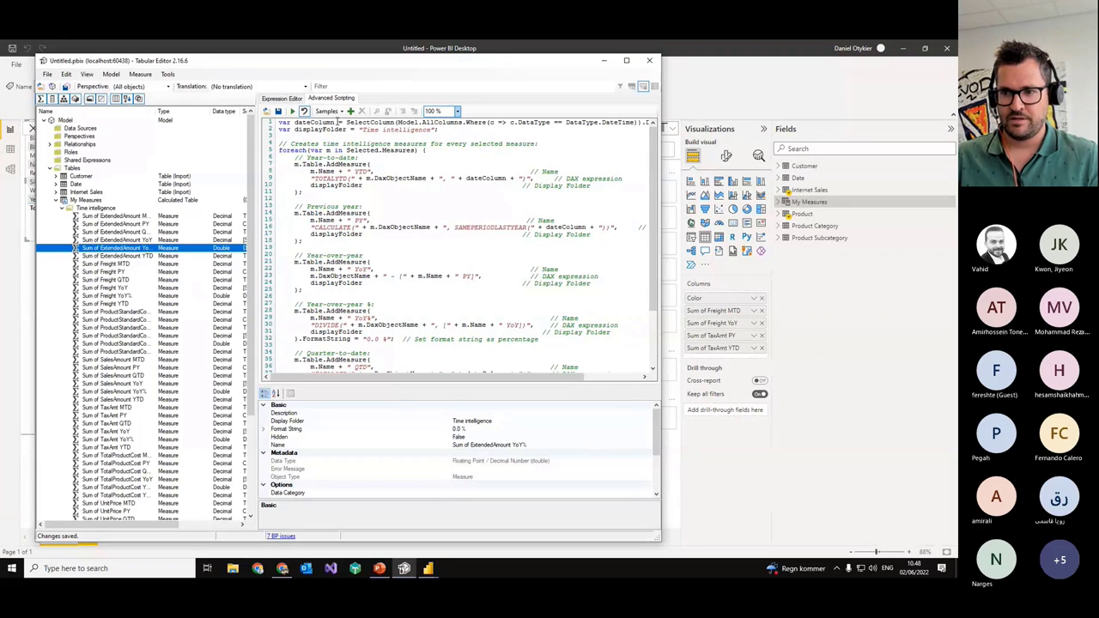
Step: Switch to Power BI Desktop, expand the My Measures table, and move the table visual lower on the report page
{"action": "left_click", "coordinate": [726, 78]}
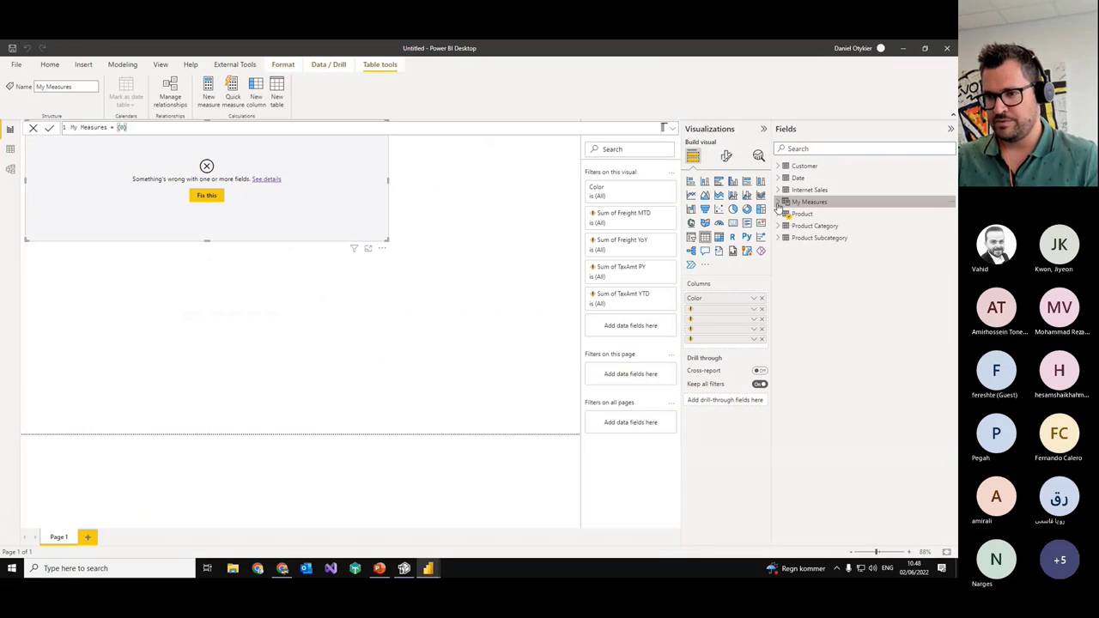
{"action": "left_click", "coordinate": [779, 203]}
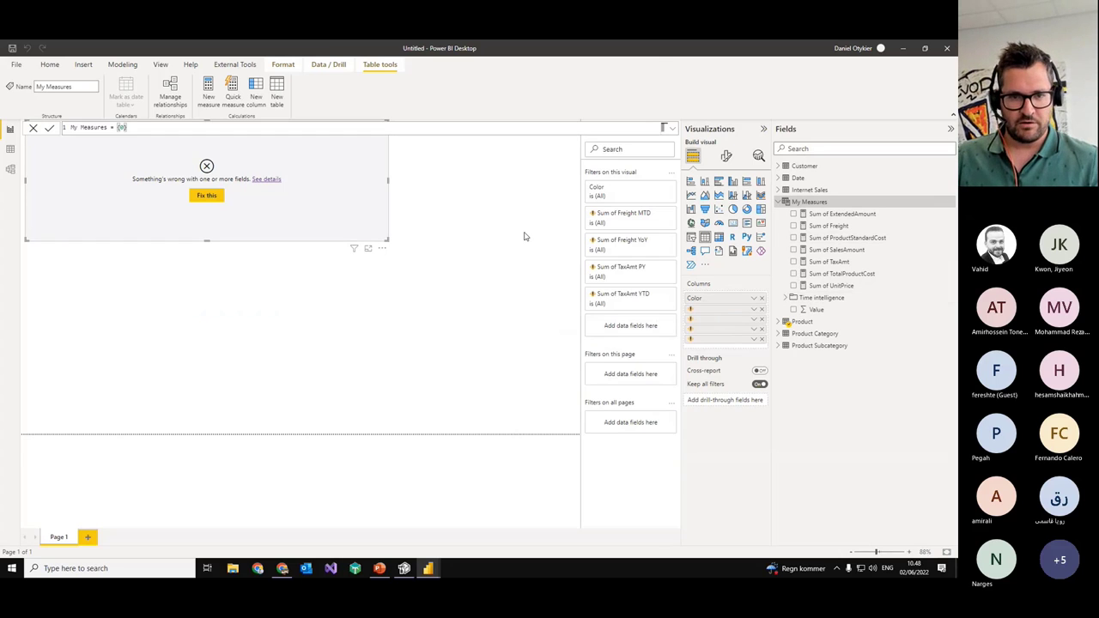
{"action": "left_click", "coordinate": [468, 277]}
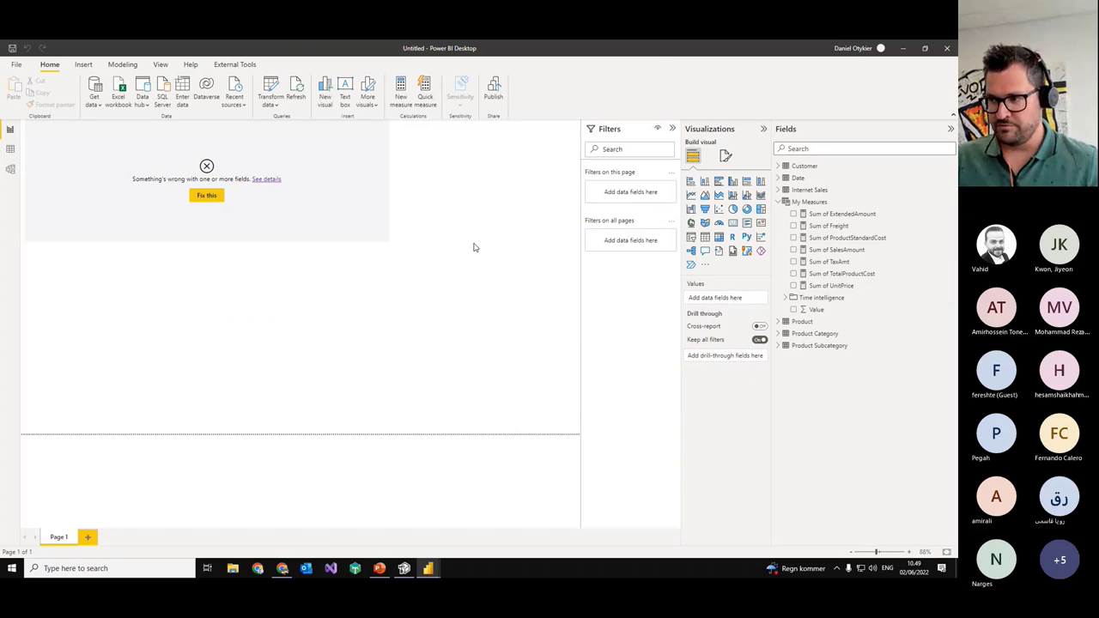
{"action": "left_click_drag", "start_coordinate": [322, 201], "coordinate": [355, 263]}
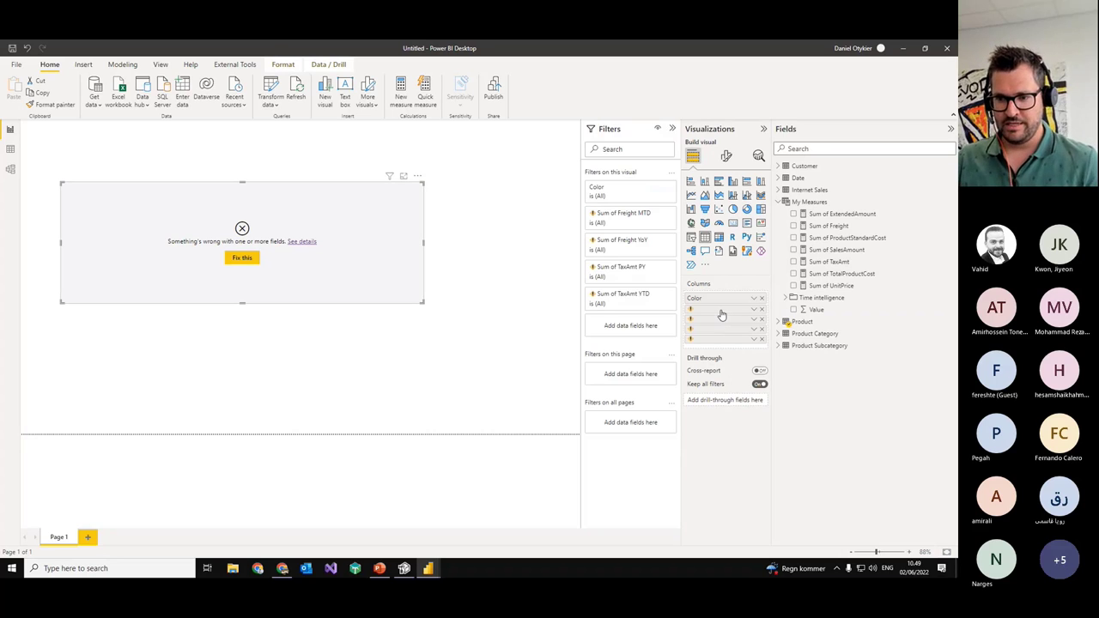
Step: Remove the four invalid measure fields from the table visual, keeping only Color, and move the visual slightly down and right on the page
{"action": "mouse_move", "coordinate": [722, 315]}
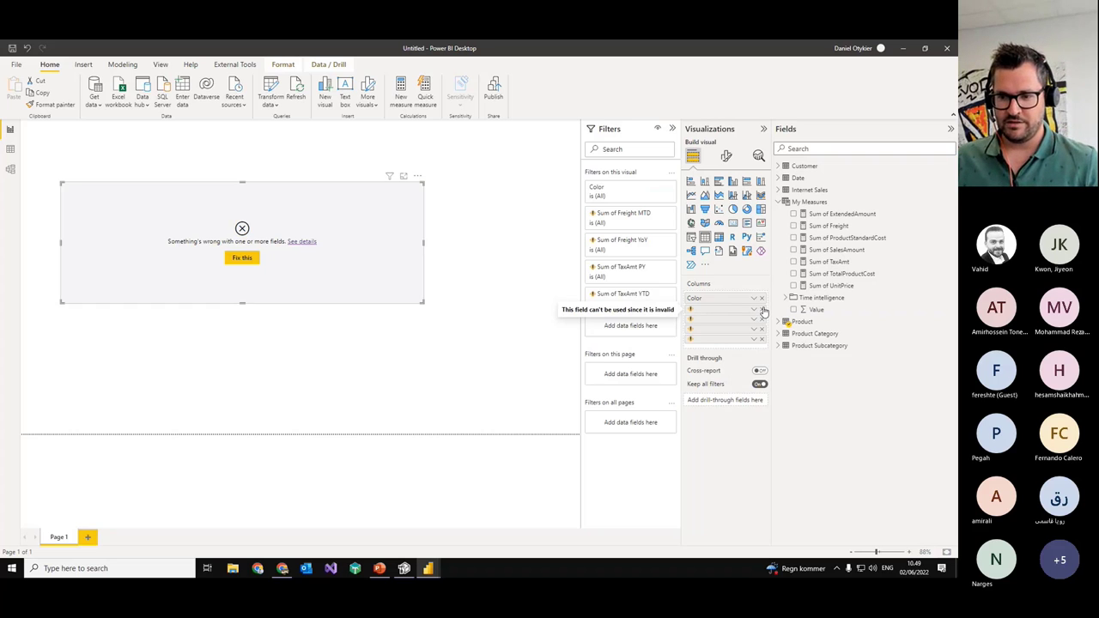
{"action": "left_click", "coordinate": [762, 310]}
{"action": "left_click", "coordinate": [762, 311]}
{"action": "left_click", "coordinate": [762, 310]}
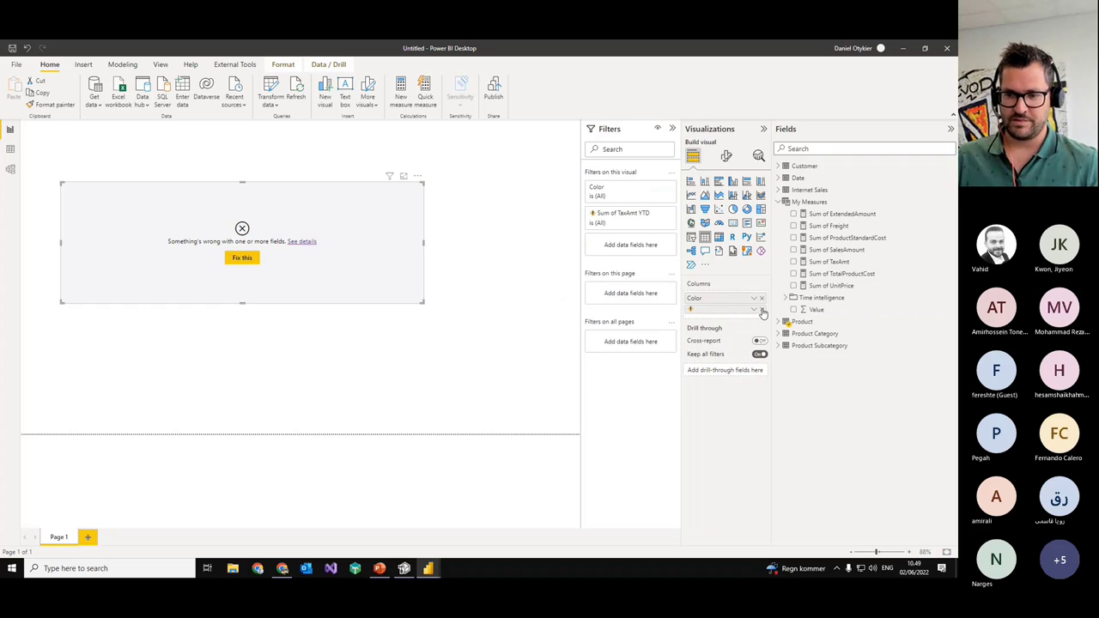
{"action": "left_click", "coordinate": [762, 310]}
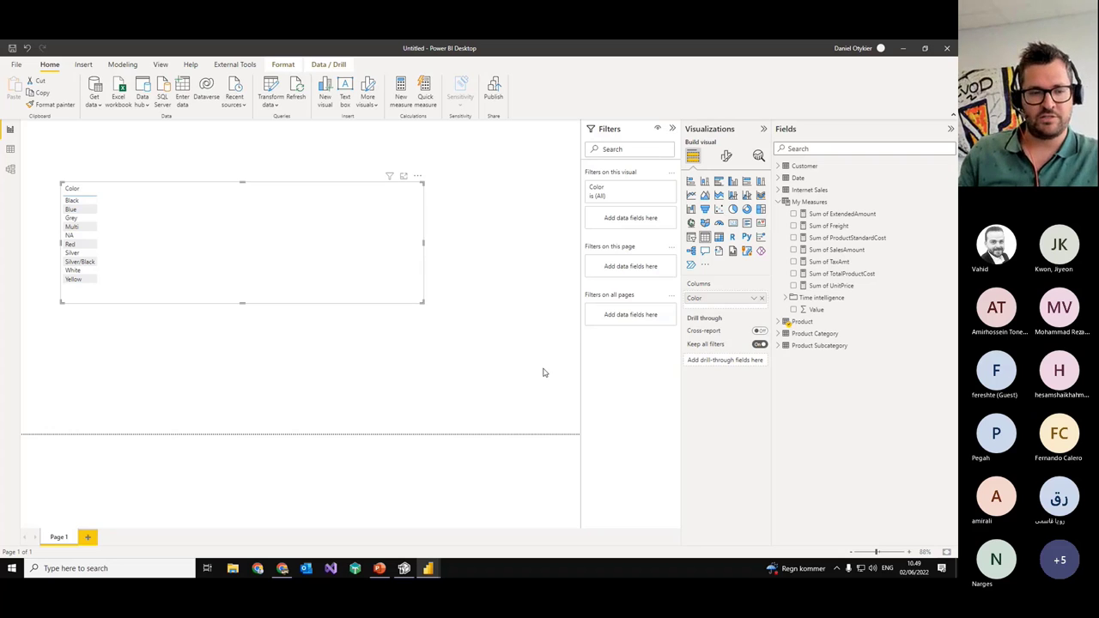
{"action": "left_click_drag", "start_coordinate": [290, 233], "coordinate": [349, 244]}
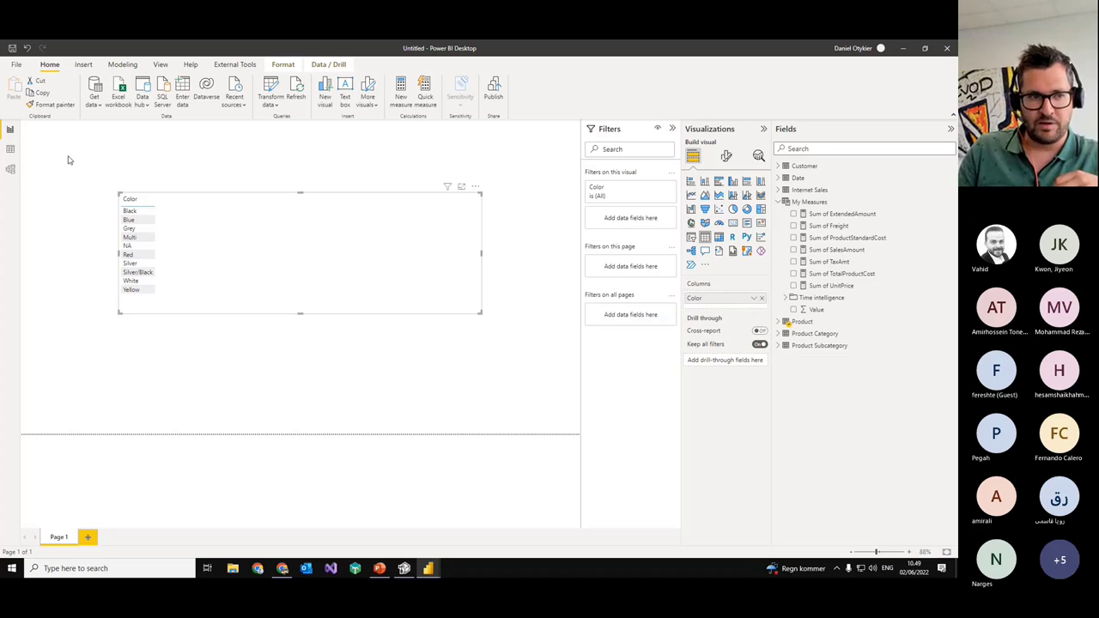
Step: View the model's table relationships diagram and return to the report page
{"action": "left_click", "coordinate": [11, 169]}
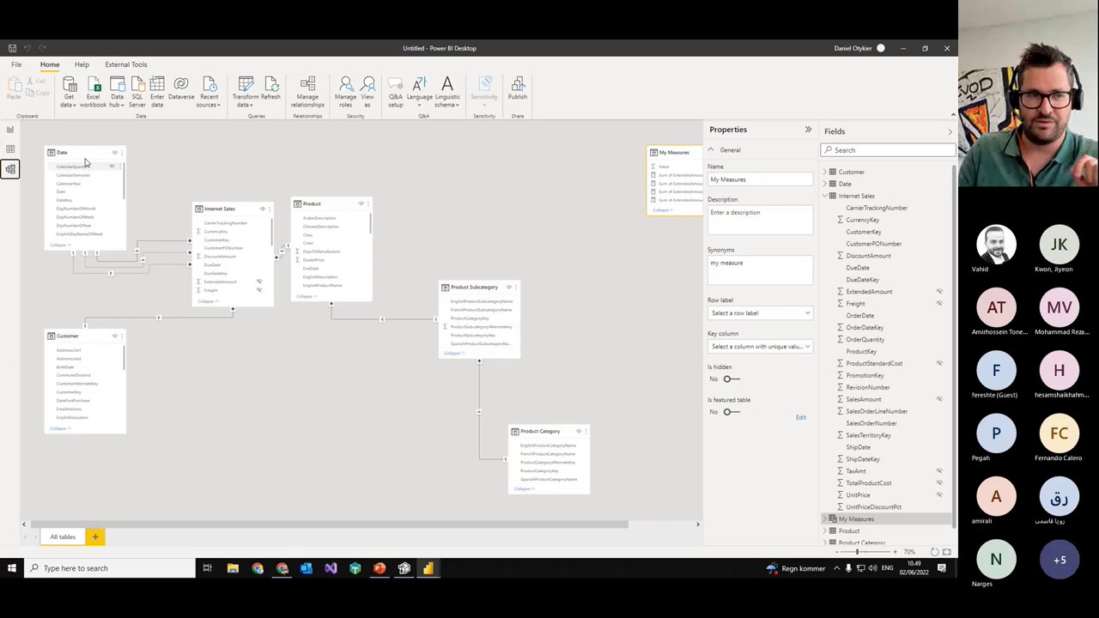
{"action": "left_click", "coordinate": [9, 131]}
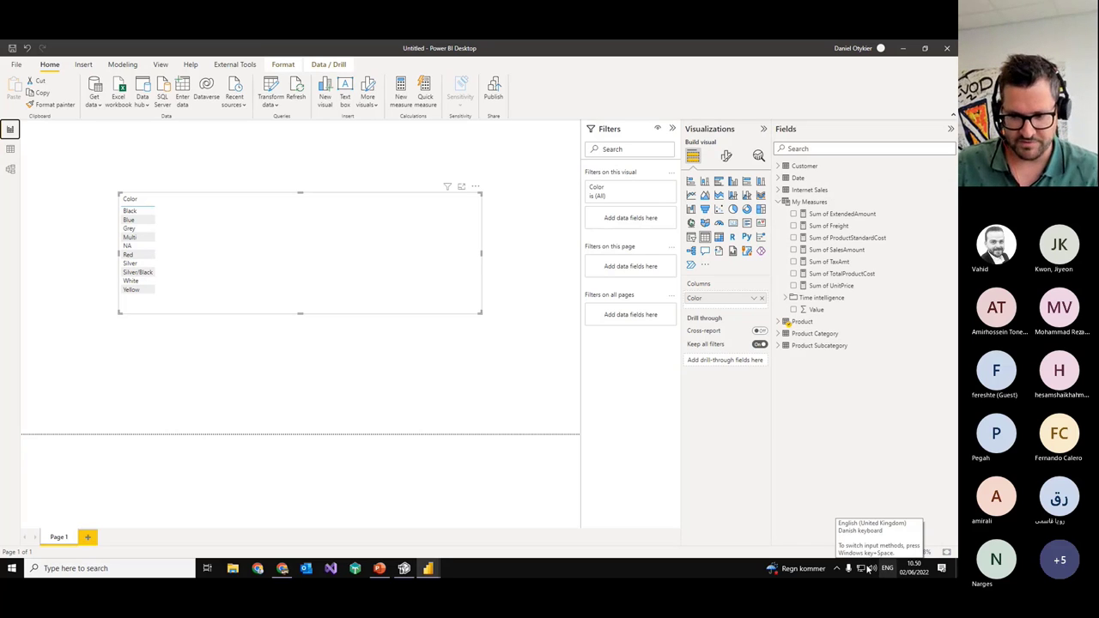
Step: Switch to Chrome, open Tabular Editor's Useful Script Snippets page under docs.tabulareditor.com/te2/ in a new tab, and go to "Export object properties to a file"
{"action": "left_click", "coordinate": [283, 570]}
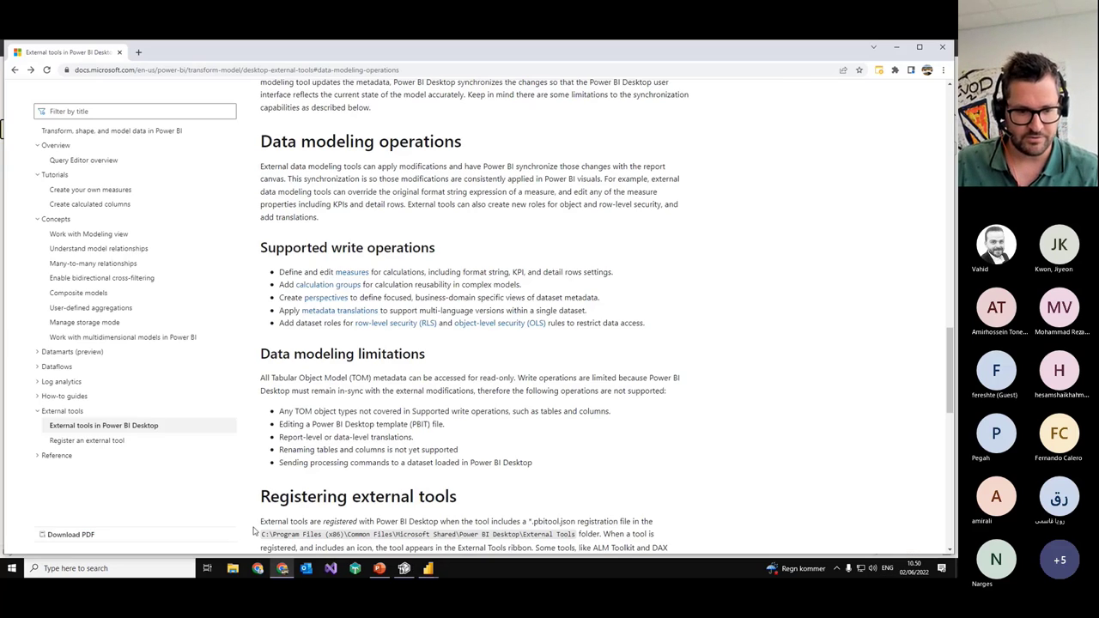
{"action": "left_click", "coordinate": [135, 58]}
{"action": "type", "text": "docs.tabulareditor.com"}
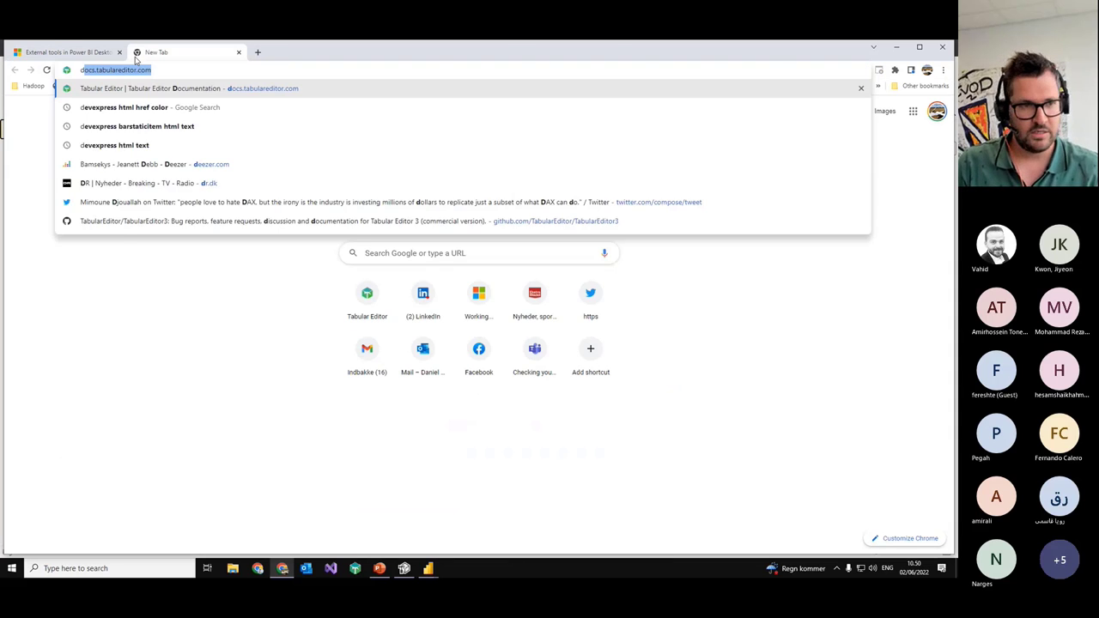
{"action": "type", "text": "/"}
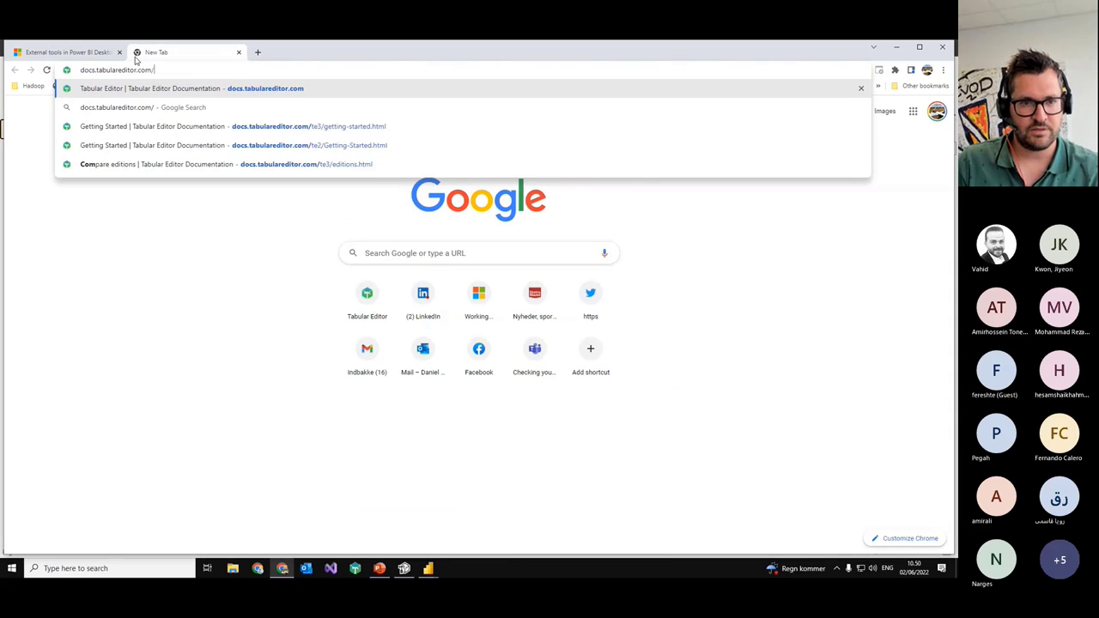
{"action": "type", "text": "te2/"}
{"action": "key", "text": "Down"}
{"action": "key", "text": "Down"}
{"action": "key", "text": "Down"}
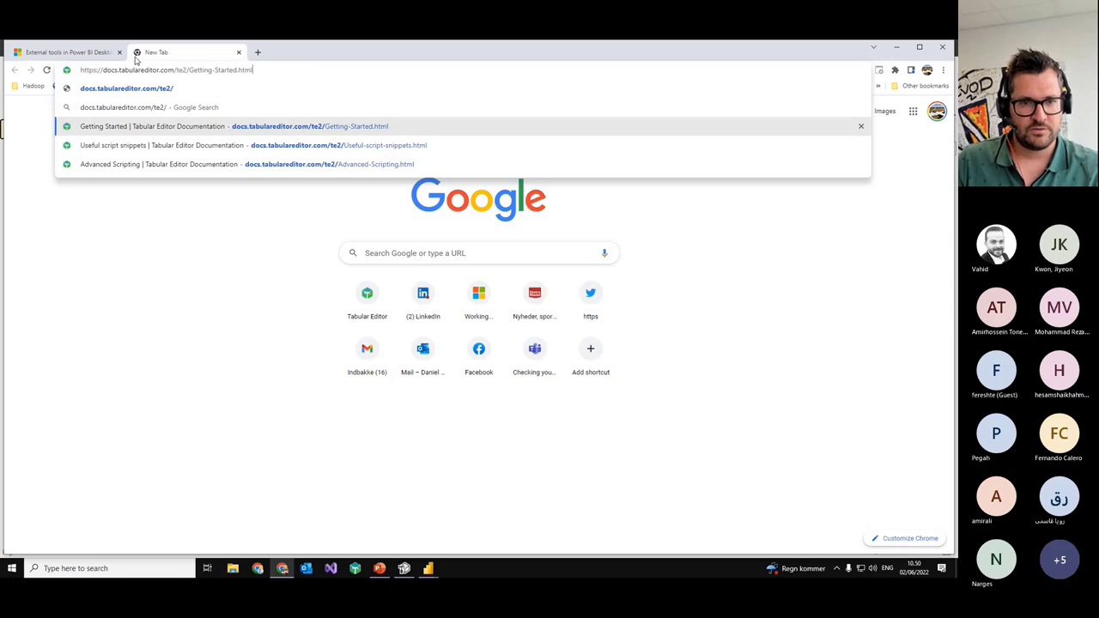
{"action": "key", "text": "Return"}
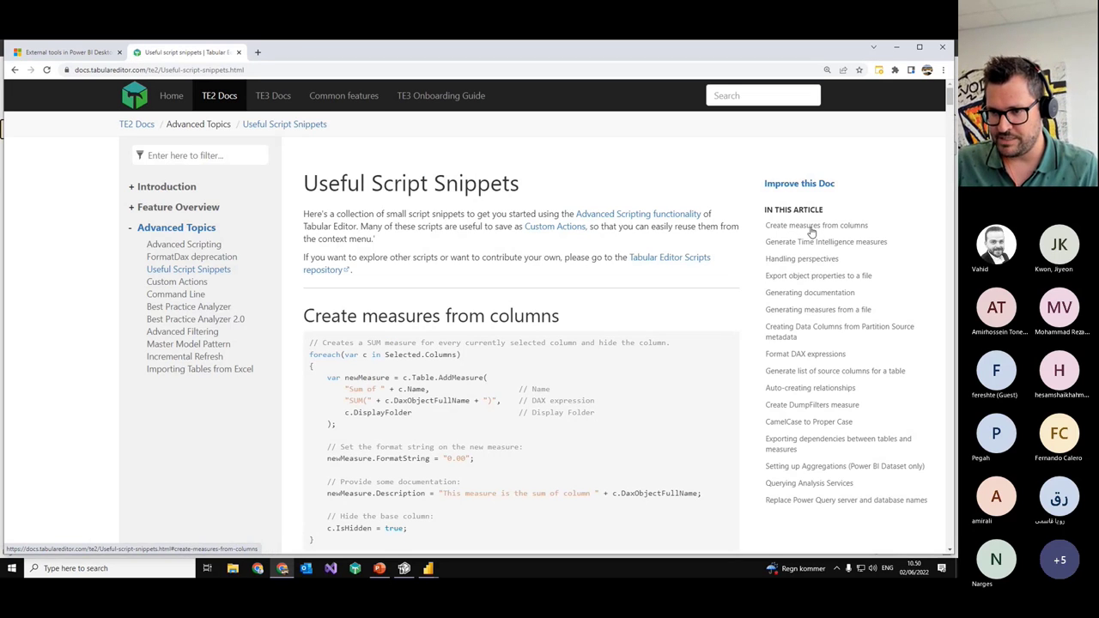
{"action": "left_click", "coordinate": [813, 243]}
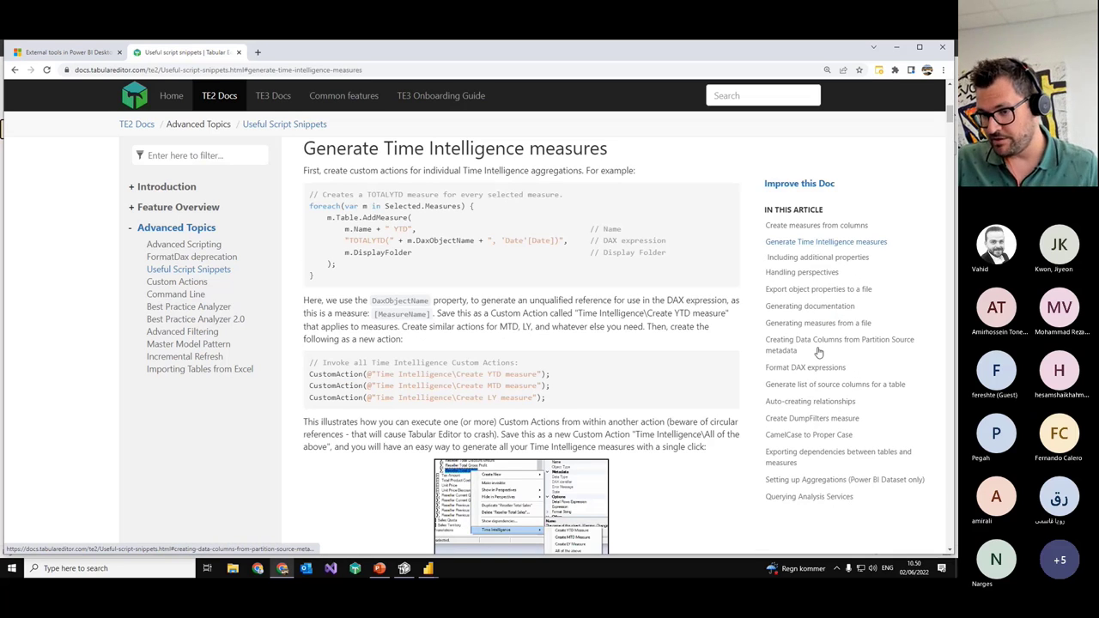
{"action": "left_click", "coordinate": [795, 290]}
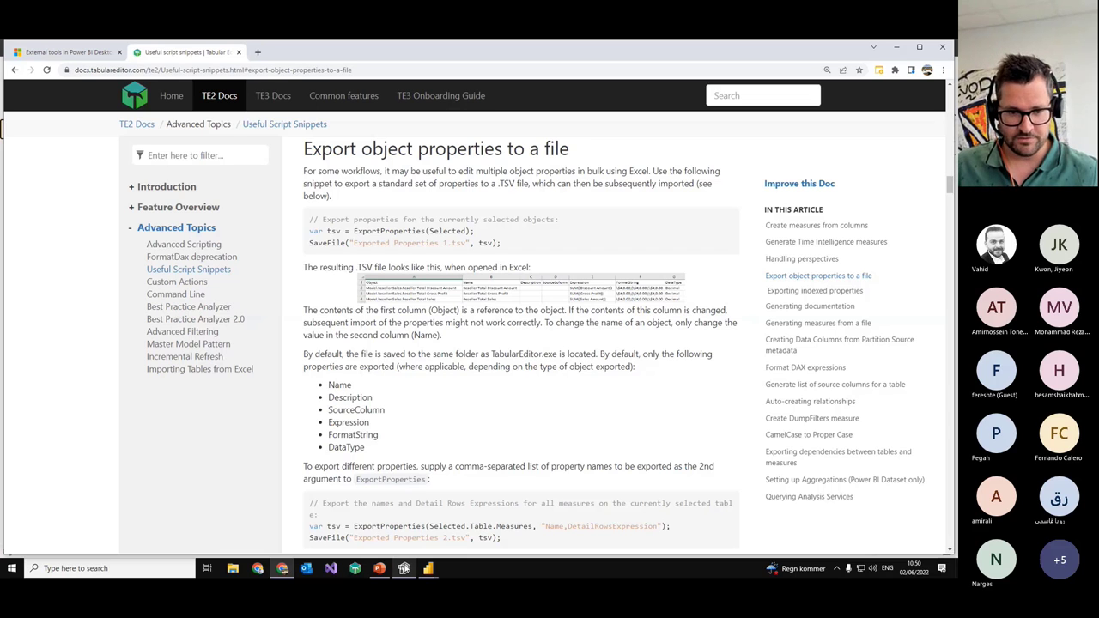
Step: Switch to Tabular Editor and clear the existing code from the advanced script
{"action": "left_click", "coordinate": [404, 568]}
{"action": "key", "text": "ctrl+a"}
{"action": "key", "text": "Delete"}
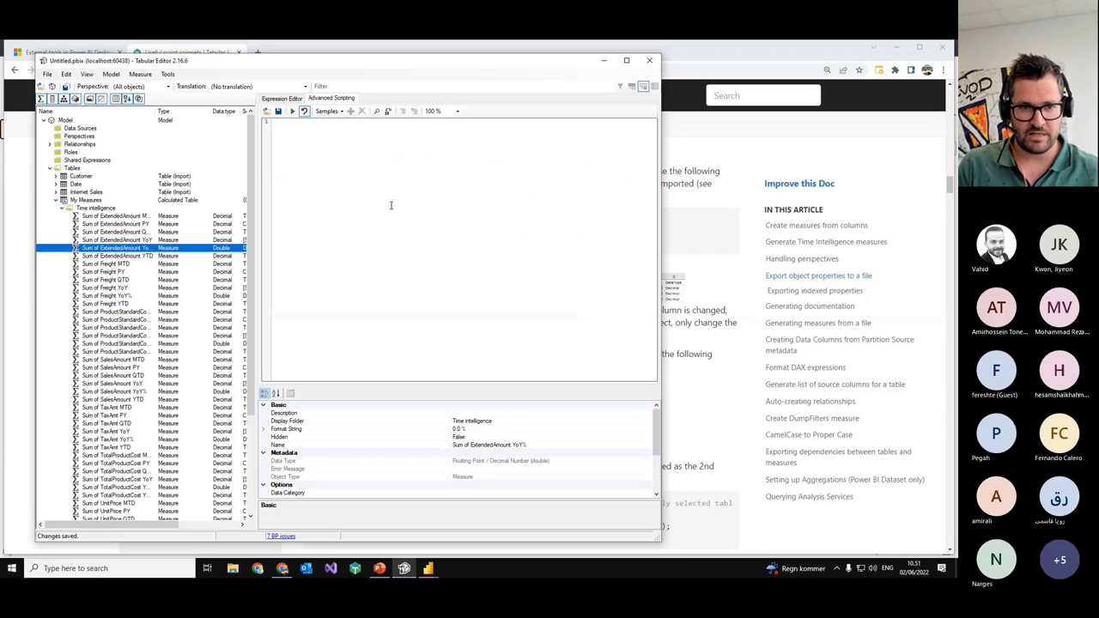
Step: Copy the first property export snippet from the documentation into Tabular Editor's script and set its output path to c:\\Temp\\Exported Properties 1.tsv
{"action": "key", "text": "alt+Tab"}
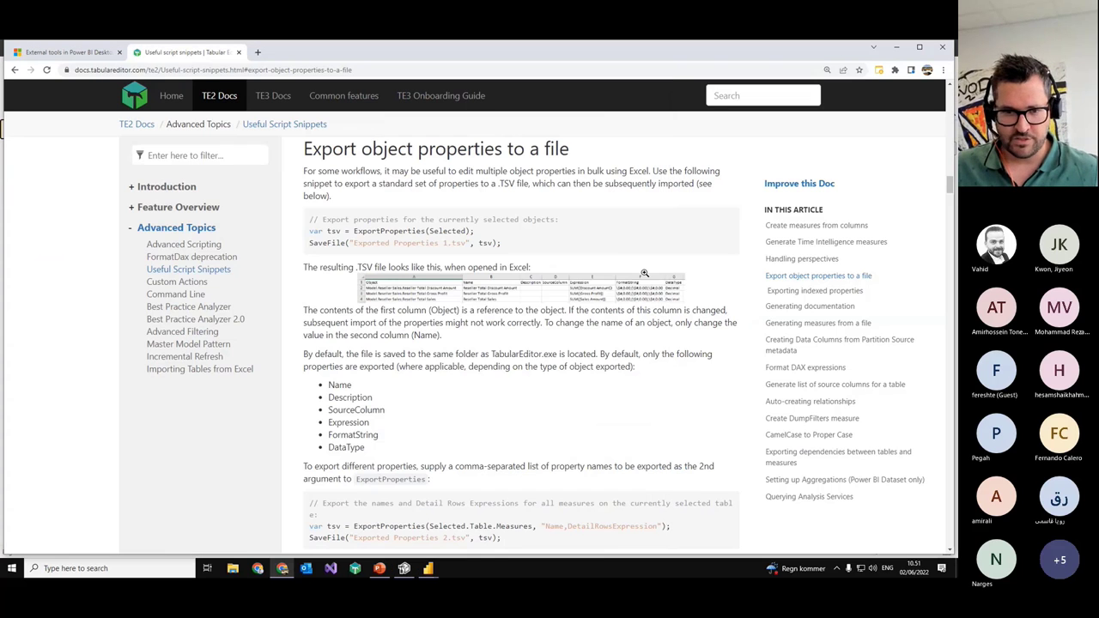
{"action": "left_click_drag", "start_coordinate": [502, 244], "coordinate": [310, 218]}
{"action": "key", "text": "ctrl+c"}
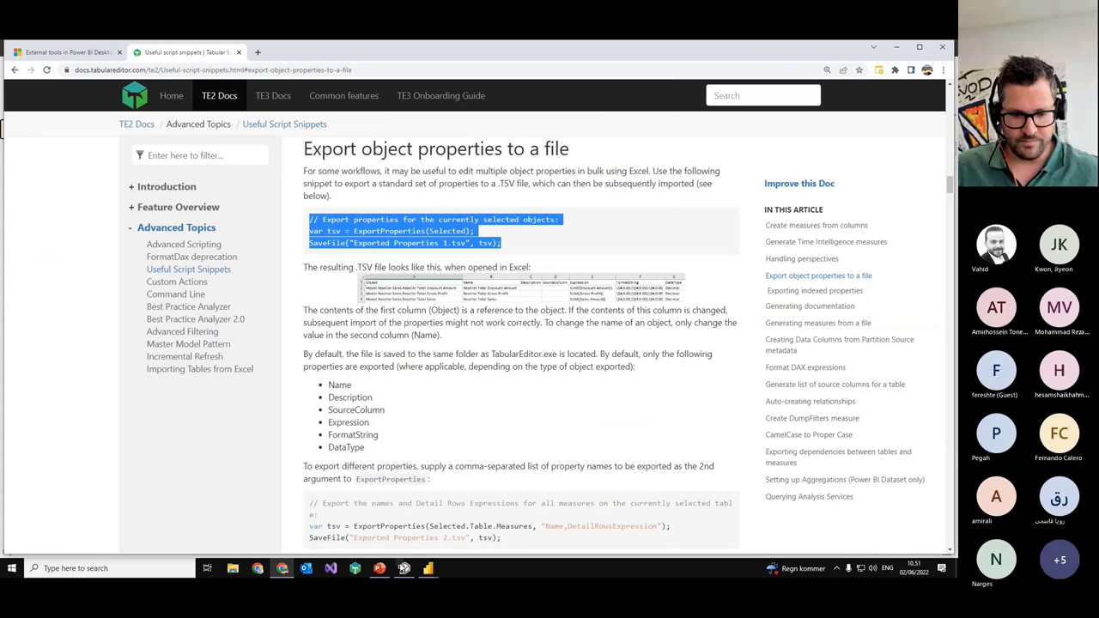
{"action": "left_click", "coordinate": [404, 568]}
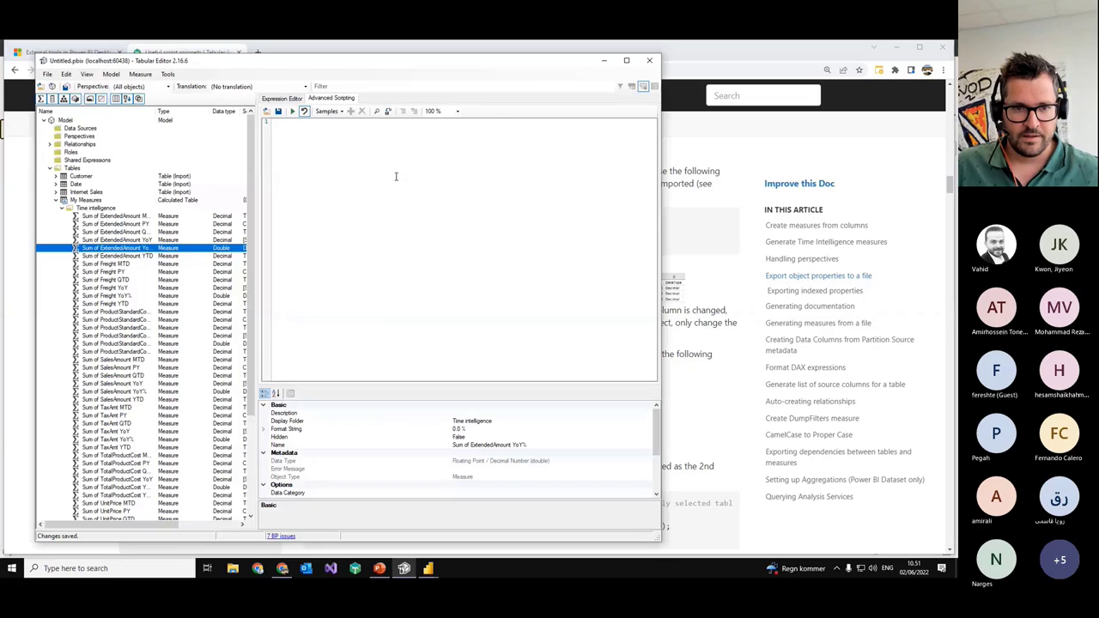
{"action": "key", "text": "ctrl+v"}
{"action": "type", "text": ":\\Temp\\"}
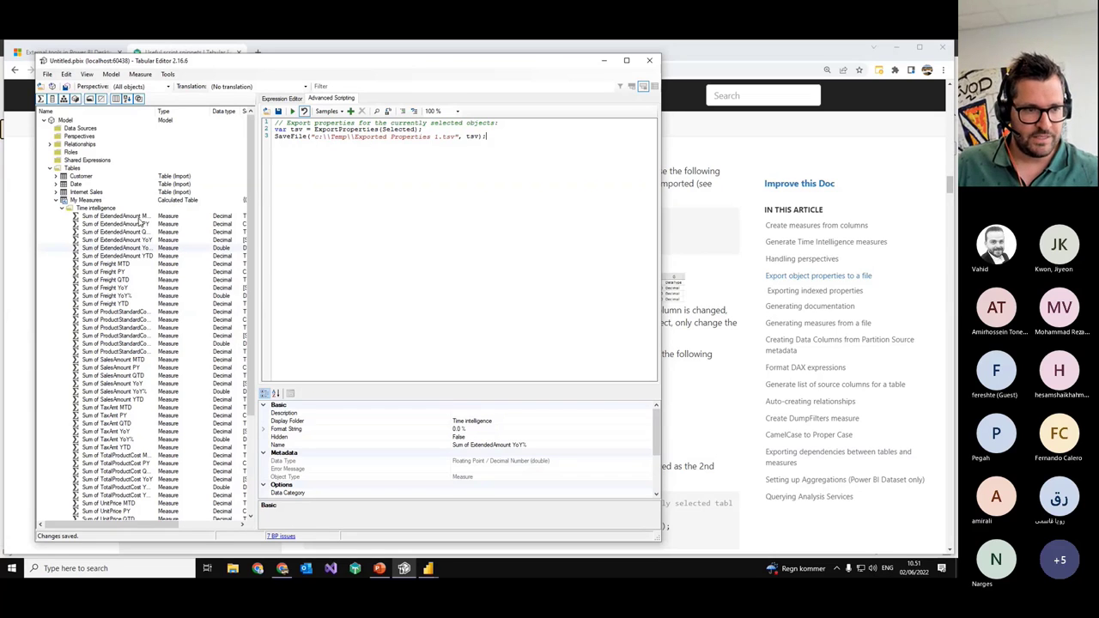
Step: Select all measures in the Time intelligence folder of My Measures and run the export script on them
{"action": "left_click", "coordinate": [119, 216]}
{"action": "key", "text": "ctrl+a"}
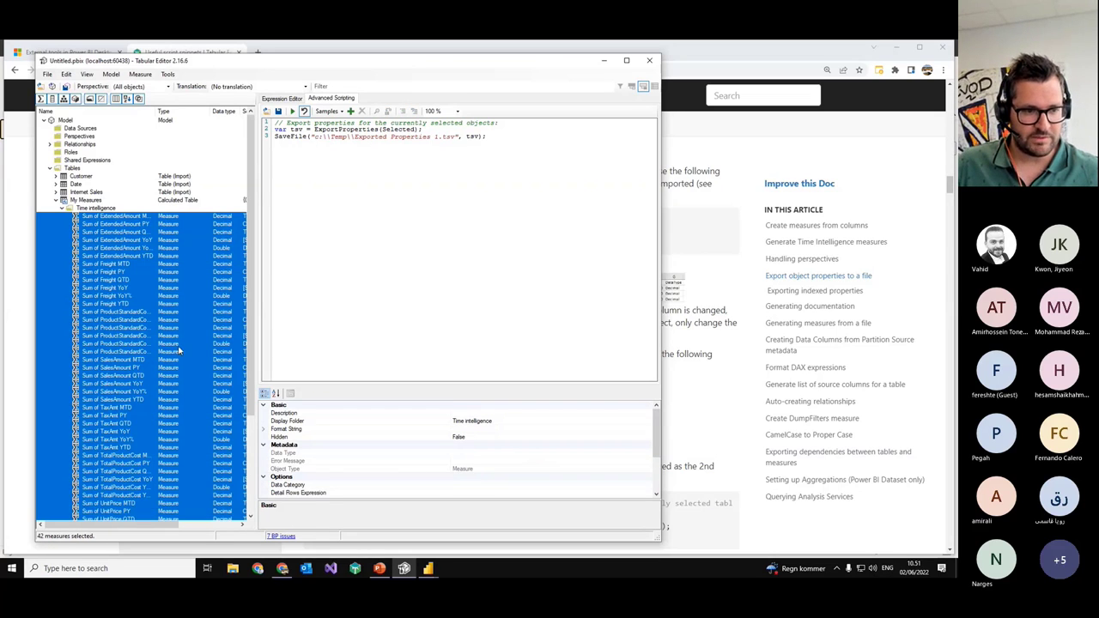
{"action": "scroll", "coordinate": [180, 351], "scroll_direction": "down", "scroll_amount": 3}
{"action": "left_click", "coordinate": [293, 113]}
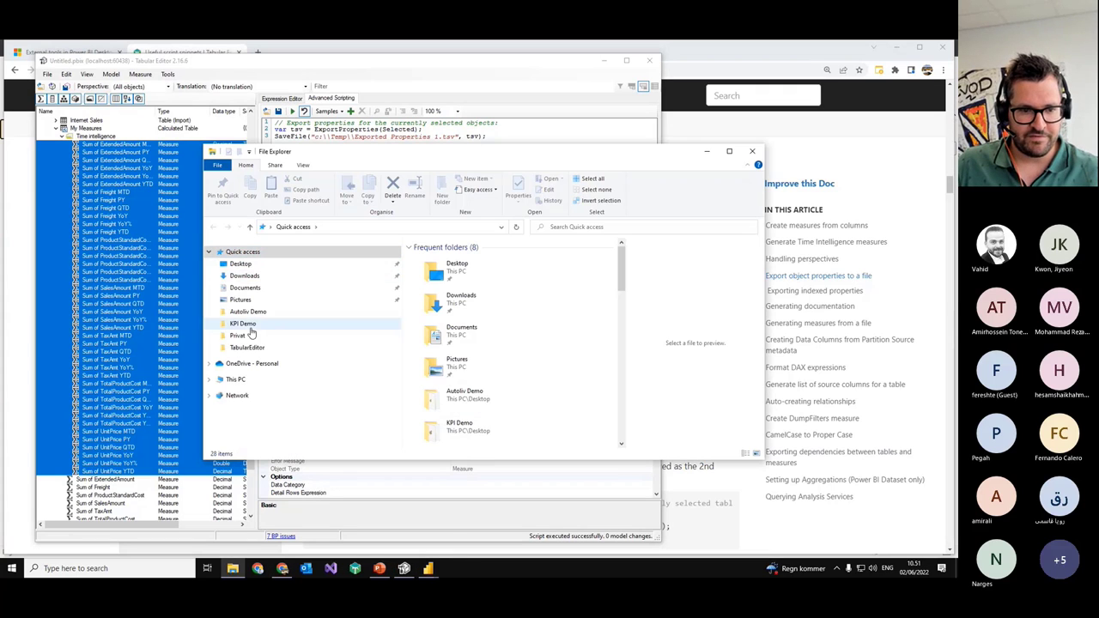
Step: Open the c:\Temp folder in File Explorer
{"action": "key", "text": "alt+d"}
{"action": "type", "text": "c:\\Temp"}
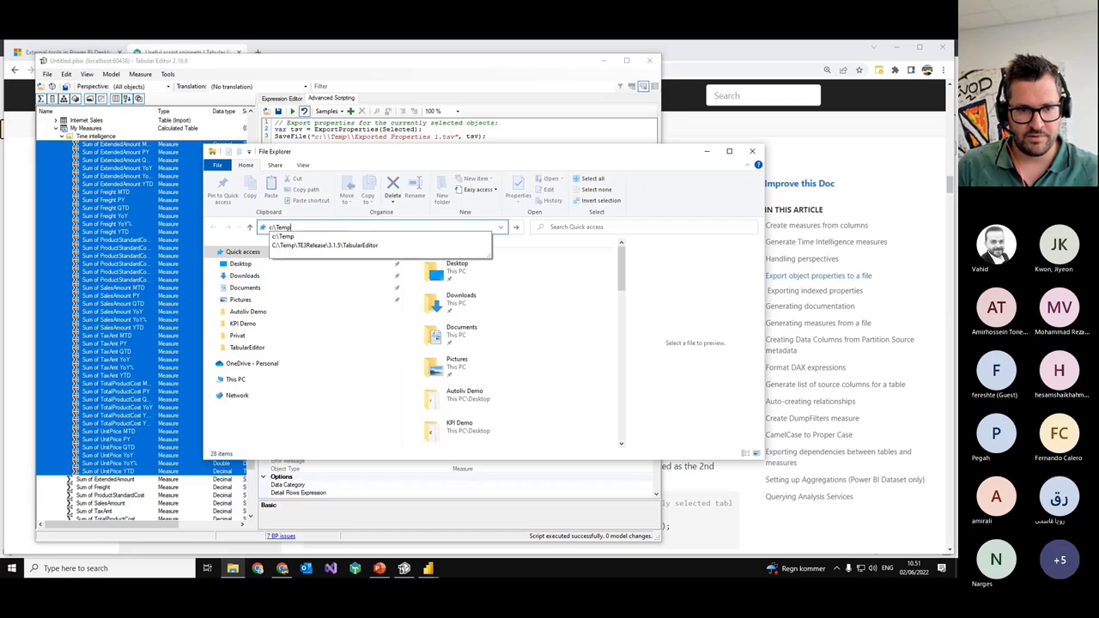
{"action": "key", "text": "Return"}
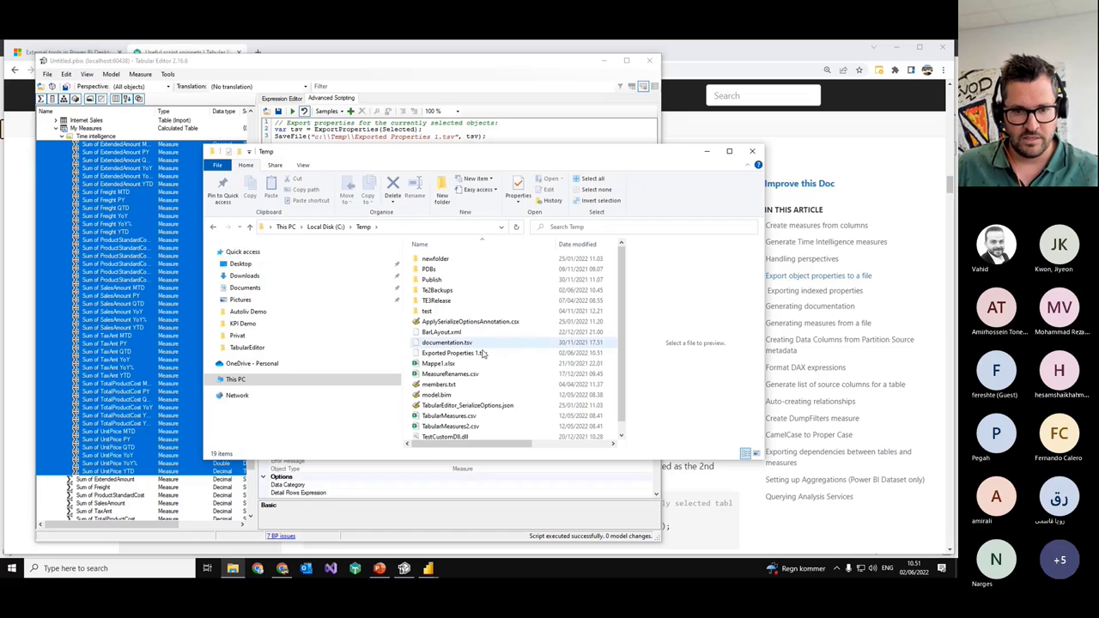
Step: Rename the exported TSV file as Exported Properties 1.csv
{"action": "left_click", "coordinate": [479, 355]}
{"action": "right_click", "coordinate": [477, 355]}
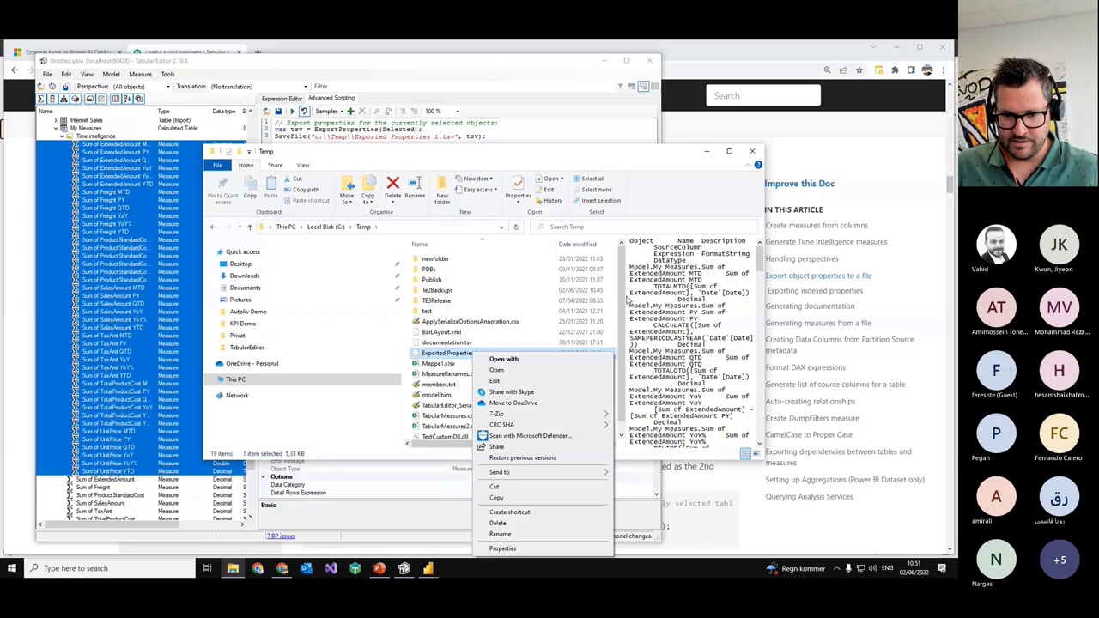
{"action": "left_click", "coordinate": [470, 359]}
{"action": "left_click", "coordinate": [475, 353]}
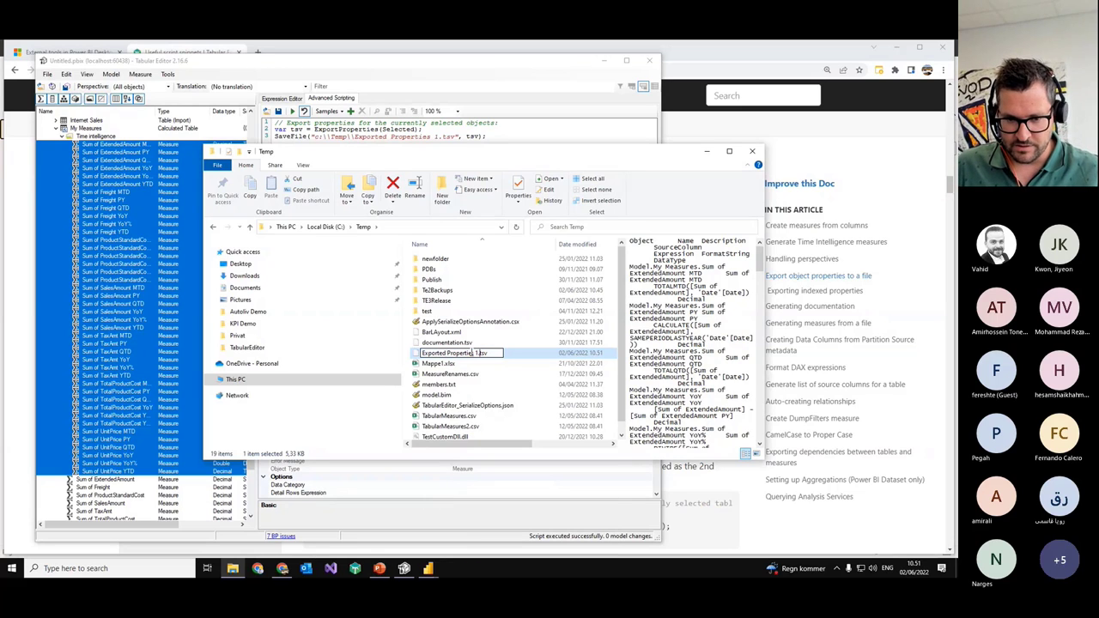
{"action": "type", "text": "c"}
{"action": "key", "text": "Return"}
{"action": "key", "text": "Return"}
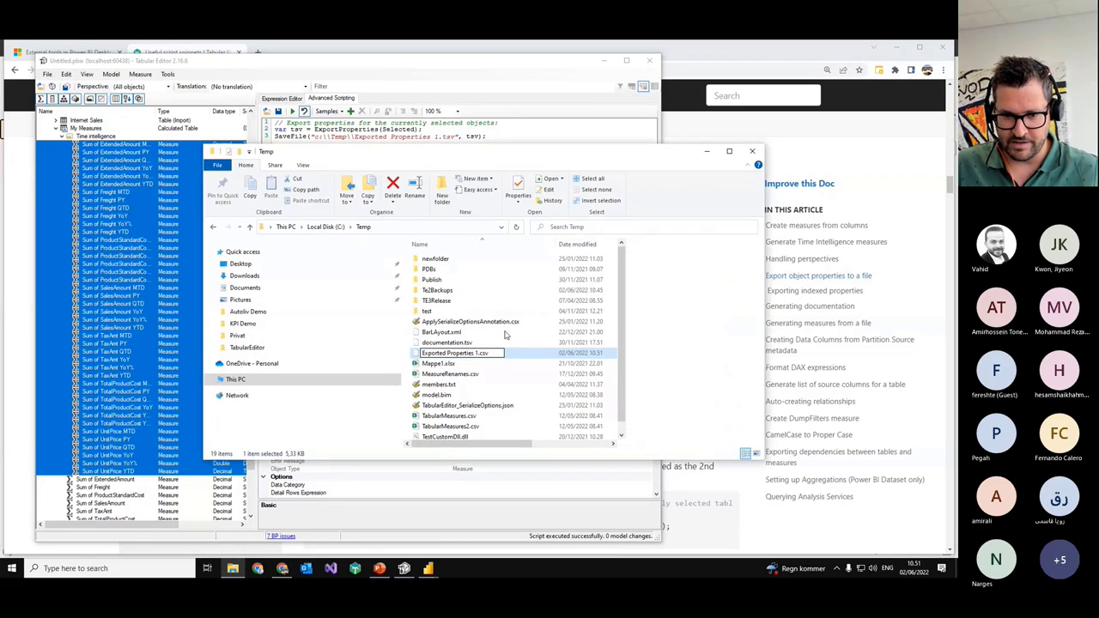
Step: Open Exported Properties 1.csv in Excel and split column A into separate columns with Text to Columns, using the tab delimiter
{"action": "double_click", "coordinate": [475, 354]}
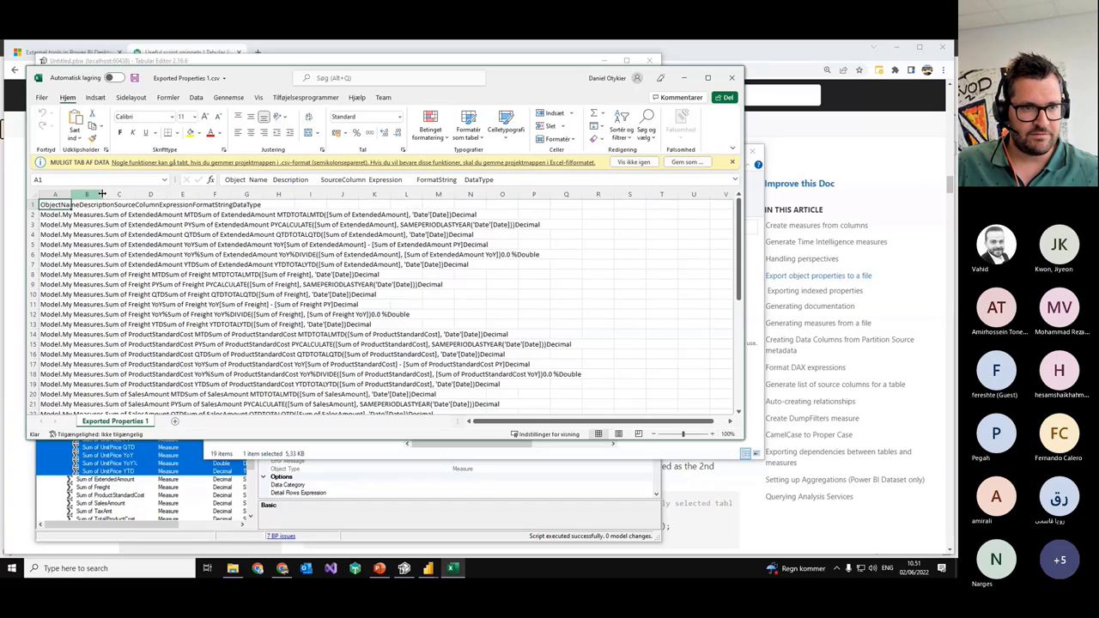
{"action": "key", "text": "ctrl+shift+Down"}
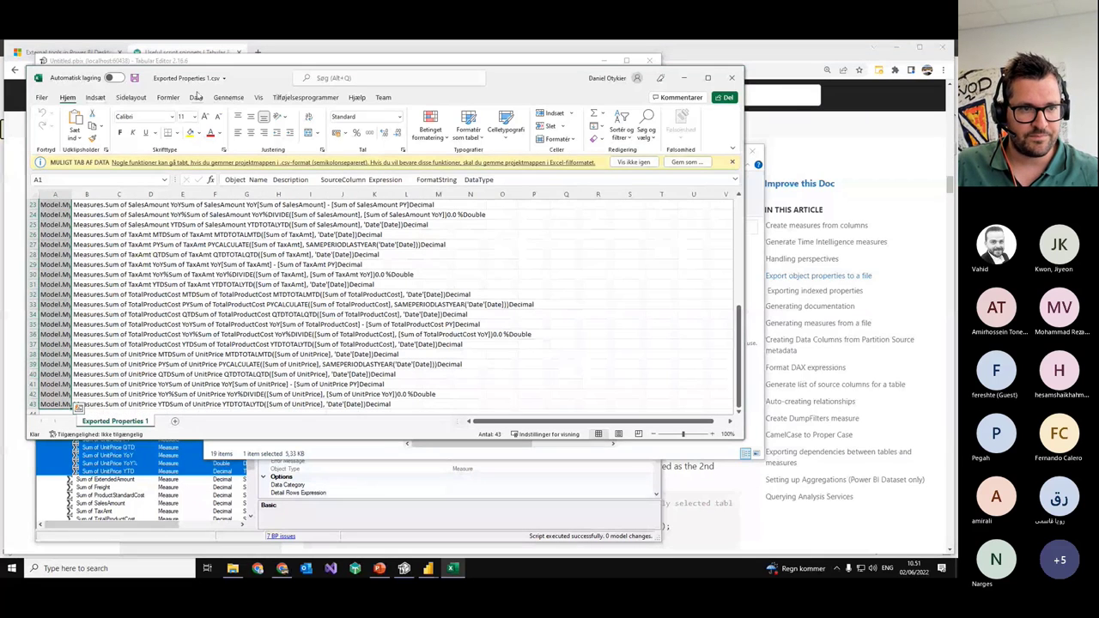
{"action": "left_click", "coordinate": [196, 97]}
{"action": "left_click", "coordinate": [563, 128]}
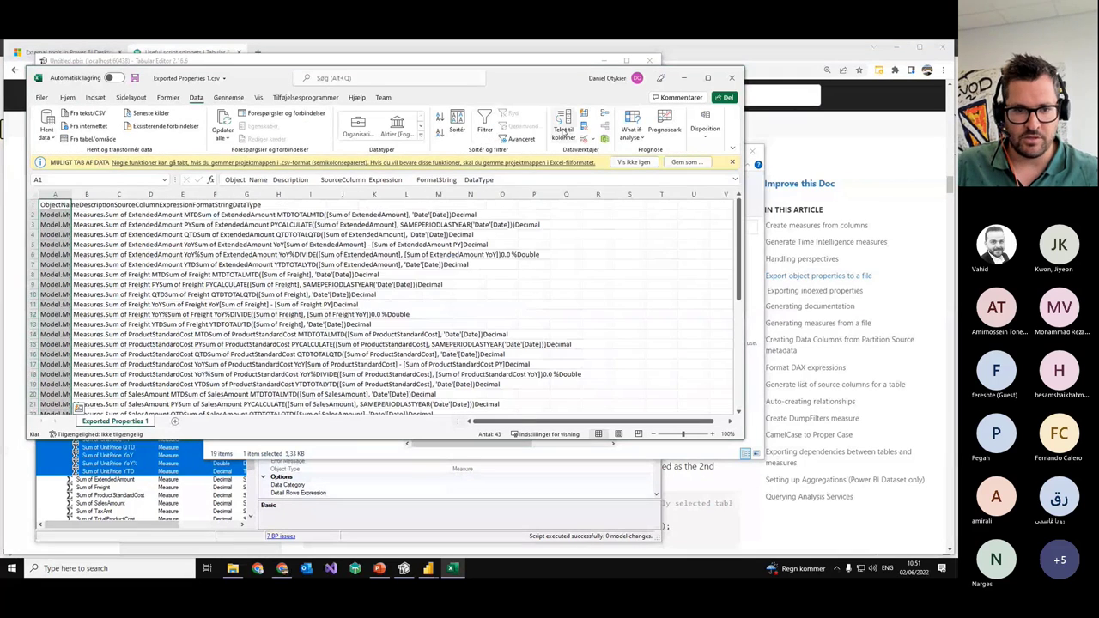
{"action": "left_click", "coordinate": [386, 434]}
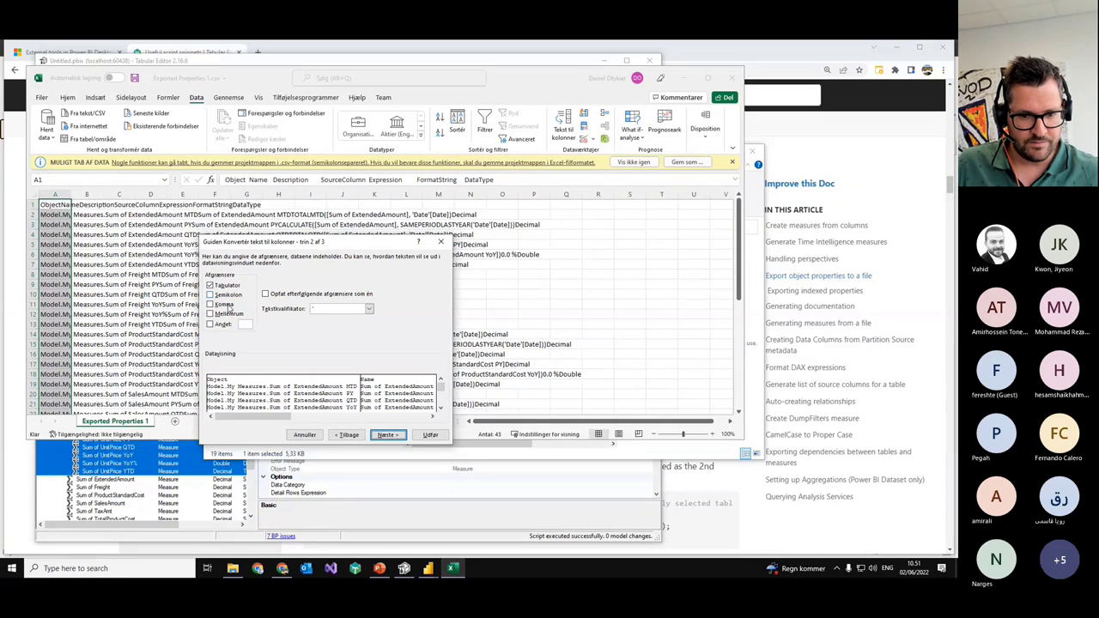
{"action": "left_click", "coordinate": [426, 435]}
Step: Autofit the widths of all columns in the sheet and enlarge the Excel window to show more rows and columns
{"action": "left_click", "coordinate": [110, 243]}
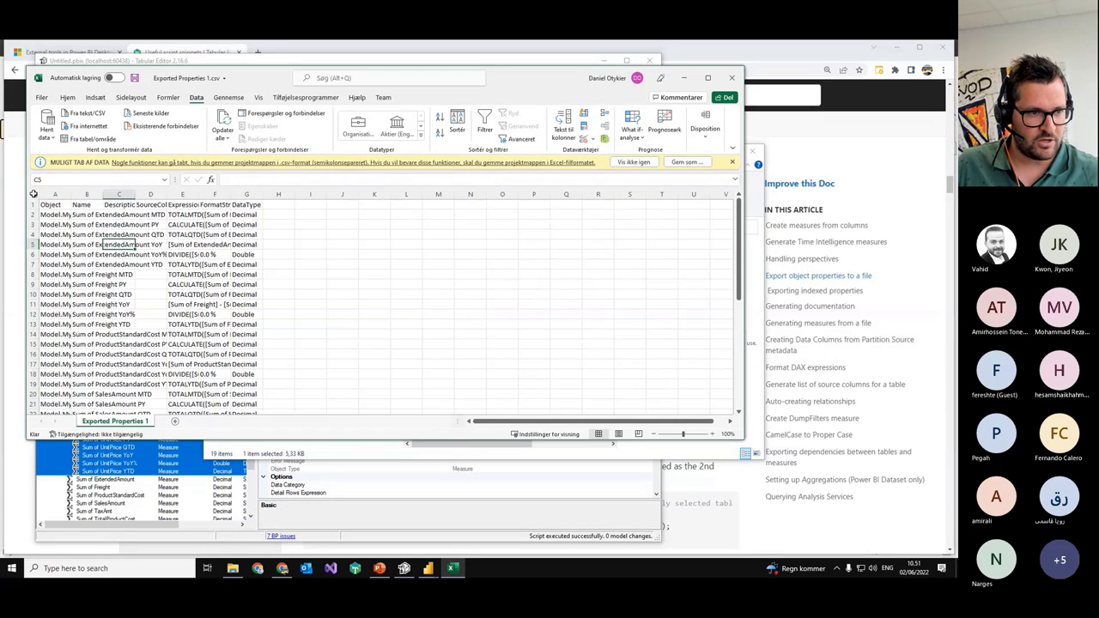
{"action": "left_click", "coordinate": [33, 193]}
{"action": "double_click", "coordinate": [70, 194]}
{"action": "left_click", "coordinate": [478, 360]}
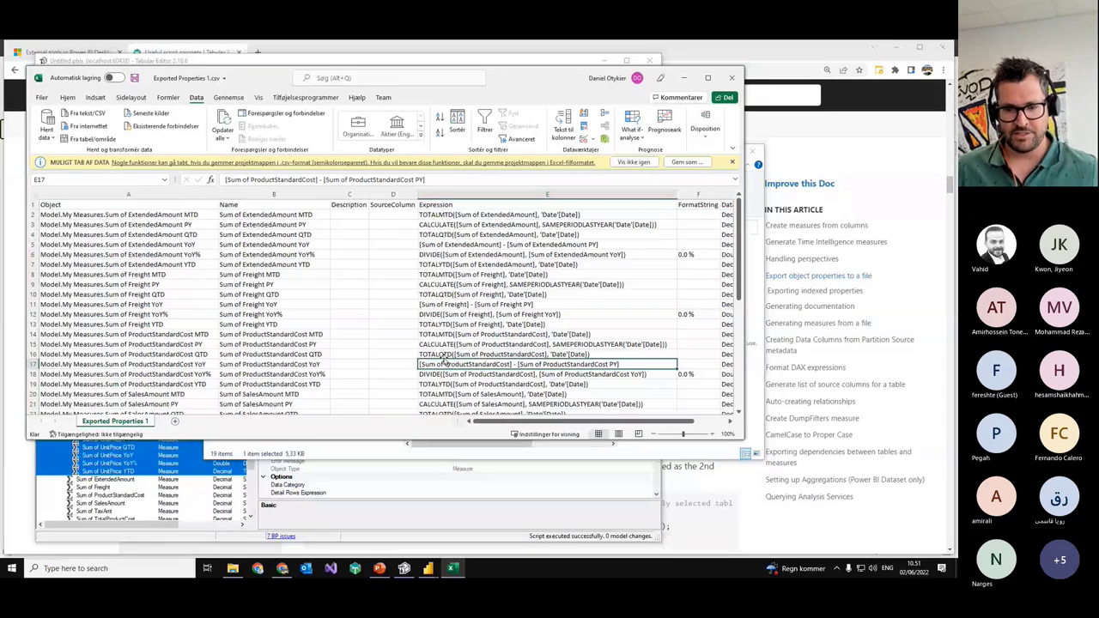
{"action": "left_click_drag", "start_coordinate": [736, 442], "coordinate": [878, 542]}
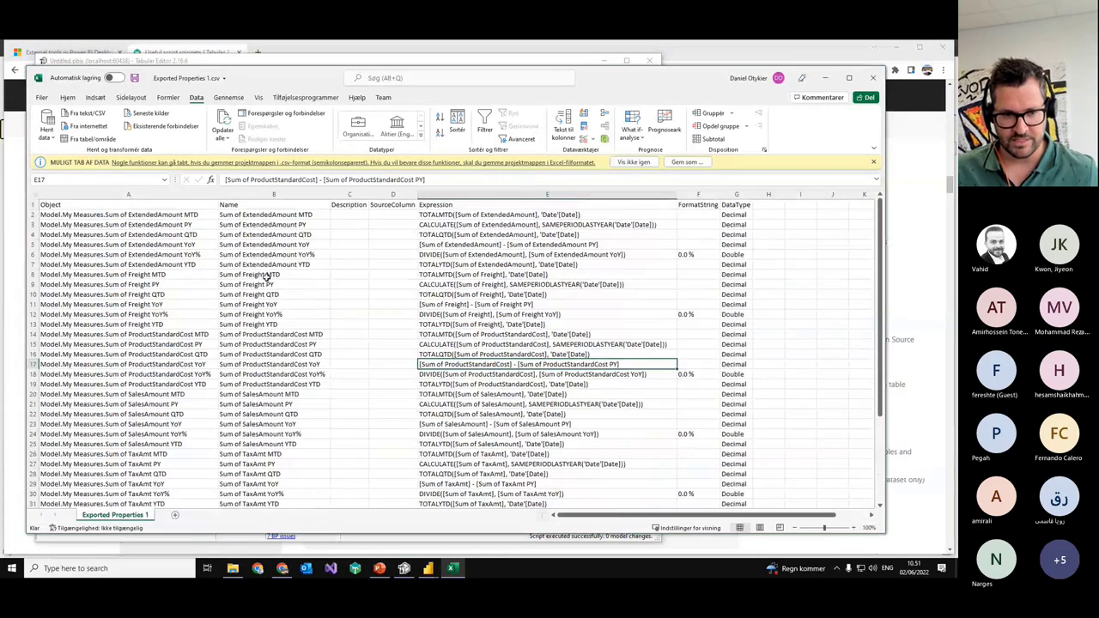
Step: Examine the exported measures' Name, Expression, FormatString, DataType and Description columns
{"action": "scroll", "coordinate": [266, 277], "scroll_direction": "down", "scroll_amount": 1}
{"action": "left_click_drag", "start_coordinate": [258, 284], "coordinate": [275, 347]}
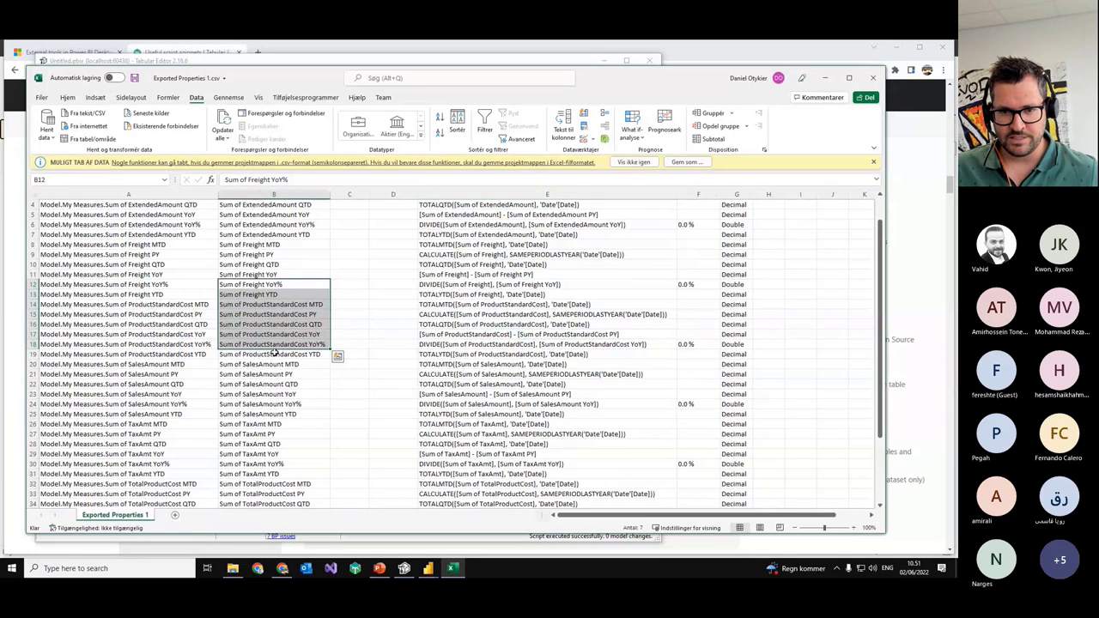
{"action": "scroll", "coordinate": [275, 352], "scroll_direction": "up", "scroll_amount": 1}
{"action": "left_click_drag", "start_coordinate": [547, 214], "coordinate": [547, 364]}
{"action": "left_click_drag", "start_coordinate": [698, 215], "coordinate": [736, 364]}
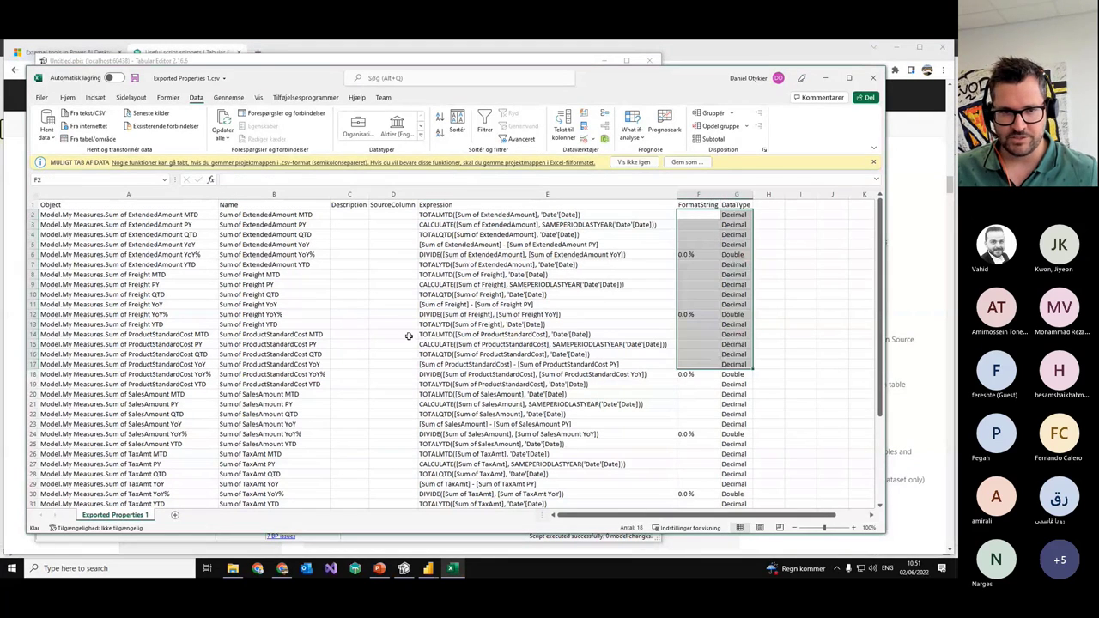
{"action": "left_click", "coordinate": [409, 335]}
{"action": "left_click", "coordinate": [353, 217]}
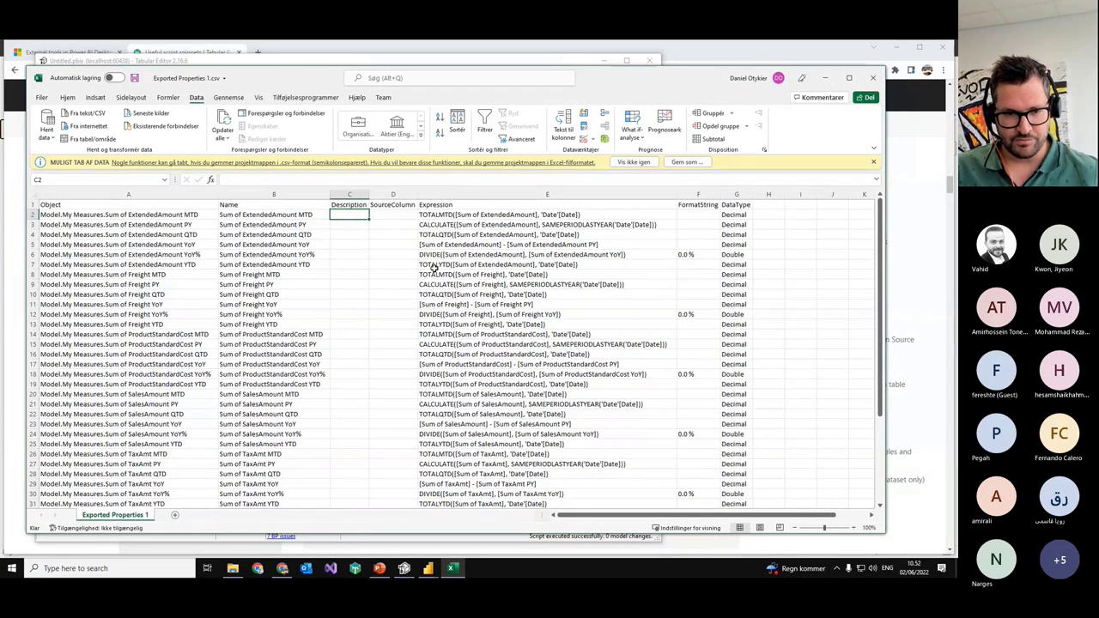
Step: Enter Hello, Welcome, to, this and demo as the descriptions of the first five Sum of ExtendedAmount measures, cells C2 to C6
{"action": "type", "text": "Hello"}
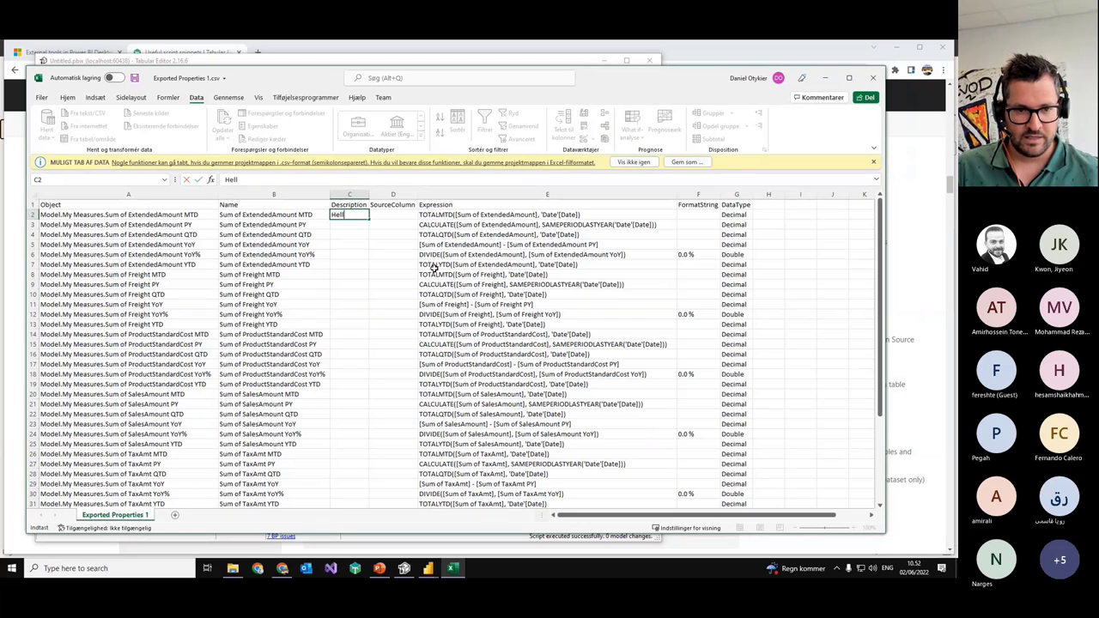
{"action": "key", "text": "Return"}
{"action": "type", "text": "Welcome"}
{"action": "key", "text": "Return"}
{"action": "type", "text": "to"}
{"action": "key", "text": "Return"}
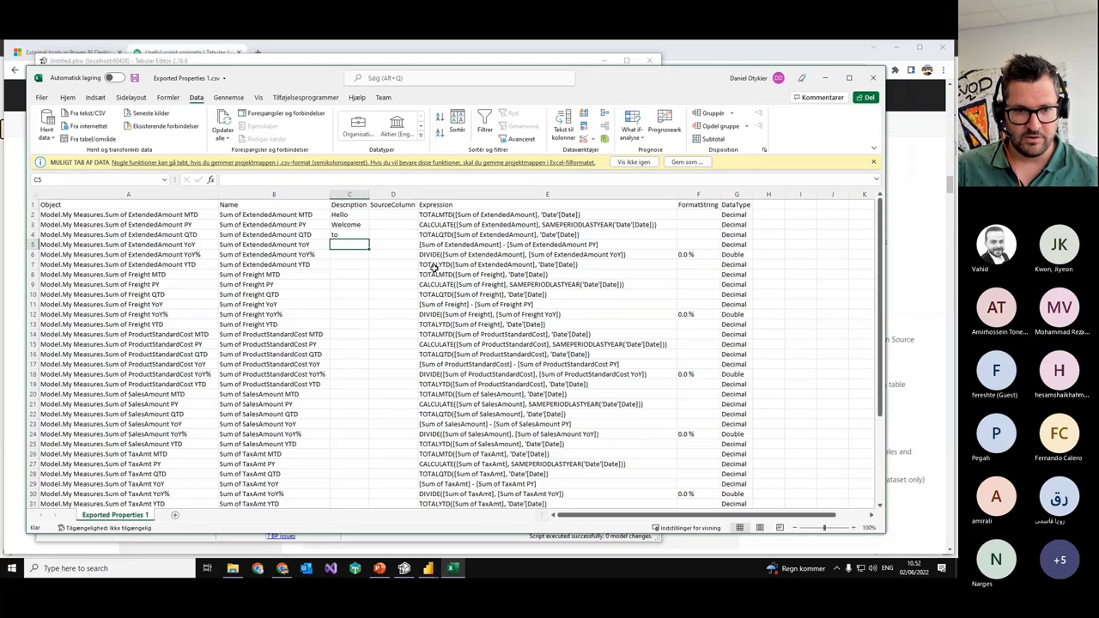
{"action": "type", "text": "this"}
{"action": "key", "text": "Return"}
{"action": "type", "text": "demo"}
{"action": "key", "text": "Return"}
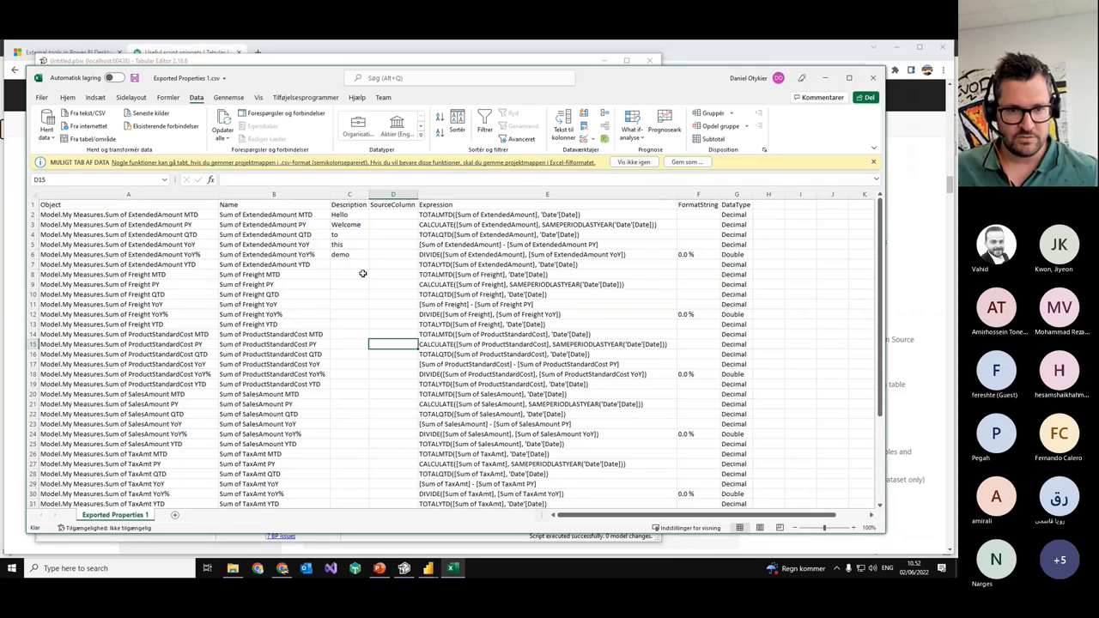
{"action": "left_click", "coordinate": [343, 217]}
{"action": "left_click", "coordinate": [341, 225]}
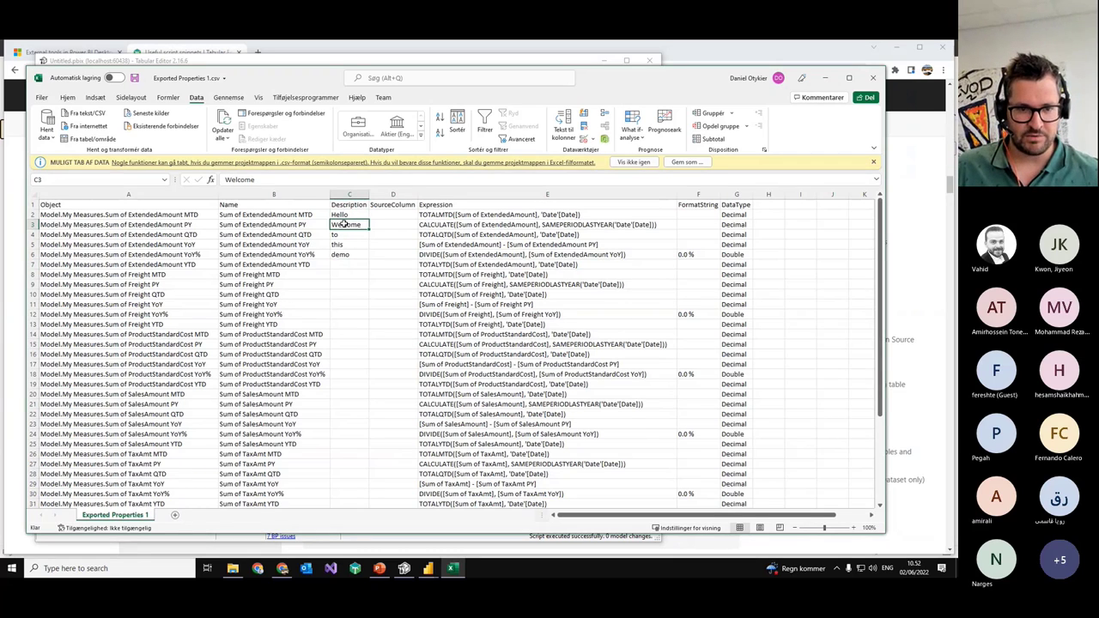
{"action": "left_click", "coordinate": [341, 235]}
{"action": "left_click", "coordinate": [342, 256]}
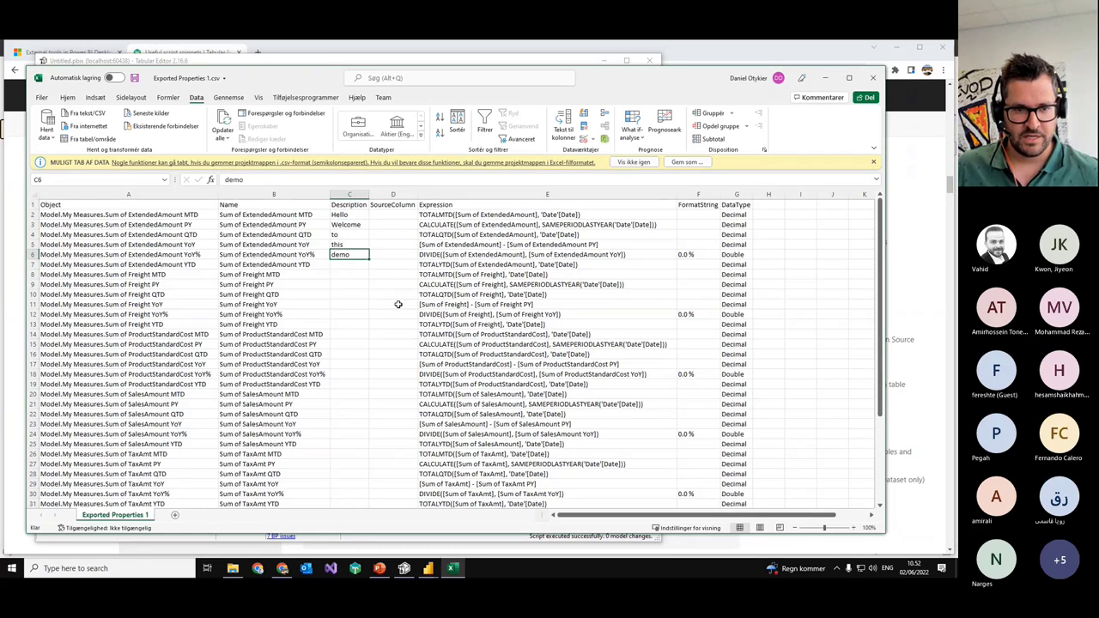
Step: Copy the whole measures table from Excel and paste it into a new blank document in Programmer's Notepad
{"action": "left_click", "coordinate": [188, 237]}
{"action": "key", "text": "ctrl+a"}
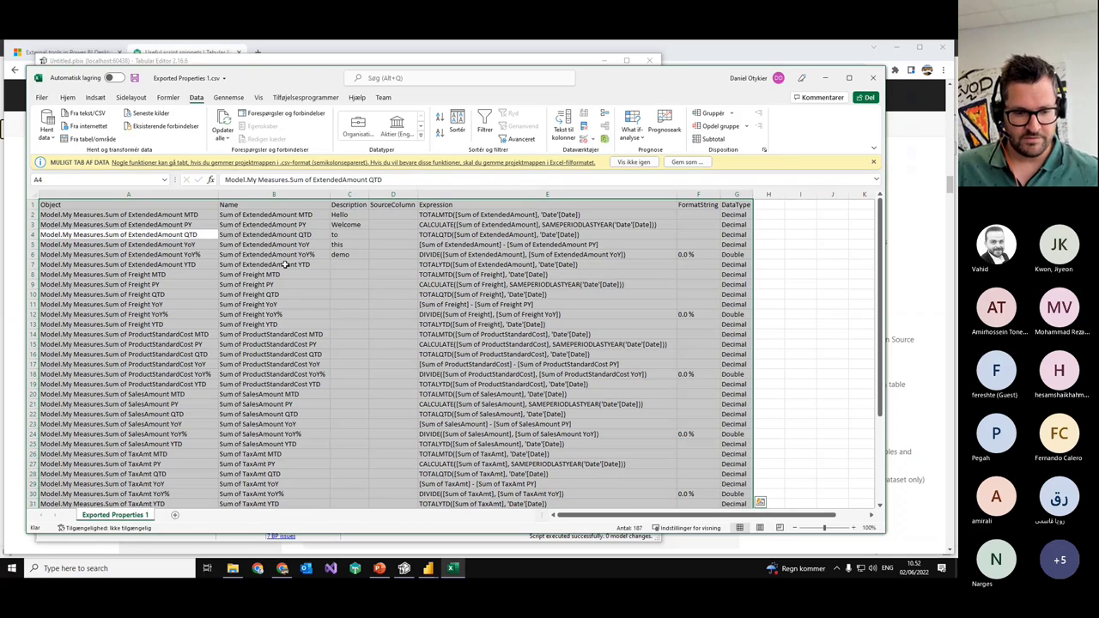
{"action": "key", "text": "ctrl+c"}
{"action": "left_click", "coordinate": [12, 568]}
{"action": "type", "text": "progra"}
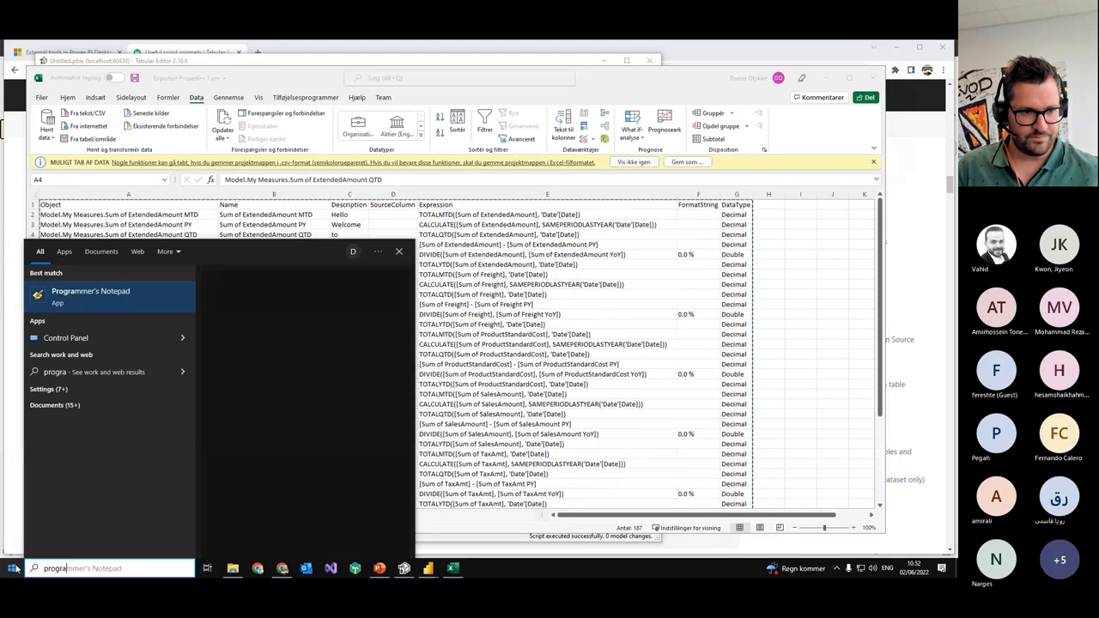
{"action": "key", "text": "Return"}
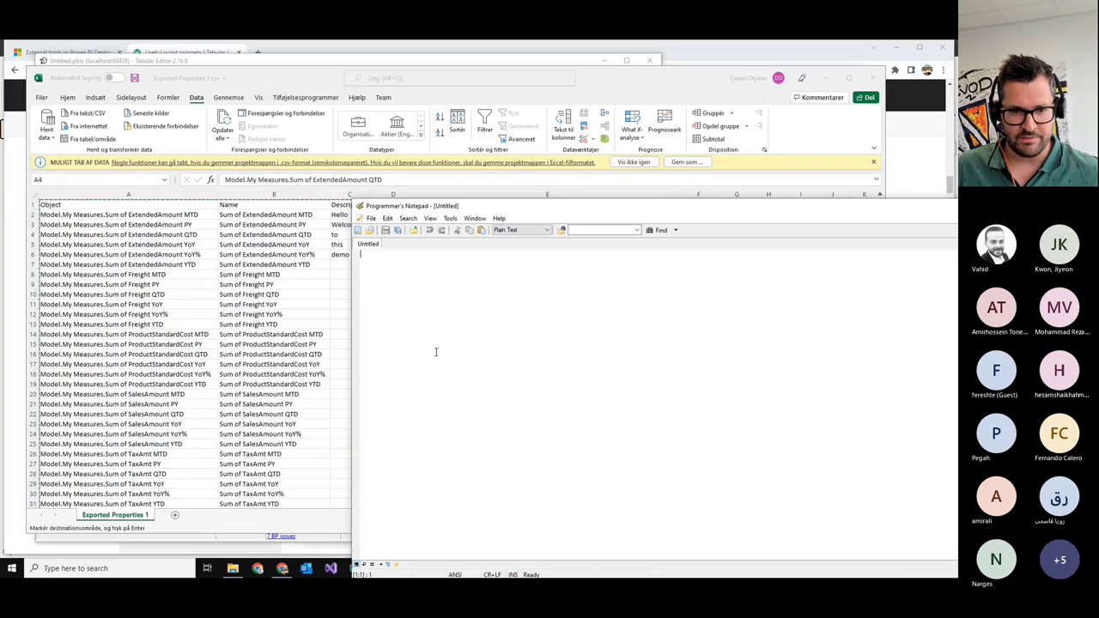
{"action": "key", "text": "ctrl+v"}
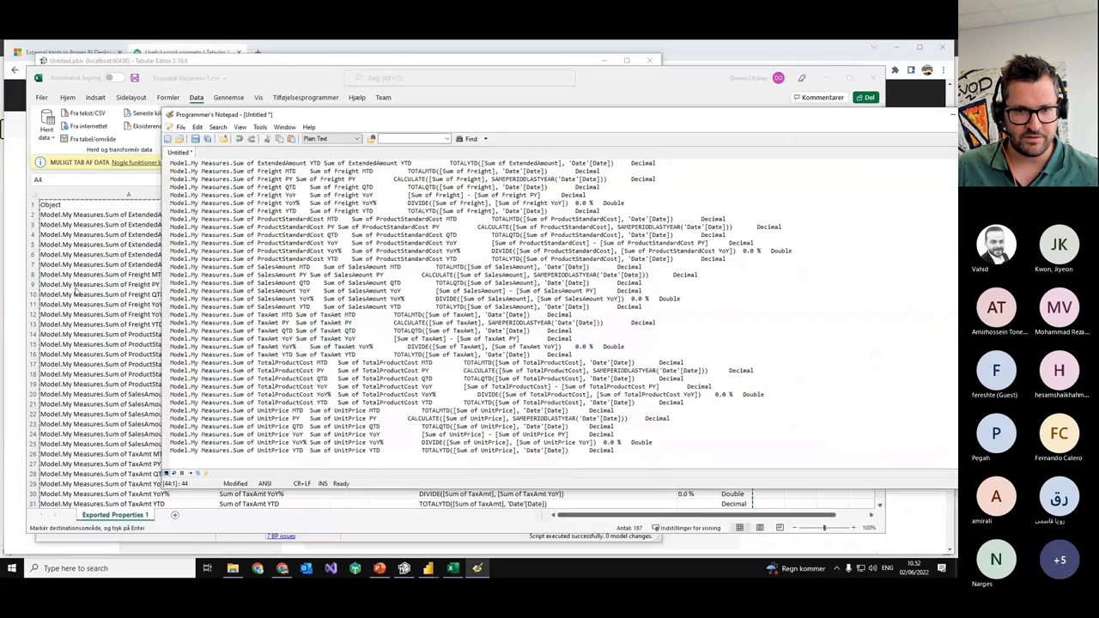
{"action": "scroll", "coordinate": [326, 284], "scroll_direction": "up", "scroll_amount": 2}
Step: Save the pasted text in C:\Temp as Exported Properties 2.tsv
{"action": "key", "text": "ctrl+s"}
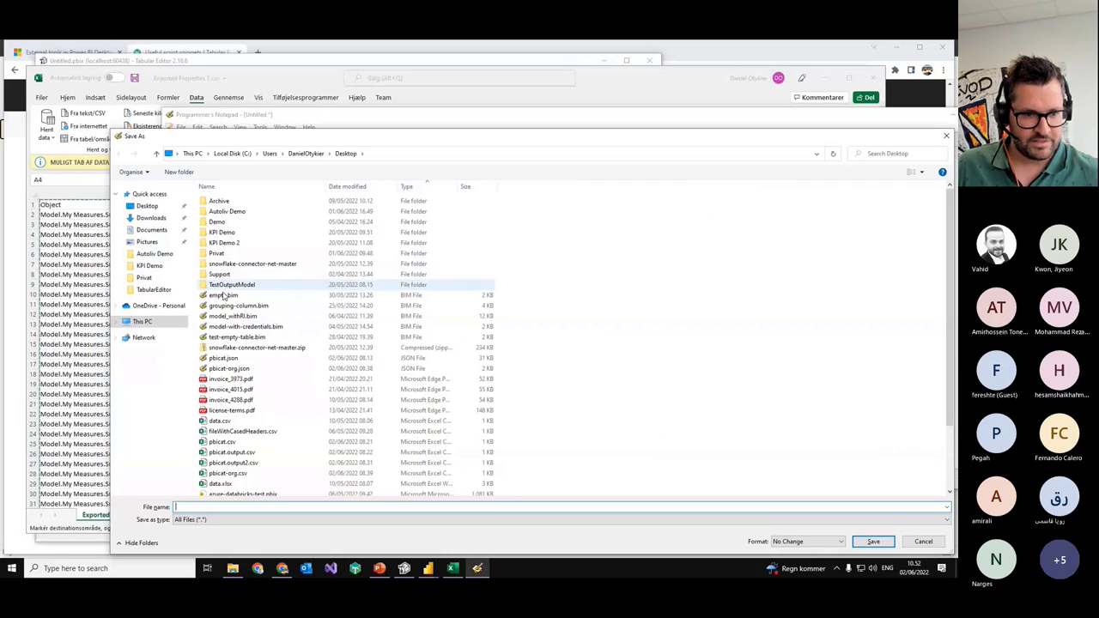
{"action": "left_click", "coordinate": [403, 153]}
{"action": "type", "text": "c"}
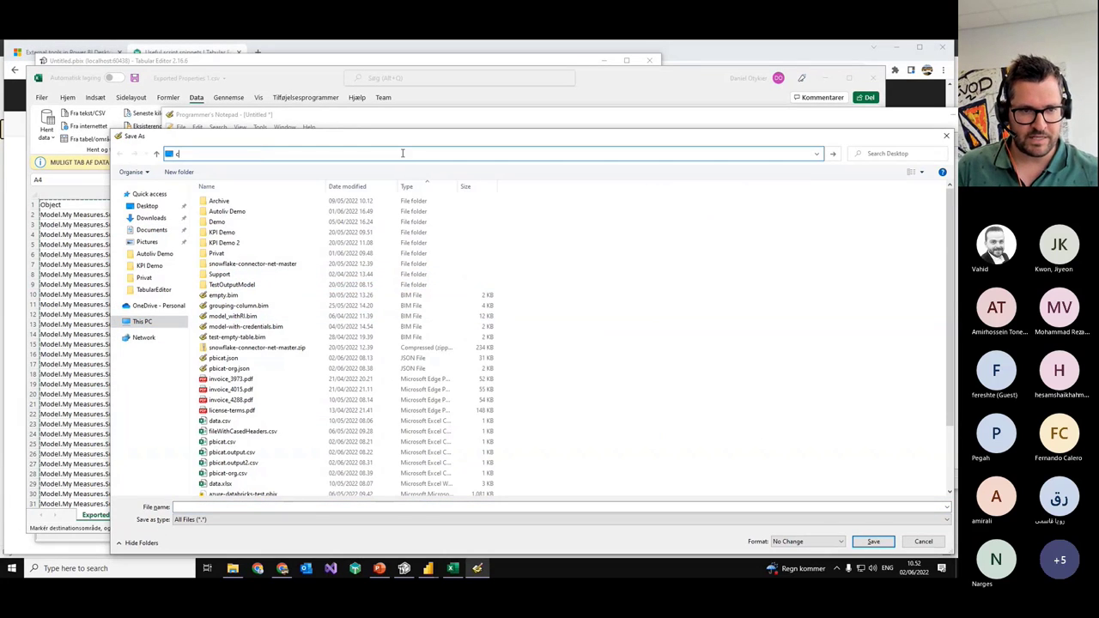
{"action": "type", "text": ":\\temp"}
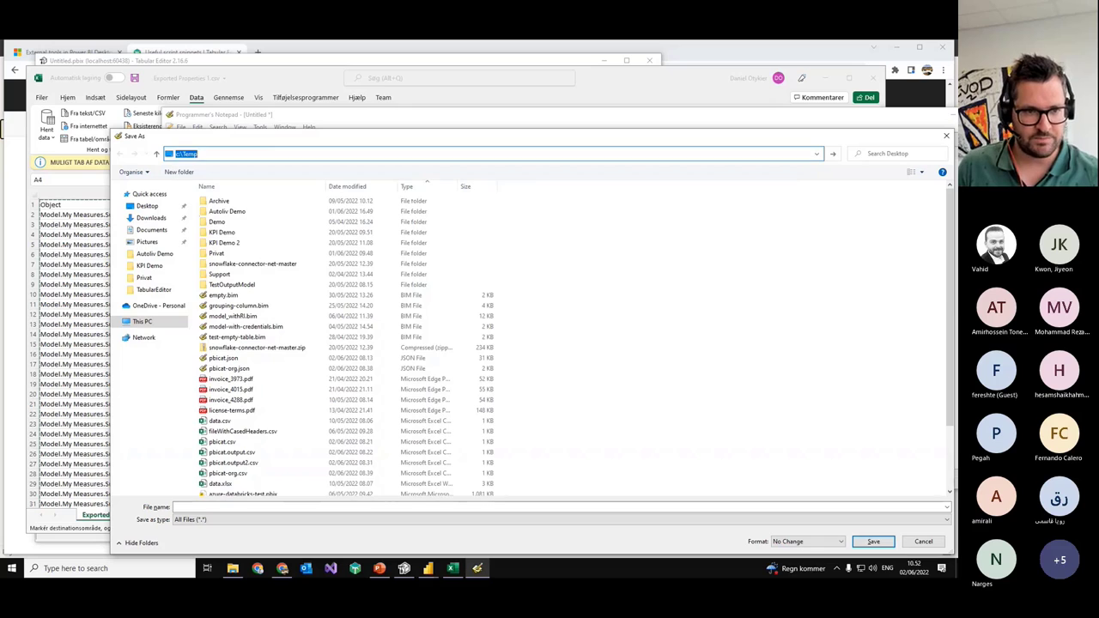
{"action": "key", "text": "Return"}
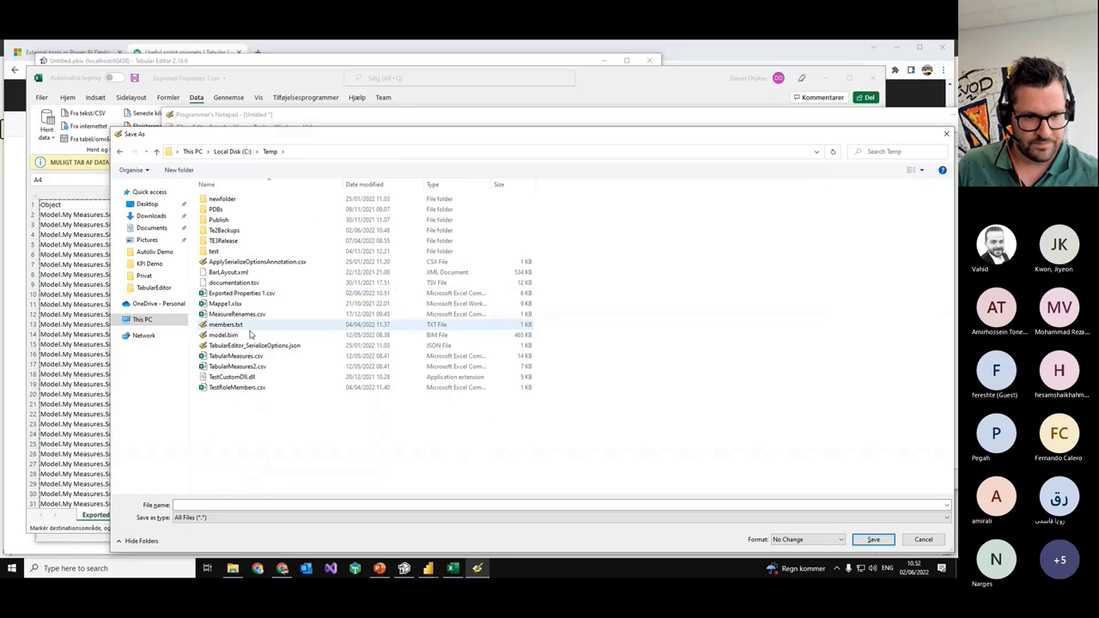
{"action": "left_click", "coordinate": [245, 294]}
{"action": "left_click", "coordinate": [232, 505]}
{"action": "left_click", "coordinate": [231, 505]}
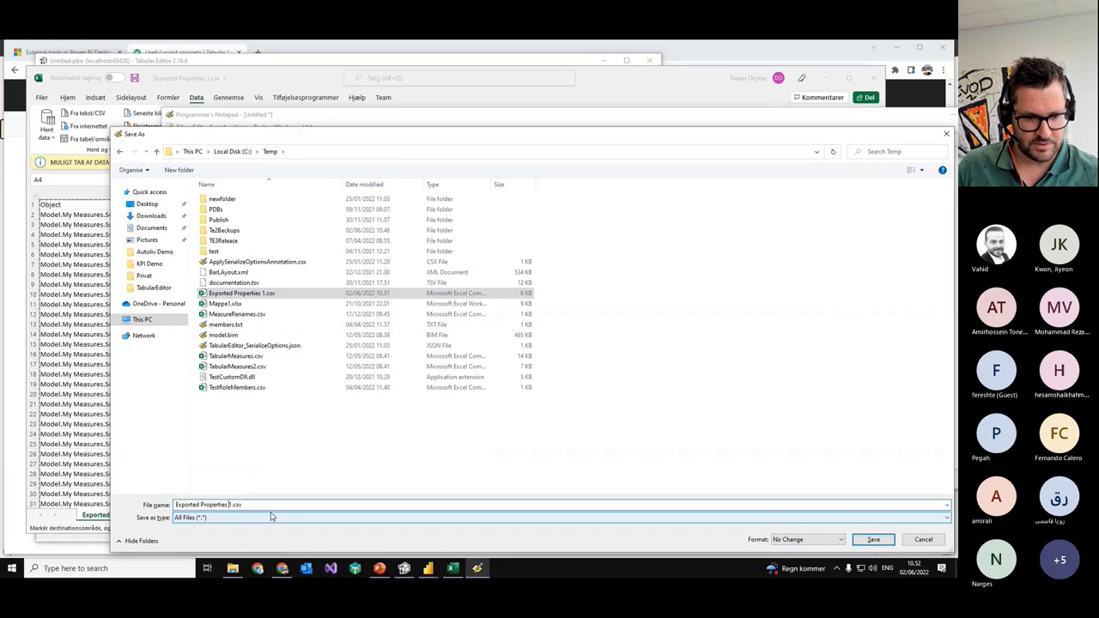
{"action": "key", "text": "BackSpace"}
{"action": "type", "text": "2"}
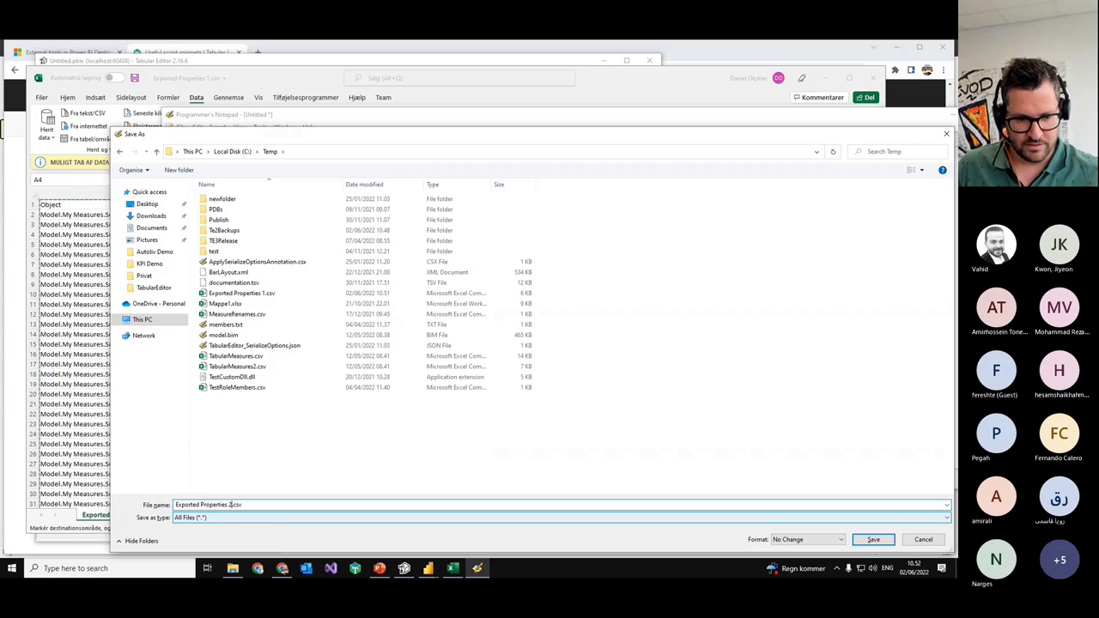
{"action": "left_click", "coordinate": [874, 540]}
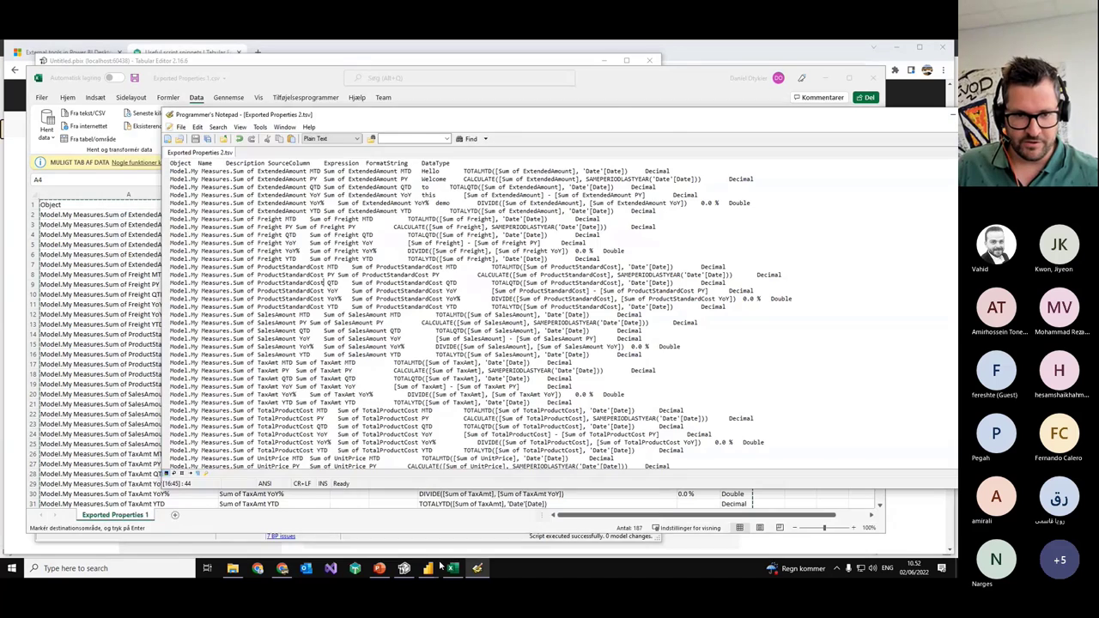
Step: Search the Useful script snippets page in the browser for importprop and copy the three-line snippet that imports properties from a file
{"action": "key", "text": "alt+Tab"}
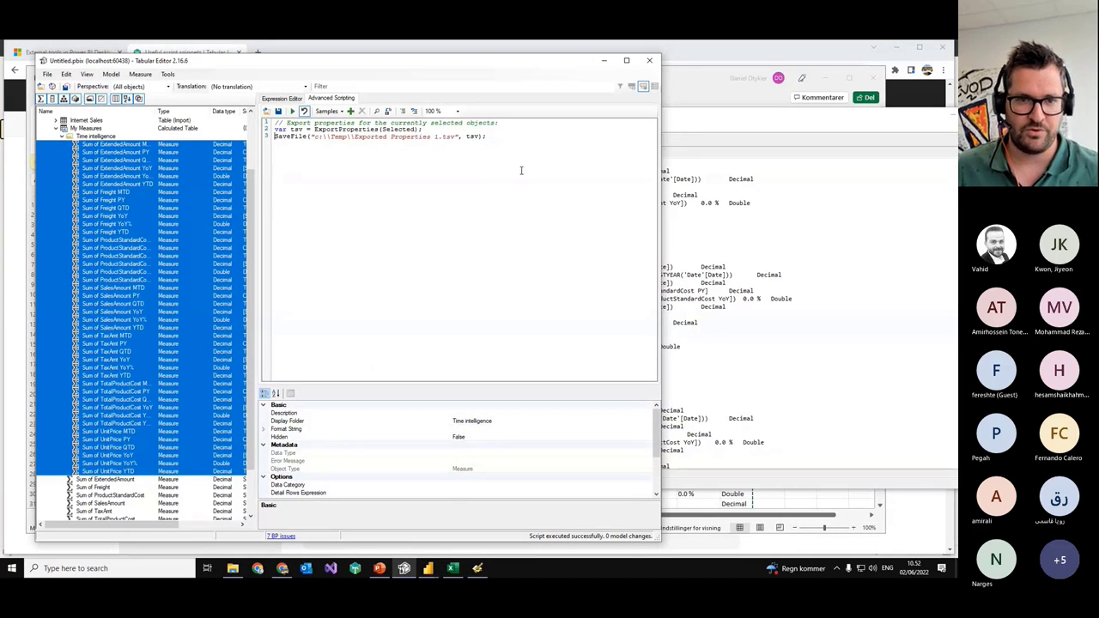
{"action": "left_click", "coordinate": [174, 52]}
{"action": "scroll", "coordinate": [554, 350], "scroll_direction": "down", "scroll_amount": 4}
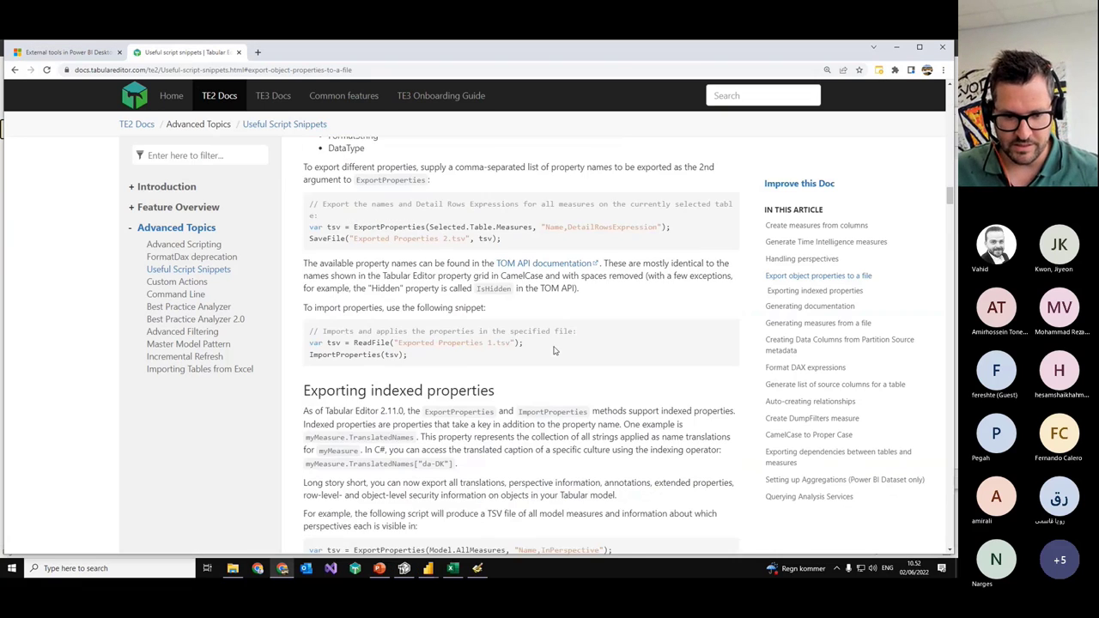
{"action": "scroll", "coordinate": [554, 350], "scroll_direction": "down", "scroll_amount": 5}
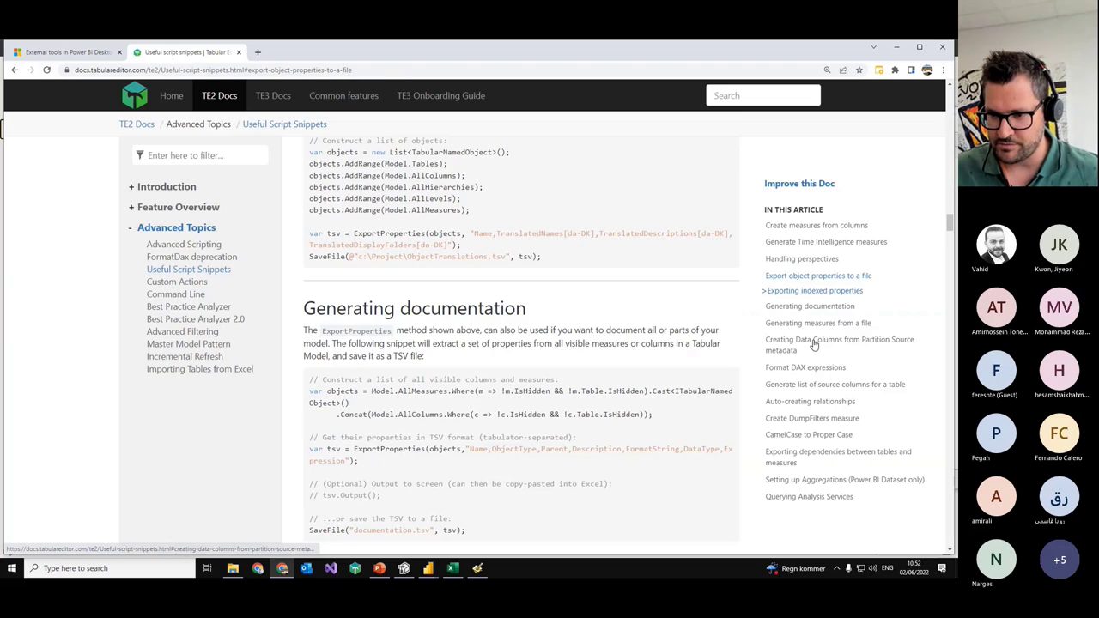
{"action": "left_click", "coordinate": [814, 290]}
{"action": "key", "text": "ctrl+f"}
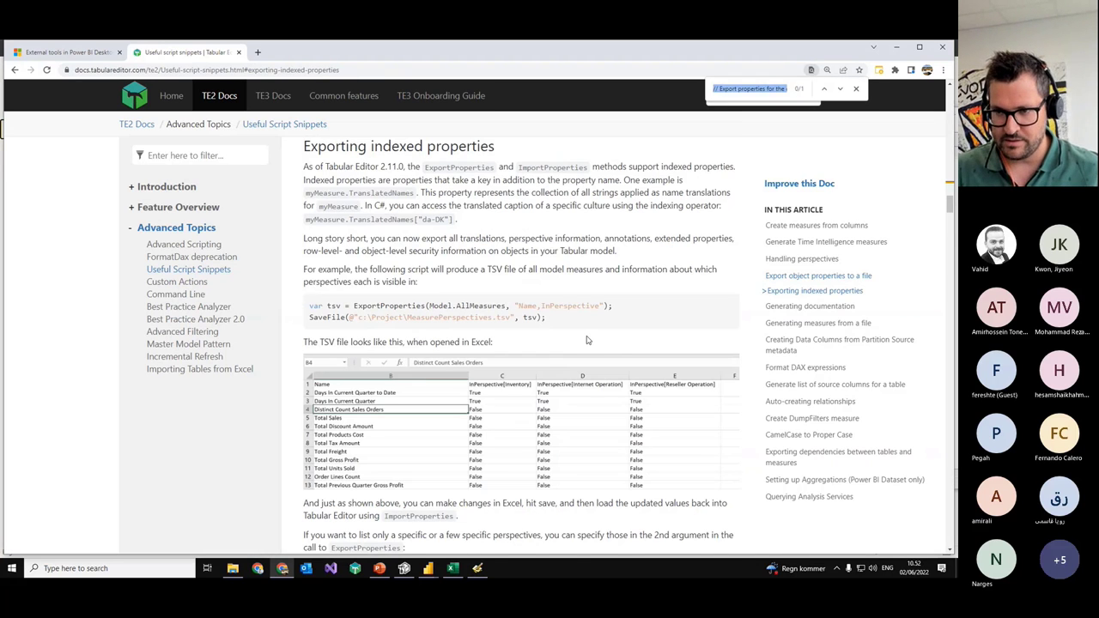
{"action": "type", "text": "importprop"}
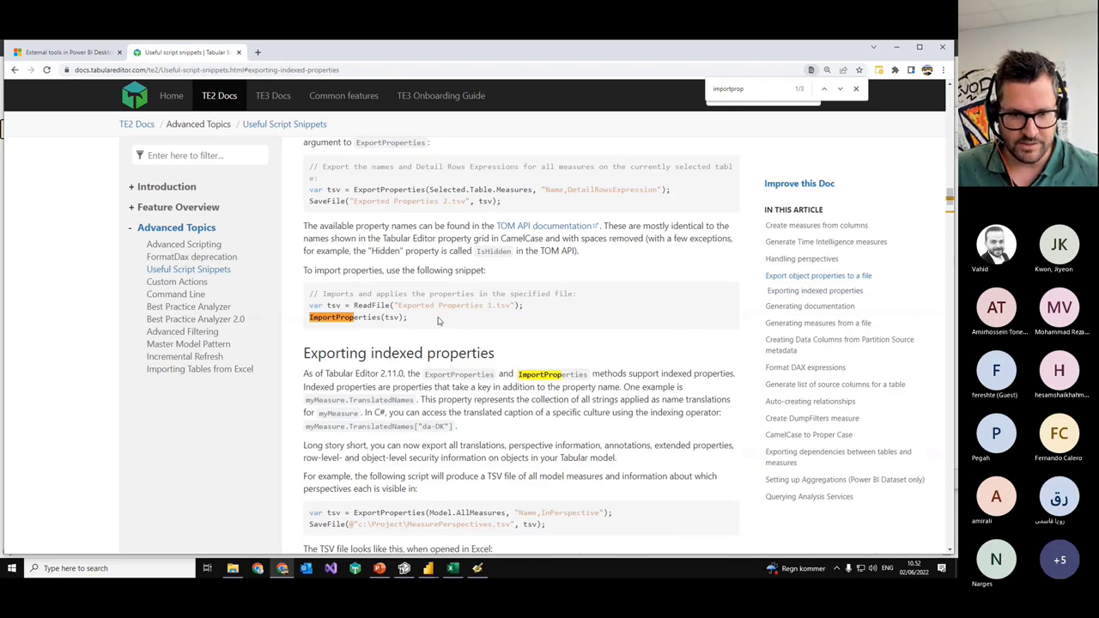
{"action": "left_click_drag", "start_coordinate": [438, 320], "coordinate": [305, 294]}
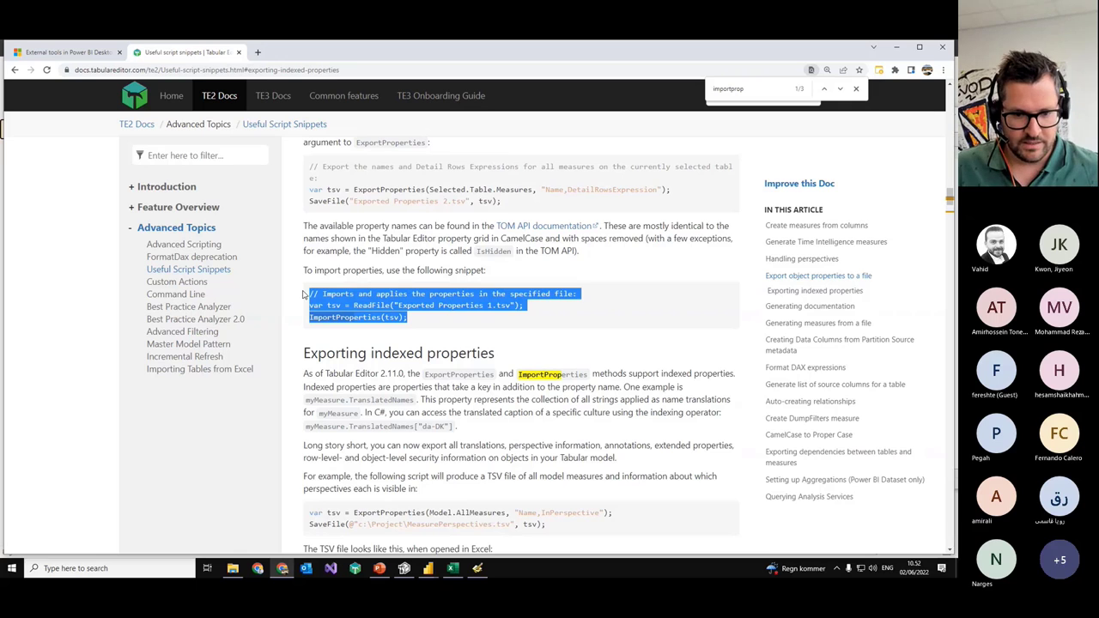
Step: Paste the import snippet below the export script in Tabular Editor and set its ReadFile path to c:\\Temp\\Exported Properties 2.tsv
{"action": "left_click", "coordinate": [404, 568]}
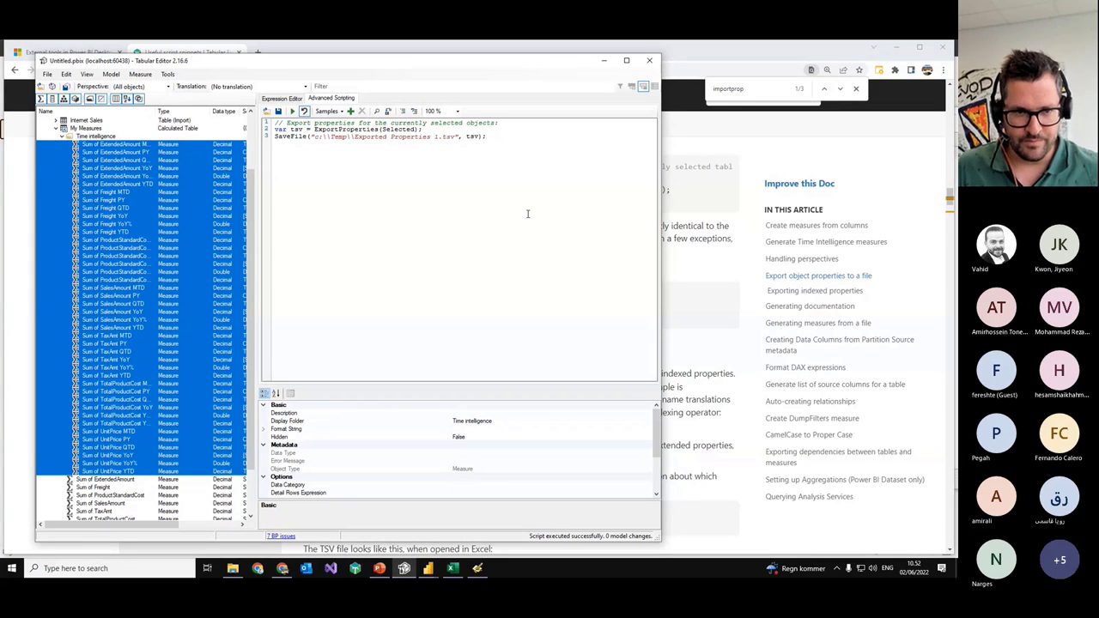
{"action": "key", "text": "ctrl+v"}
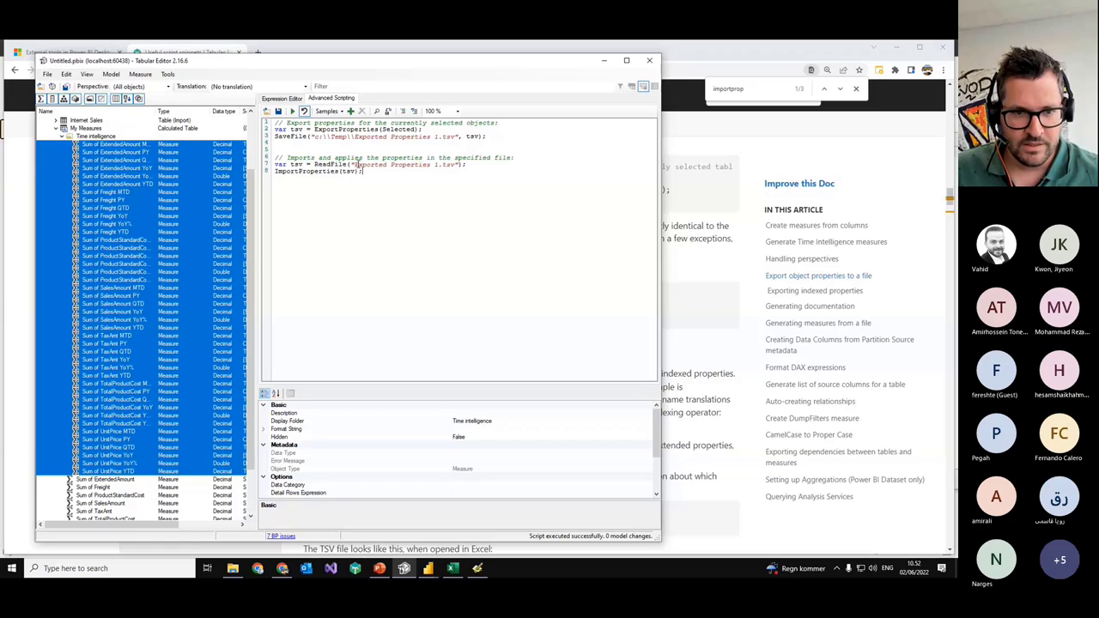
{"action": "left_click", "coordinate": [357, 164]}
{"action": "type", "text": "c:\\\\Te"}
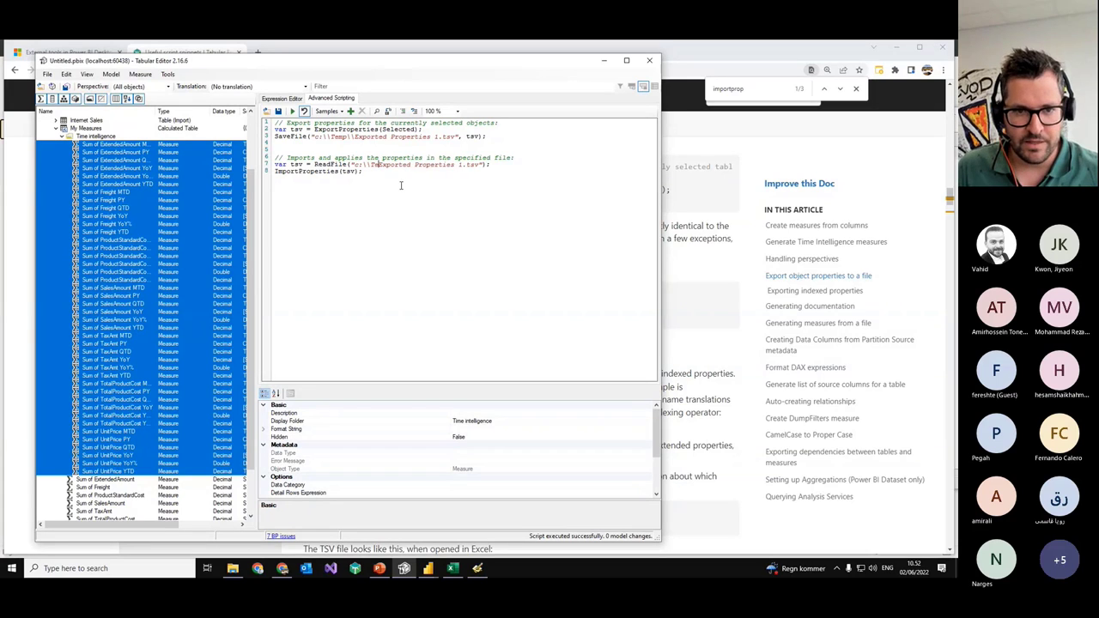
{"action": "type", "text": "mp\\\\"}
{"action": "left_click", "coordinate": [478, 164]}
{"action": "key", "text": "BackSpace"}
{"action": "type", "text": "2"}
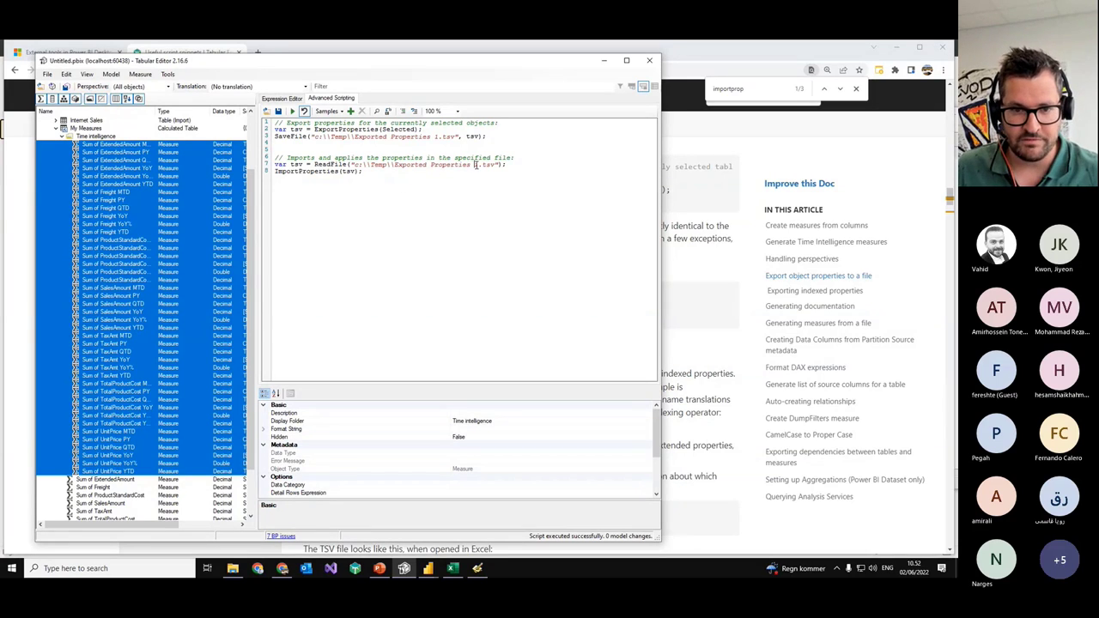
Step: Run only the import part of the script, from its comment line through ImportProperties(tsv)
{"action": "left_click", "coordinate": [362, 172]}
{"action": "left_click", "coordinate": [275, 150], "text": "shift"}
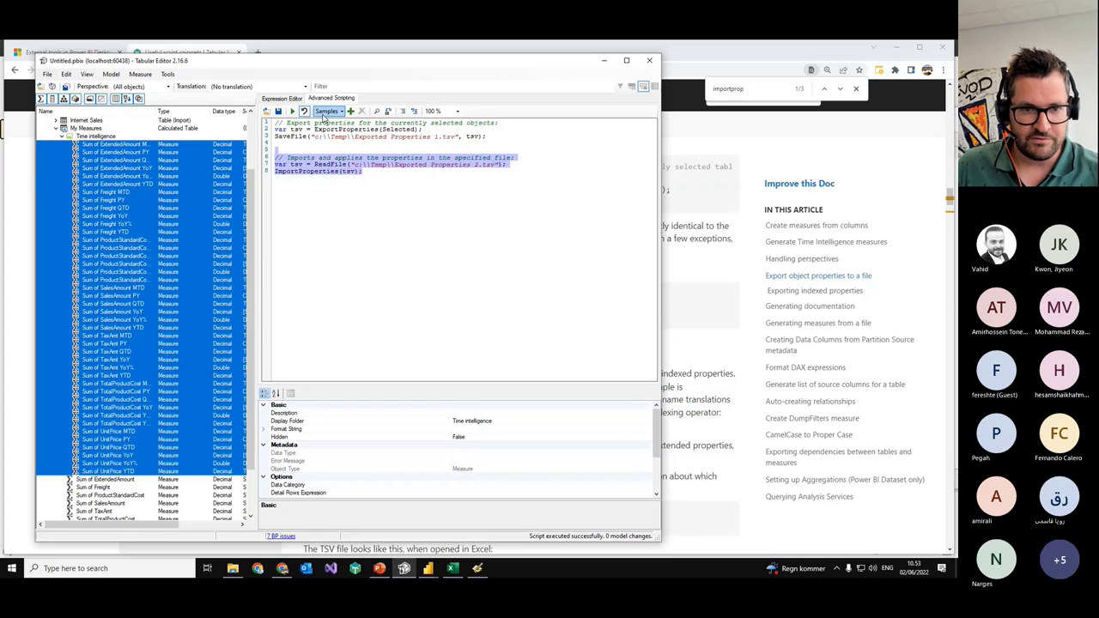
{"action": "left_click", "coordinate": [293, 112]}
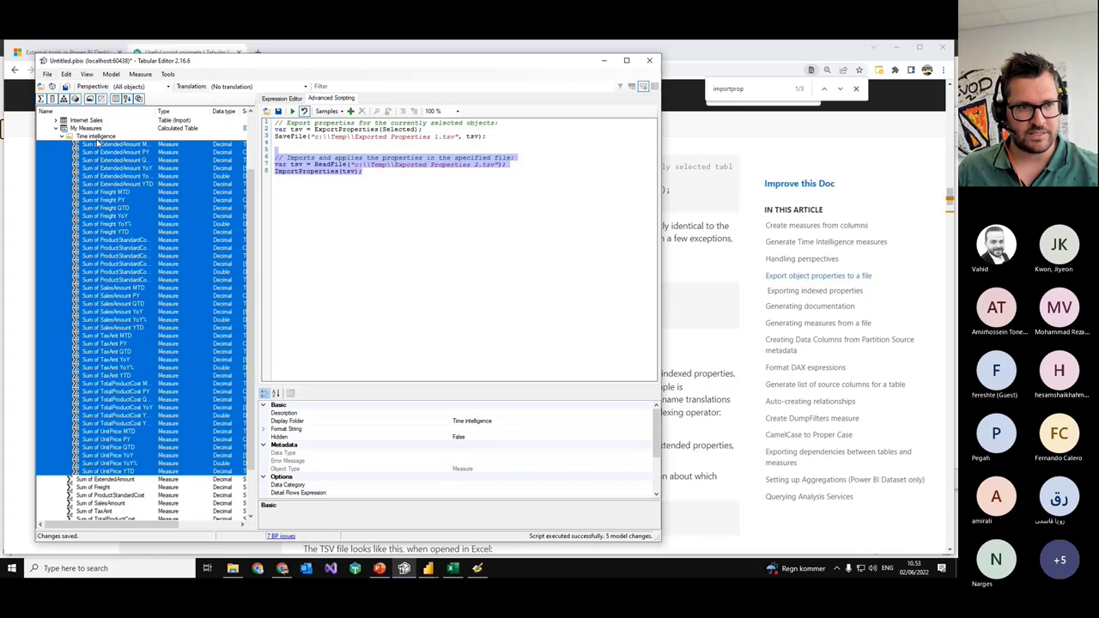
Step: Enlarge the property grid and check the Description of each Sum of ExtendedAmount measure in the Time intelligence folder
{"action": "left_click", "coordinate": [97, 139]}
{"action": "left_click", "coordinate": [97, 144]}
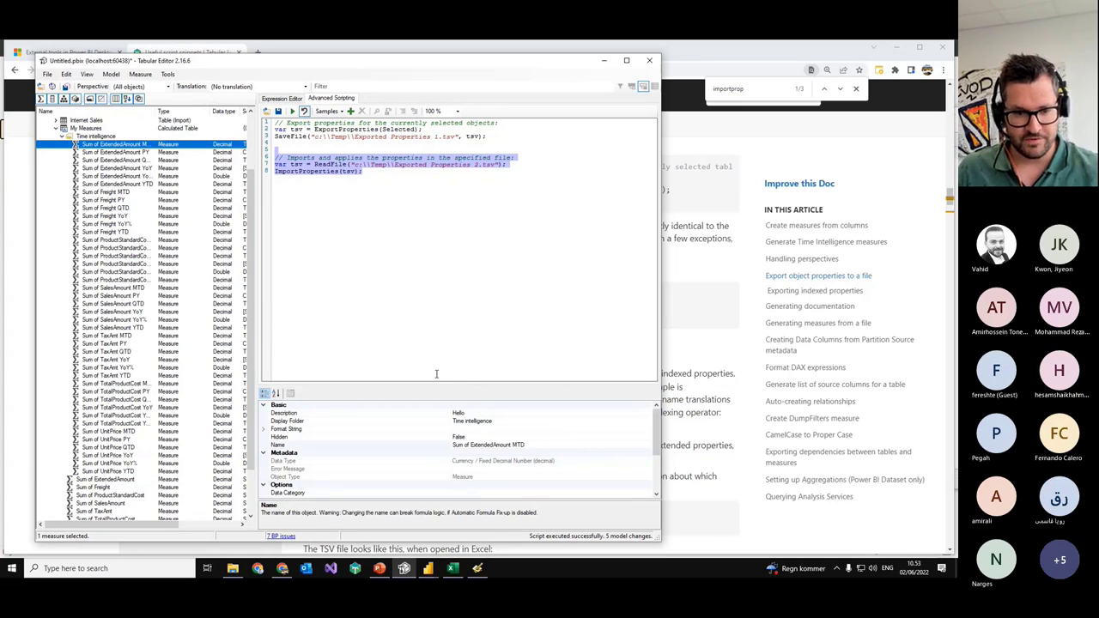
{"action": "left_click_drag", "start_coordinate": [431, 389], "coordinate": [431, 225]}
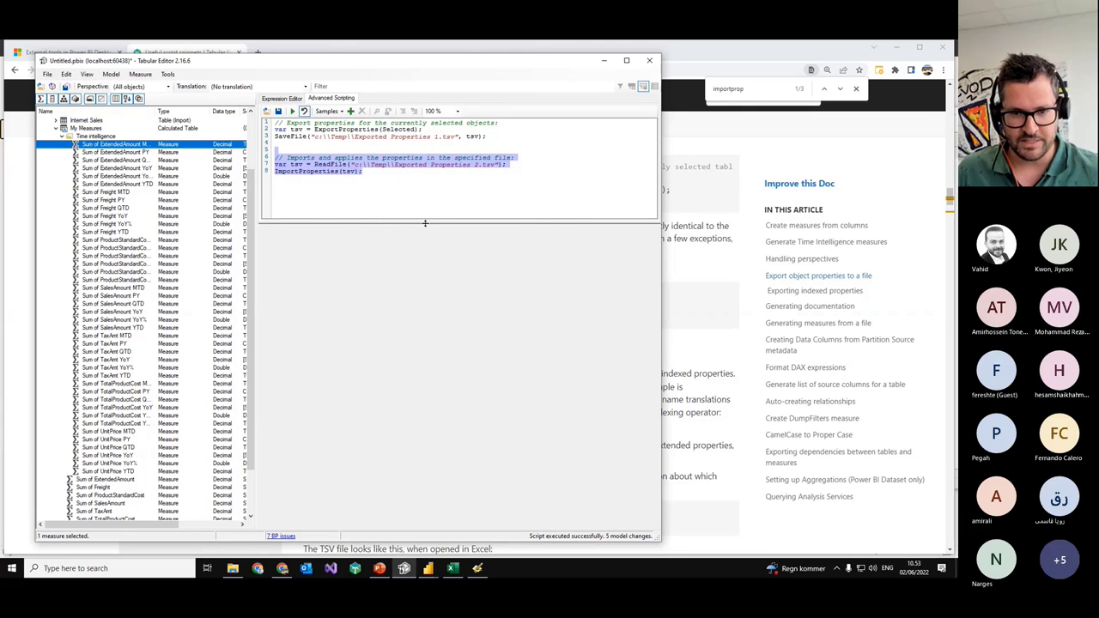
{"action": "left_click", "coordinate": [472, 251]}
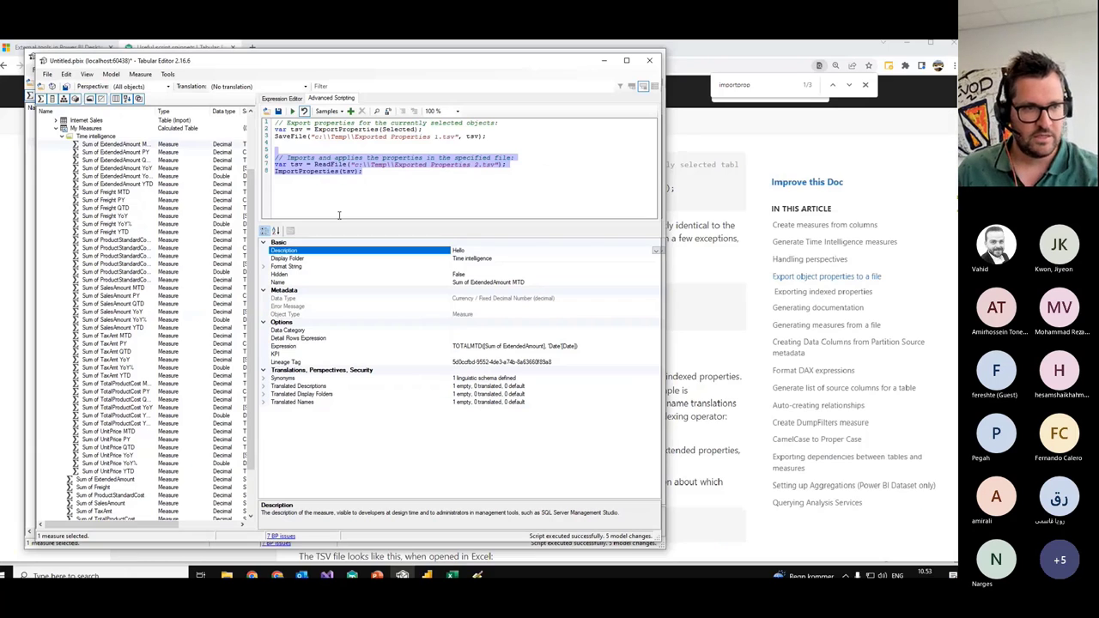
{"action": "left_click", "coordinate": [101, 146]}
{"action": "key", "text": "Down"}
{"action": "key", "text": "Down"}
{"action": "key", "text": "Down"}
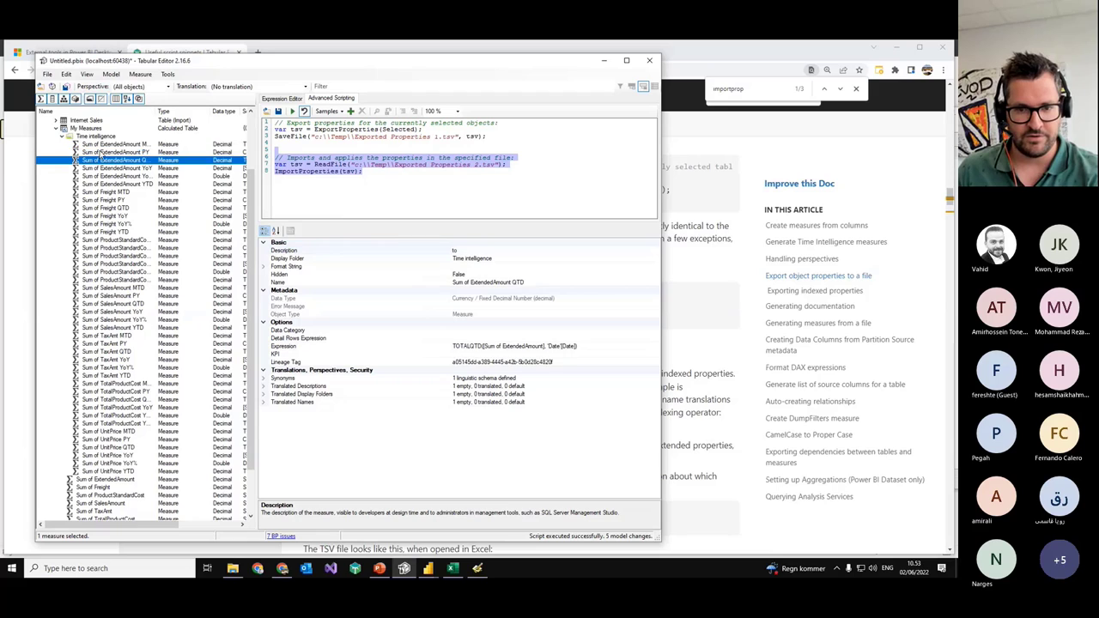
{"action": "key", "text": "Down"}
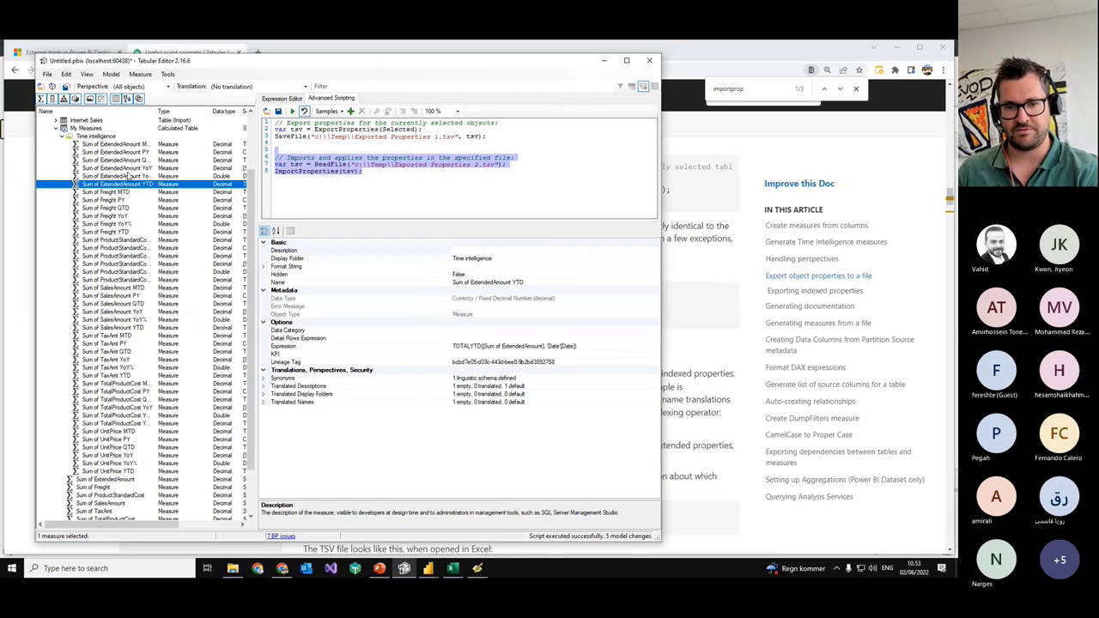
{"action": "key", "text": "Up"}
{"action": "key", "text": "Up"}
{"action": "key", "text": "Up"}
{"action": "key", "text": "Up"}
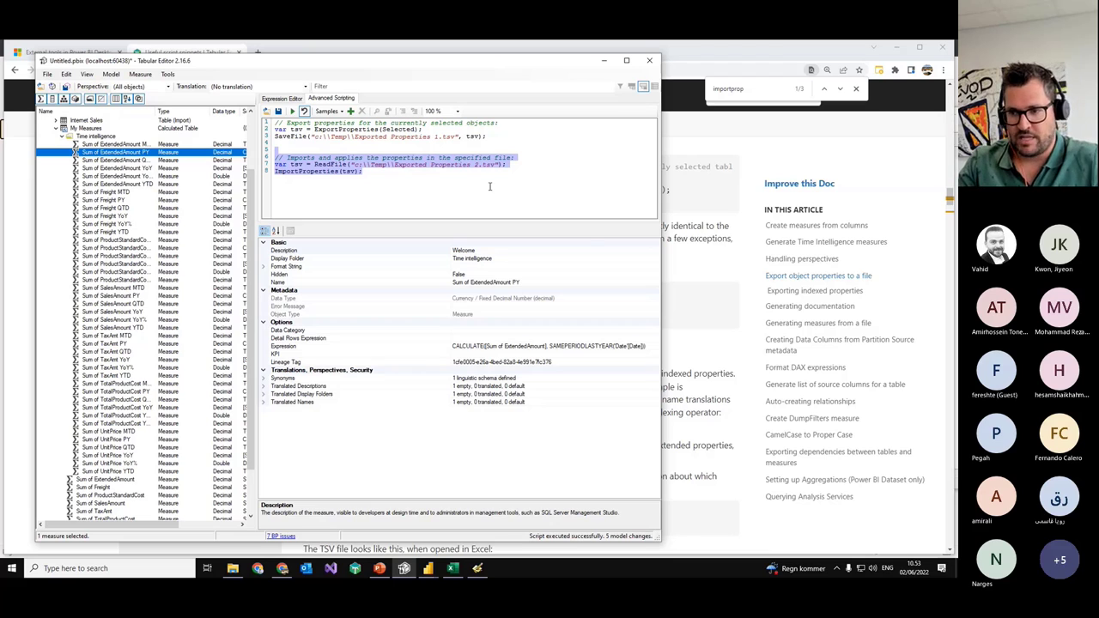
Step: Switch to the browser and review the Querying Analysis Services section, covering clearing the engine cache and visualizing query results
{"action": "left_click", "coordinate": [805, 146]}
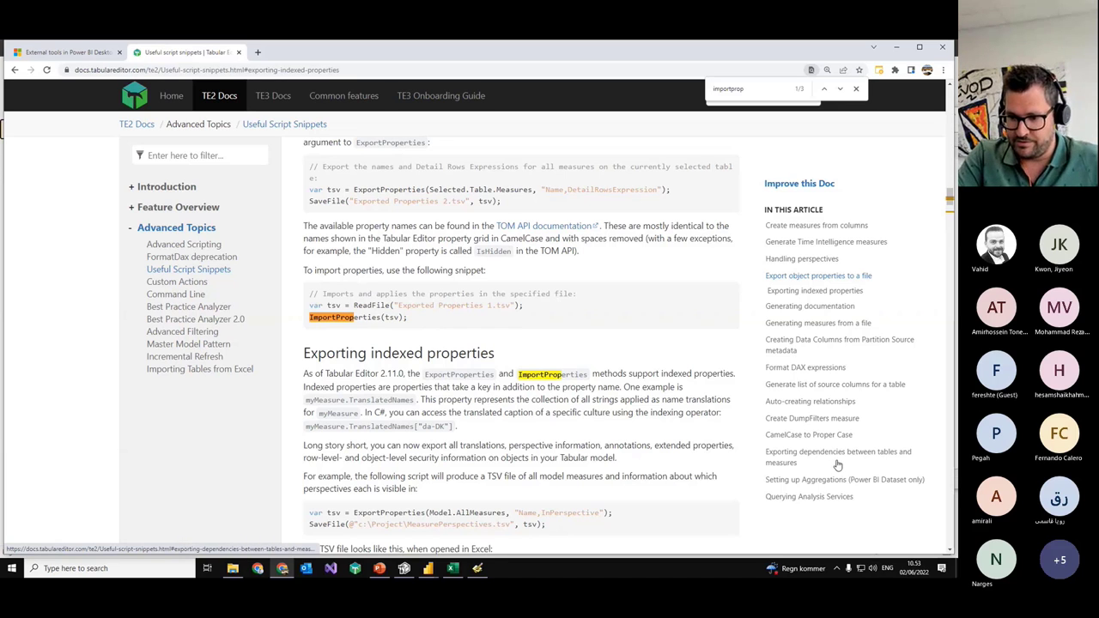
{"action": "left_click", "coordinate": [827, 498]}
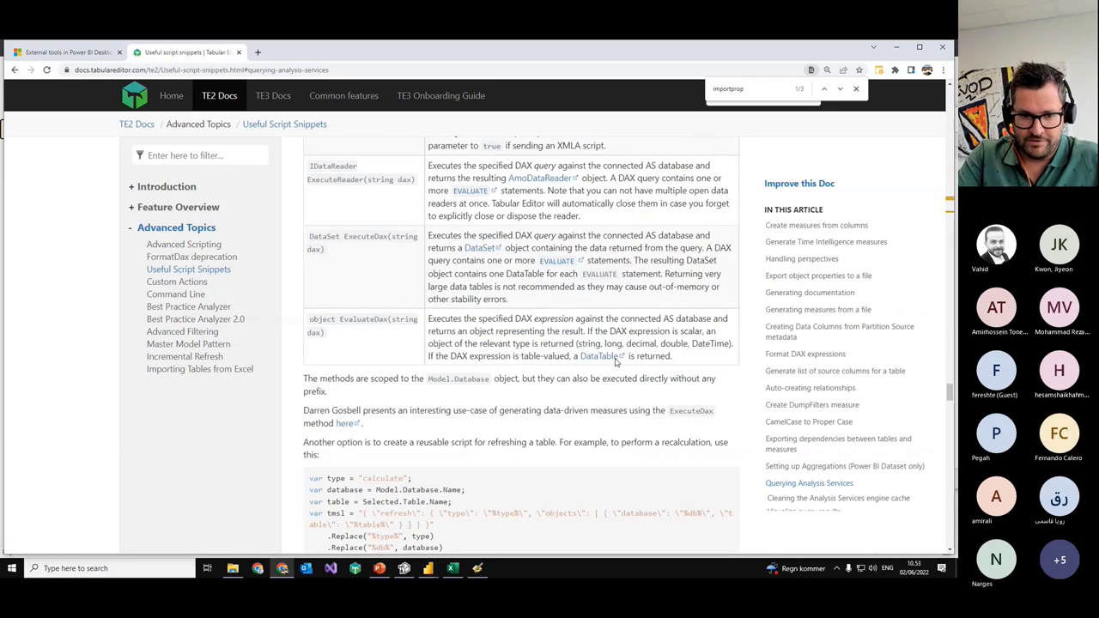
{"action": "scroll", "coordinate": [615, 361], "scroll_direction": "down", "scroll_amount": 5}
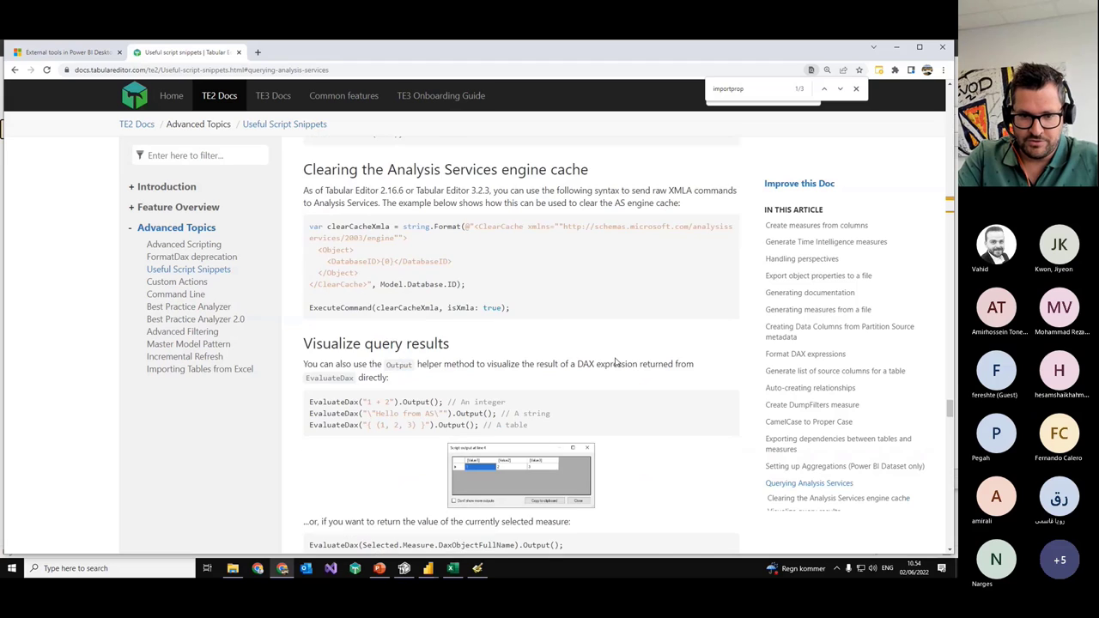
{"action": "scroll", "coordinate": [615, 361], "scroll_direction": "down", "scroll_amount": 3}
{"action": "scroll", "coordinate": [579, 351], "scroll_direction": "up", "scroll_amount": 1}
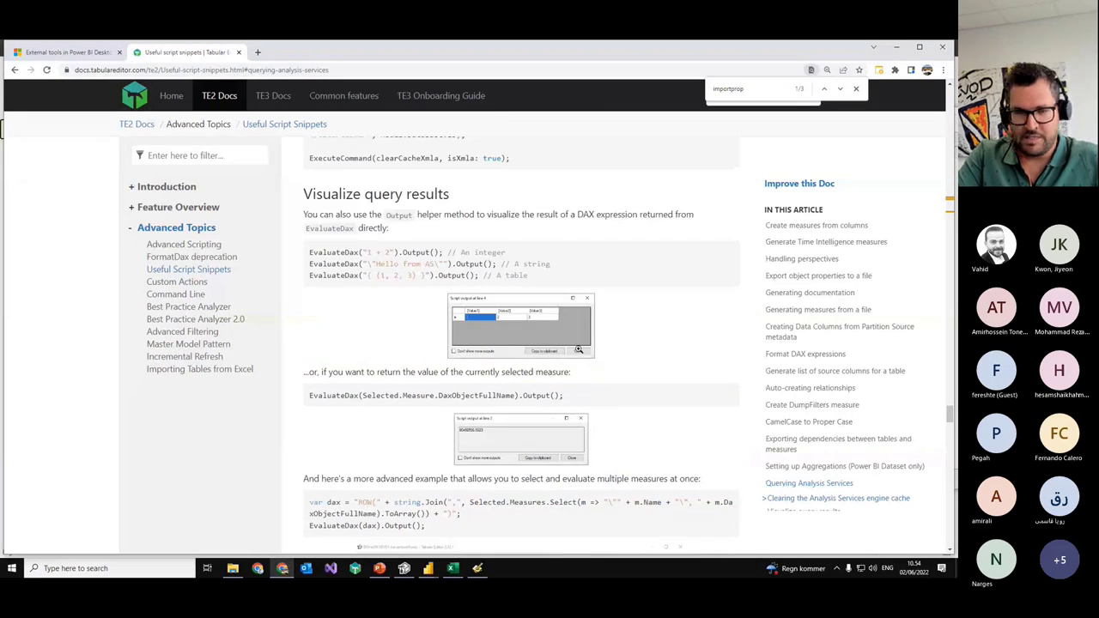
{"action": "scroll", "coordinate": [579, 350], "scroll_direction": "up", "scroll_amount": 1}
{"action": "scroll", "coordinate": [579, 353], "scroll_direction": "down", "scroll_amount": 2}
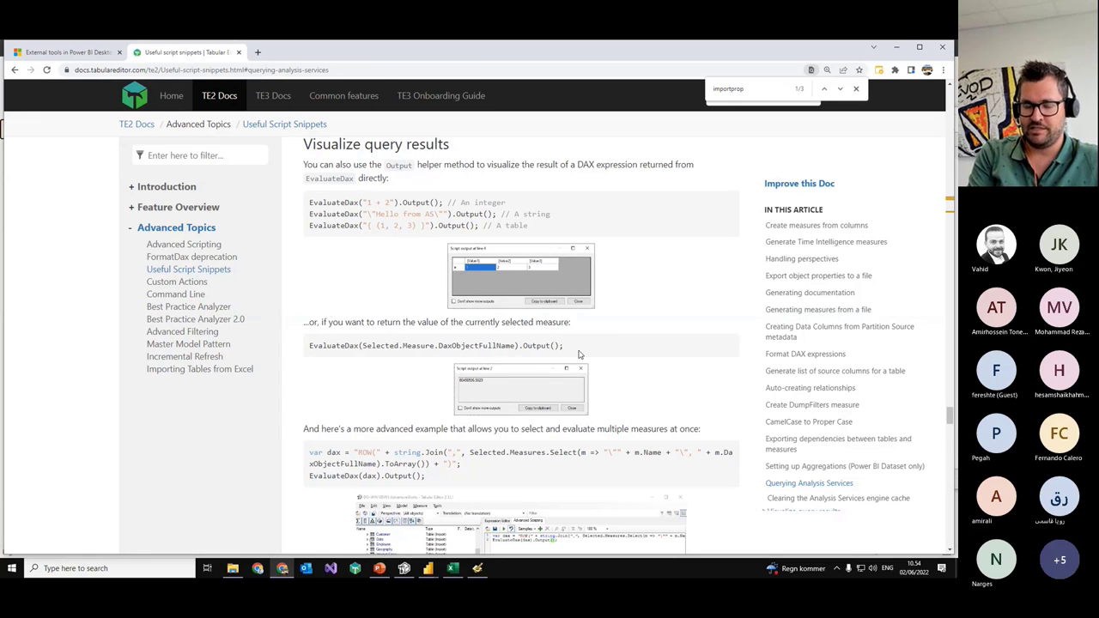
{"action": "scroll", "coordinate": [579, 354], "scroll_direction": "down", "scroll_amount": 7}
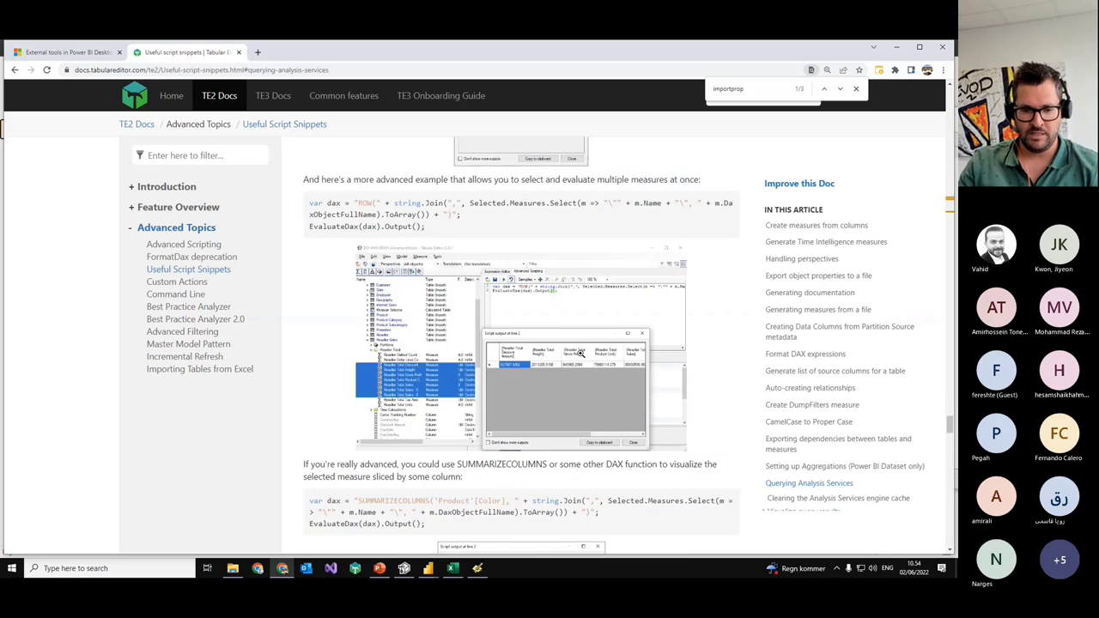
Step: Review the SUMMARIZECOLUMNS, custom action and Exporting data examples on the snippets page, and close the page search
{"action": "scroll", "coordinate": [518, 381], "scroll_direction": "down", "scroll_amount": 4}
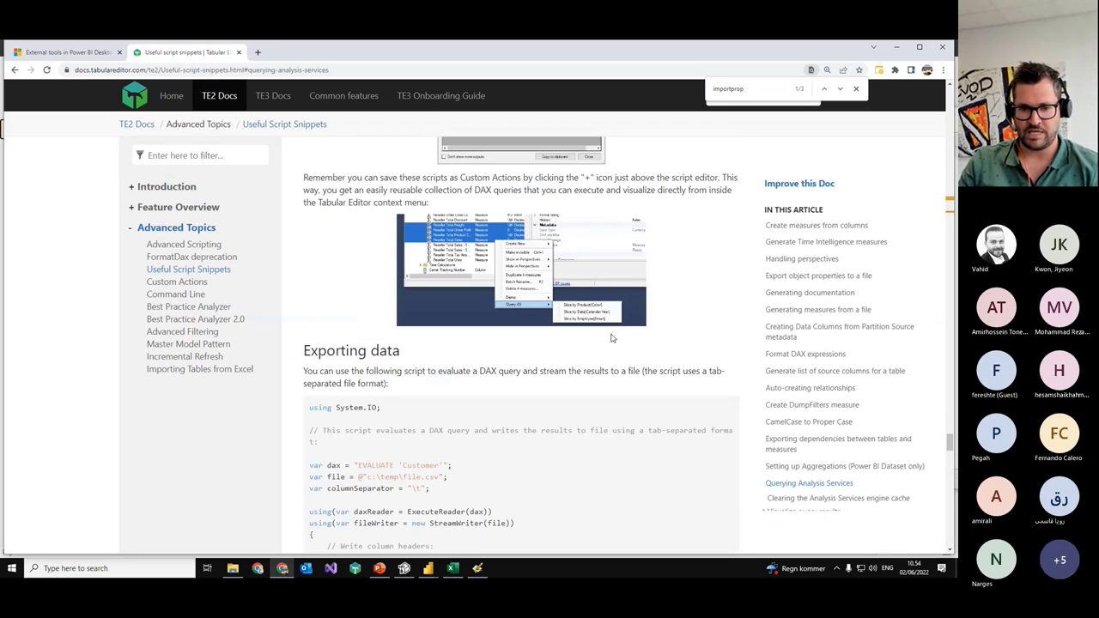
{"action": "scroll", "coordinate": [580, 350], "scroll_direction": "down", "scroll_amount": 3}
{"action": "scroll", "coordinate": [545, 352], "scroll_direction": "down", "scroll_amount": 1}
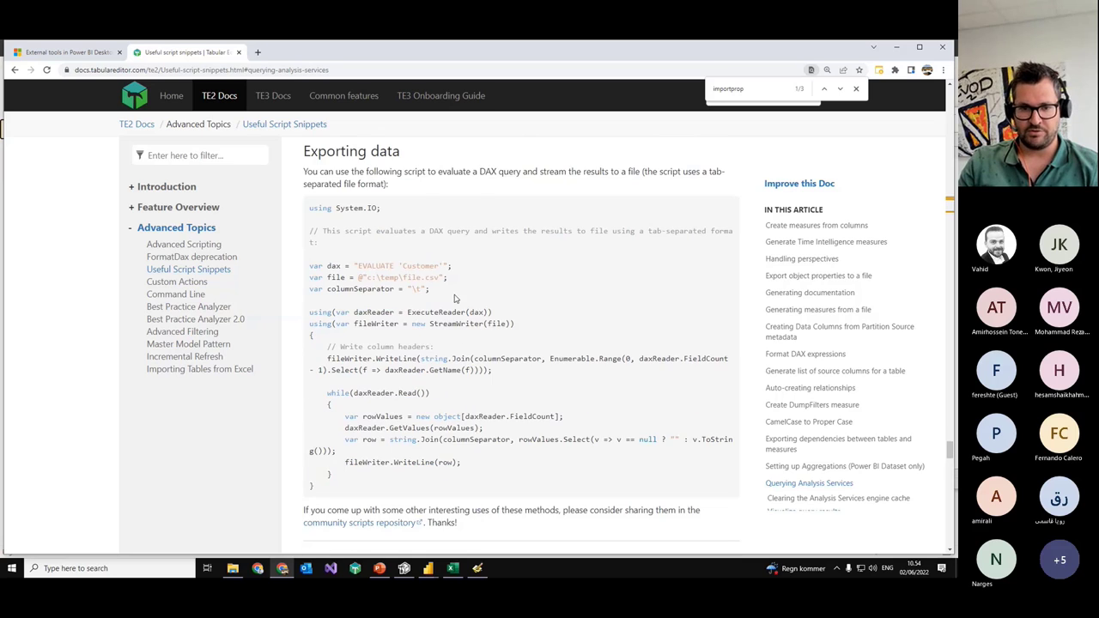
{"action": "scroll", "coordinate": [551, 358], "scroll_direction": "up", "scroll_amount": 2}
{"action": "scroll", "coordinate": [562, 364], "scroll_direction": "up", "scroll_amount": 2}
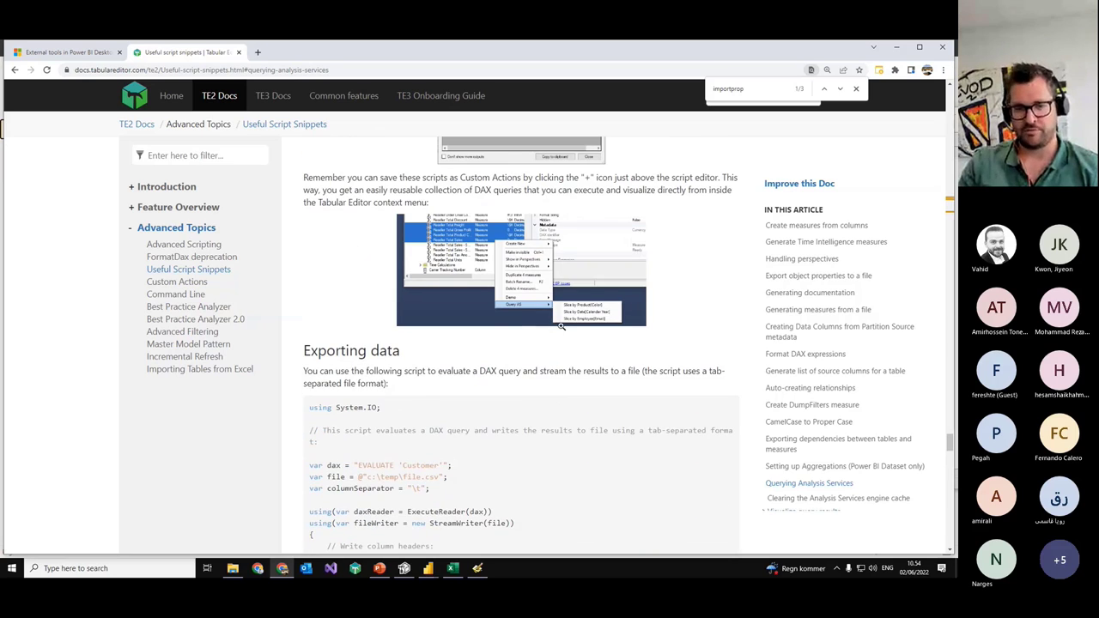
{"action": "scroll", "coordinate": [562, 361], "scroll_direction": "down", "scroll_amount": 2}
{"action": "scroll", "coordinate": [564, 344], "scroll_direction": "up", "scroll_amount": 4}
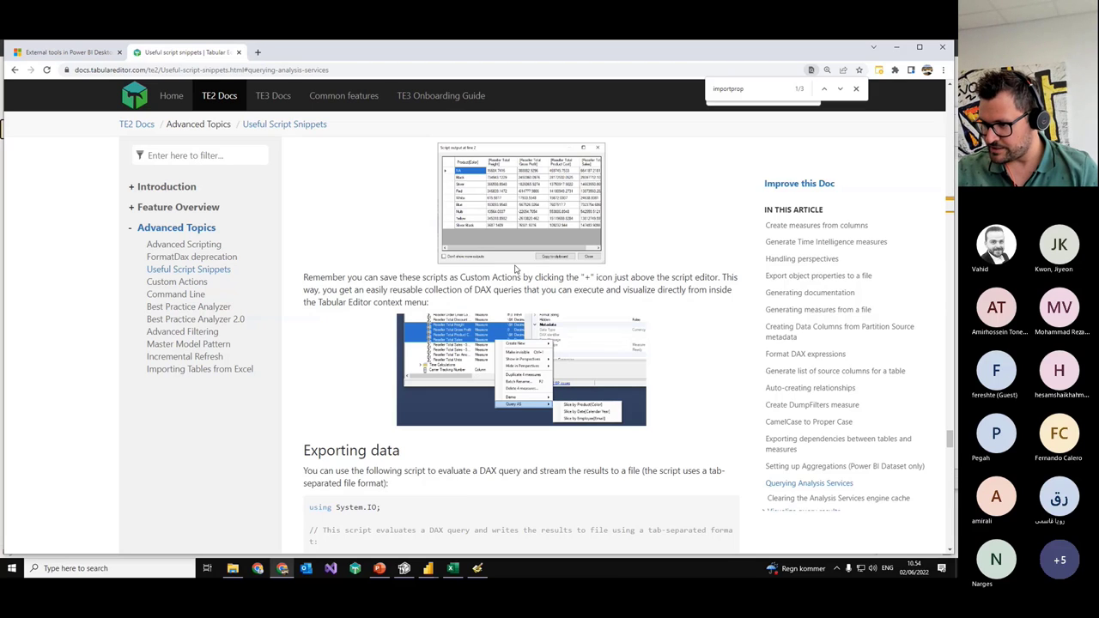
{"action": "scroll", "coordinate": [453, 255], "scroll_direction": "up", "scroll_amount": 1}
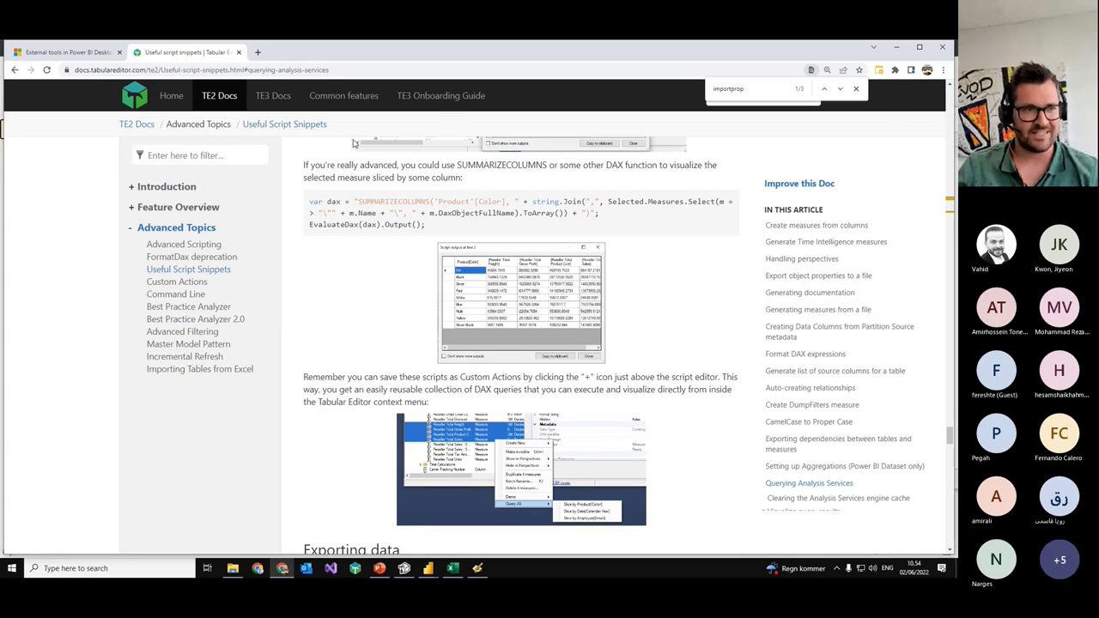
{"action": "left_click", "coordinate": [855, 88]}
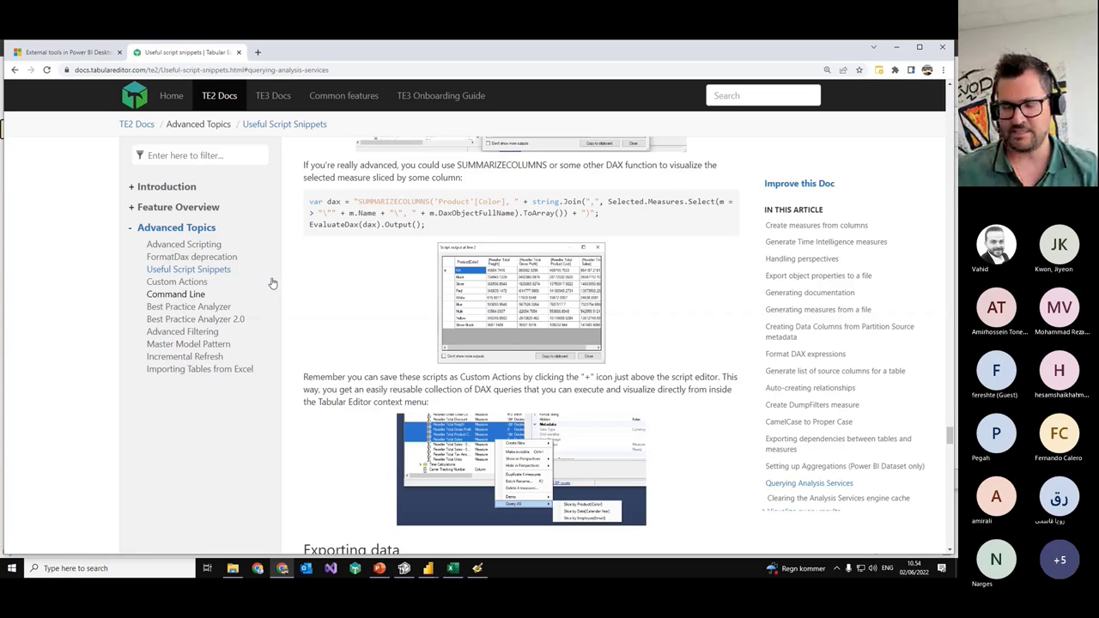
Step: Search the web for power bi best practices in a new tab, open the "Best practice rules to improve your model's performance" post and select its address
{"action": "left_click", "coordinate": [257, 53]}
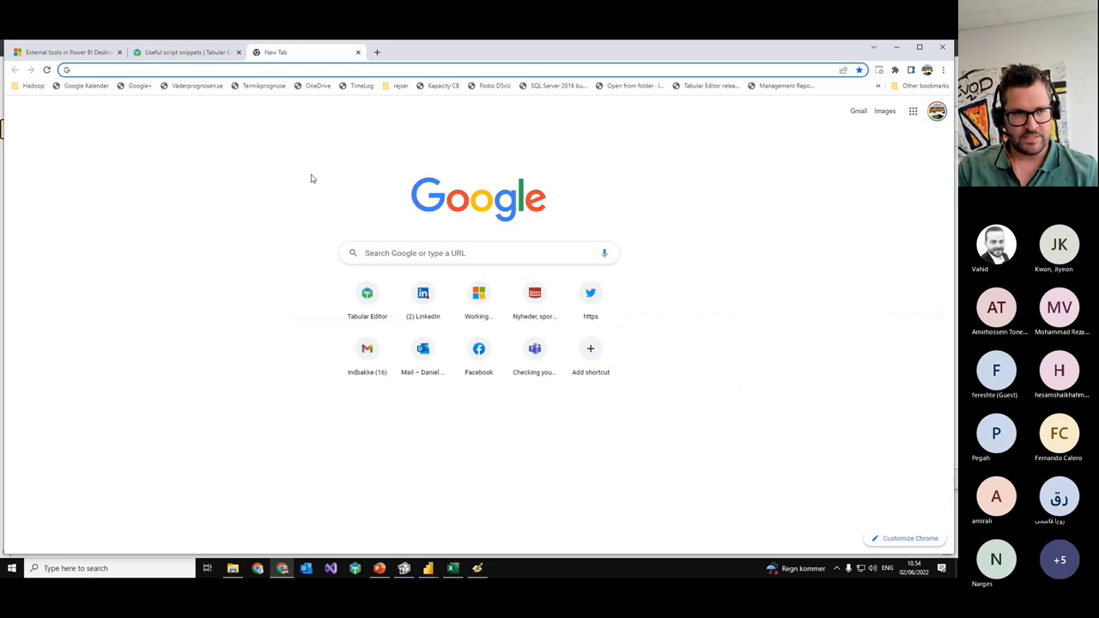
{"action": "type", "text": "power bi "}
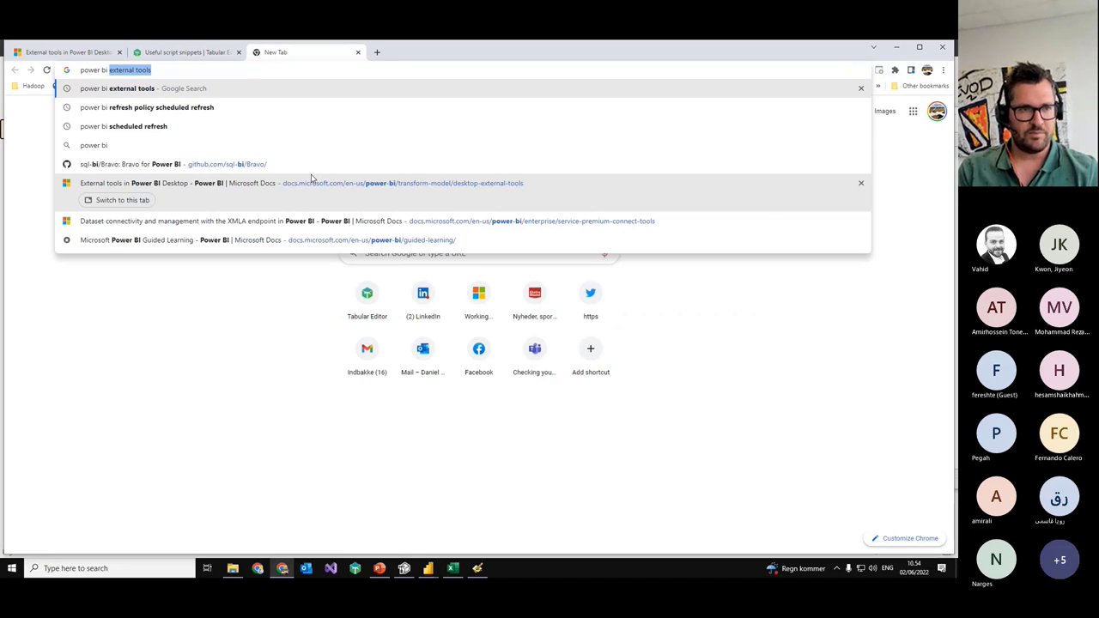
{"action": "type", "text": "best practicest practice"}
{"action": "key", "text": "Return"}
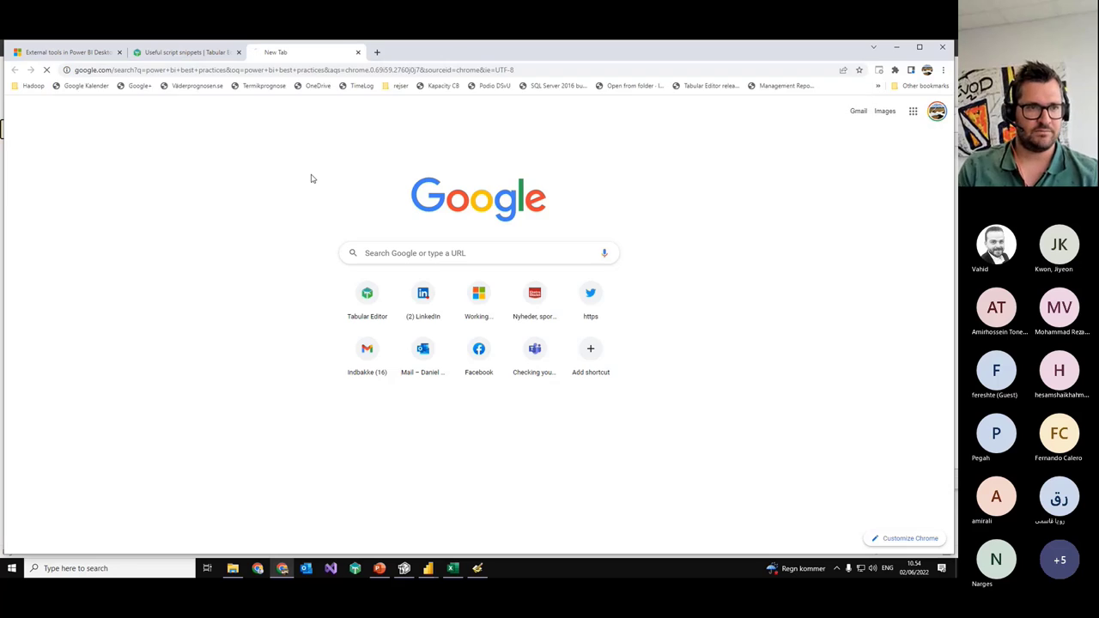
{"action": "scroll", "coordinate": [302, 361], "scroll_direction": "down", "scroll_amount": 7}
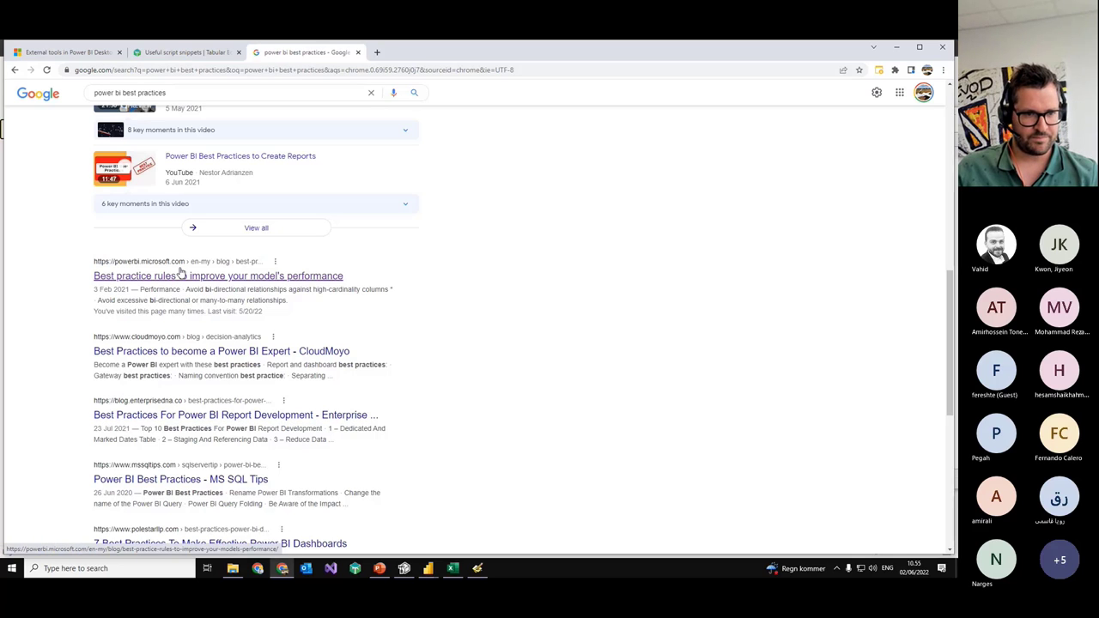
{"action": "left_click", "coordinate": [181, 274]}
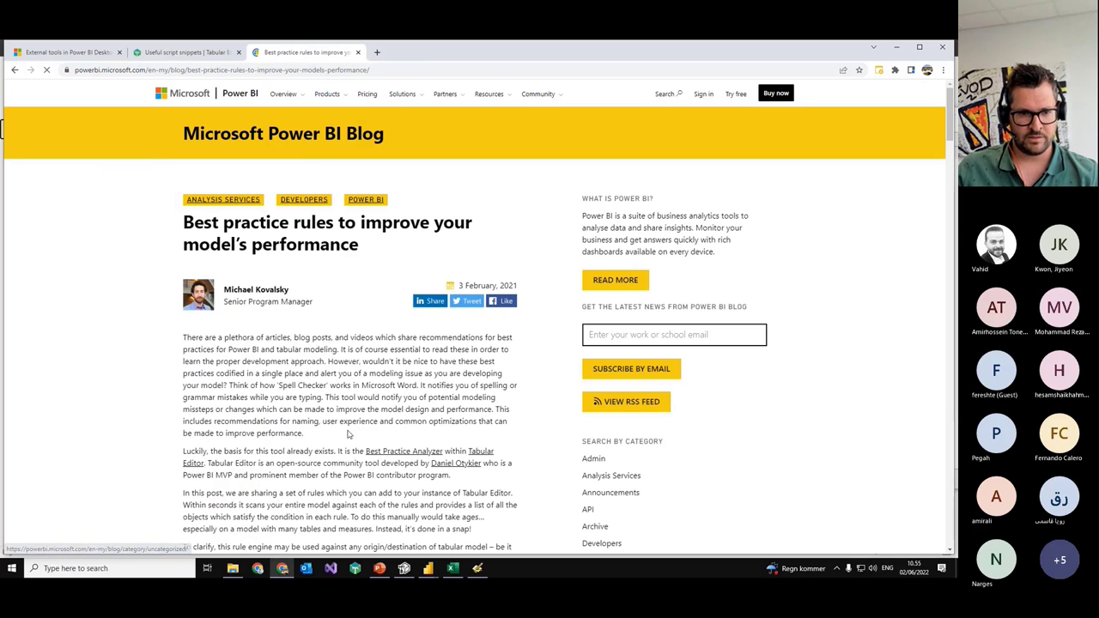
{"action": "key", "text": "ctrl+l"}
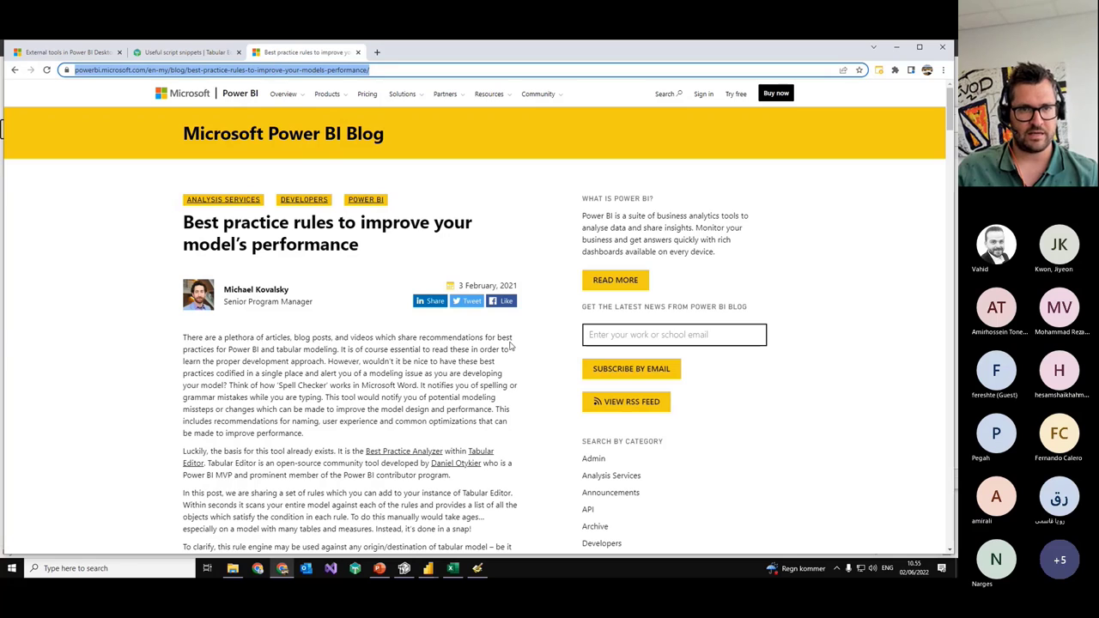
{"action": "key", "text": "alt+Tab"}
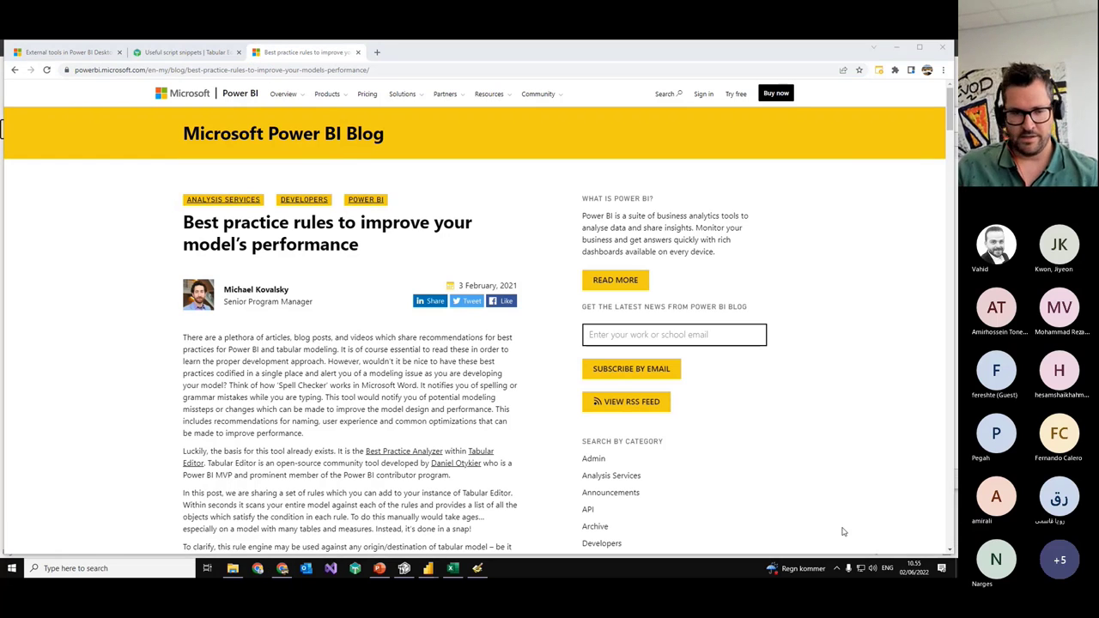
Step: Read through the blog post's best practice rule categories and the Loading the Rules and Viewing Rule Details instructions
{"action": "scroll", "coordinate": [280, 421], "scroll_direction": "down", "scroll_amount": 4}
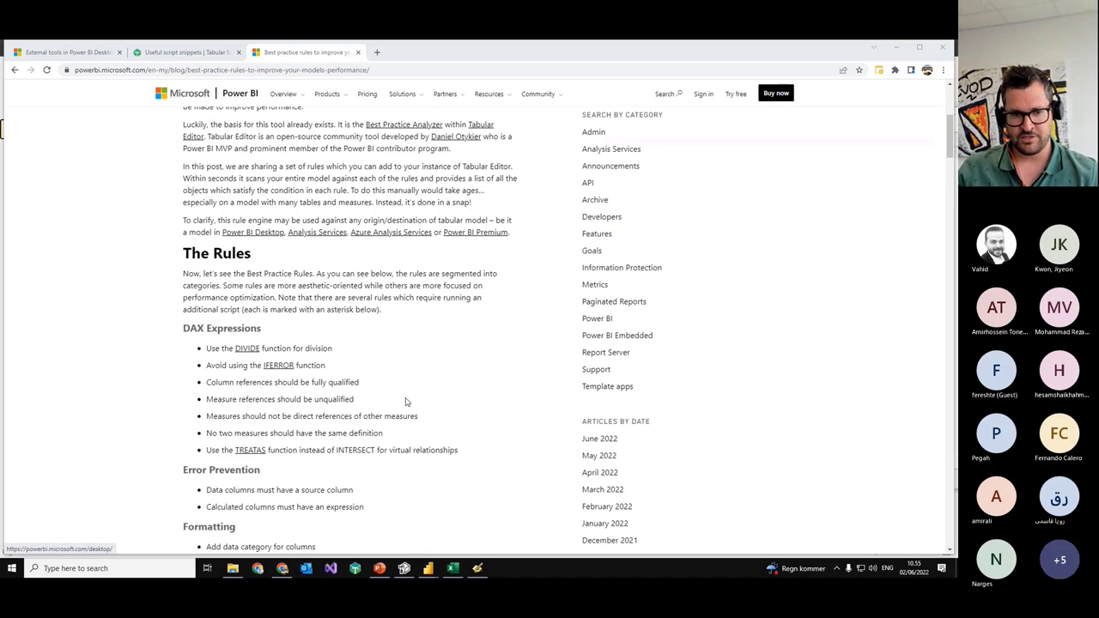
{"action": "scroll", "coordinate": [442, 380], "scroll_direction": "down", "scroll_amount": 5}
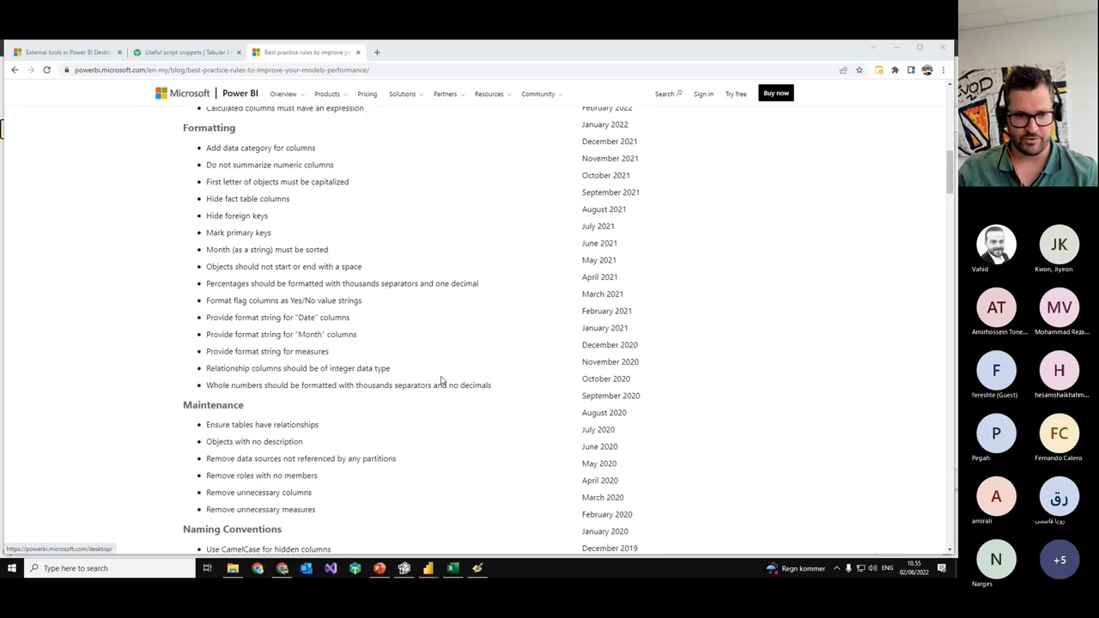
{"action": "scroll", "coordinate": [442, 380], "scroll_direction": "down", "scroll_amount": 7}
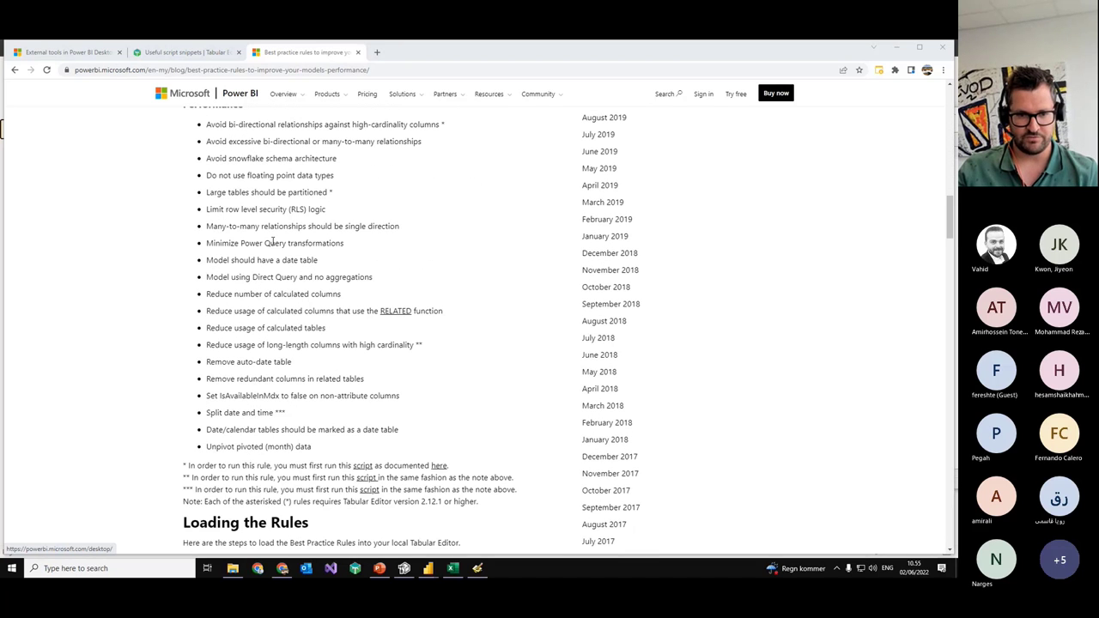
{"action": "scroll", "coordinate": [372, 378], "scroll_direction": "down", "scroll_amount": 1}
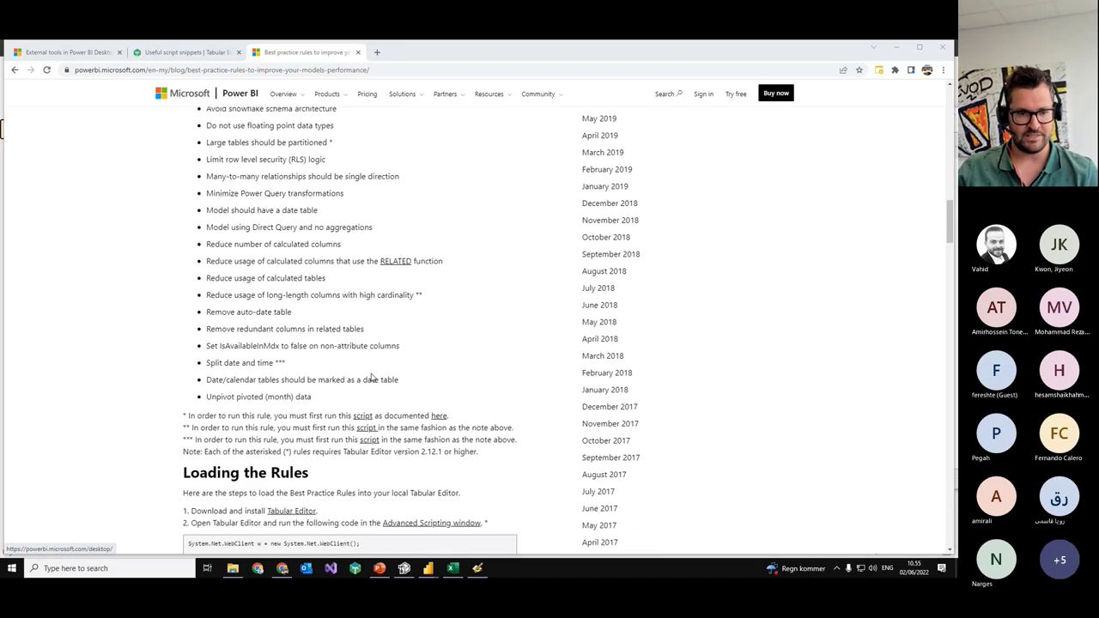
{"action": "scroll", "coordinate": [372, 377], "scroll_direction": "down", "scroll_amount": 3}
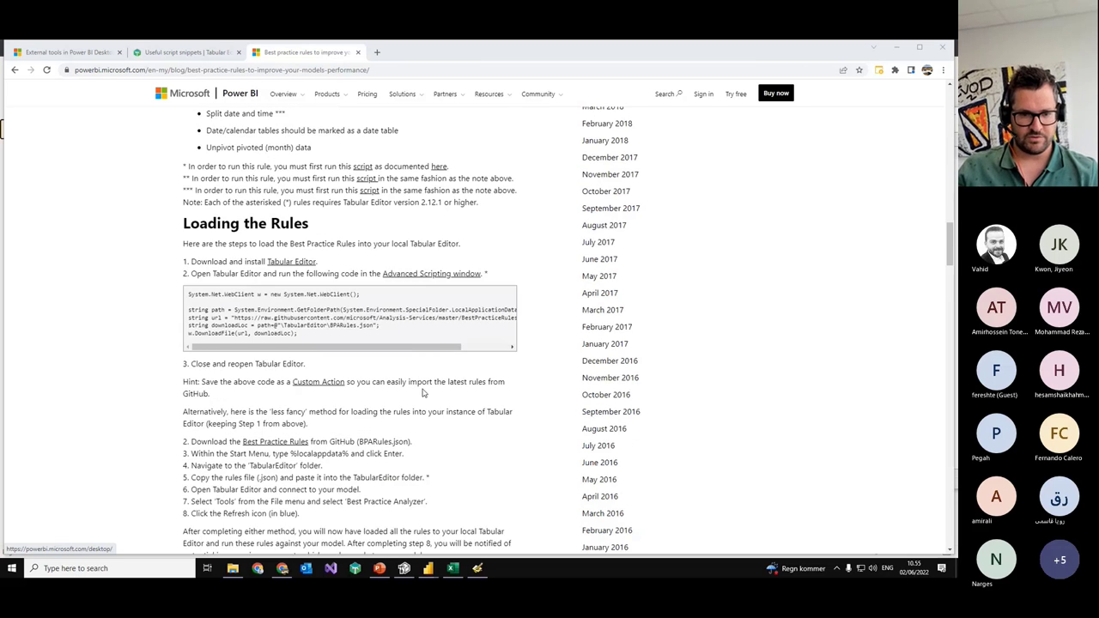
{"action": "scroll", "coordinate": [422, 392], "scroll_direction": "down", "scroll_amount": 4}
{"action": "scroll", "coordinate": [474, 330], "scroll_direction": "up", "scroll_amount": 2}
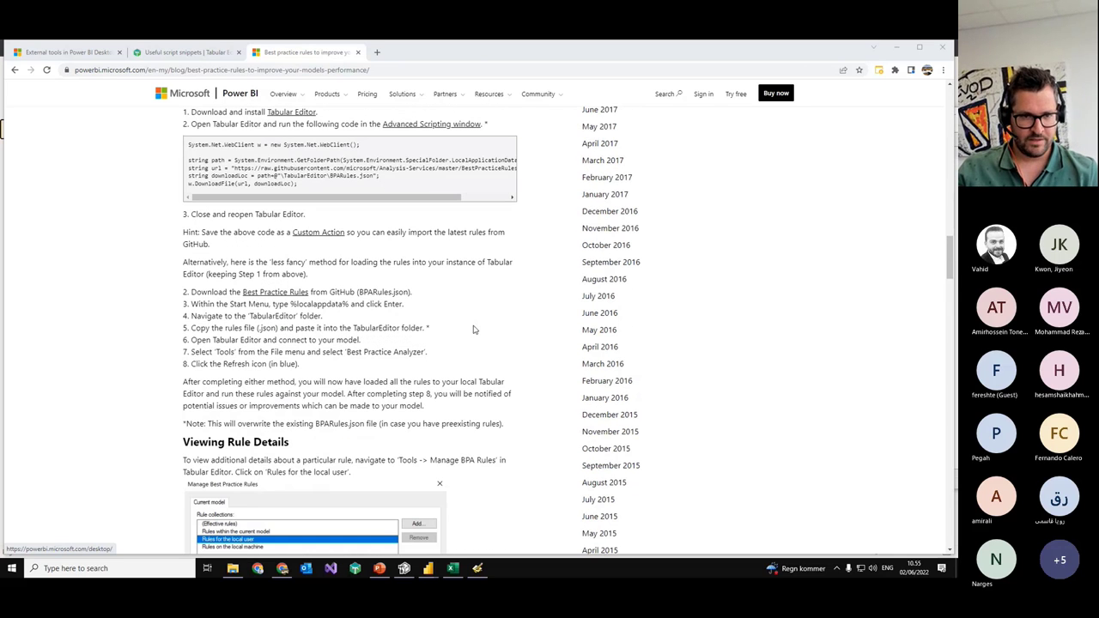
{"action": "scroll", "coordinate": [421, 171], "scroll_direction": "up", "scroll_amount": 1}
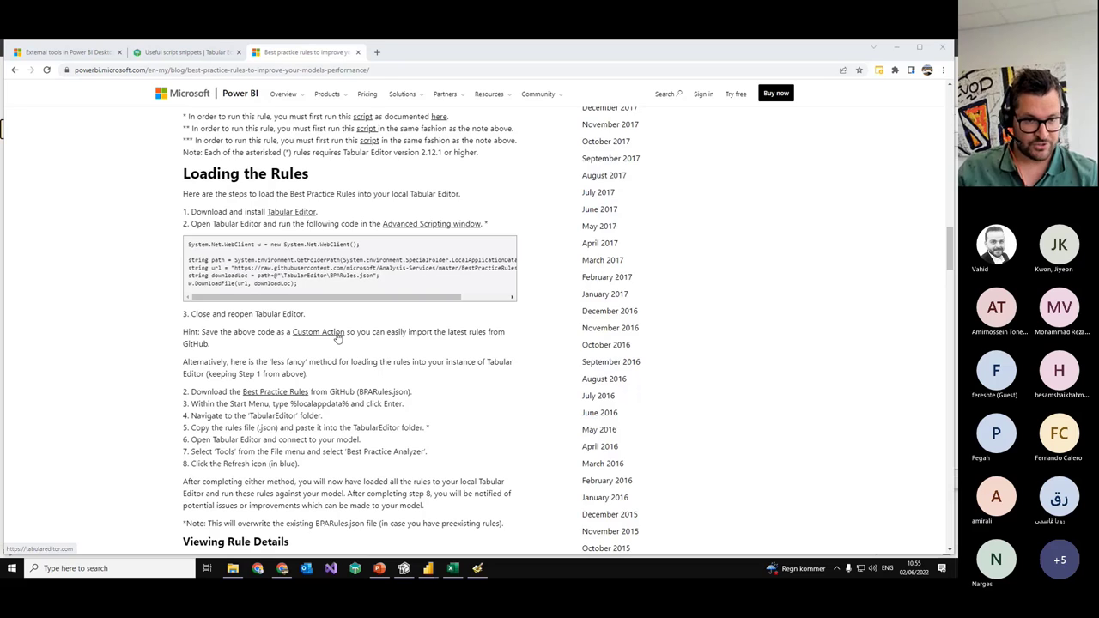
{"action": "scroll", "coordinate": [336, 334], "scroll_direction": "down", "scroll_amount": 8}
{"action": "scroll", "coordinate": [423, 319], "scroll_direction": "up", "scroll_amount": 4}
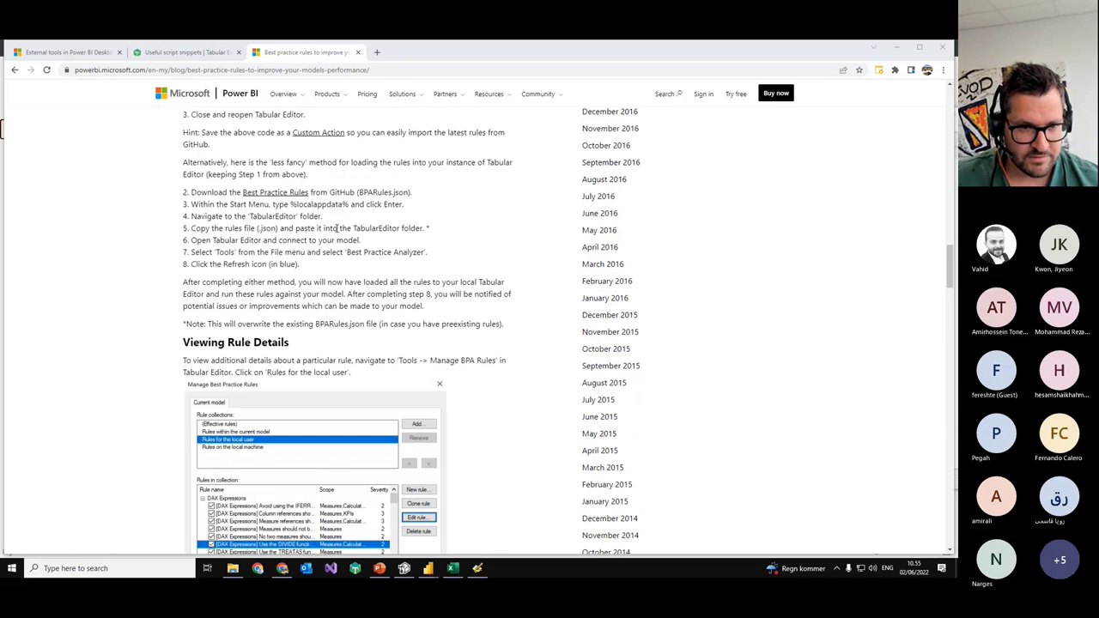
Step: Follow the post's Best Practice Rules link to GitHub, open the raw BPARules.json file and select its web address
{"action": "left_click", "coordinate": [275, 193]}
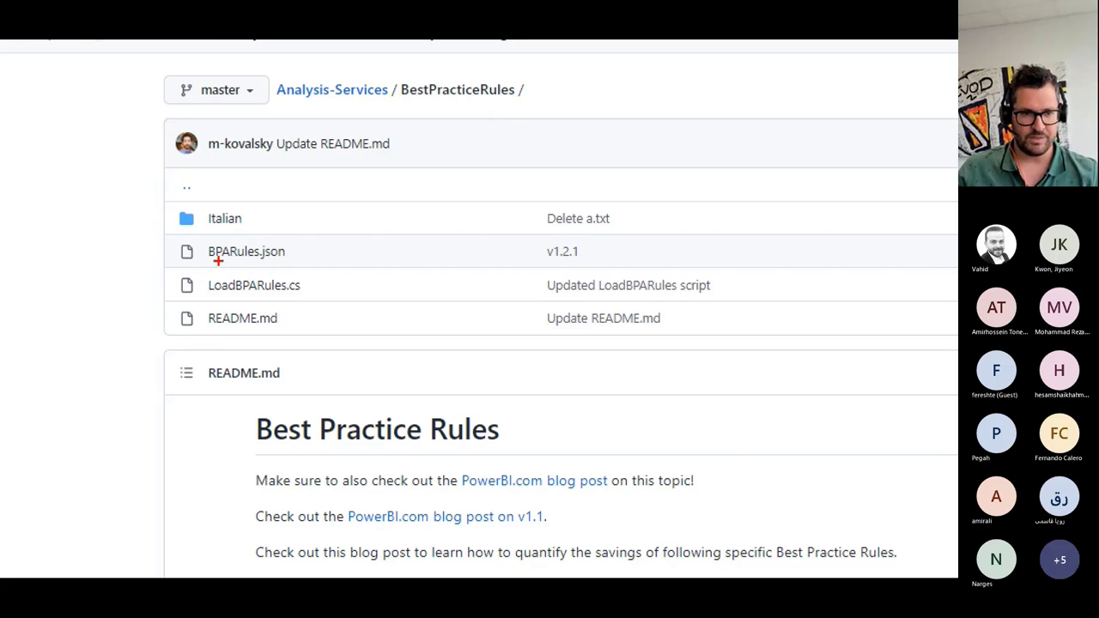
{"action": "left_click_drag", "start_coordinate": [213, 265], "coordinate": [277, 268]}
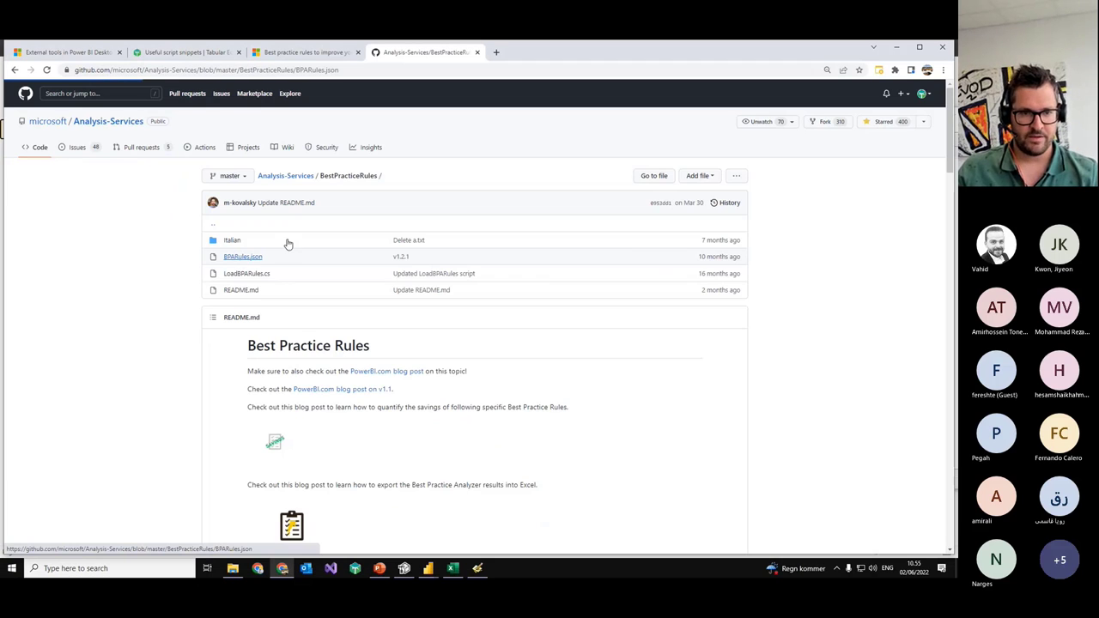
{"action": "left_click", "coordinate": [243, 257]}
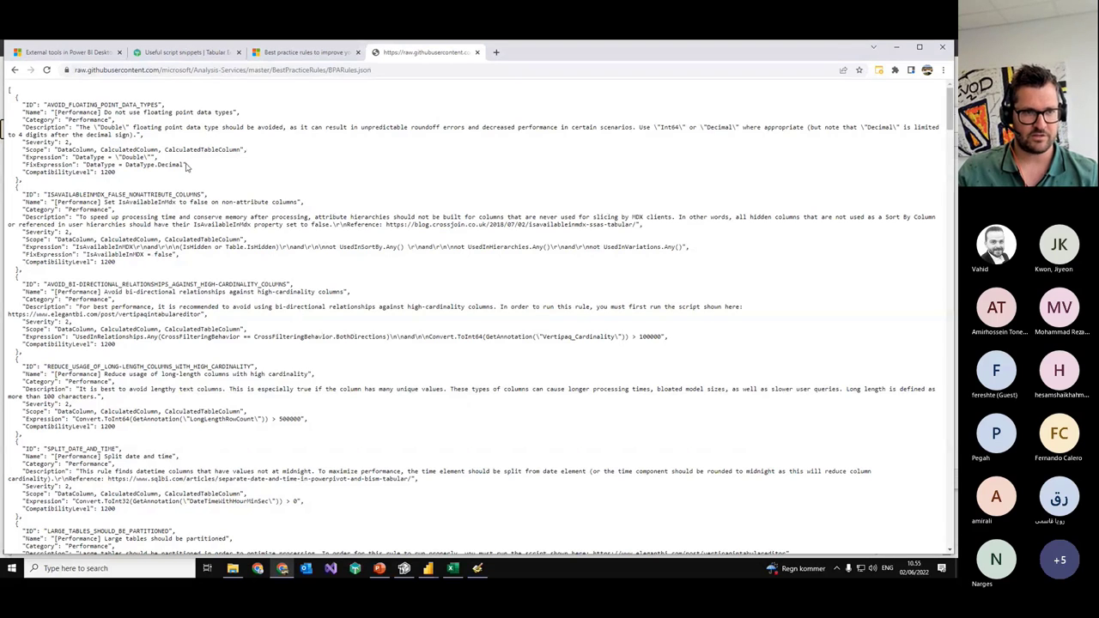
{"action": "left_click", "coordinate": [389, 71]}
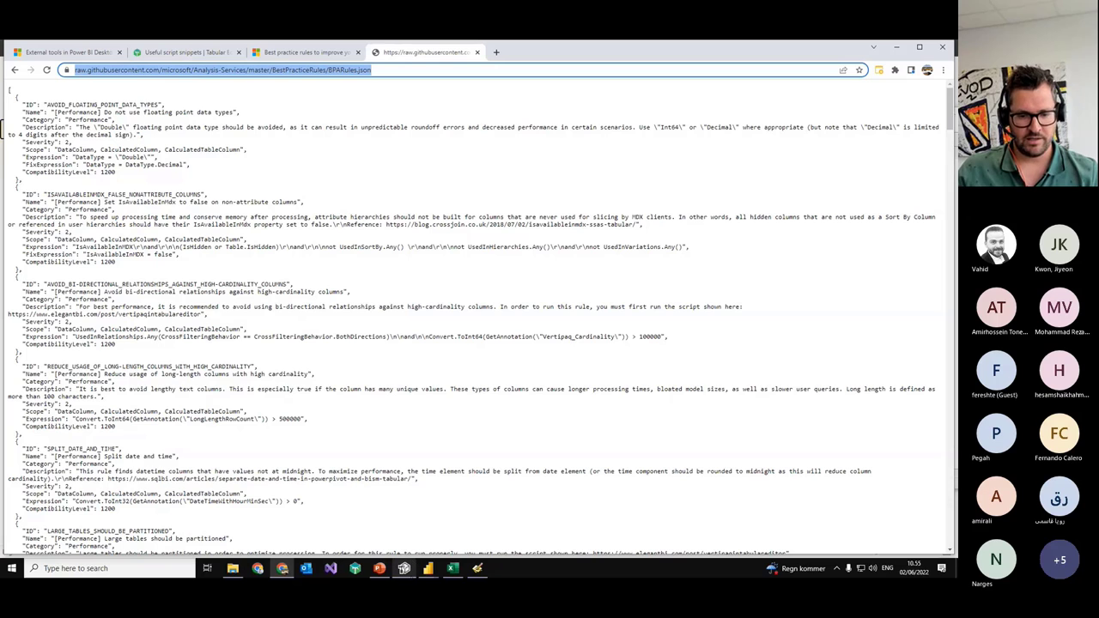
Step: Switch to Tabular Editor, open the Best Practice Analyzer and expand the Test rule to examine the objects violating it
{"action": "left_click", "coordinate": [403, 568]}
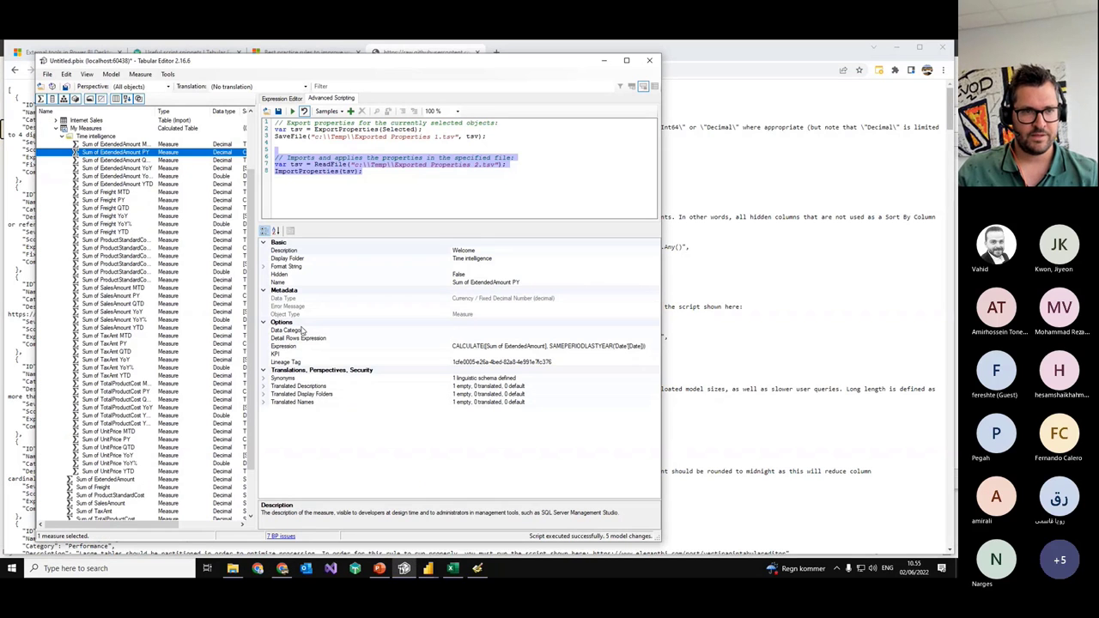
{"action": "left_click", "coordinate": [167, 74]}
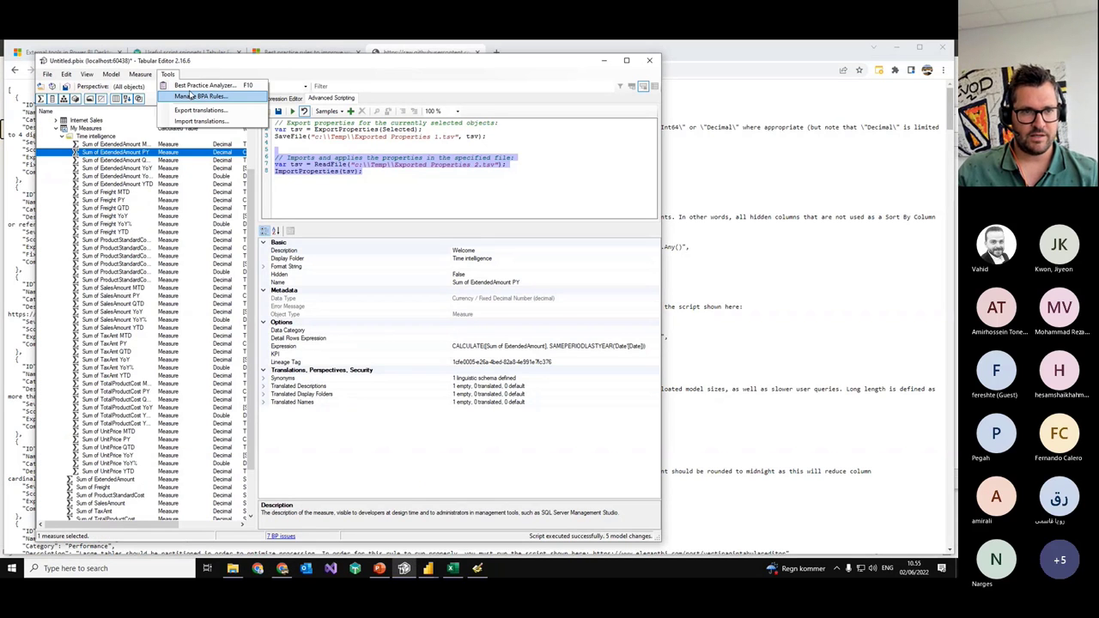
{"action": "left_click", "coordinate": [203, 86]}
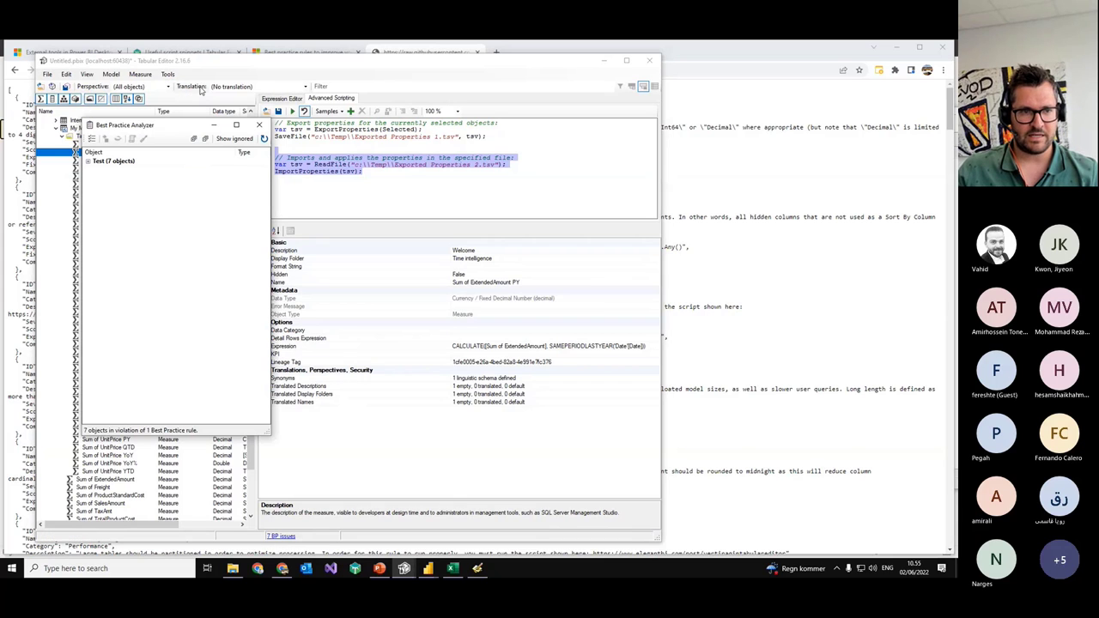
{"action": "double_click", "coordinate": [112, 160]}
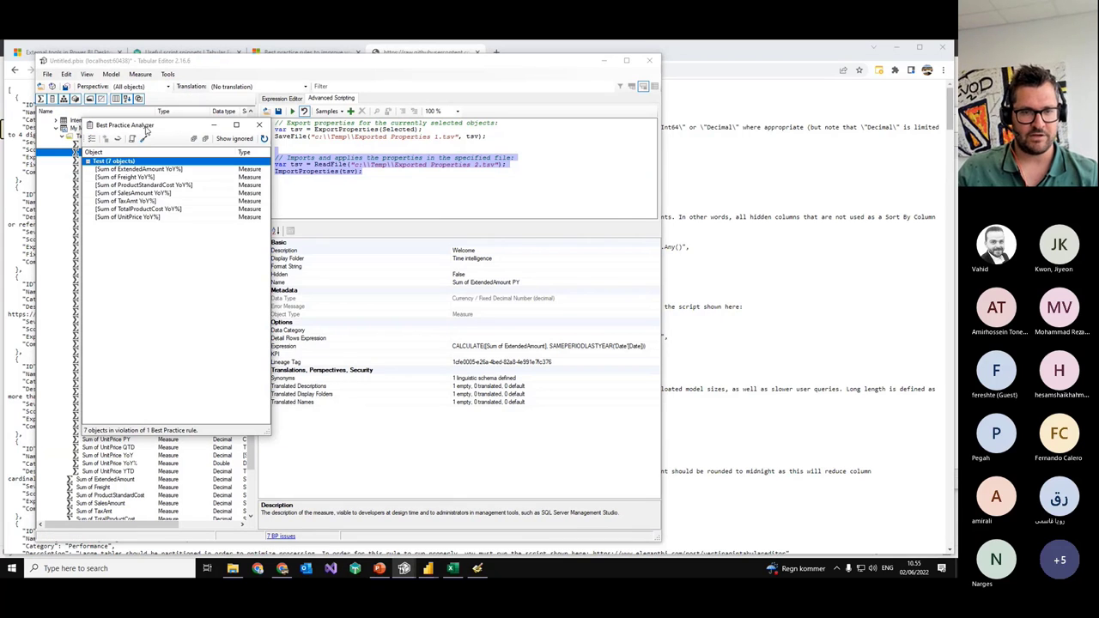
Step: Open the best practice rule manager and delete the TODO in DAX expressions and Test rules from the local user's collection
{"action": "left_click_drag", "start_coordinate": [152, 128], "coordinate": [706, 213]}
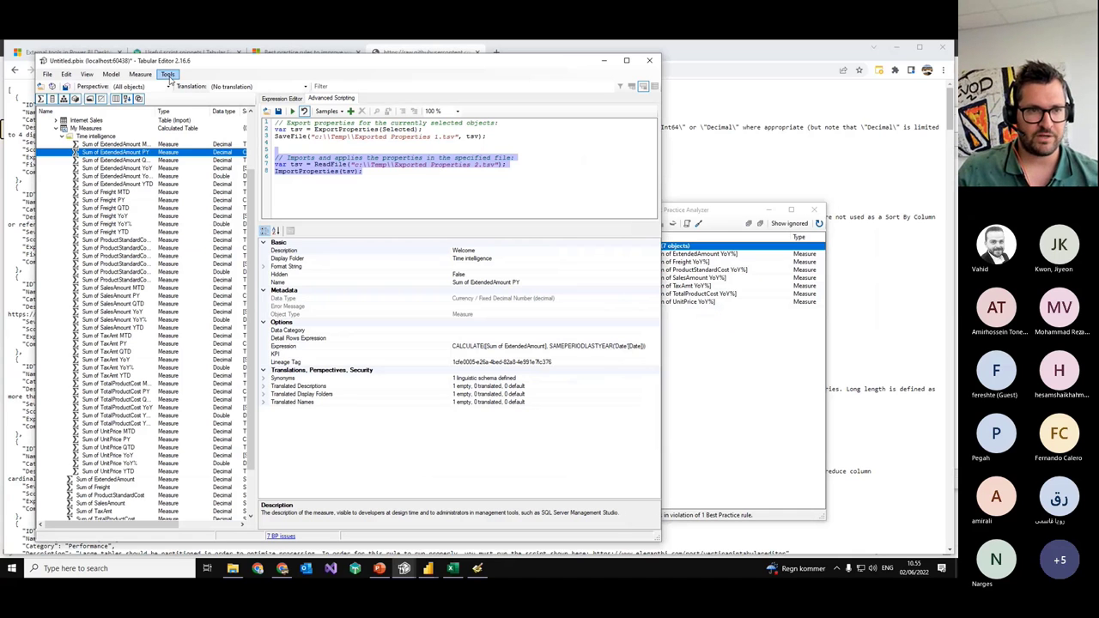
{"action": "left_click", "coordinate": [176, 96]}
{"action": "left_click", "coordinate": [167, 74]}
{"action": "left_click", "coordinate": [189, 93]}
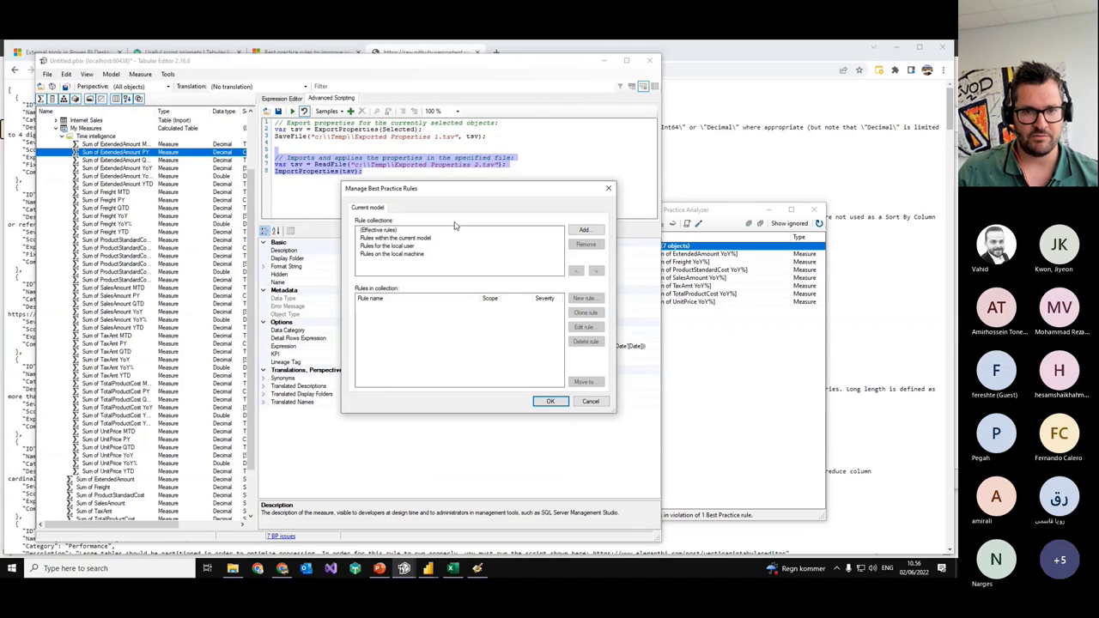
{"action": "left_click_drag", "start_coordinate": [446, 195], "coordinate": [532, 233]}
{"action": "left_click", "coordinate": [485, 270]}
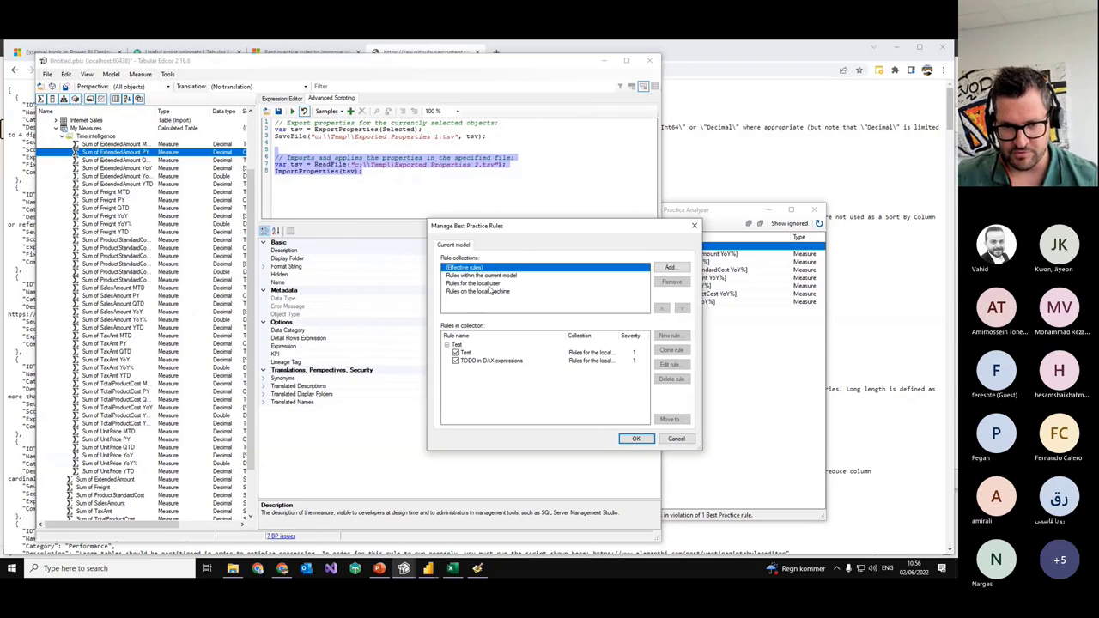
{"action": "left_click", "coordinate": [481, 284]}
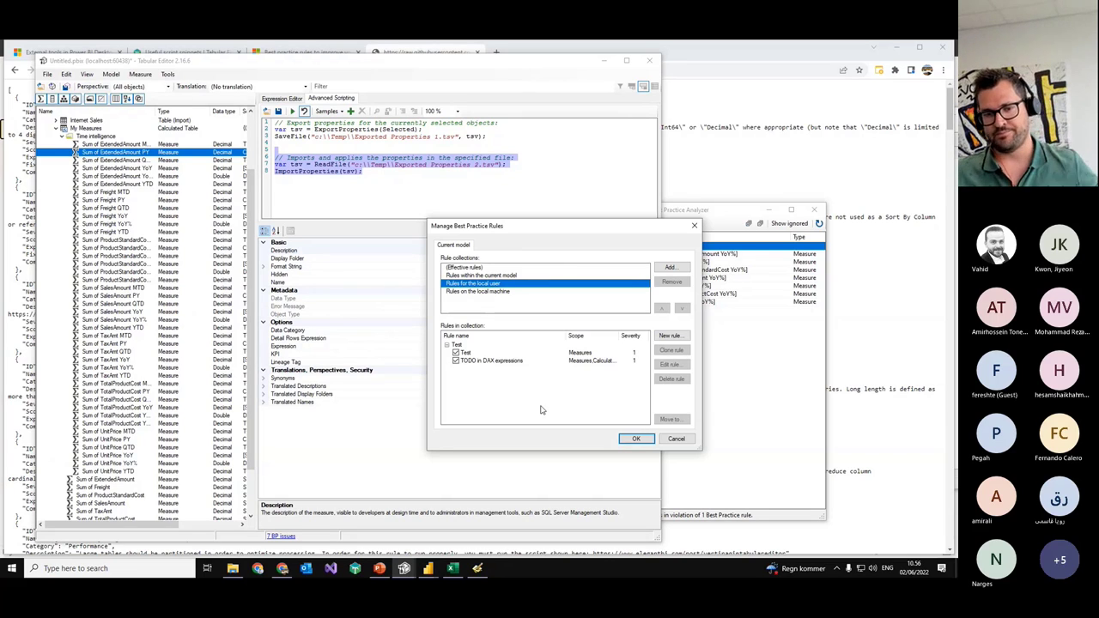
{"action": "left_click", "coordinate": [474, 362]}
{"action": "left_click", "coordinate": [672, 379]}
{"action": "left_click", "coordinate": [550, 354]}
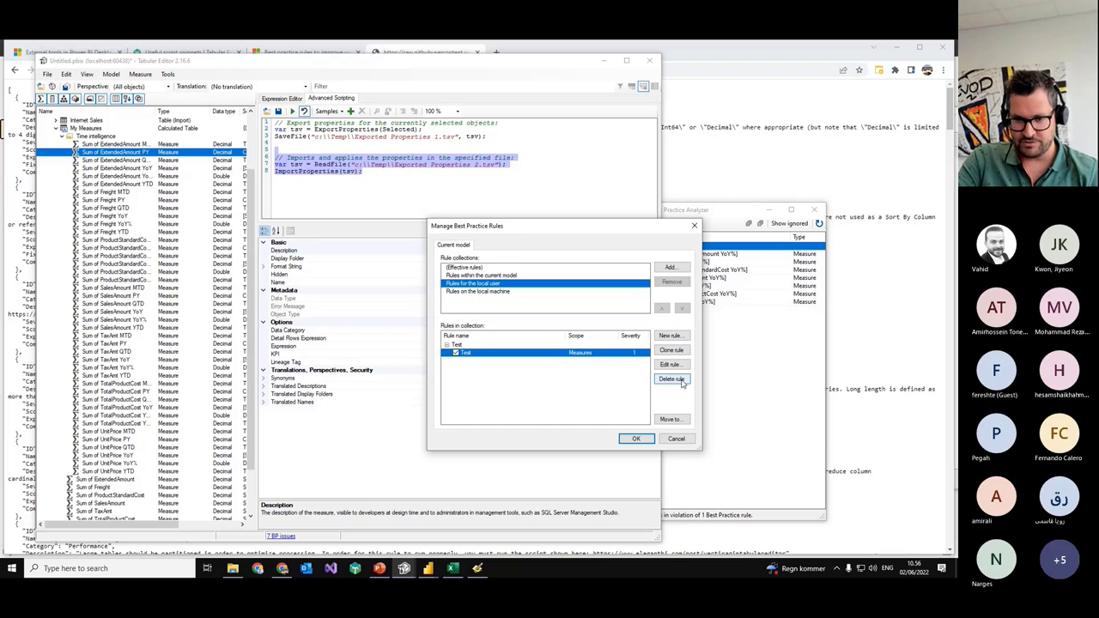
{"action": "left_click", "coordinate": [682, 383]}
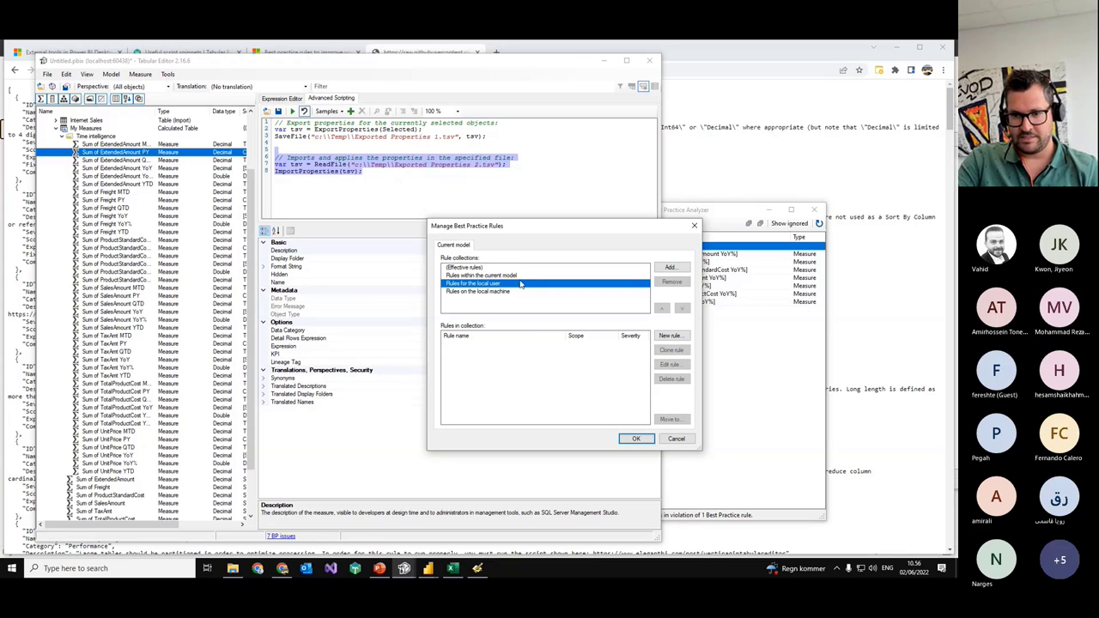
Step: Add a rule collection to the current model from the copied BPARules.json URL, look through its rules and apply it
{"action": "left_click", "coordinate": [521, 276]}
{"action": "left_click", "coordinate": [671, 267]}
{"action": "left_click", "coordinate": [554, 350]}
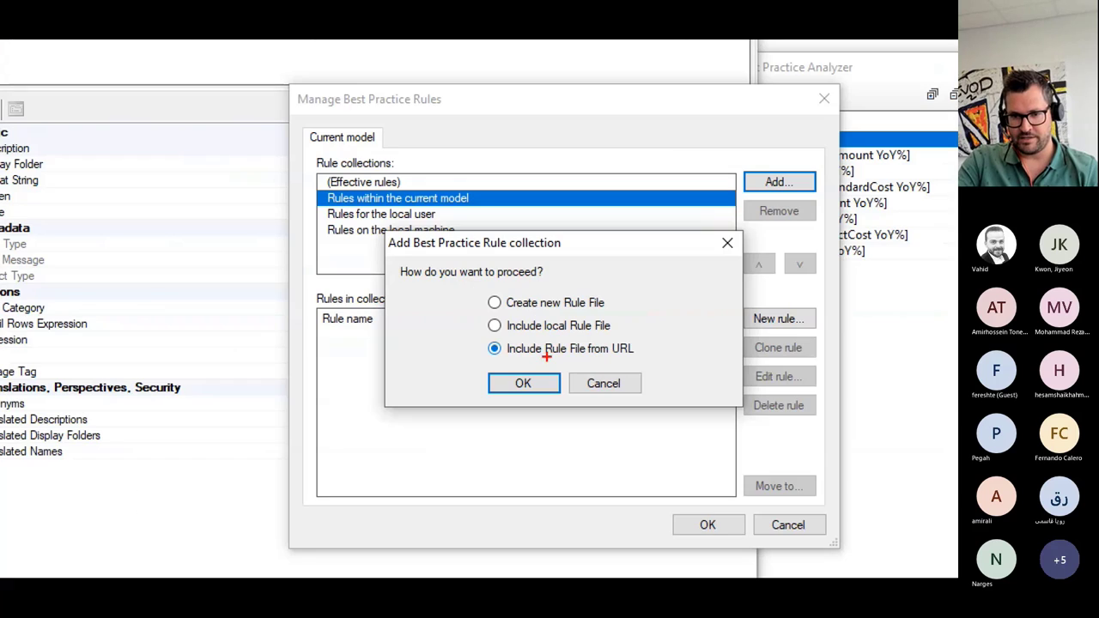
{"action": "left_click_drag", "start_coordinate": [544, 357], "coordinate": [610, 360]}
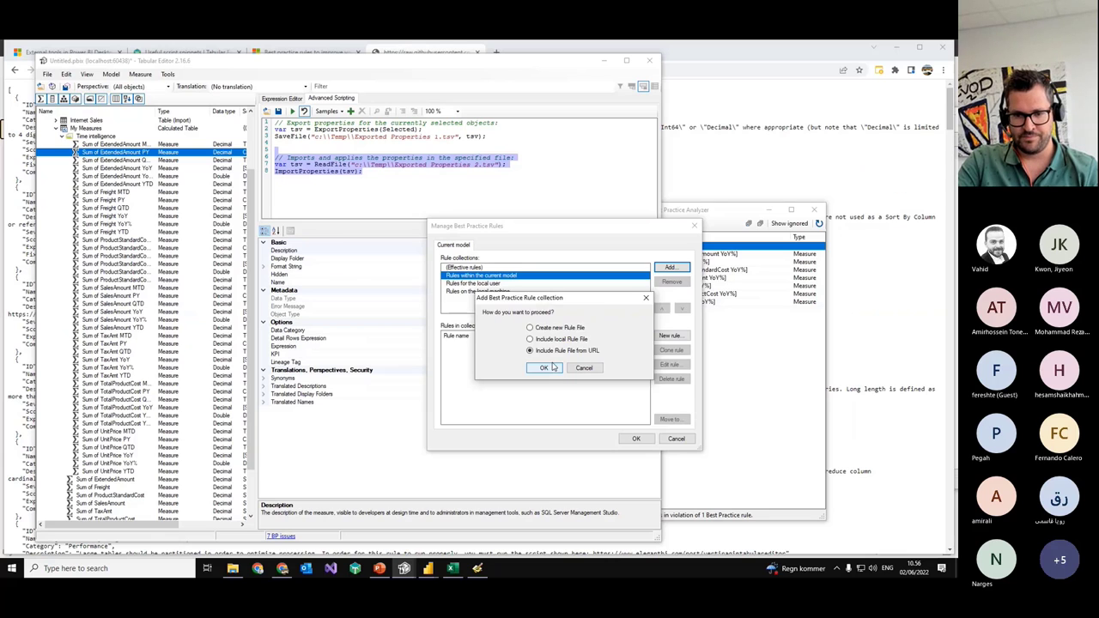
{"action": "left_click", "coordinate": [539, 386]}
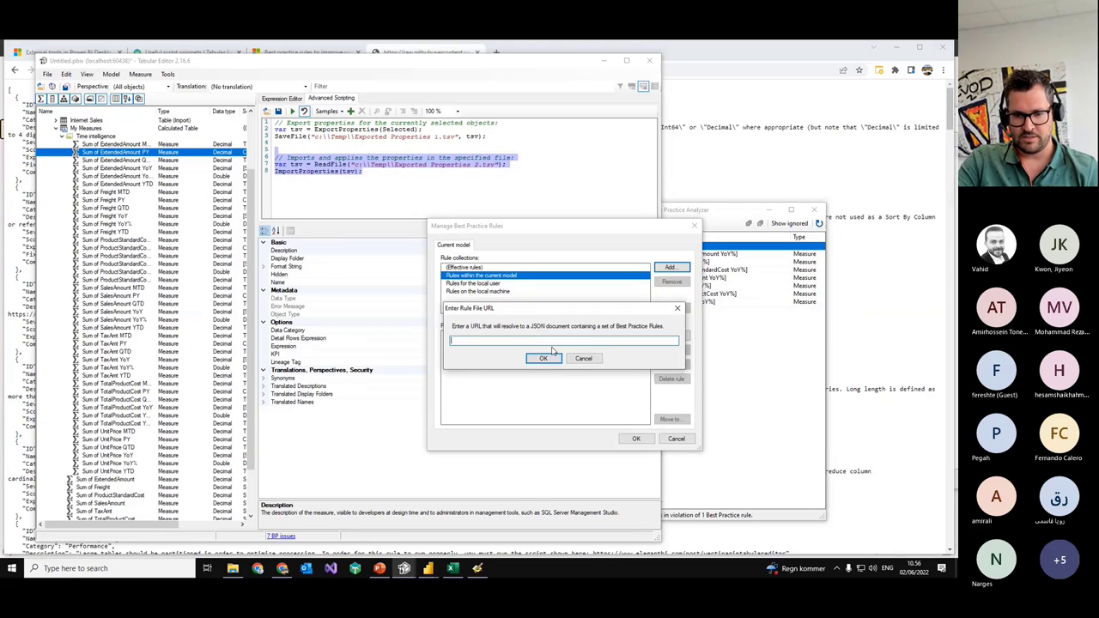
{"action": "key", "text": "ctrl+v"}
{"action": "left_click", "coordinate": [543, 358]}
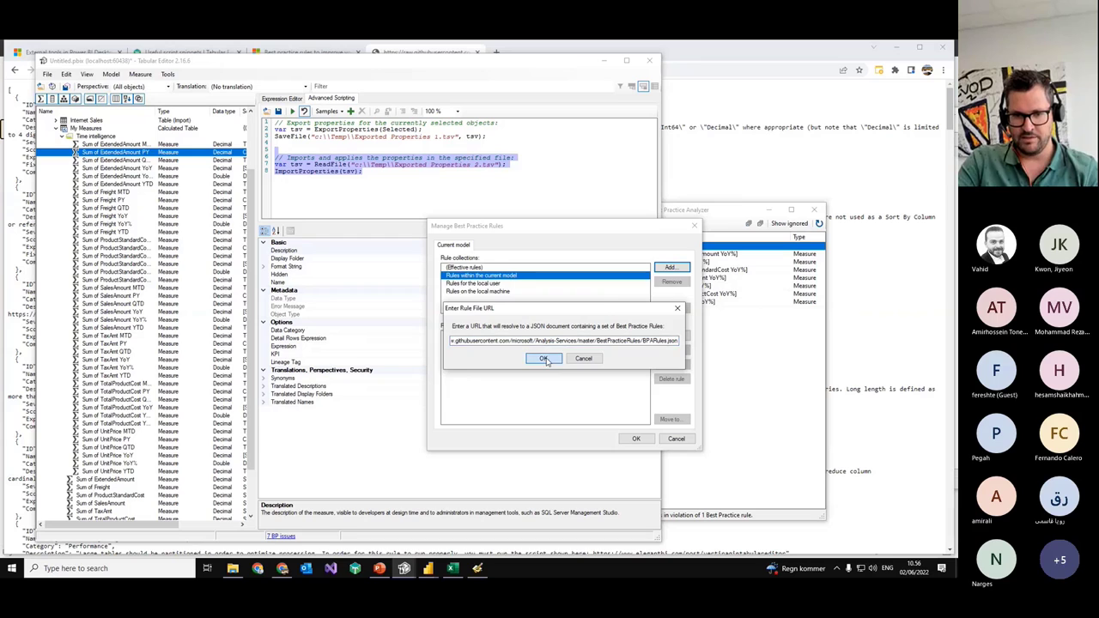
{"action": "left_click", "coordinate": [496, 284]}
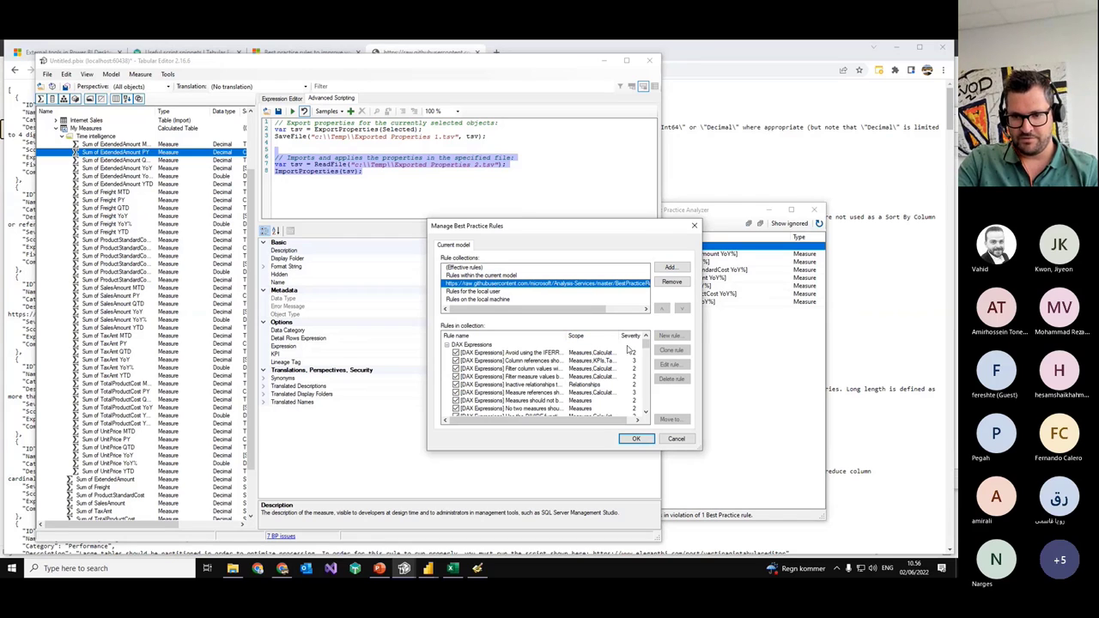
{"action": "left_click_drag", "start_coordinate": [646, 348], "coordinate": [646, 388]}
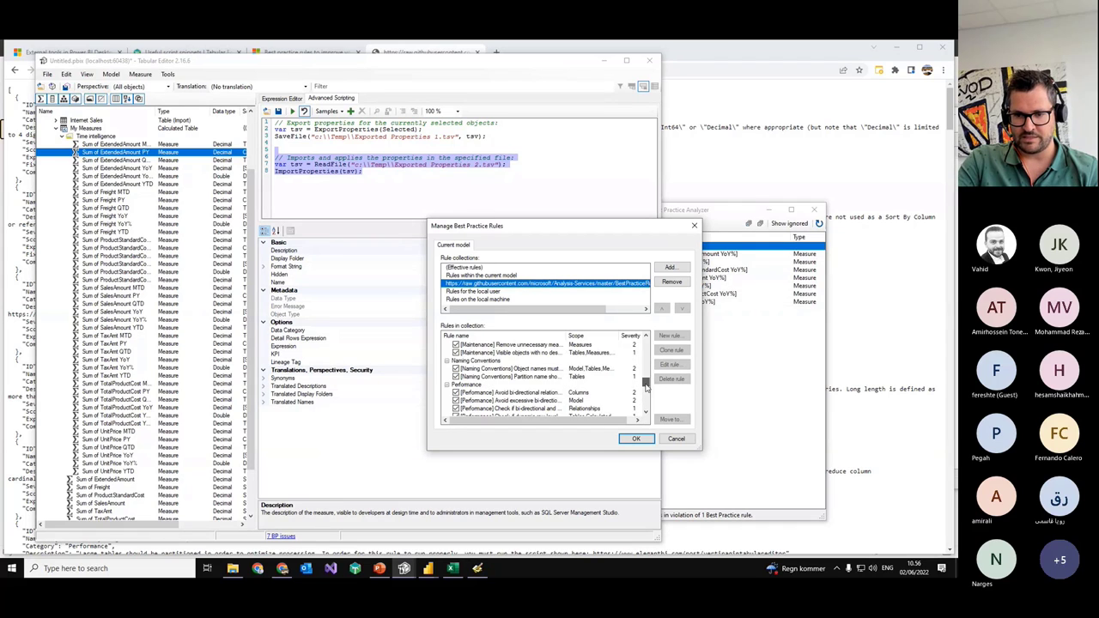
{"action": "left_click", "coordinate": [636, 439]}
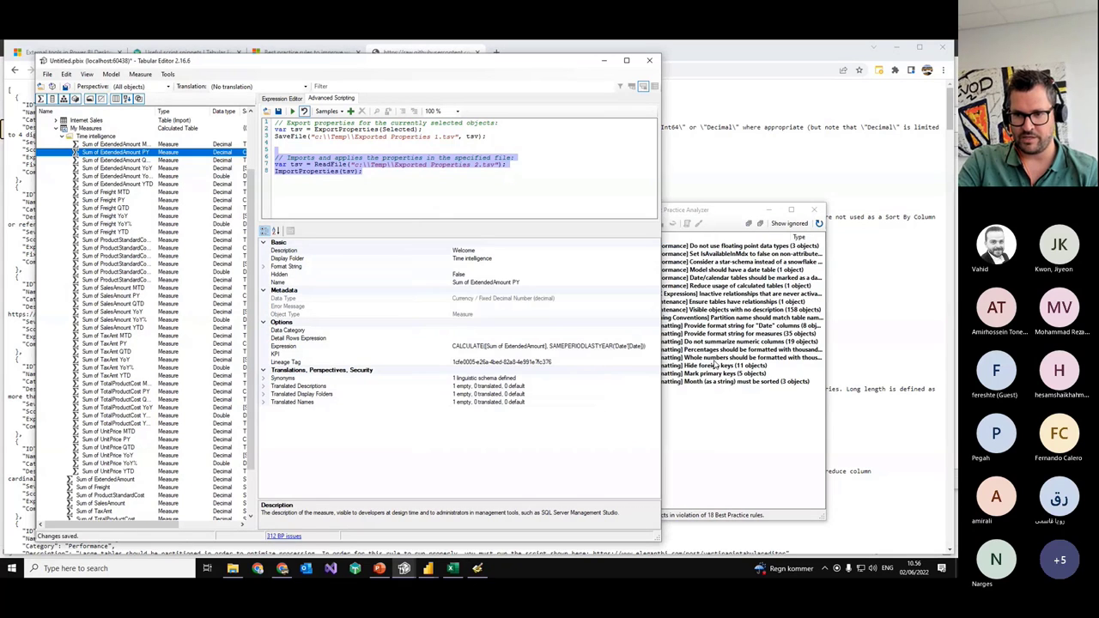
Step: Widen the Best Practice Analyzer, expand the "Do not use floating point data types" rule and go to the Product Weight column
{"action": "left_click_drag", "start_coordinate": [694, 205], "coordinate": [694, 161]}
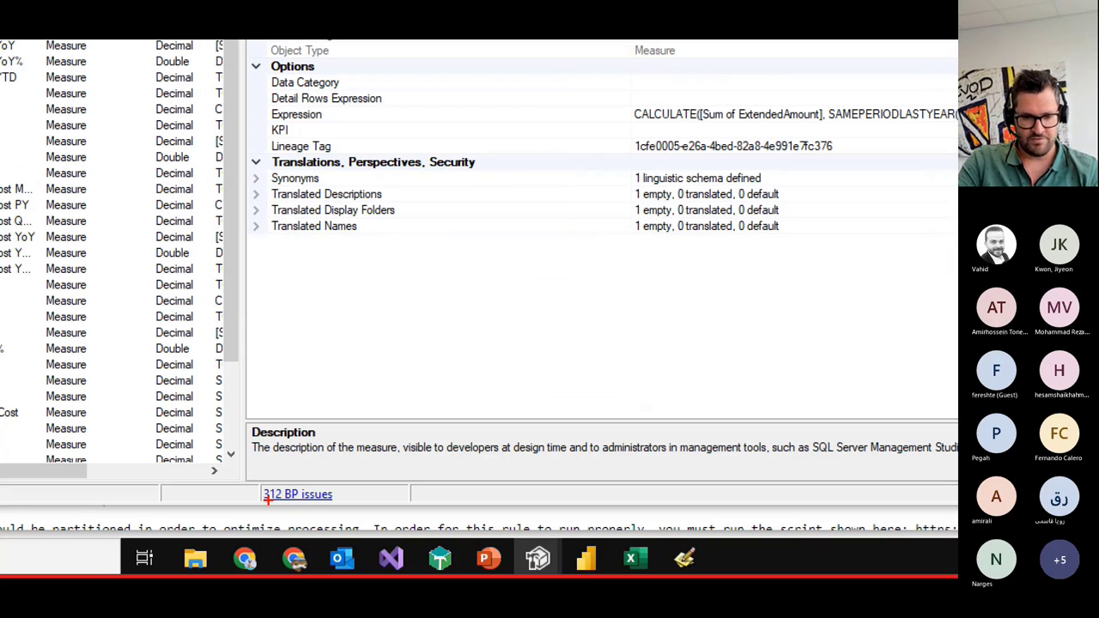
{"action": "left_click_drag", "start_coordinate": [264, 542], "coordinate": [296, 540]}
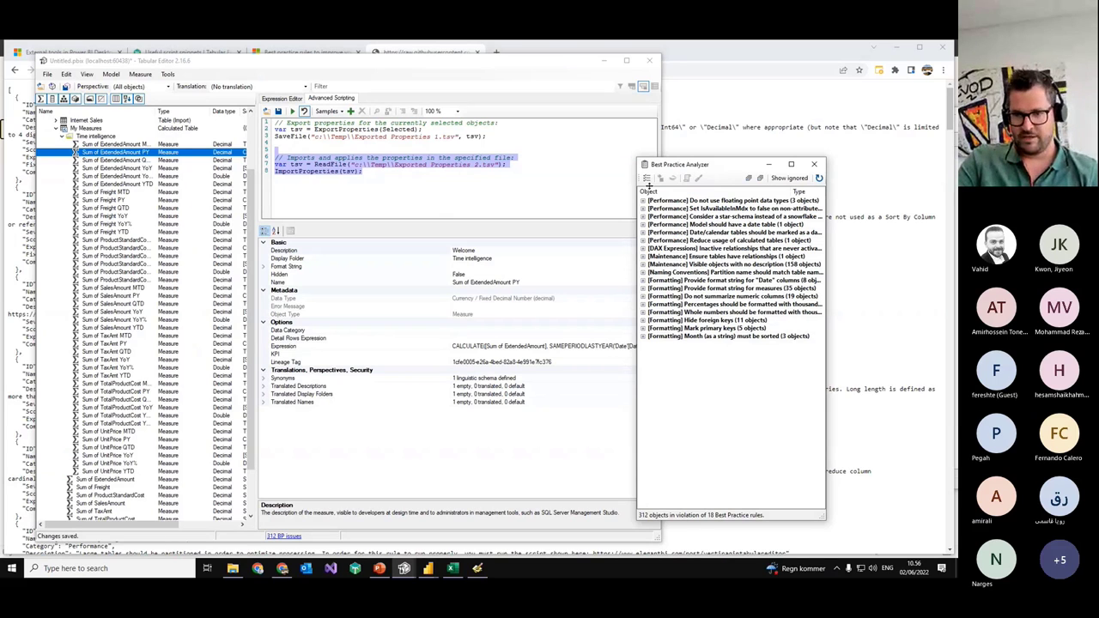
{"action": "left_click_drag", "start_coordinate": [637, 191], "coordinate": [464, 192]}
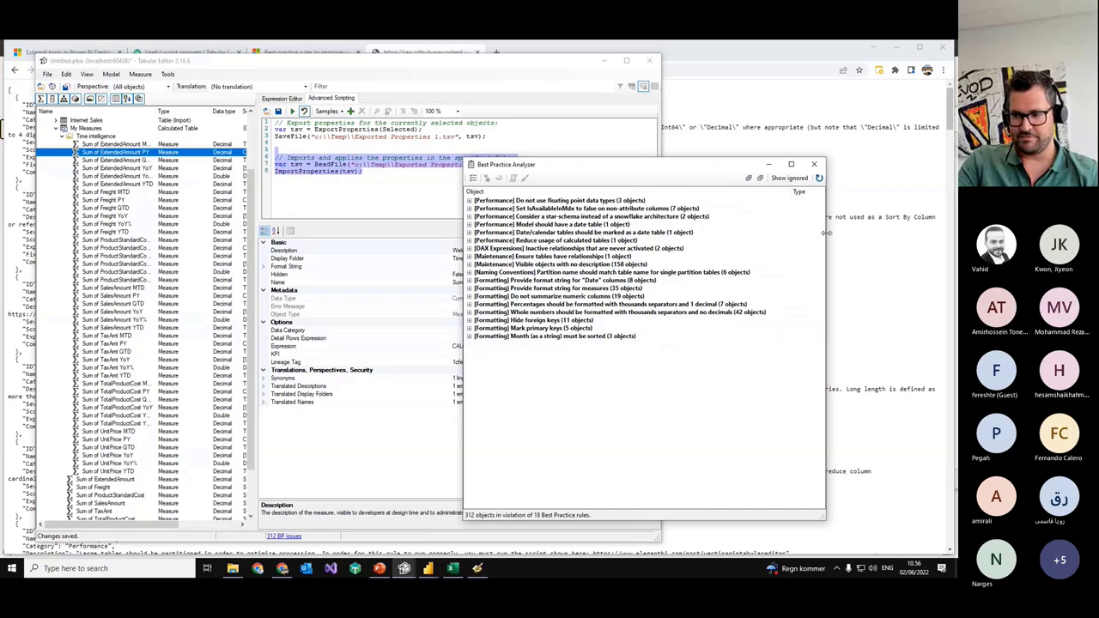
{"action": "left_click", "coordinate": [535, 203]}
{"action": "left_click", "coordinate": [469, 201]}
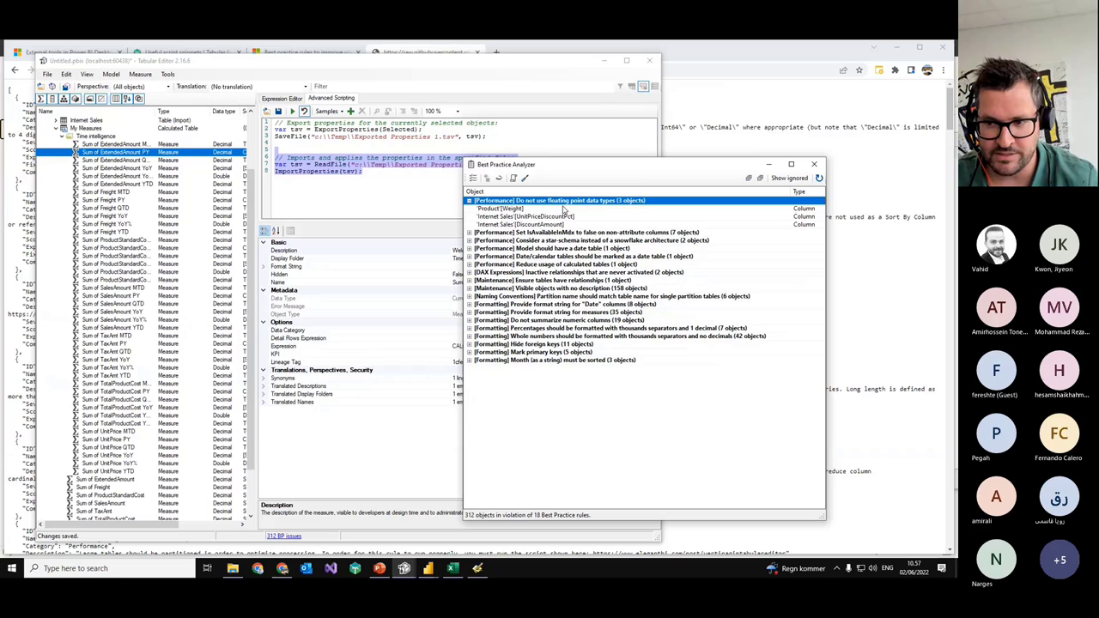
{"action": "left_click", "coordinate": [485, 206]}
{"action": "double_click", "coordinate": [537, 214]}
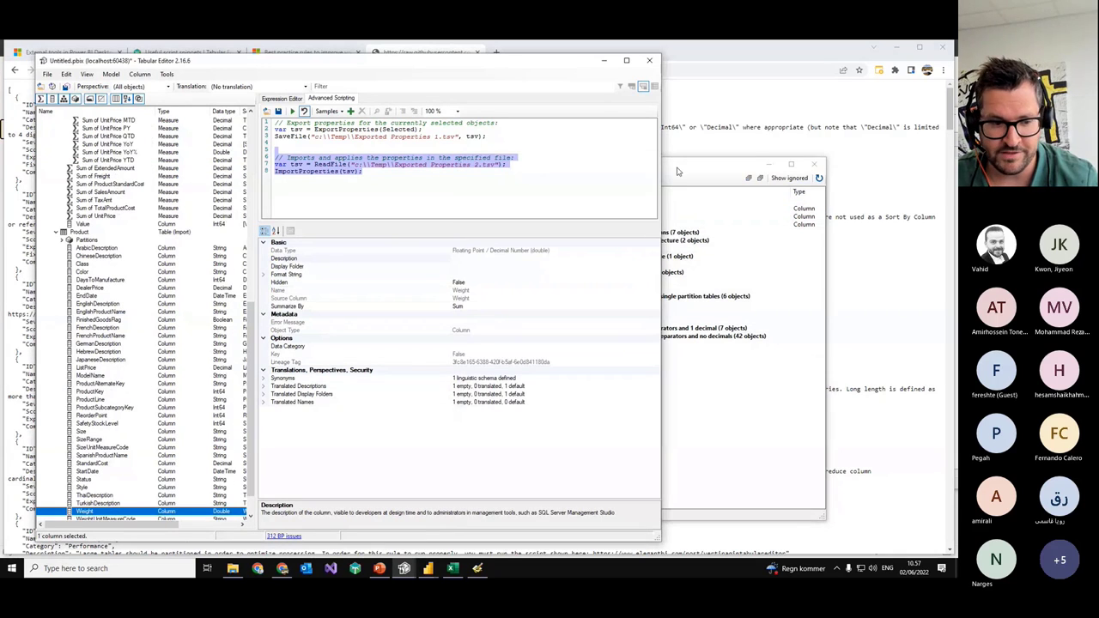
Step: Go to the flagged UnitPriceDiscountPct and DiscountAmount columns with the analyzer moved beside the model tree, and collapse the floating point rule
{"action": "left_click_drag", "start_coordinate": [678, 166], "coordinate": [675, 193]}
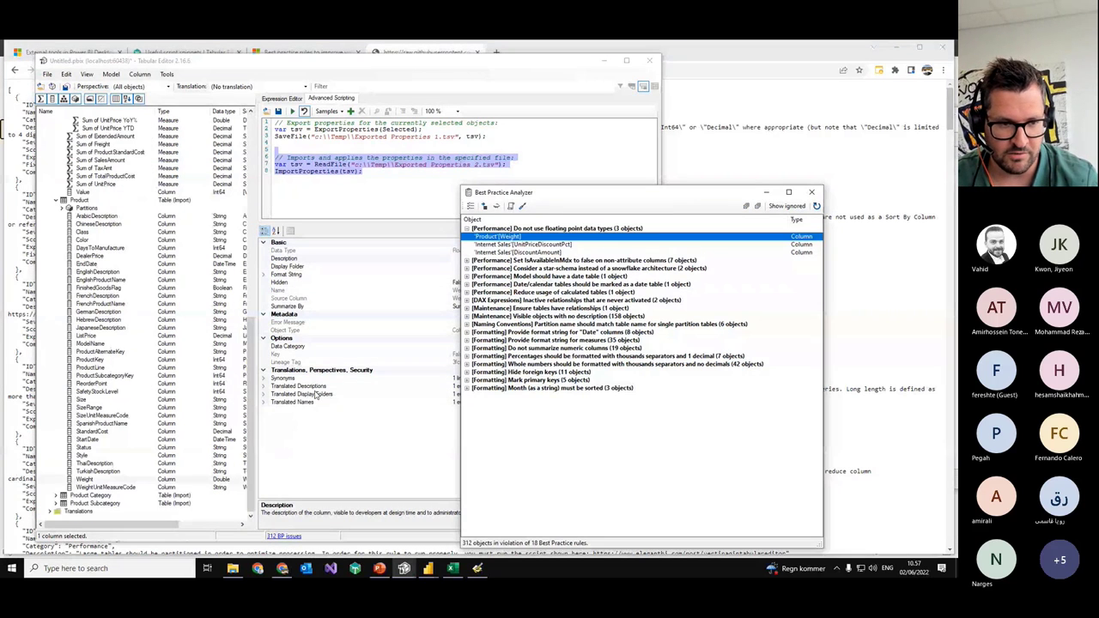
{"action": "left_click", "coordinate": [539, 250]}
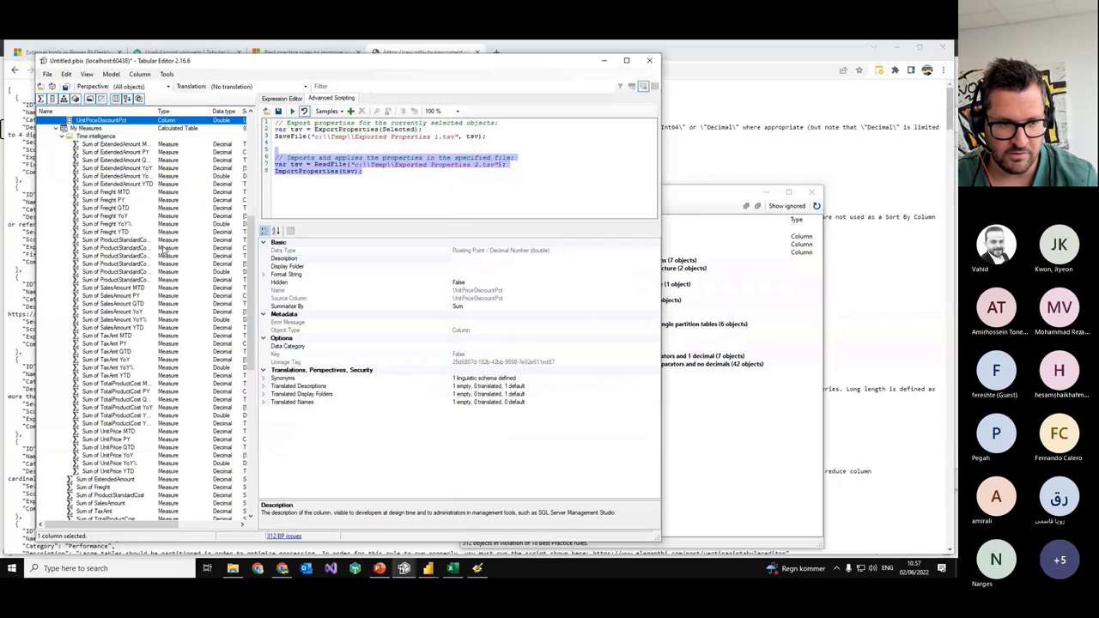
{"action": "left_click", "coordinate": [714, 198]}
{"action": "left_click_drag", "start_coordinate": [714, 197], "coordinate": [814, 134]}
{"action": "left_click_drag", "start_coordinate": [562, 151], "coordinate": [674, 151]}
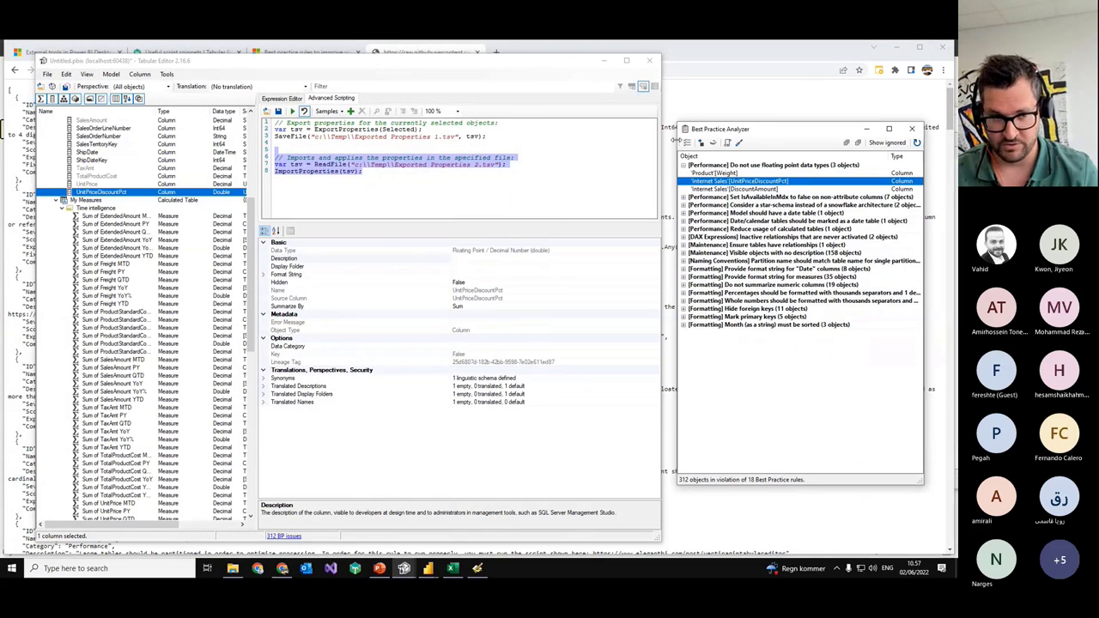
{"action": "double_click", "coordinate": [770, 191]}
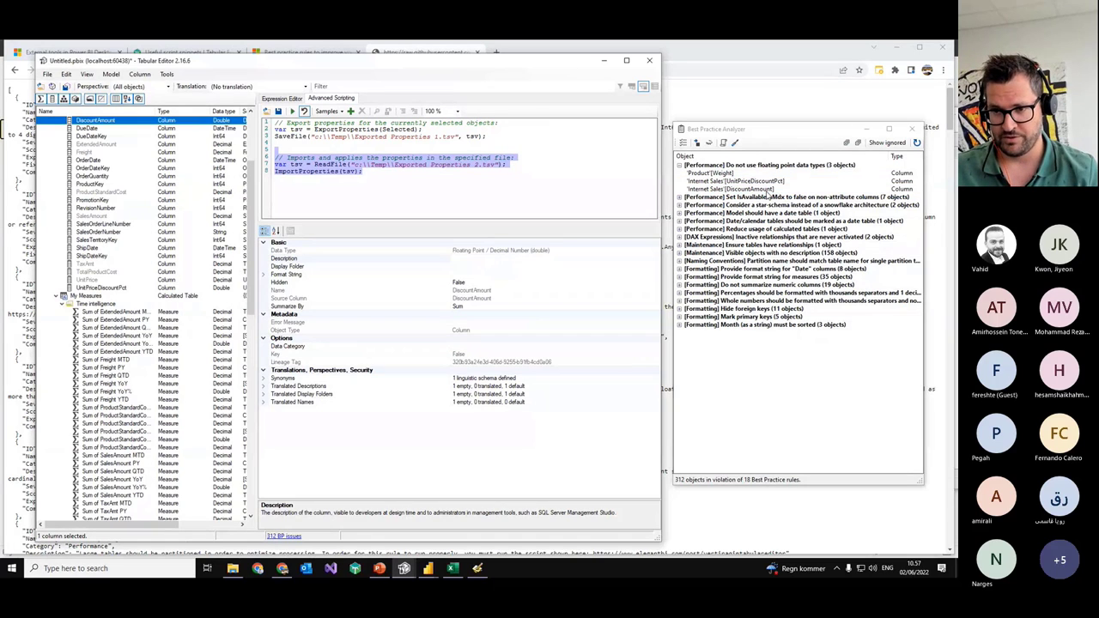
{"action": "scroll", "coordinate": [143, 272], "scroll_direction": "up", "scroll_amount": 4}
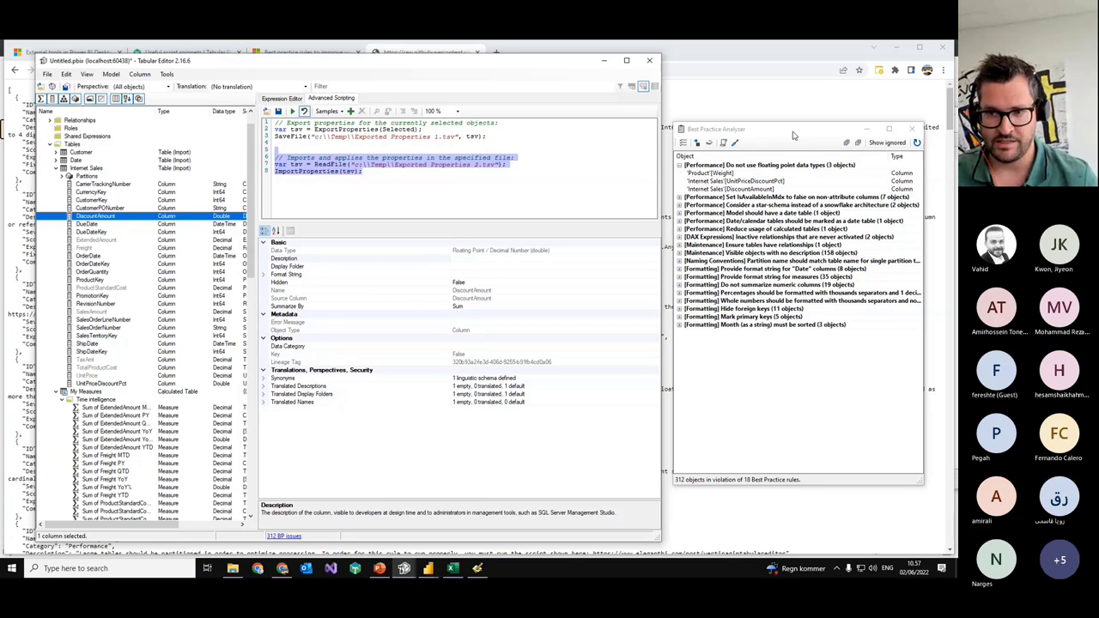
{"action": "left_click_drag", "start_coordinate": [795, 134], "coordinate": [783, 130]}
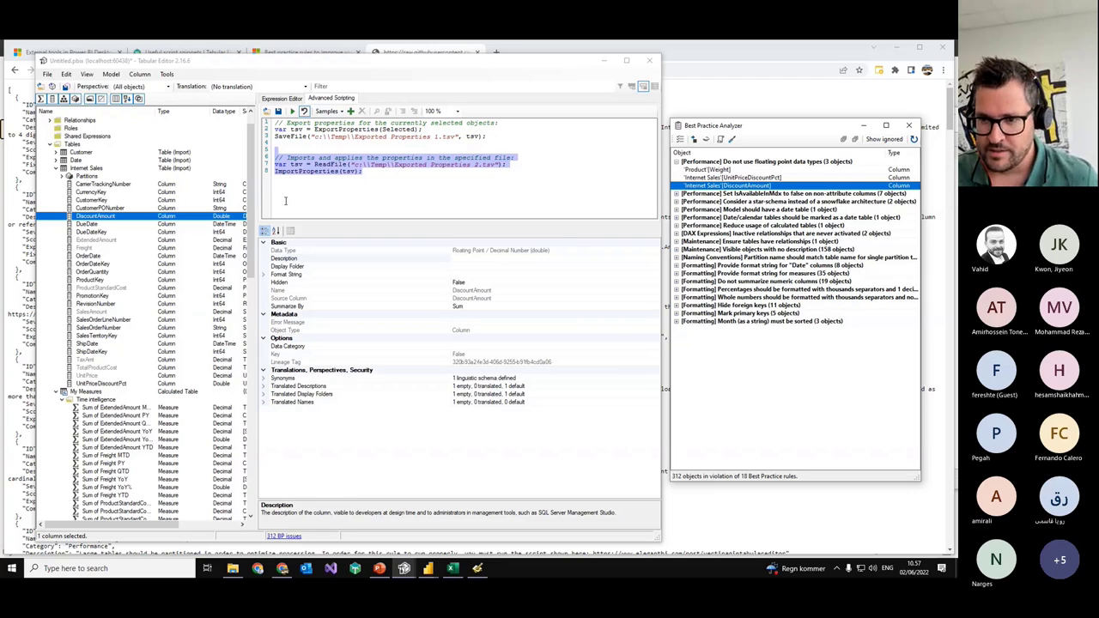
{"action": "left_click", "coordinate": [677, 163]}
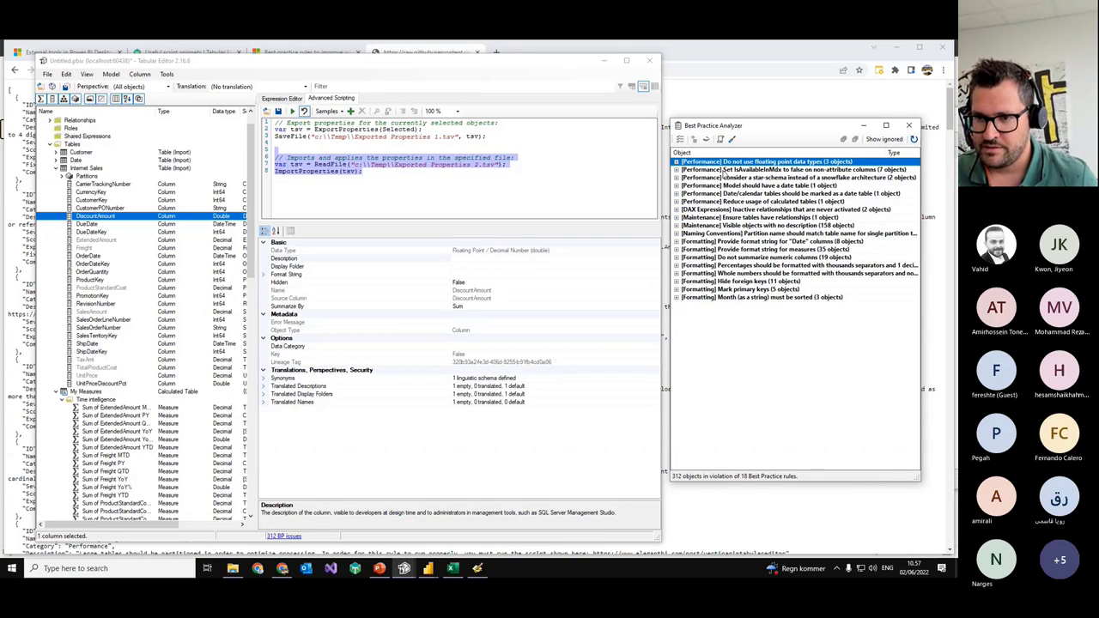
Step: Examine the columns flagged by the "Set IsAvailableInMdx to false on non-attribute columns" rule and collapse it
{"action": "left_click", "coordinate": [726, 171]}
{"action": "left_click", "coordinate": [677, 170]}
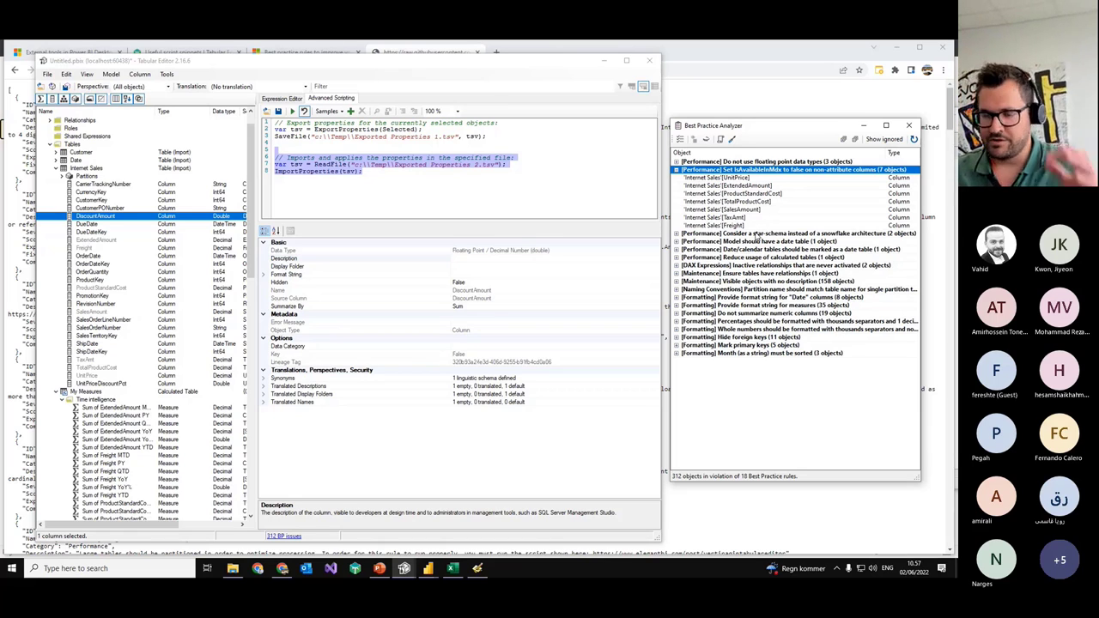
{"action": "mouse_move", "coordinate": [771, 212]}
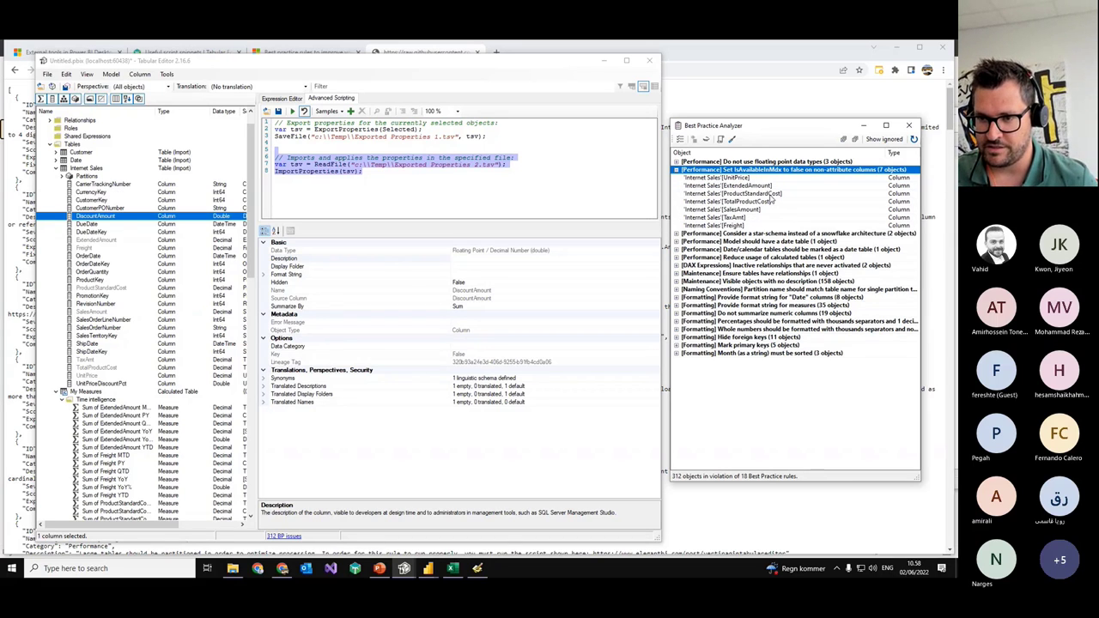
{"action": "key", "text": "Down"}
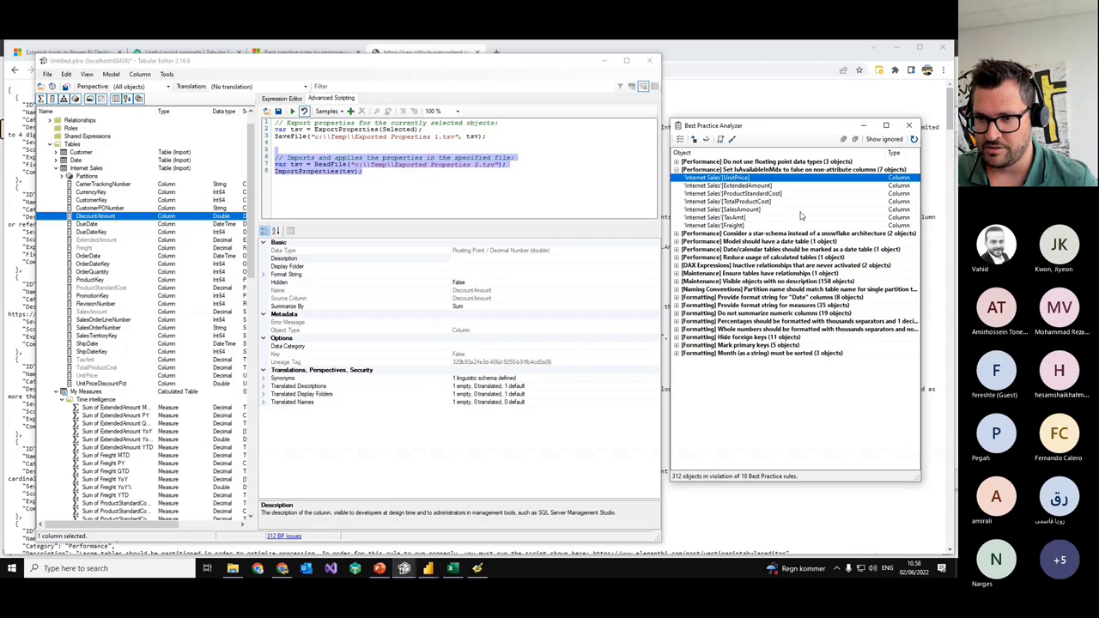
{"action": "left_click", "coordinate": [764, 210]}
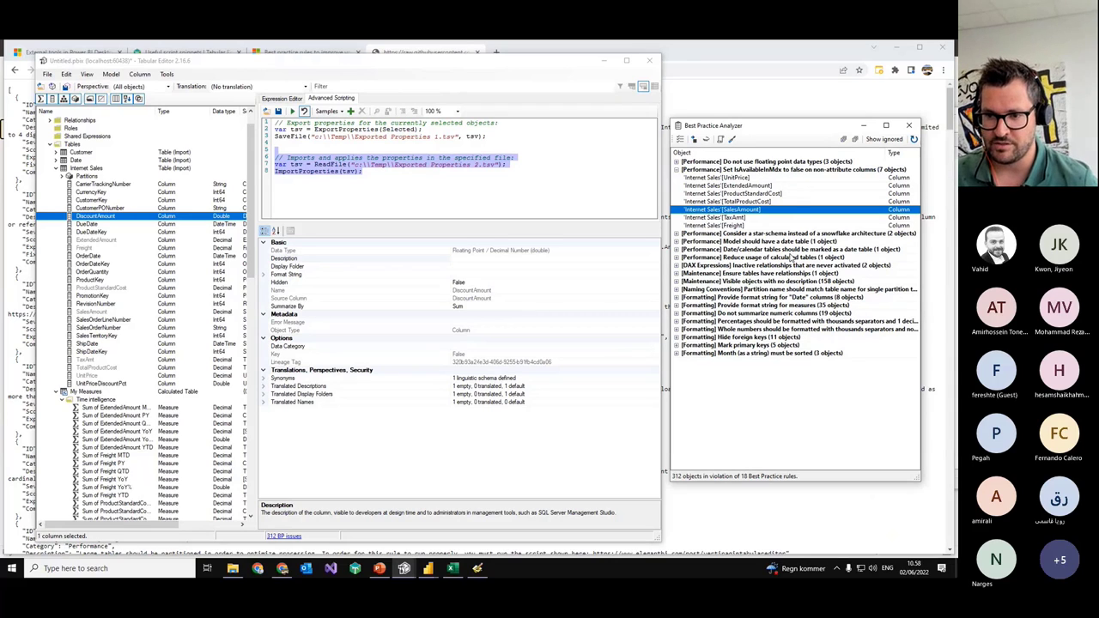
{"action": "left_click", "coordinate": [678, 170]}
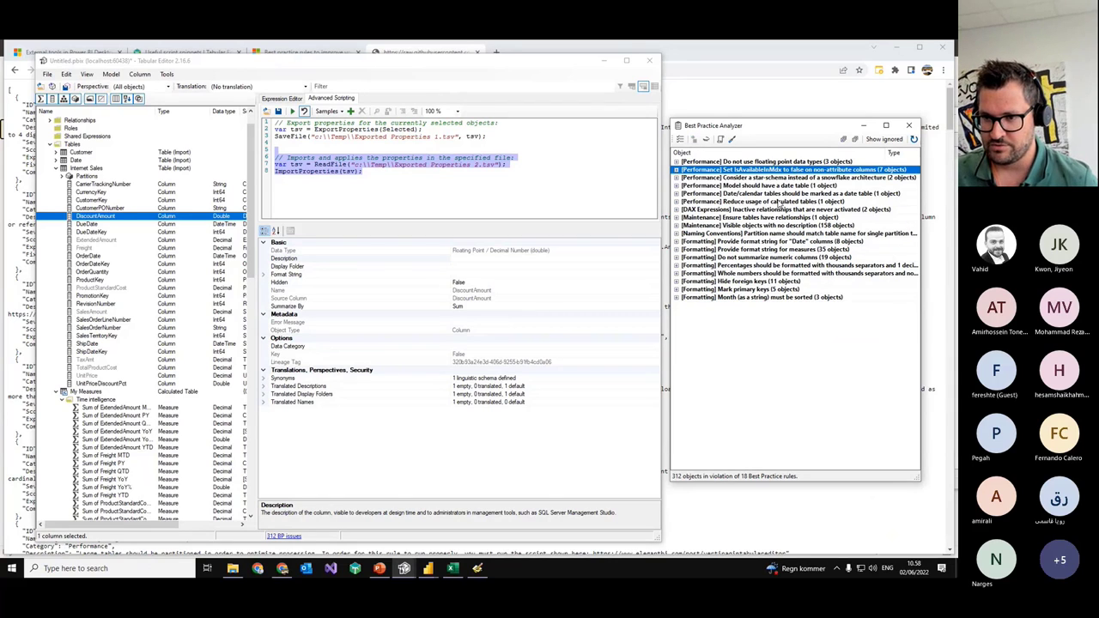
Step: Expand the "Model should have a date table" rule and check which actions are available for the Date table
{"action": "left_click", "coordinate": [752, 185]}
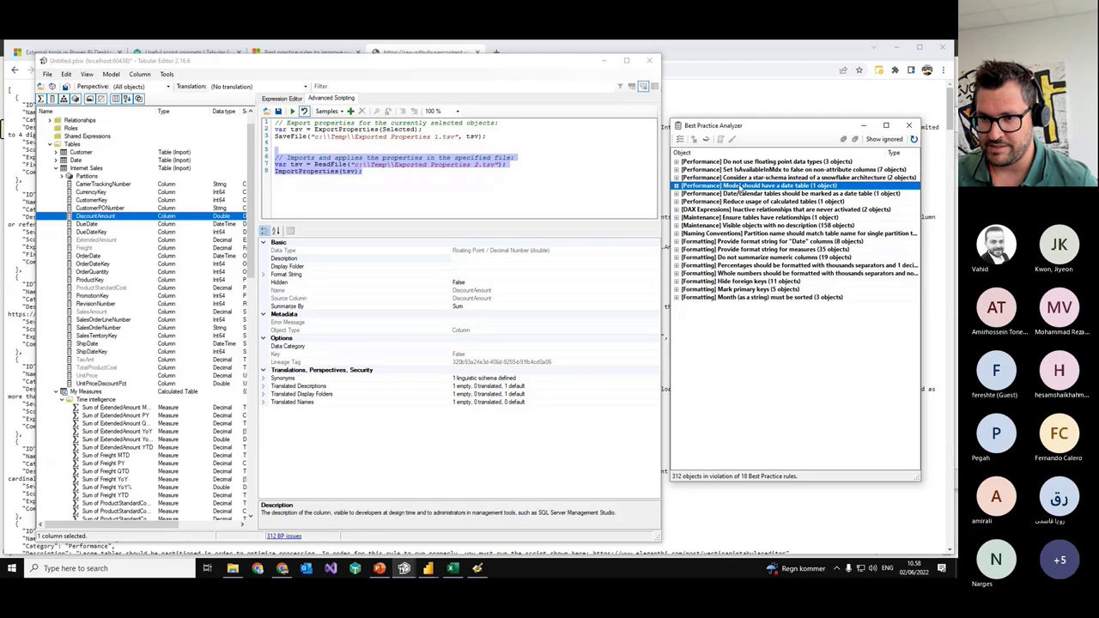
{"action": "left_click", "coordinate": [677, 186]}
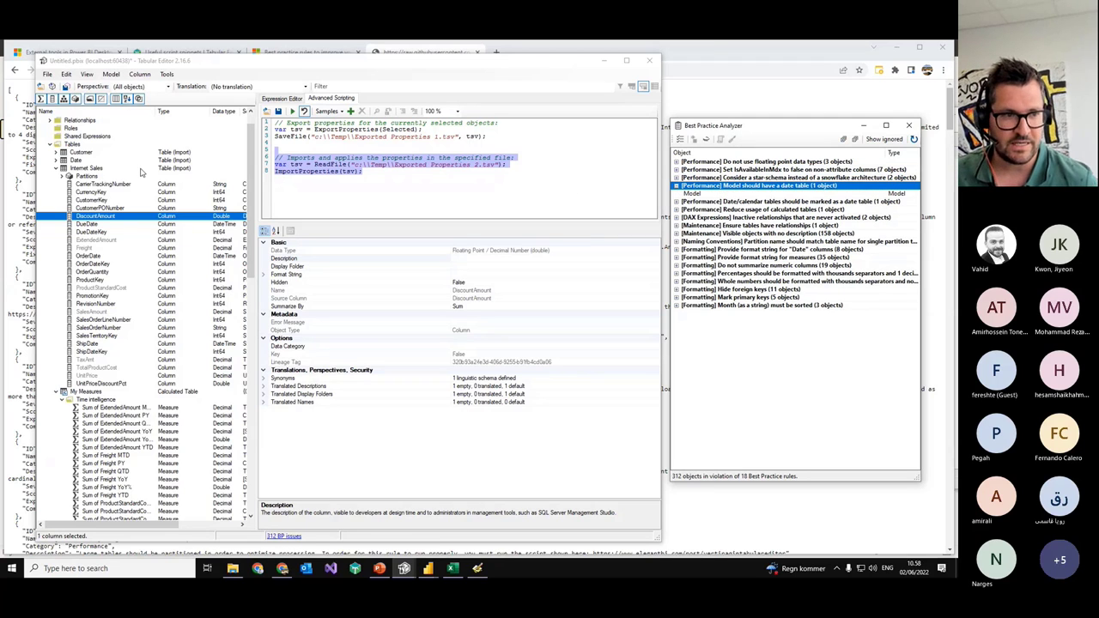
{"action": "left_click", "coordinate": [57, 171]}
{"action": "left_click", "coordinate": [76, 177]}
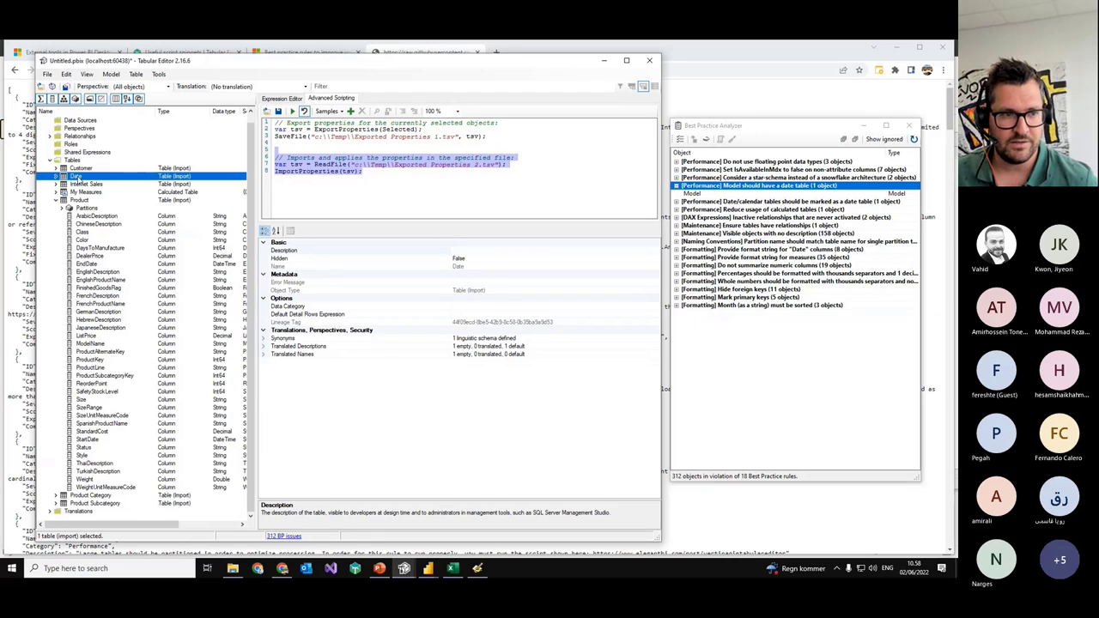
{"action": "right_click", "coordinate": [76, 179]}
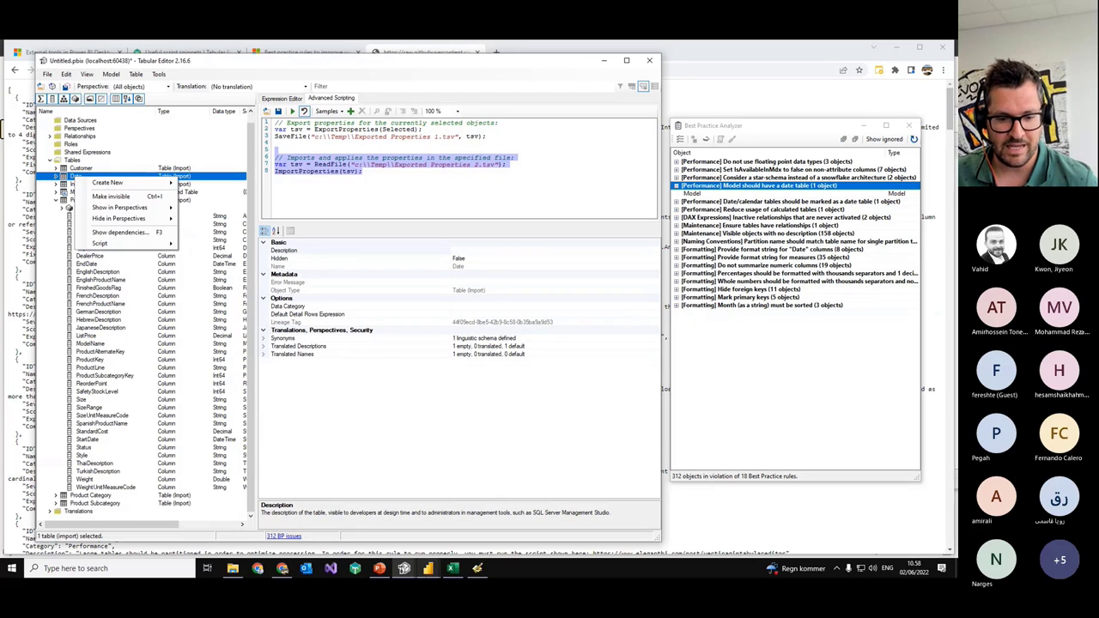
Step: Switch to Power BI Desktop and mark the Date table as a date table, using Date as the date column
{"action": "left_click", "coordinate": [422, 571]}
{"action": "left_click", "coordinate": [518, 528]}
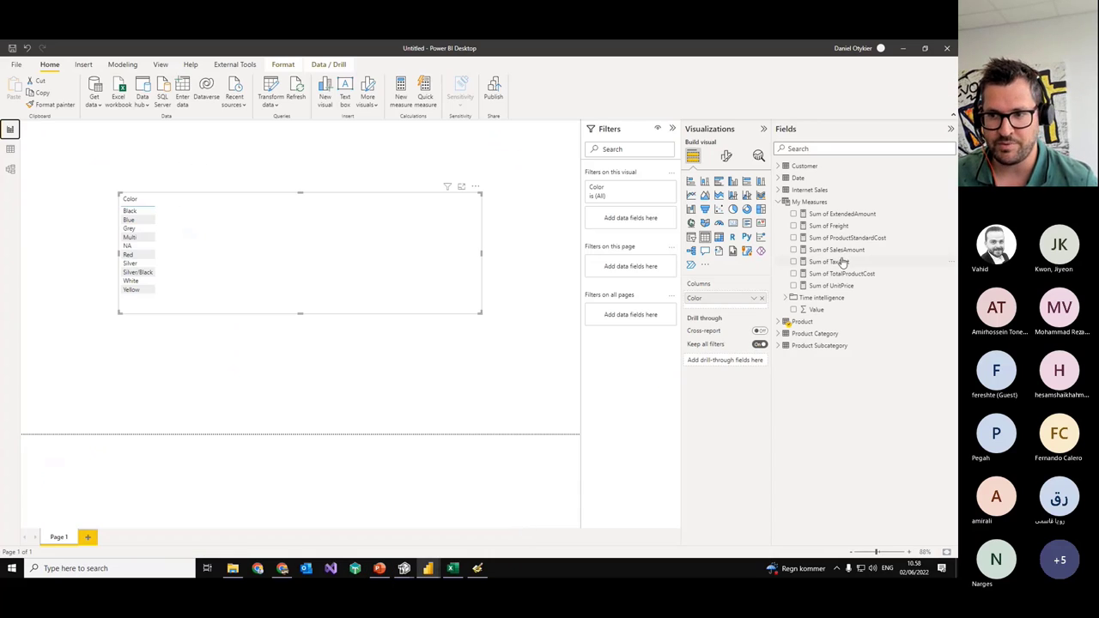
{"action": "left_click", "coordinate": [799, 177]}
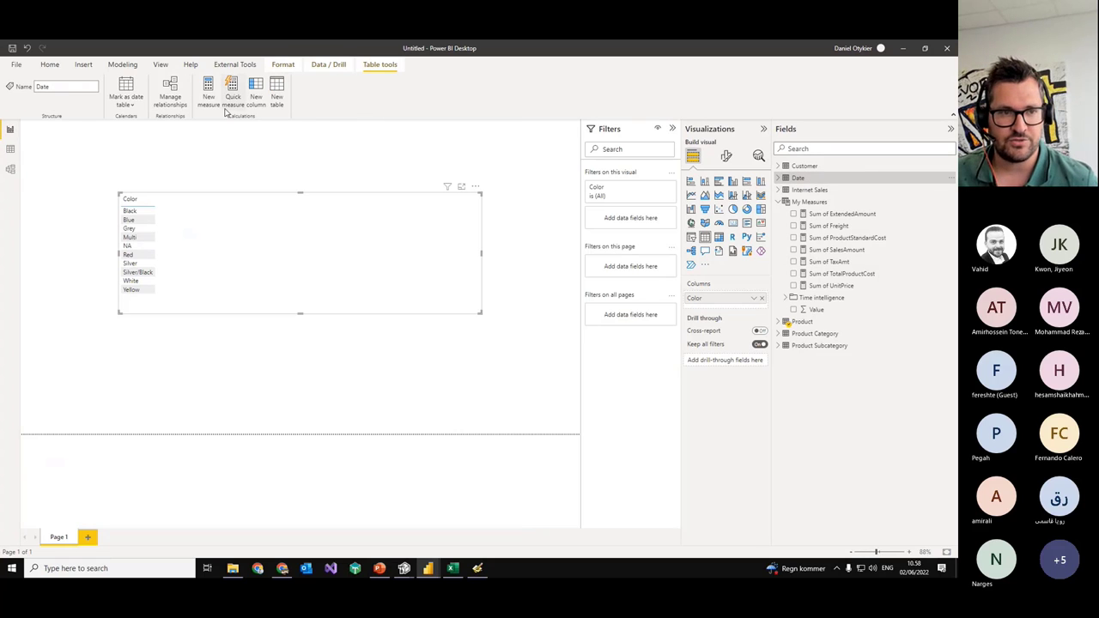
{"action": "left_click", "coordinate": [129, 94]}
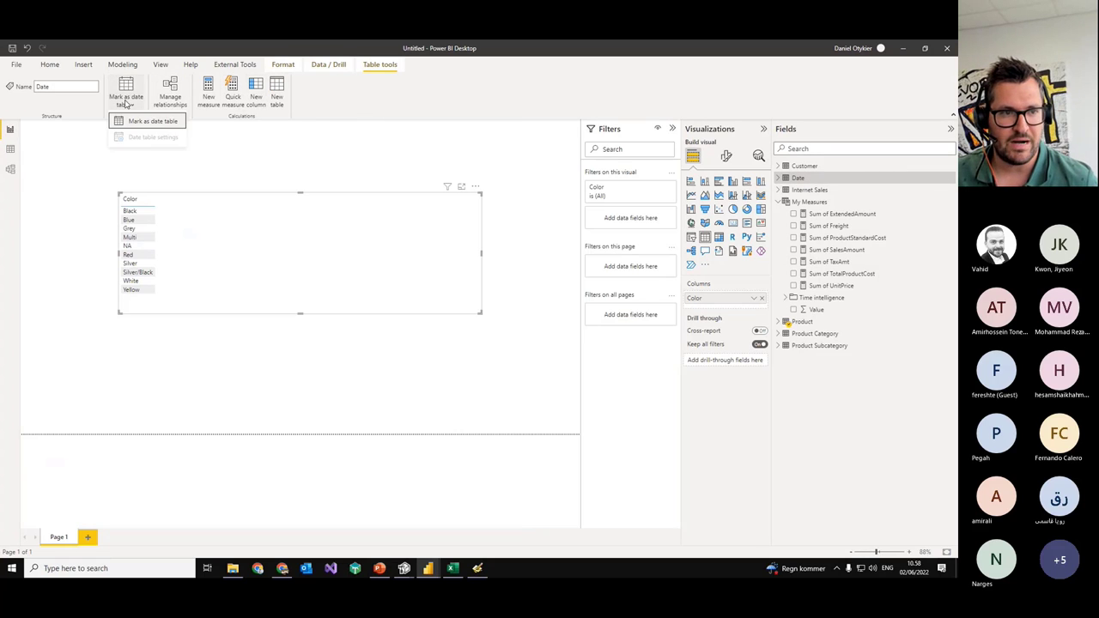
{"action": "left_click", "coordinate": [133, 121]}
{"action": "left_click", "coordinate": [456, 288]}
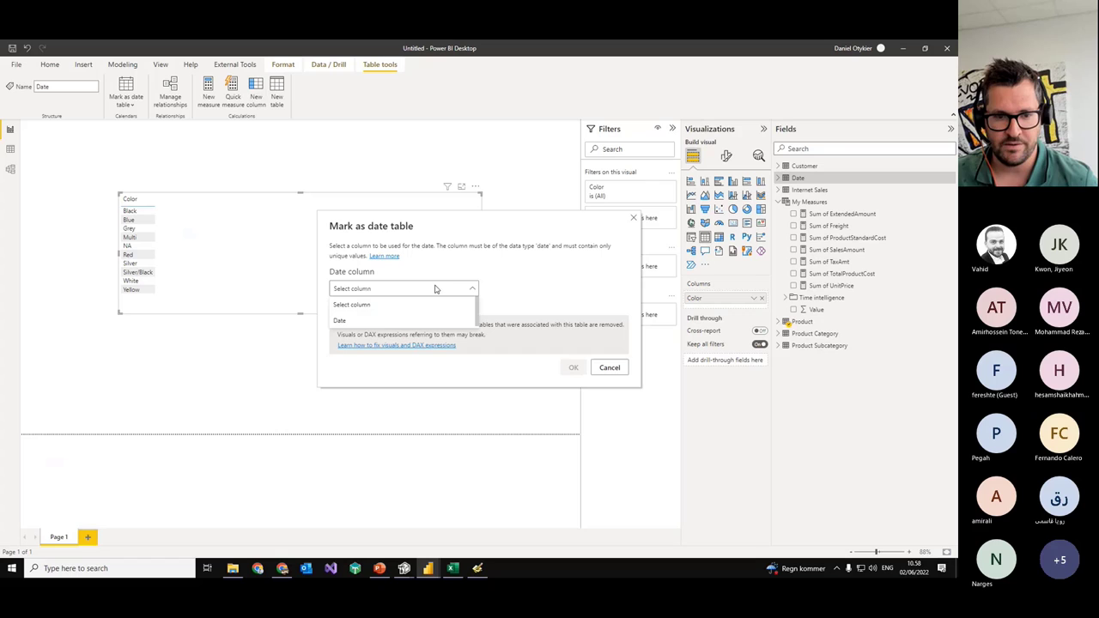
{"action": "left_click", "coordinate": [393, 319]}
{"action": "left_click", "coordinate": [573, 366]}
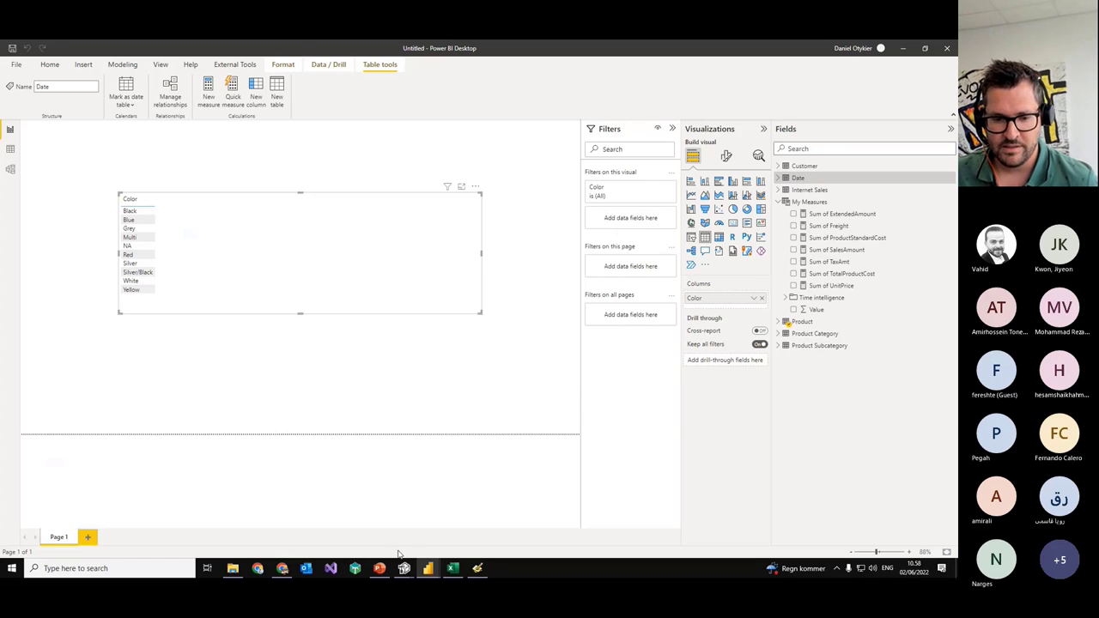
Step: Switch back to Tabular Editor and expand the "Do not summarize numeric columns" rule in the Best Practice Analyzer
{"action": "mouse_move", "coordinate": [409, 574]}
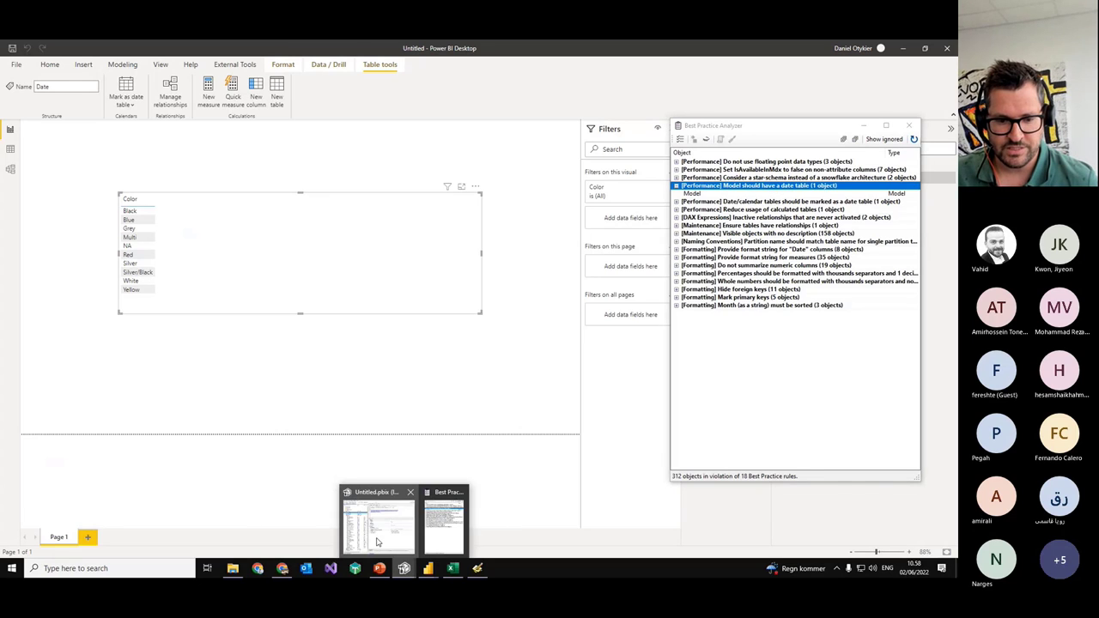
{"action": "left_click", "coordinate": [380, 542]}
{"action": "left_click", "coordinate": [515, 342]}
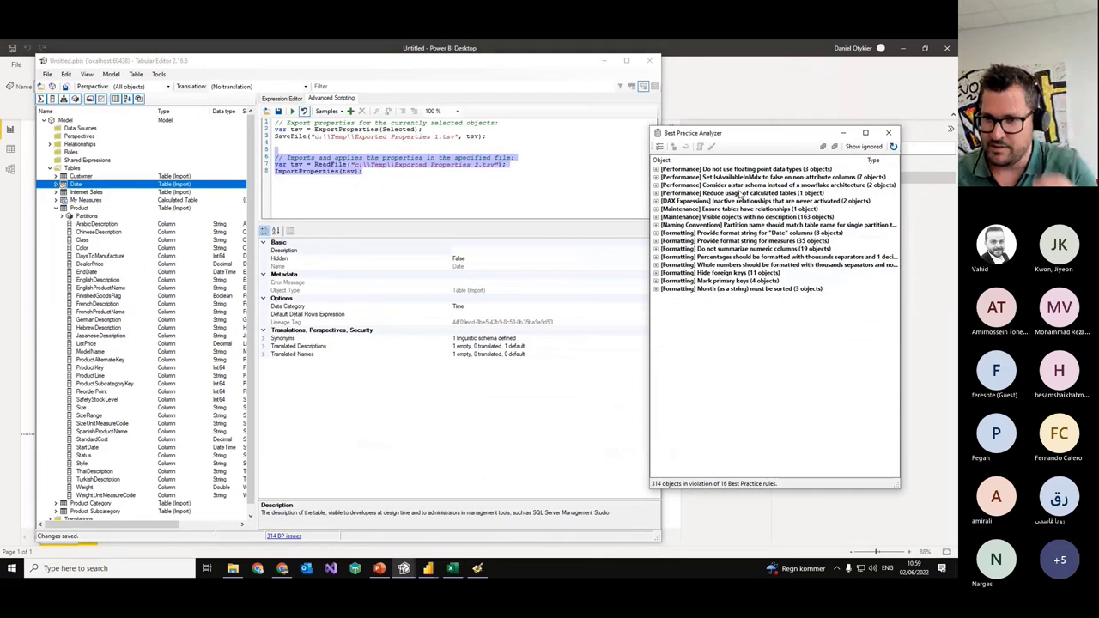
{"action": "left_click", "coordinate": [738, 195]}
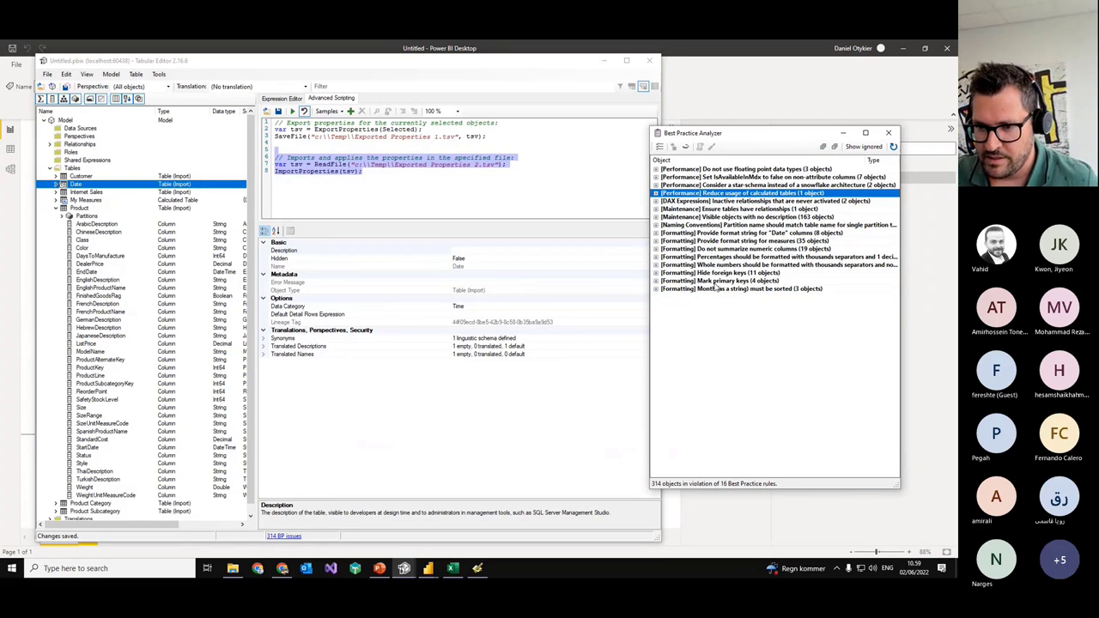
{"action": "left_click", "coordinate": [703, 251]}
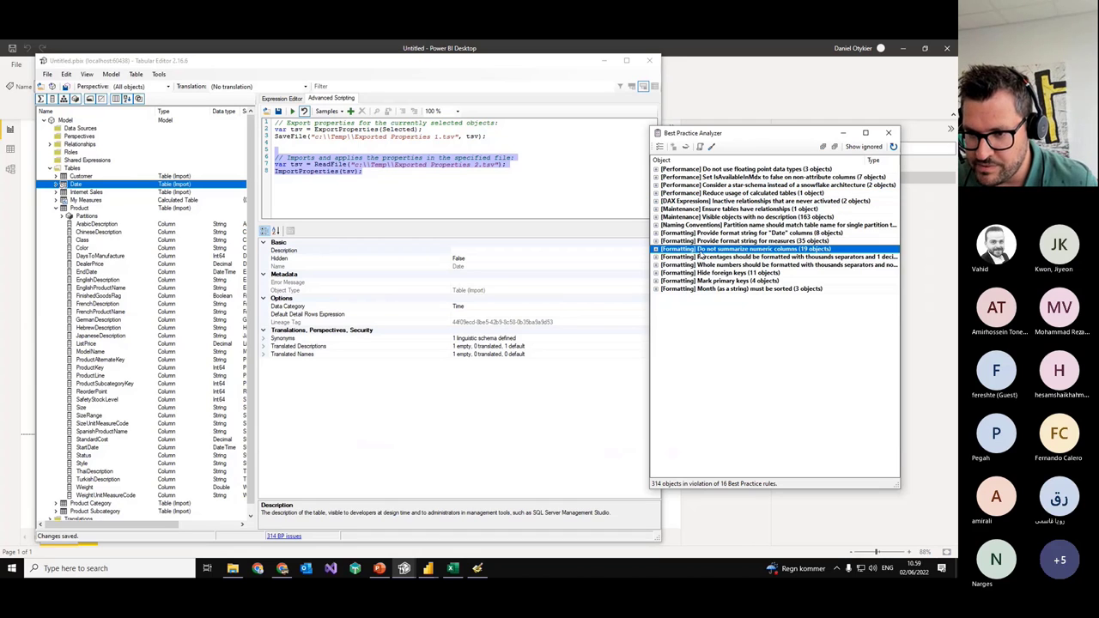
{"action": "left_click", "coordinate": [657, 251]}
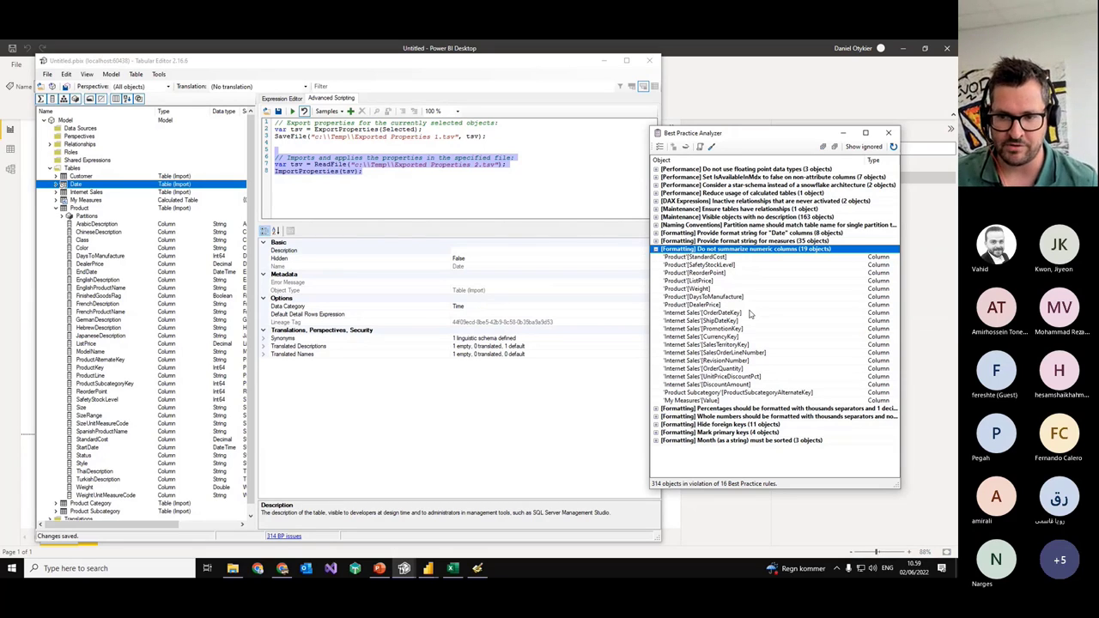
Step: Go to the flagged Product ListPrice column and check its data type in the model tree
{"action": "double_click", "coordinate": [713, 282]}
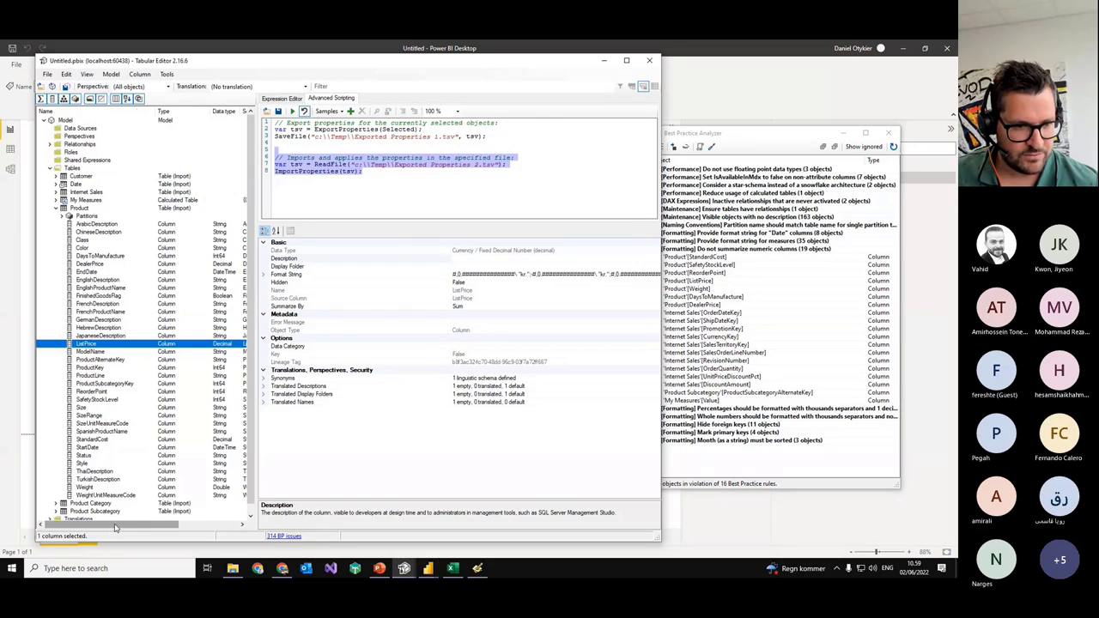
{"action": "left_click_drag", "start_coordinate": [116, 528], "coordinate": [130, 528]}
{"action": "left_click_drag", "start_coordinate": [191, 350], "coordinate": [211, 350]}
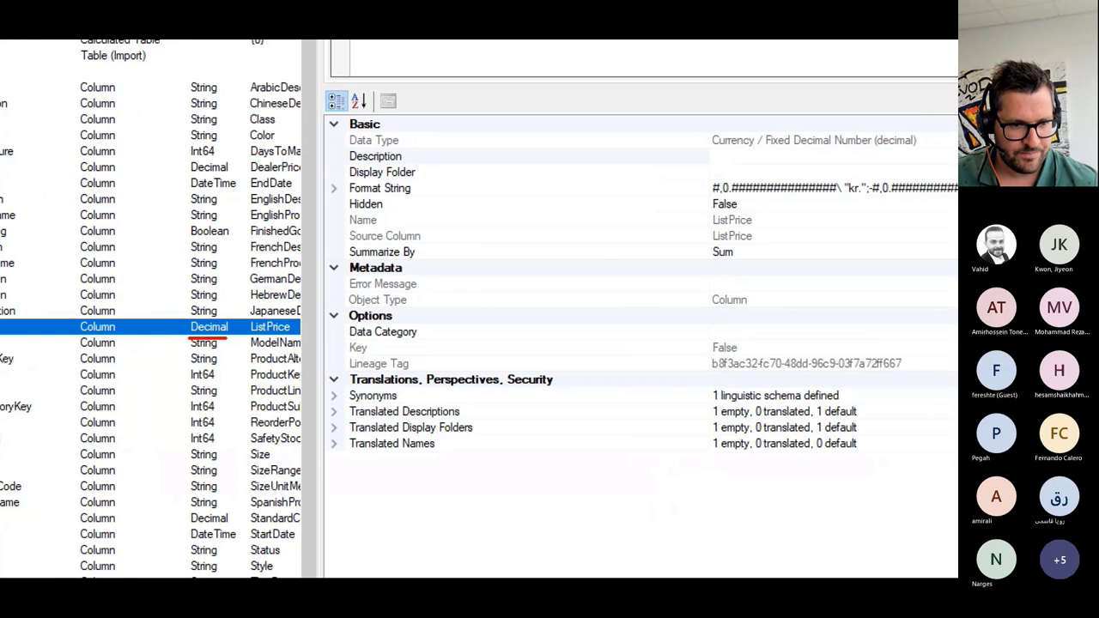
Step: Switch to Power BI Desktop, collapse My Measures and expand the Product table to find the ListPrice field
{"action": "key", "text": "alt+Tab"}
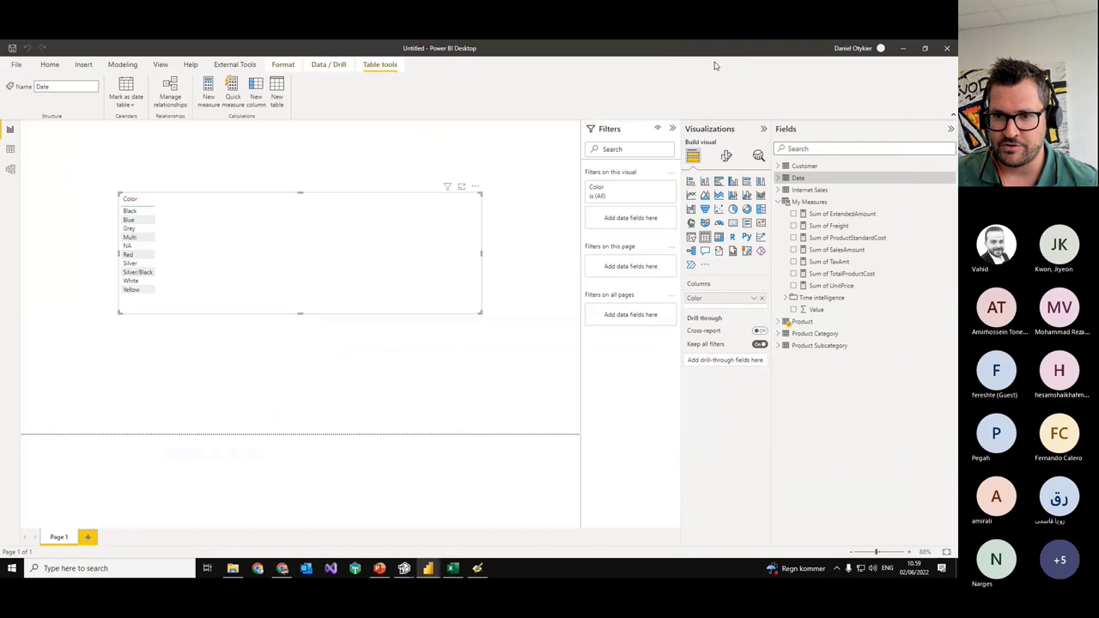
{"action": "left_click", "coordinate": [779, 202]}
{"action": "left_click", "coordinate": [779, 215]}
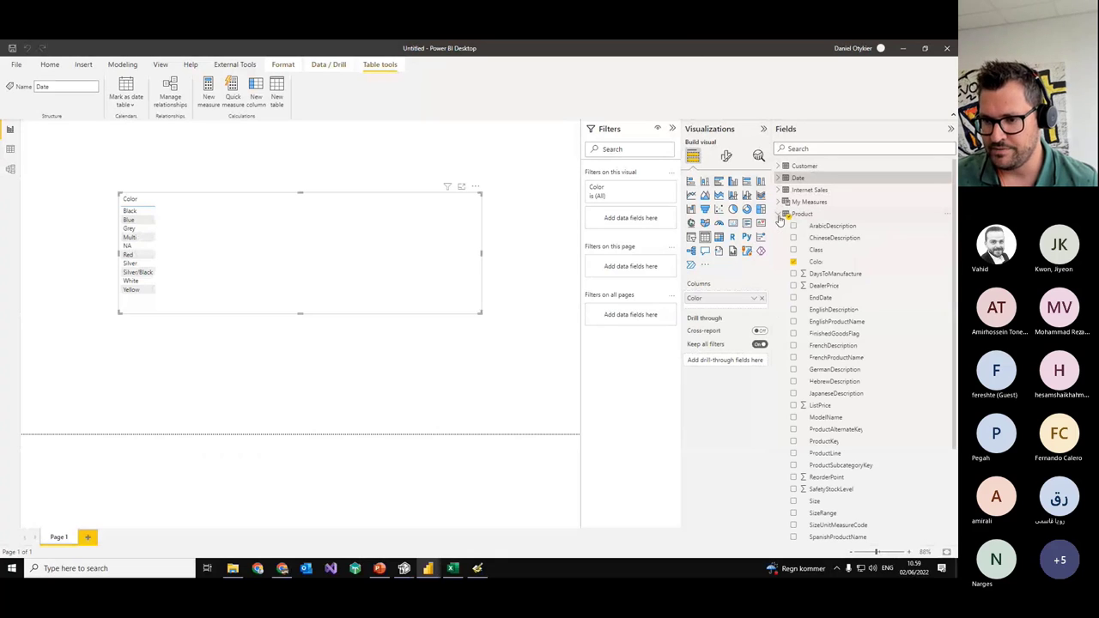
{"action": "scroll", "coordinate": [841, 382], "scroll_direction": "down", "scroll_amount": 3}
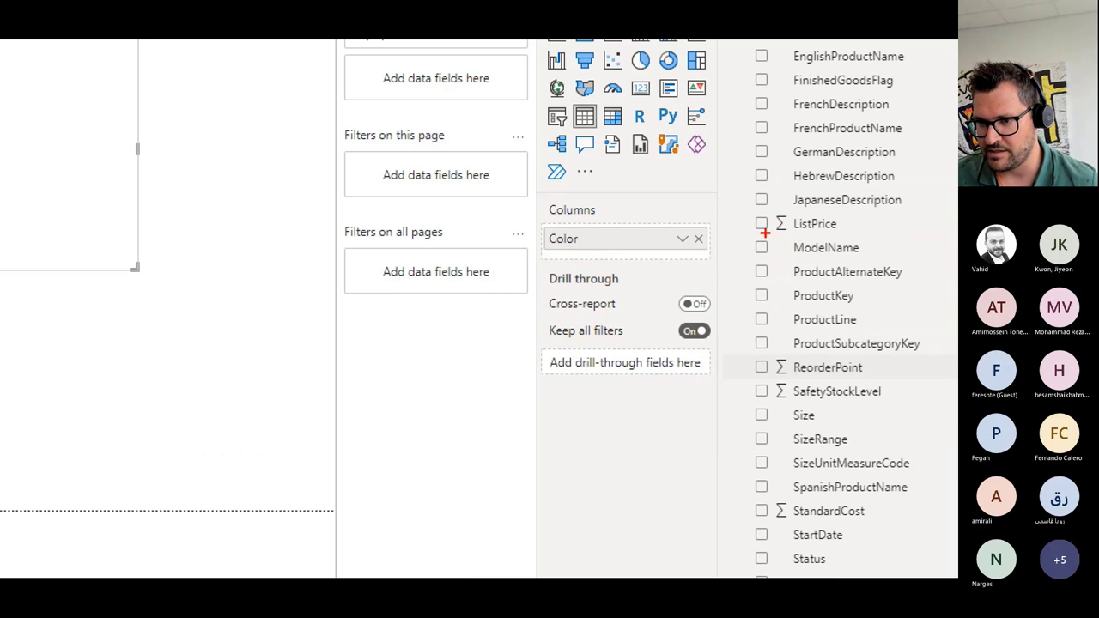
{"action": "left_click_drag", "start_coordinate": [765, 231], "coordinate": [796, 231]}
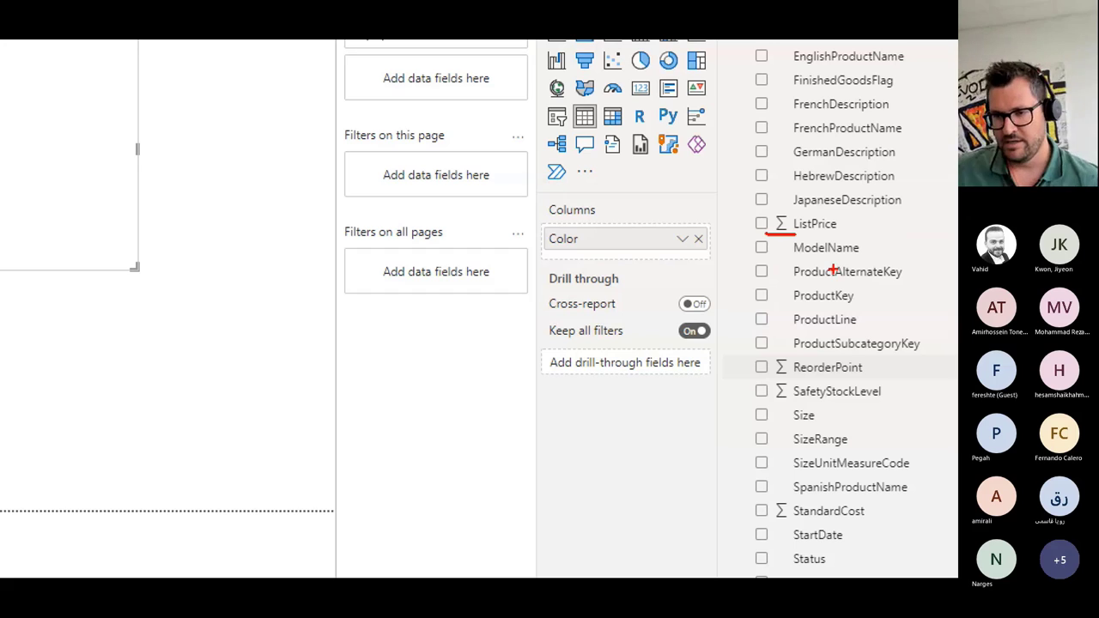
Step: Add ListPrice to the report page as a new visual, check how it is aggregated and remove the visual
{"action": "left_click", "coordinate": [114, 346]}
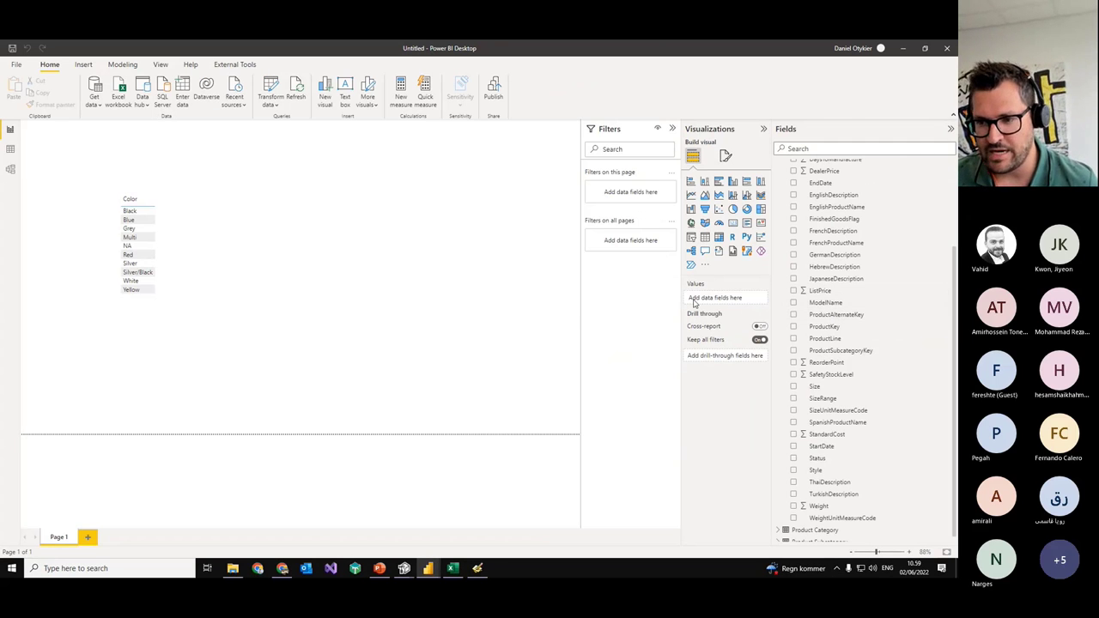
{"action": "left_click", "coordinate": [794, 292]}
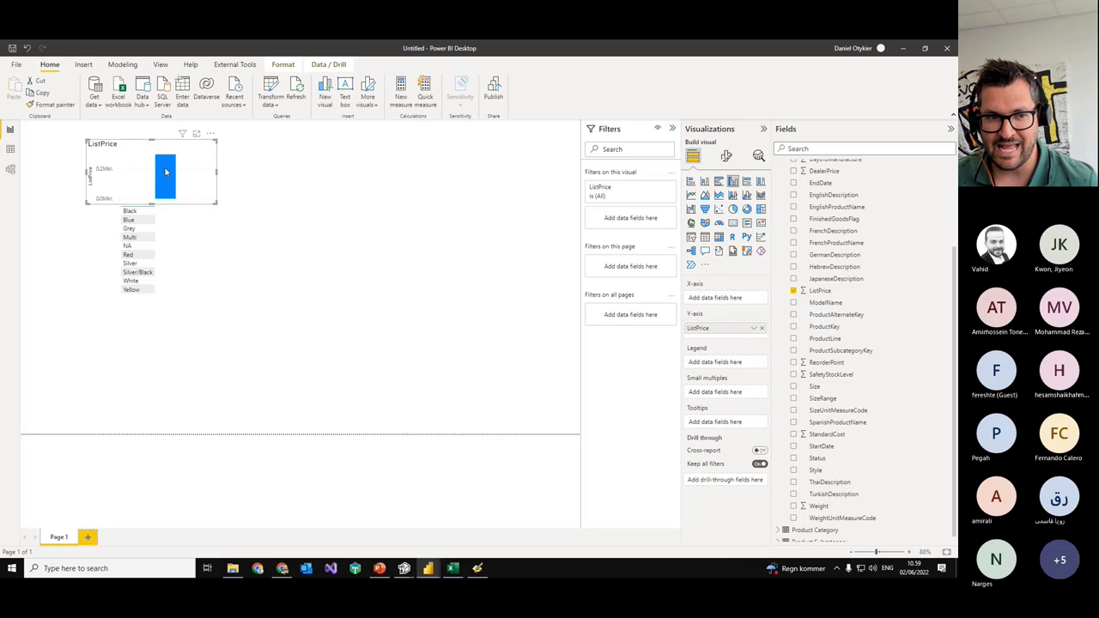
{"action": "mouse_move", "coordinate": [166, 173]}
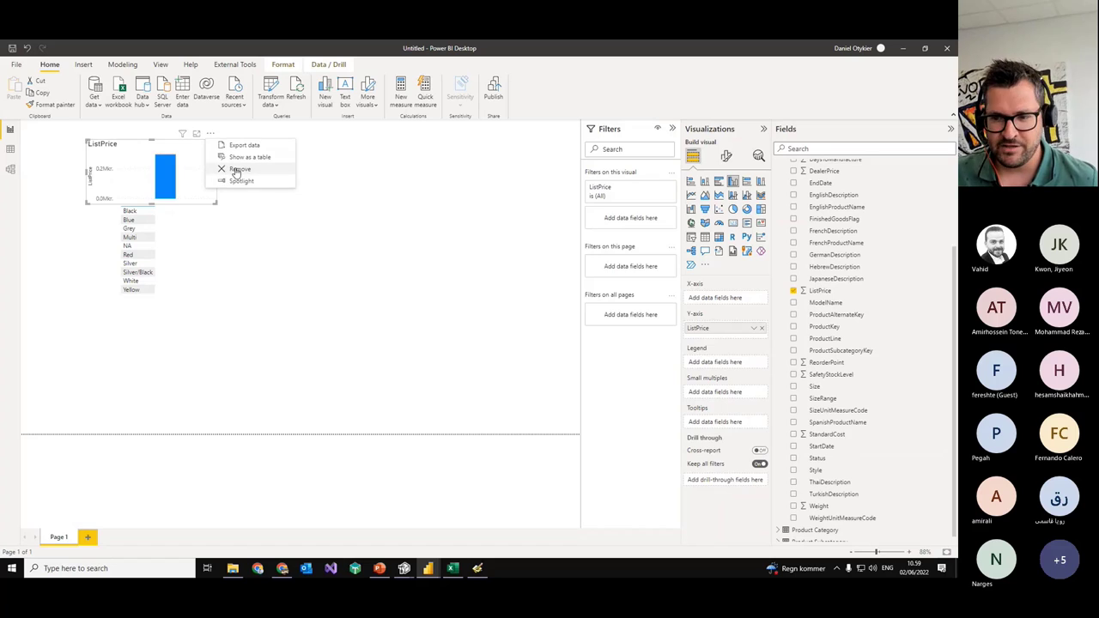
{"action": "left_click", "coordinate": [234, 169]}
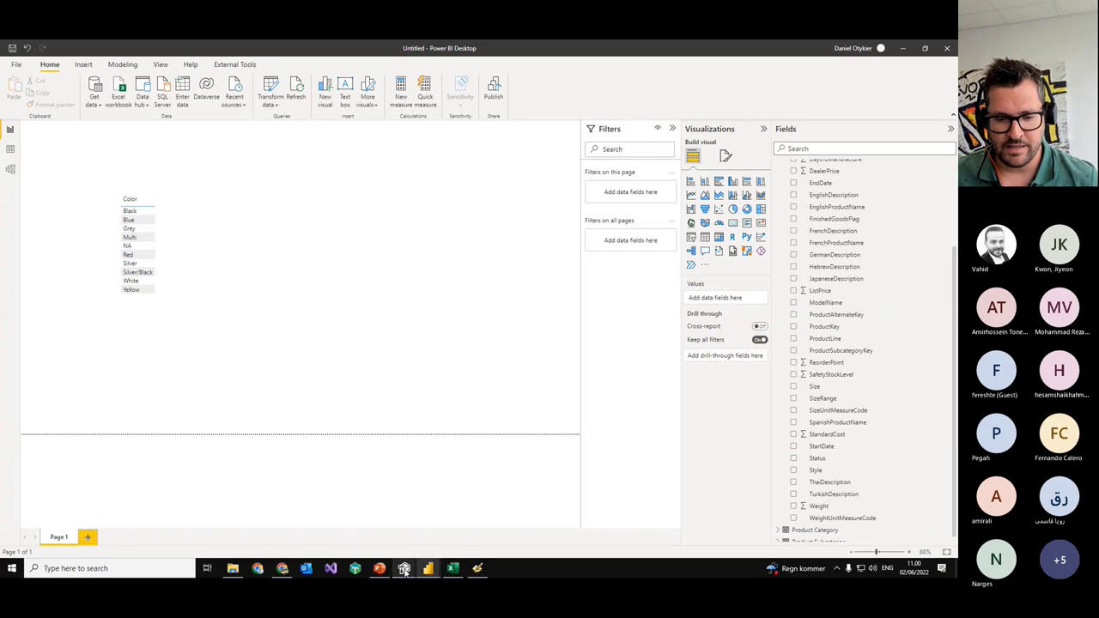
Step: Check the summarization options offered for the ListPrice column without changing the setting
{"action": "left_click", "coordinate": [847, 293]}
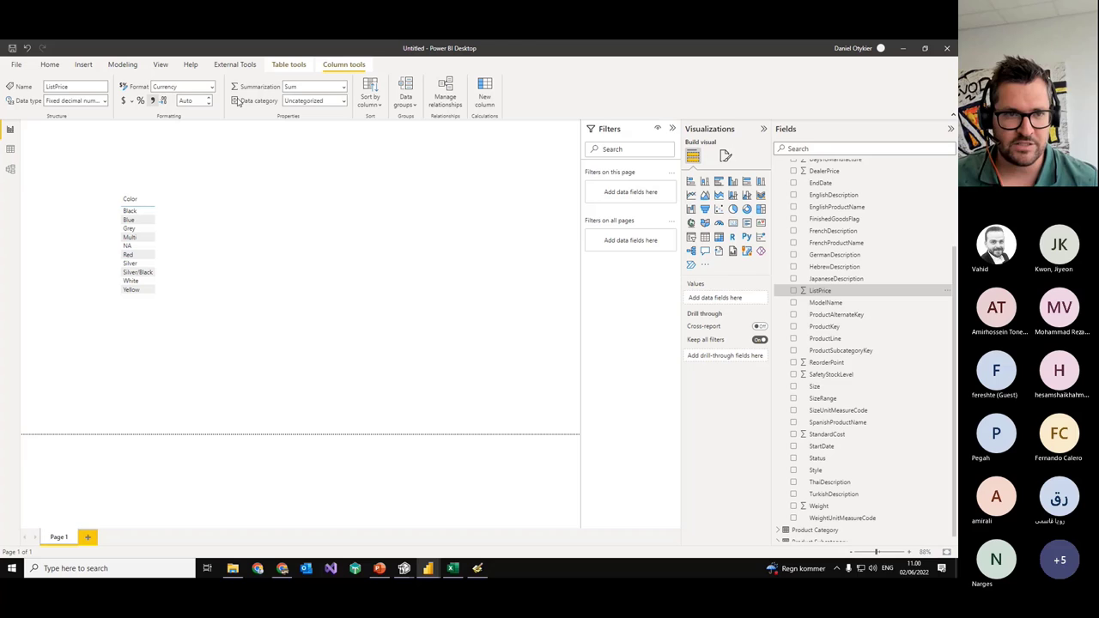
{"action": "left_click", "coordinate": [335, 87]}
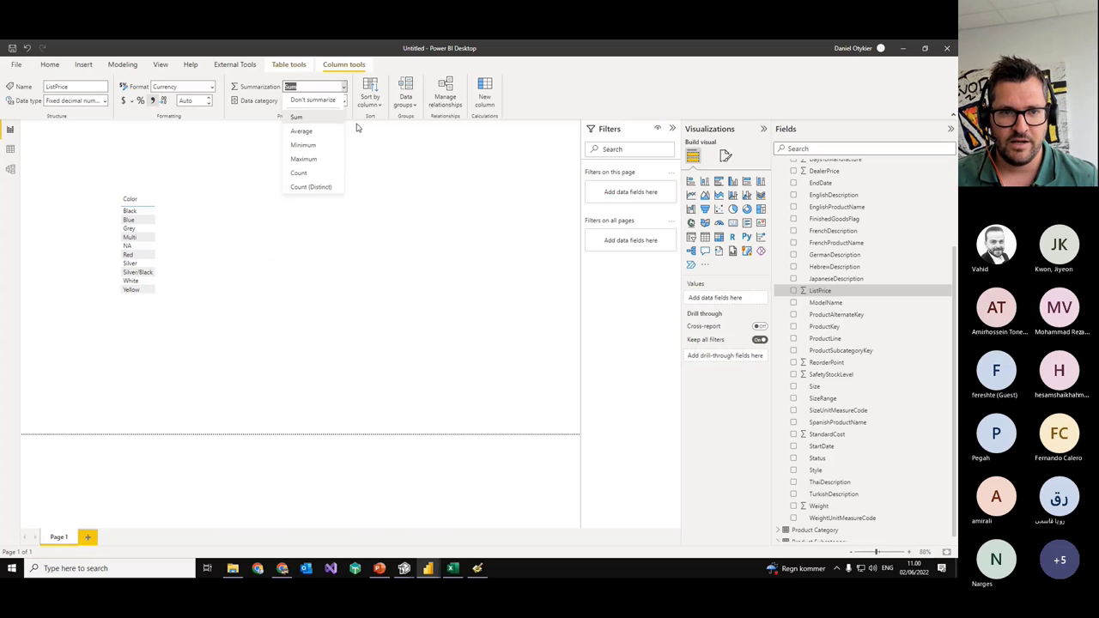
{"action": "left_click", "coordinate": [479, 240]}
Step: Return to the Best Practice Analyzer, go to the ListPrice column and view its Summarize By options without changing the value
{"action": "mouse_move", "coordinate": [404, 568]}
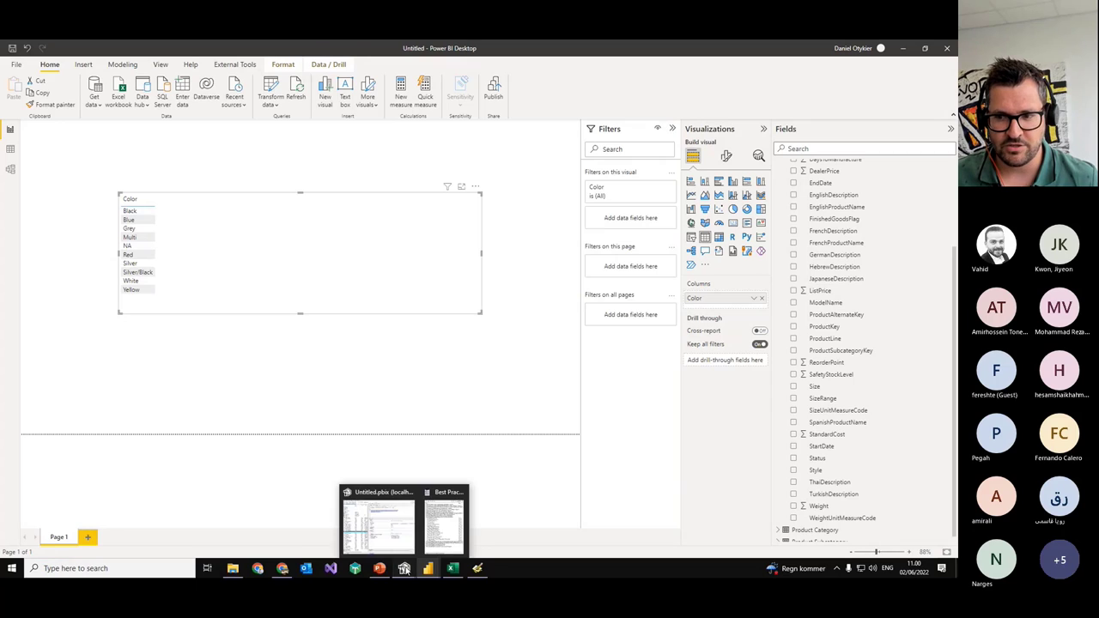
{"action": "left_click", "coordinate": [432, 536]}
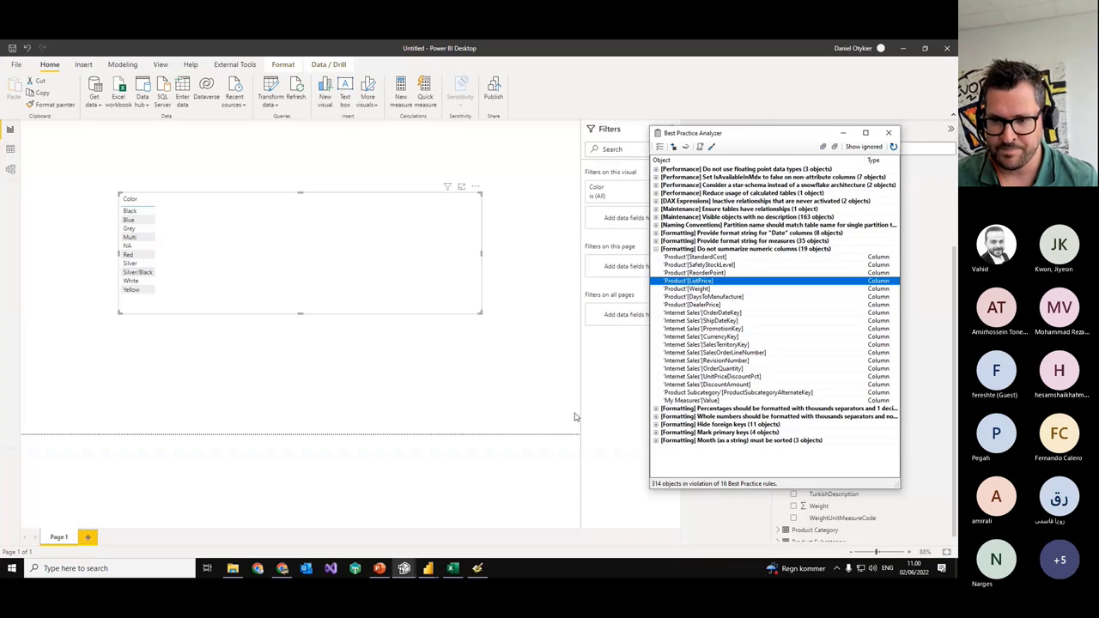
{"action": "double_click", "coordinate": [700, 281]}
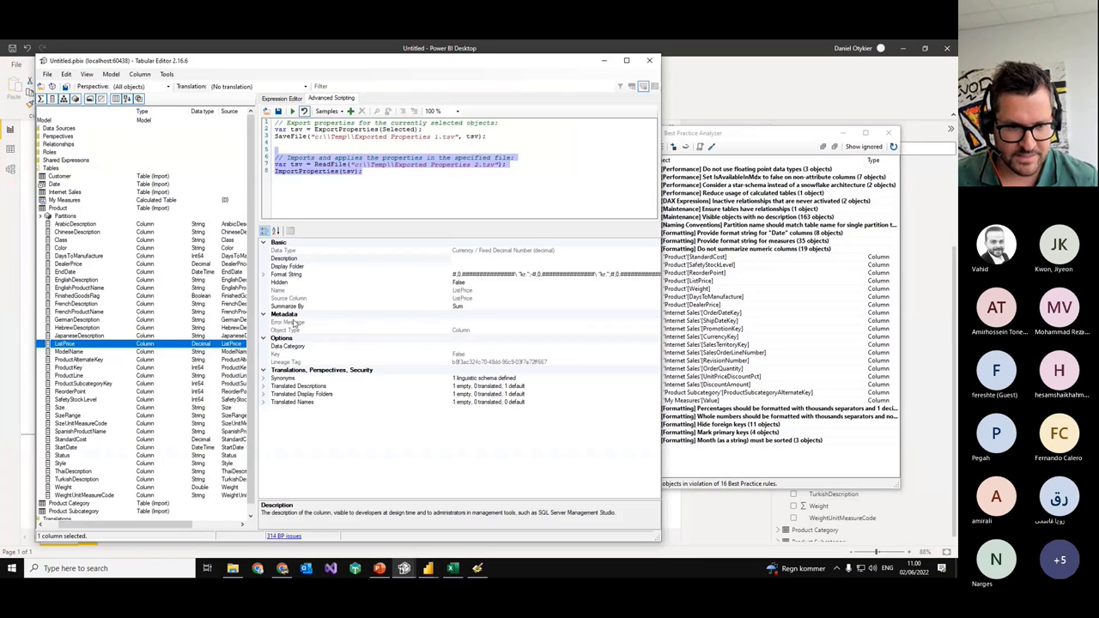
{"action": "left_click", "coordinate": [300, 308]}
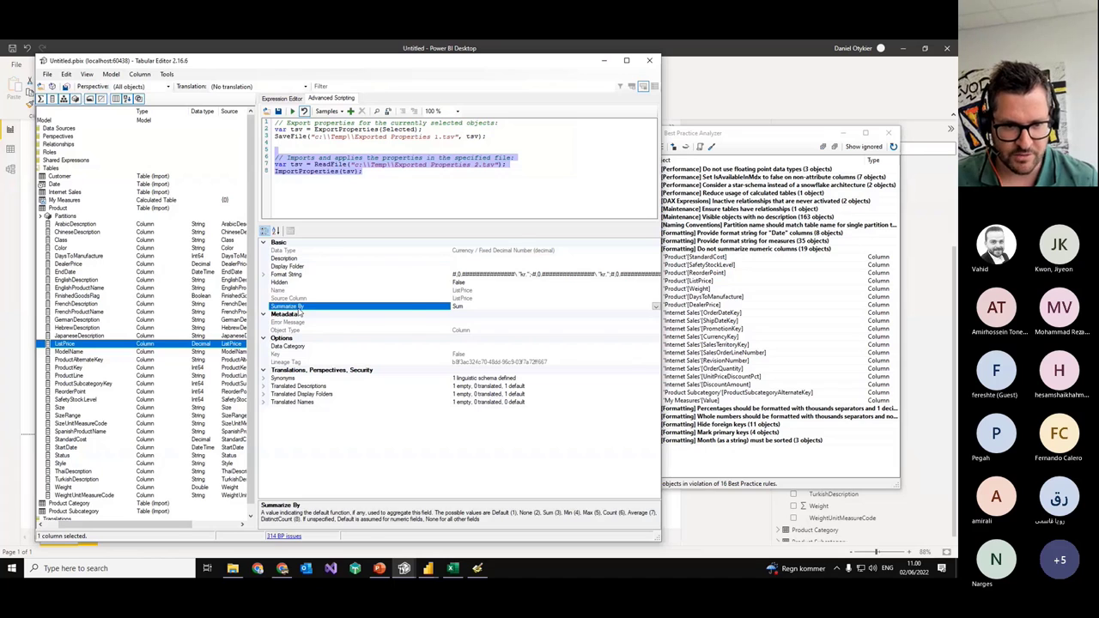
{"action": "left_click", "coordinate": [656, 307]}
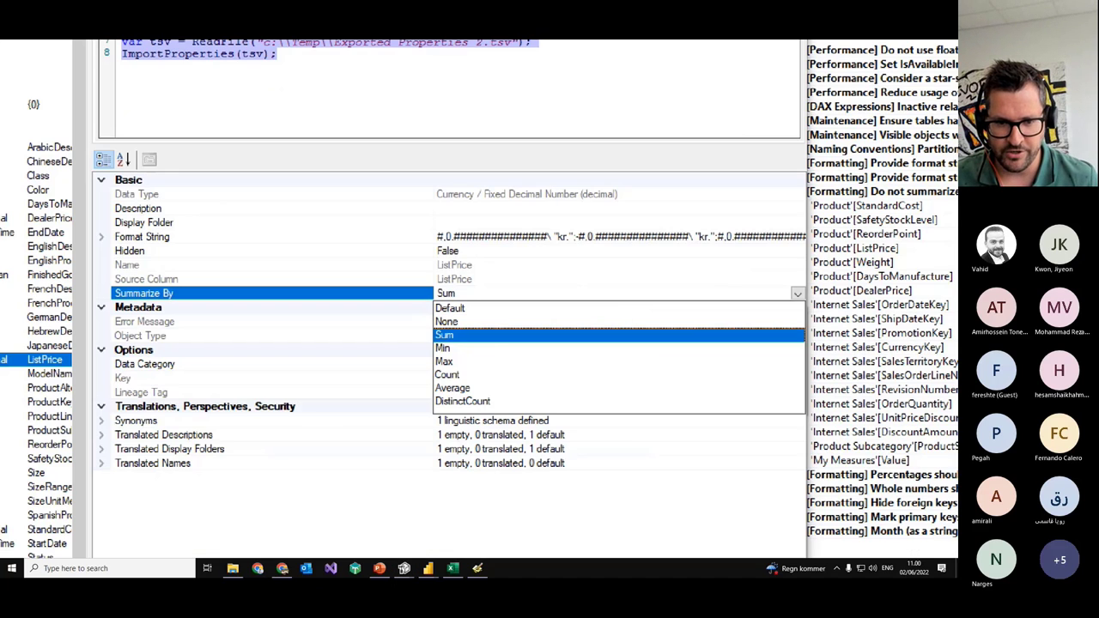
{"action": "left_click_drag", "start_coordinate": [471, 324], "coordinate": [447, 324]}
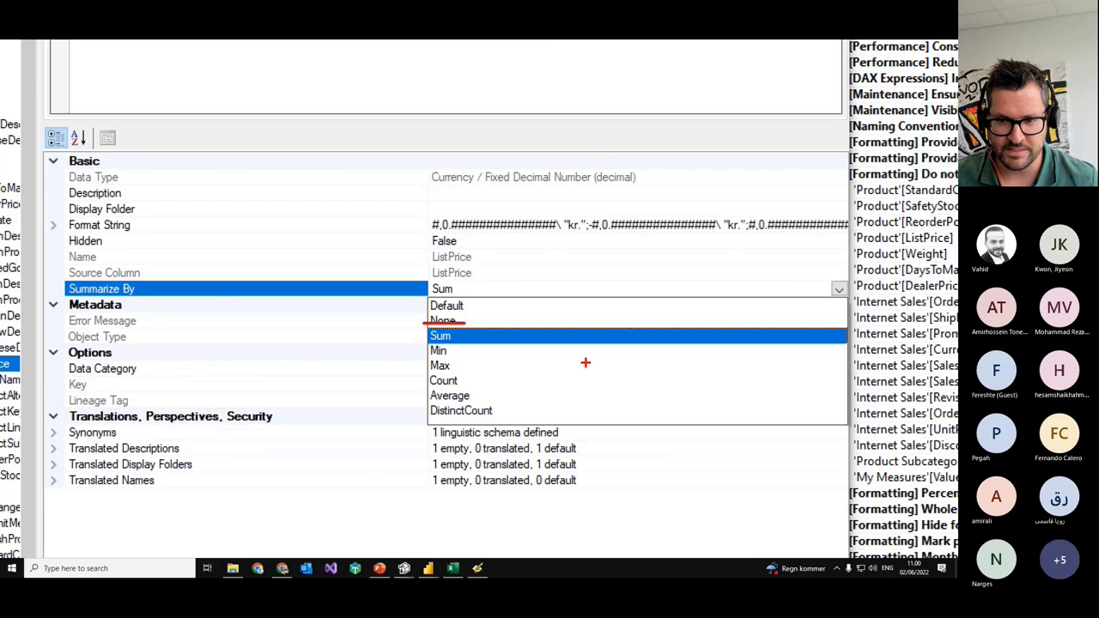
{"action": "key", "text": "Escape"}
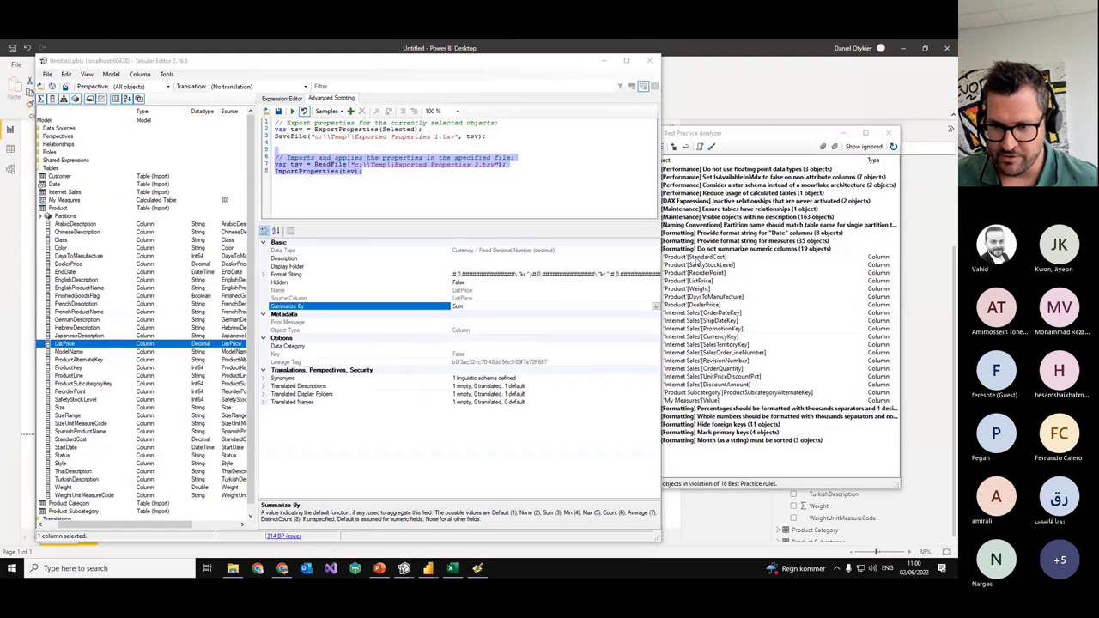
Step: Go to the flagged Product ReorderPoint and StandardCost columns to check their Summarize By property
{"action": "left_click", "coordinate": [697, 258]}
{"action": "left_click", "coordinate": [692, 266]}
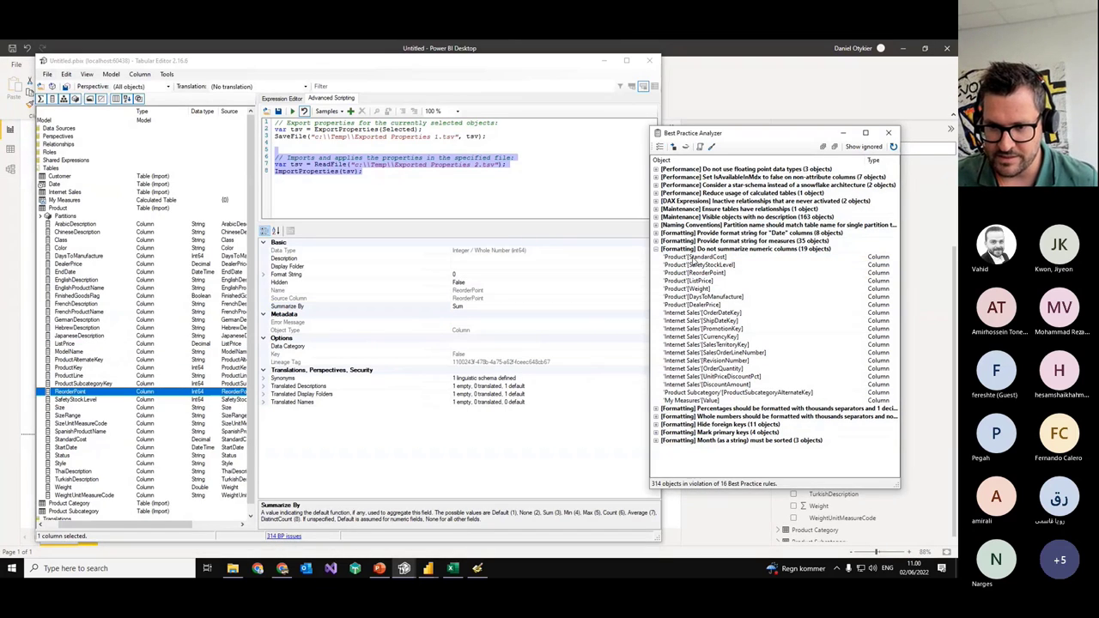
{"action": "double_click", "coordinate": [692, 258]}
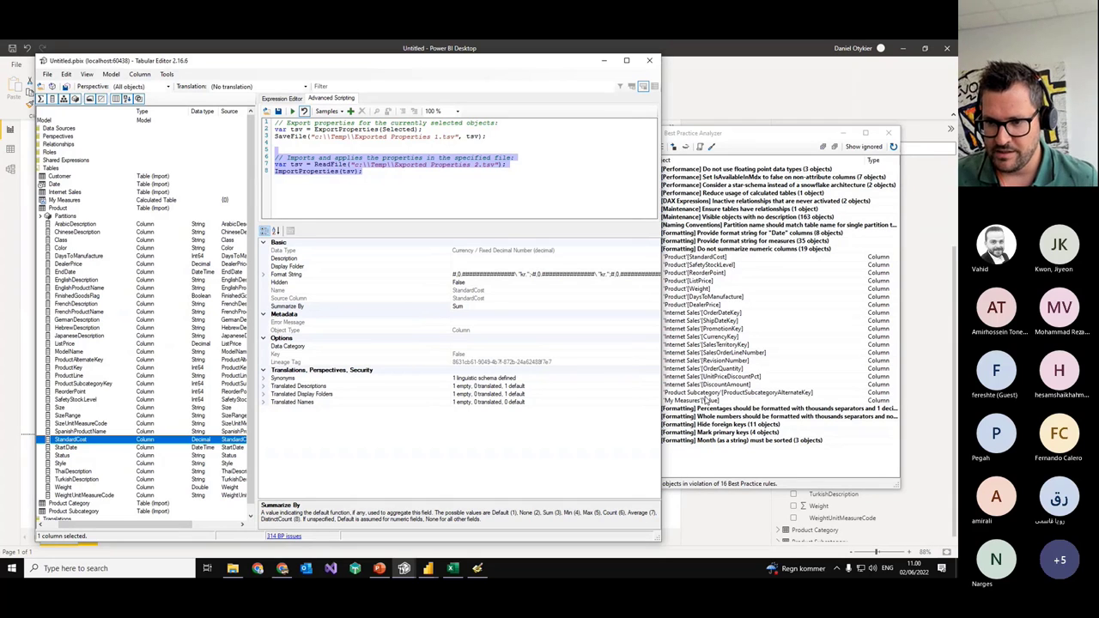
{"action": "left_click", "coordinate": [706, 395]}
Step: Generate a fix script for the flagged Product columns from StandardCost to DealerPrice and replace the existing advanced script with it
{"action": "left_click", "coordinate": [711, 258]}
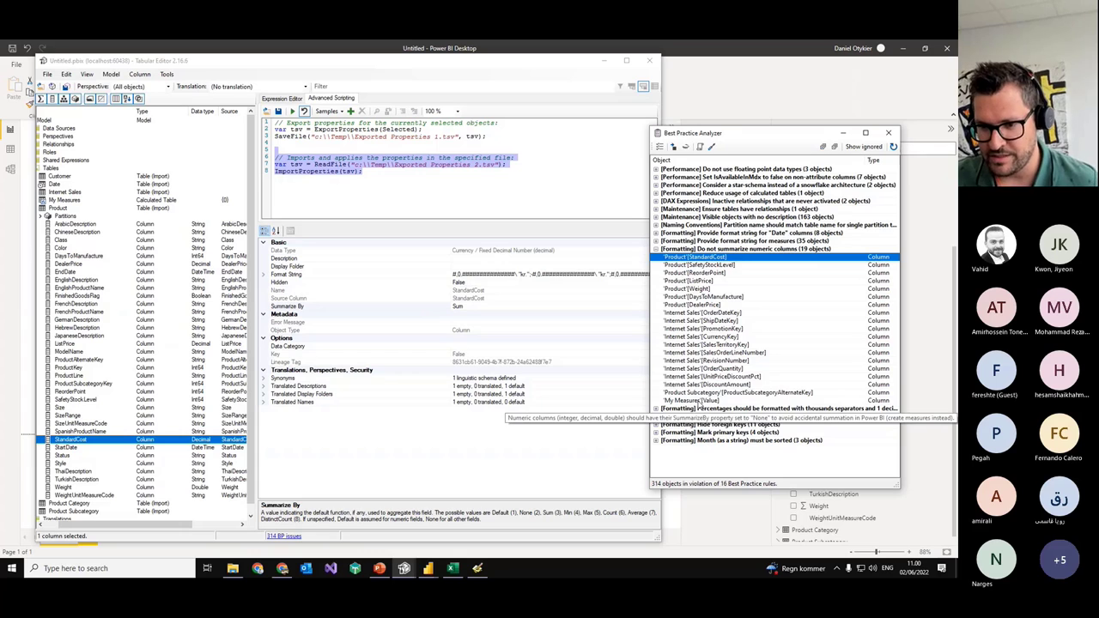
{"action": "left_click", "coordinate": [702, 307], "text": "shift"}
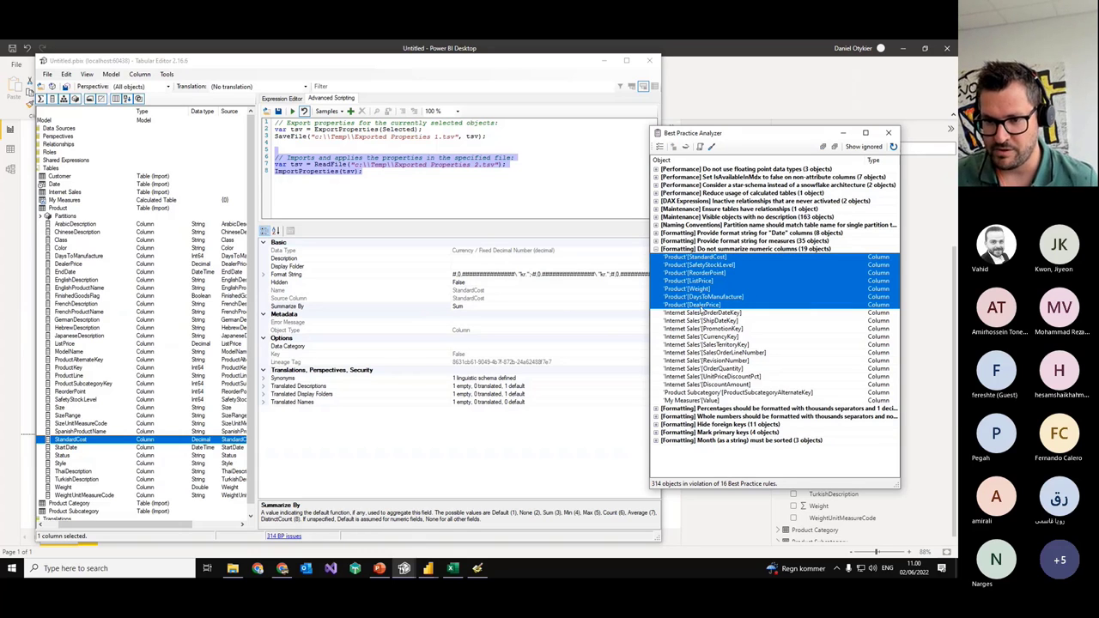
{"action": "right_click", "coordinate": [699, 308]}
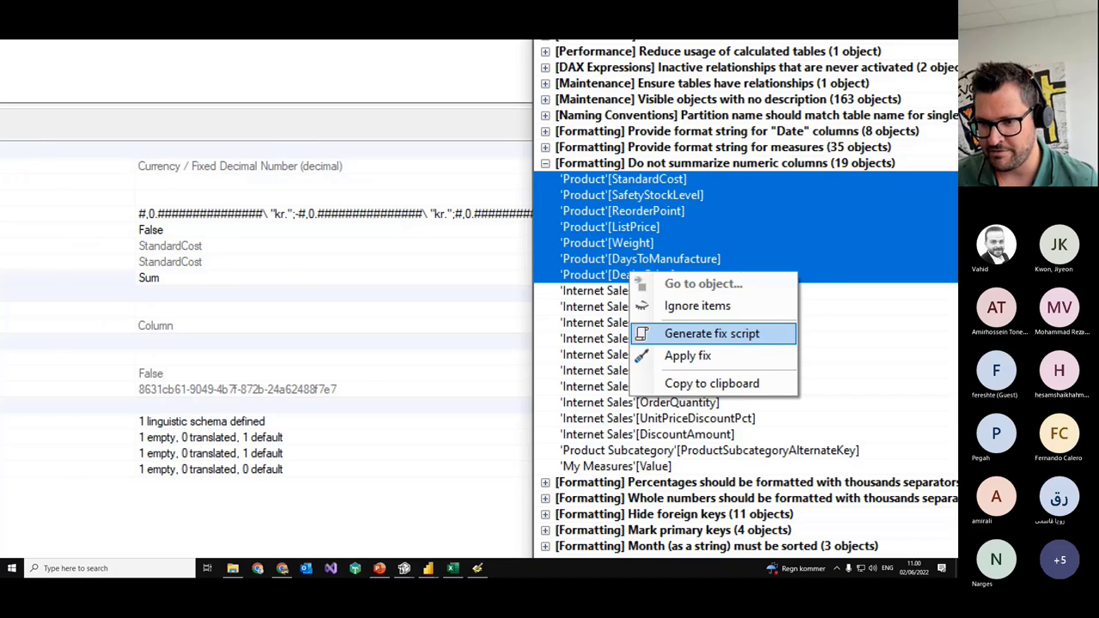
{"action": "left_click", "coordinate": [767, 336]}
{"action": "right_click", "coordinate": [744, 300]}
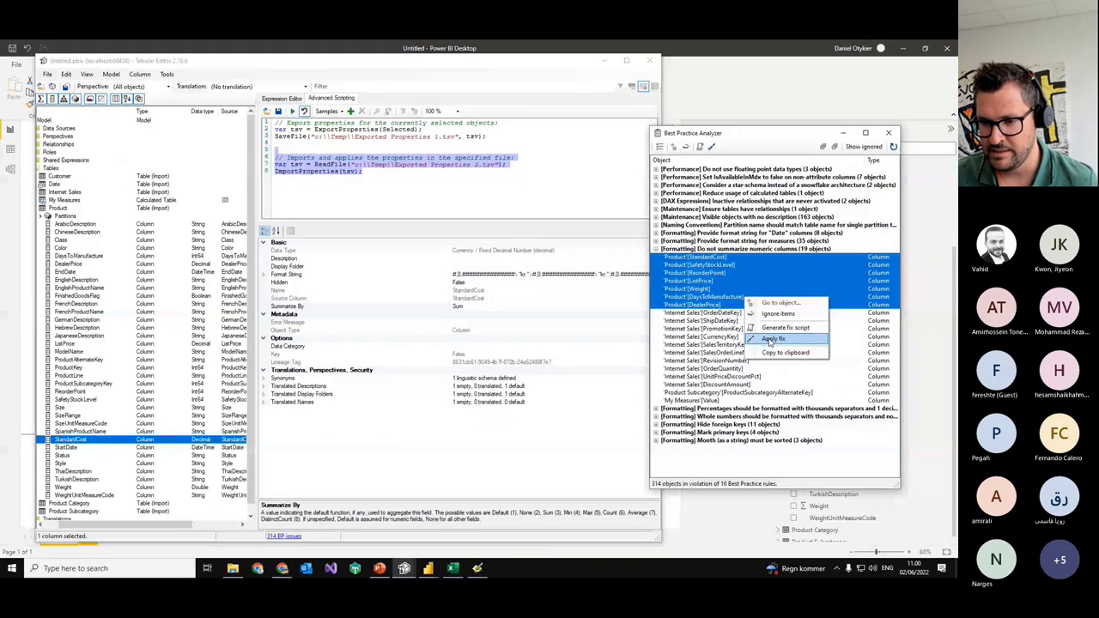
{"action": "left_click", "coordinate": [797, 329]}
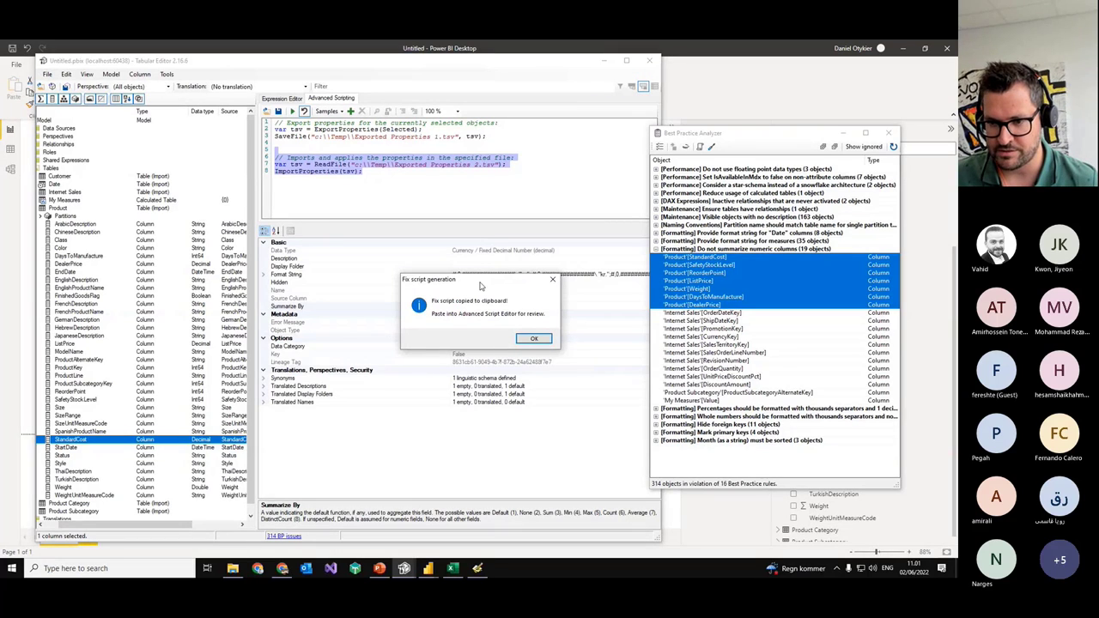
{"action": "left_click_drag", "start_coordinate": [481, 286], "coordinate": [601, 308]}
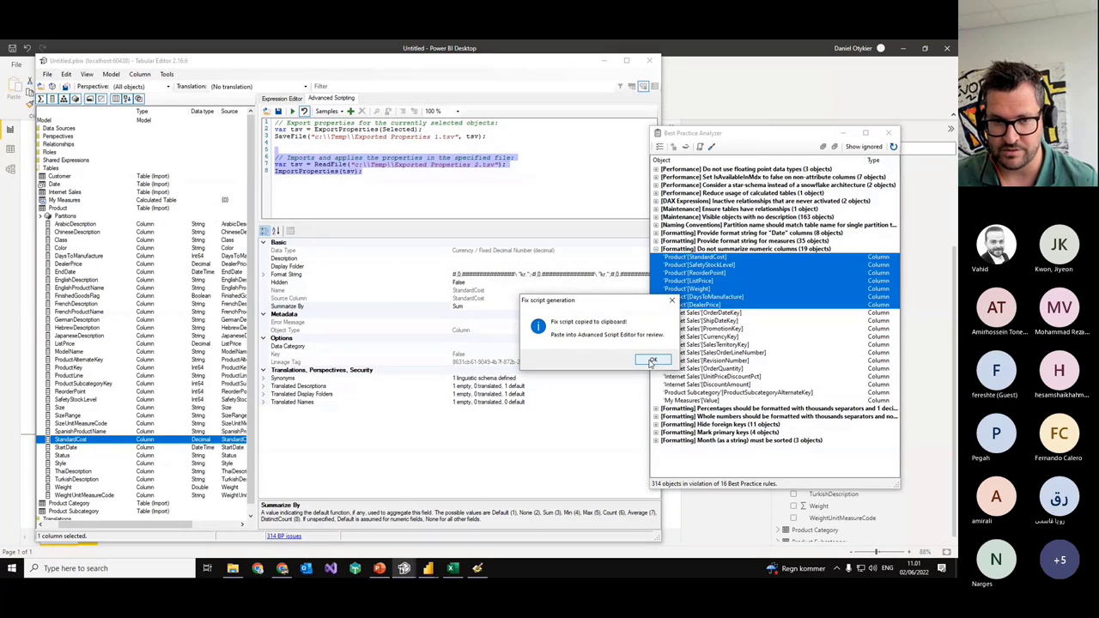
{"action": "left_click", "coordinate": [653, 360]}
{"action": "key", "text": "ctrl+a"}
{"action": "key", "text": "ctrl+v"}
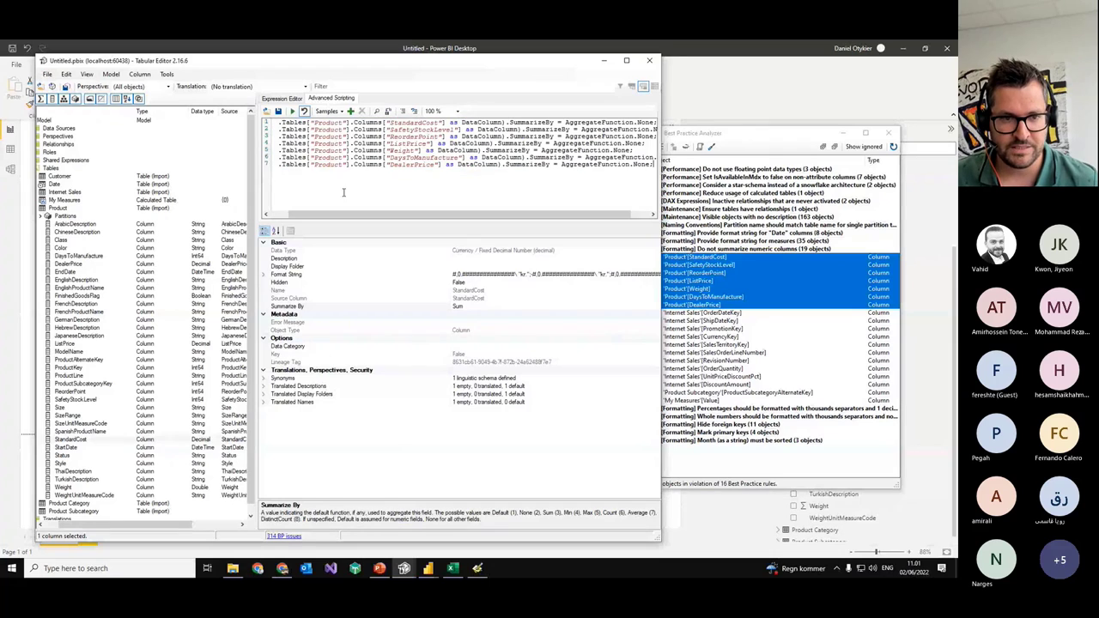
Step: Examine how the pasted fix script sets the SummarizeBy property of each Product column
{"action": "left_click_drag", "start_coordinate": [331, 215], "coordinate": [397, 222]}
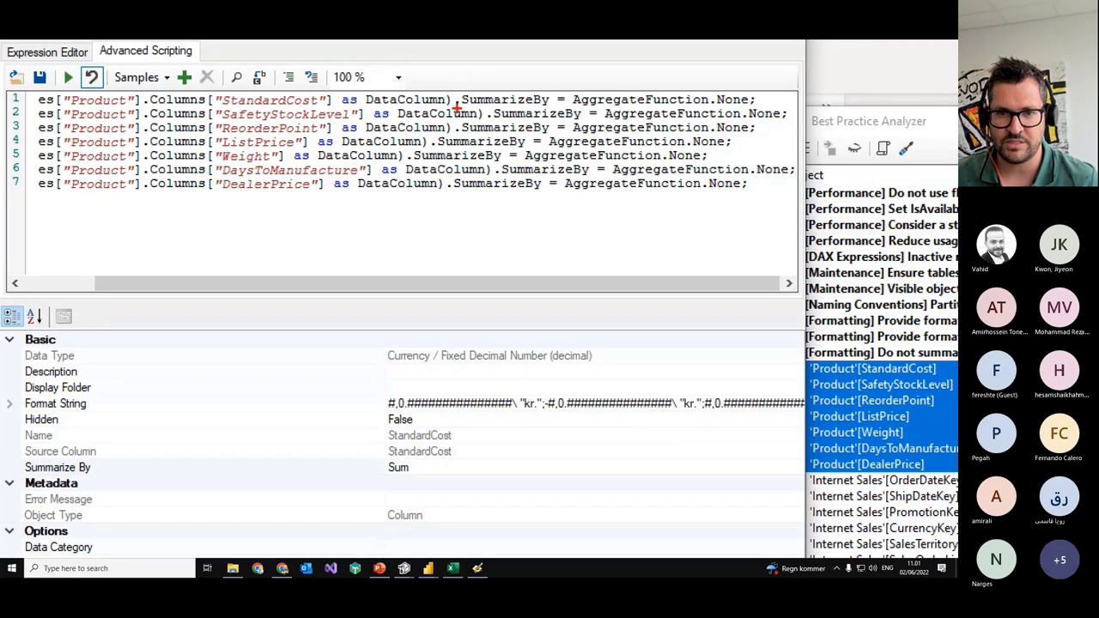
{"action": "left_click_drag", "start_coordinate": [455, 109], "coordinate": [550, 101]}
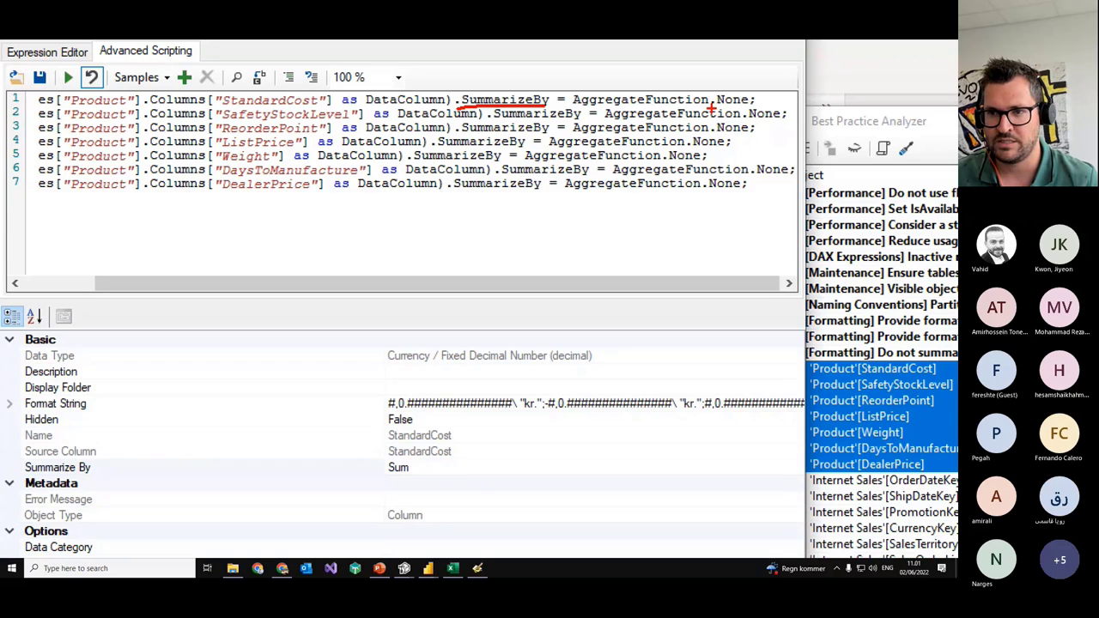
{"action": "left_click_drag", "start_coordinate": [711, 107], "coordinate": [766, 106]}
{"action": "key", "text": "Escape"}
Step: Apply the fix to the entire "Do not summarize numeric columns" rule and save the changes to the model
{"action": "left_click", "coordinate": [727, 256]}
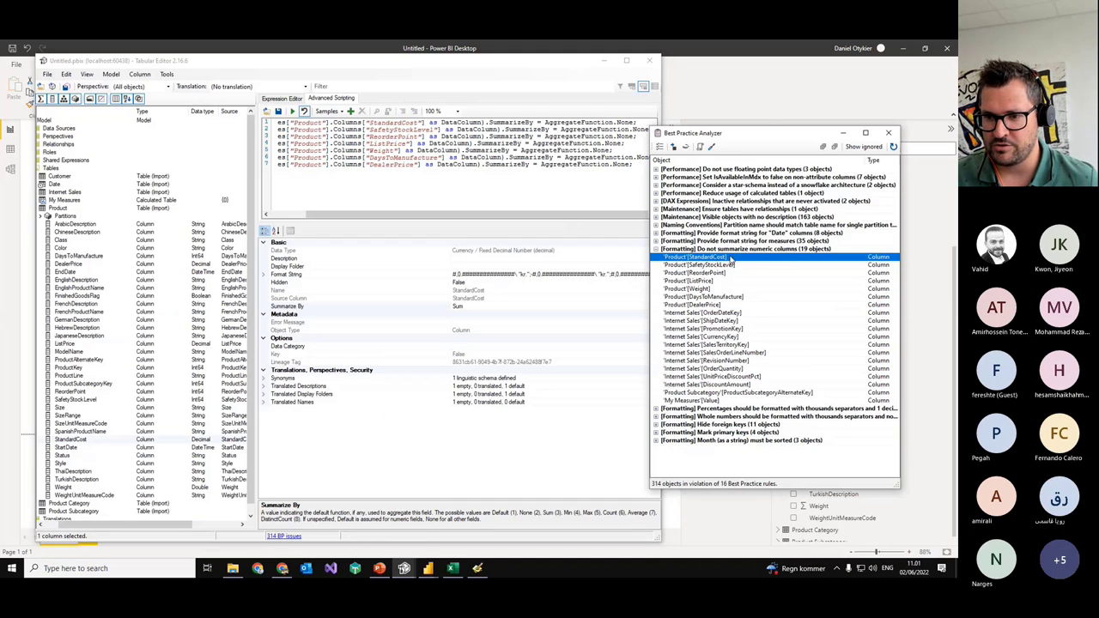
{"action": "right_click", "coordinate": [727, 257]}
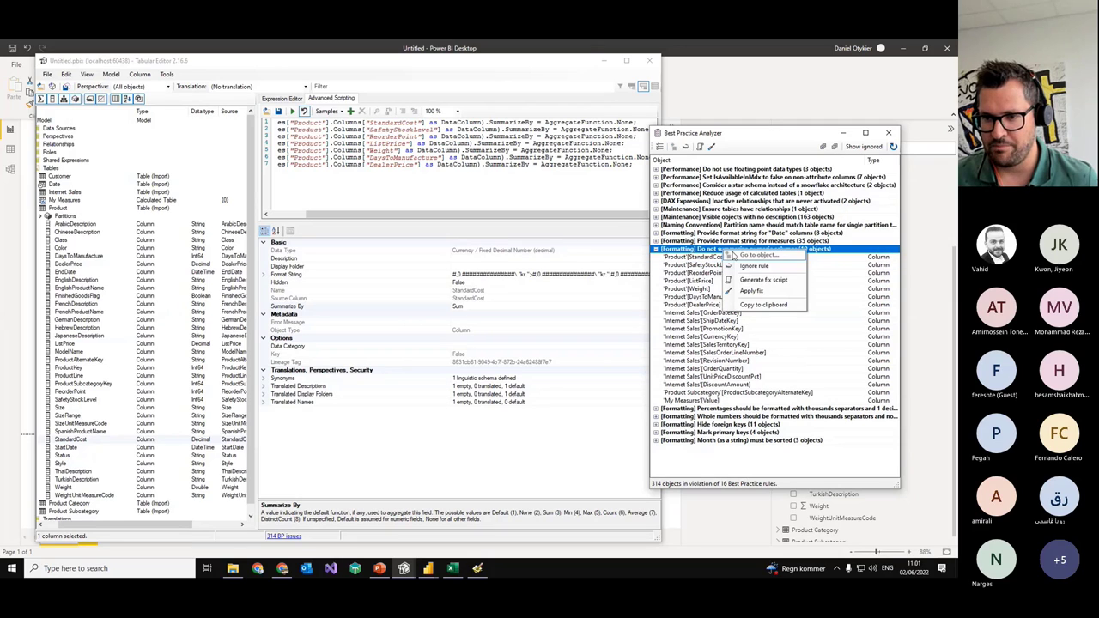
{"action": "left_click", "coordinate": [754, 293]}
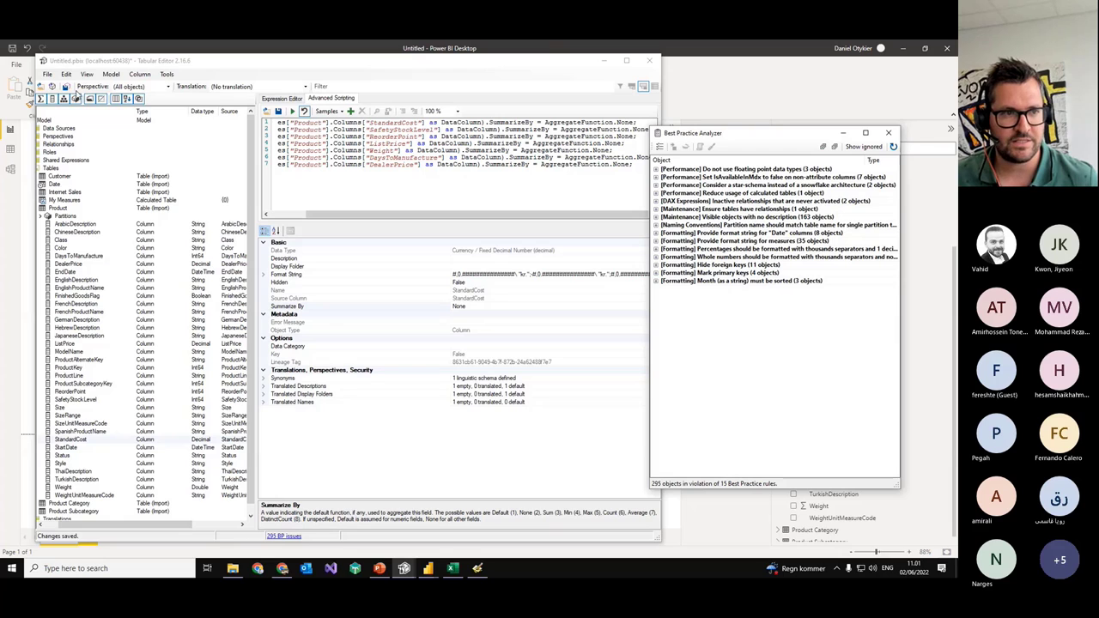
Step: Switch to Power BI Desktop, add ListPrice as a separate table visual, place it beside the Color table and make it taller
{"action": "key", "text": "alt+Tab"}
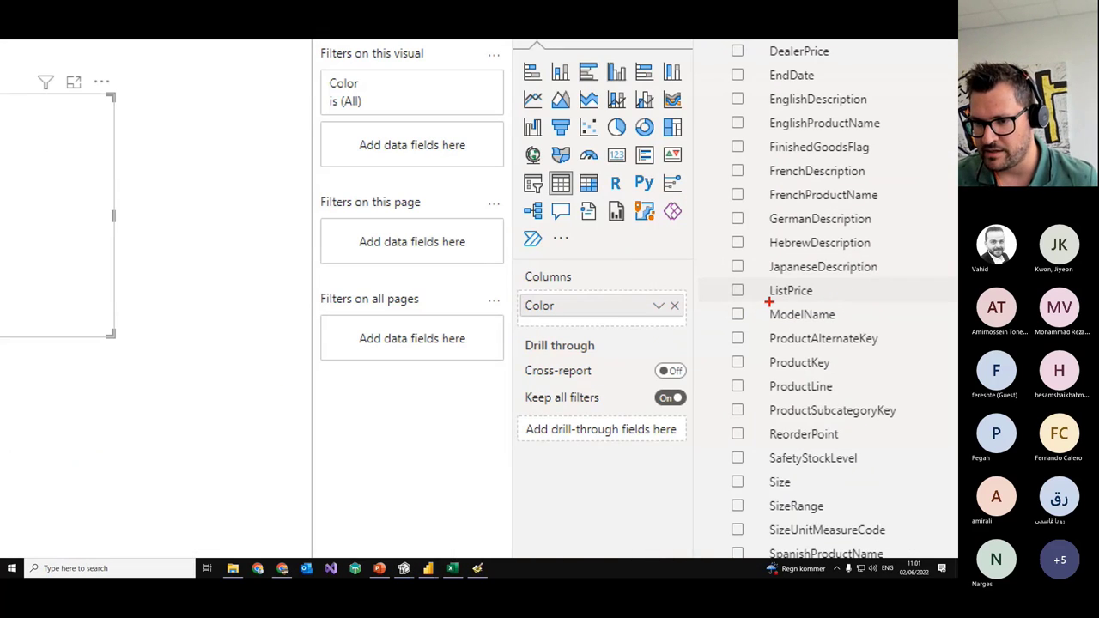
{"action": "mouse_move", "coordinate": [768, 302]}
{"action": "left_mouse_down"}
{"action": "mouse_move", "coordinate": [737, 297]}
{"action": "mouse_move", "coordinate": [744, 281]}
{"action": "mouse_move", "coordinate": [771, 300]}
{"action": "left_mouse_up"}
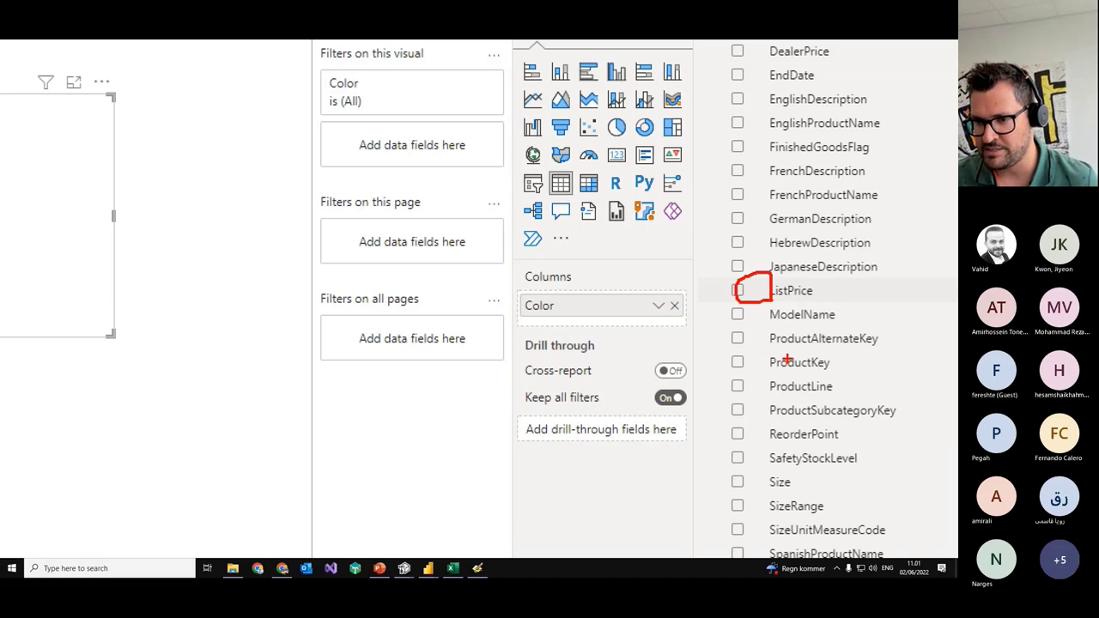
{"action": "key", "text": "Escape"}
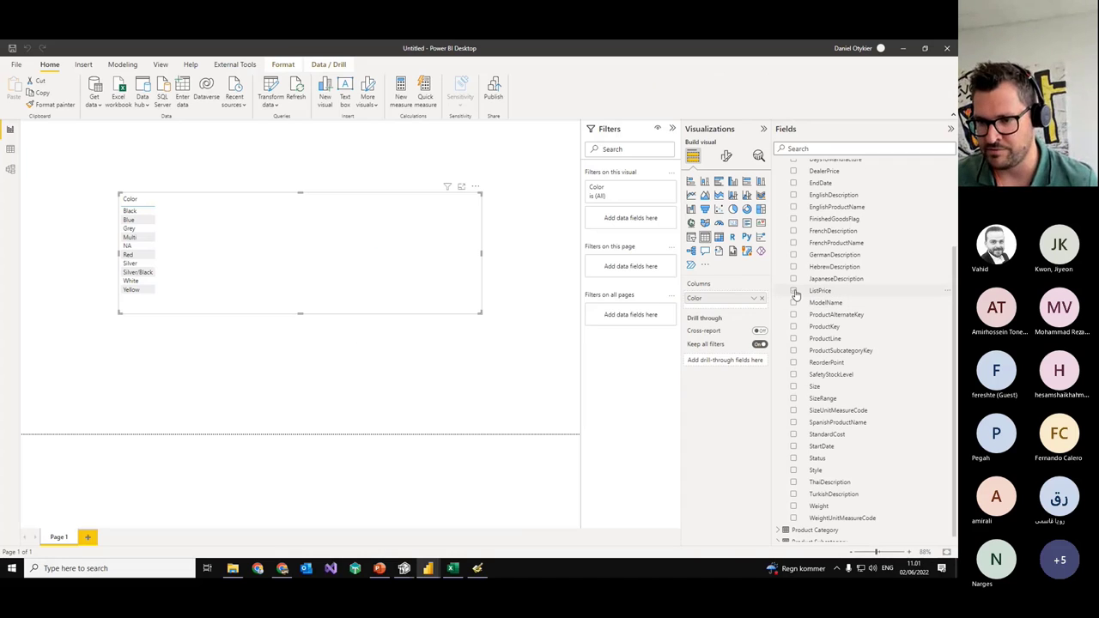
{"action": "left_click", "coordinate": [547, 335]}
{"action": "left_click", "coordinate": [795, 291]}
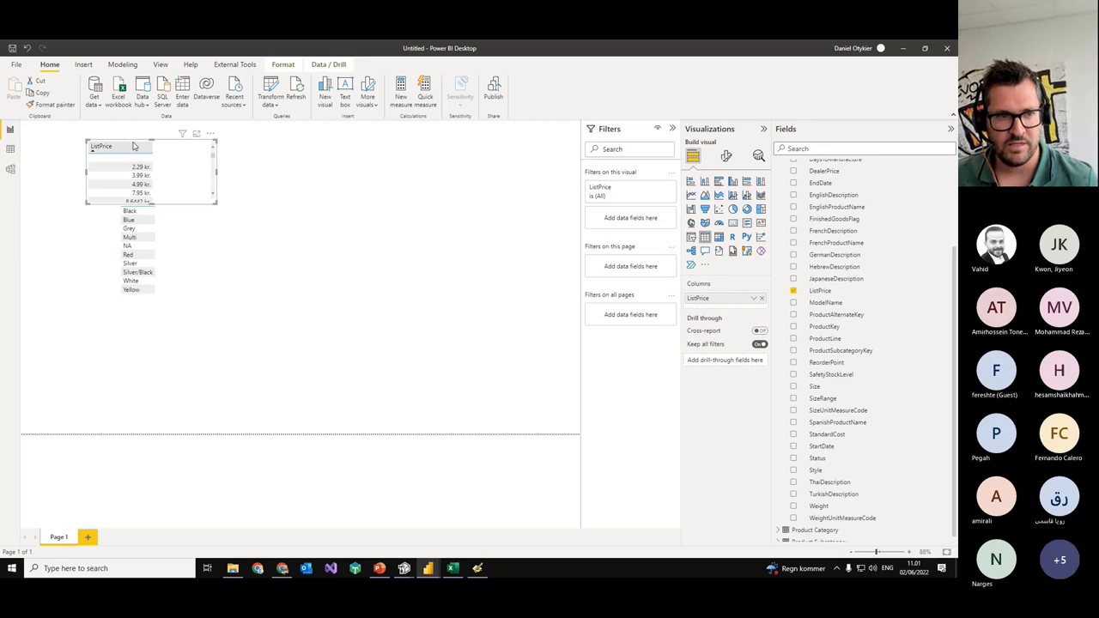
{"action": "left_click_drag", "start_coordinate": [172, 152], "coordinate": [305, 161]}
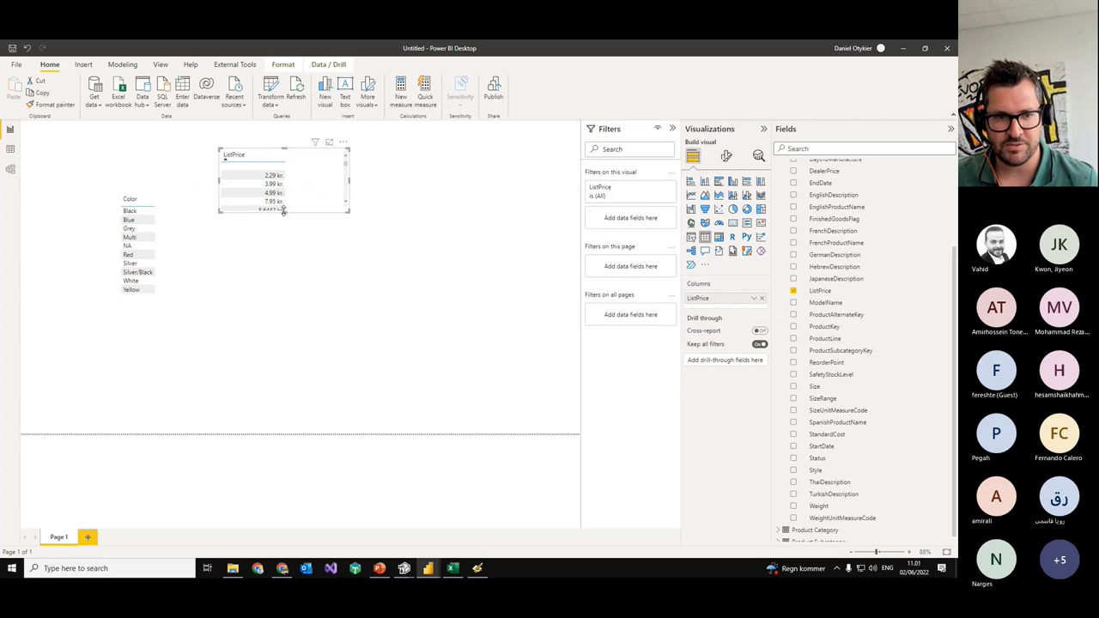
{"action": "left_click_drag", "start_coordinate": [284, 211], "coordinate": [284, 331]}
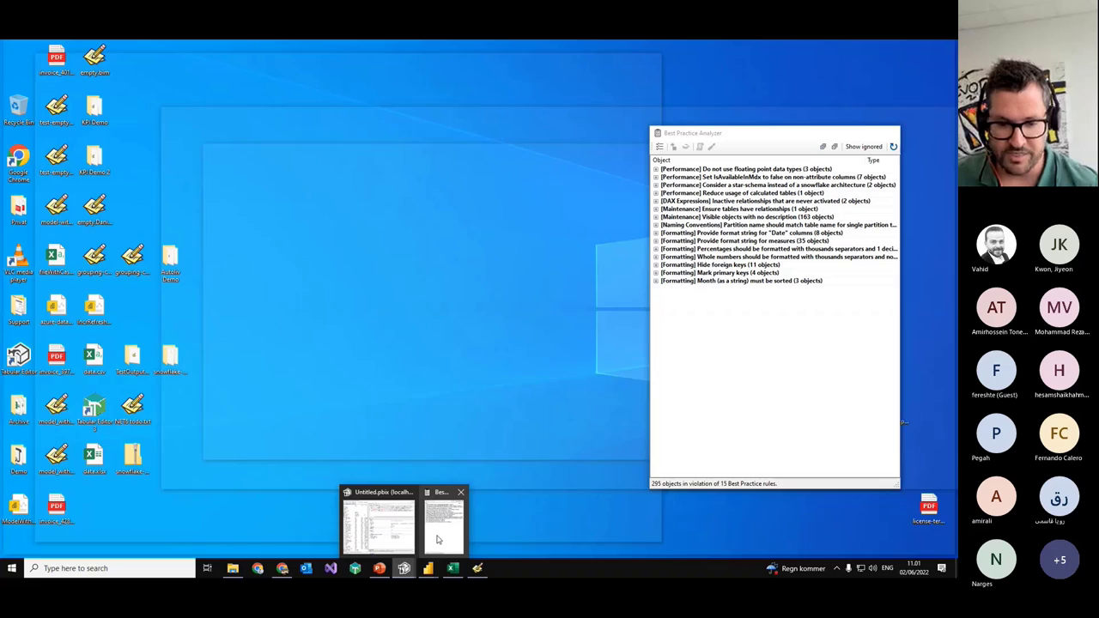
Step: Return to Tabular Editor and check the StandardCost column's Summarize By property and the remaining Best Practice Analyzer findings
{"action": "left_click", "coordinate": [438, 519]}
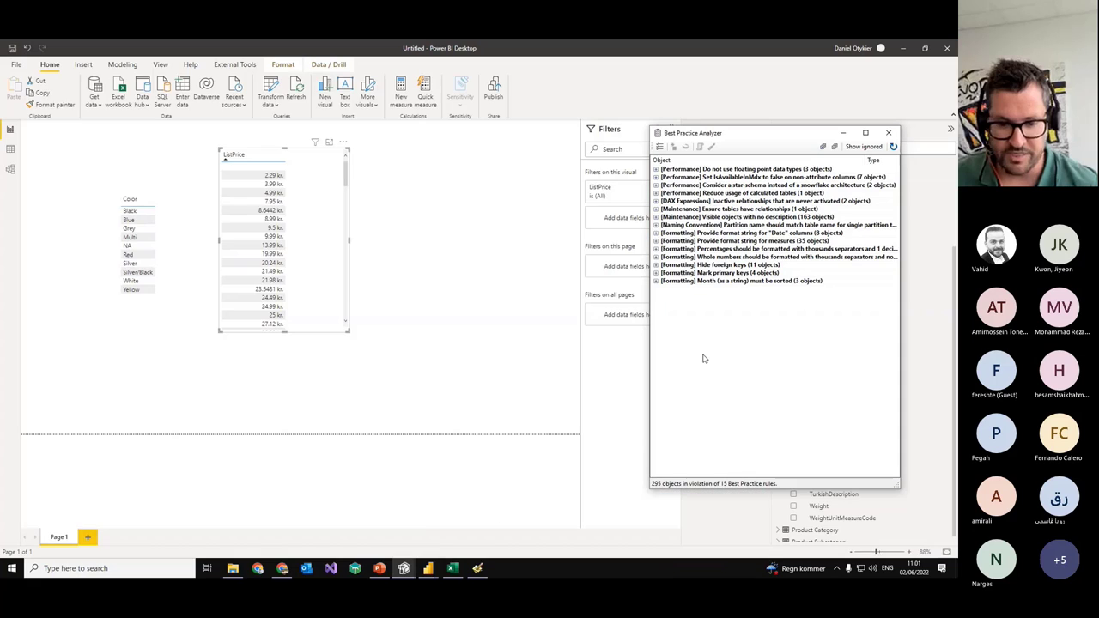
{"action": "left_click", "coordinate": [405, 566]}
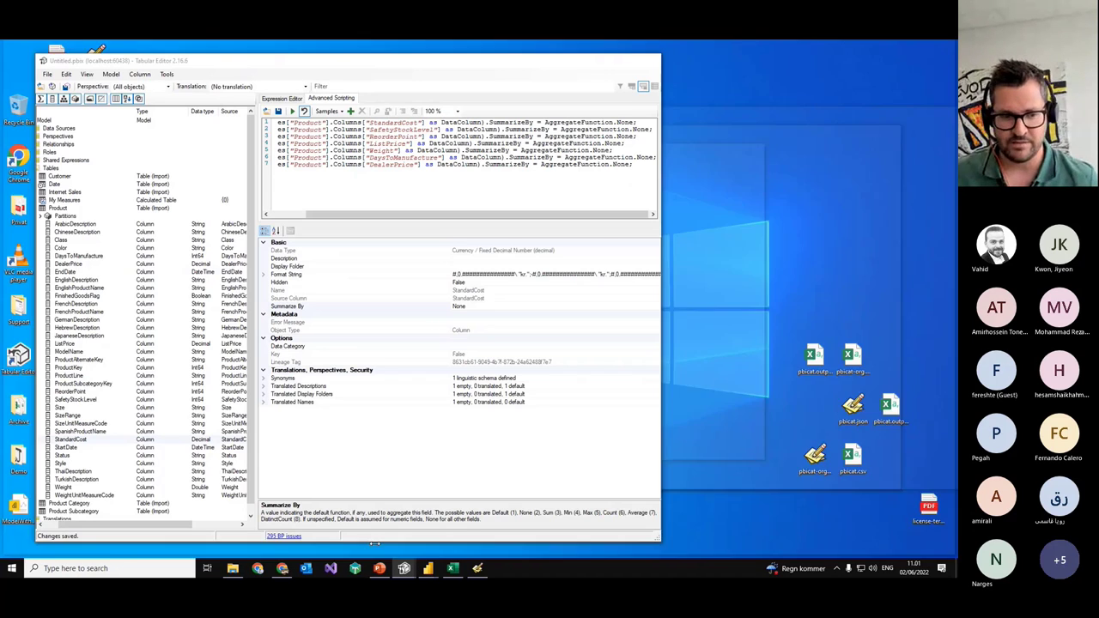
{"action": "left_click", "coordinate": [375, 548]}
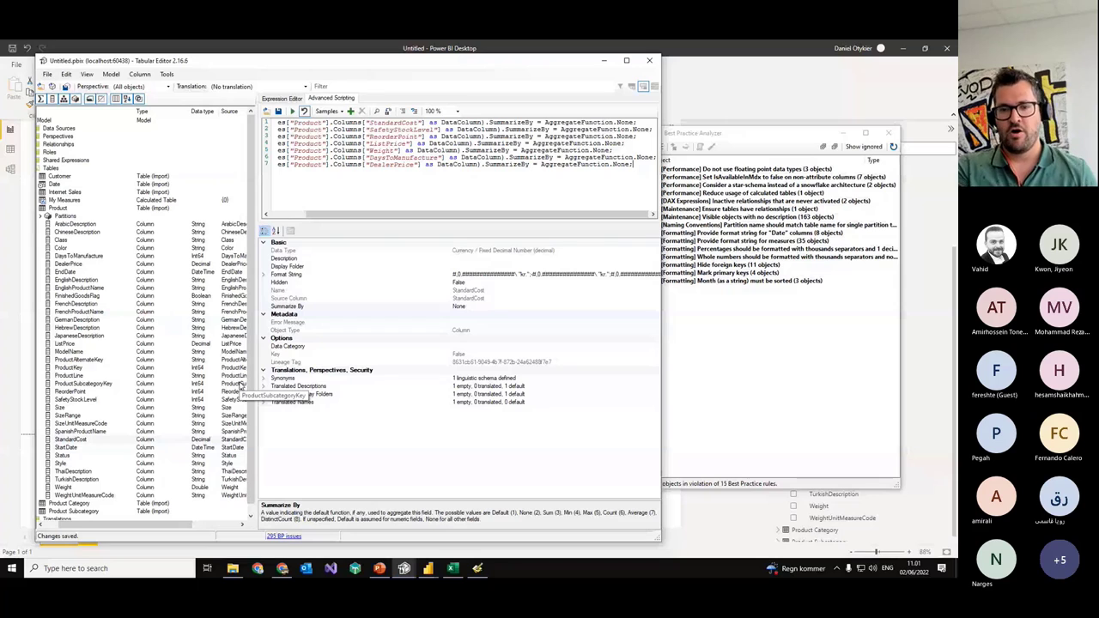
{"action": "left_click", "coordinate": [483, 306]}
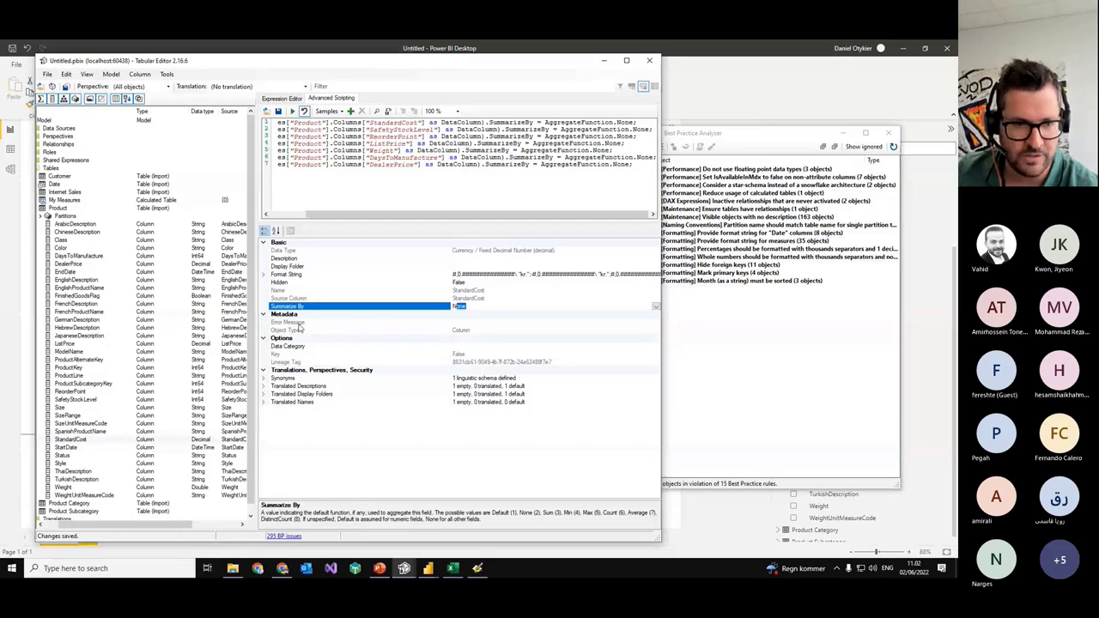
{"action": "scroll", "coordinate": [249, 316], "scroll_direction": "down", "scroll_amount": 1}
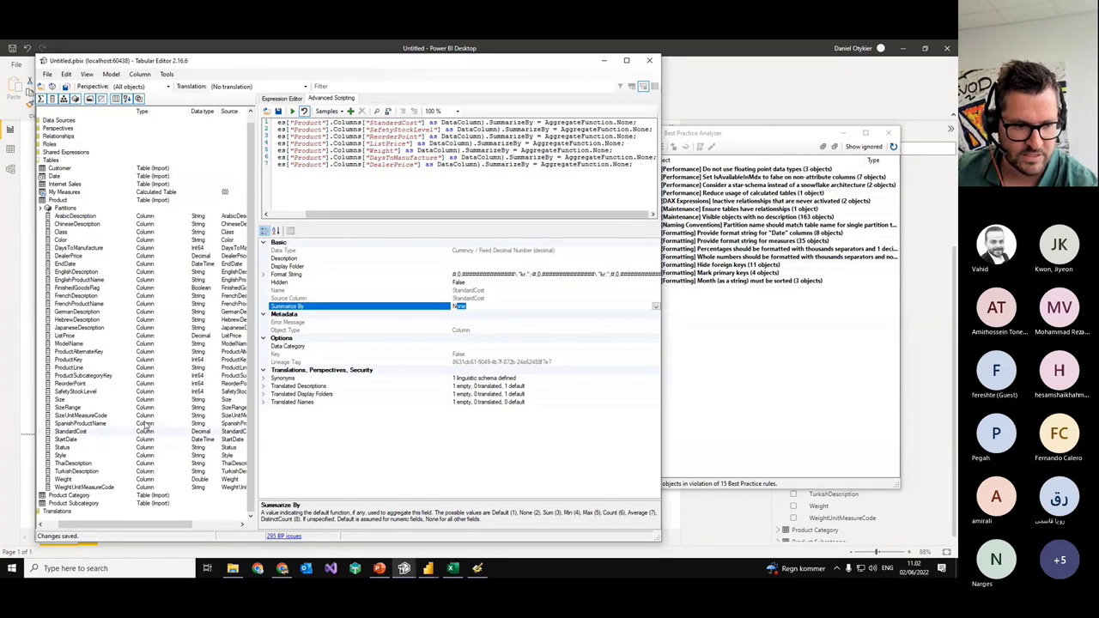
{"action": "left_click_drag", "start_coordinate": [74, 533], "coordinate": [60, 532]}
{"action": "left_click", "coordinate": [678, 226]}
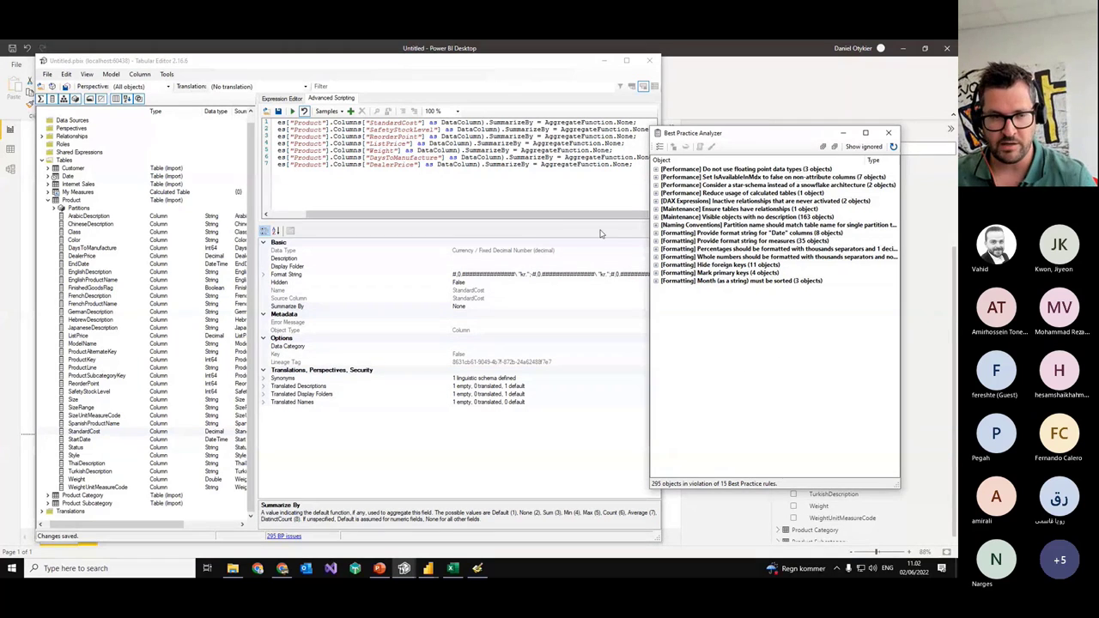
Step: Open the best practice rule management and browse the rules in the Microsoft Analysis-Services collection
{"action": "left_click", "coordinate": [151, 69]}
{"action": "left_click", "coordinate": [167, 73]}
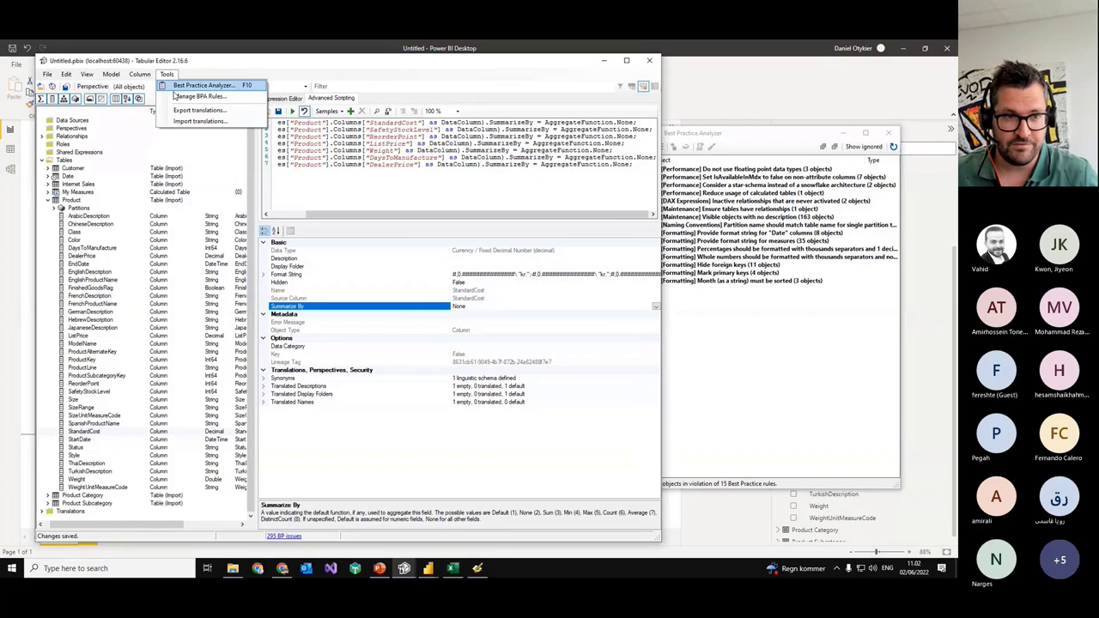
{"action": "left_click", "coordinate": [185, 95]}
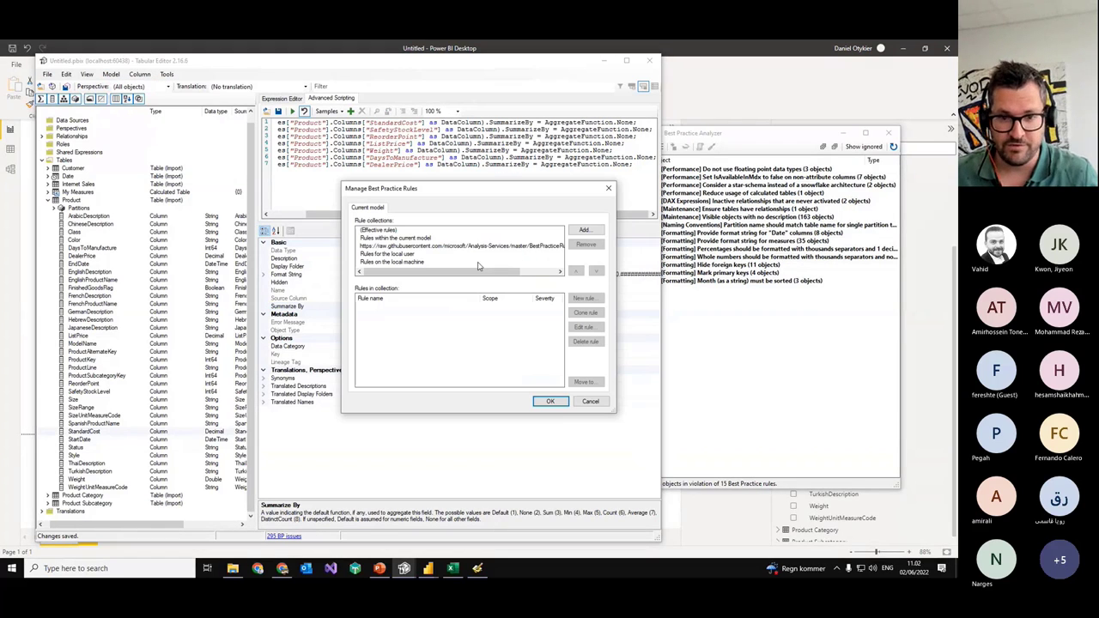
{"action": "left_click", "coordinate": [411, 247]}
{"action": "scroll", "coordinate": [440, 355], "scroll_direction": "down", "scroll_amount": 5}
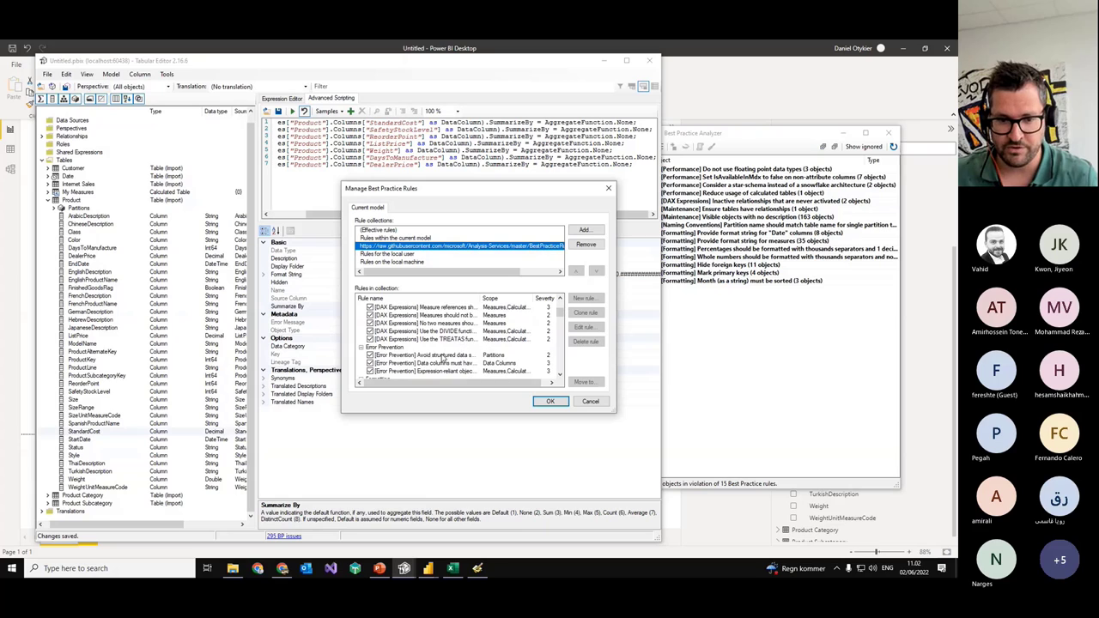
{"action": "scroll", "coordinate": [492, 344], "scroll_direction": "down", "scroll_amount": 3}
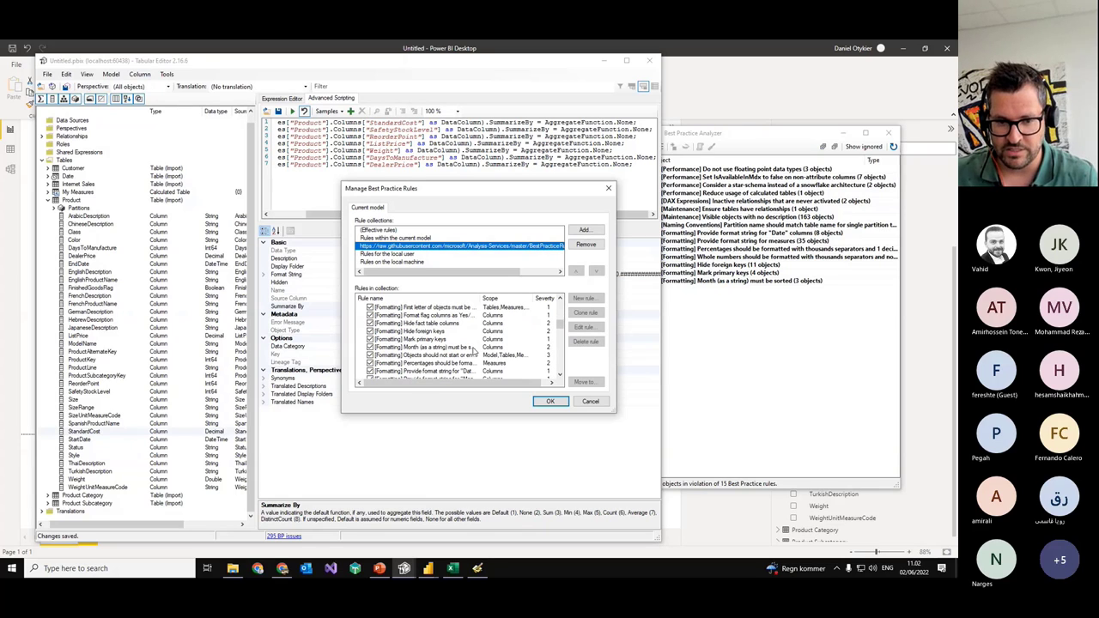
Step: View the form for a new rule in the local user's collection, then leave rule management without creating one
{"action": "left_click", "coordinate": [403, 254]}
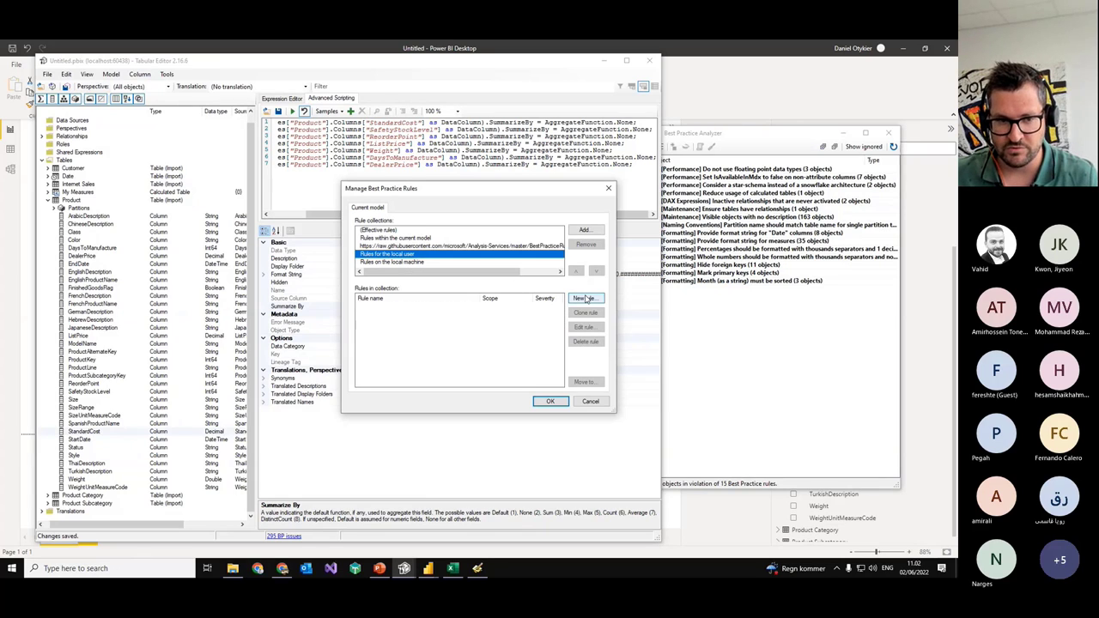
{"action": "left_click", "coordinate": [584, 298]}
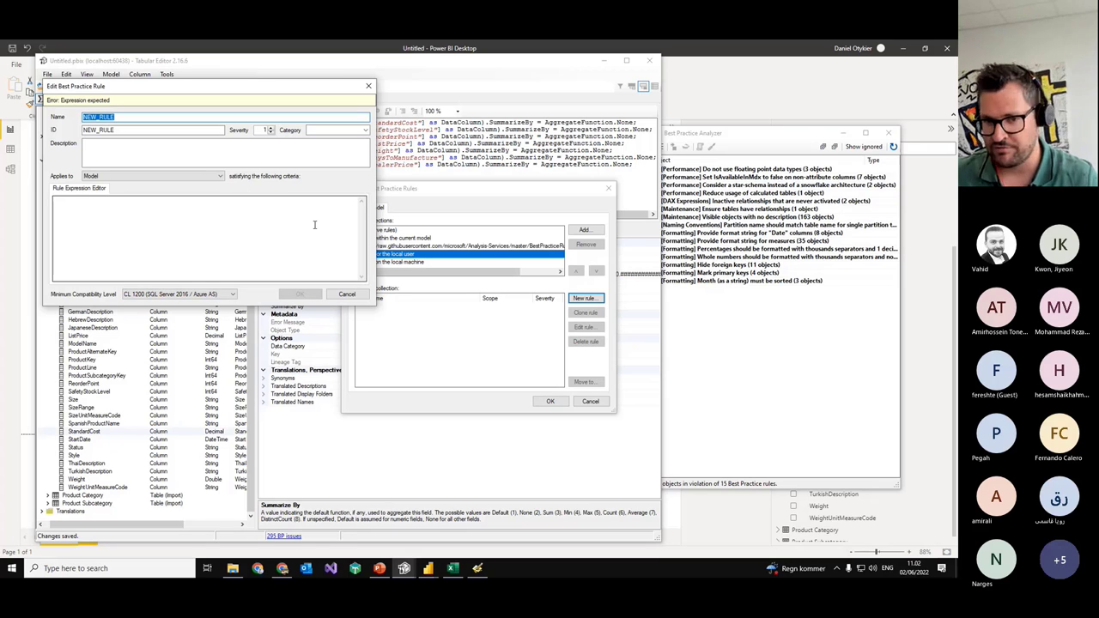
{"action": "left_click", "coordinate": [344, 298]}
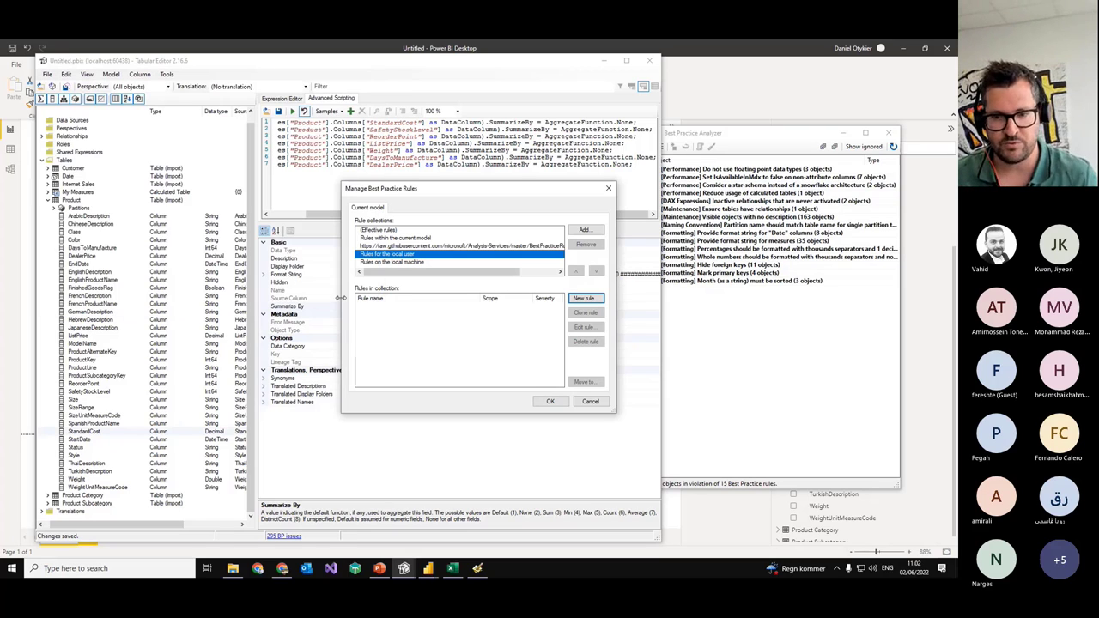
{"action": "left_click", "coordinate": [591, 403]}
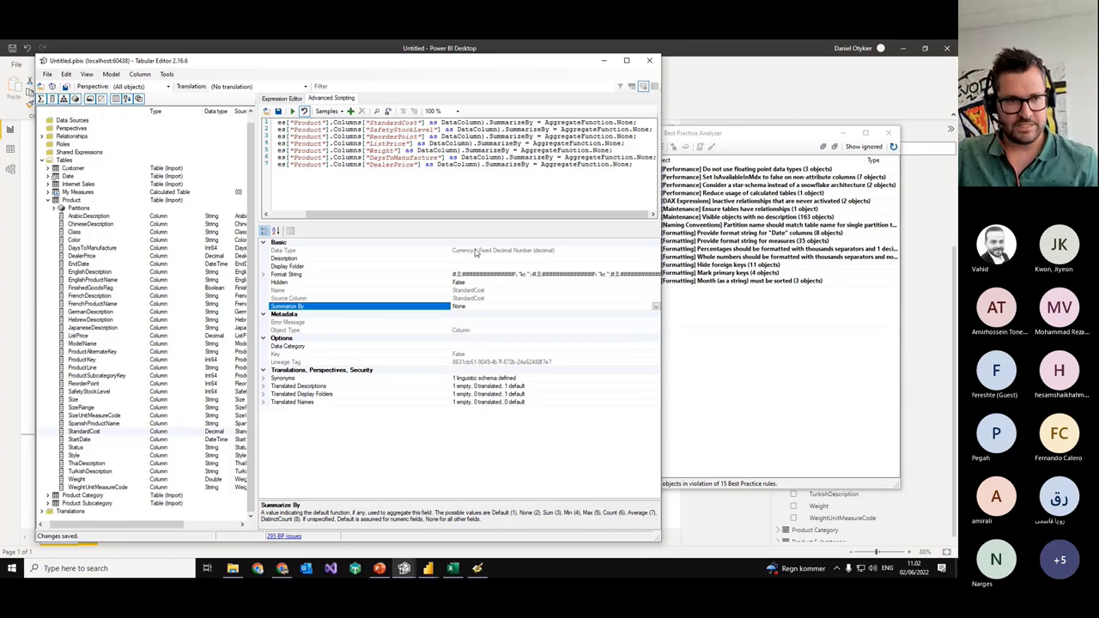
Step: Reposition the Tabular Editor window, return to the start of the script lines and collapse the Product table in the model tree
{"action": "left_click_drag", "start_coordinate": [144, 69], "coordinate": [194, 67]}
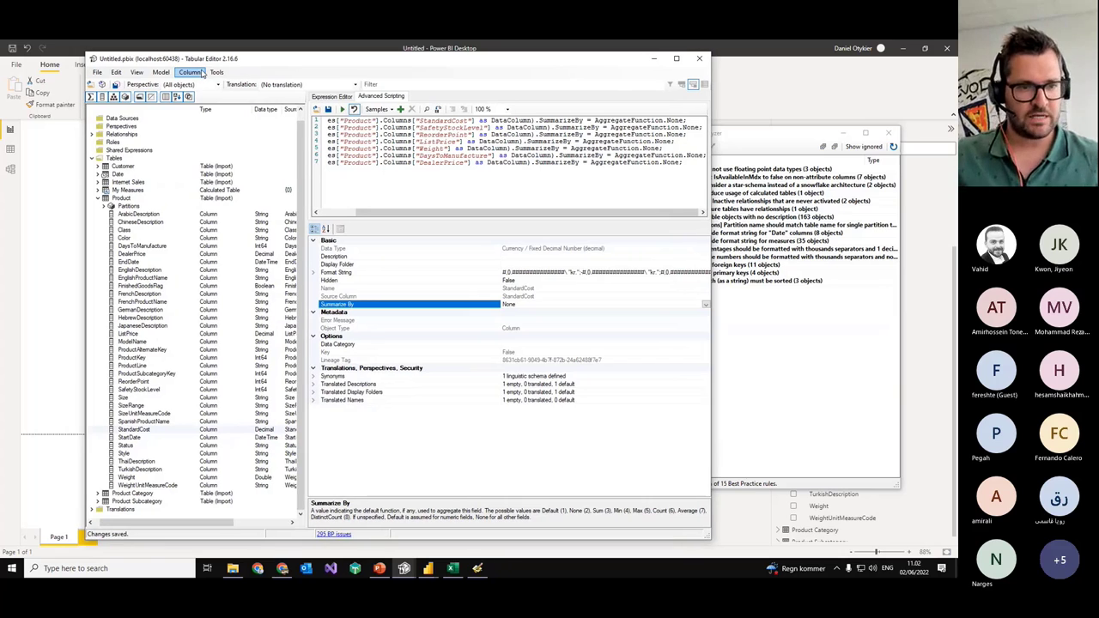
{"action": "left_click", "coordinate": [326, 214]}
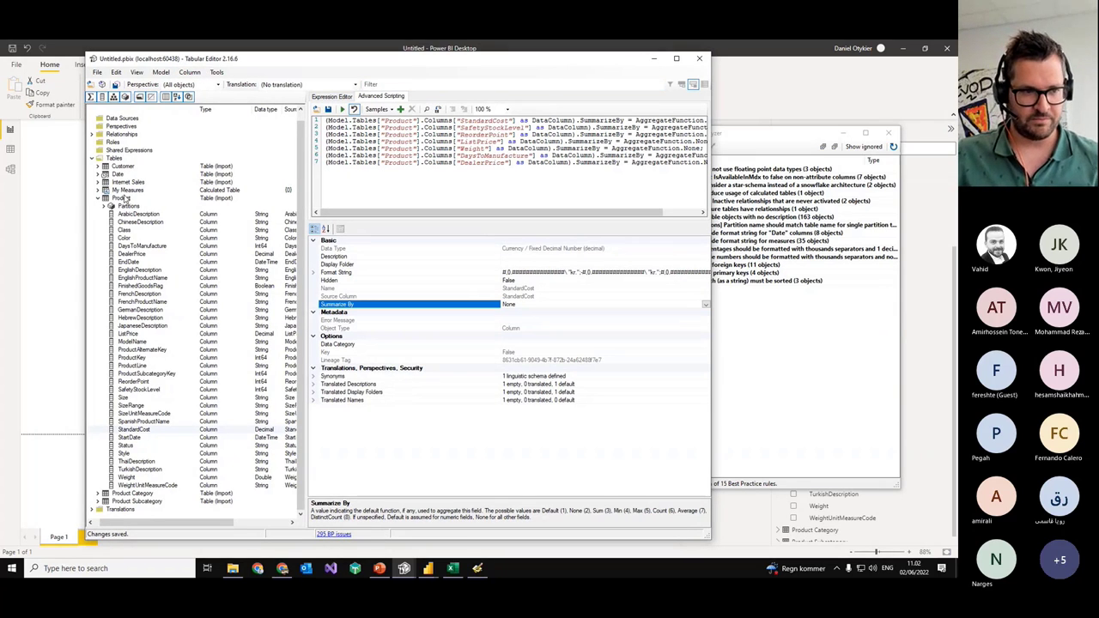
{"action": "left_click", "coordinate": [97, 199]}
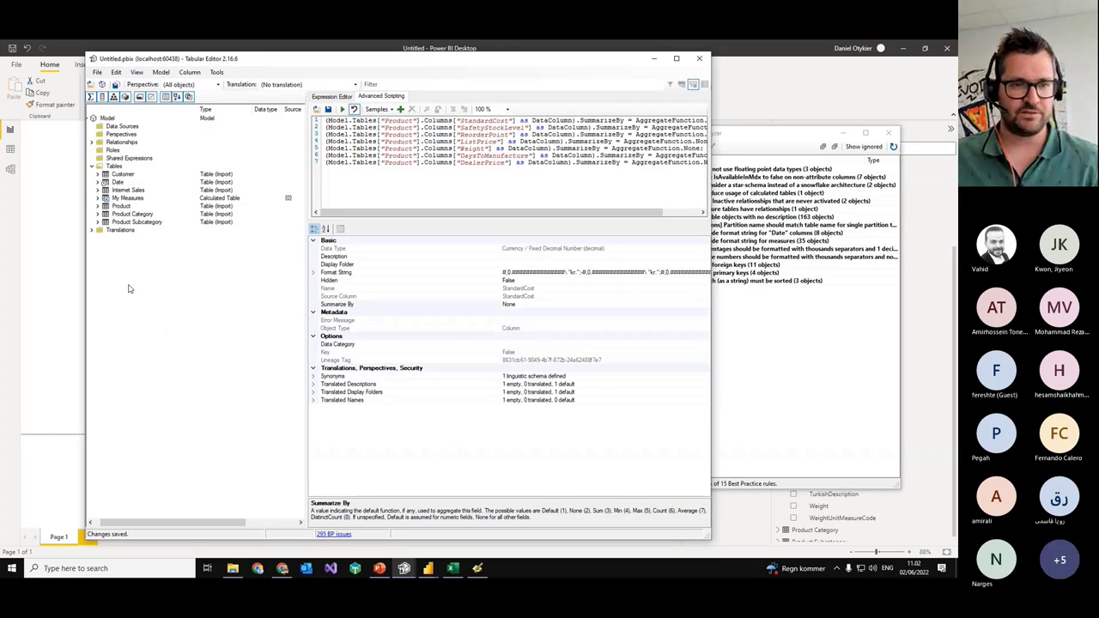
Step: Switch to Power BI Desktop and save the report on the Desktop as "Persian UG Demo"
{"action": "left_click", "coordinate": [69, 281]}
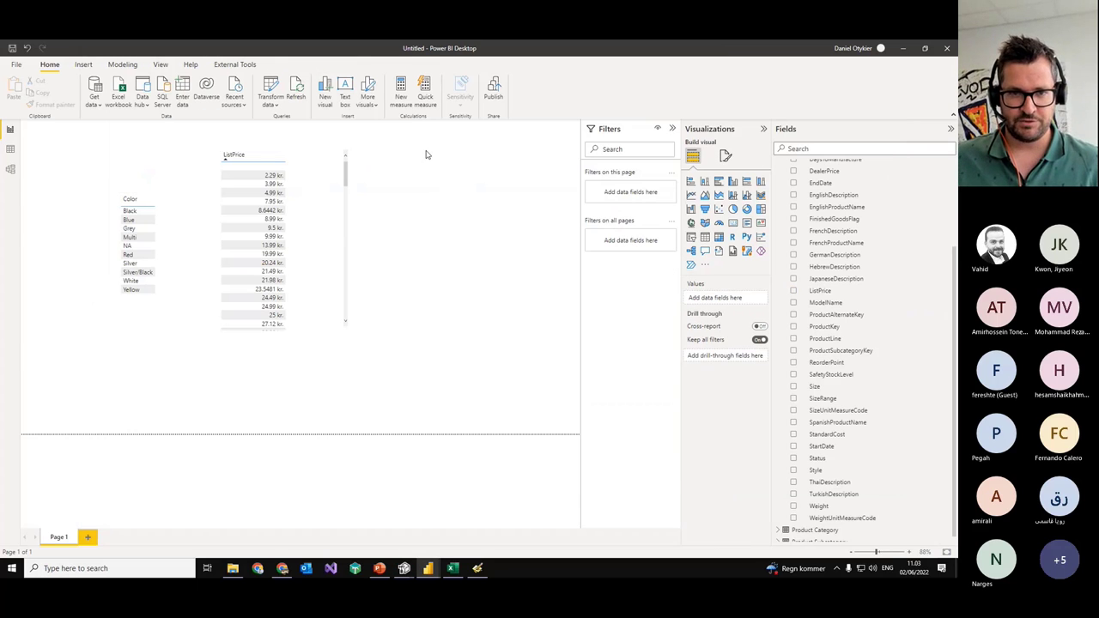
{"action": "key", "text": "ctrl+s"}
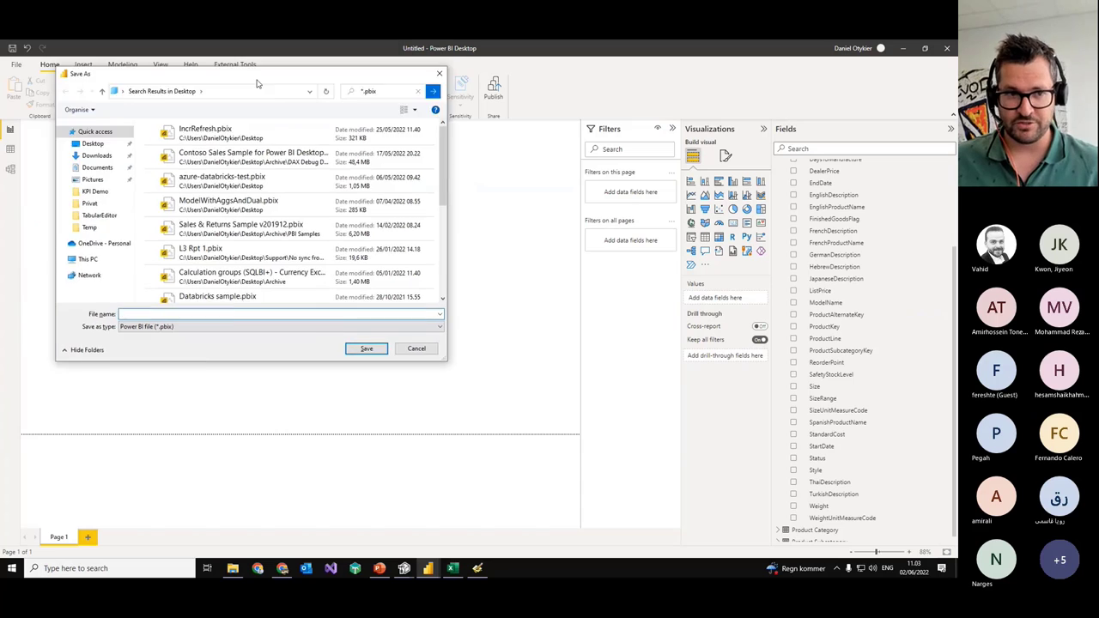
{"action": "left_click_drag", "start_coordinate": [256, 83], "coordinate": [412, 182]}
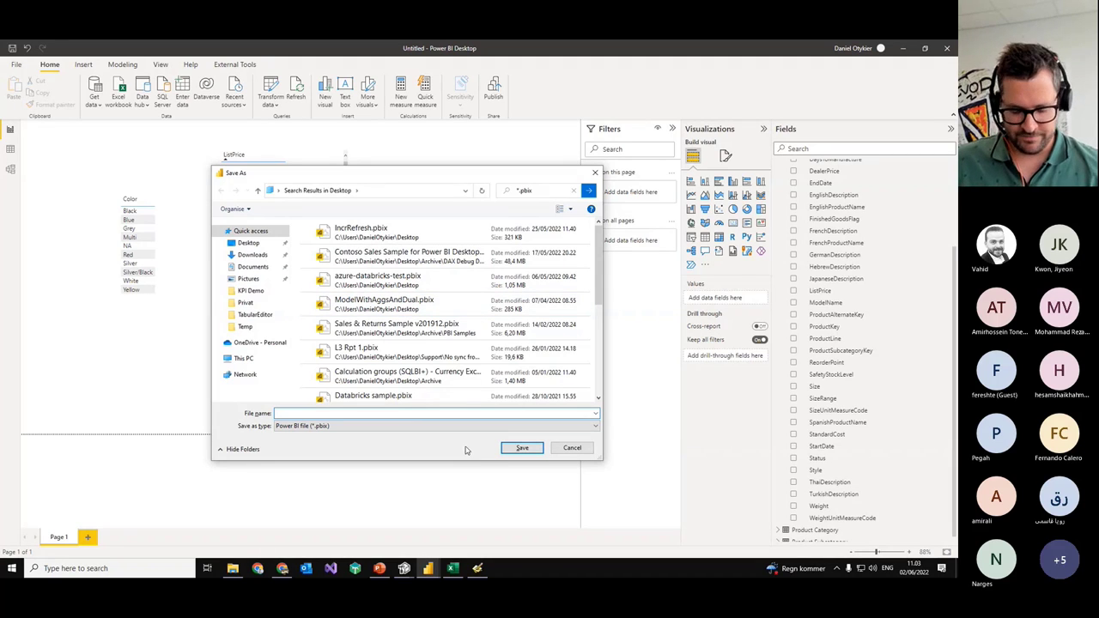
{"action": "type", "text": "Persi"}
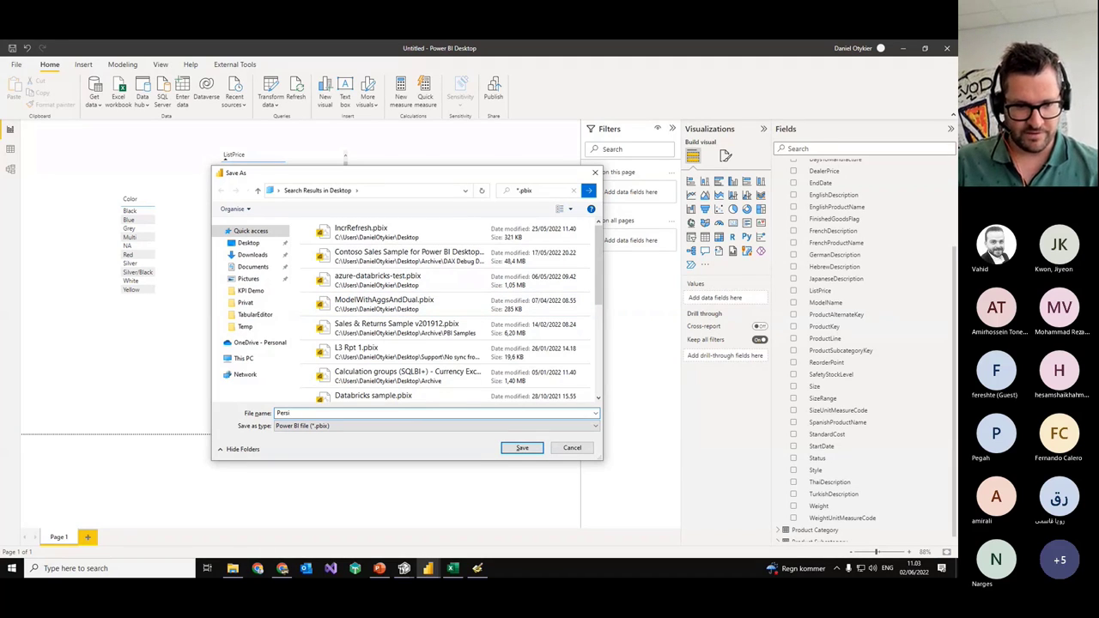
{"action": "type", "text": "an UG Demo"}
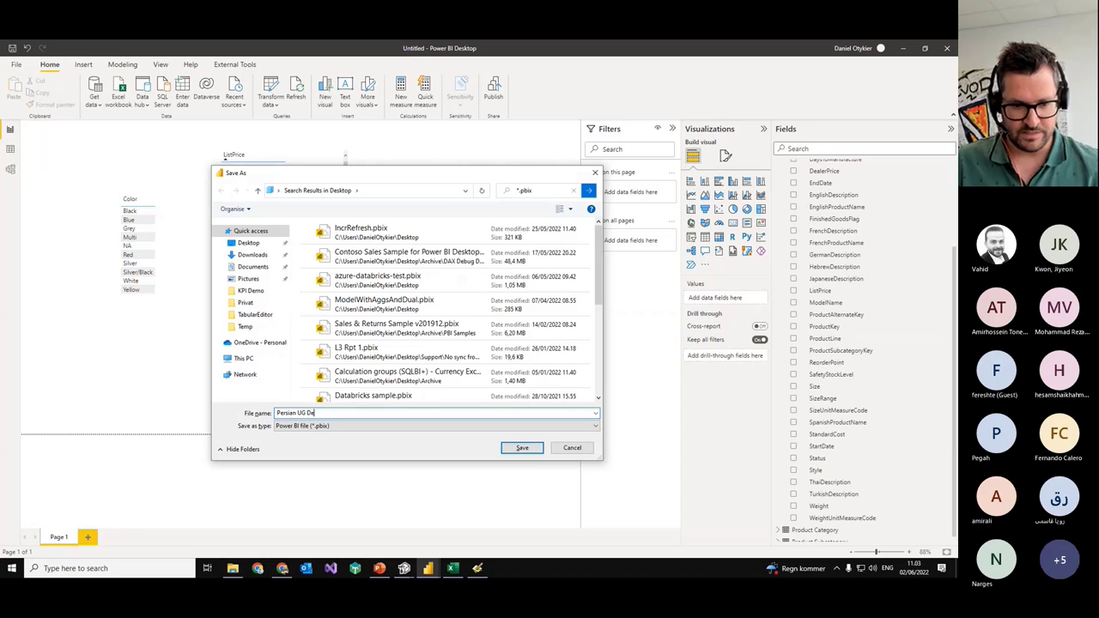
{"action": "left_click", "coordinate": [522, 447]}
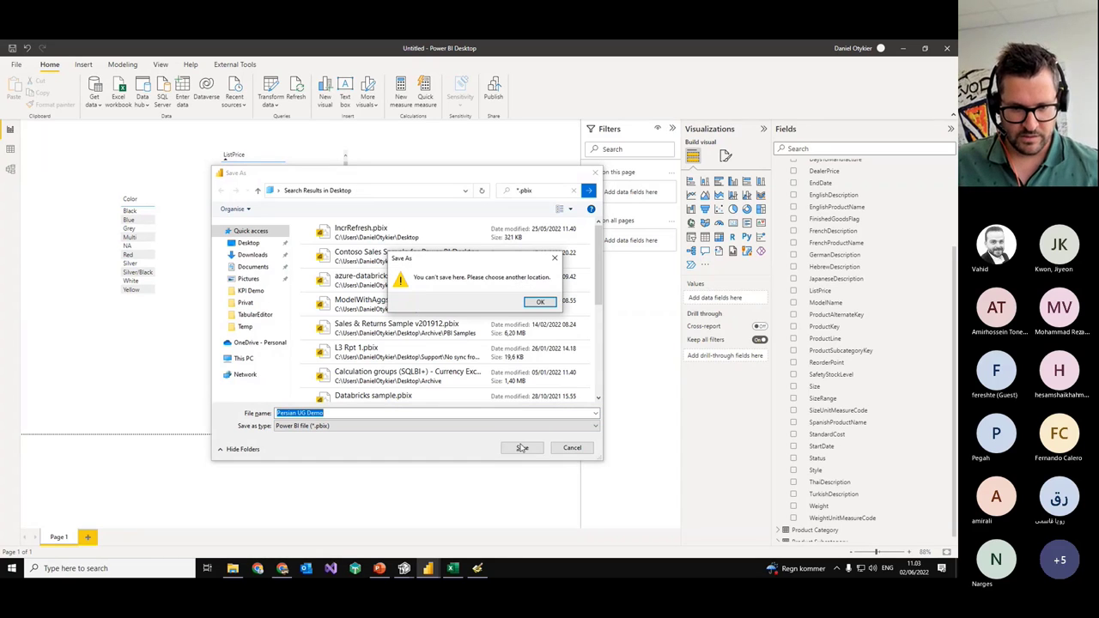
{"action": "left_click", "coordinate": [541, 302]}
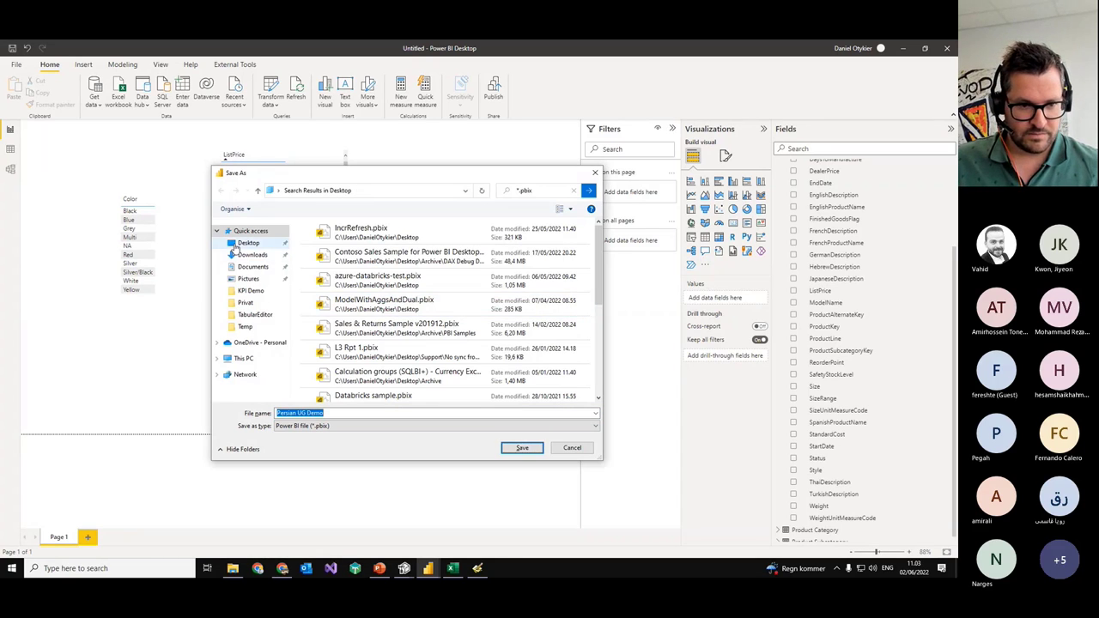
{"action": "left_click", "coordinate": [508, 448]}
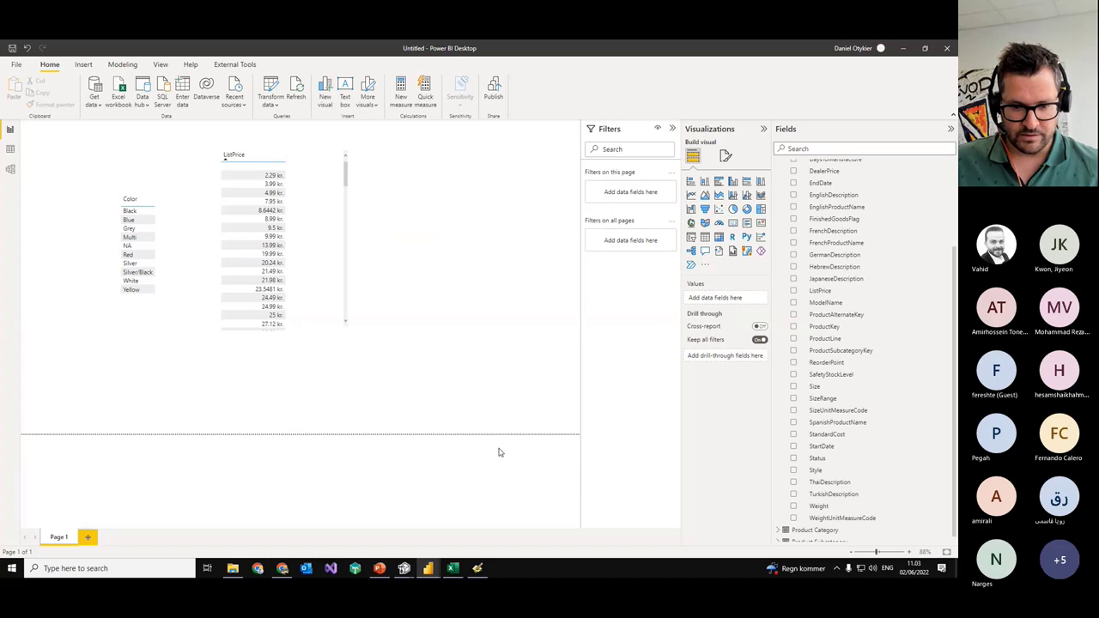
Step: Locate Persian UG Demo.pbix in the Desktop folder in File Explorer, then return to Power BI Desktop
{"action": "left_click", "coordinate": [232, 568]}
{"action": "left_click", "coordinate": [272, 383]}
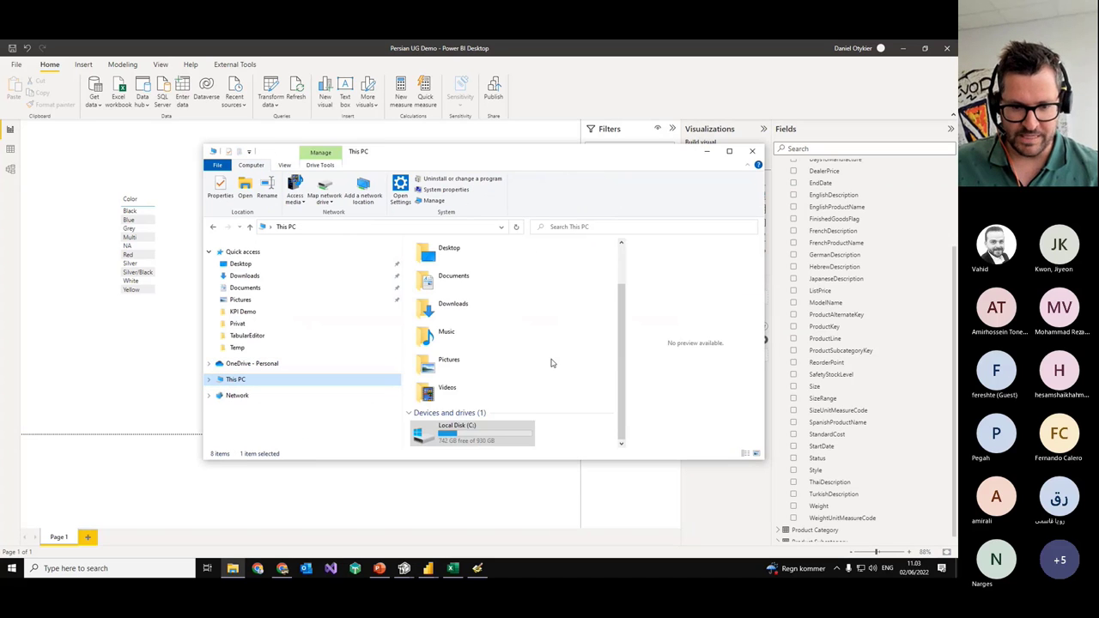
{"action": "left_click", "coordinate": [275, 264]}
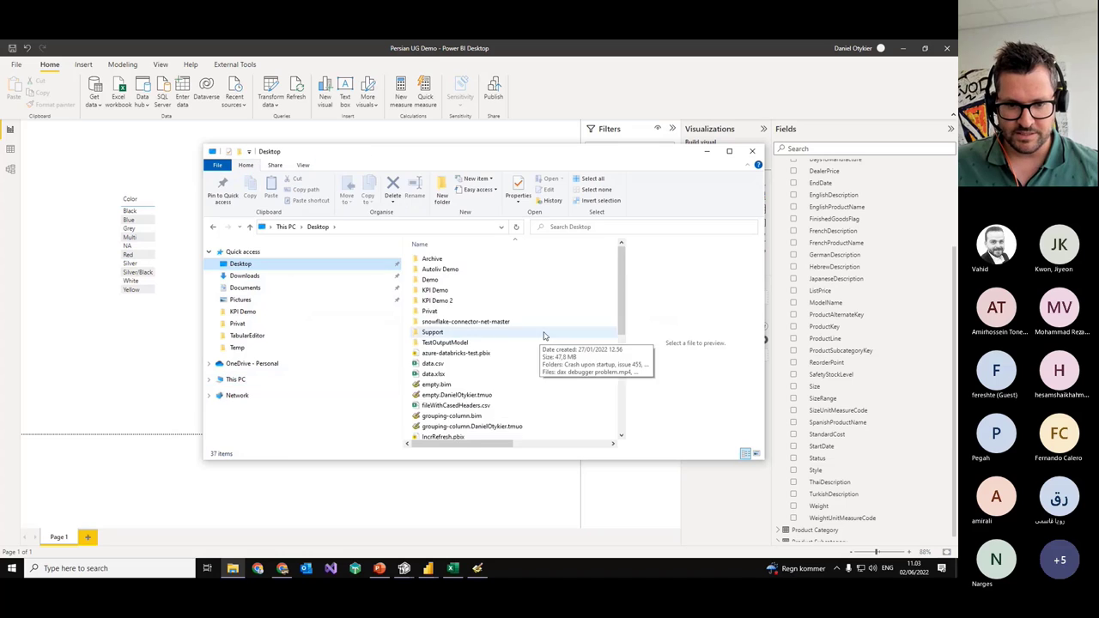
{"action": "scroll", "coordinate": [497, 368], "scroll_direction": "down", "scroll_amount": 3}
{"action": "scroll", "coordinate": [497, 368], "scroll_direction": "down", "scroll_amount": 3}
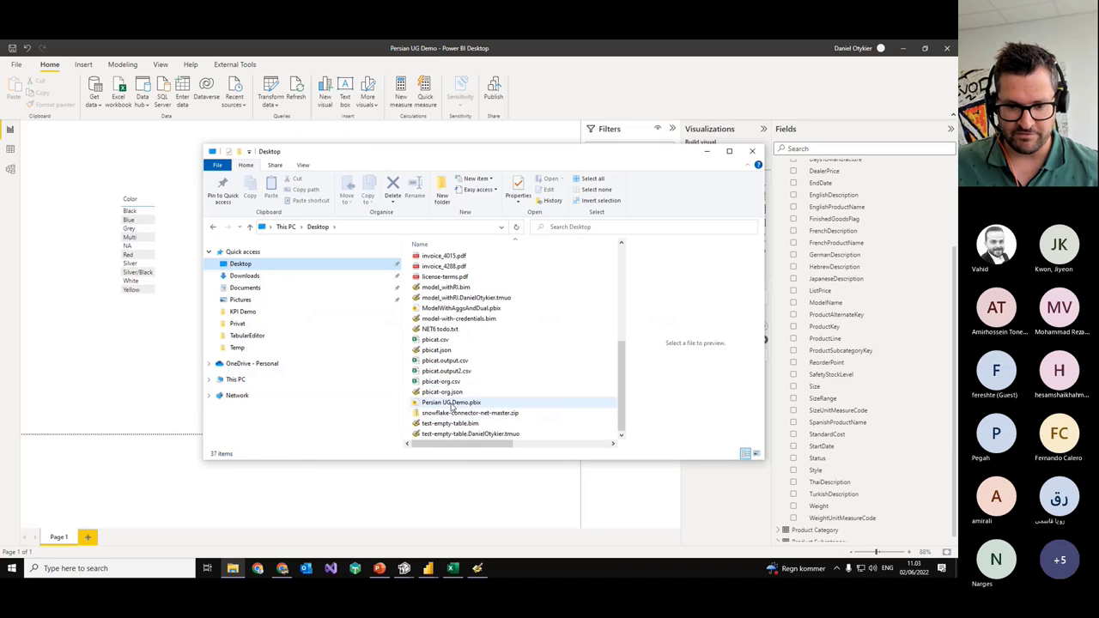
{"action": "left_click", "coordinate": [494, 403]}
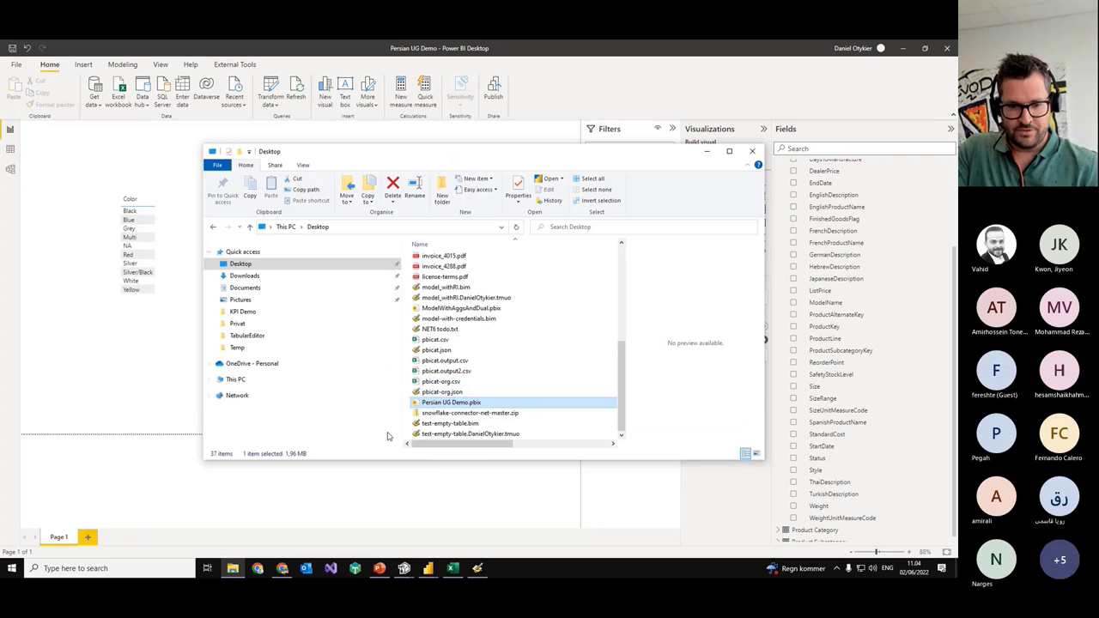
{"action": "left_click", "coordinate": [447, 514]}
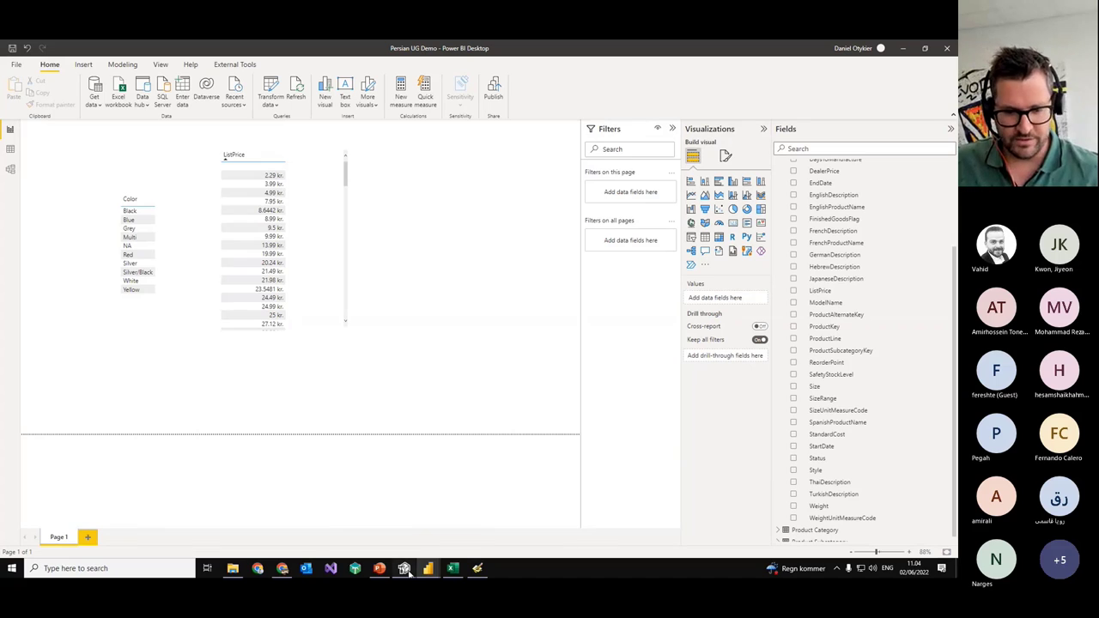
Step: In Tabular Editor, save the model to a folder, creating a new Desktop folder named "Persion UG Demo" as the destination
{"action": "mouse_move", "coordinate": [404, 568]}
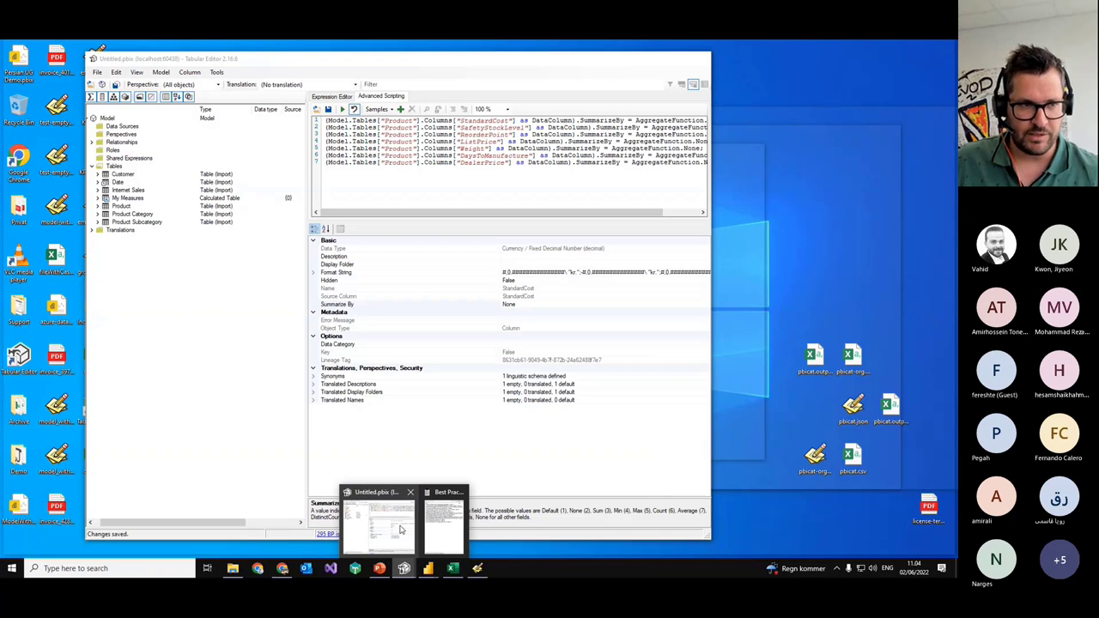
{"action": "left_click", "coordinate": [400, 530]}
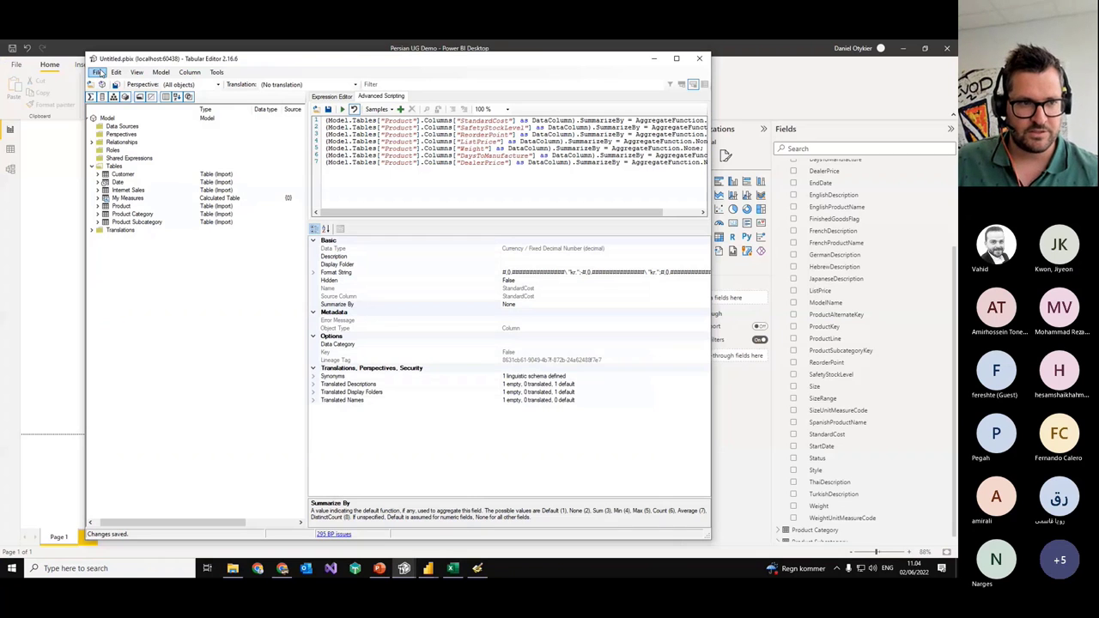
{"action": "left_click", "coordinate": [98, 72]}
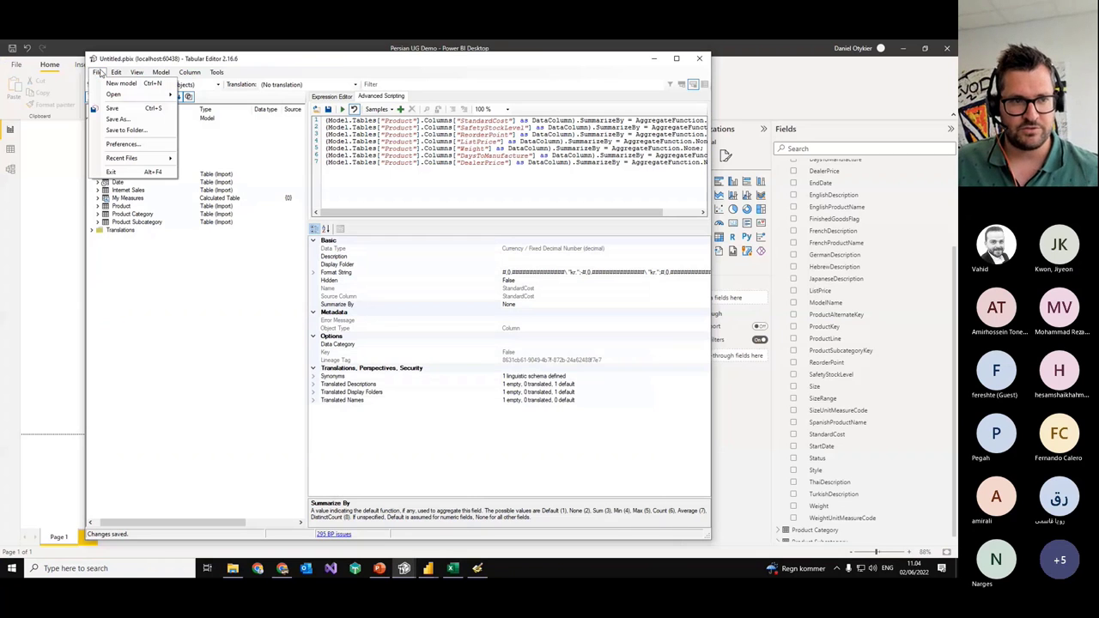
{"action": "left_click", "coordinate": [129, 129]}
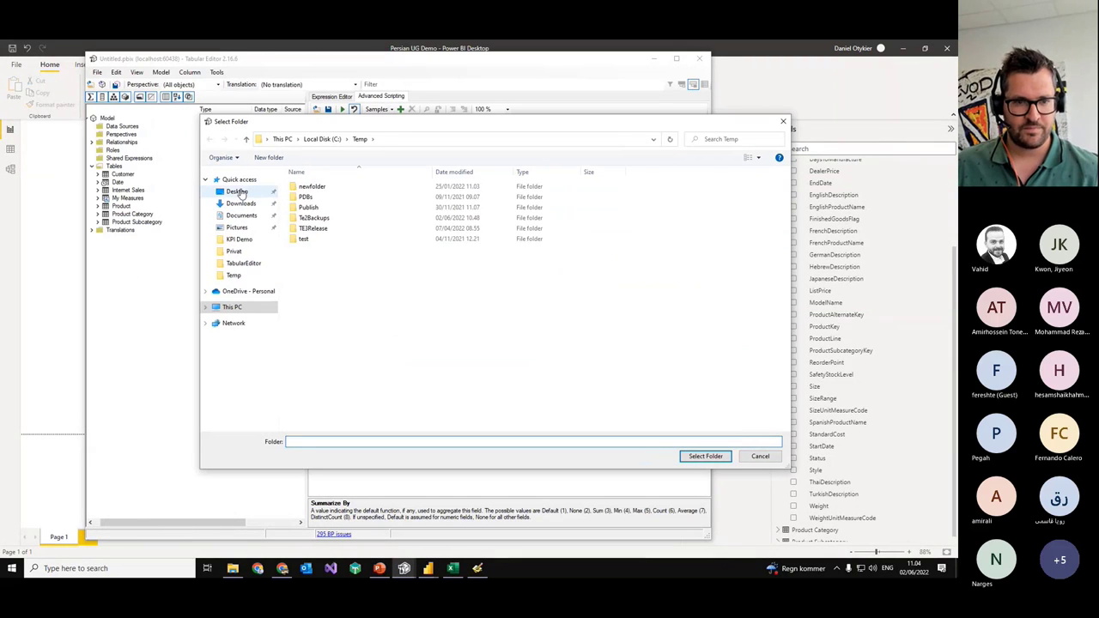
{"action": "left_click", "coordinate": [225, 191]}
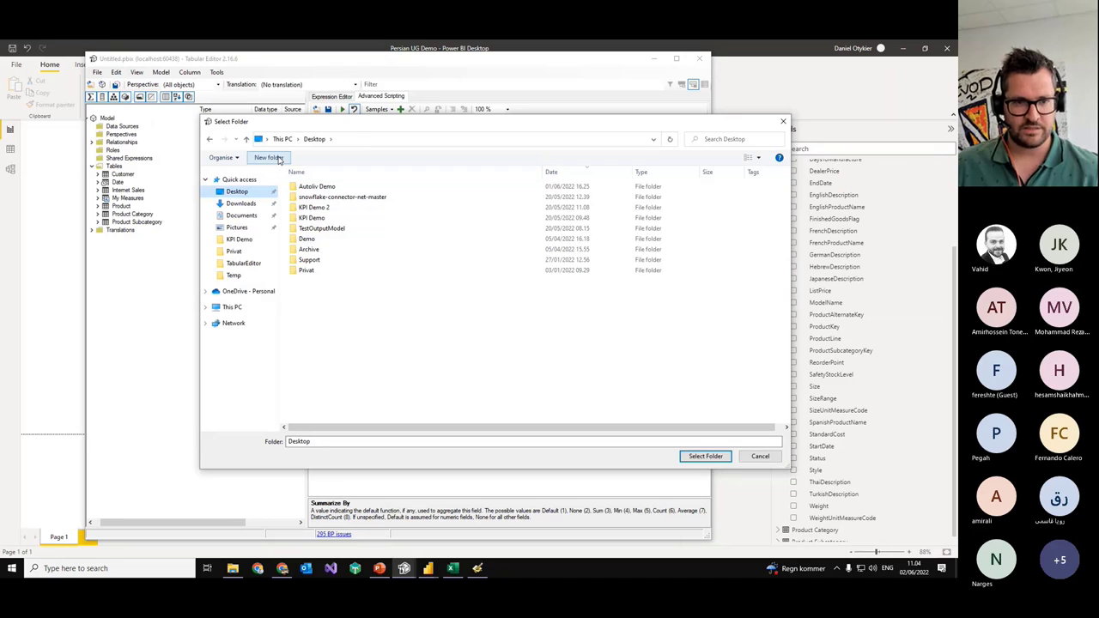
{"action": "left_click", "coordinate": [277, 158]}
{"action": "type", "text": "Persion UG Demo"}
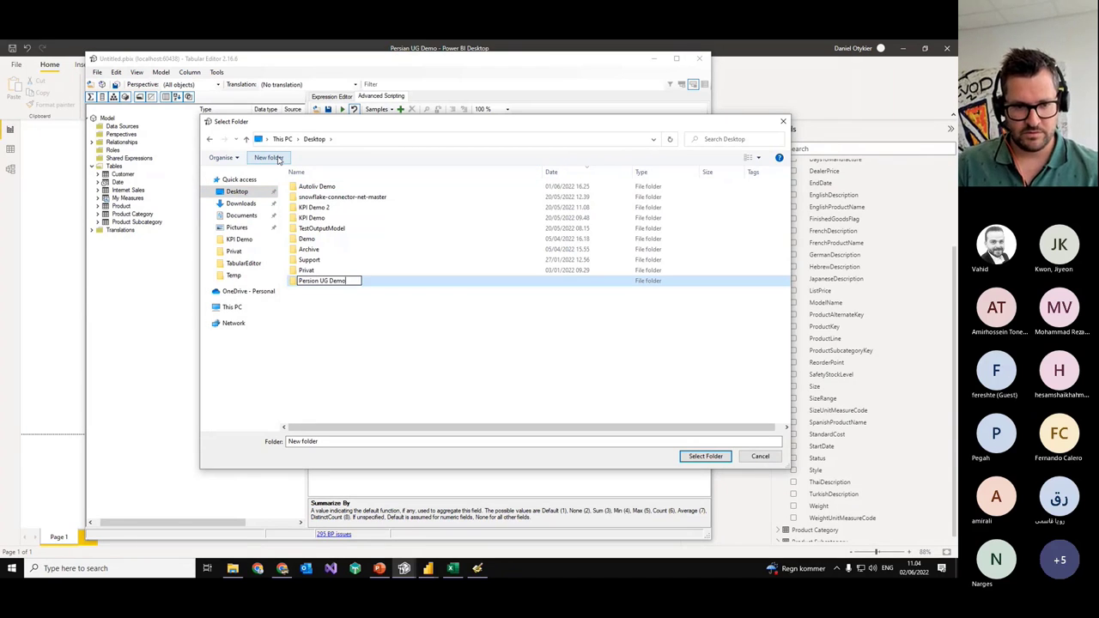
{"action": "key", "text": "Return"}
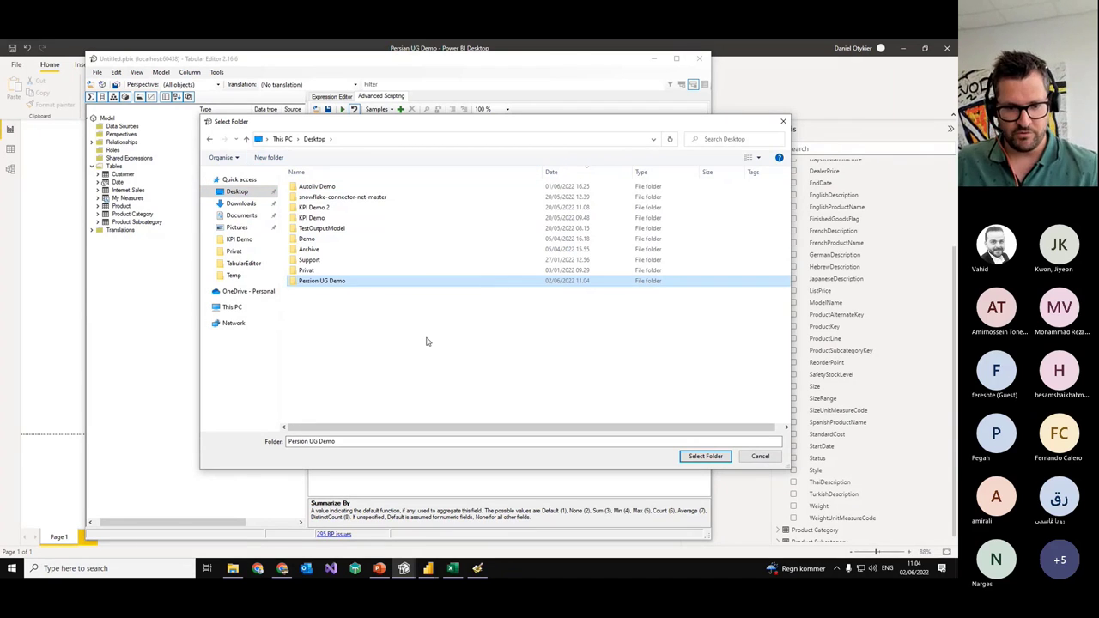
{"action": "left_click", "coordinate": [706, 456]}
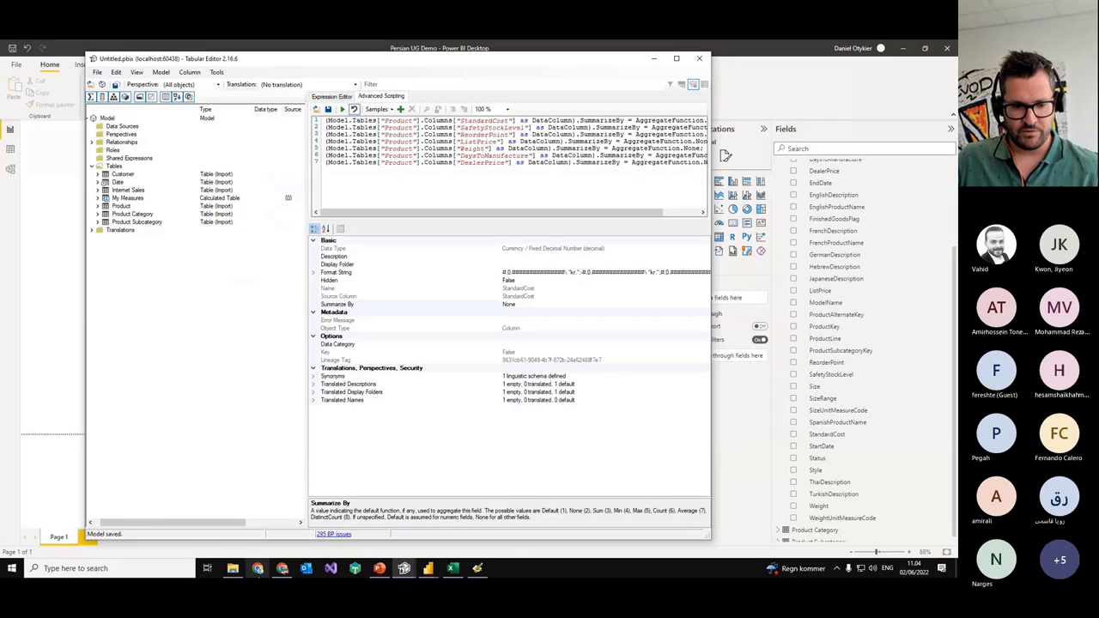
Step: Open the Persion UG Demo folder on the Desktop in File Explorer and widen the file list to show its contents
{"action": "left_click", "coordinate": [232, 567]}
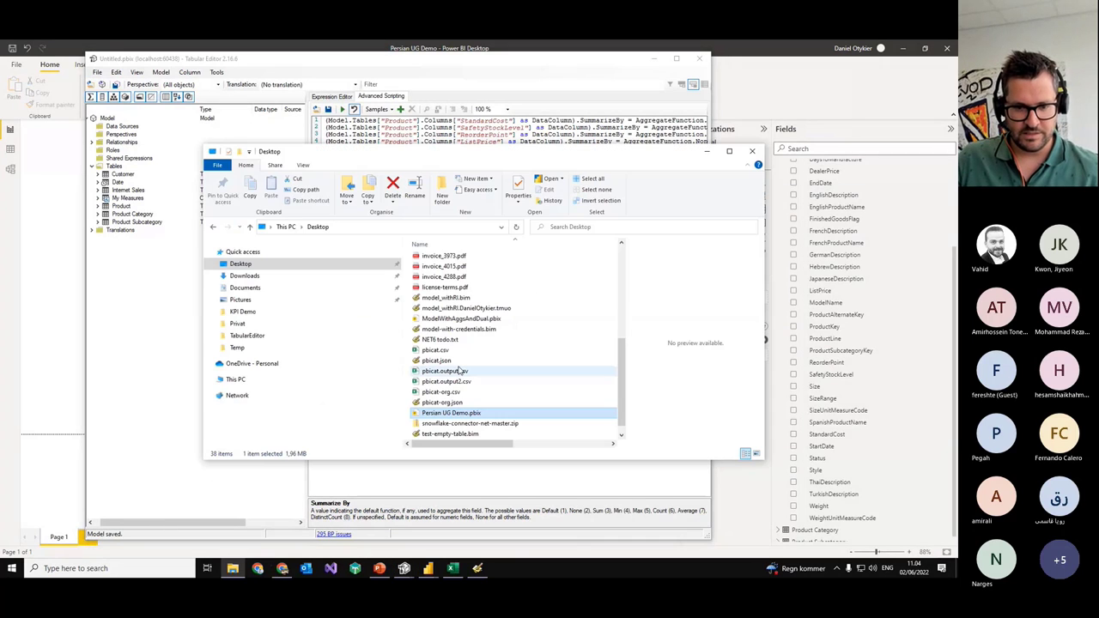
{"action": "left_click", "coordinate": [433, 245]}
{"action": "scroll", "coordinate": [481, 340], "scroll_direction": "down", "scroll_amount": 2}
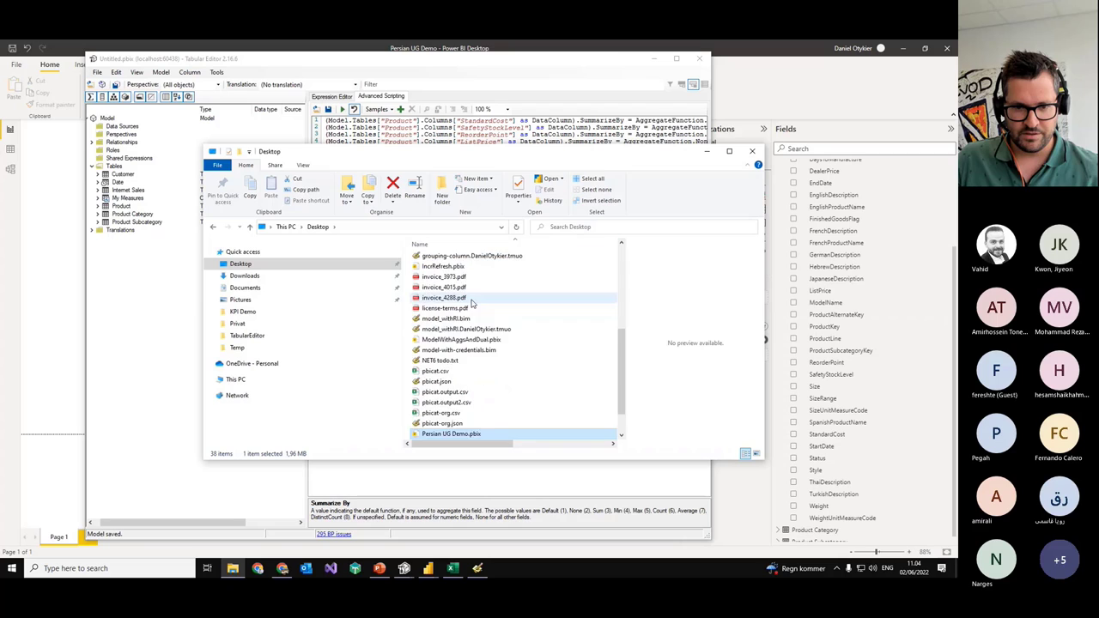
{"action": "left_click", "coordinate": [434, 245]}
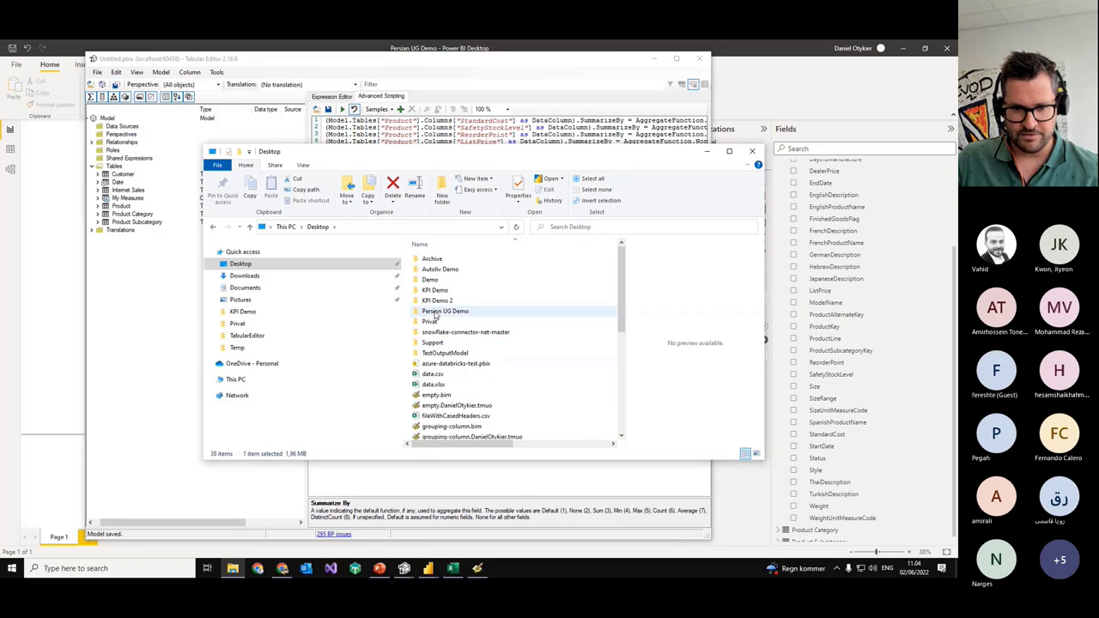
{"action": "double_click", "coordinate": [448, 312]}
{"action": "left_click", "coordinate": [444, 292]}
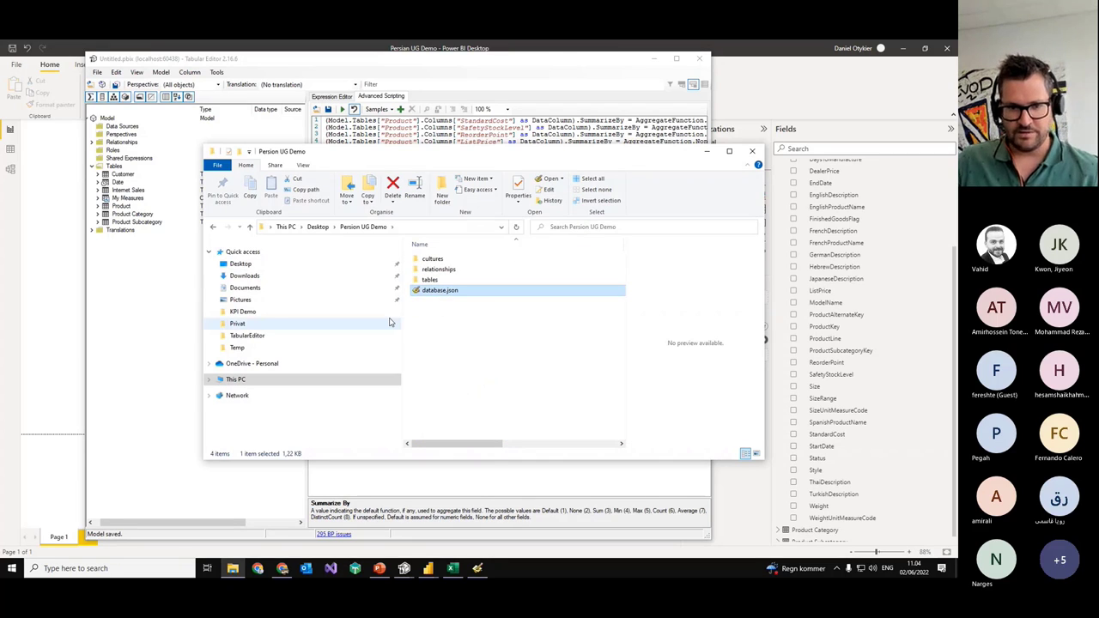
{"action": "left_click_drag", "start_coordinate": [401, 315], "coordinate": [294, 309]}
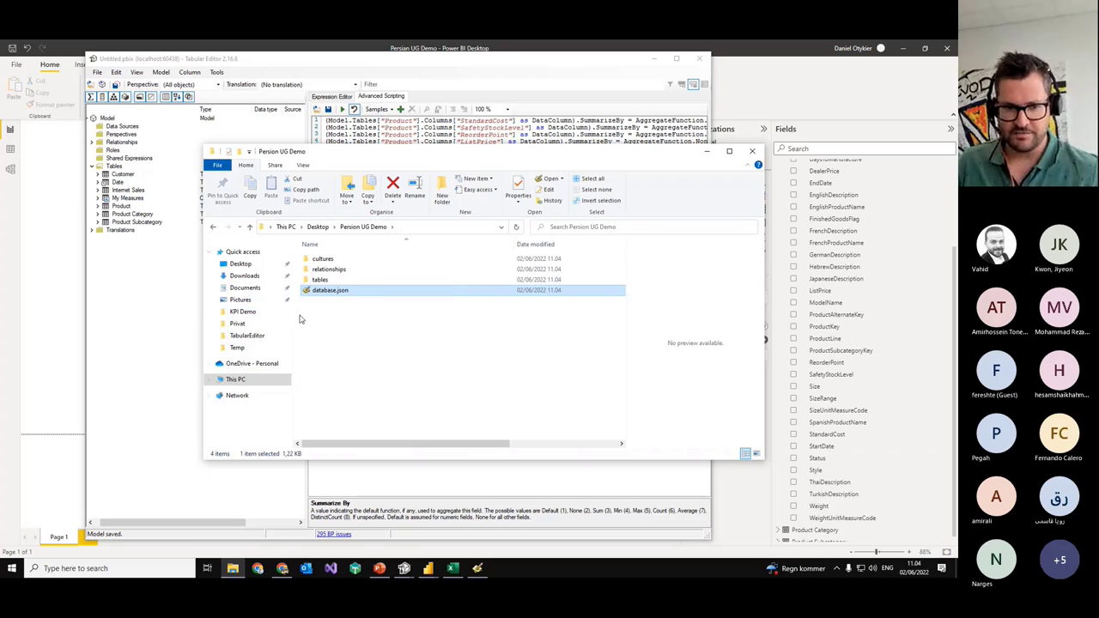
Step: Open database.json to examine the model's serialized metadata, then close the file and Programmer's Notepad
{"action": "double_click", "coordinate": [354, 293]}
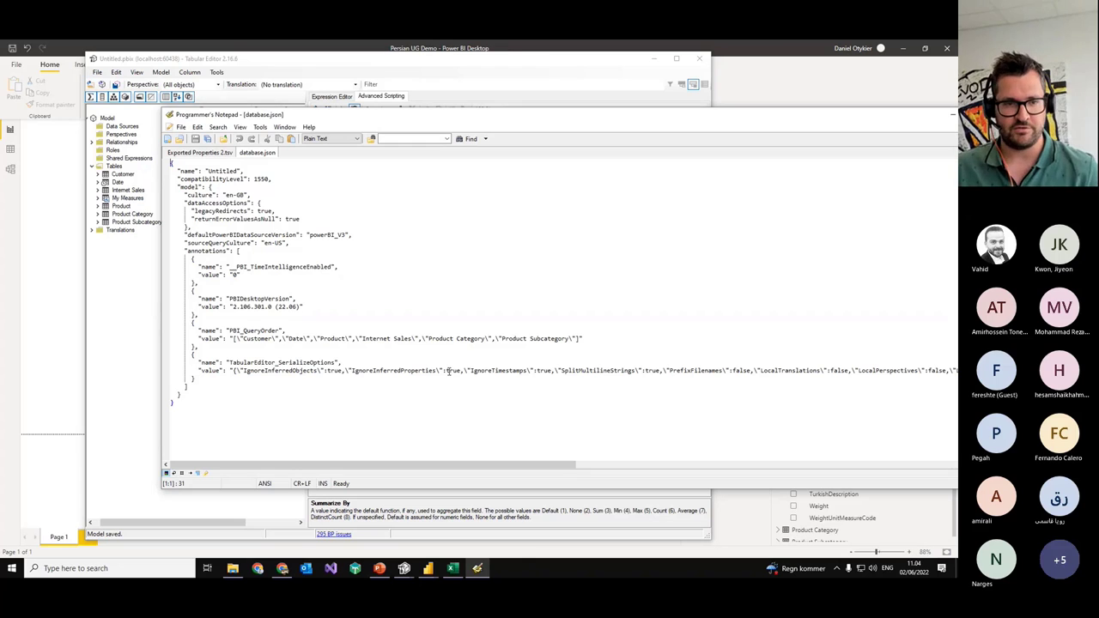
{"action": "right_click", "coordinate": [256, 158]}
{"action": "left_click", "coordinate": [262, 162]}
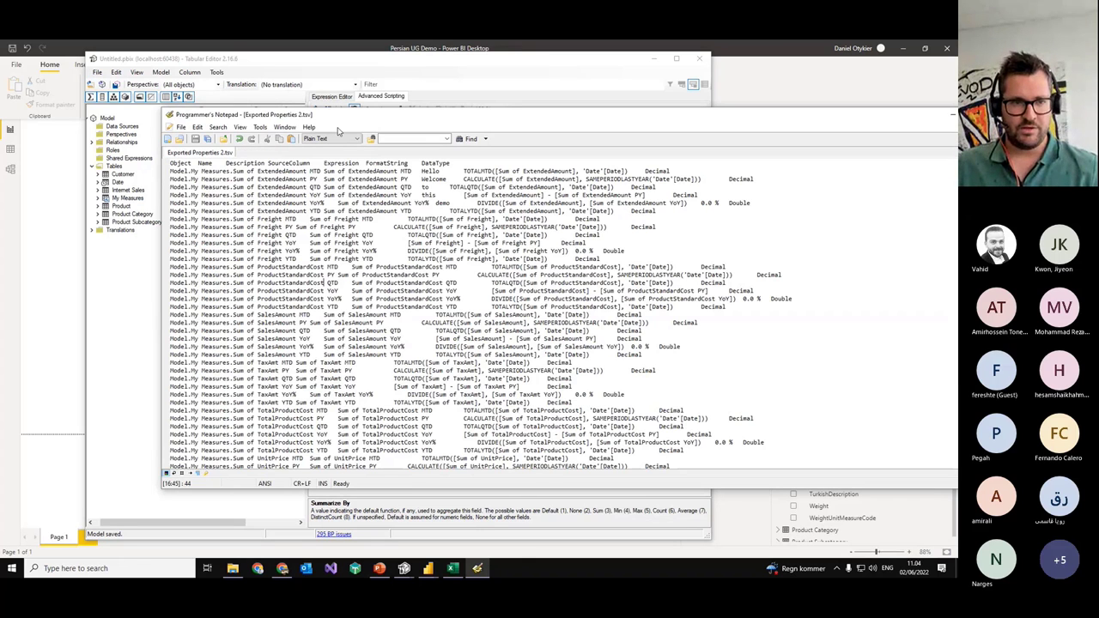
{"action": "double_click", "coordinate": [174, 118]}
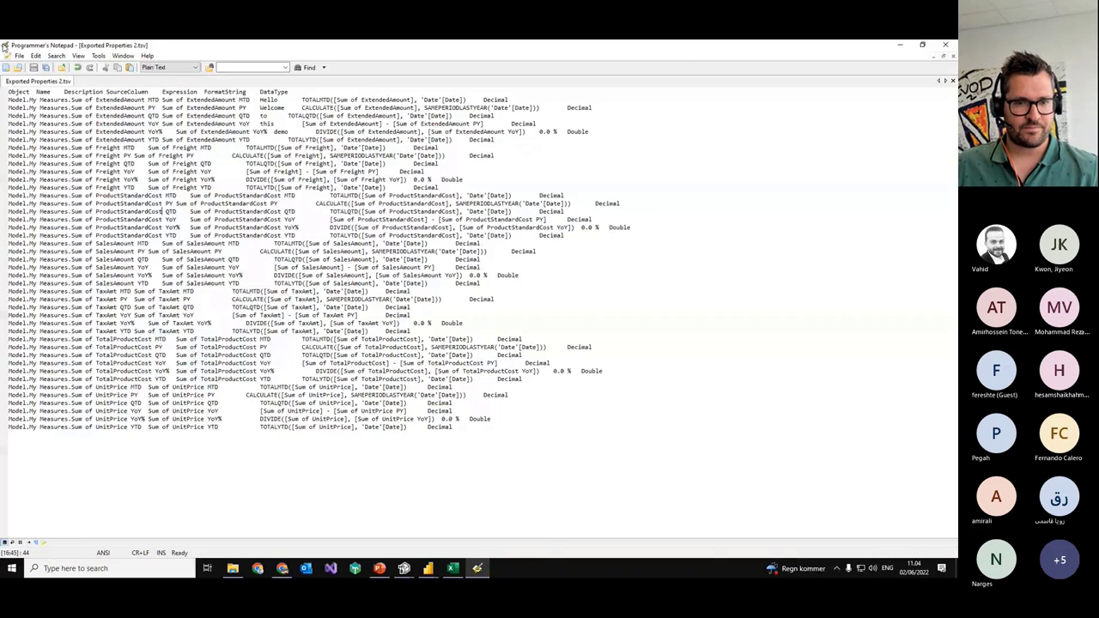
Step: Browse the exported tables folder down to the measures of My Measures and look through the individual measure JSON files
{"action": "left_click", "coordinate": [333, 281]}
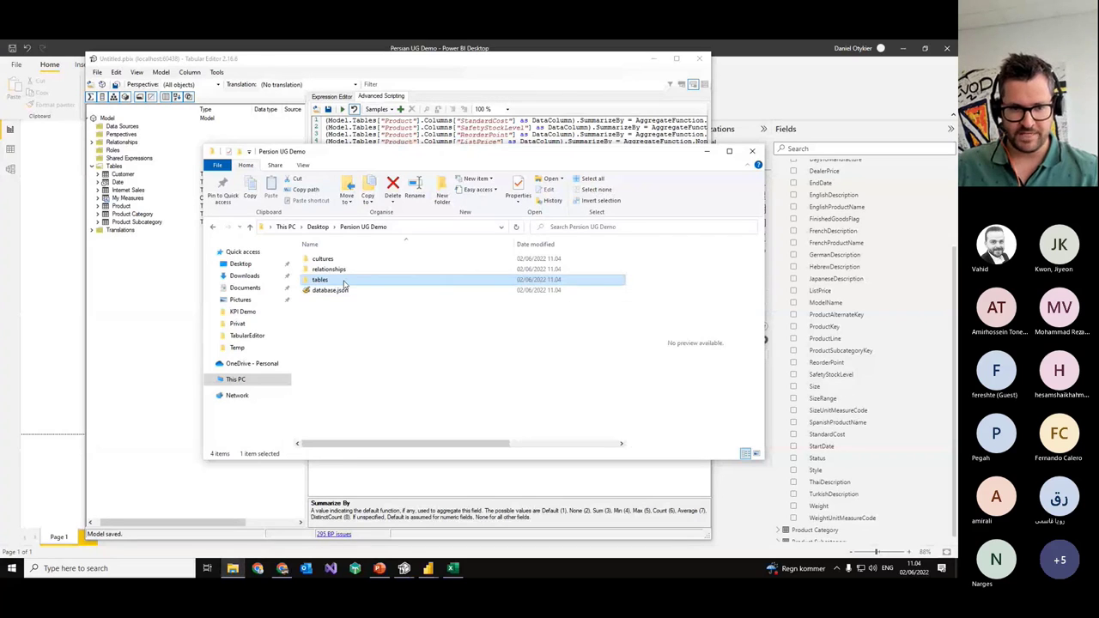
{"action": "double_click", "coordinate": [346, 282]}
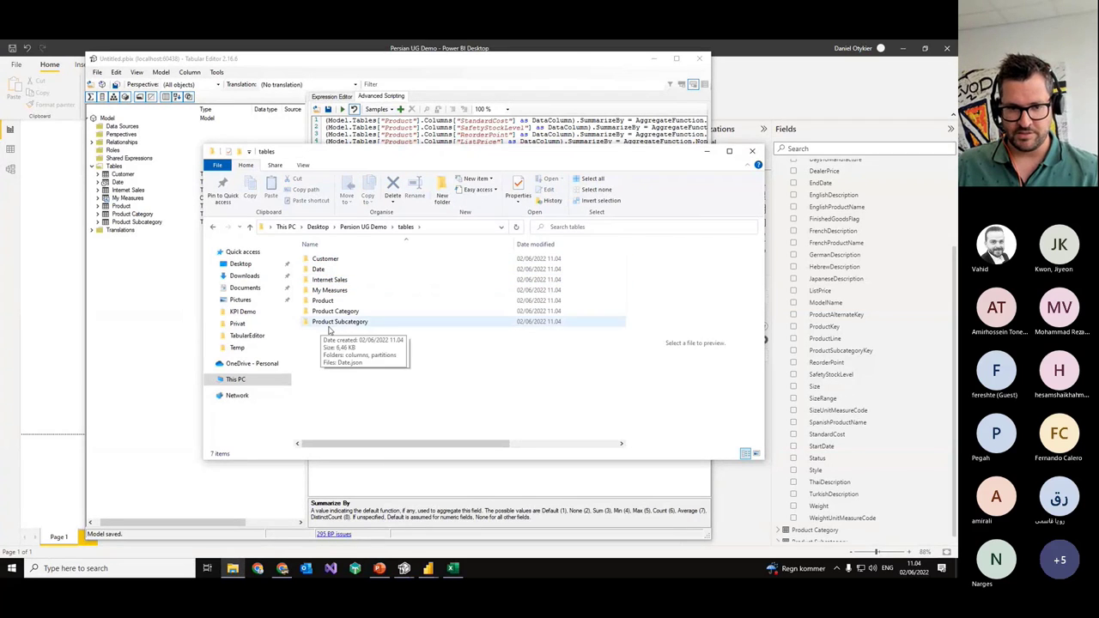
{"action": "double_click", "coordinate": [350, 282]}
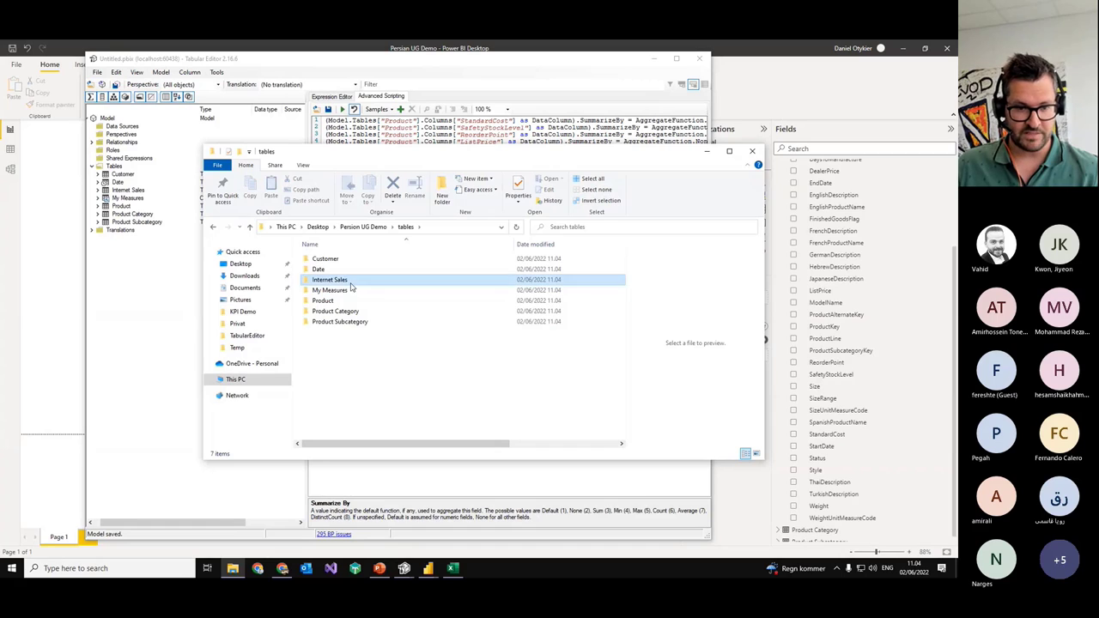
{"action": "left_click", "coordinate": [405, 227]}
{"action": "left_click", "coordinate": [332, 290]}
{"action": "double_click", "coordinate": [361, 292]}
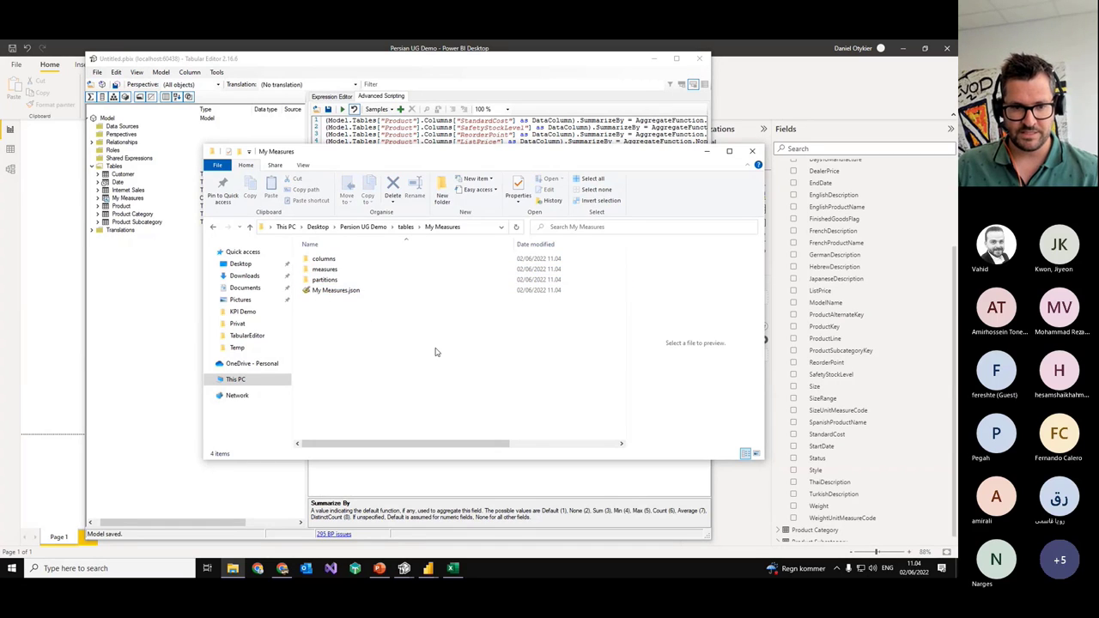
{"action": "left_click", "coordinate": [355, 271]}
{"action": "double_click", "coordinate": [355, 271]}
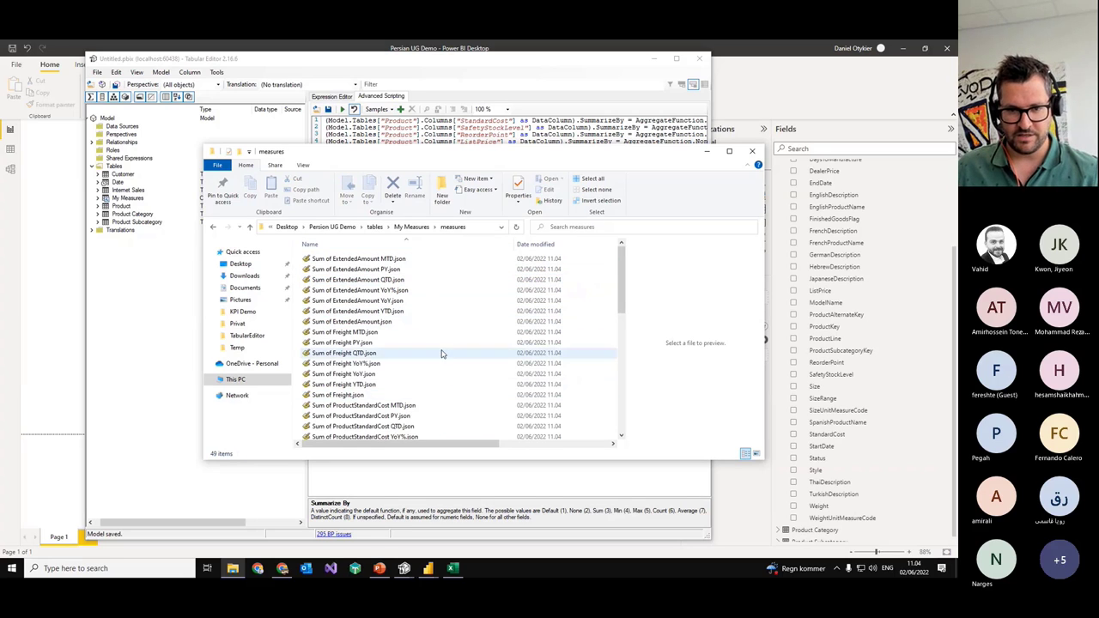
{"action": "scroll", "coordinate": [442, 350], "scroll_direction": "down", "scroll_amount": 7}
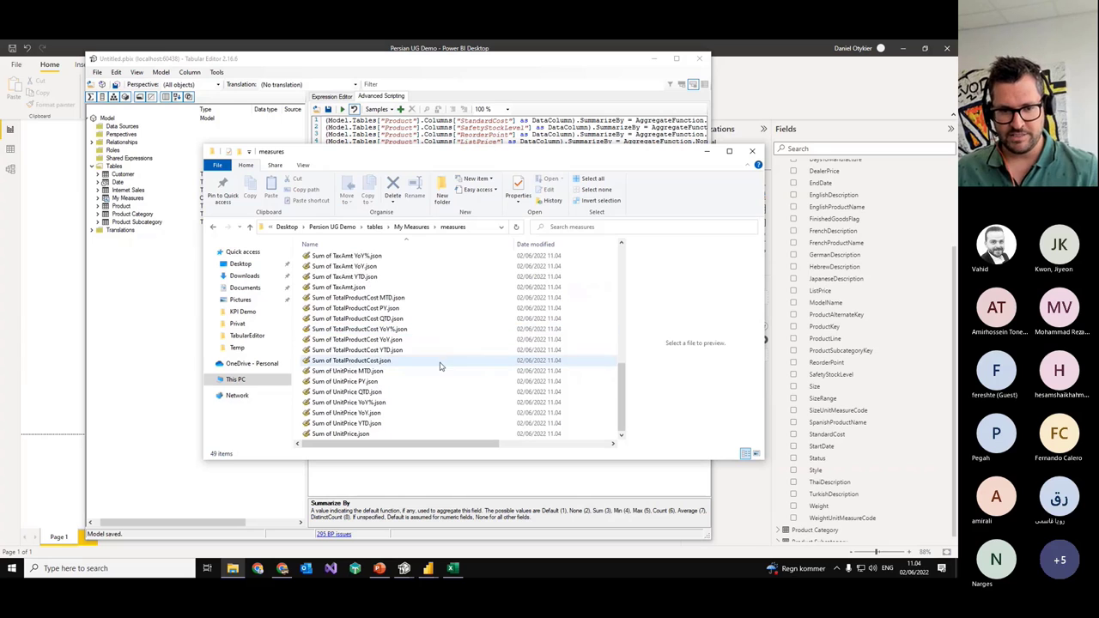
Step: Open Sum of TaxAmt.json from the measures folder, examine its name, description, expression and format string properties, and close Programmer's Notepad
{"action": "scroll", "coordinate": [442, 361], "scroll_direction": "up", "scroll_amount": 7}
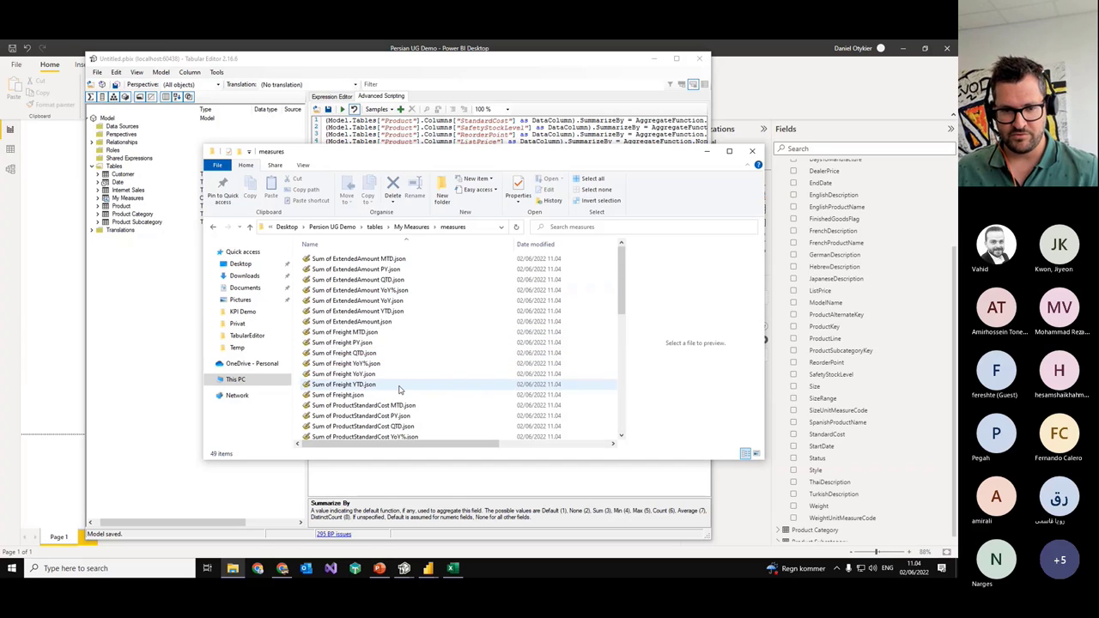
{"action": "scroll", "coordinate": [405, 354], "scroll_direction": "down", "scroll_amount": 4}
{"action": "scroll", "coordinate": [406, 354], "scroll_direction": "down", "scroll_amount": 5}
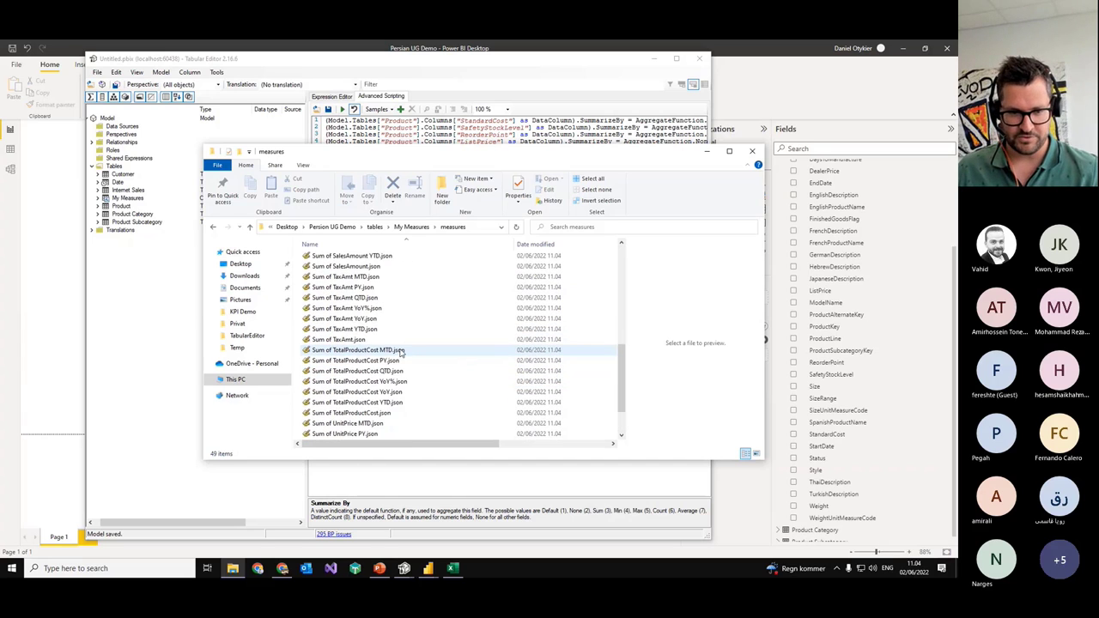
{"action": "left_click", "coordinate": [367, 340]}
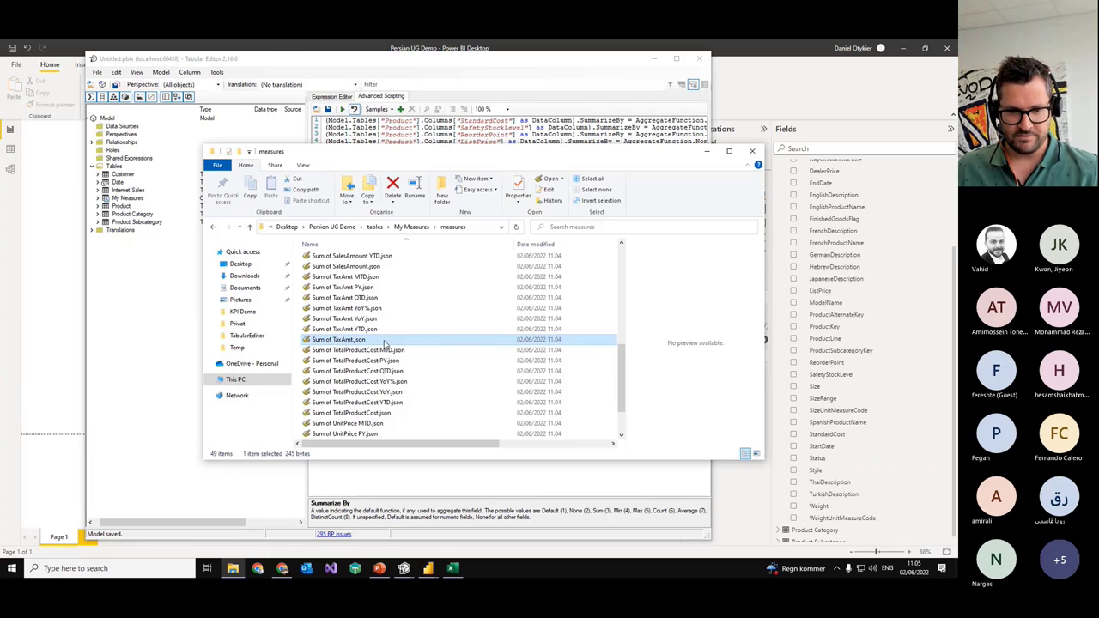
{"action": "double_click", "coordinate": [381, 340]}
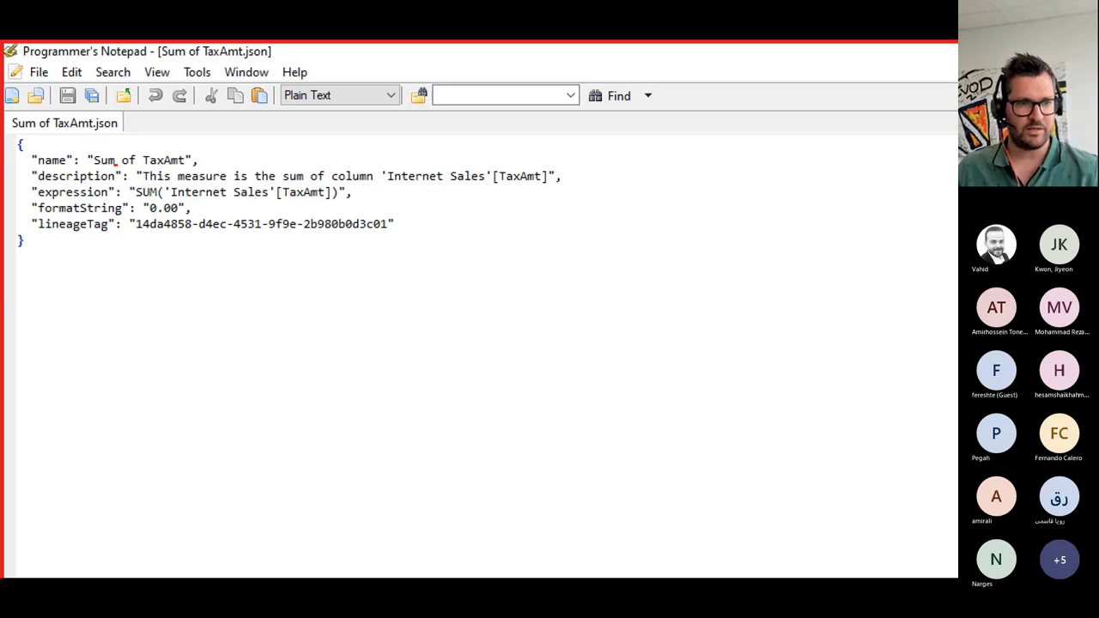
{"action": "left_click_drag", "start_coordinate": [204, 160], "coordinate": [338, 163]}
{"action": "left_click_drag", "start_coordinate": [588, 177], "coordinate": [624, 177]}
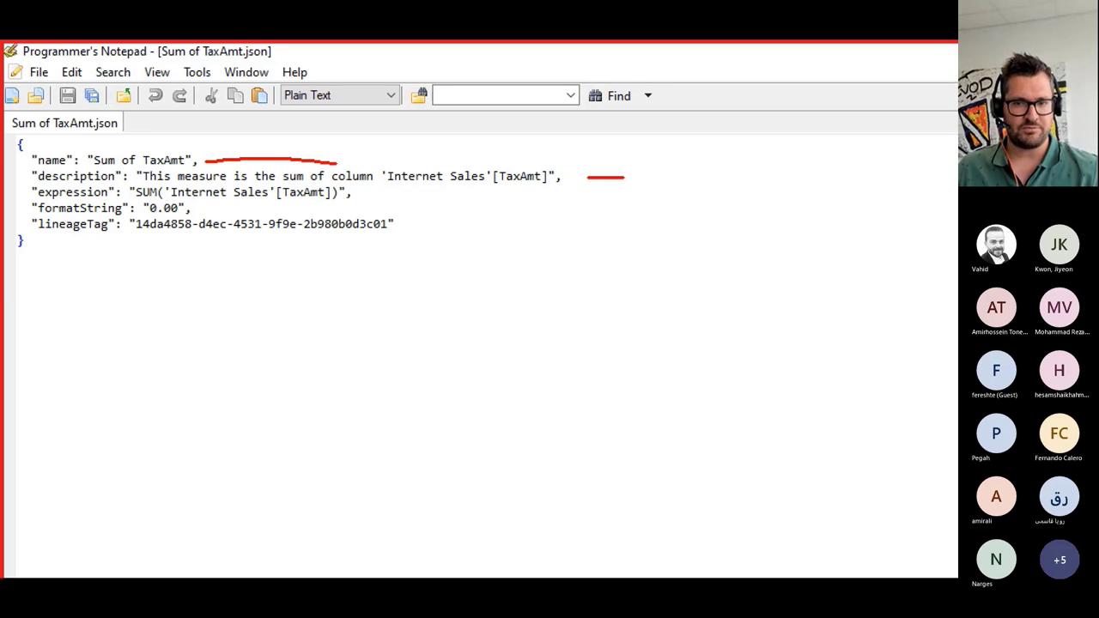
{"action": "left_click_drag", "start_coordinate": [395, 192], "coordinate": [453, 194]}
{"action": "left_click_drag", "start_coordinate": [221, 211], "coordinate": [295, 212]}
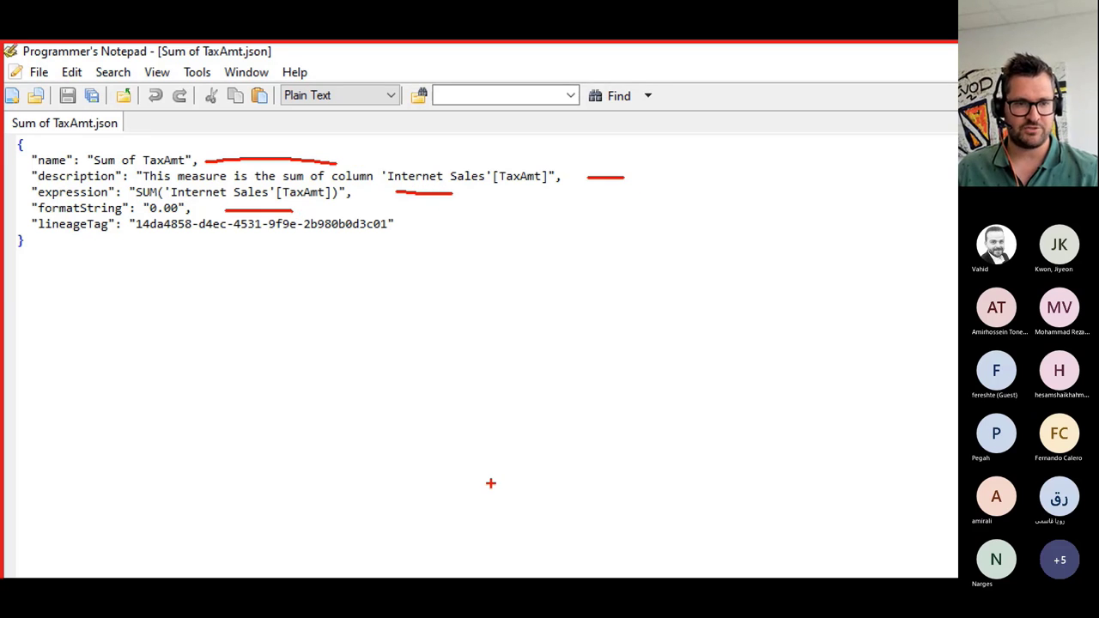
{"action": "key", "text": "Escape"}
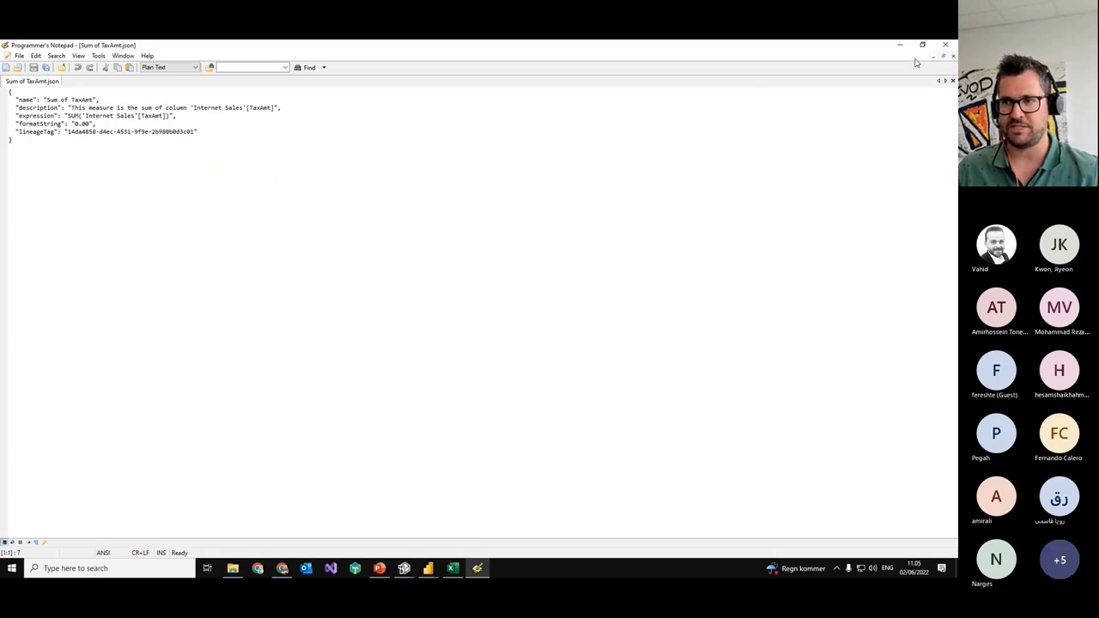
{"action": "left_click", "coordinate": [946, 44]}
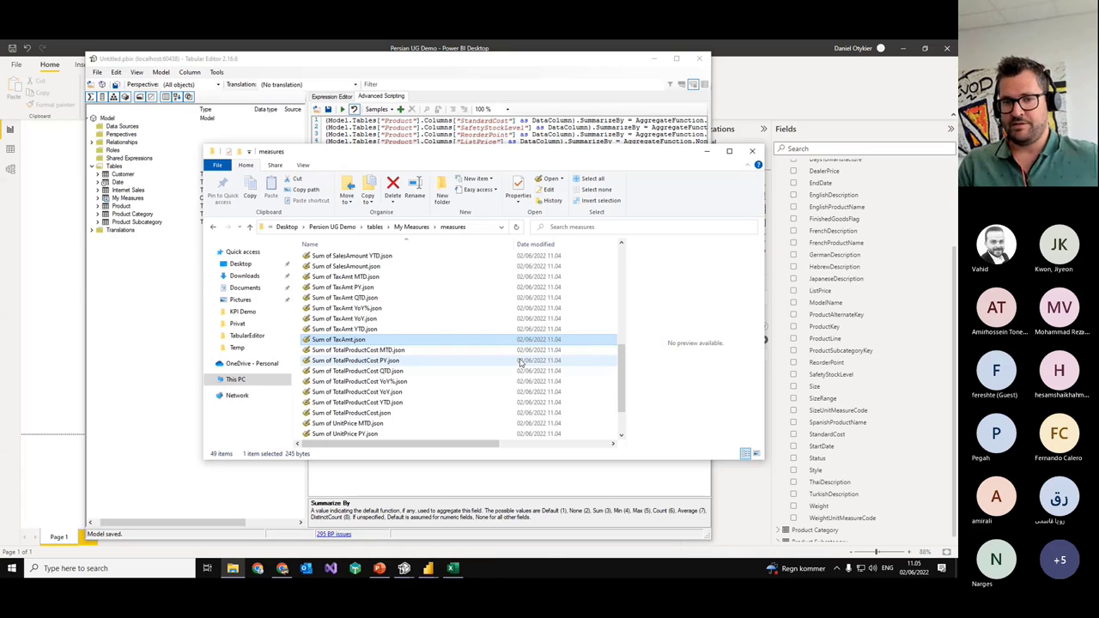
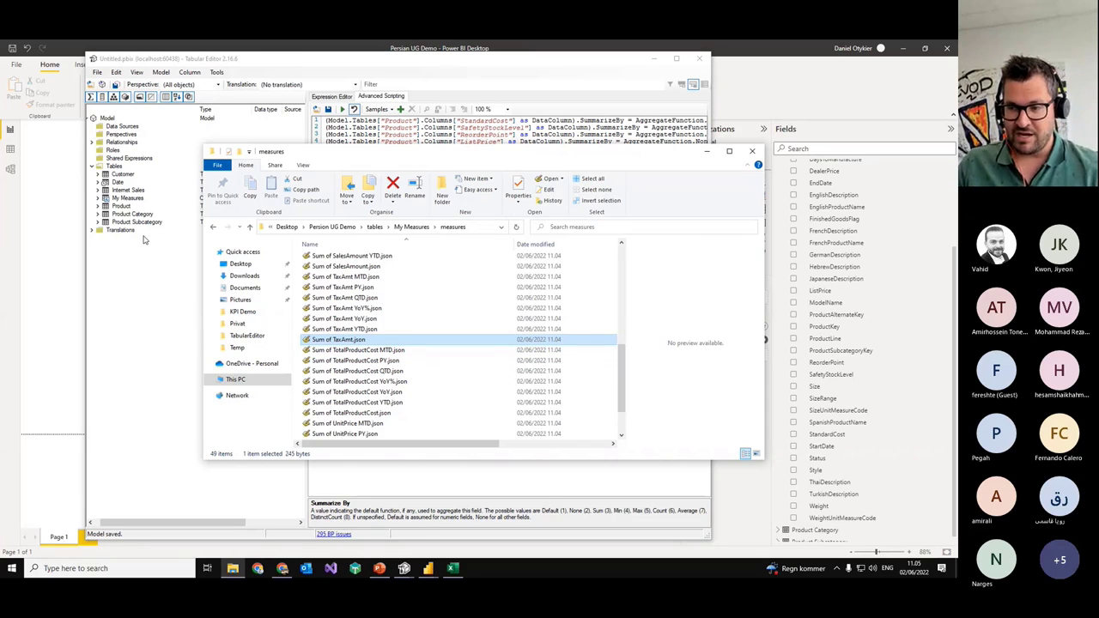
Step: Switch to Tabular Editor and open the model from the Persion UG Demo folder on the Desktop
{"action": "left_click", "coordinate": [118, 324]}
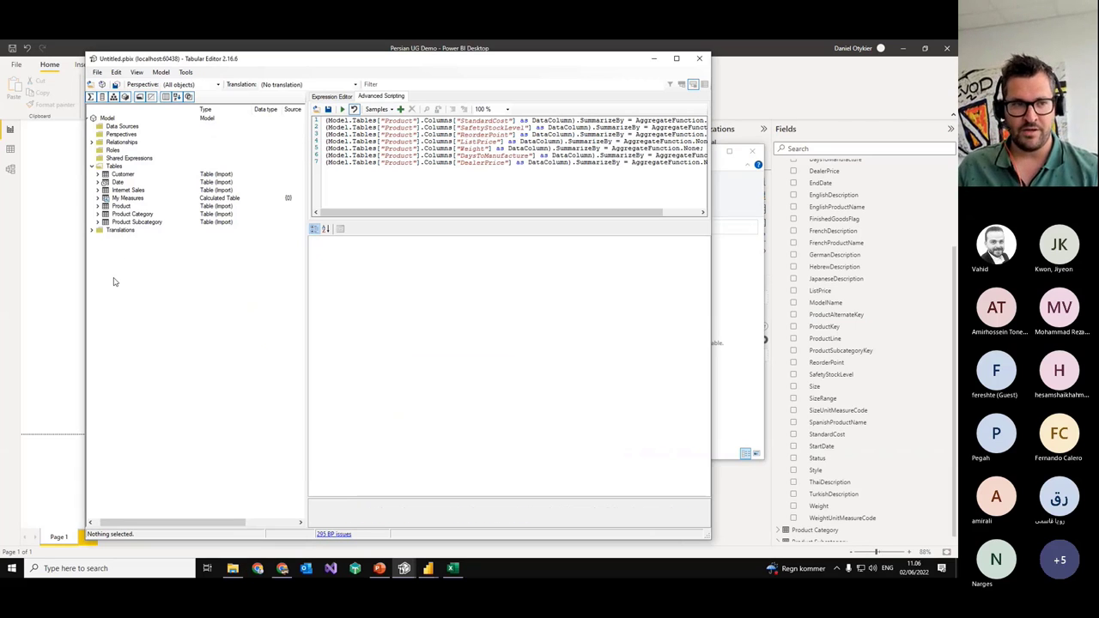
{"action": "left_click", "coordinate": [97, 74]}
{"action": "mouse_move", "coordinate": [114, 94]}
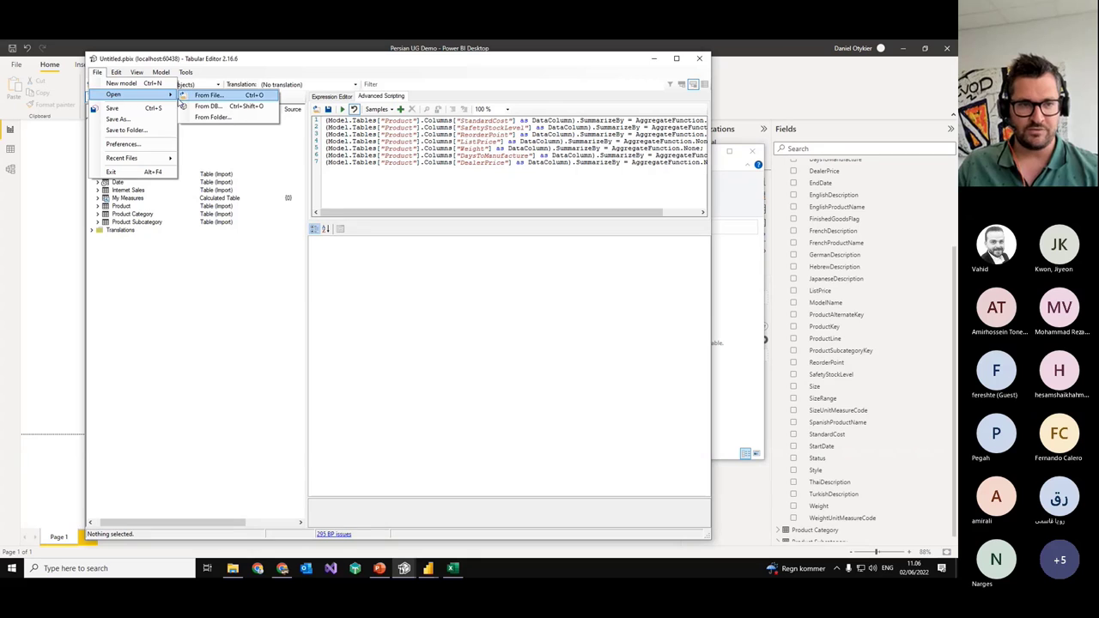
{"action": "left_click", "coordinate": [214, 117]}
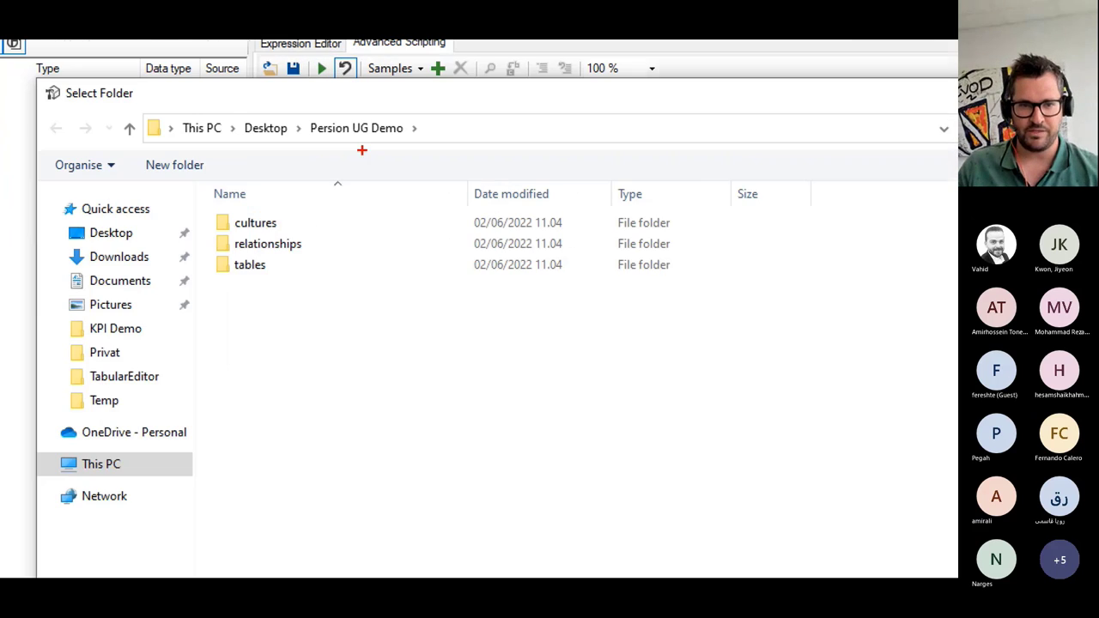
{"action": "left_click_drag", "start_coordinate": [339, 147], "coordinate": [367, 147]}
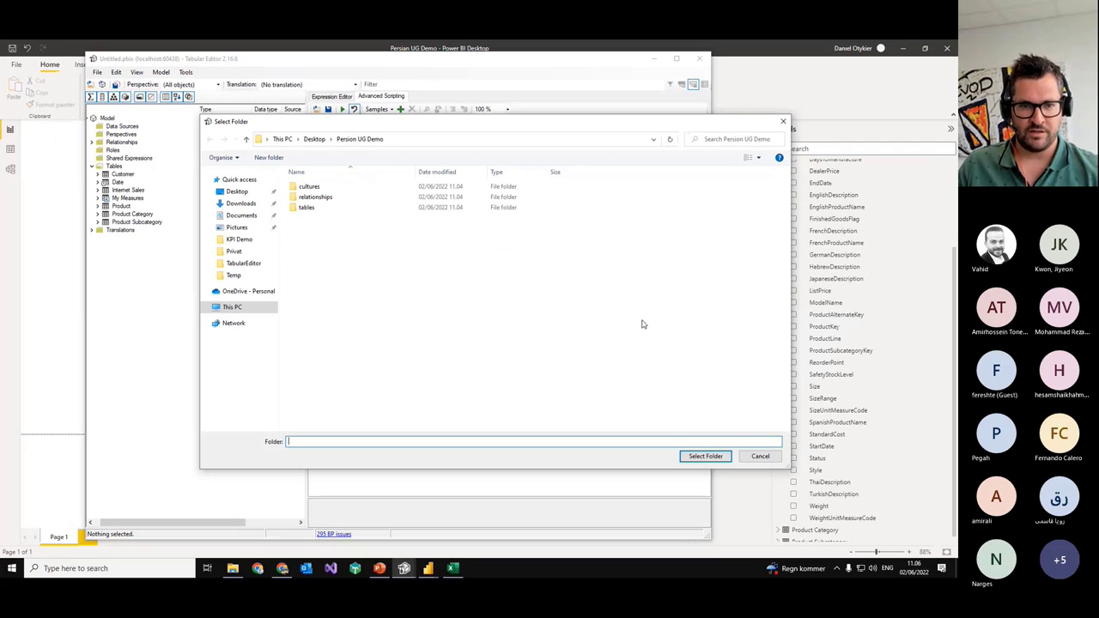
{"action": "left_click", "coordinate": [794, 577]}
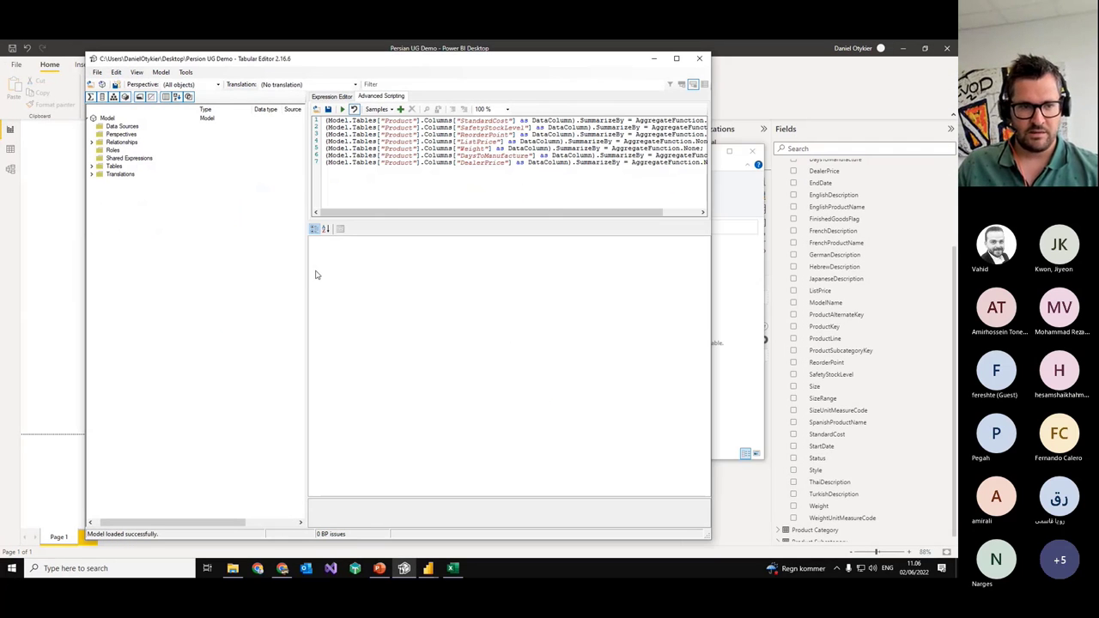
Step: Expand the loaded model's tables and look through the contents of Internet Sales and My Measures
{"action": "left_click", "coordinate": [91, 166]}
{"action": "left_click", "coordinate": [99, 191]}
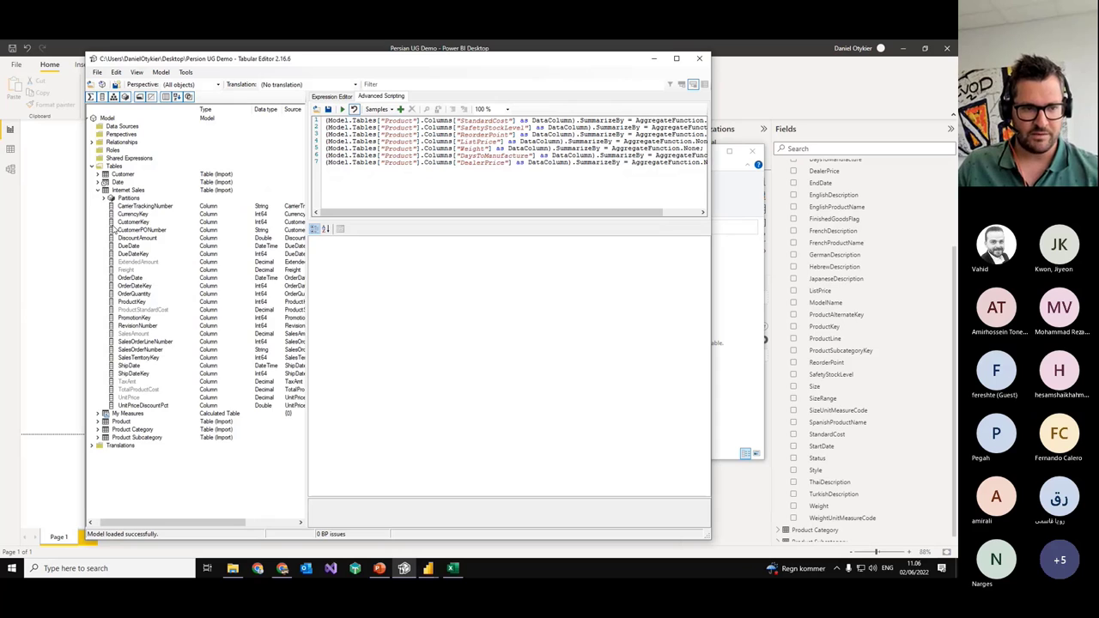
{"action": "left_click", "coordinate": [99, 191]}
{"action": "left_click", "coordinate": [99, 198]}
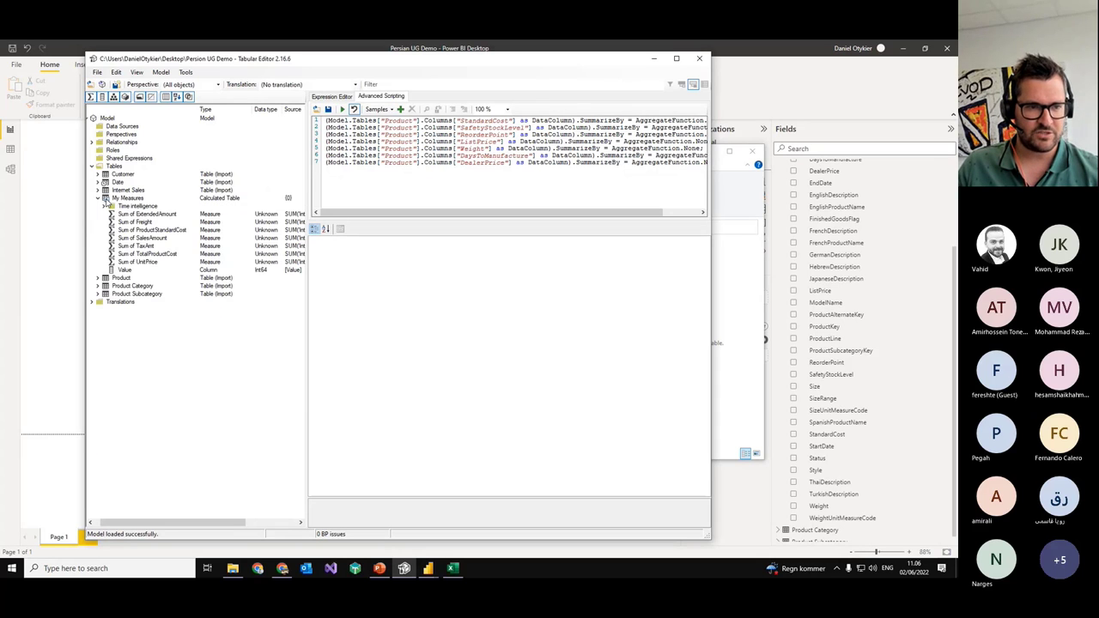
Step: Start deploying the model with powerbi://api.powerbi.com/v1.0/myorg/PpuTestLargeModels as the destination server, then cancel the deployment wizard
{"action": "left_click", "coordinate": [160, 71]}
{"action": "left_click", "coordinate": [177, 88]}
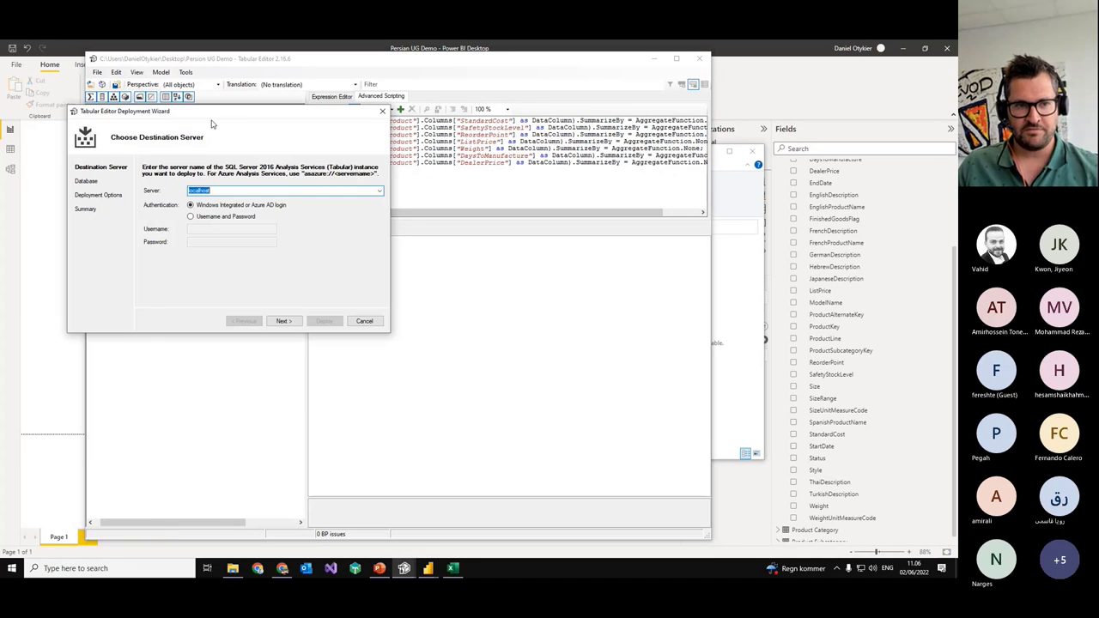
{"action": "left_click_drag", "start_coordinate": [211, 119], "coordinate": [428, 227]}
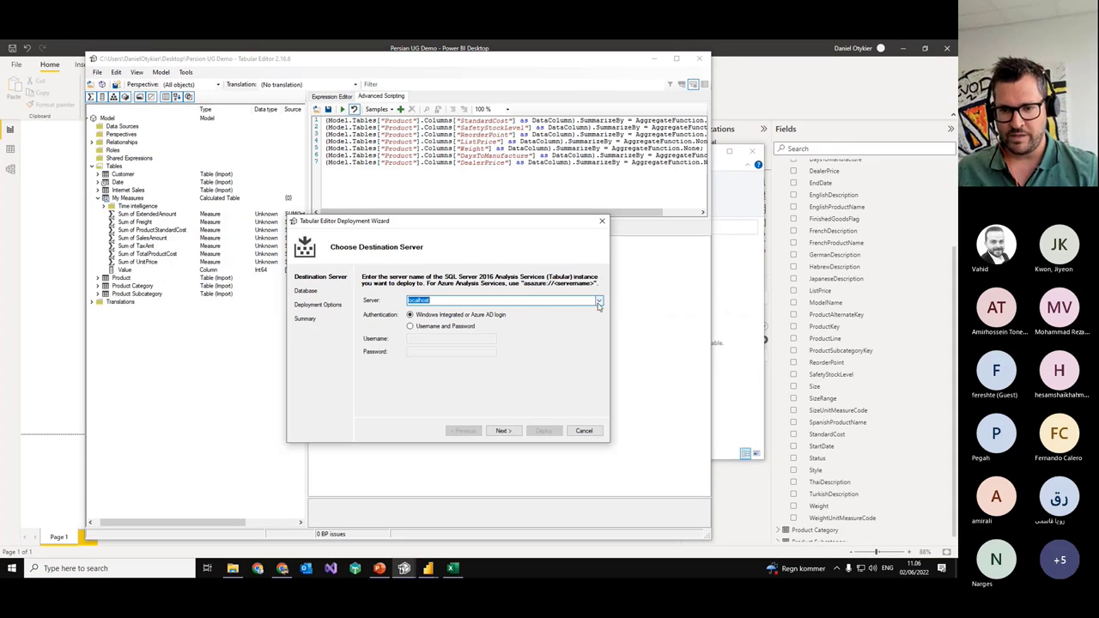
{"action": "left_click", "coordinate": [638, 259]}
{"action": "left_click", "coordinate": [485, 322]}
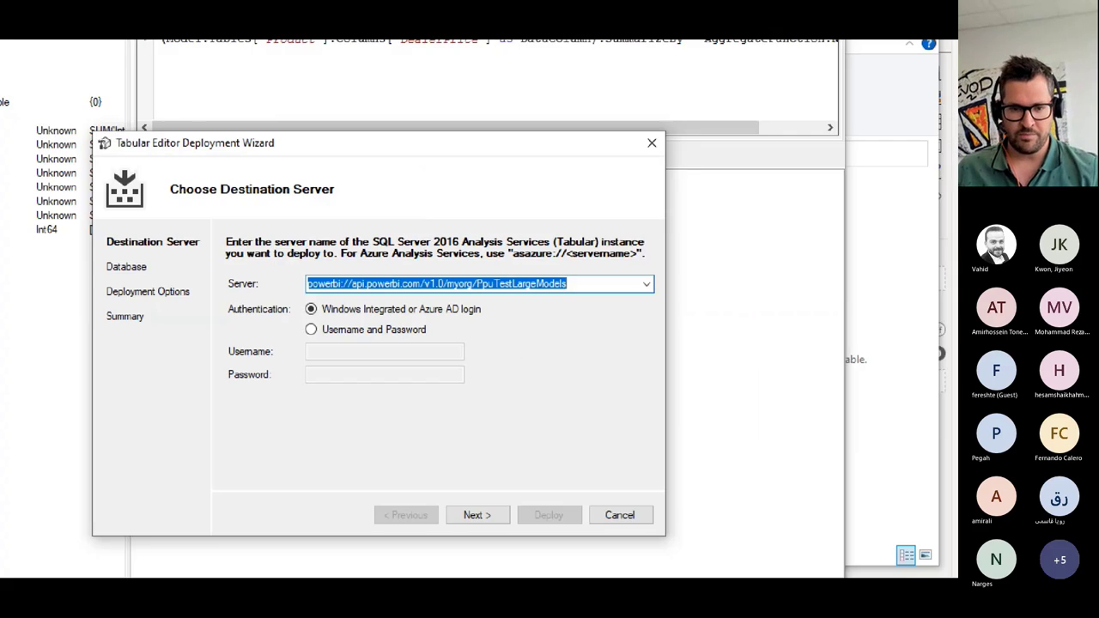
{"action": "left_click_drag", "start_coordinate": [588, 292], "coordinate": [301, 298]}
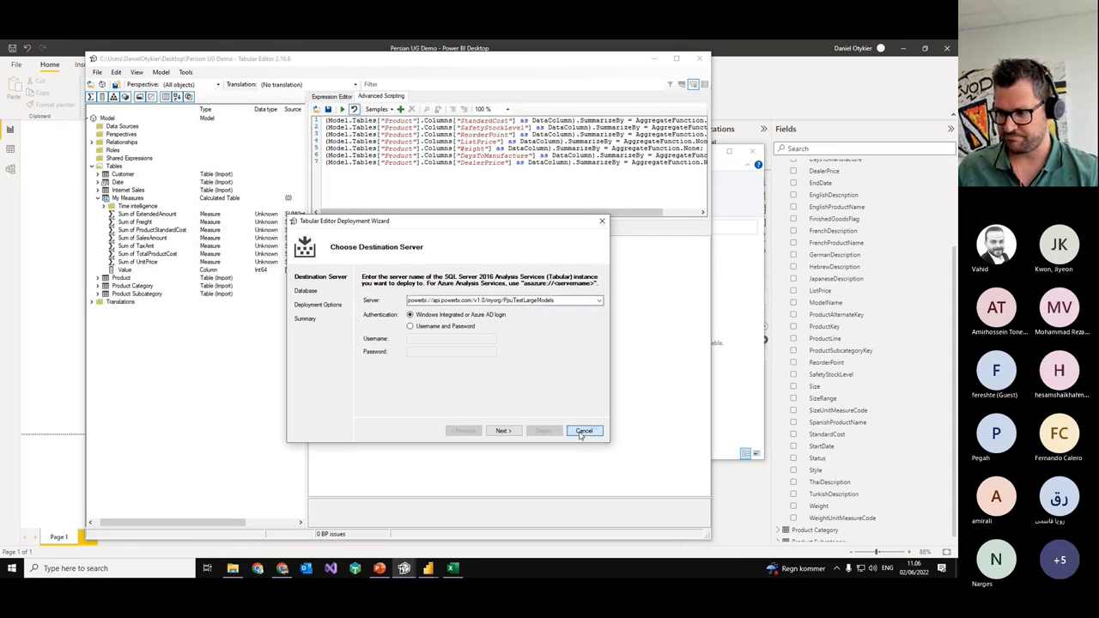
{"action": "left_click", "coordinate": [651, 541]}
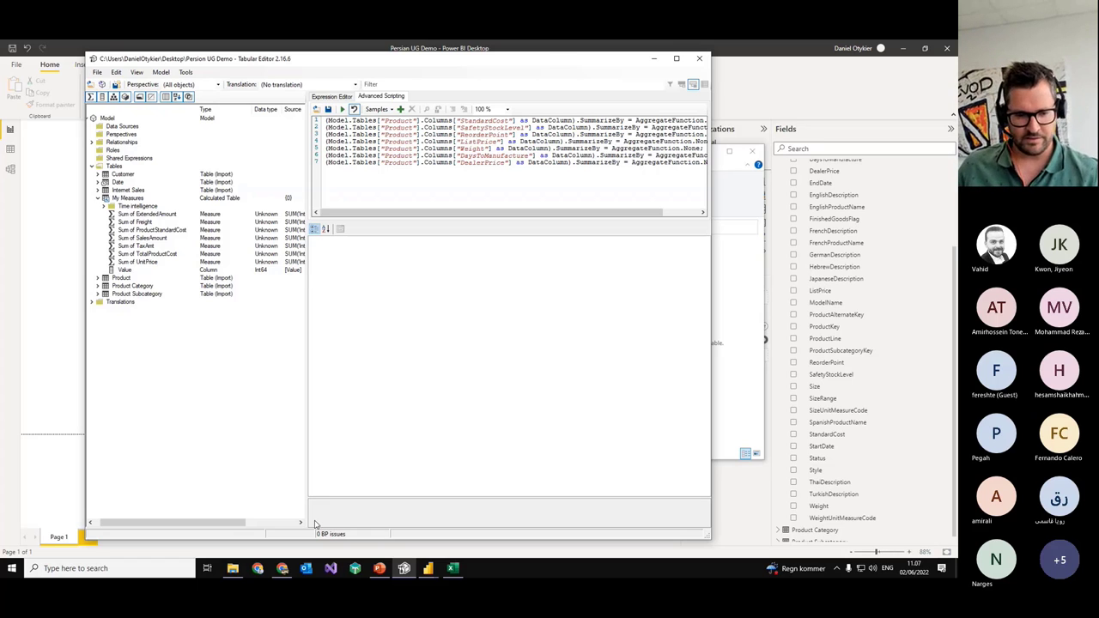
Step: In Chrome, go to github.com/TabularEditor/TabularEditor and examine the downloadable assets of the Tabular Editor 2.16.6 release
{"action": "left_click", "coordinate": [281, 568]}
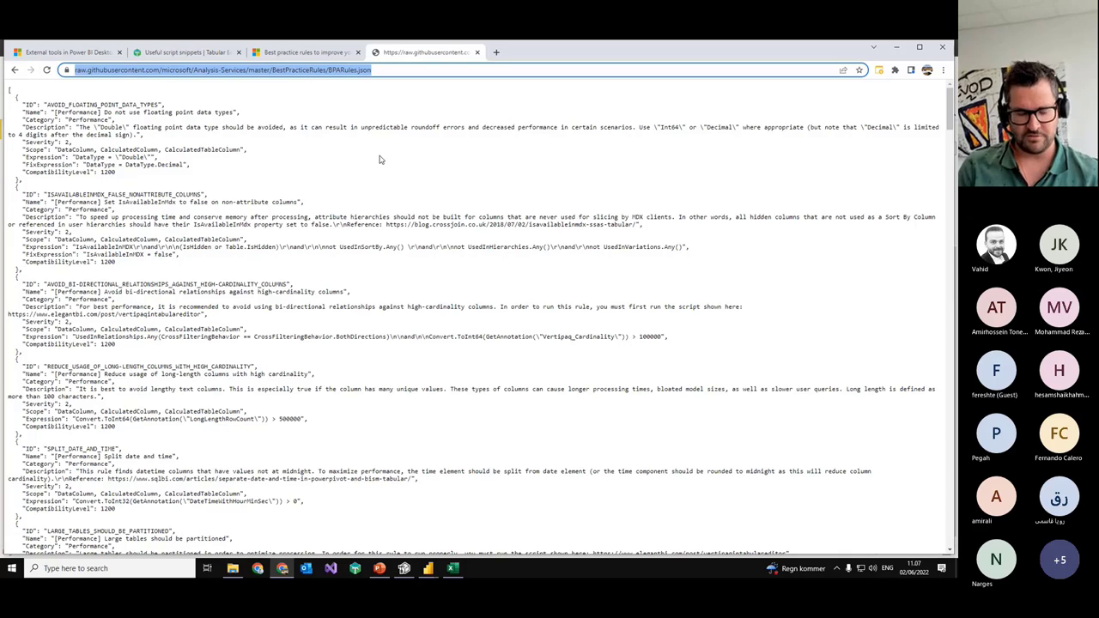
{"action": "type", "text": "github.com/TabularEditor/TabularEditor"}
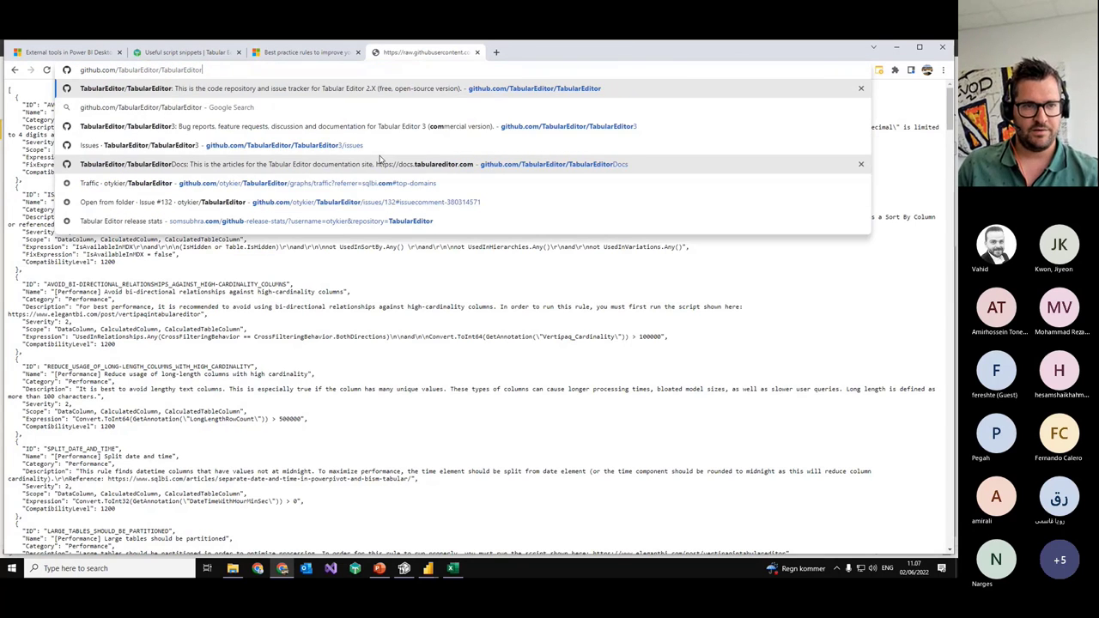
{"action": "left_click", "coordinate": [380, 162]}
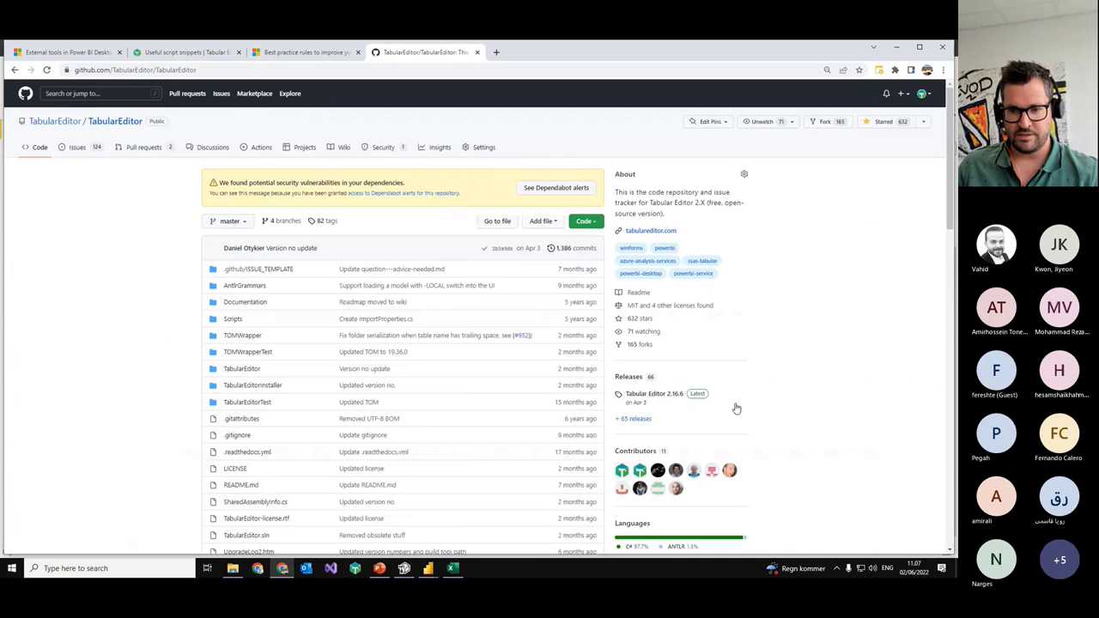
{"action": "left_click", "coordinate": [653, 394]}
{"action": "scroll", "coordinate": [485, 370], "scroll_direction": "down", "scroll_amount": 1}
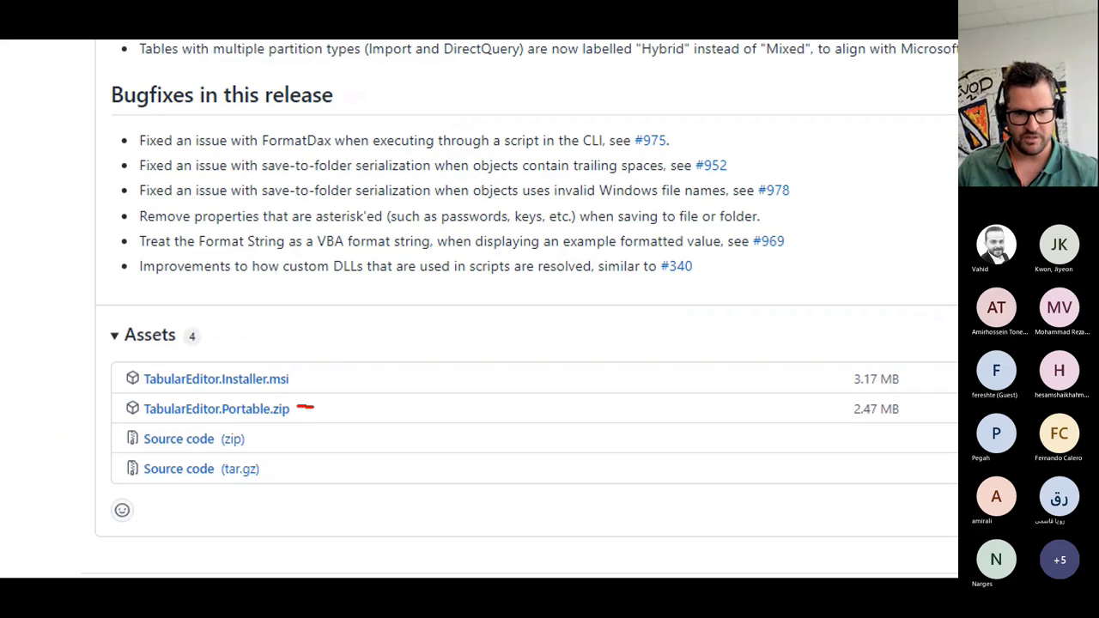
{"action": "left_click_drag", "start_coordinate": [314, 409], "coordinate": [389, 412]}
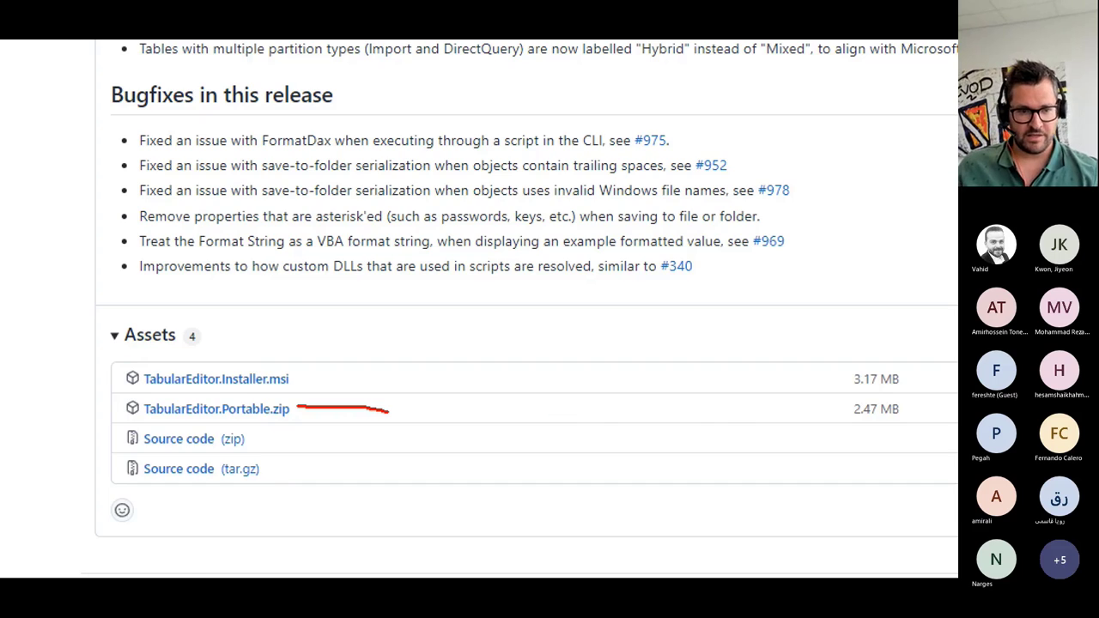
Step: Return to the repository's code page and look through its README down to the documentation links
{"action": "scroll", "coordinate": [177, 172], "scroll_direction": "up", "scroll_amount": 1}
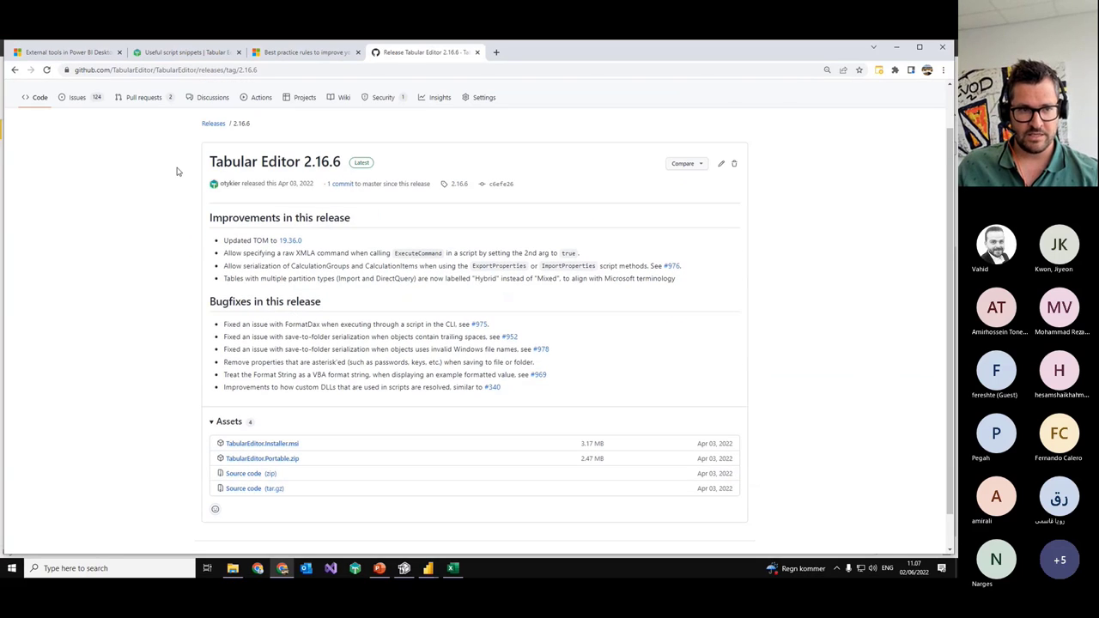
{"action": "scroll", "coordinate": [176, 172], "scroll_direction": "up", "scroll_amount": 1}
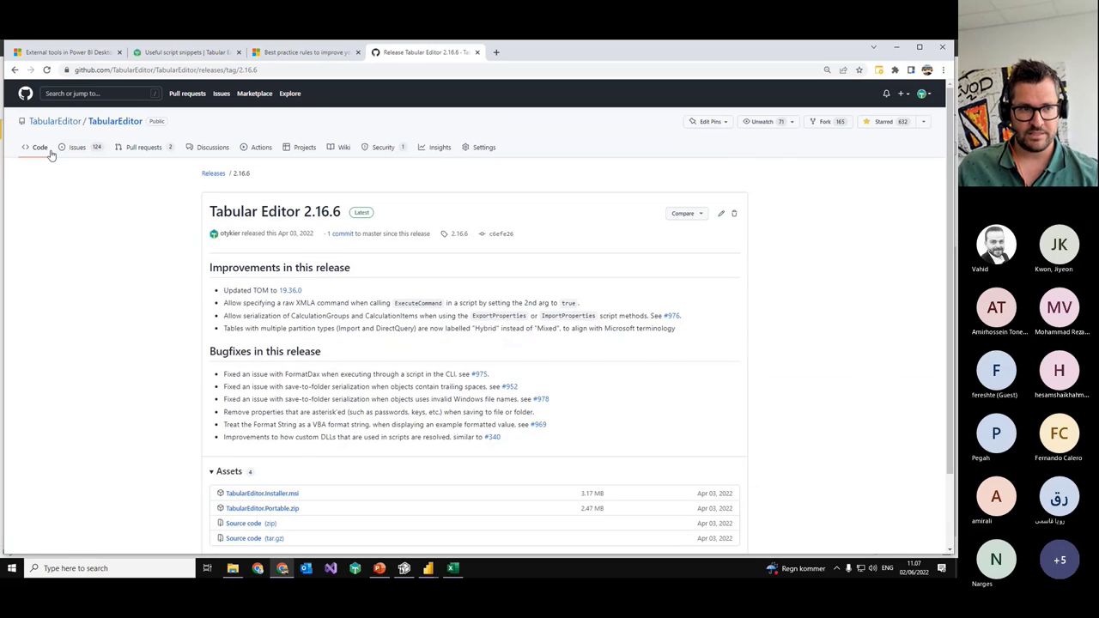
{"action": "left_click", "coordinate": [41, 147]}
{"action": "scroll", "coordinate": [481, 343], "scroll_direction": "down", "scroll_amount": 15}
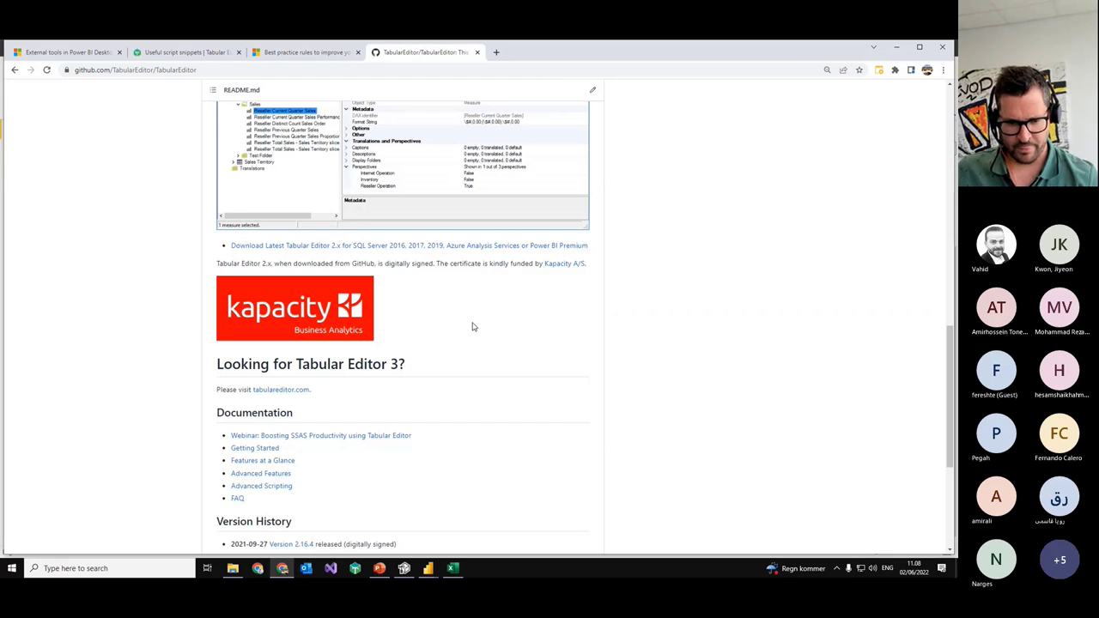
Step: Switch to the PowerPoint slideshow and advance to the "Why Tabular Editor 3?" slide
{"action": "left_click", "coordinate": [378, 569]}
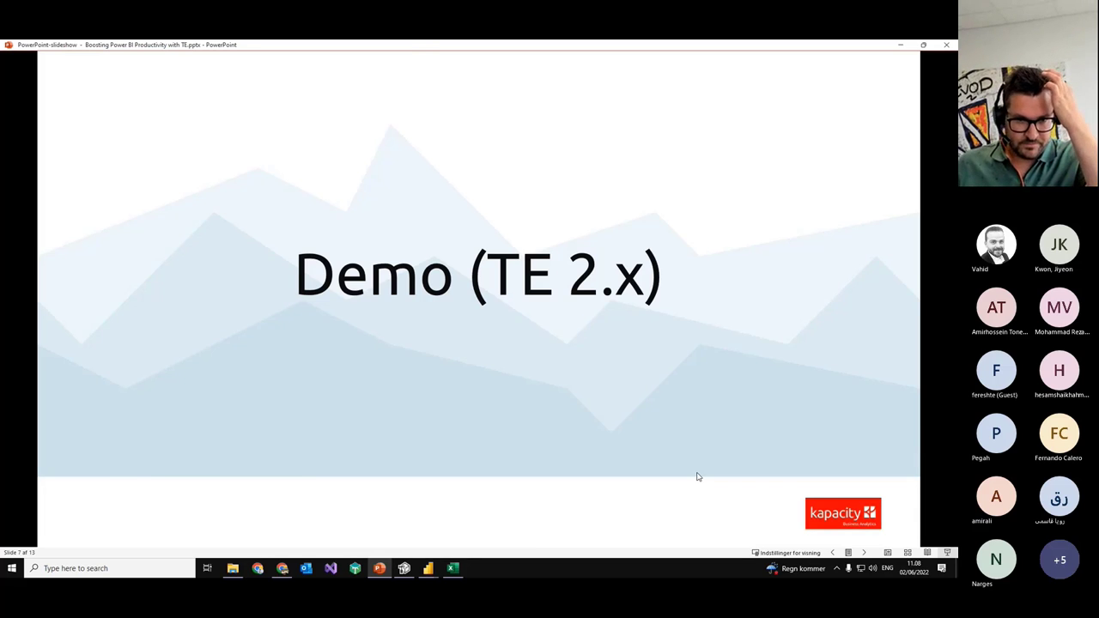
{"action": "key", "text": "Right"}
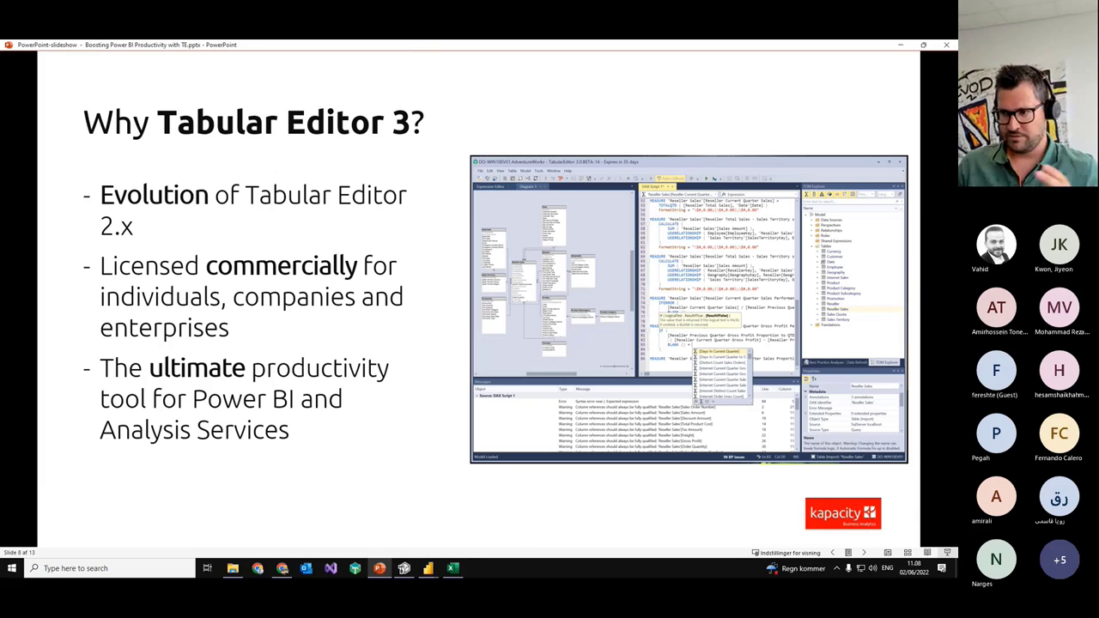